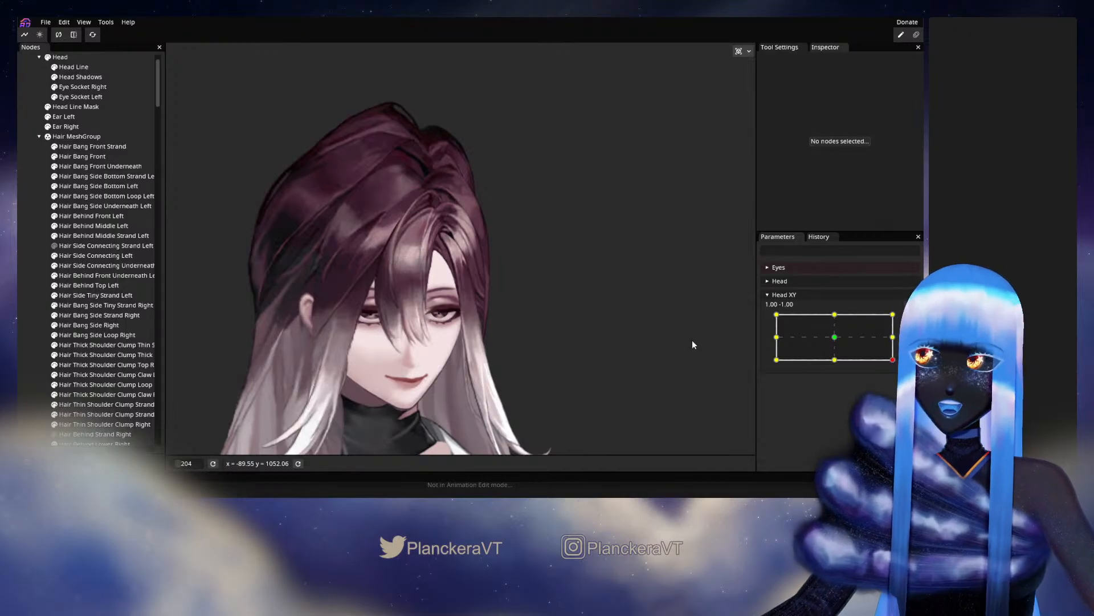
Preview the Head XY parameter between 1.00, -1.00 and about 1.00, -0.15, checking how the hair moves
click(893, 360)
drag(893, 360, 893, 340)
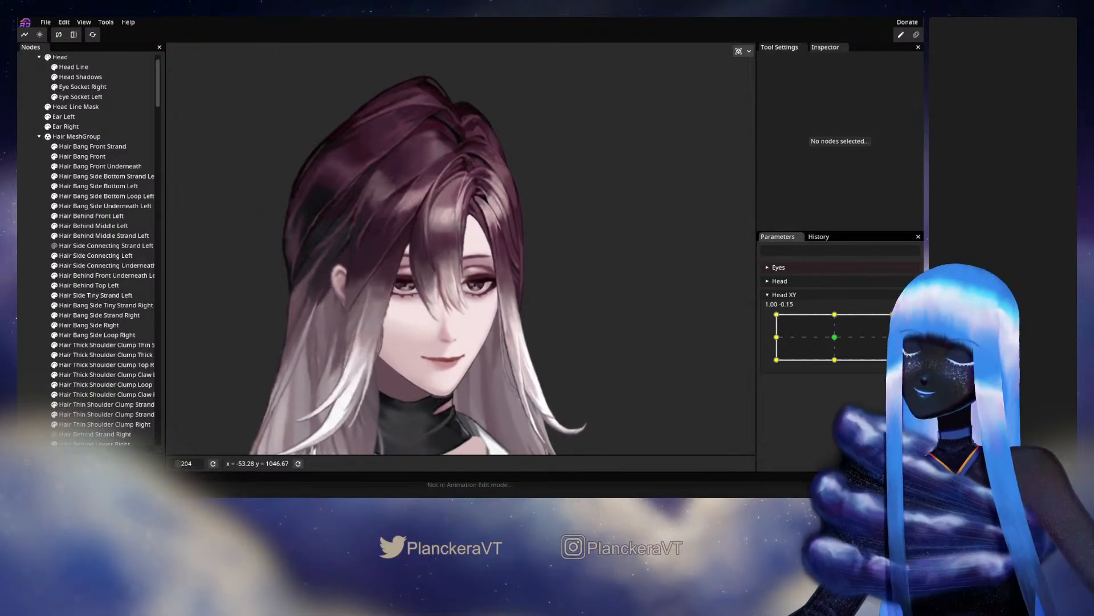
drag(893, 340, 893, 359)
scroll(601, 292, up, 8)
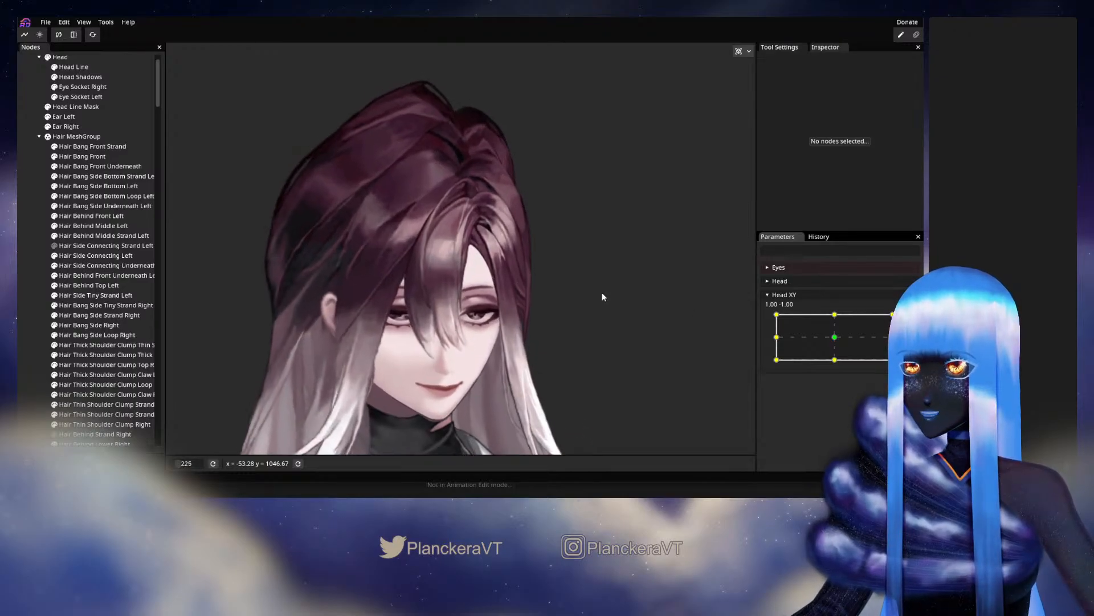
scroll(586, 325, up, 3)
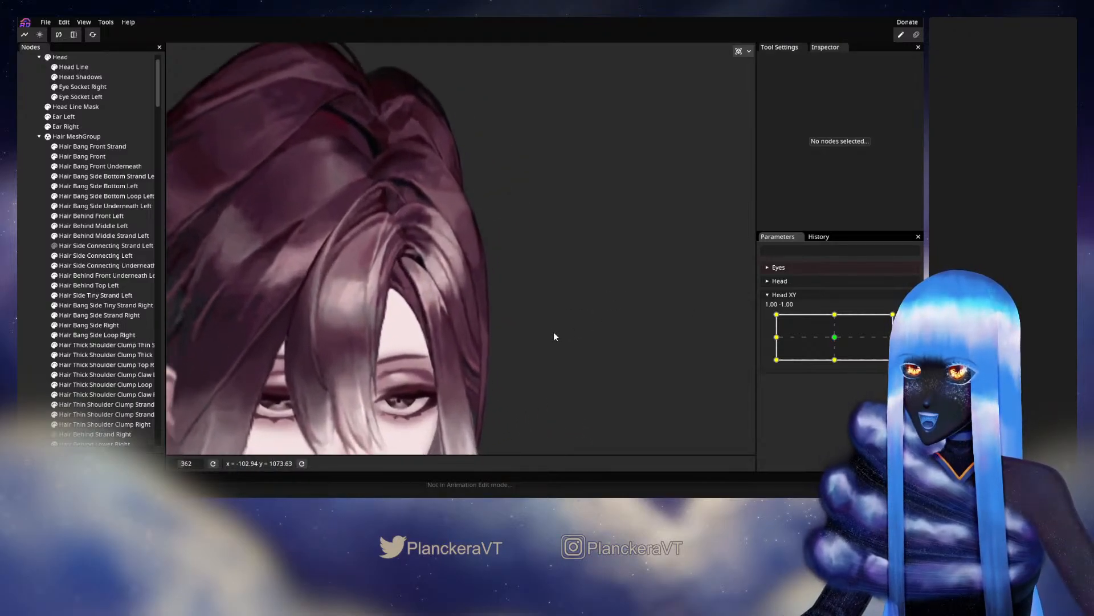
Inspect the Hair Side Connecting Left mesh with Head XY armed at 1.00, -1.00, ending with the node deselected and the parameter disarmed
scroll(460, 342, up, 7)
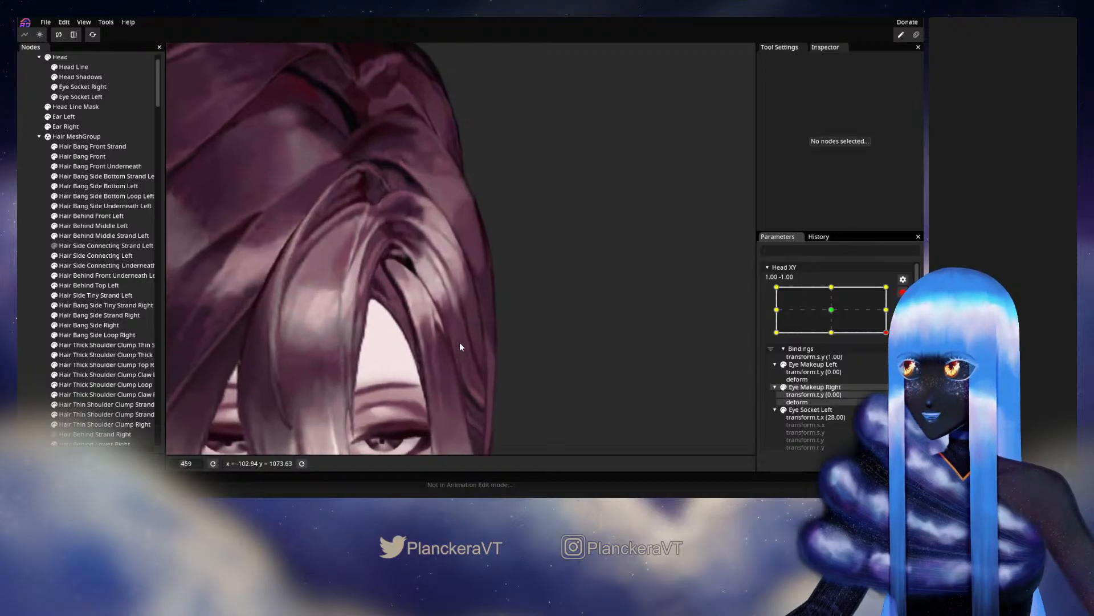
scroll(457, 349, up, 1)
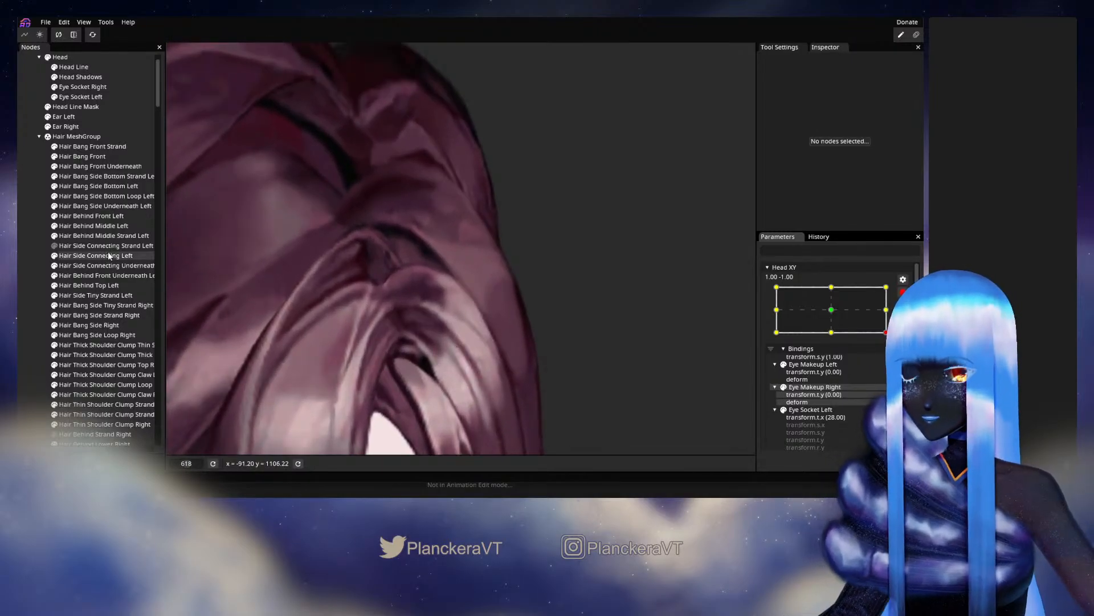
click(95, 255)
scroll(457, 248, up, 3)
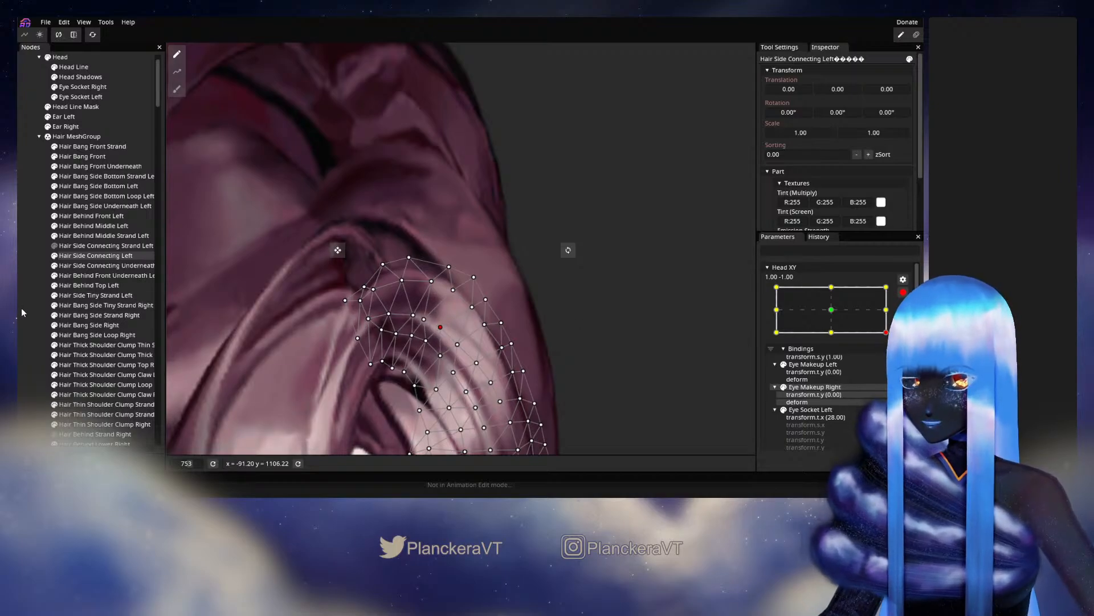
click(610, 324)
scroll(637, 357, down, 4)
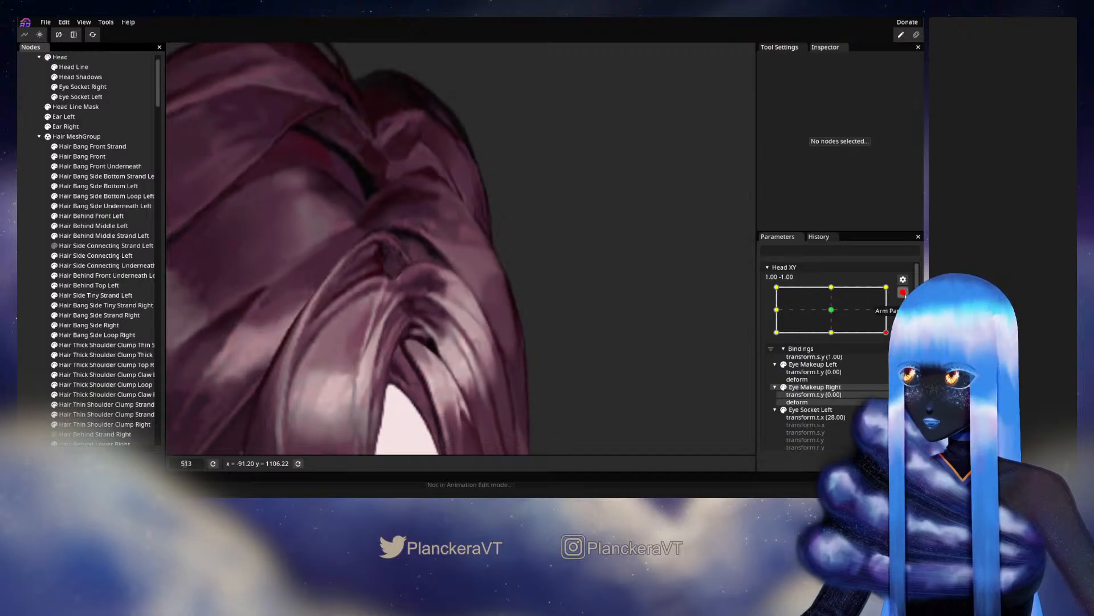
click(903, 292)
Compare the hair parting across the Head XY poses near -1.00, 0.04, at -1.00, -1.00 and at 1.00, -1.00
drag(825, 333, 696, 339)
scroll(547, 345, down, 4)
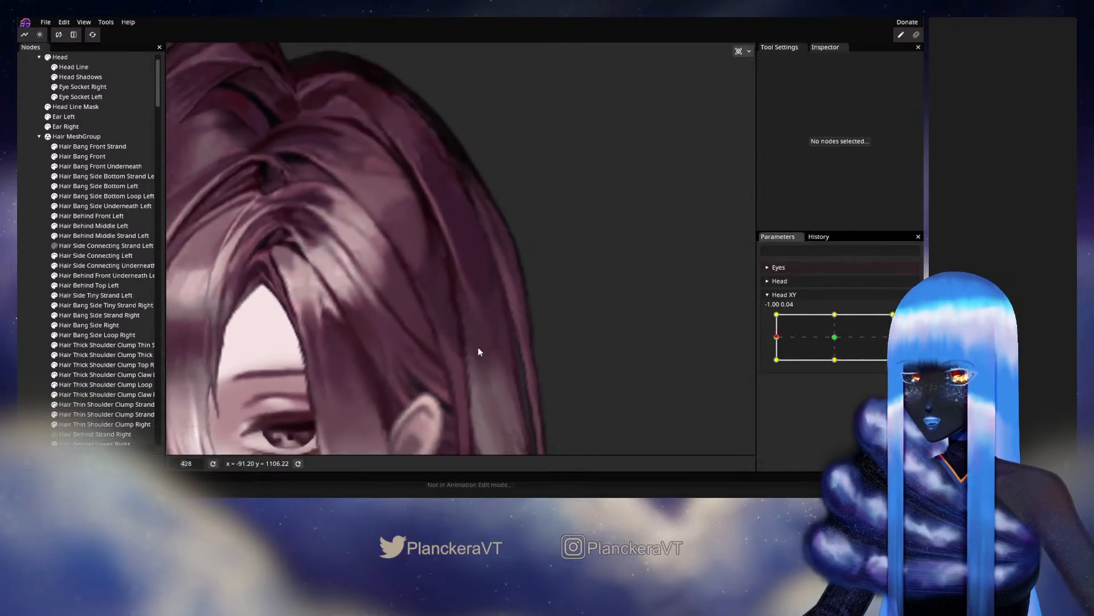
drag(403, 300, 443, 304)
drag(777, 337, 776, 365)
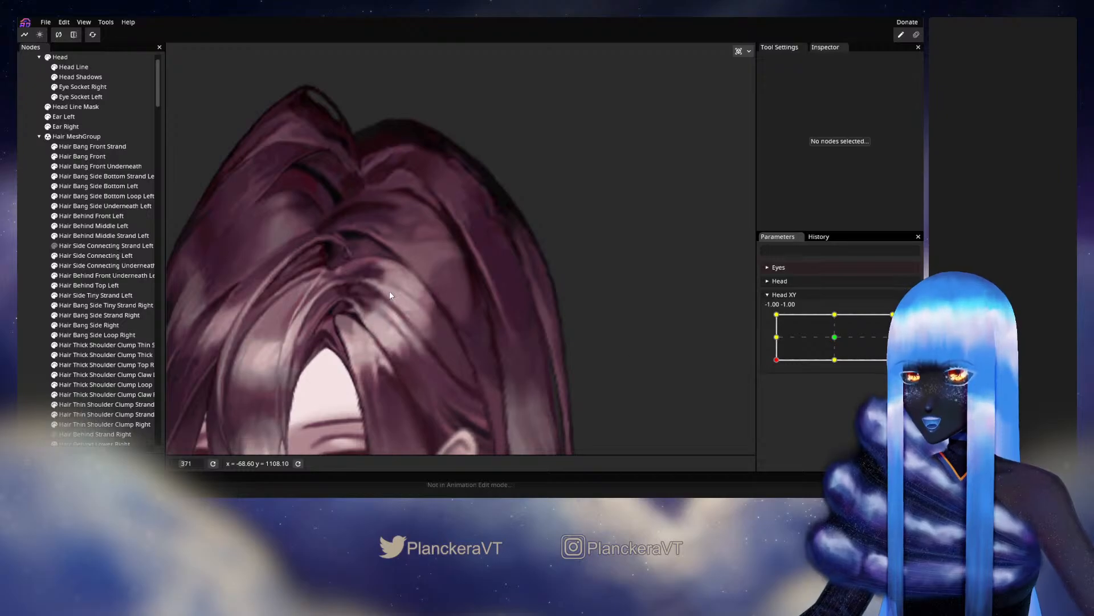
drag(776, 361, 893, 359)
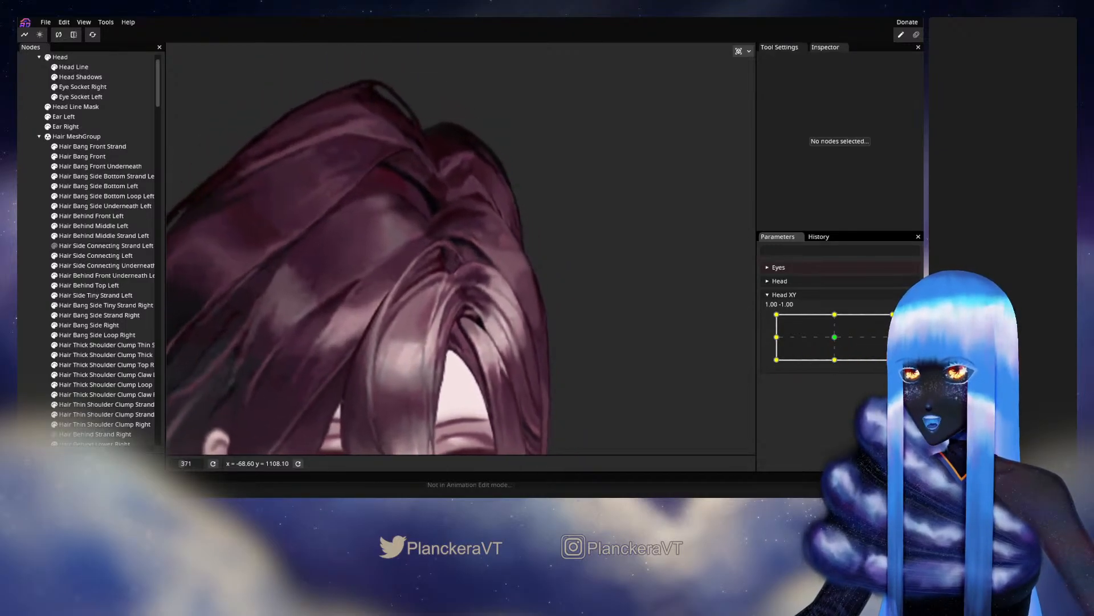
Arm Head XY at 1.00, -1.00 and adjust the Hair Side Connecting Left mesh vertices along the inner curve near the dark parting gap
click(909, 320)
scroll(477, 352, up, 3)
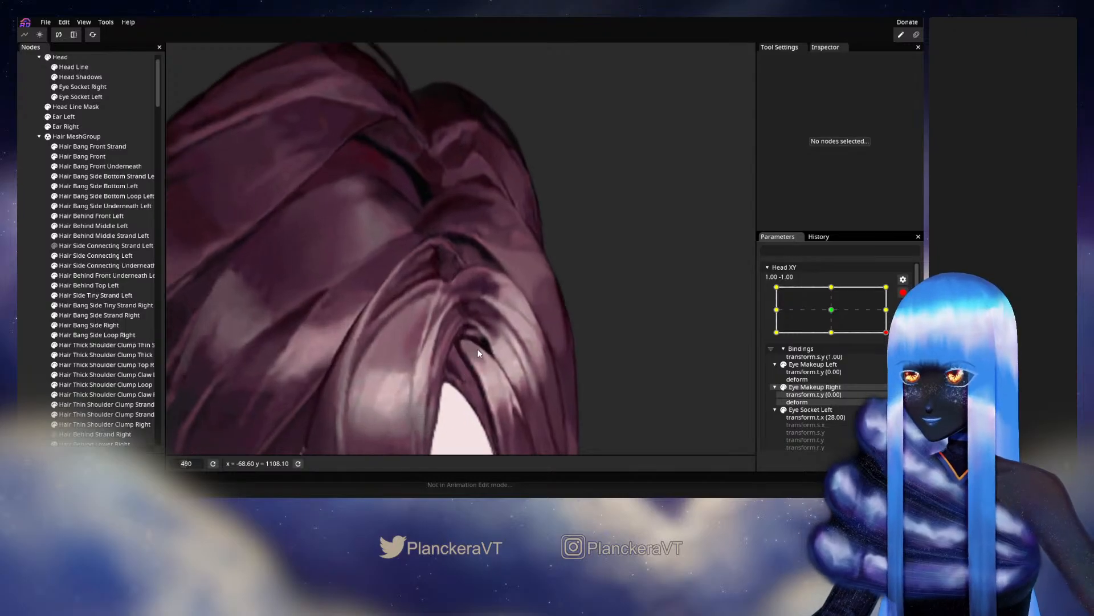
scroll(482, 348, up, 4)
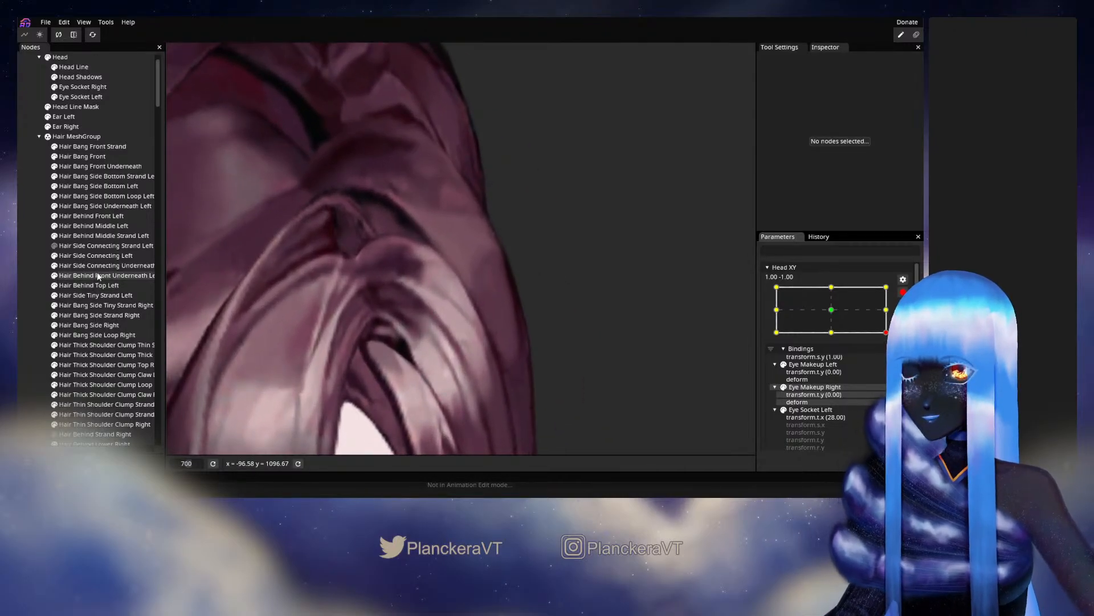
click(96, 255)
scroll(246, 315, up, 2)
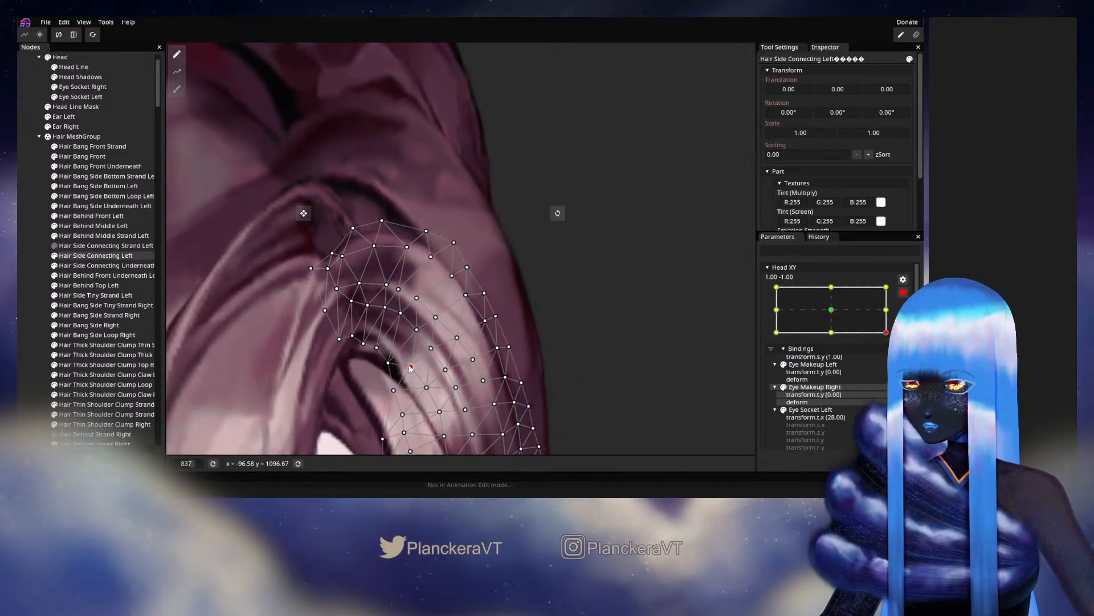
drag(414, 333, 376, 287)
click(399, 292)
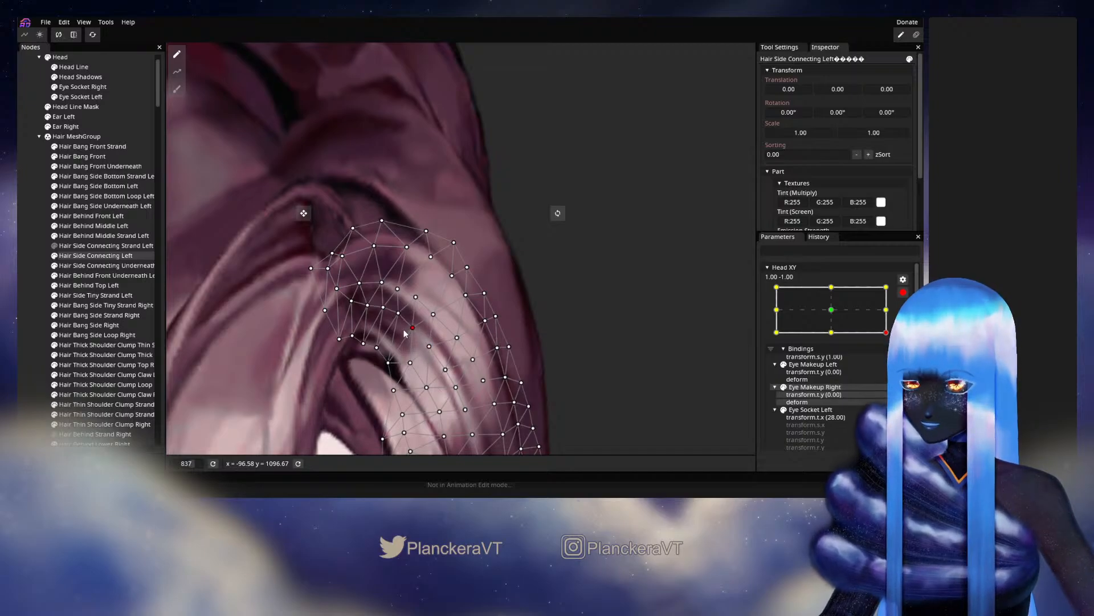
drag(418, 347, 413, 316)
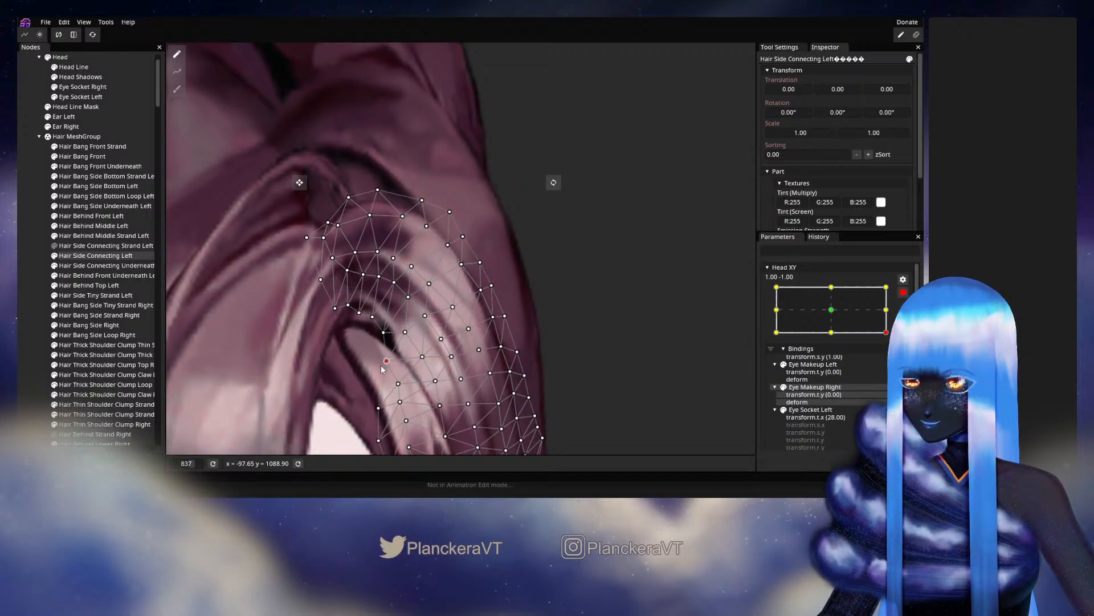
drag(388, 364, 398, 333)
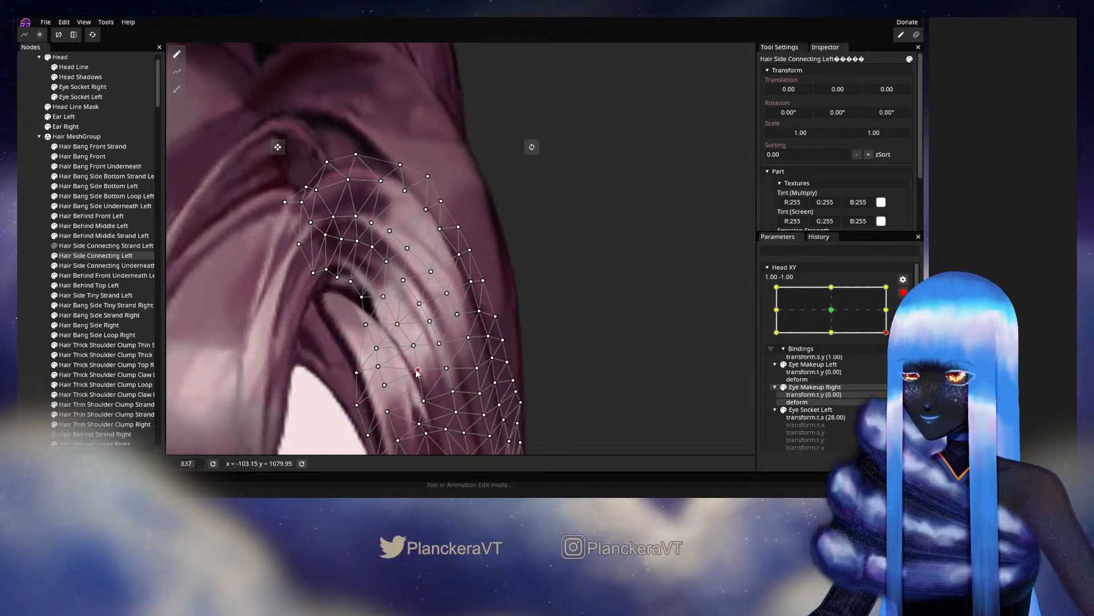
Reposition the Hair Side Connecting Left vertices along the middle highlight and toward the outer edge to smooth the strand lines
drag(470, 339, 446, 363)
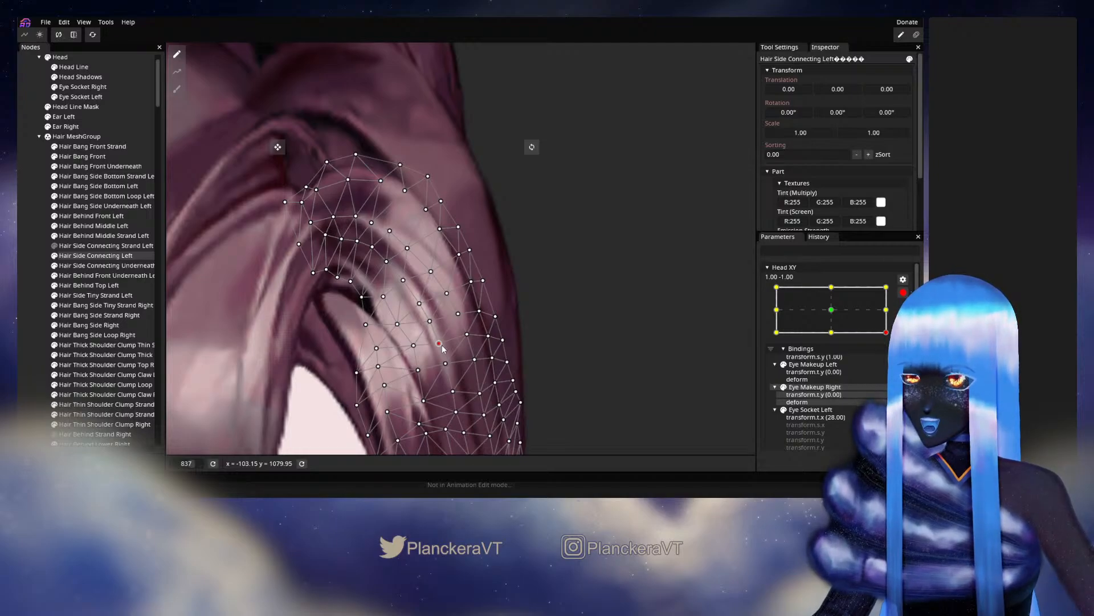
click(431, 322)
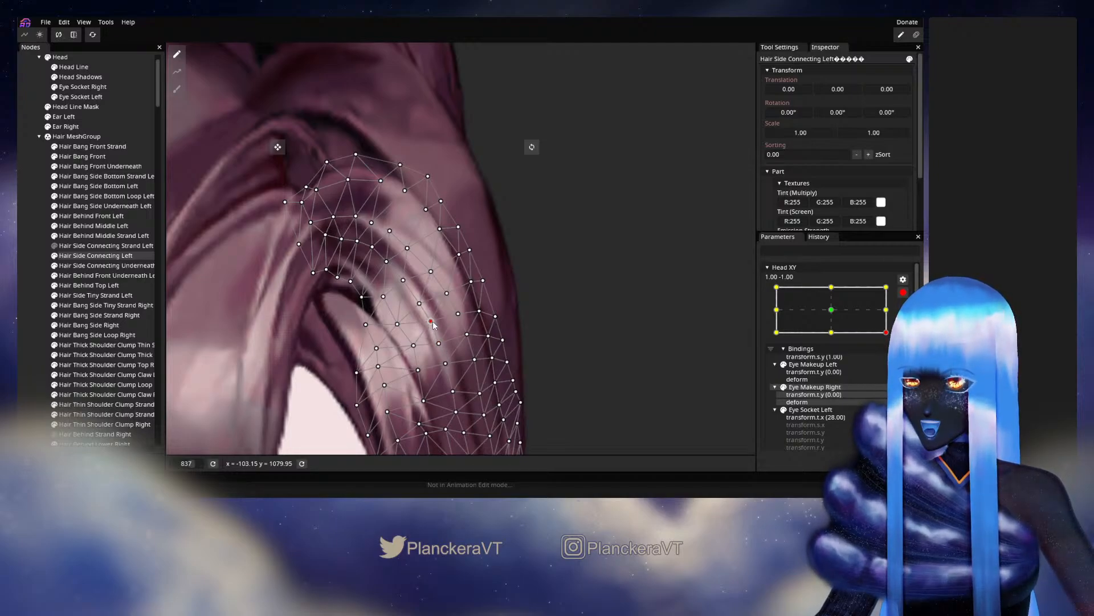
click(420, 303)
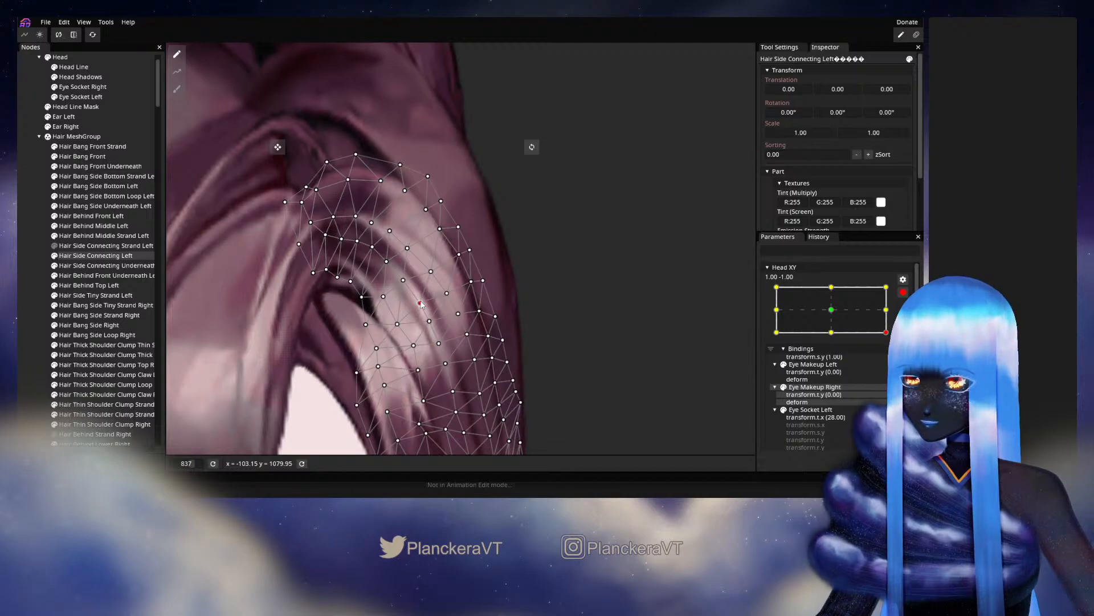
drag(472, 431, 429, 333)
drag(413, 297, 422, 383)
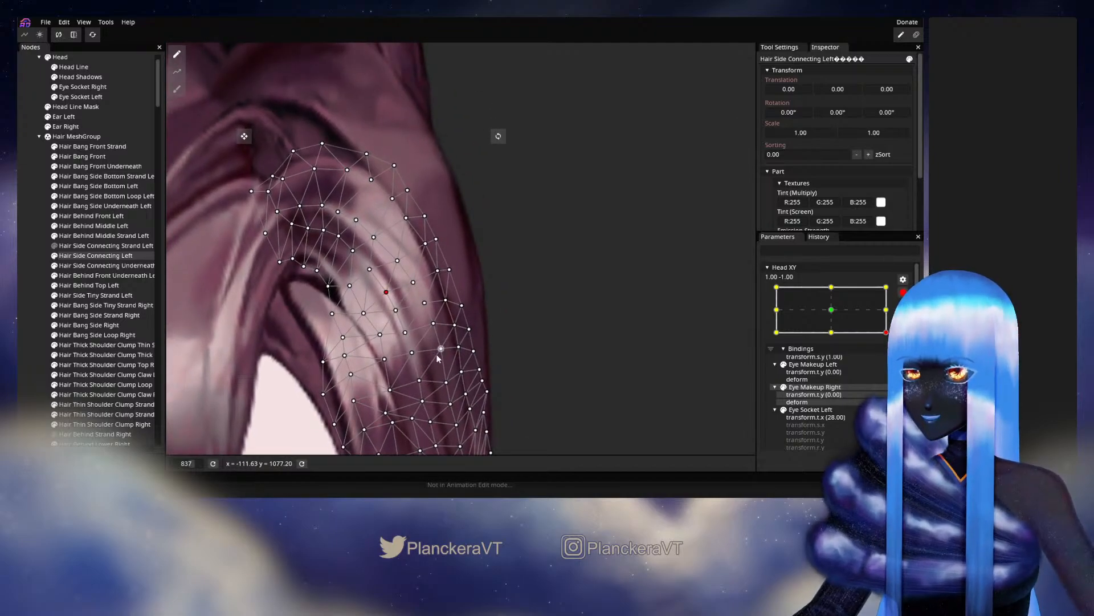
click(440, 349)
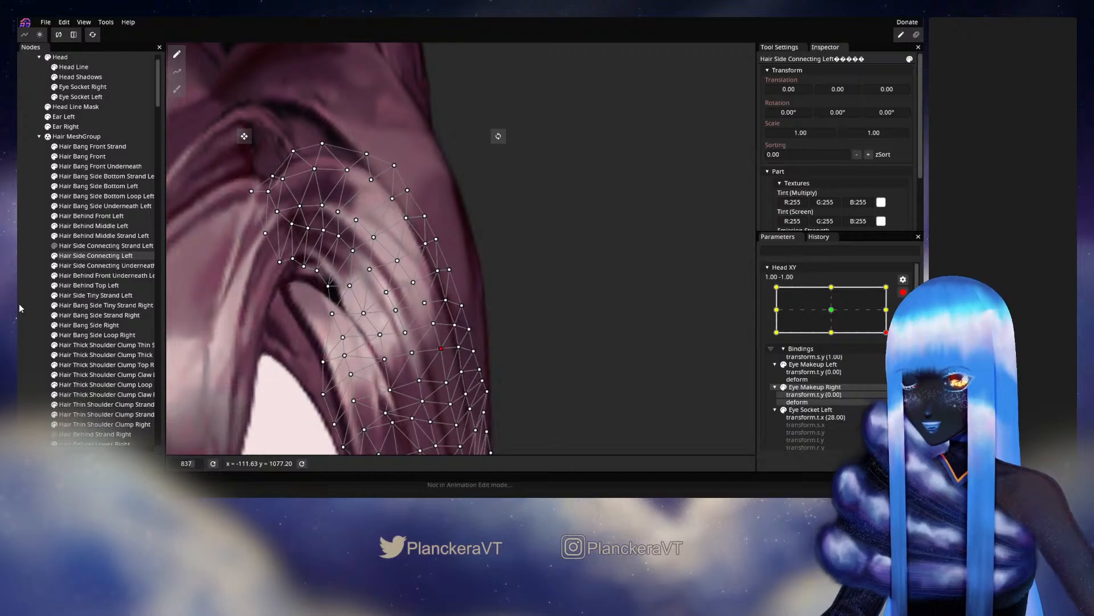
Deselect the mesh, disarm Head XY and review the hair parting on the whole head at 1.00, -1.00
click(518, 324)
scroll(535, 339, down, 5)
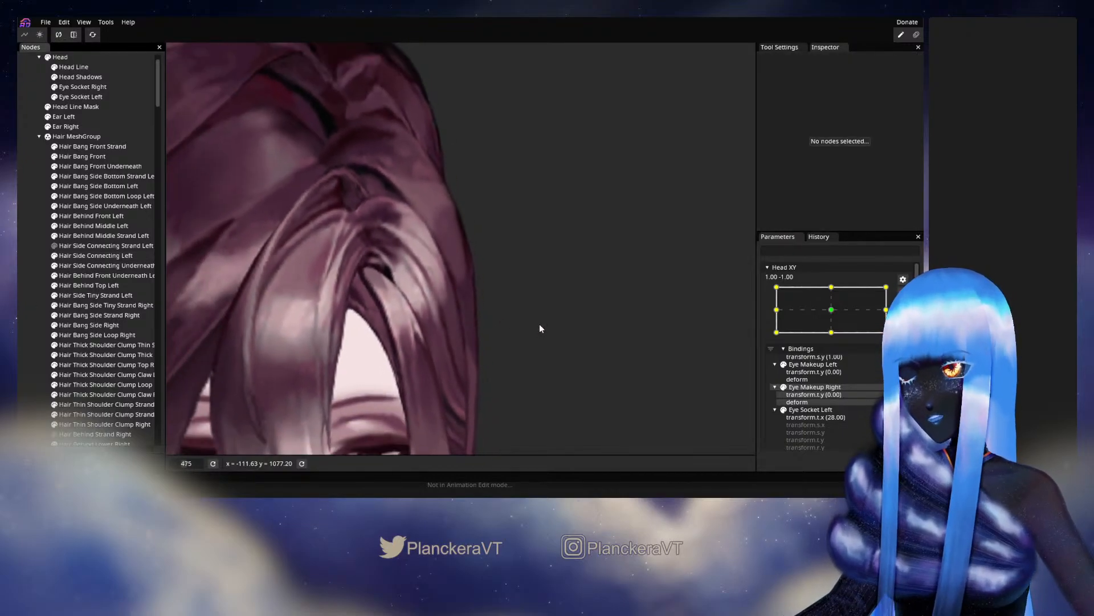
scroll(540, 323, down, 4)
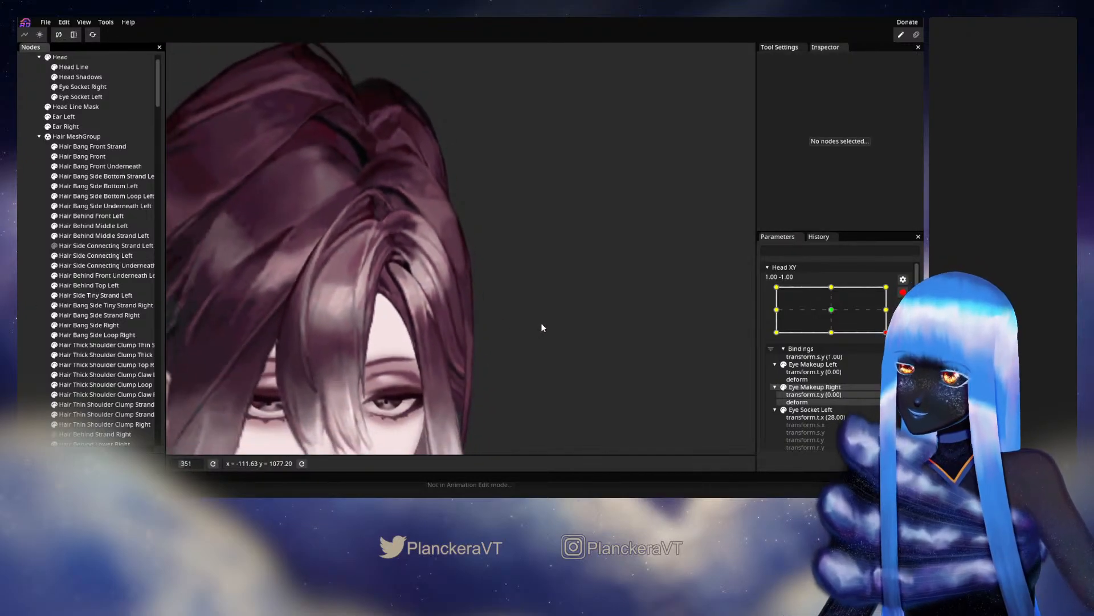
scroll(542, 326, down, 3)
scroll(811, 322, up, 3)
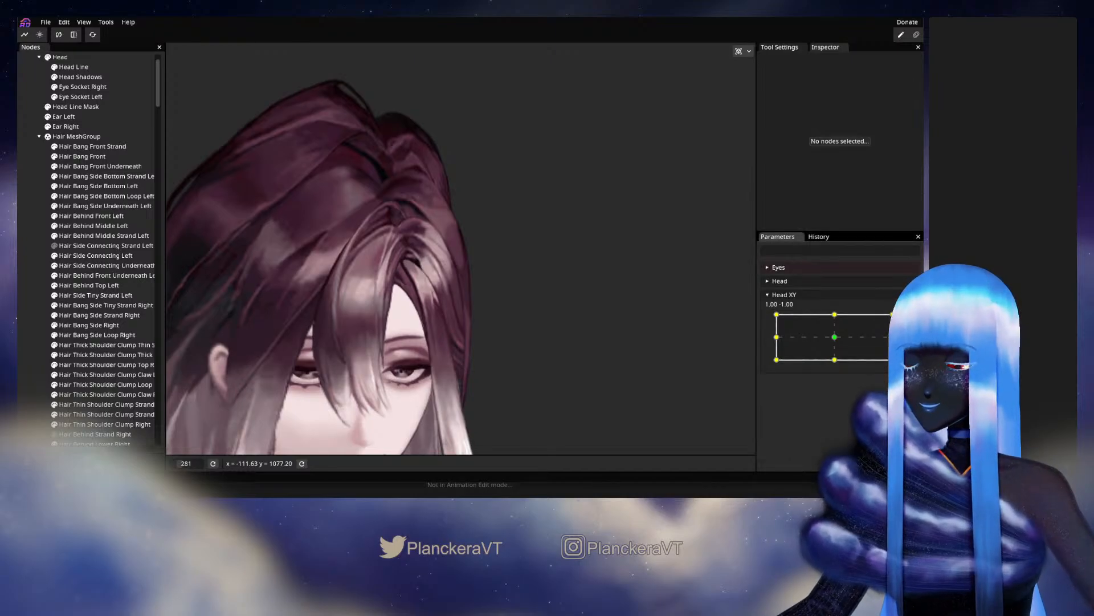
mouse_move(893, 359)
mouse_down()
mouse_move(893, 338)
mouse_move(893, 360)
mouse_up()
Re-arm Head XY at 1.00, -1.00 and reshape the mid-strand vertices of Hair Side Connecting Left along the light highlight
click(909, 318)
scroll(533, 304, up, 3)
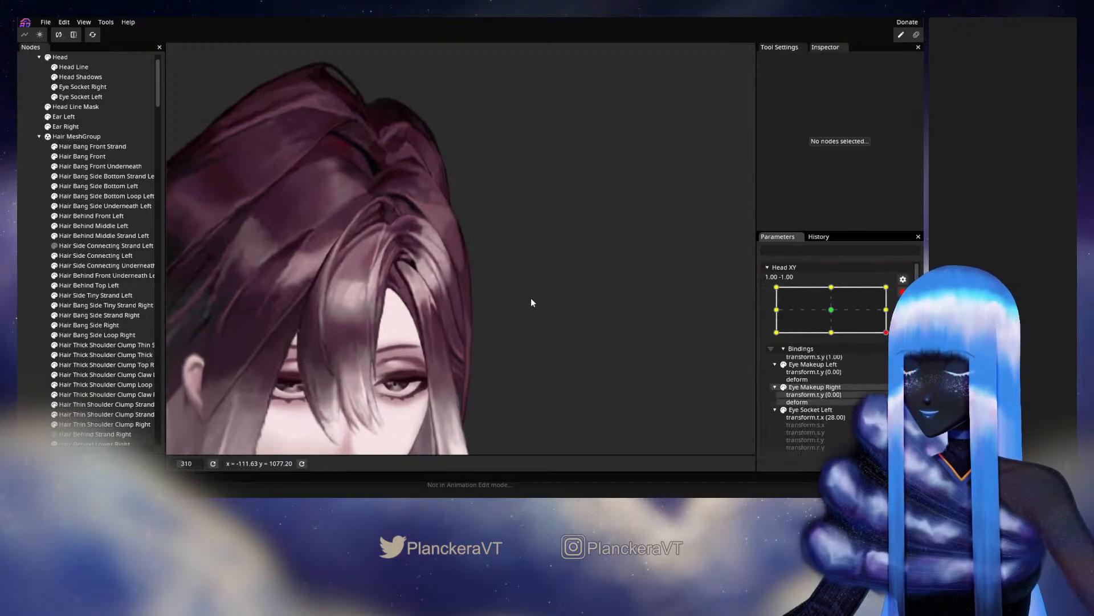
scroll(419, 313, up, 10)
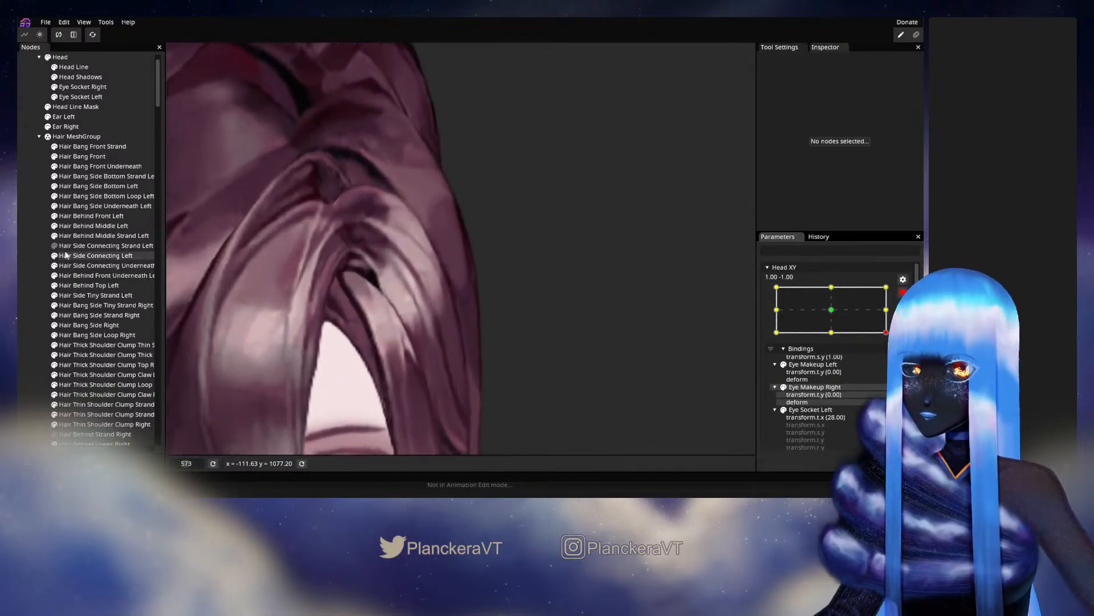
click(88, 256)
scroll(392, 313, up, 3)
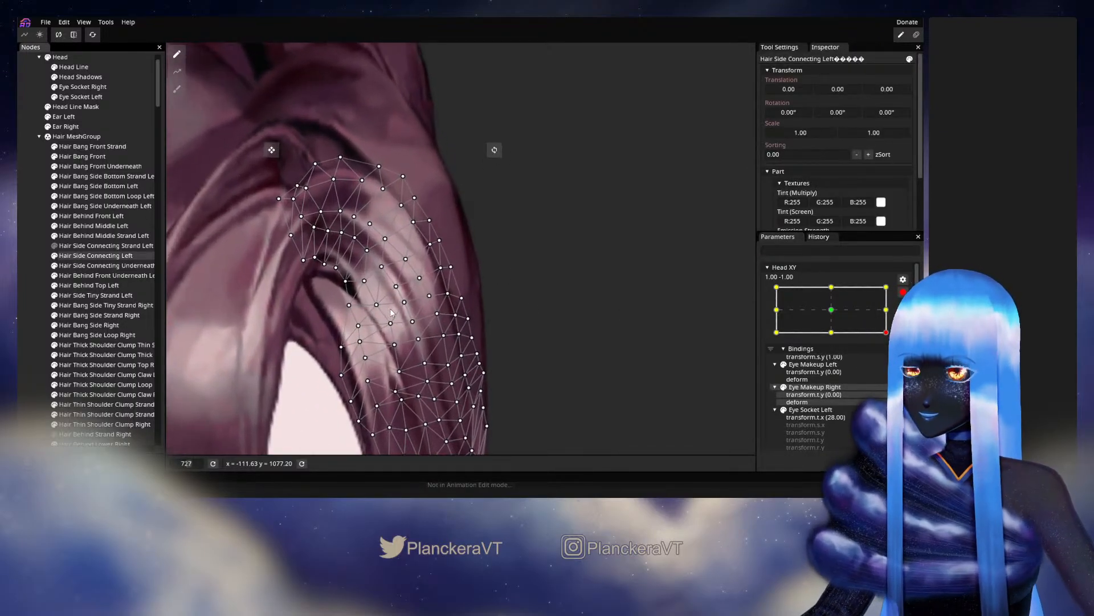
scroll(391, 313, up, 5)
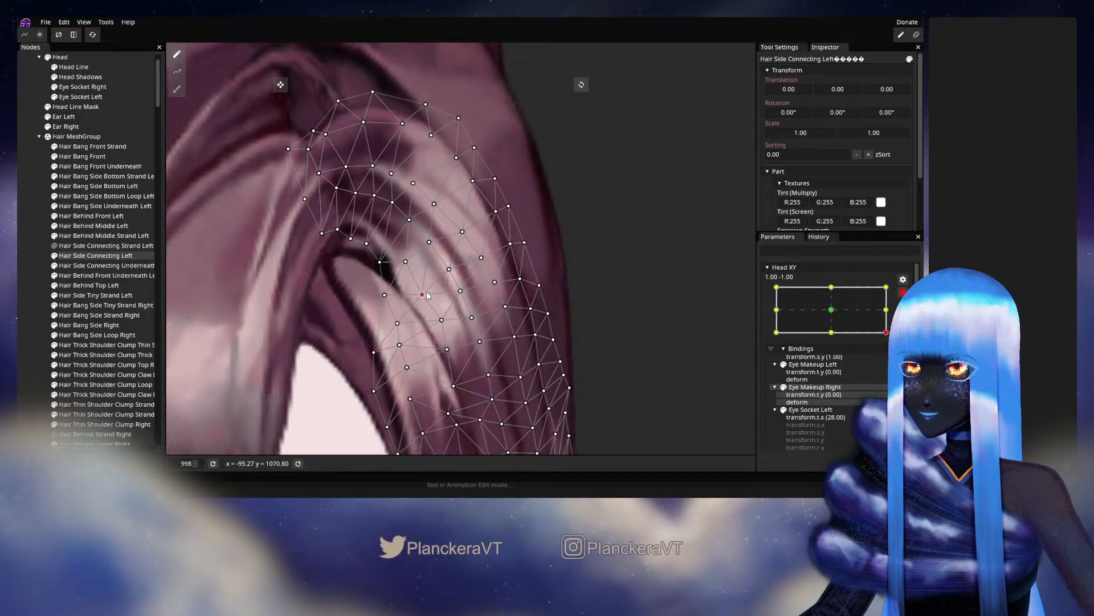
drag(481, 317, 475, 303)
click(460, 297)
drag(478, 341, 463, 299)
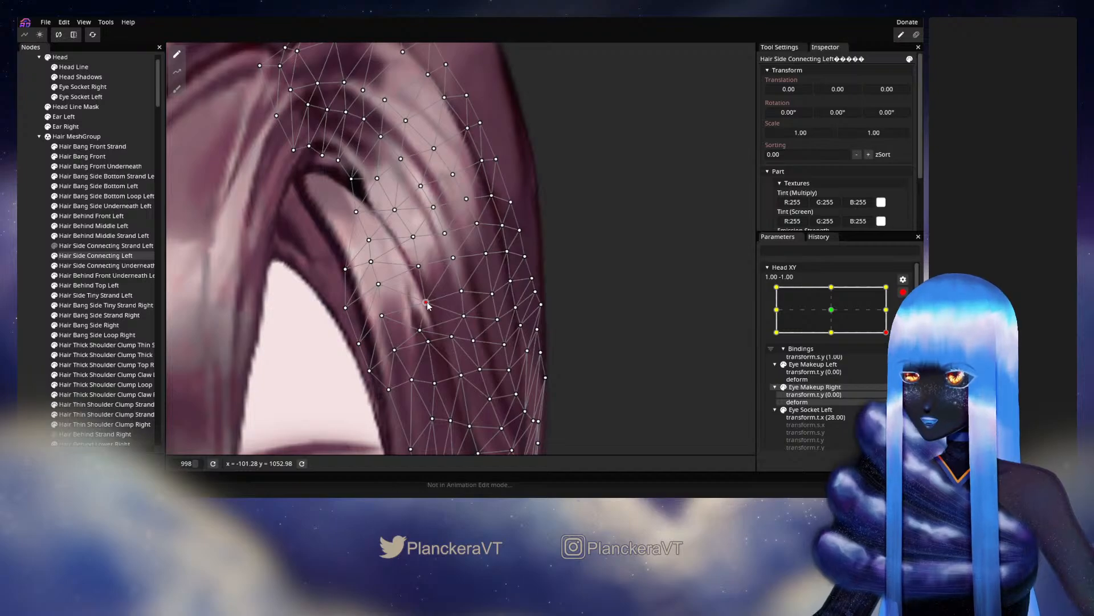
Nudge the Hair Side Connecting Left vertices on the light highlight beside the dark parting gap to smooth the strand lines
drag(427, 283, 468, 338)
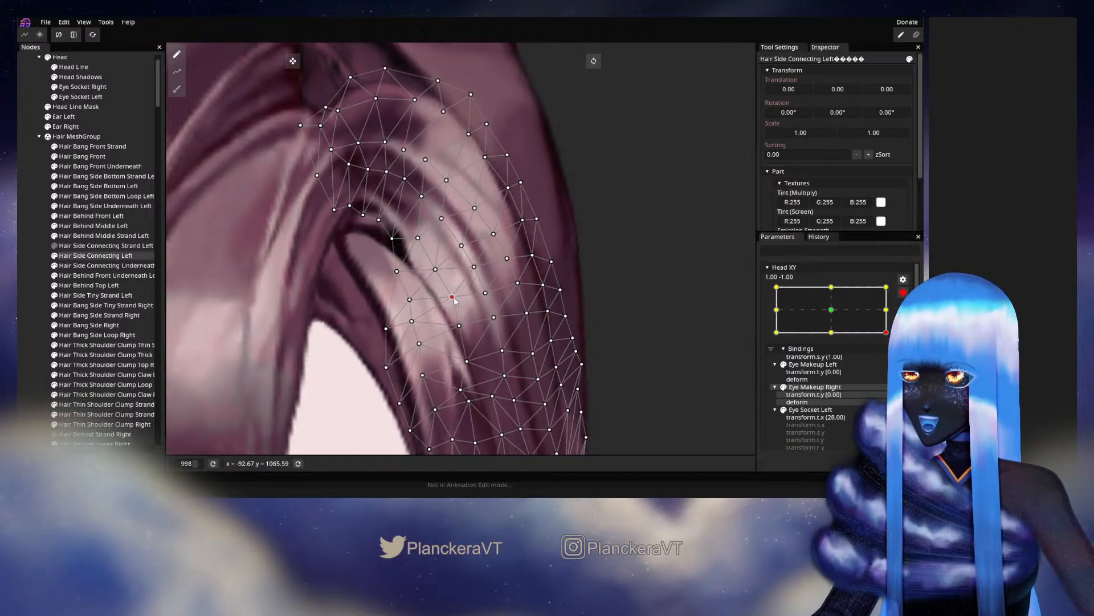
drag(455, 301, 458, 301)
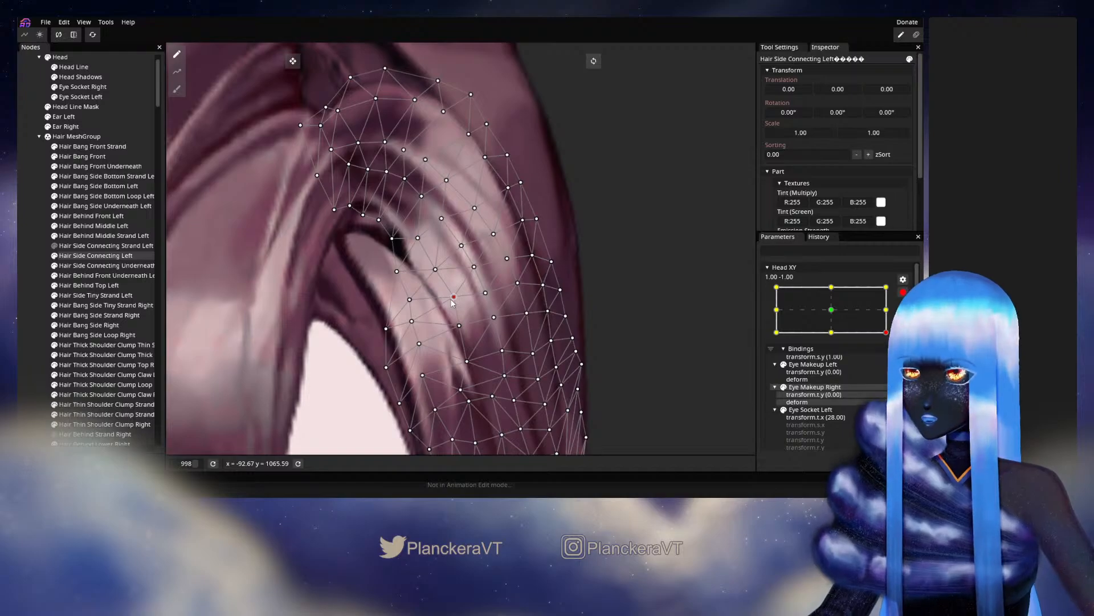
drag(430, 267, 433, 292)
click(438, 295)
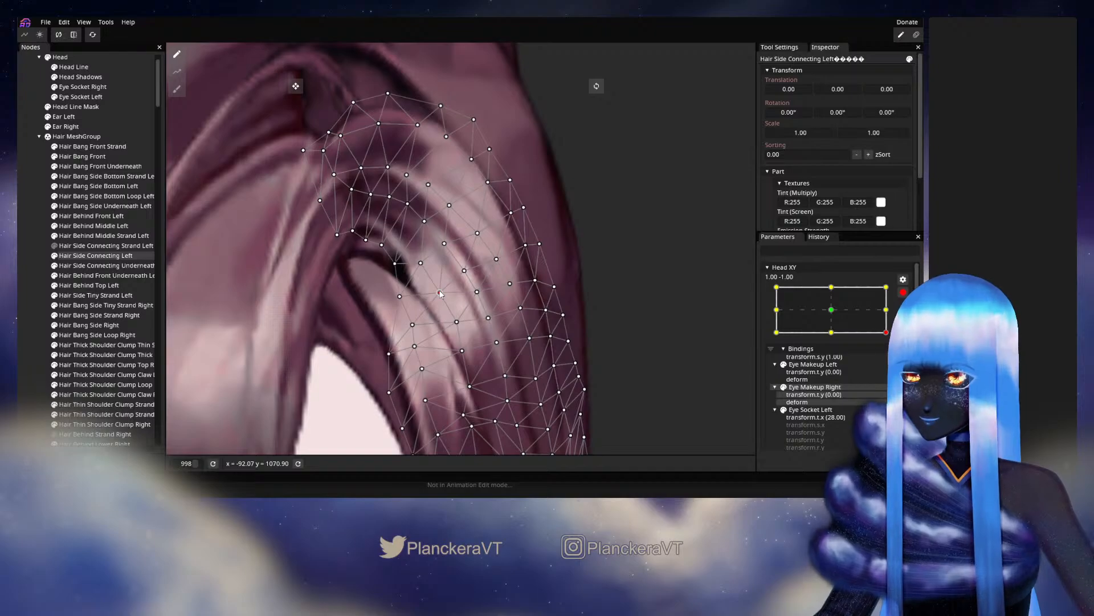
drag(430, 290, 471, 317)
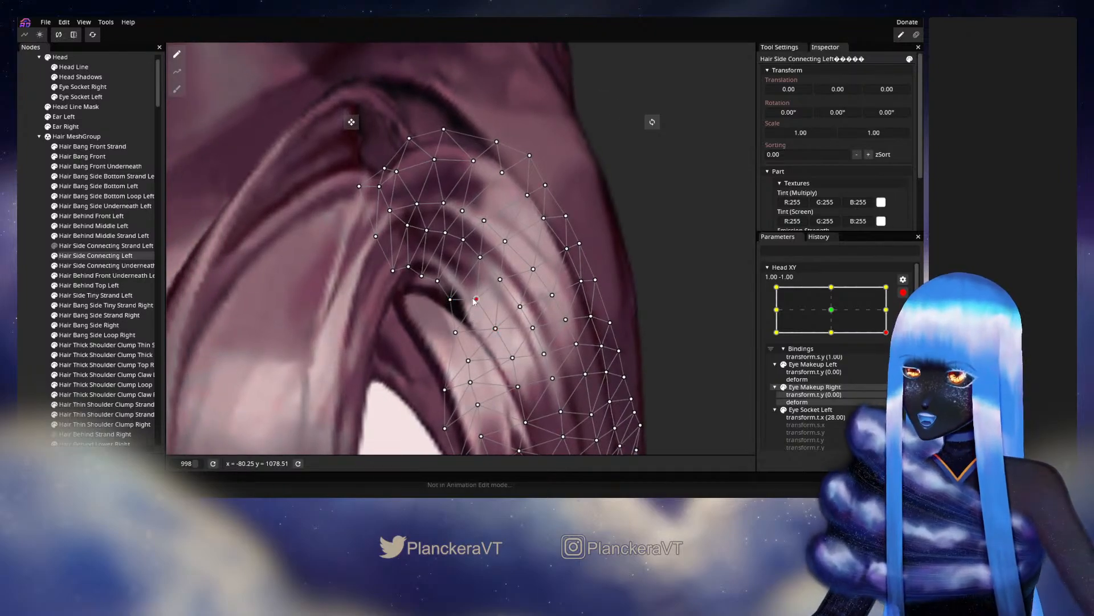
drag(472, 299, 470, 300)
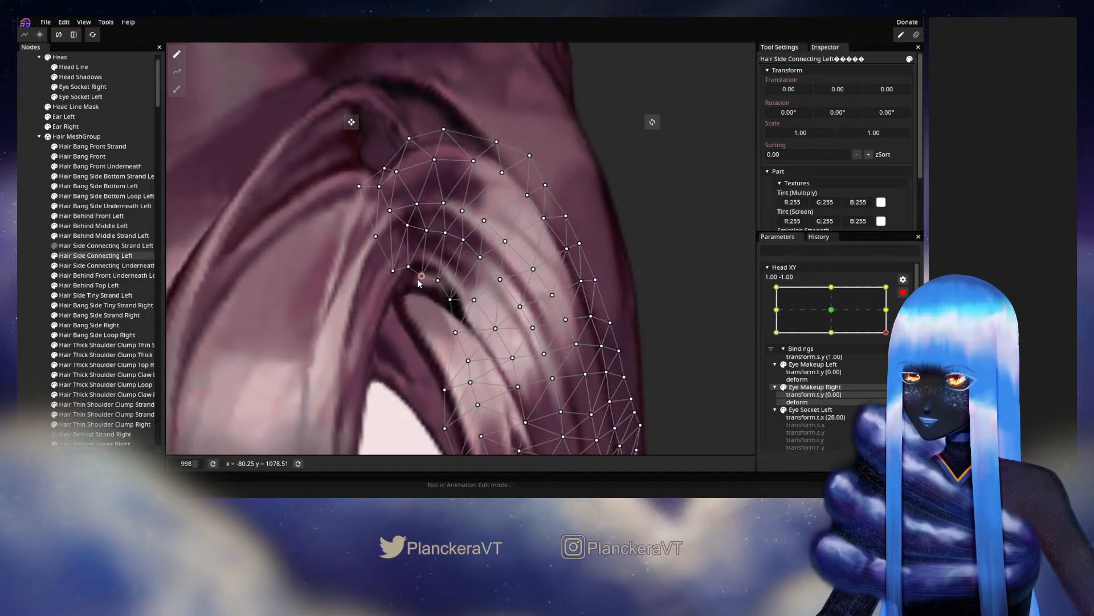
Adjust the Hair Side Connecting Left vertices along the inner curve above the dark gap and lower down the middle of the strand
drag(418, 282, 457, 288)
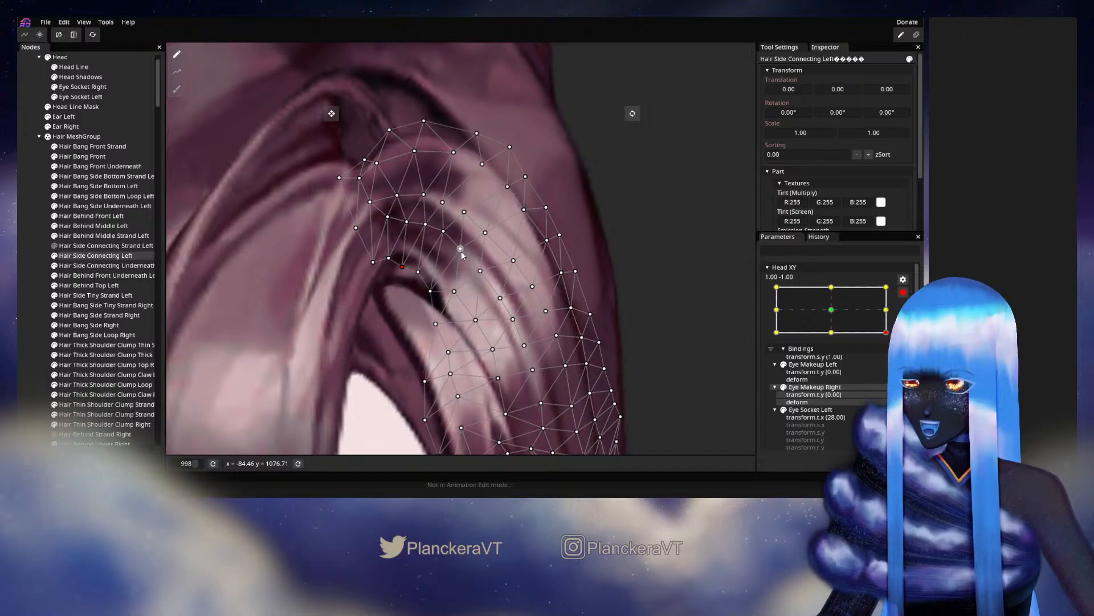
drag(443, 237, 444, 237)
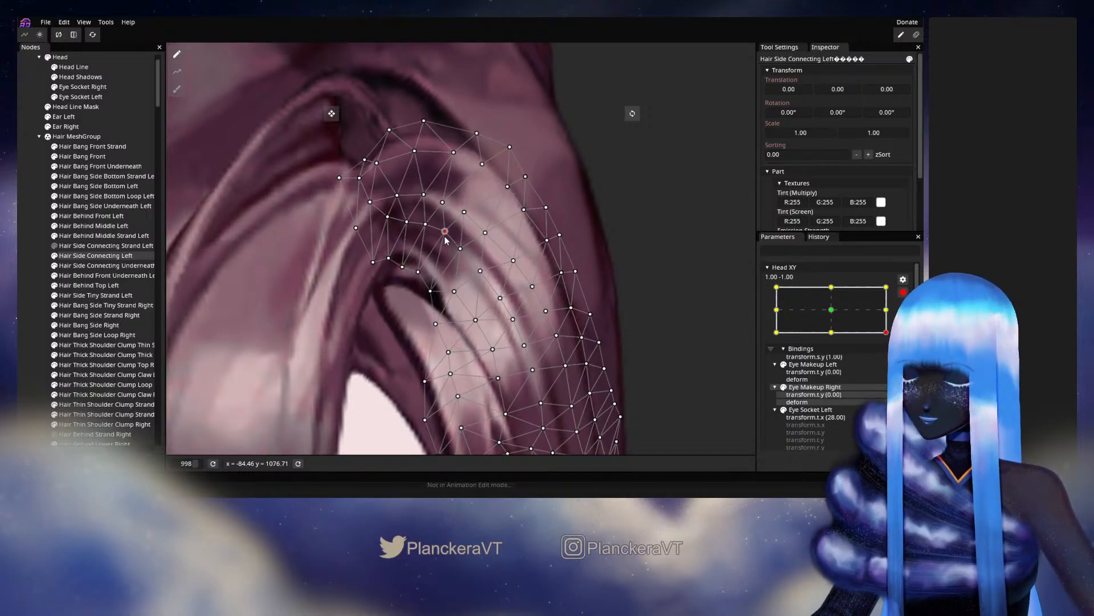
drag(446, 239, 447, 240)
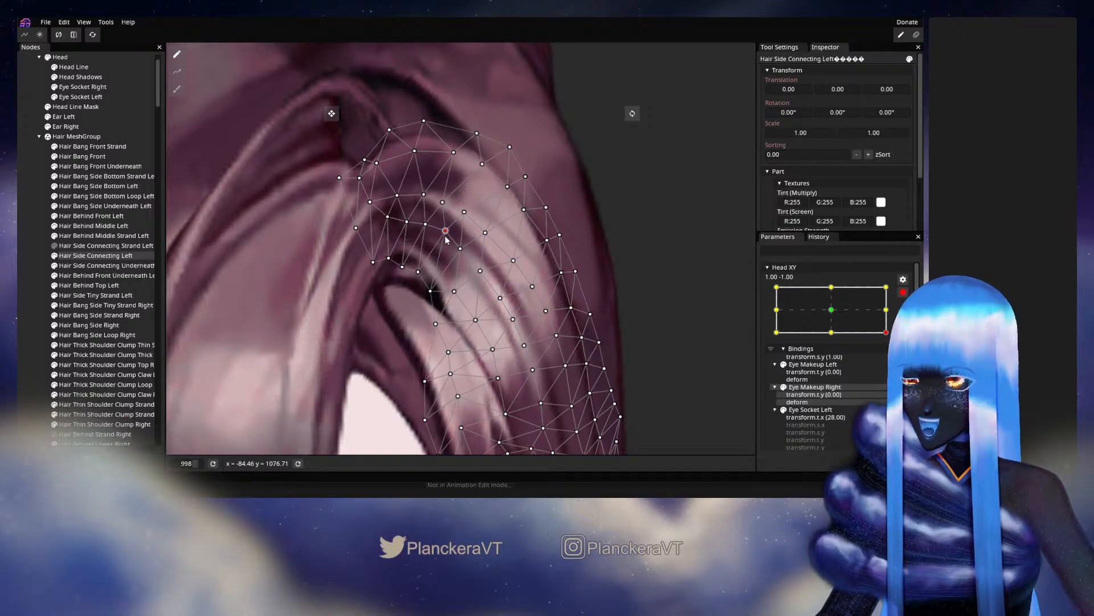
drag(474, 287, 397, 235)
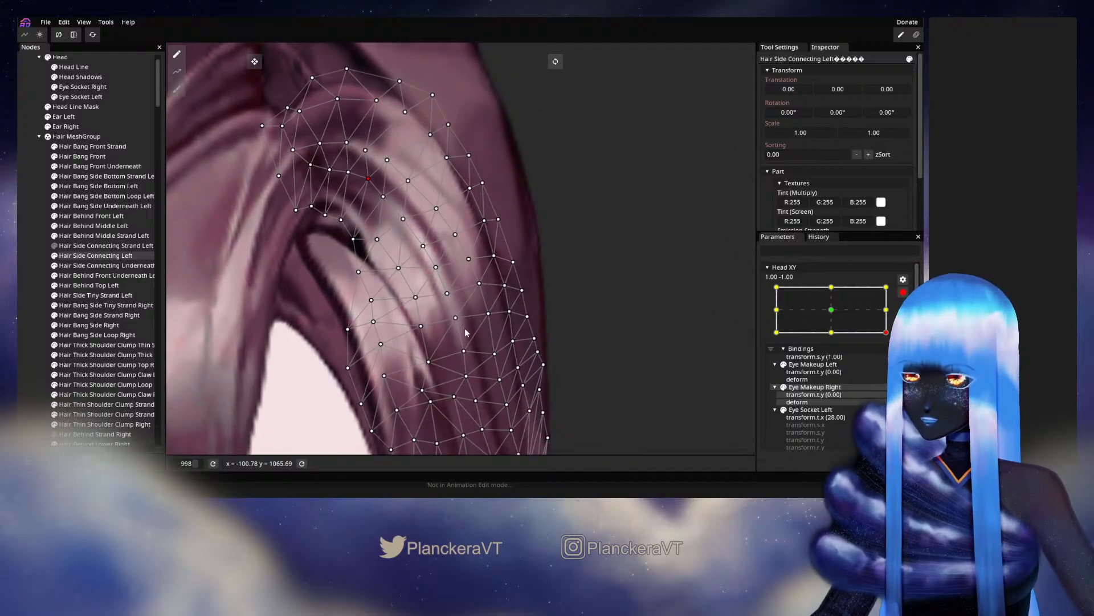
drag(465, 332, 434, 289)
drag(427, 336, 421, 298)
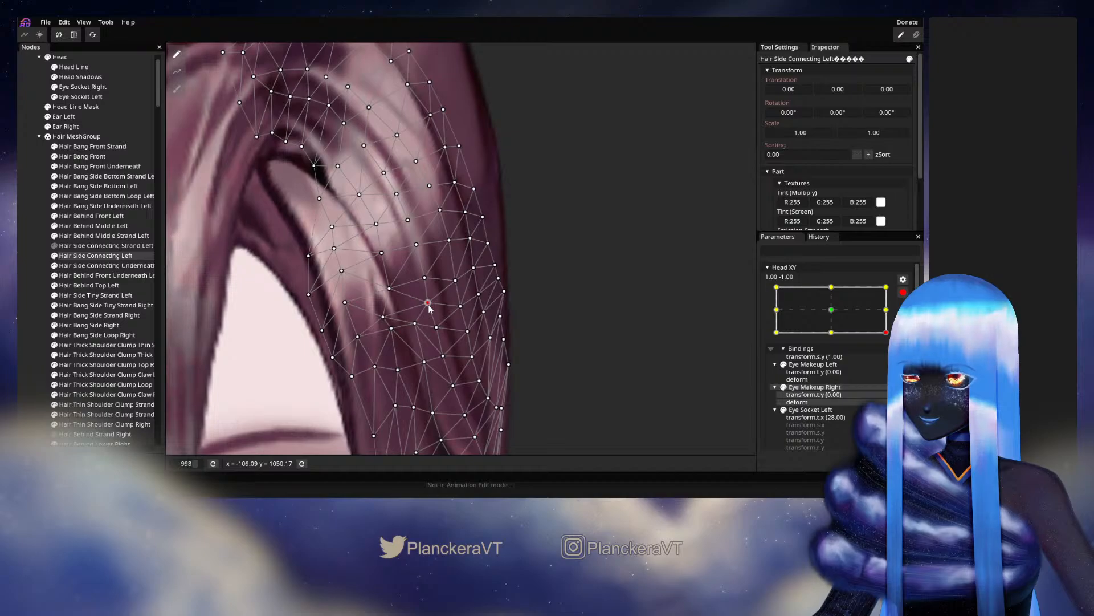
Deselect the mesh, disarm Head XY and test the head movement, returning the pose to 1.00, -1.00
click(590, 341)
scroll(586, 357, down, 5)
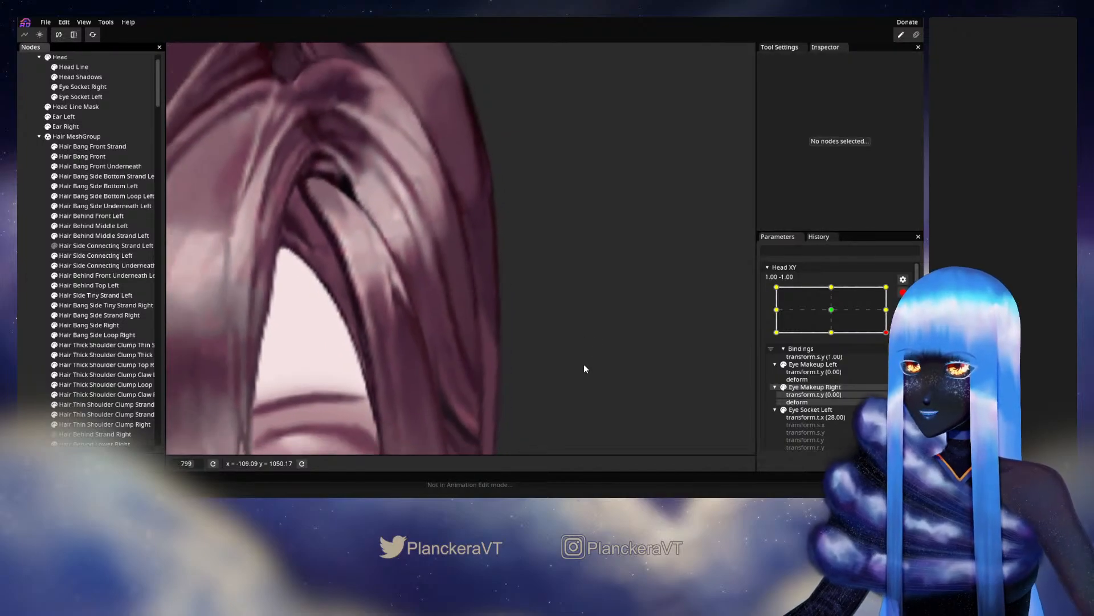
scroll(592, 354, down, 5)
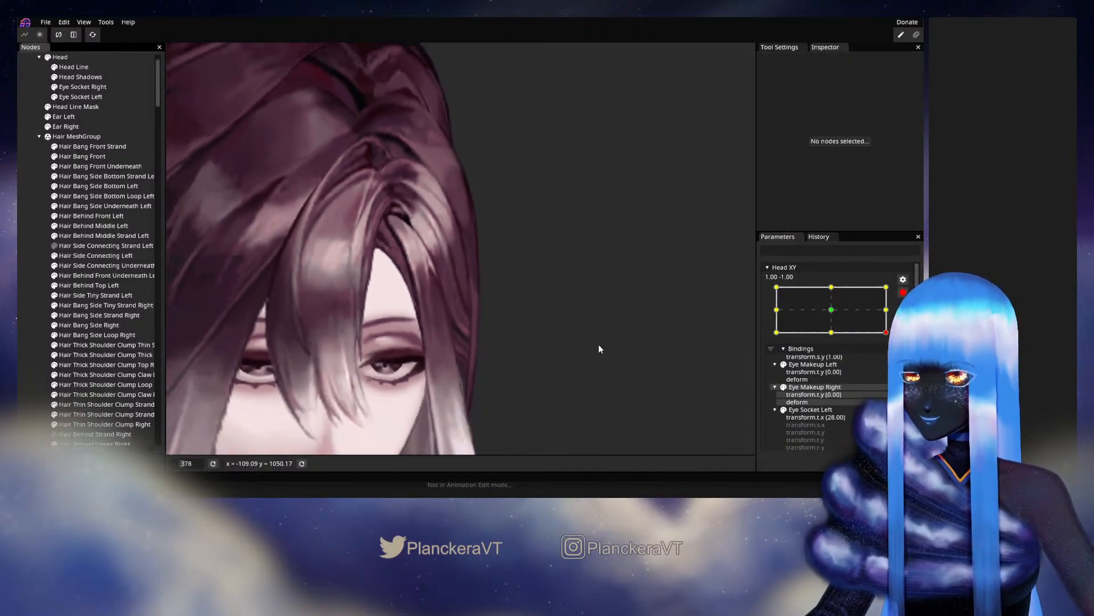
scroll(603, 342, down, 2)
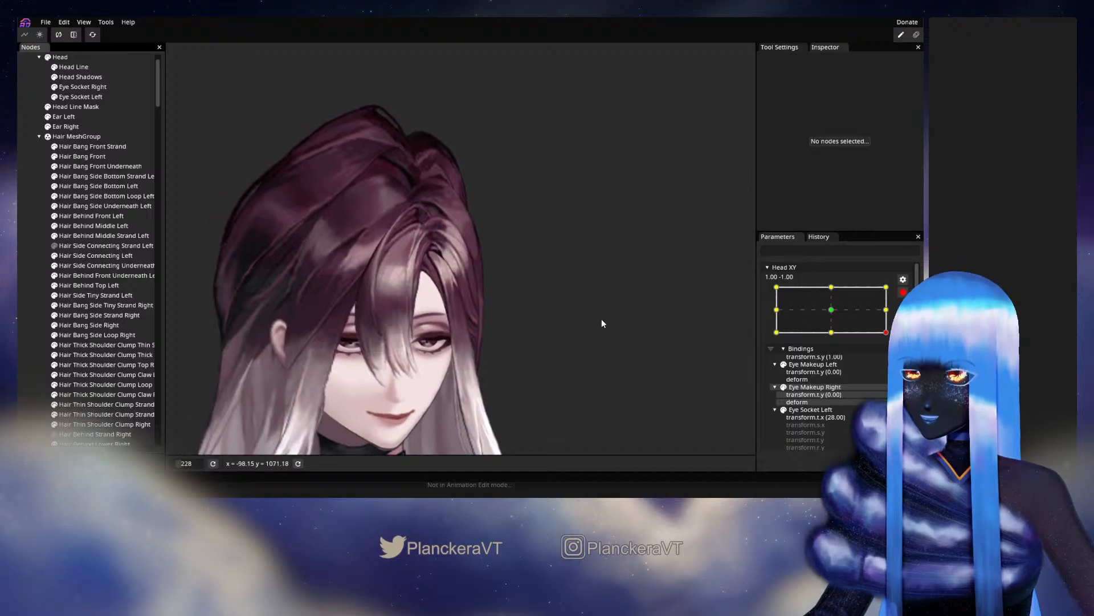
click(903, 294)
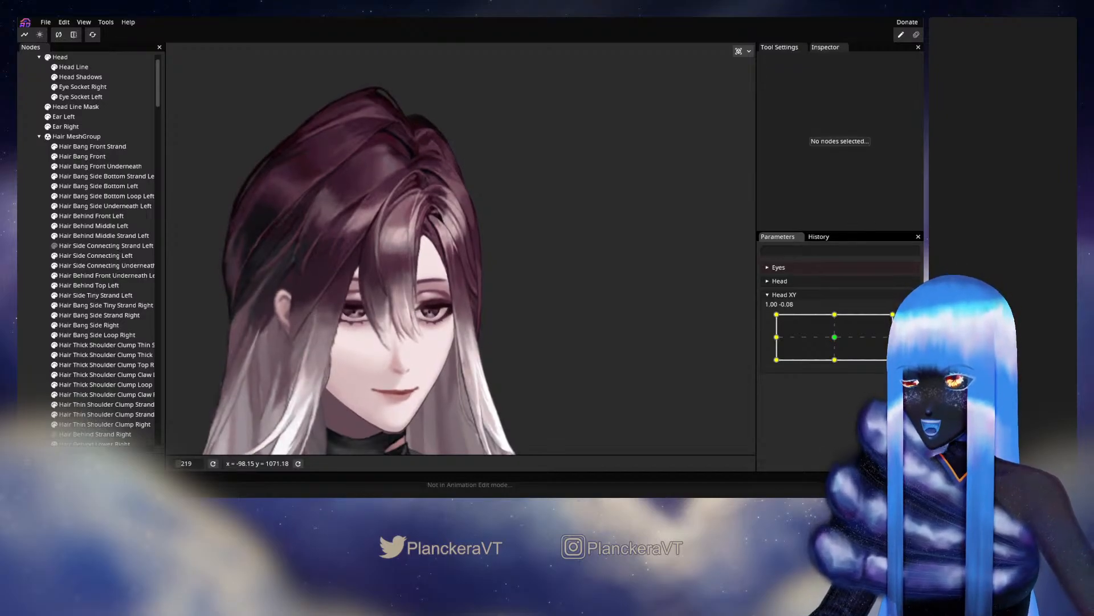
mouse_move(893, 359)
mouse_down()
mouse_move(893, 336)
mouse_move(892, 360)
mouse_up()
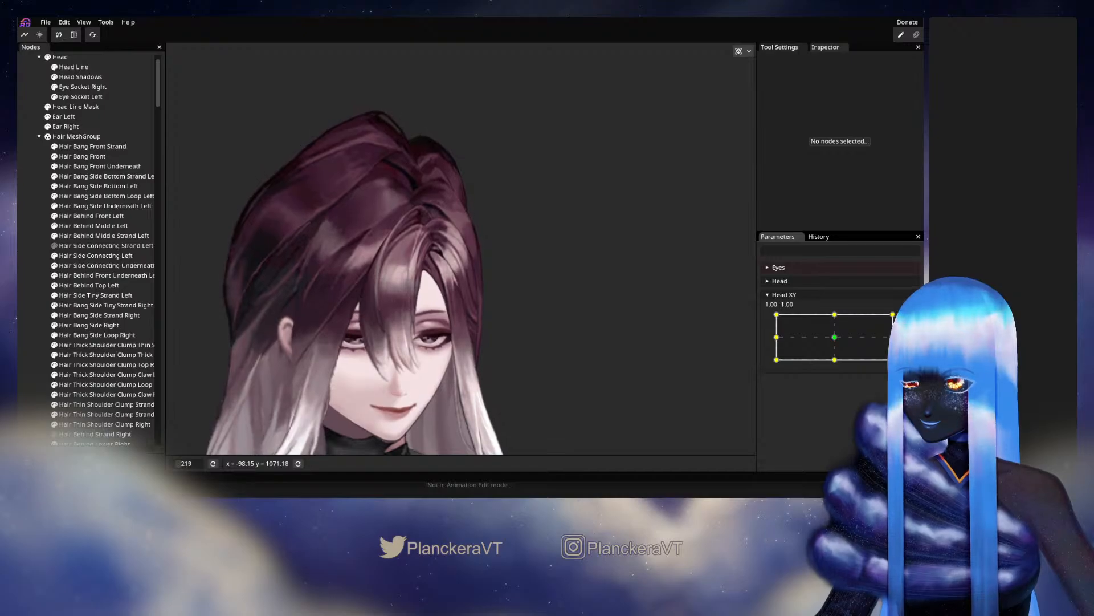
Re-arm Head XY at 1.00, -1.00 and reshape the upper edge vertices of Hair Side Connecting Left where the strand meets the parting
scroll(411, 231, up, 6)
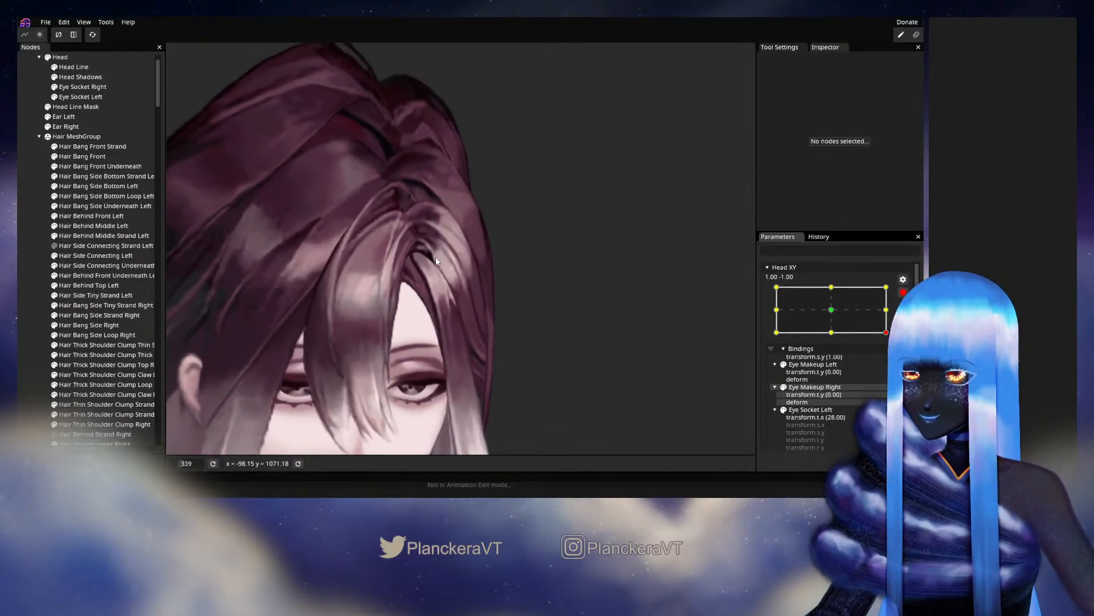
scroll(444, 263, up, 5)
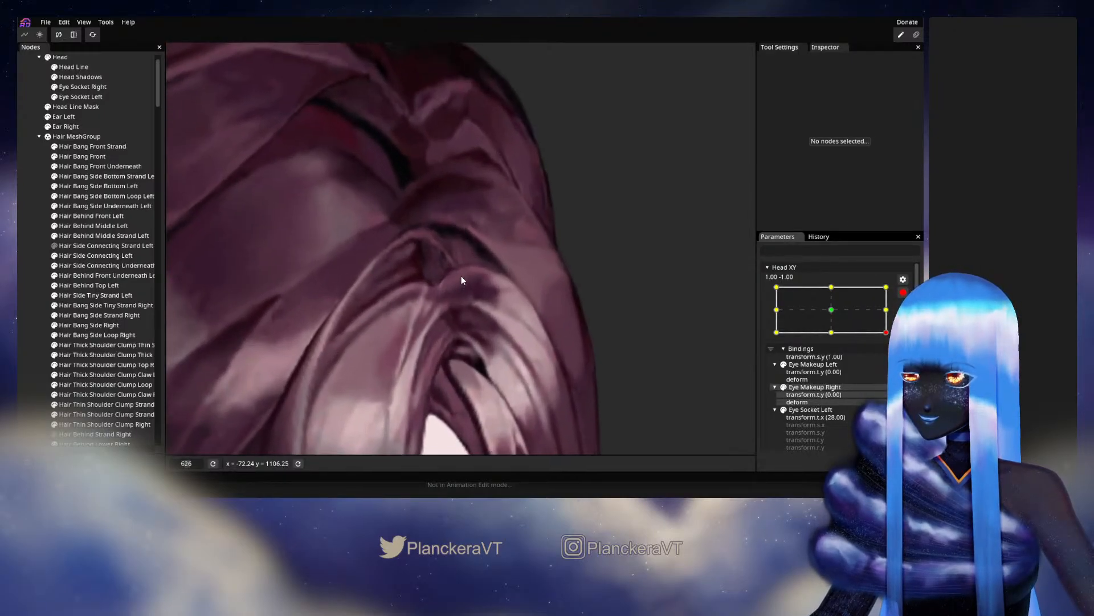
scroll(439, 301, up, 1)
click(95, 256)
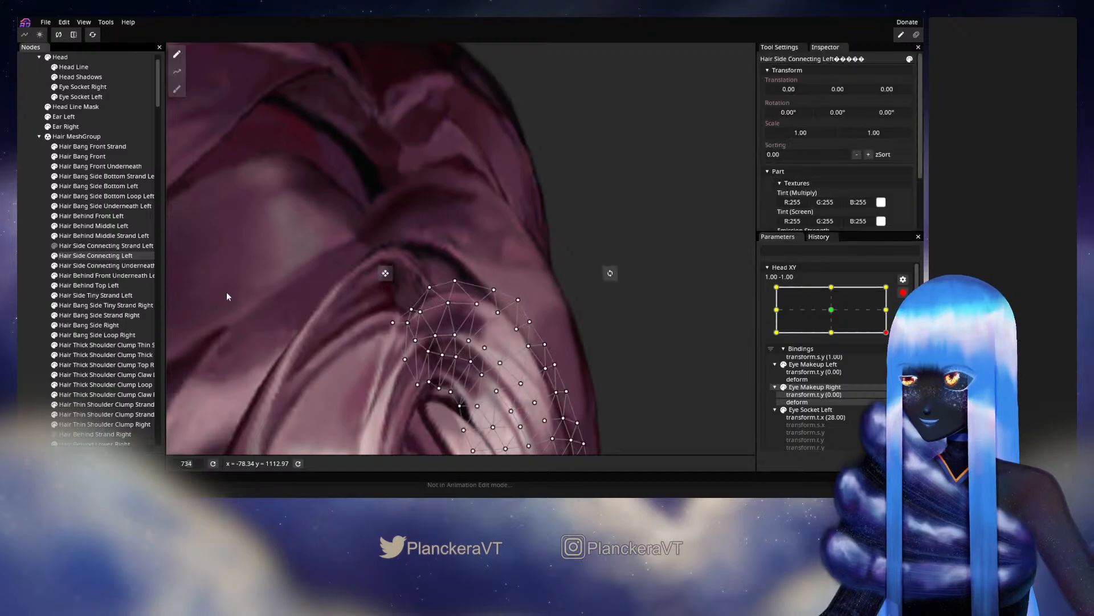
scroll(448, 320, up, 1)
scroll(448, 323, up, 1)
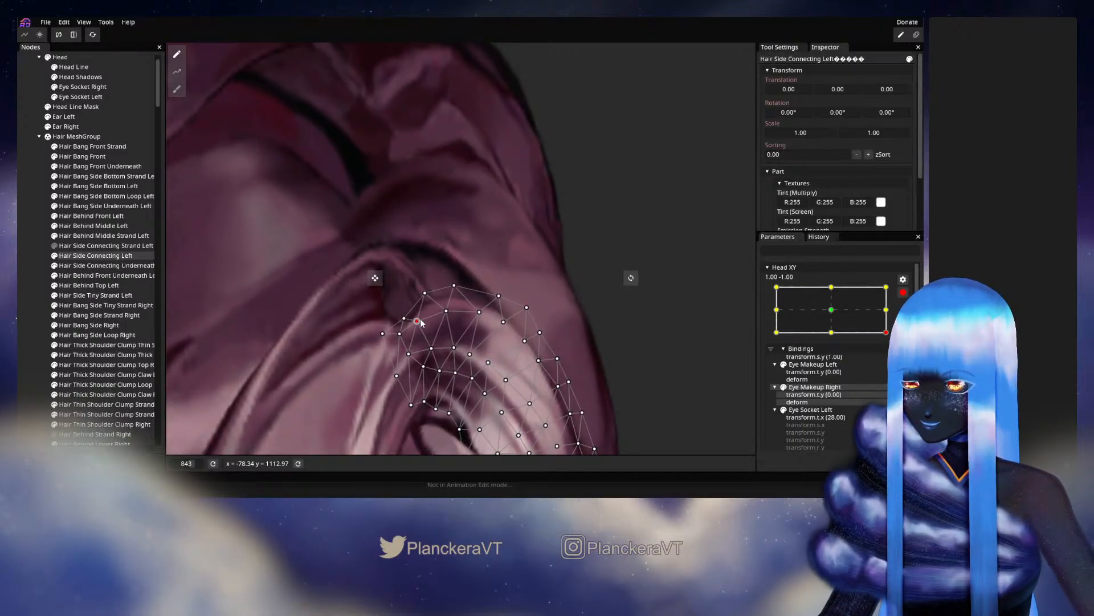
drag(431, 295, 471, 291)
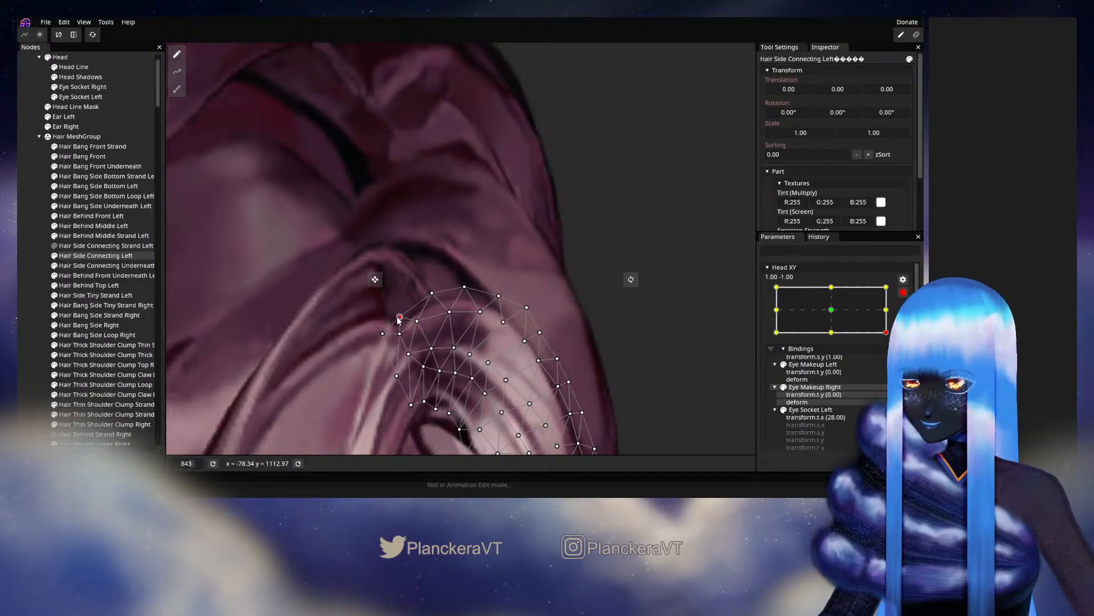
mouse_move(397, 316)
mouse_down()
mouse_move(480, 264)
mouse_move(405, 329)
mouse_up()
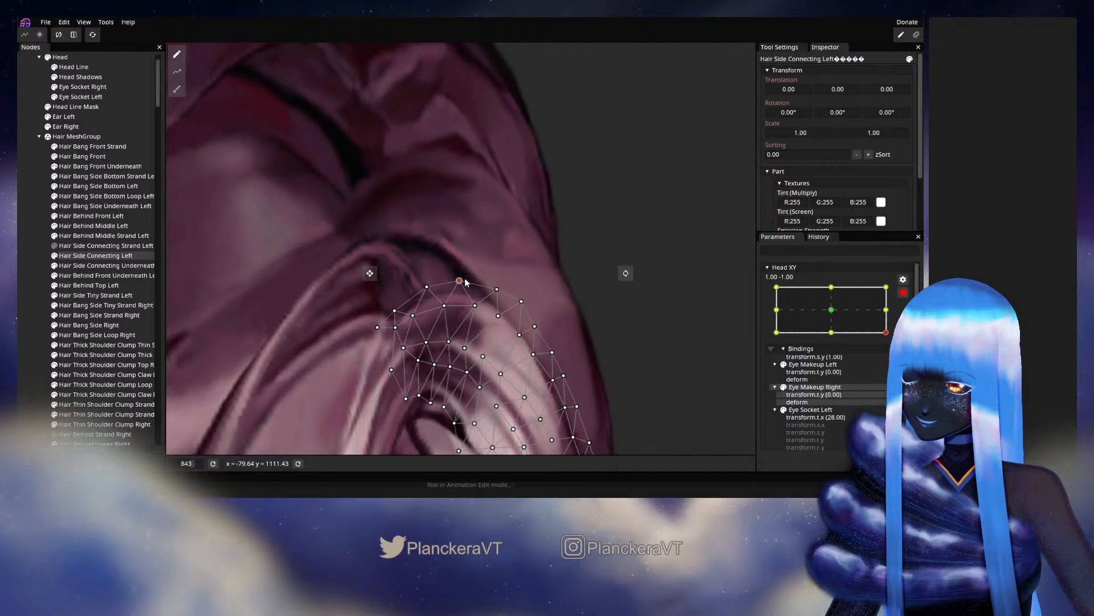
Check the whole head's movement with Head XY disarmed, return it to 1.00, -1.00 and save the model
click(75, 280)
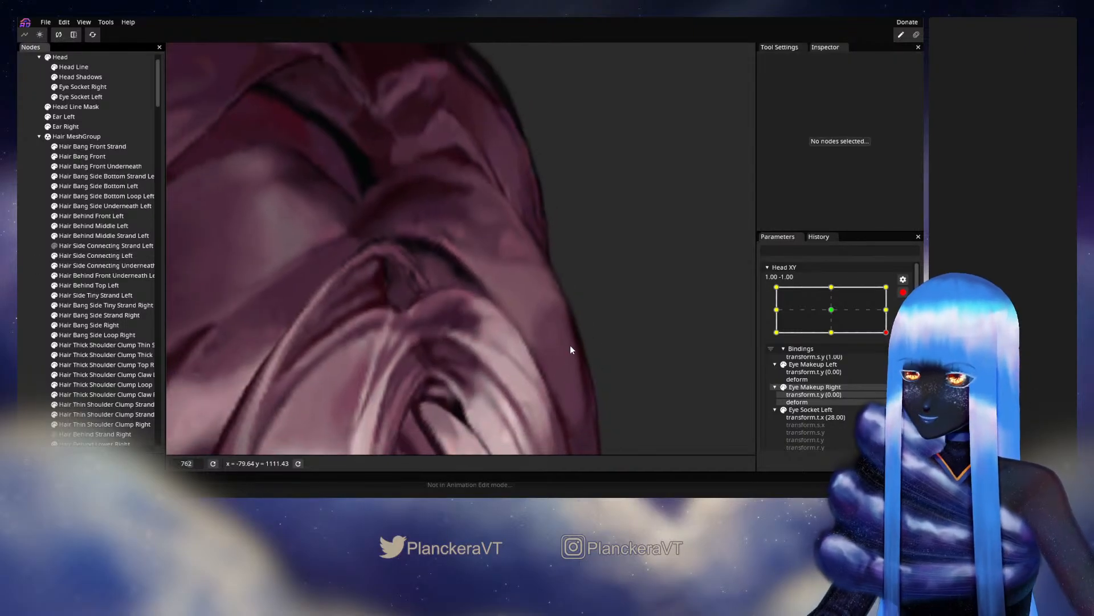
scroll(573, 350, down, 4)
scroll(573, 350, down, 6)
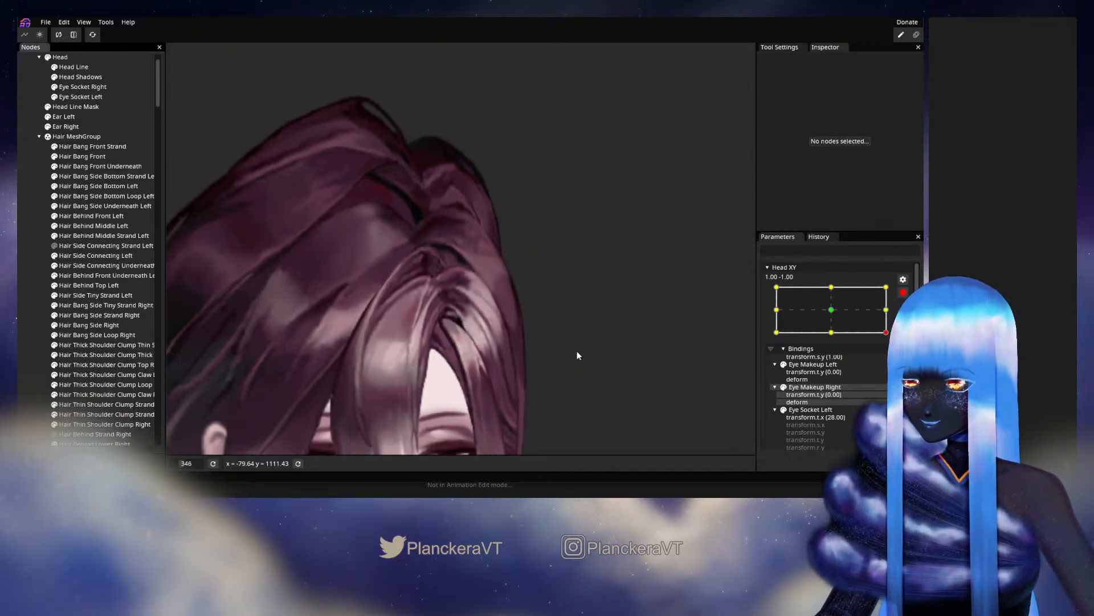
scroll(579, 359, down, 3)
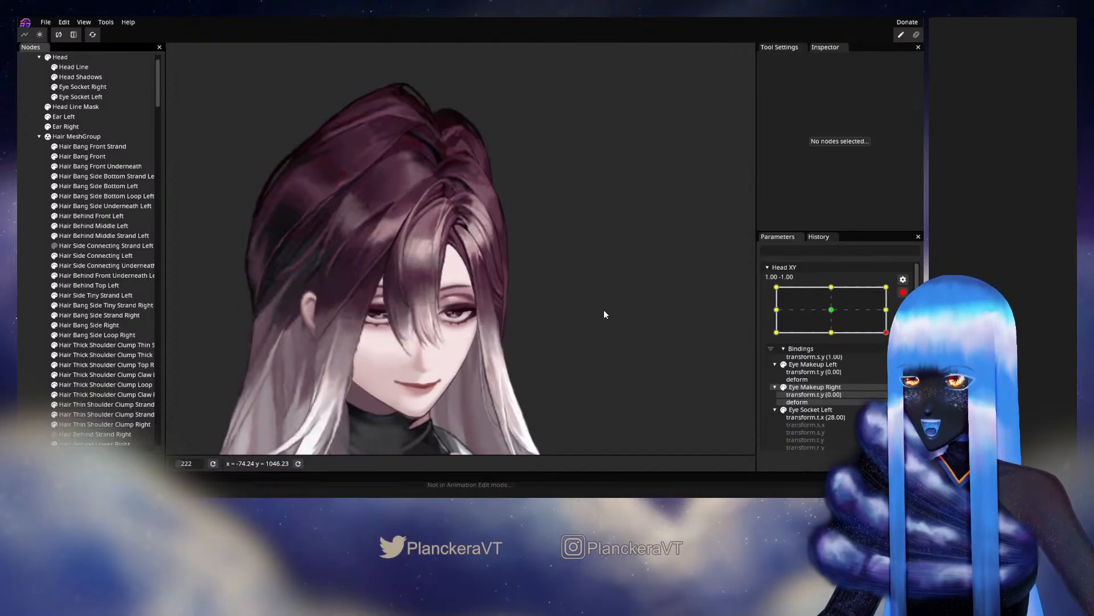
scroll(604, 315, down, 1)
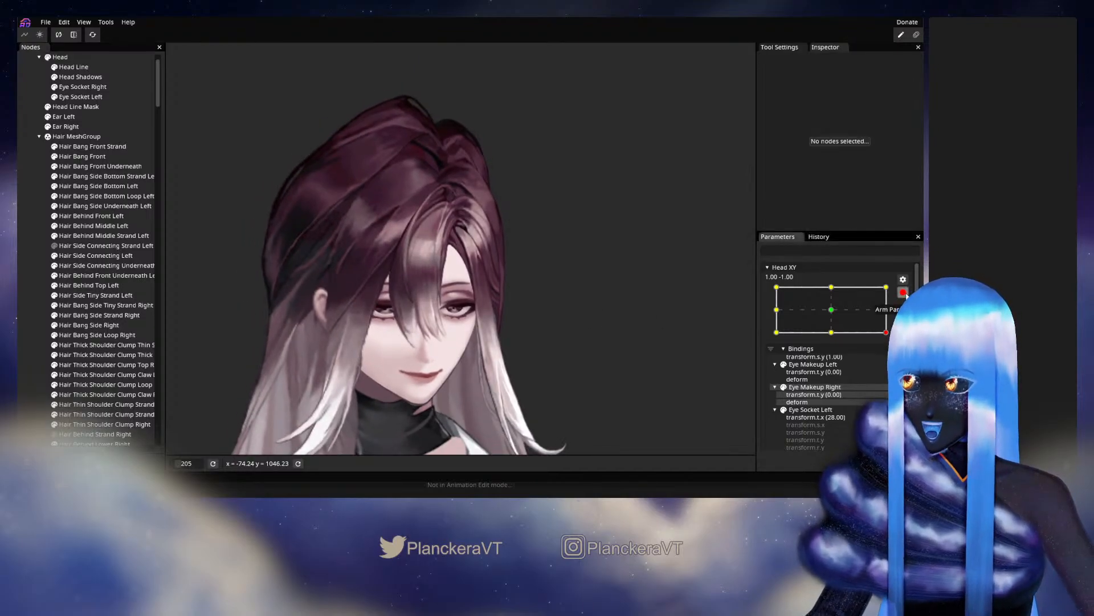
drag(627, 313, 631, 315)
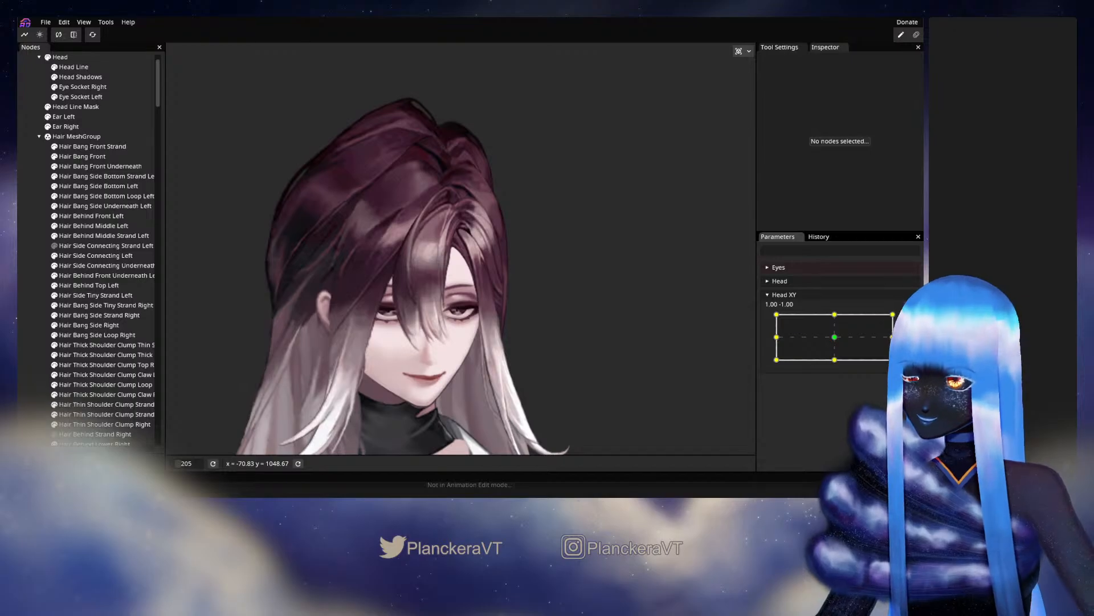
mouse_move(893, 360)
mouse_down()
mouse_move(893, 337)
mouse_move(893, 360)
mouse_up()
key(ctrl+s)
Arm Head XY at 1.00, -1.00 and adjust the Hair Side Connecting Left vertices along the inner curve directly above the dark gap
click(910, 320)
scroll(499, 318, up, 1)
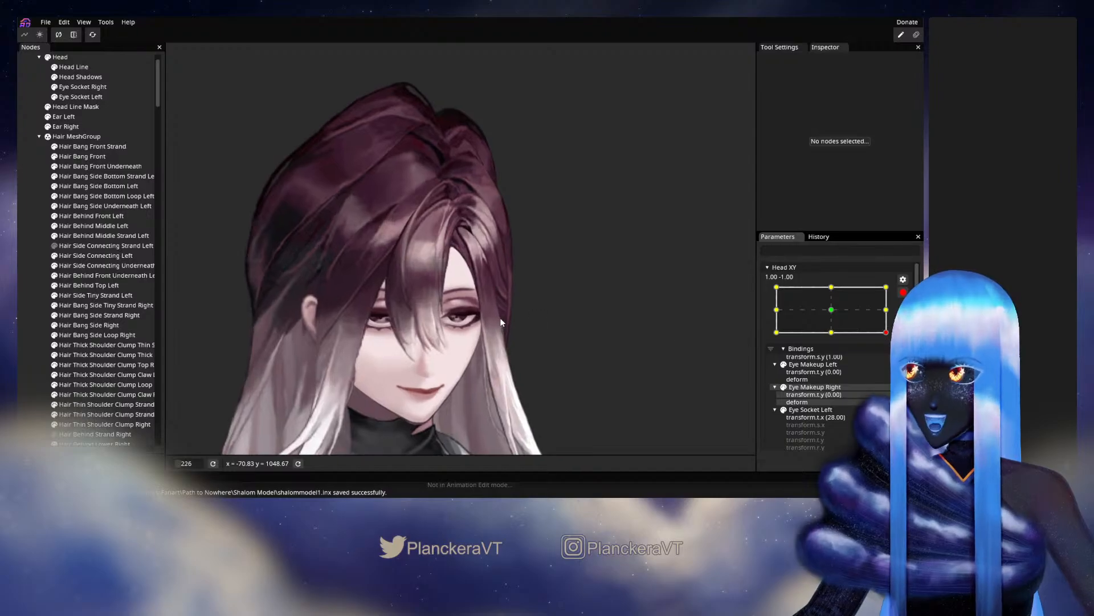
scroll(500, 319, up, 6)
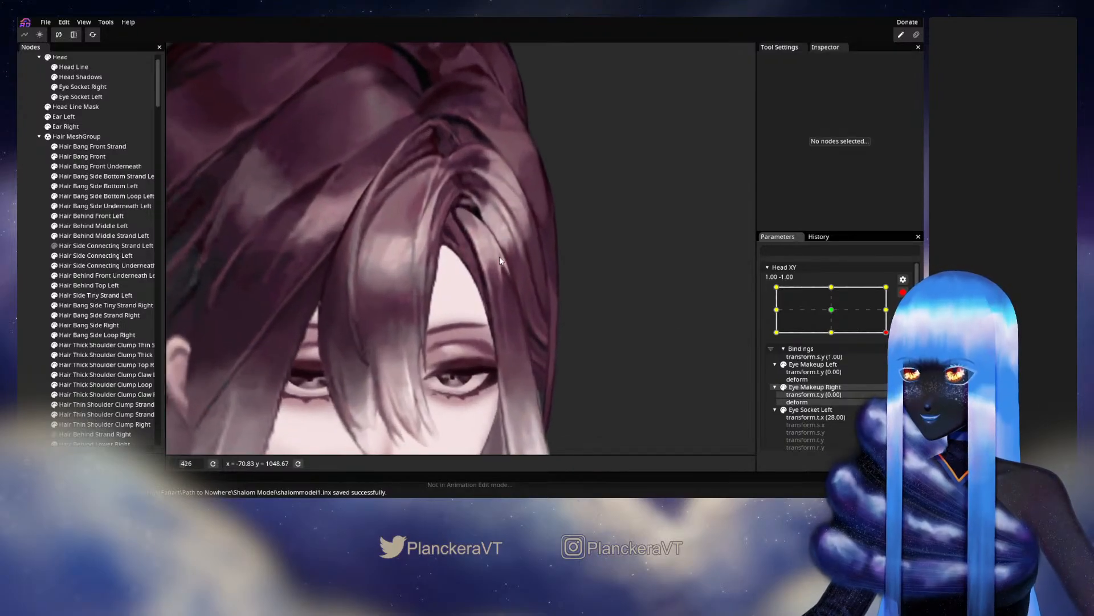
scroll(509, 277, up, 7)
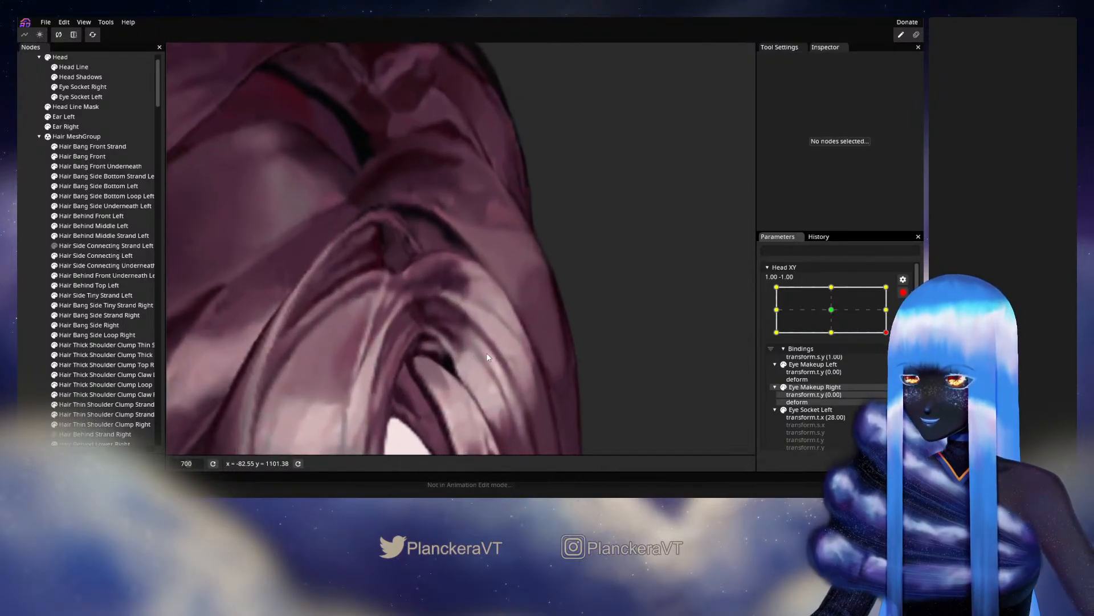
scroll(487, 352, up, 3)
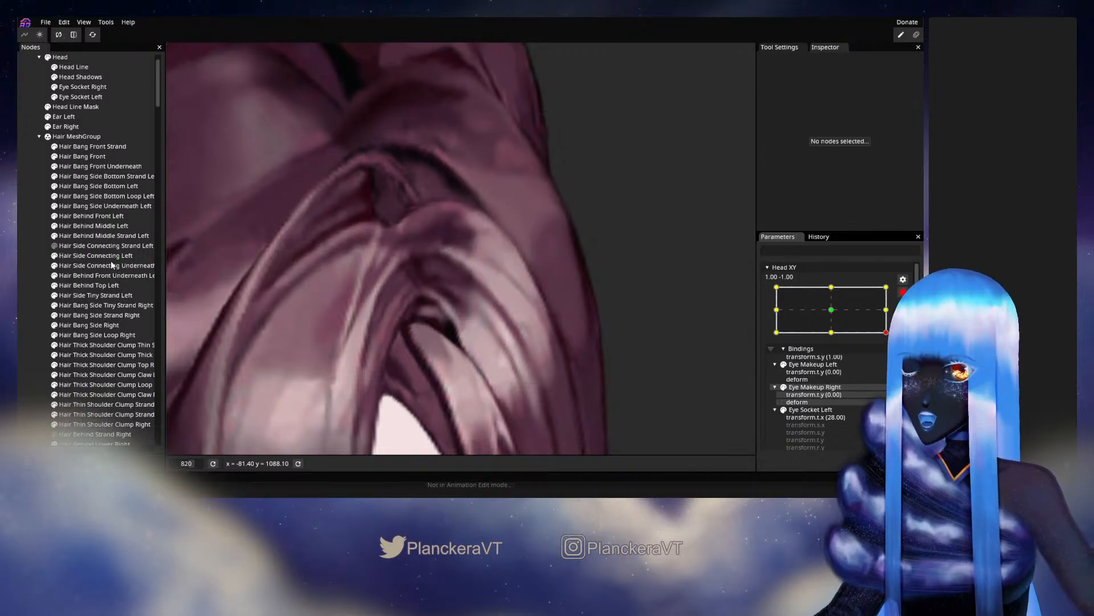
click(100, 255)
scroll(395, 313, up, 4)
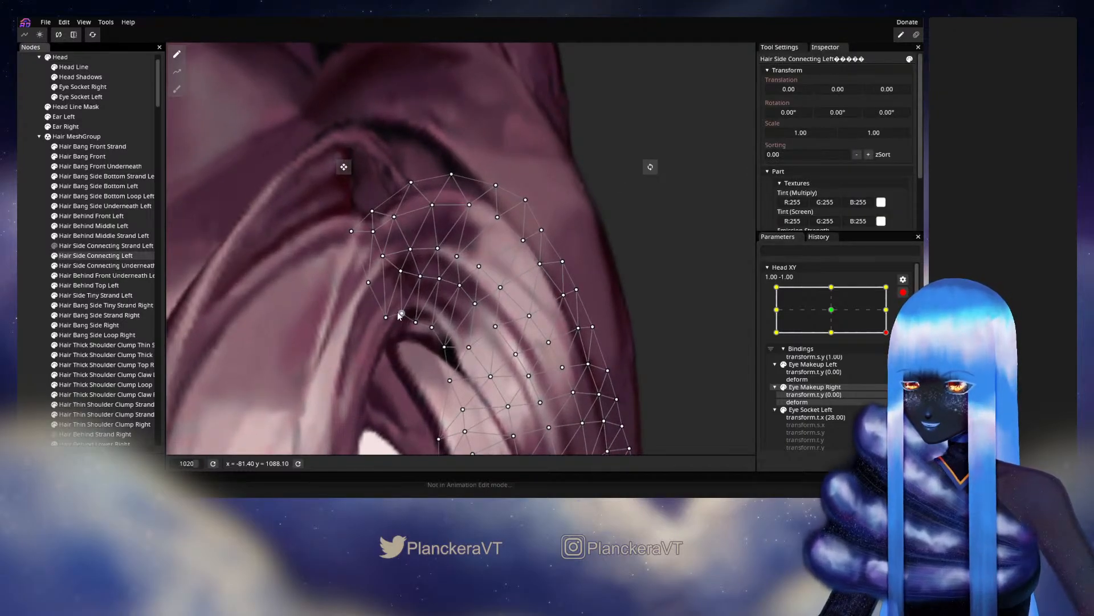
click(401, 313)
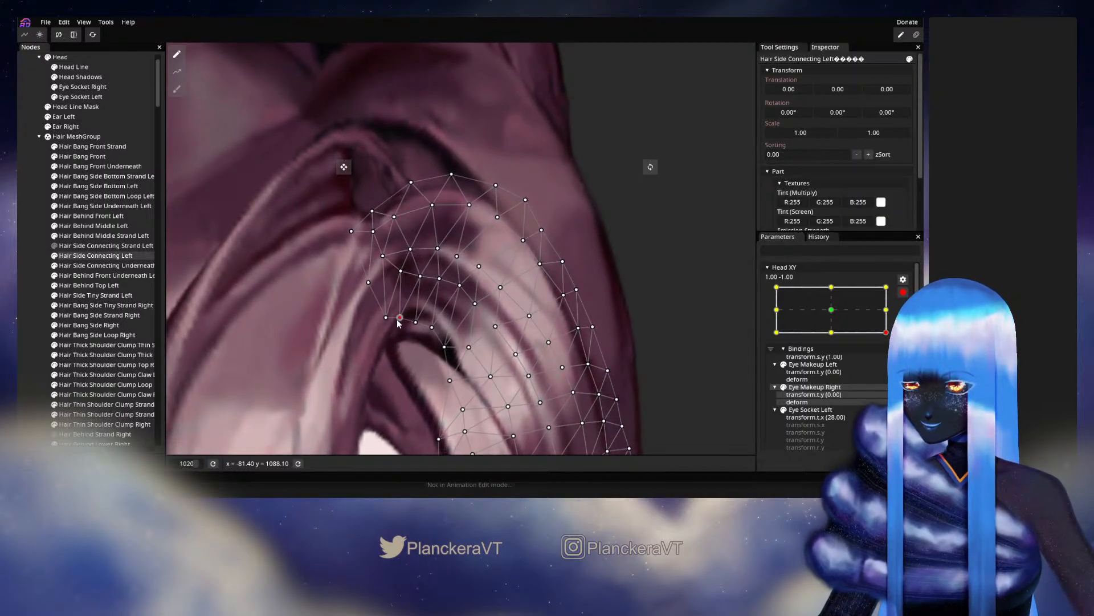
click(415, 323)
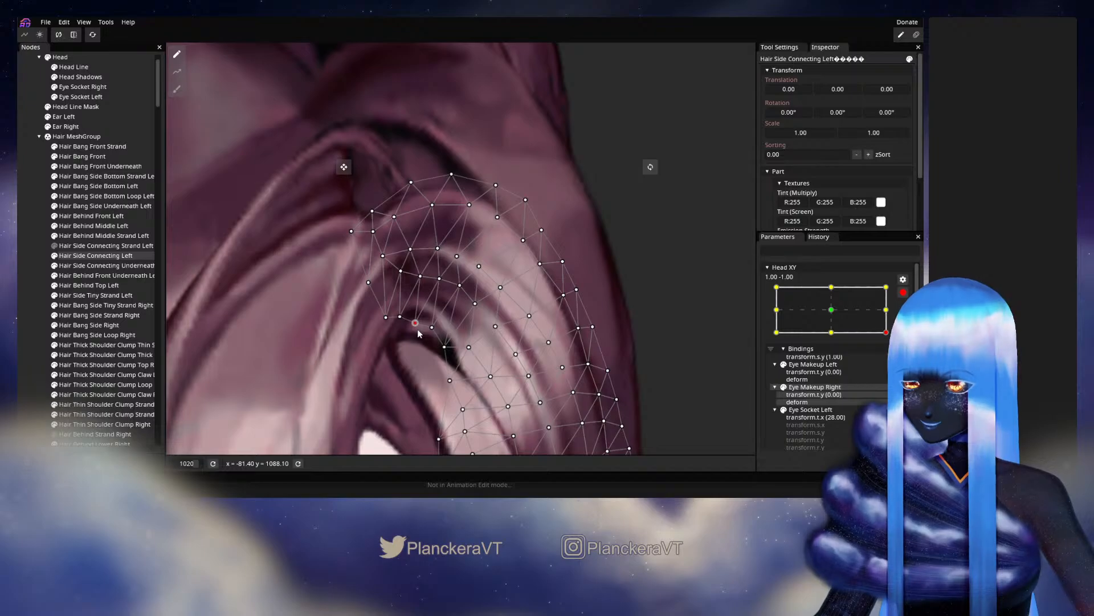
drag(442, 283, 444, 287)
click(433, 328)
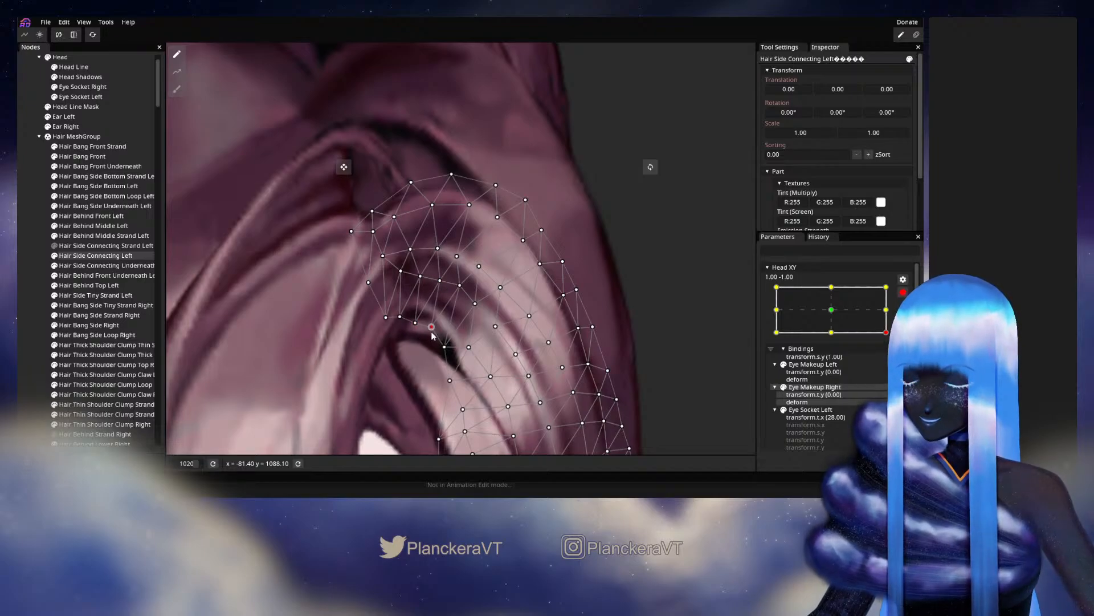
click(458, 286)
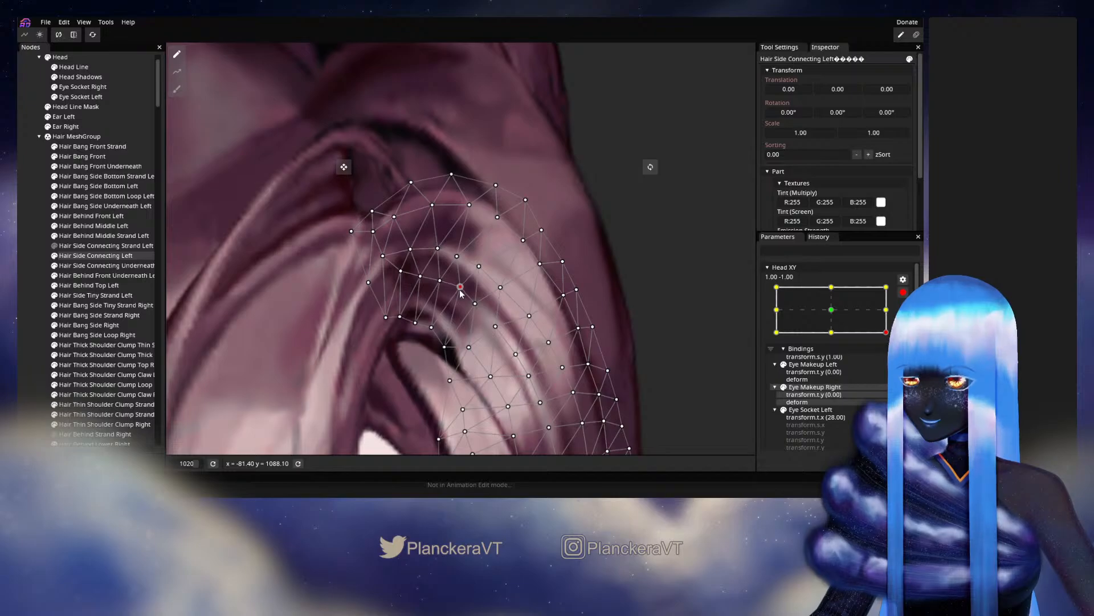
drag(445, 353, 440, 358)
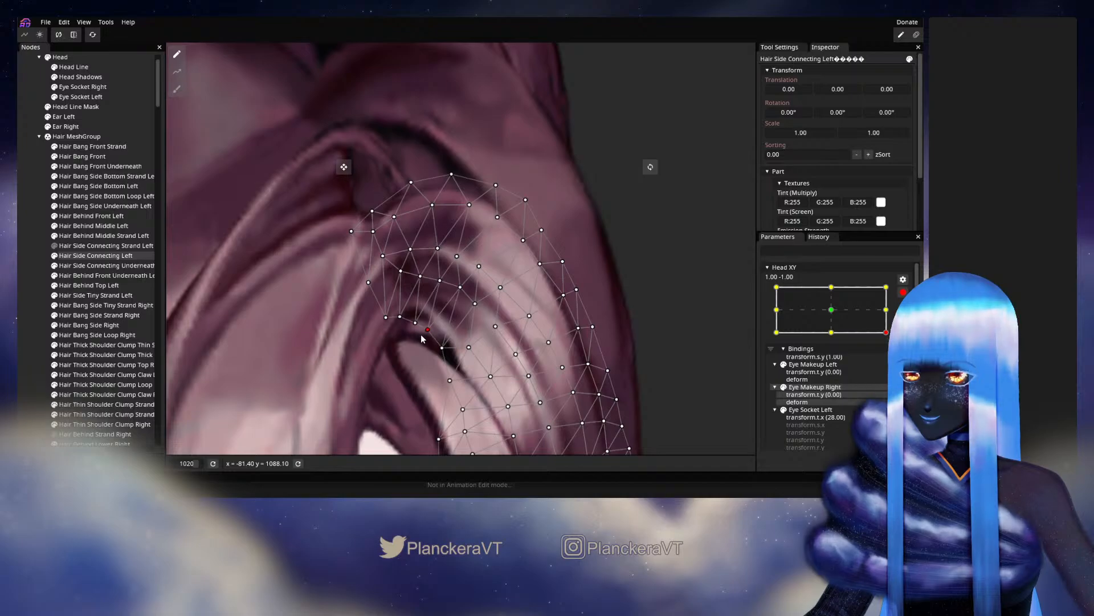
Deselect the mesh, disarm Head XY and test how the side hair moves, returning the pose to 1.00, -1.00
click(39, 304)
scroll(537, 364, down, 5)
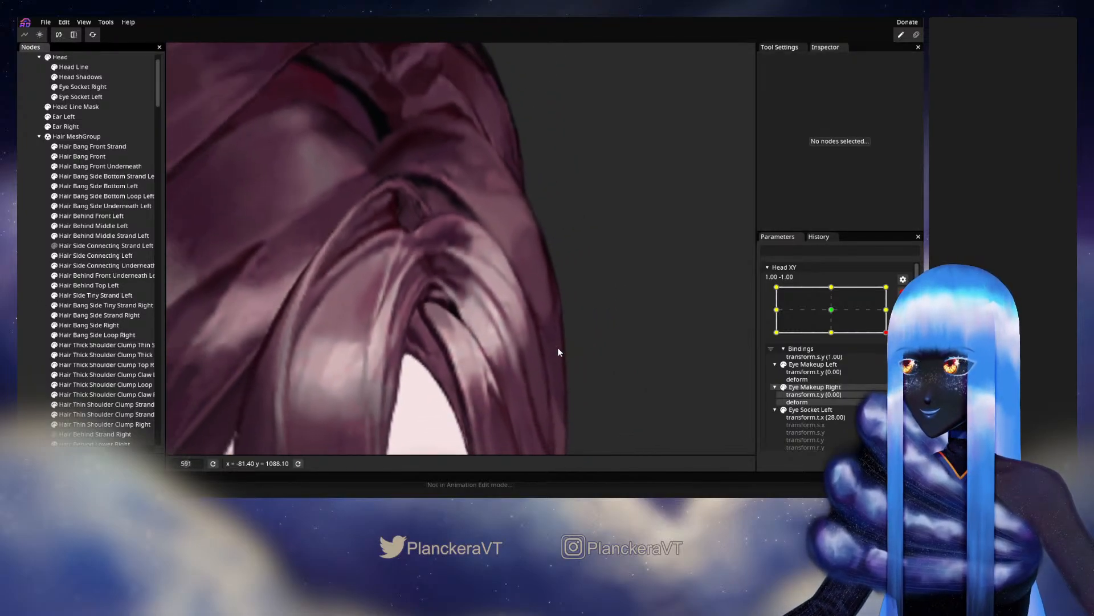
scroll(558, 349, down, 5)
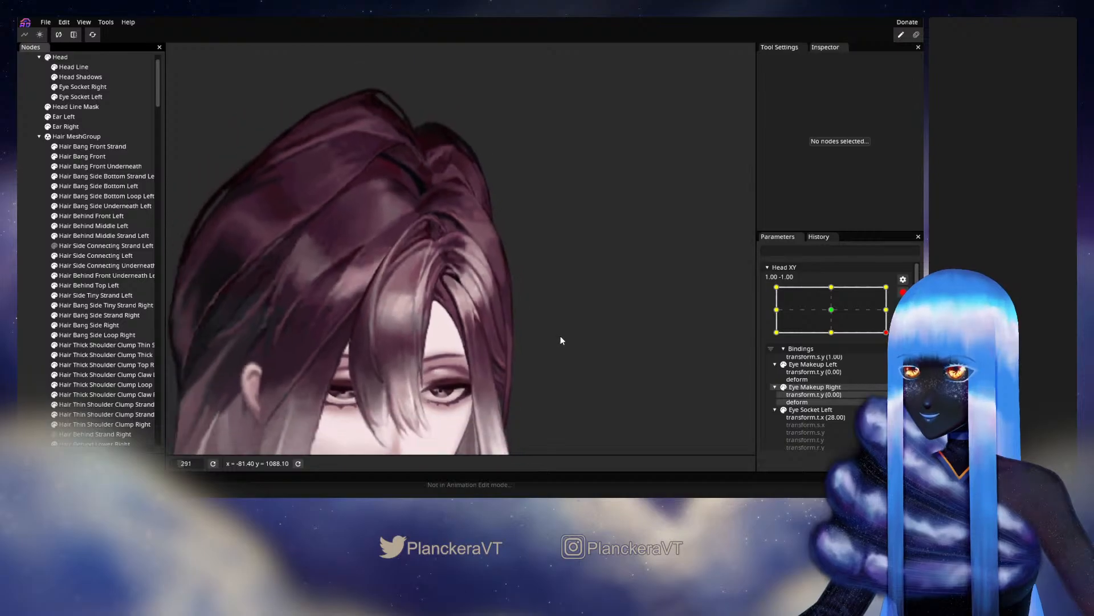
scroll(560, 340, down, 3)
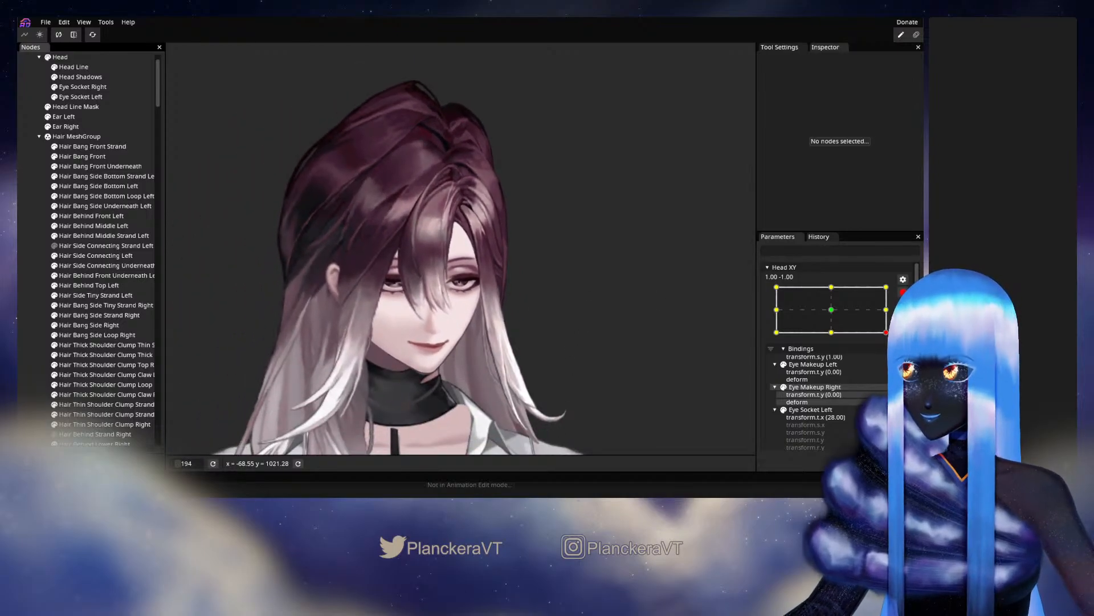
click(903, 292)
mouse_move(893, 360)
mouse_down()
mouse_move(893, 336)
mouse_move(893, 360)
mouse_up()
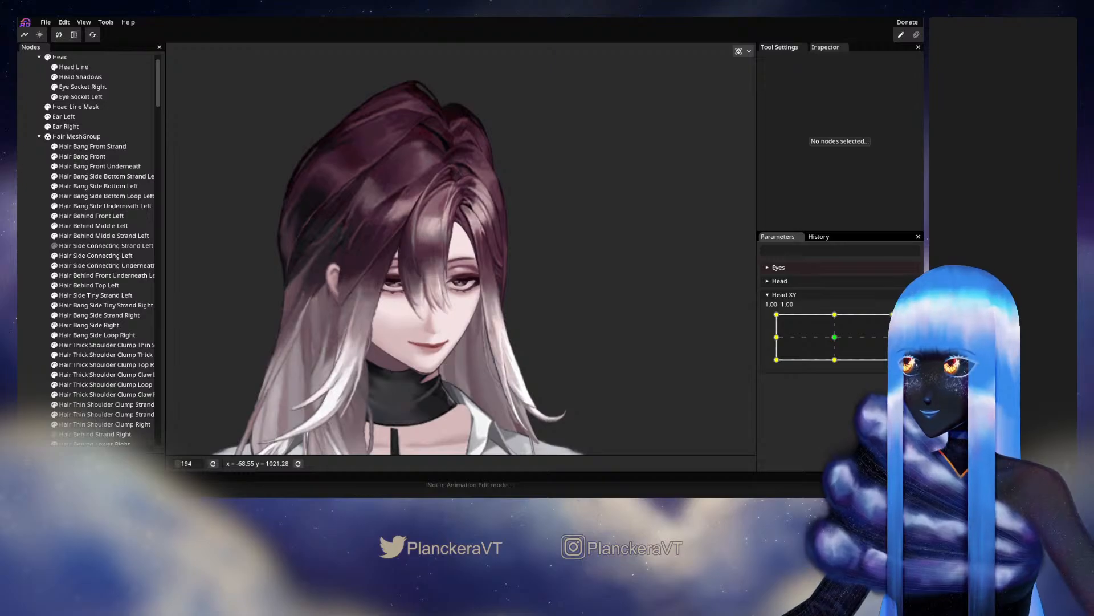
Re-arm Head XY and nudge the Hair Side Connecting Left vertices at the dark gap's upper edge and just above it
scroll(571, 327, up, 6)
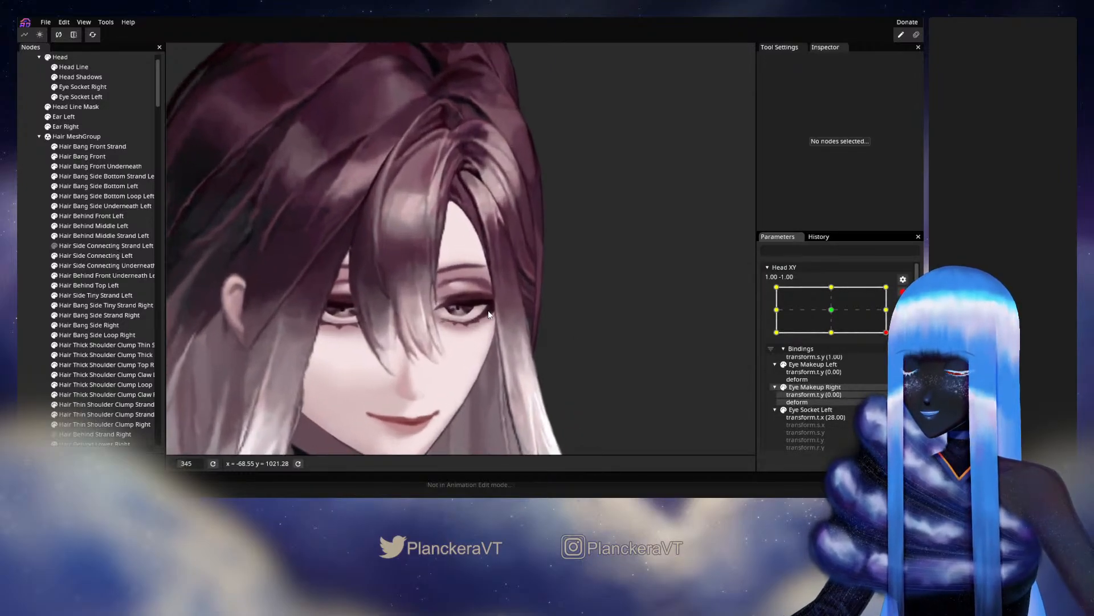
scroll(489, 313, up, 4)
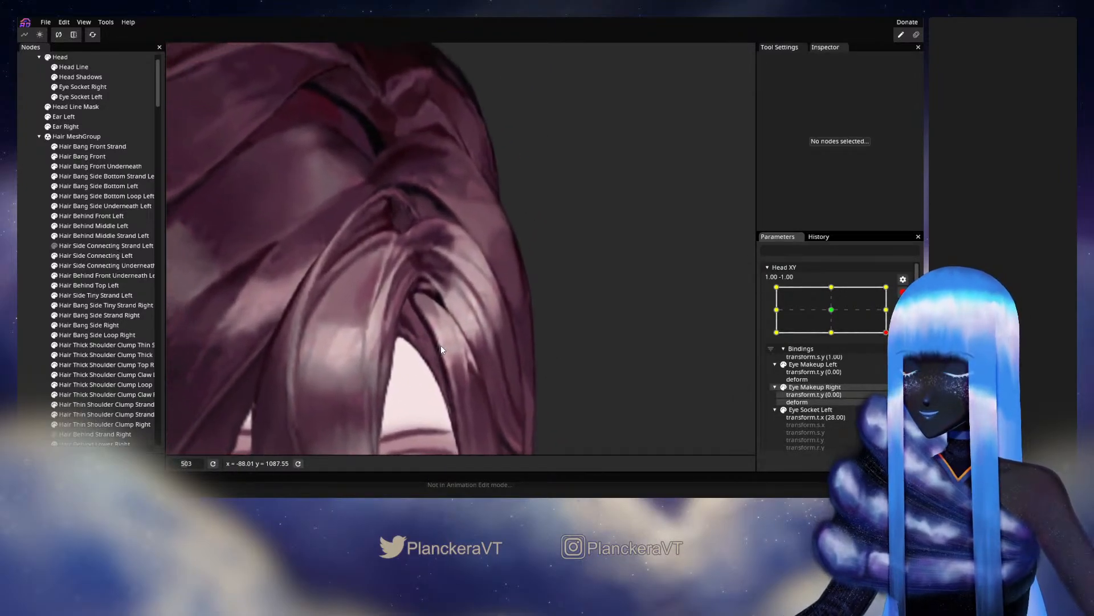
scroll(441, 348, up, 3)
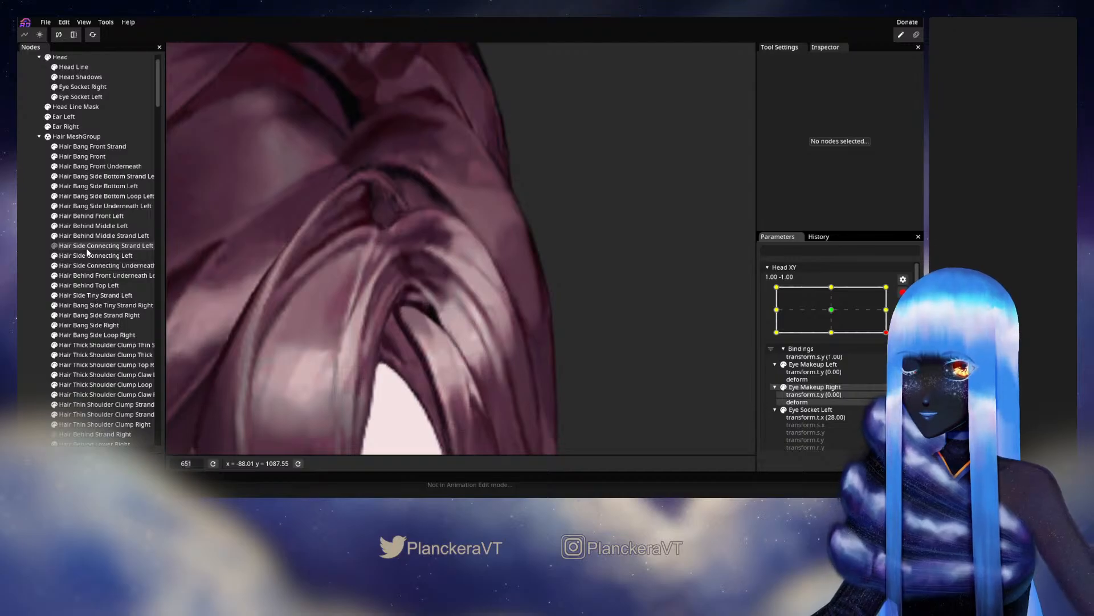
click(87, 253)
scroll(429, 364, up, 3)
click(416, 331)
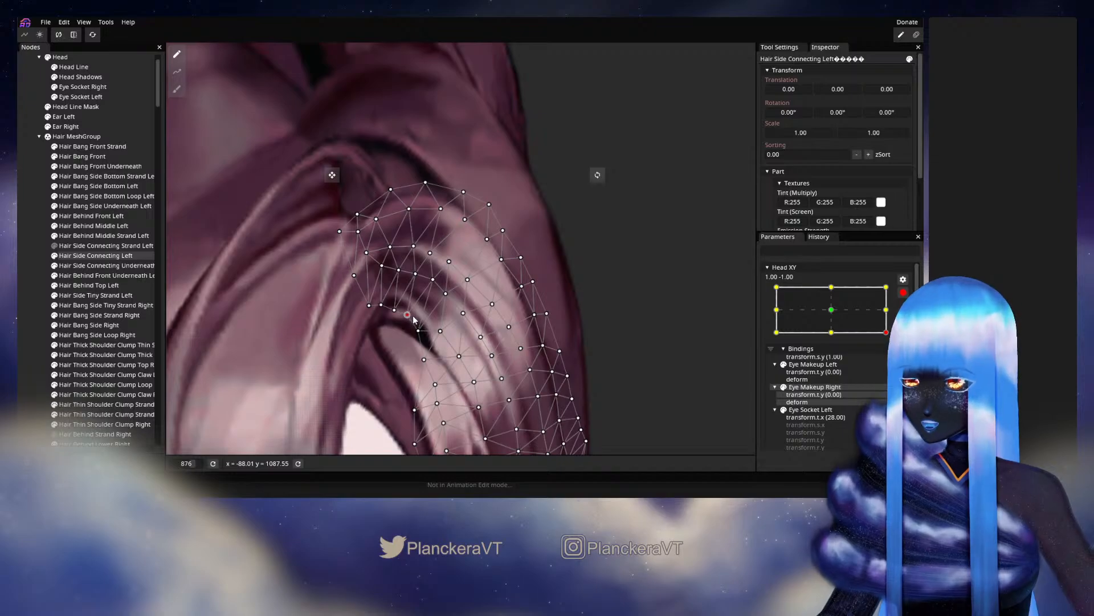
click(434, 279)
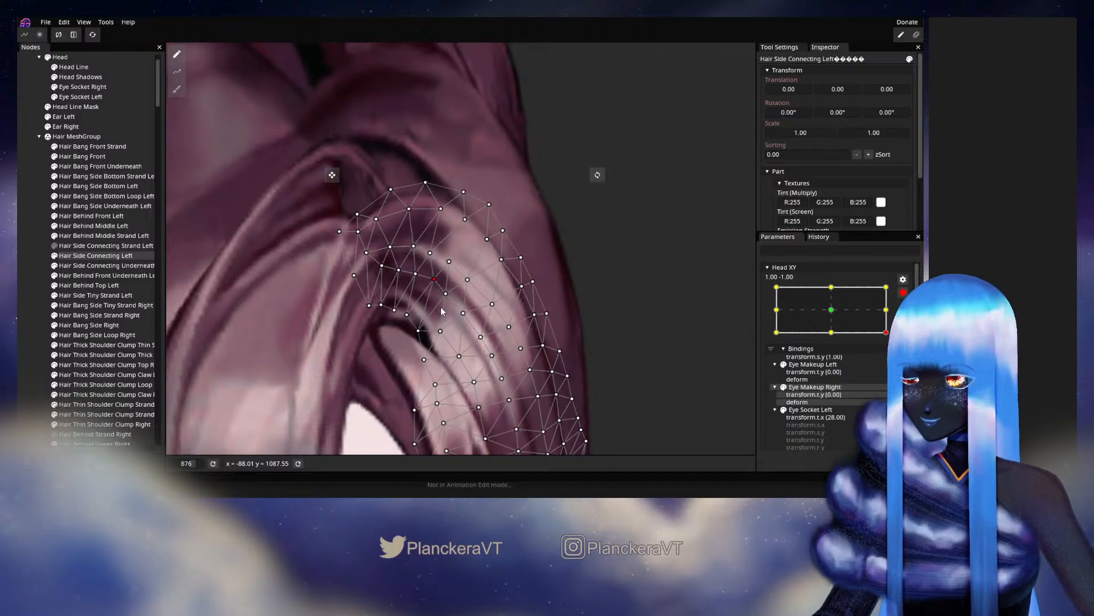
Adjust the Hair Side Connecting Left vertices below the dark gap along the middle of the strand, and deselect the mesh
drag(440, 308, 410, 281)
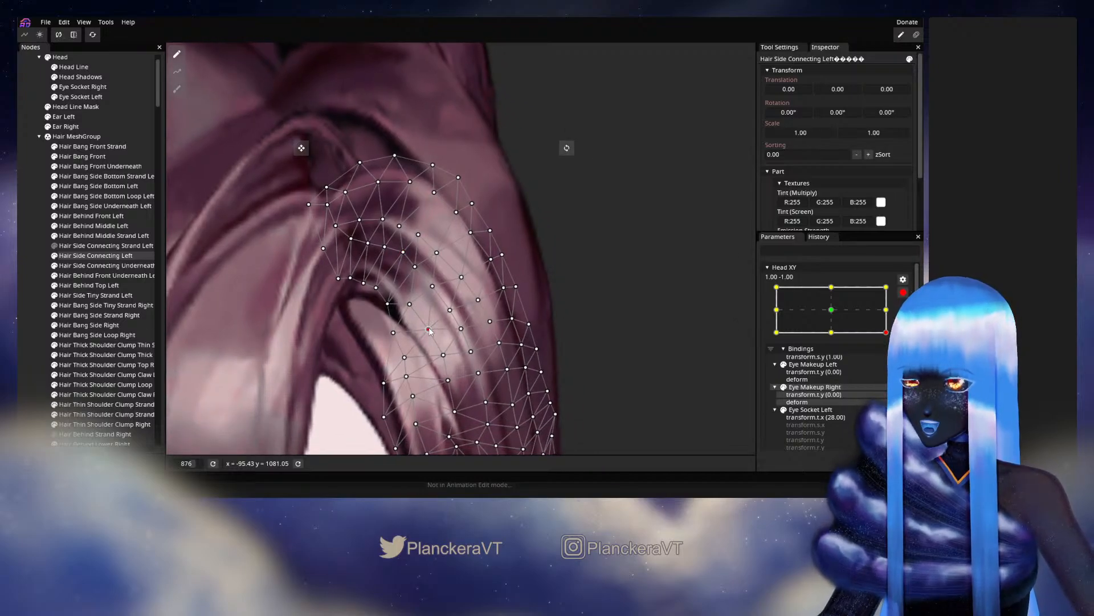
drag(429, 331, 391, 290)
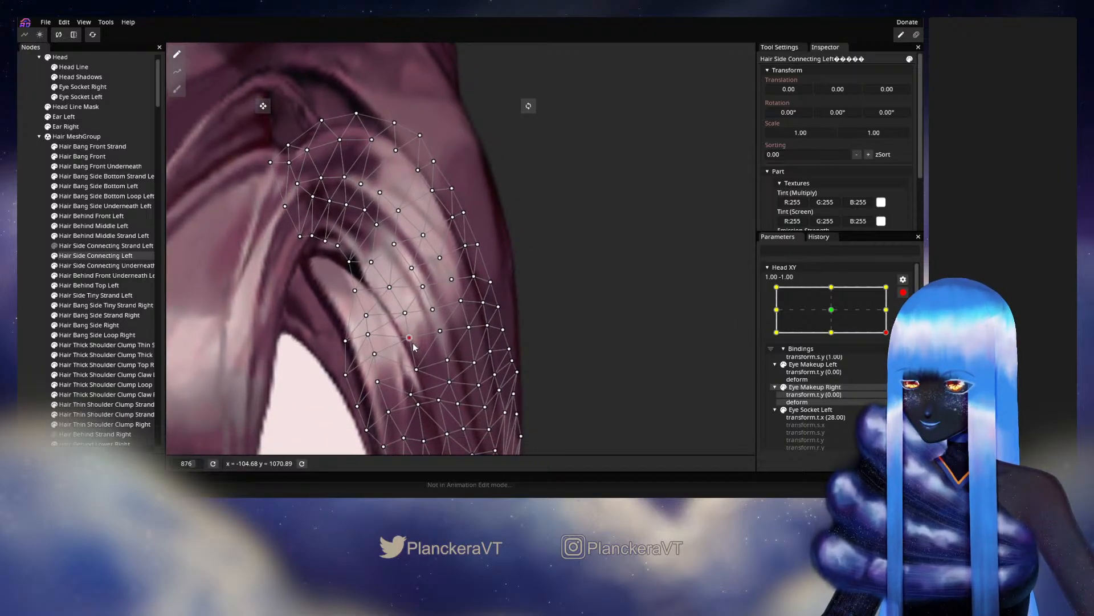
drag(414, 349, 386, 351)
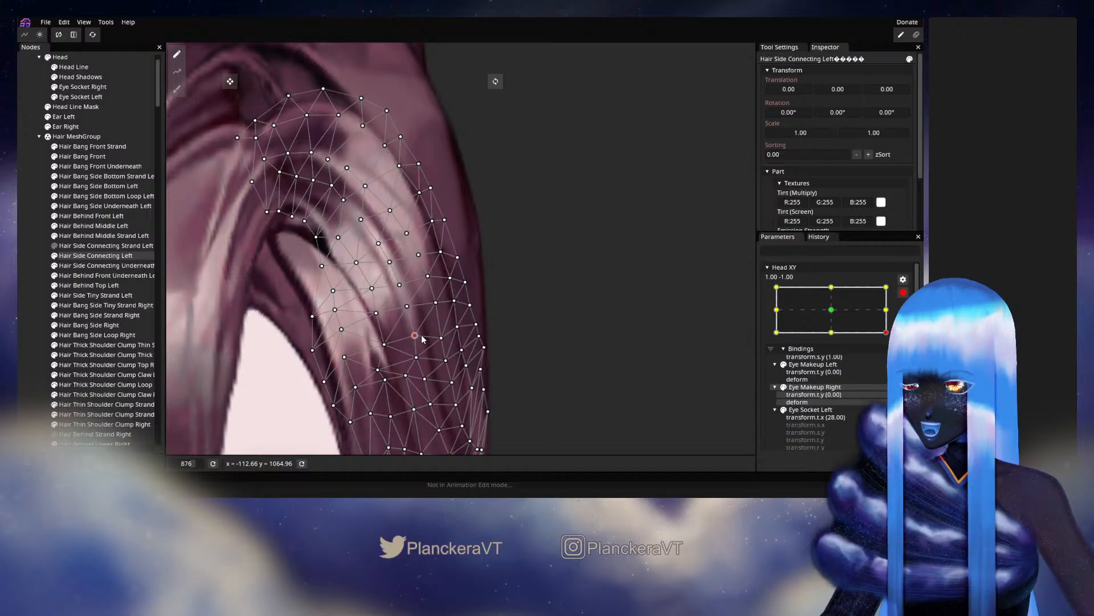
click(30, 263)
scroll(542, 364, down, 5)
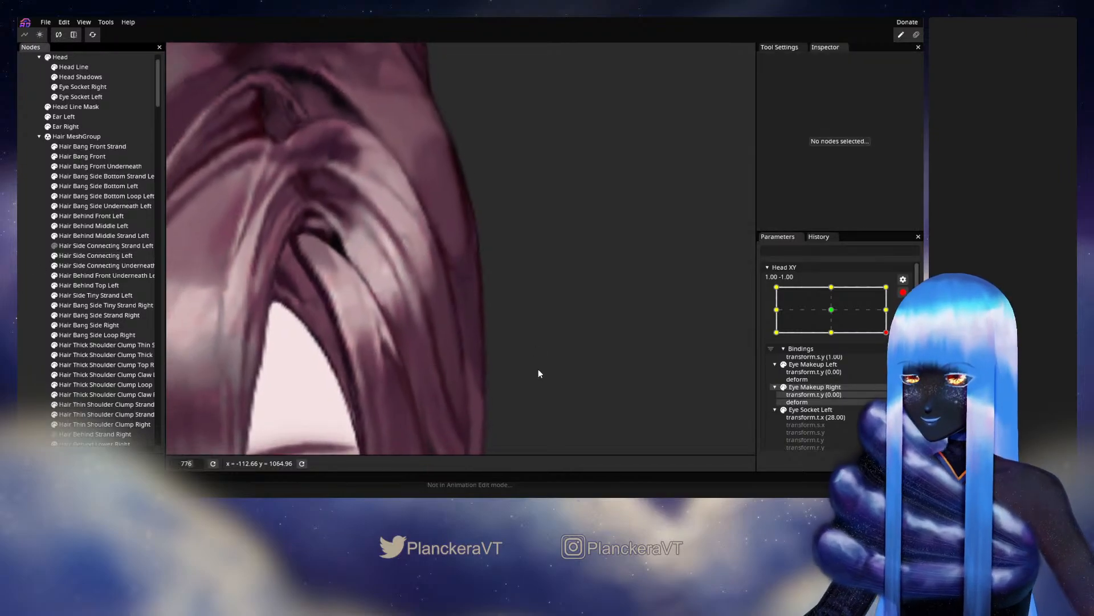
scroll(550, 367, down, 6)
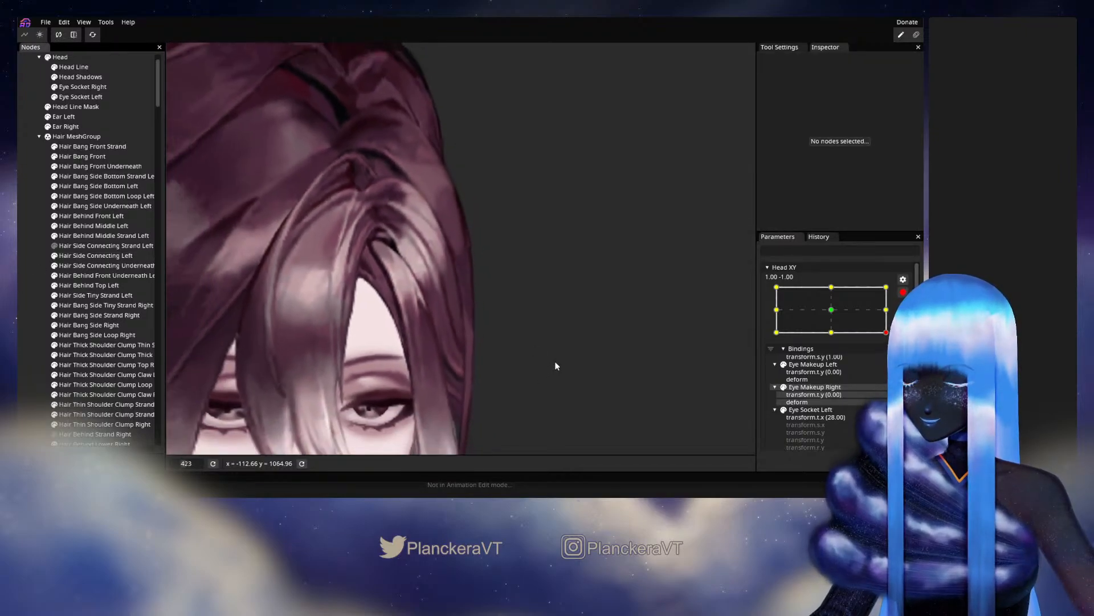
Reselect Hair Side Connecting Left and adjust the vertices inside the strand's upper outer edge
scroll(484, 319, up, 5)
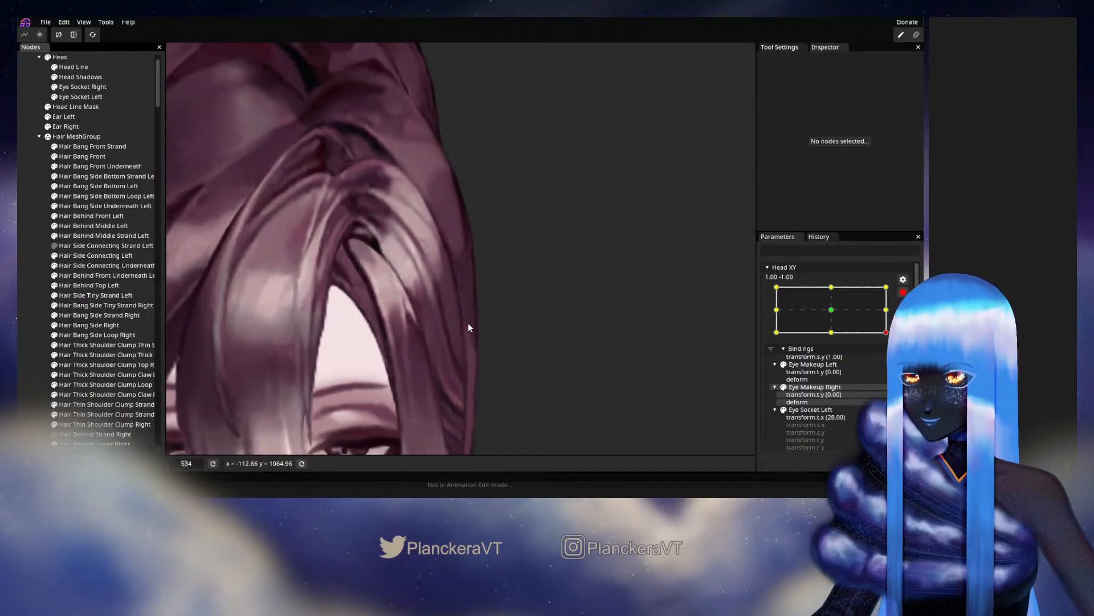
scroll(471, 327, up, 4)
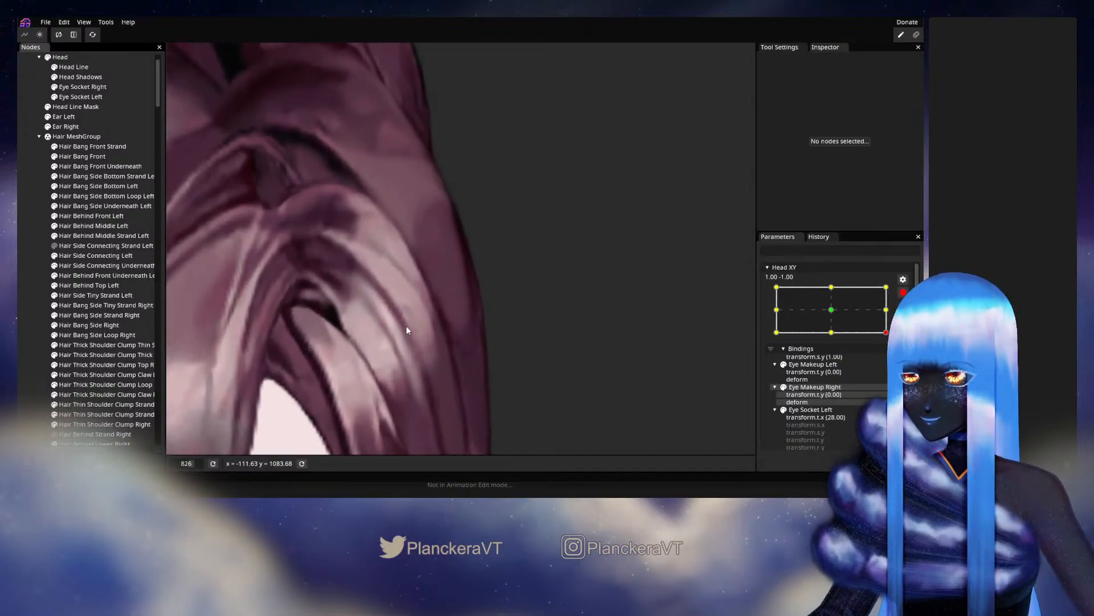
click(80, 254)
scroll(410, 280, up, 4)
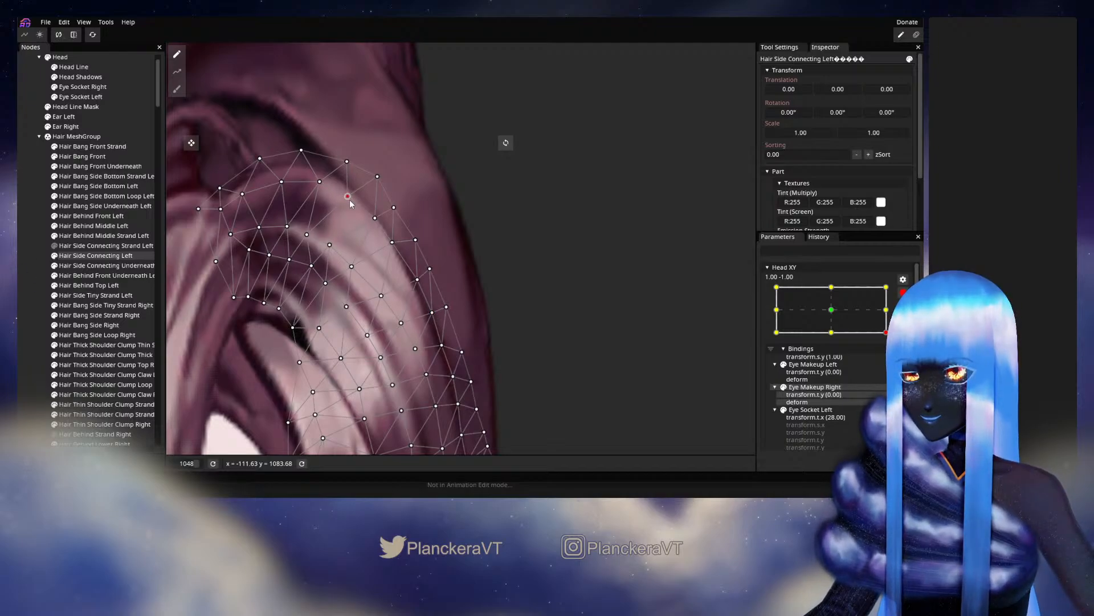
Deselect the mesh, disarm Head XY and test the head movement from afar and close to the parting, ending at 1.00, -1.00
click(24, 306)
scroll(475, 336, down, 3)
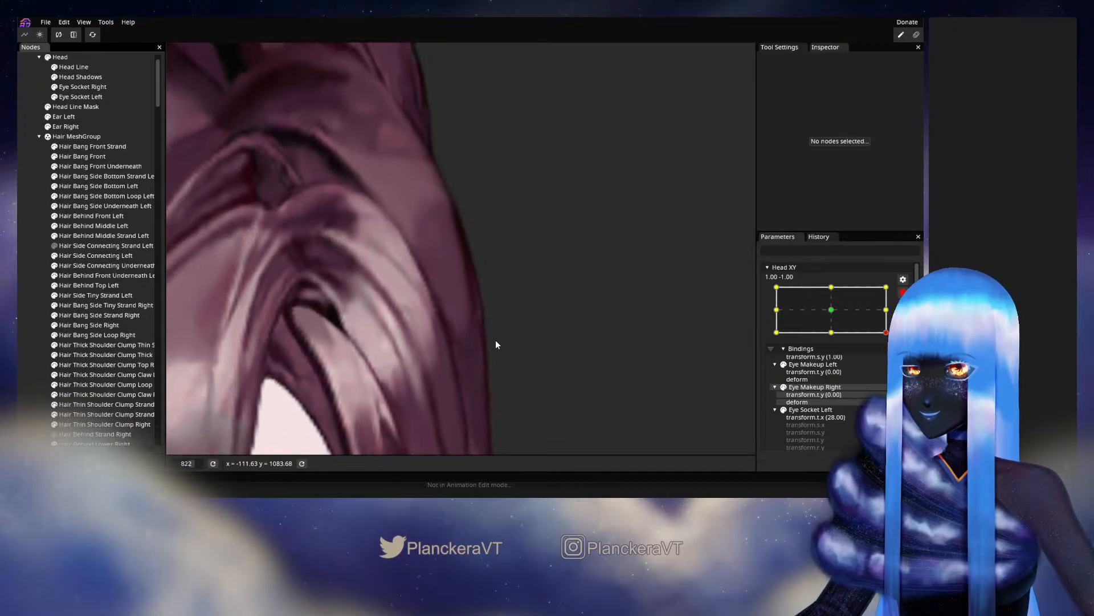
scroll(495, 345, down, 4)
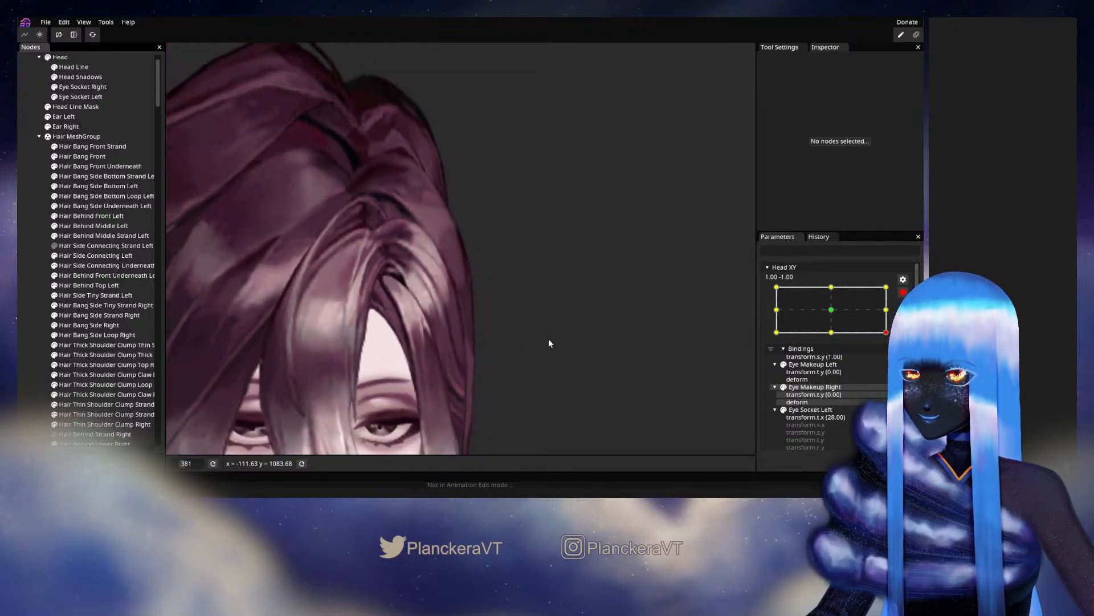
scroll(549, 343, down, 4)
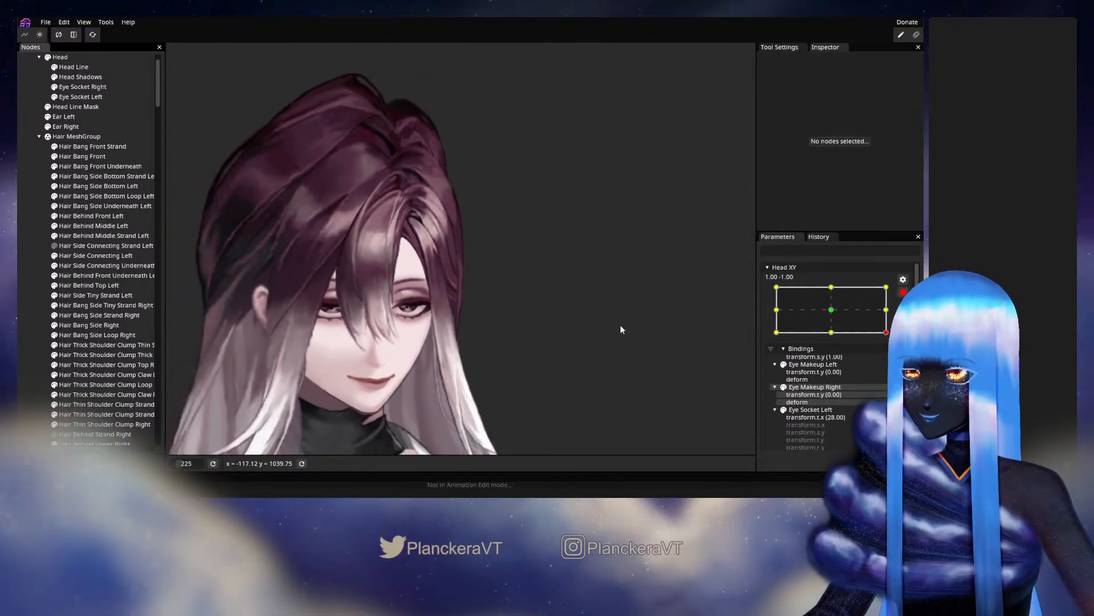
click(903, 292)
mouse_move(893, 360)
mouse_down()
mouse_move(893, 336)
mouse_move(893, 359)
mouse_up()
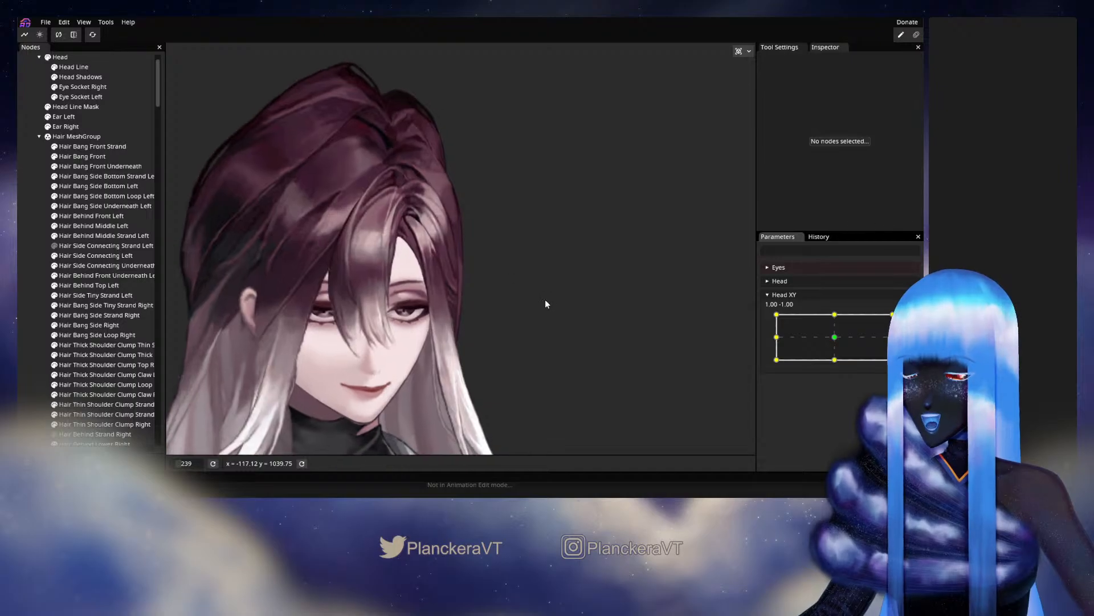
scroll(533, 287, up, 3)
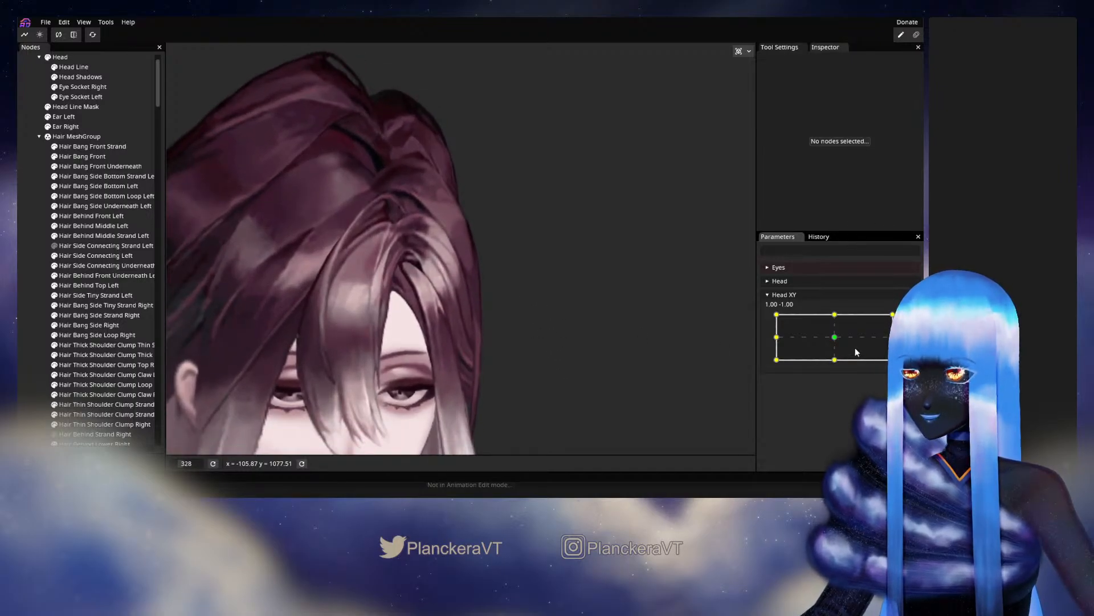
mouse_move(893, 354)
mouse_down()
mouse_move(893, 338)
mouse_move(893, 361)
mouse_up()
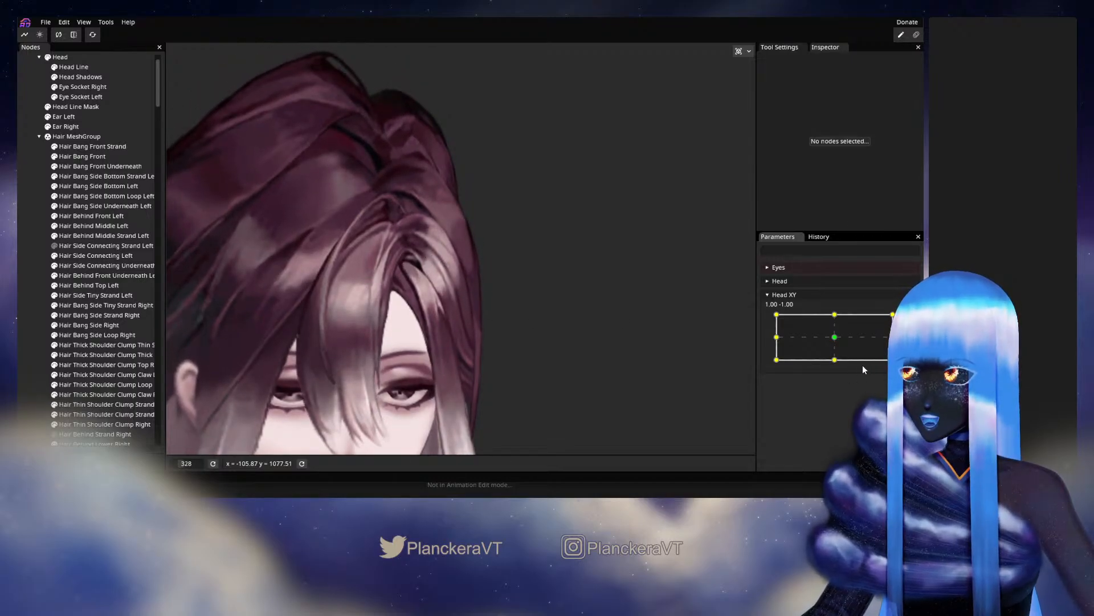
Re-arm Head XY at 1.00, -1.00, fine-tune the Hair Side Connecting Left vertices along the strand's upper outer side, and deselect the mesh
mouse_move(893, 360)
mouse_down()
mouse_move(892, 339)
mouse_move(893, 360)
mouse_up()
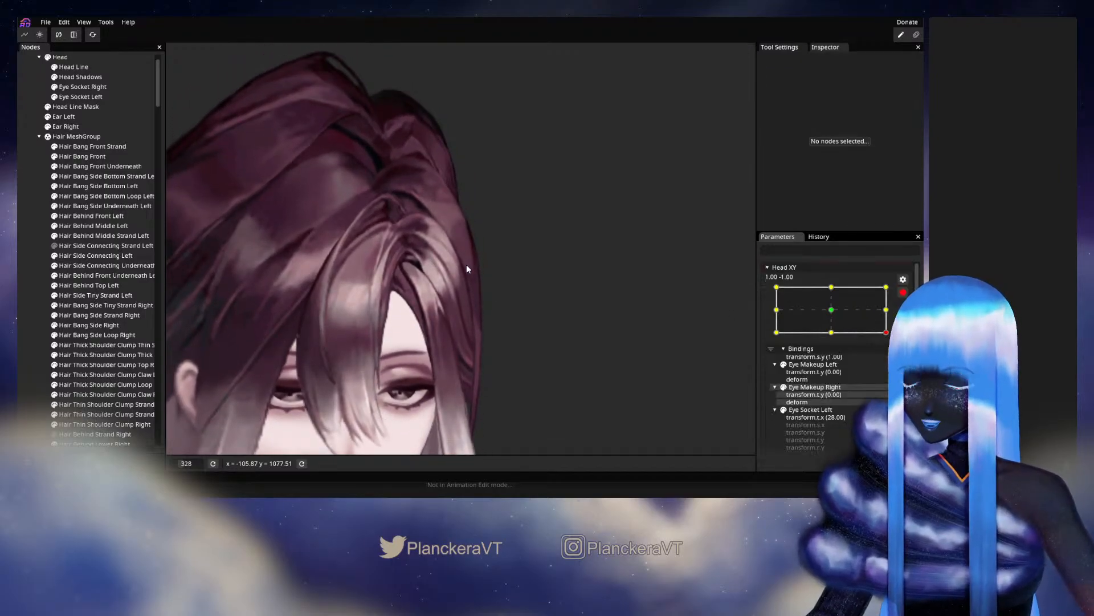
scroll(426, 319, up, 5)
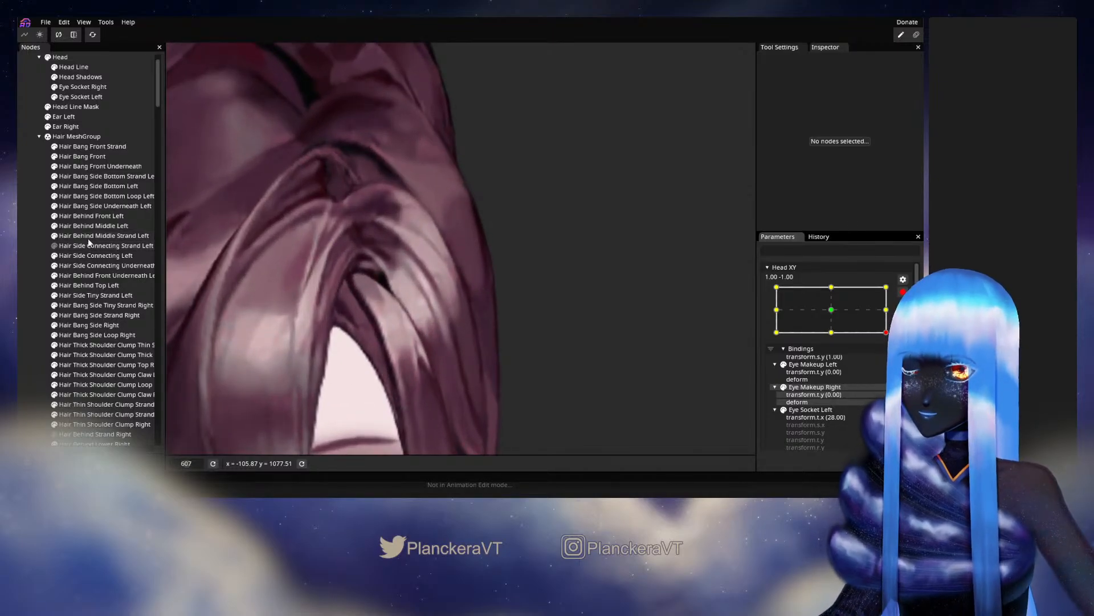
click(88, 226)
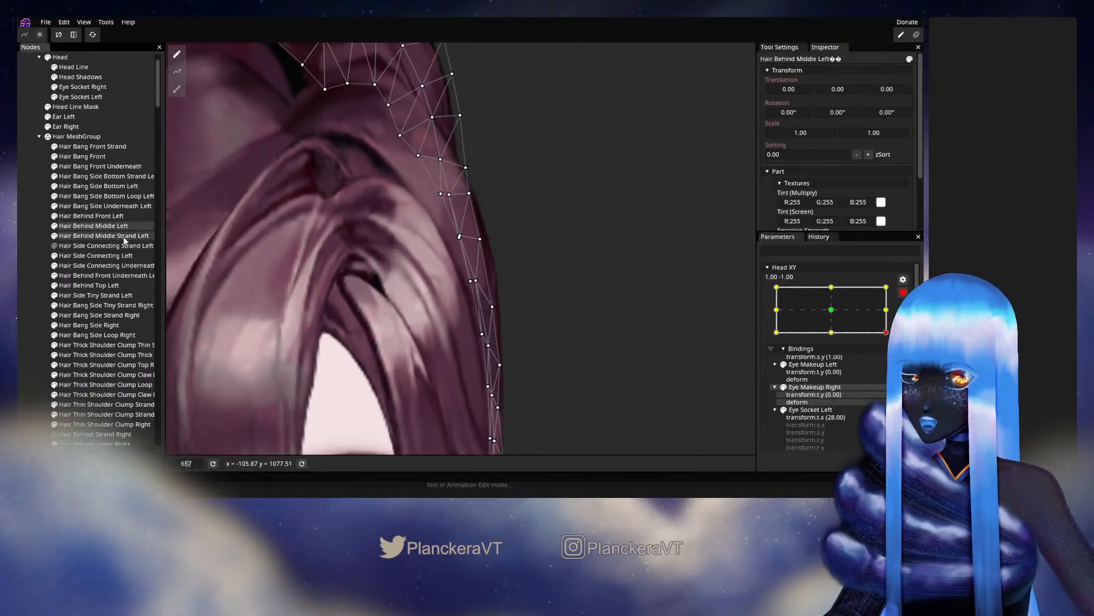
click(86, 255)
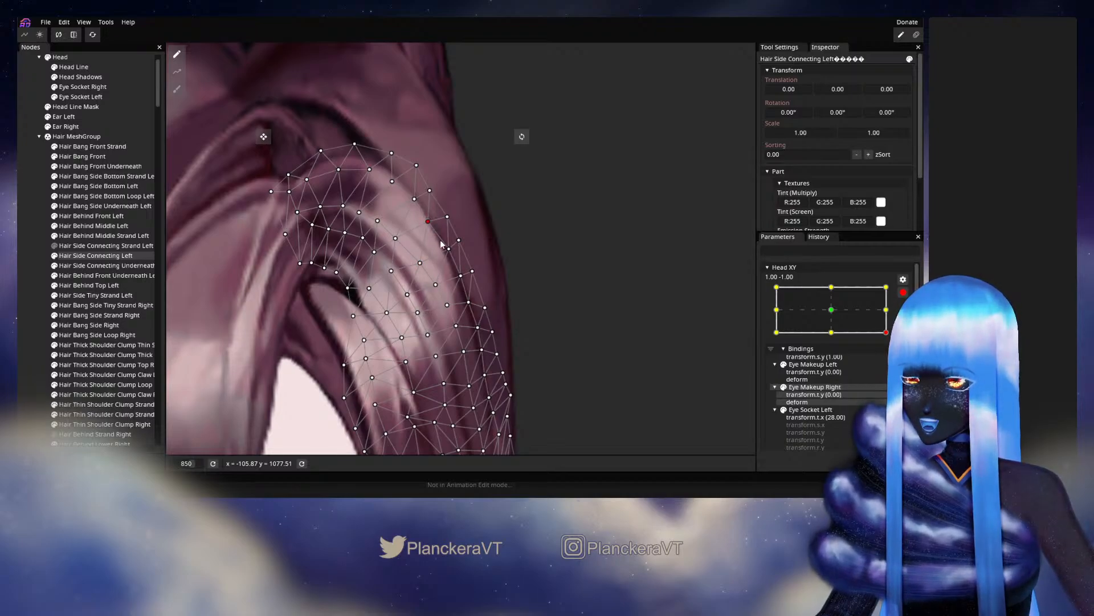
drag(448, 252, 445, 254)
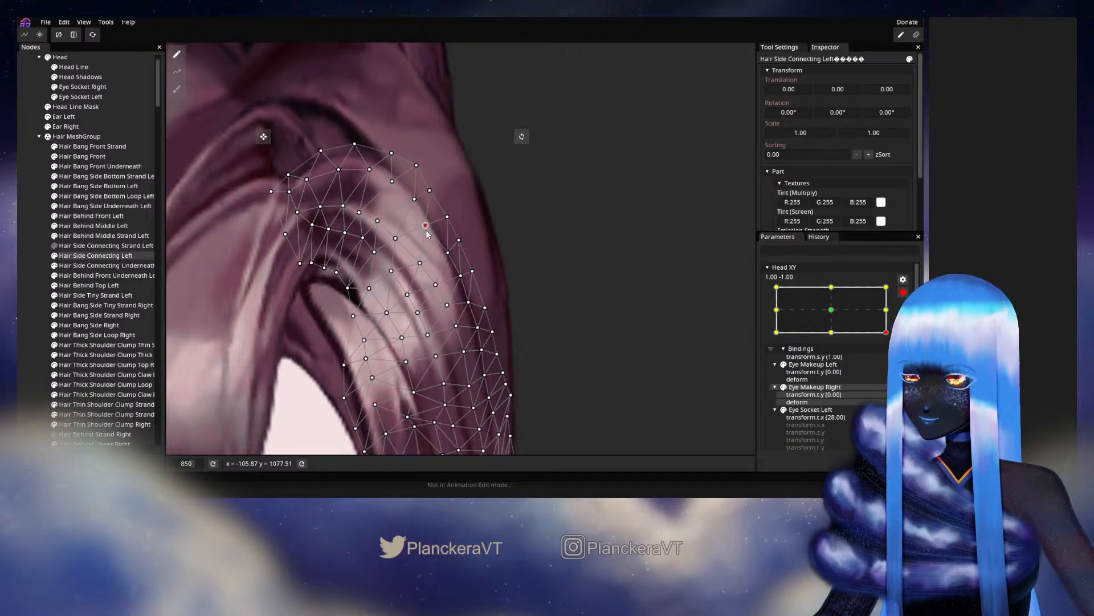
click(413, 200)
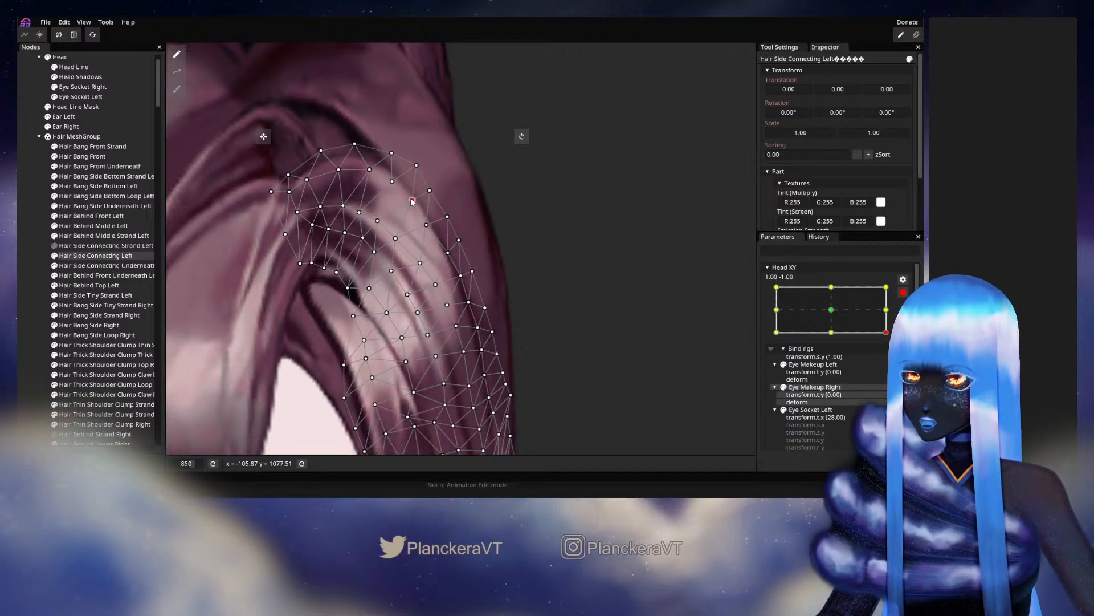
click(47, 254)
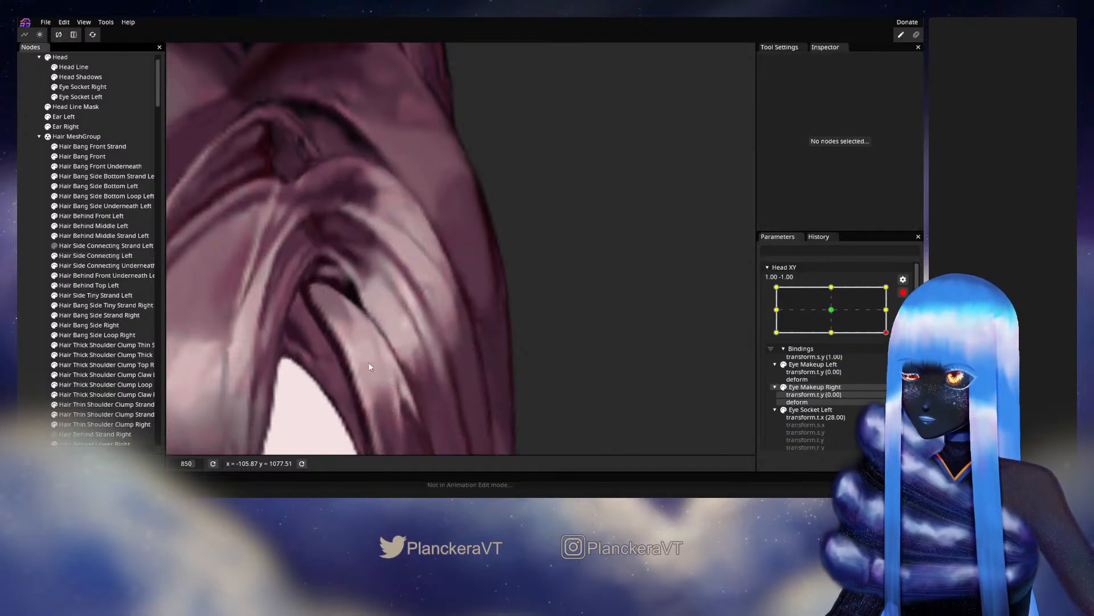
Disarm Head XY and test the head movement with the whole hair in view, returning to 1.00, -1.00
scroll(434, 377, down, 4)
scroll(555, 378, down, 5)
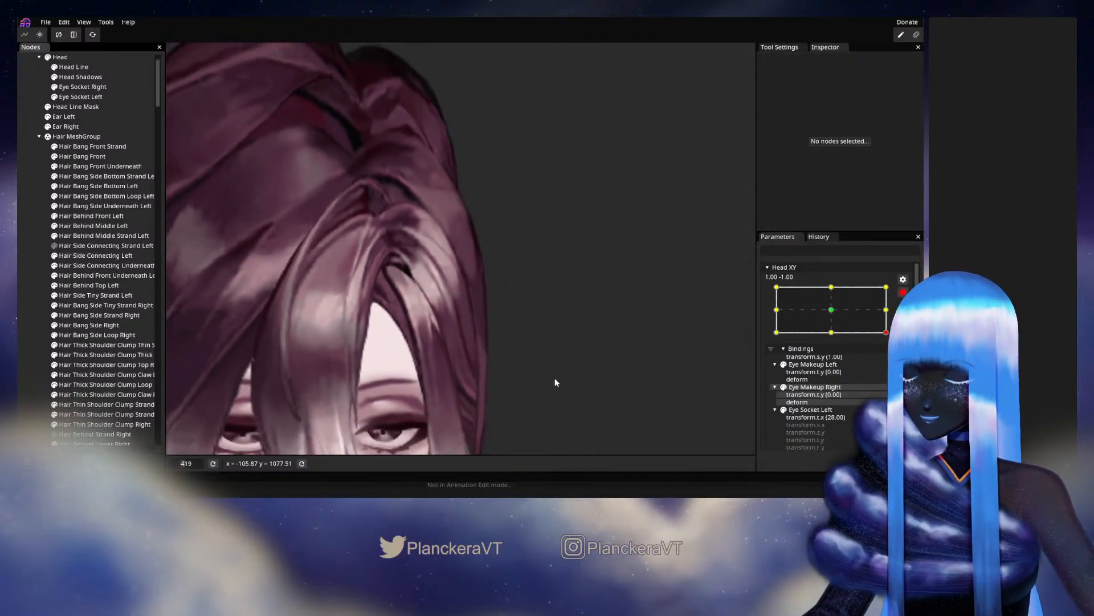
scroll(566, 381, down, 3)
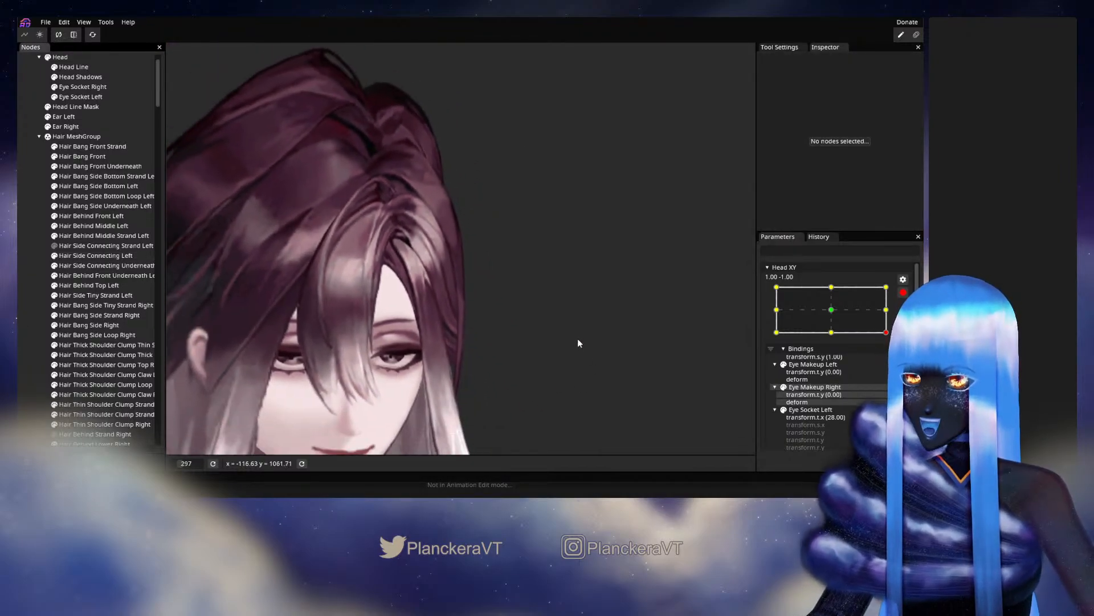
click(903, 292)
mouse_move(893, 359)
mouse_down()
mouse_move(893, 336)
mouse_move(894, 360)
mouse_up()
Re-arm Head XY and adjust the Hair Side Connecting Left vertices in the middle of the strand, just above the dark gap
click(910, 320)
scroll(346, 243, up, 7)
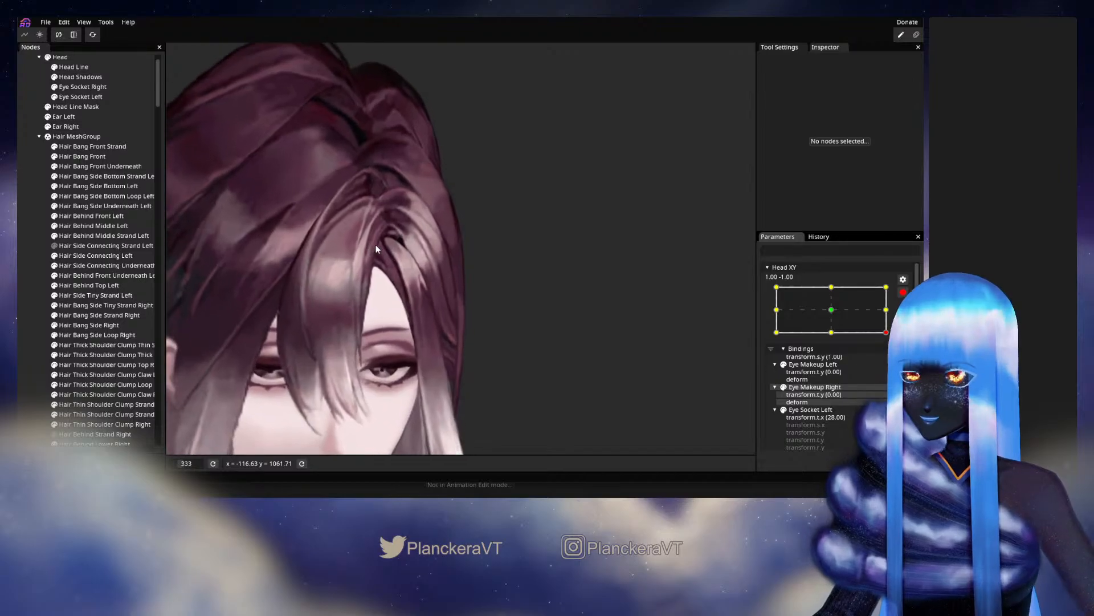
scroll(397, 248, up, 5)
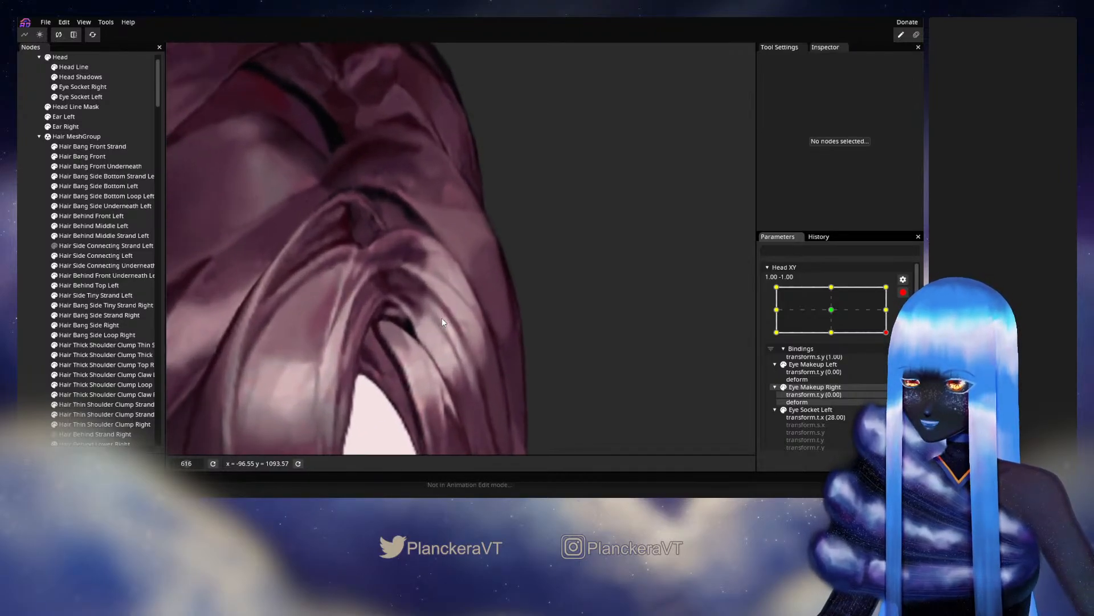
click(97, 255)
scroll(412, 325, up, 3)
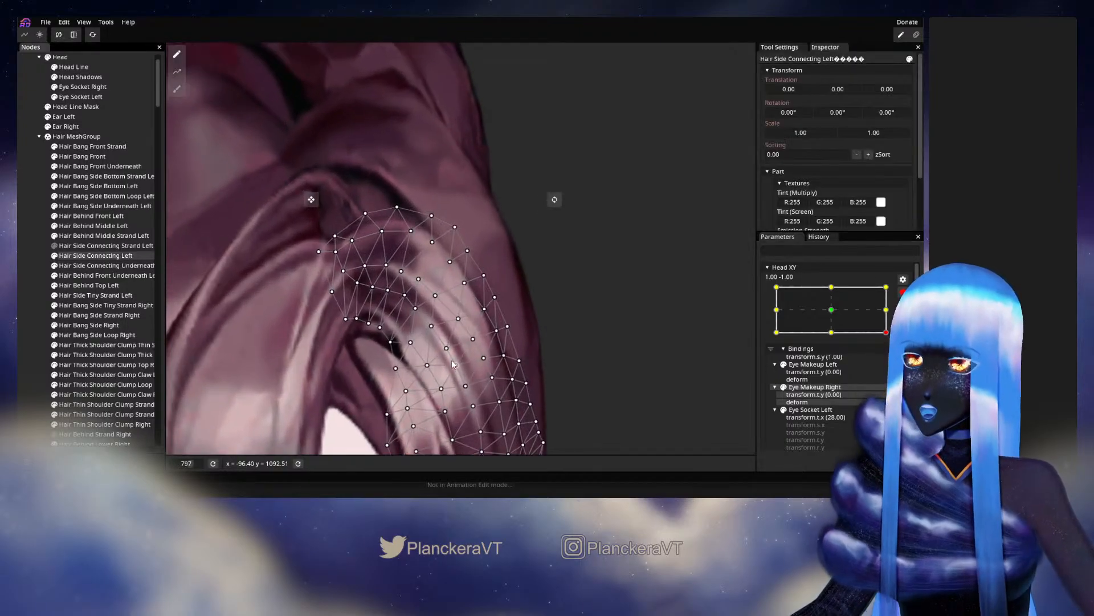
click(407, 328)
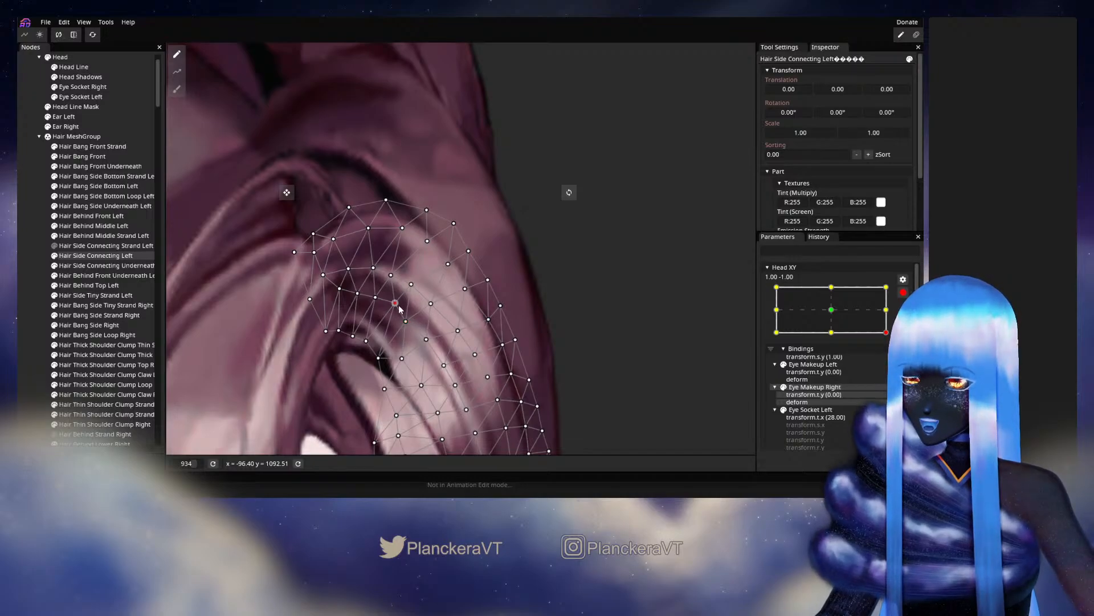
click(406, 292)
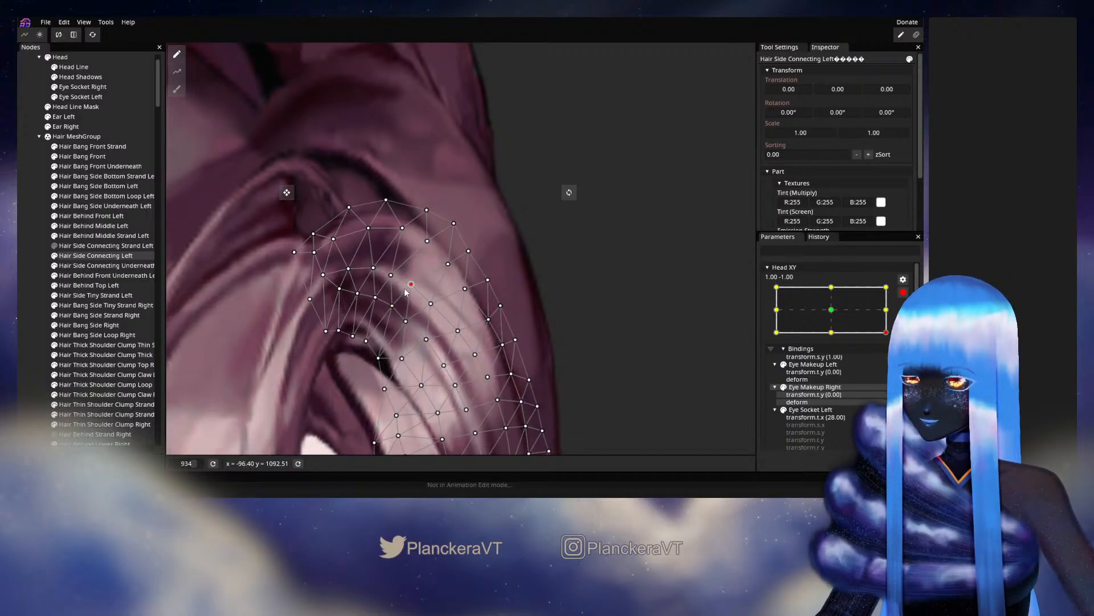
click(428, 343)
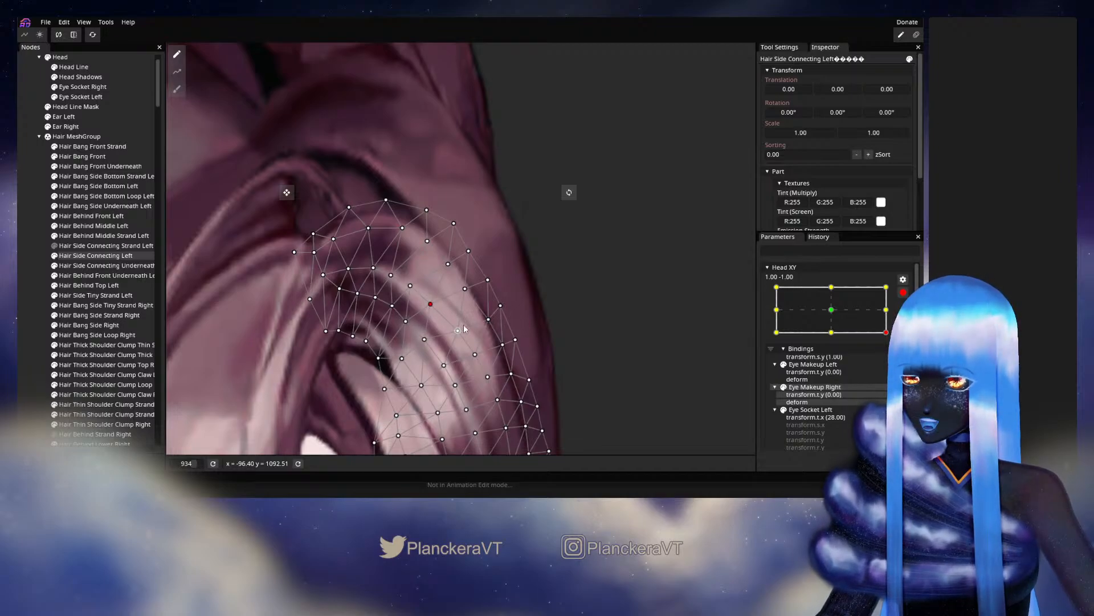
Nudge the Hair Side Connecting Left vertex in the dark shading near the strand's root, and deselect the mesh
drag(463, 328, 466, 273)
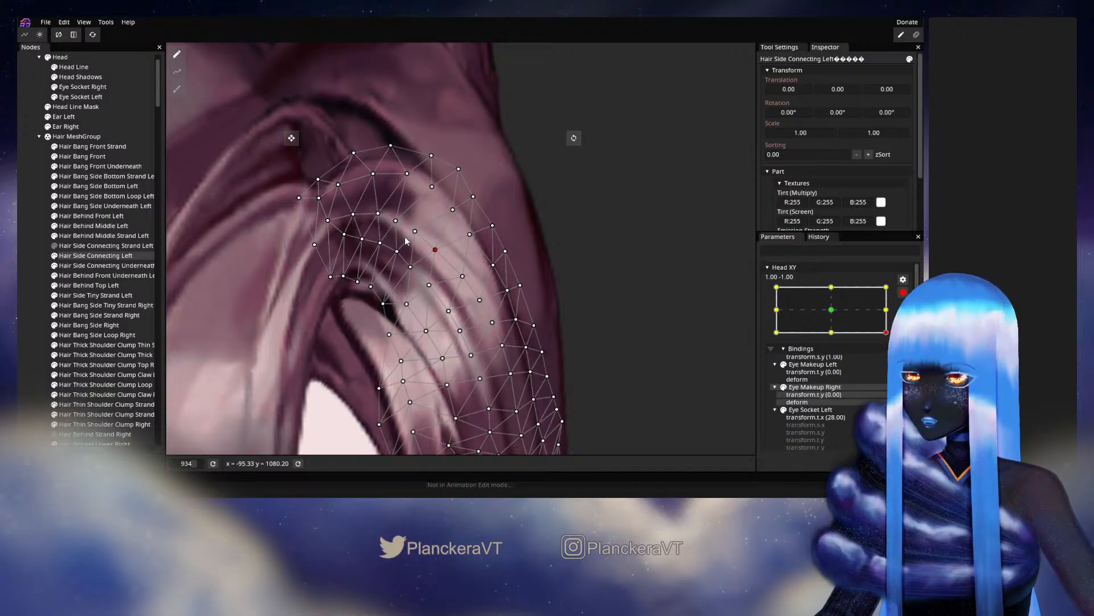
click(378, 214)
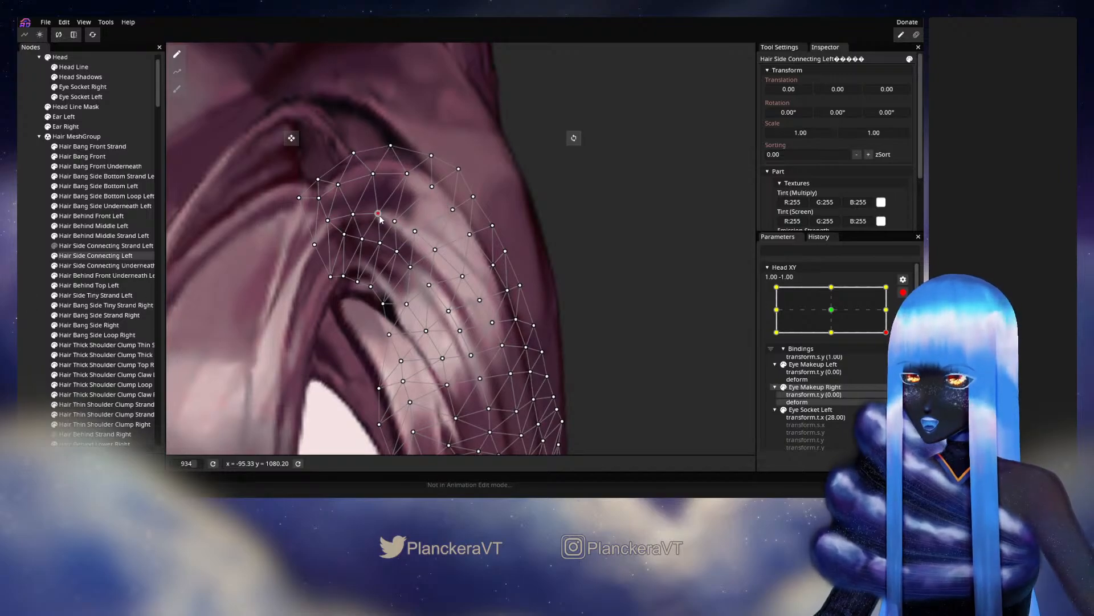
click(79, 254)
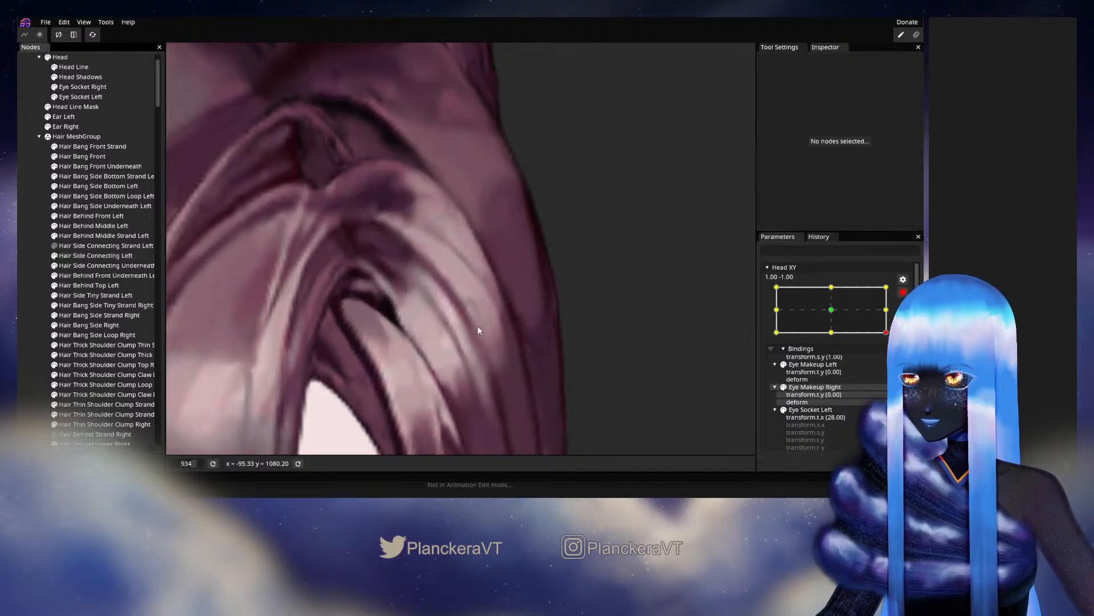
Disarm Head XY and check the reshaped side strand by moving the head from afar, ending at 1.00, -1.00
scroll(536, 346, down, 4)
scroll(536, 345, down, 5)
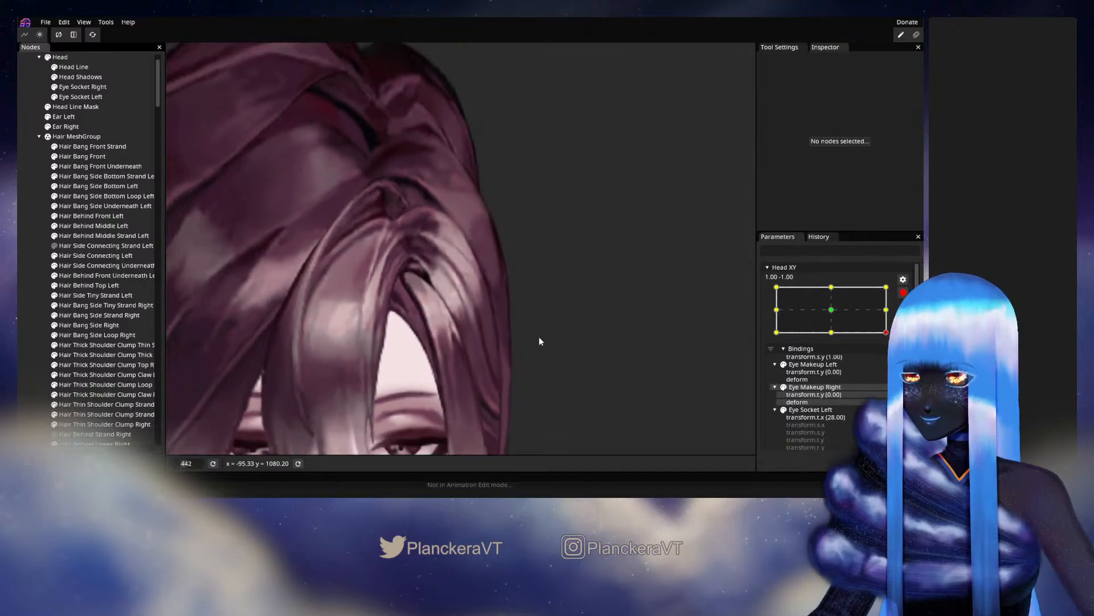
scroll(543, 335, down, 3)
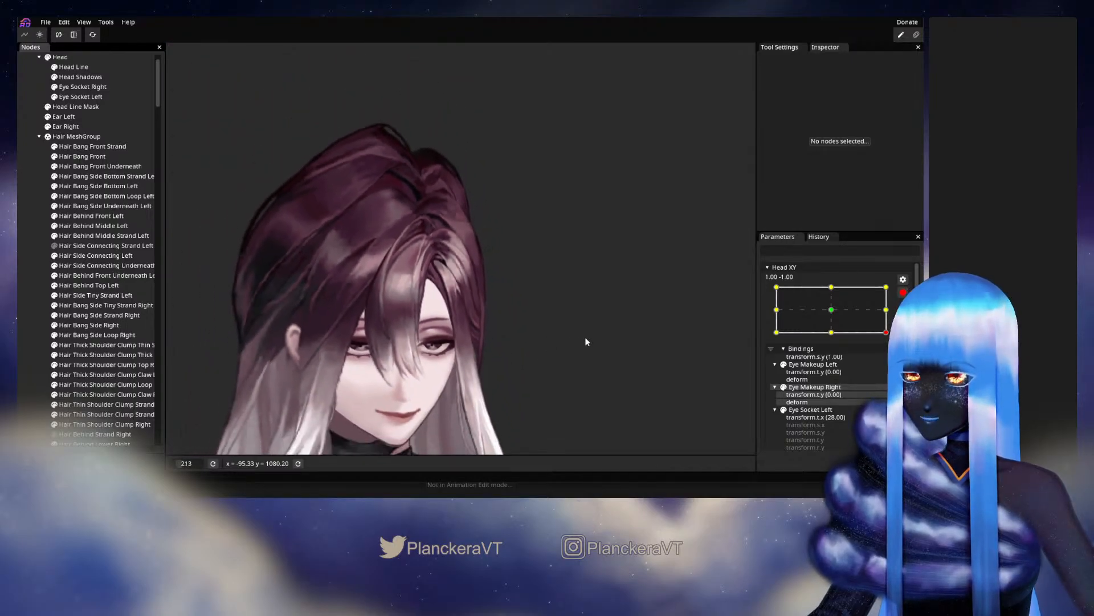
click(904, 293)
mouse_move(892, 360)
mouse_down()
mouse_move(893, 336)
mouse_move(893, 360)
mouse_up()
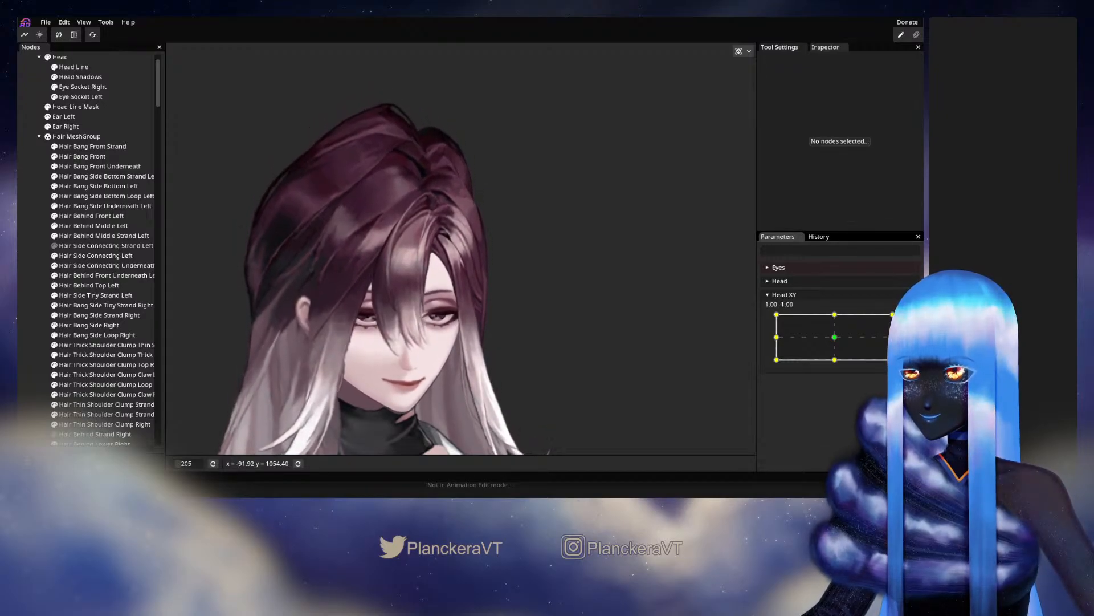
Re-arm Head XY, adjust the Hair Side Connecting Left vertices bordering the dark gap, and deselect the mesh
scroll(480, 322, up, 6)
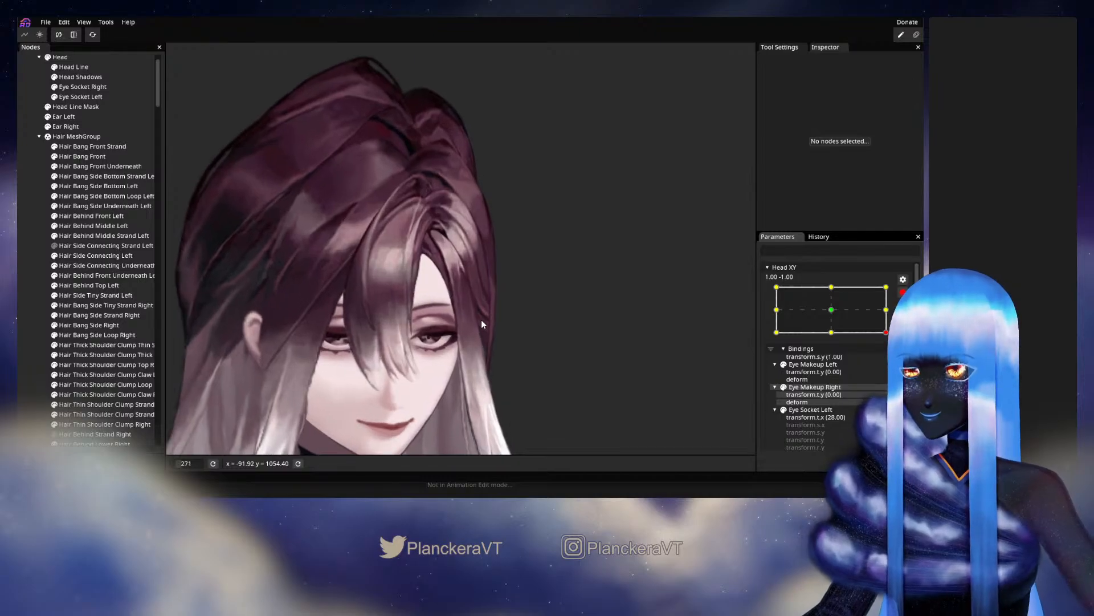
scroll(488, 320, up, 6)
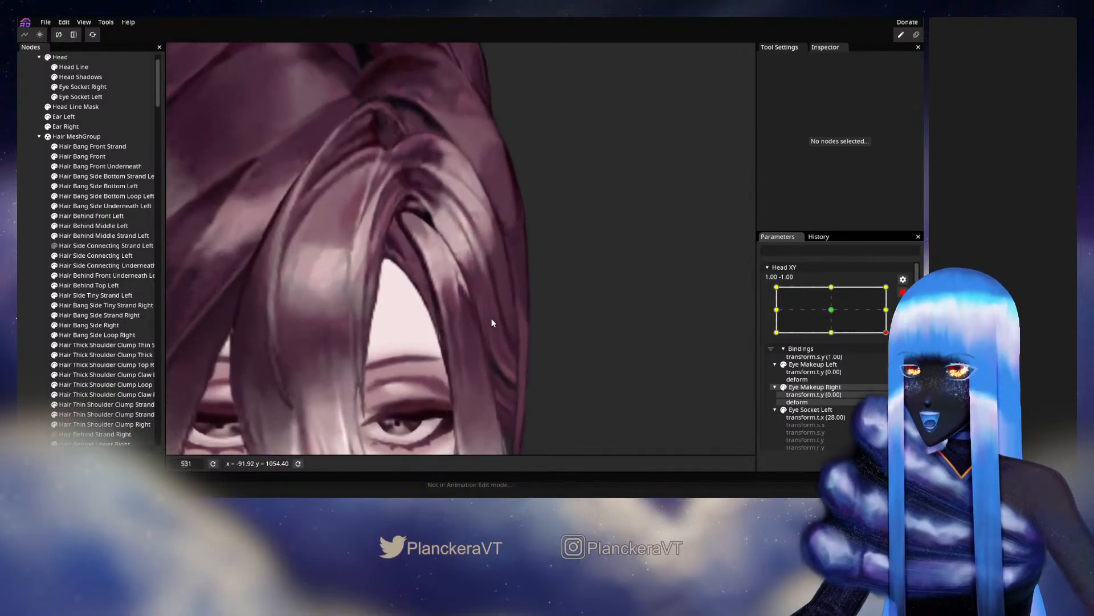
scroll(439, 320, up, 3)
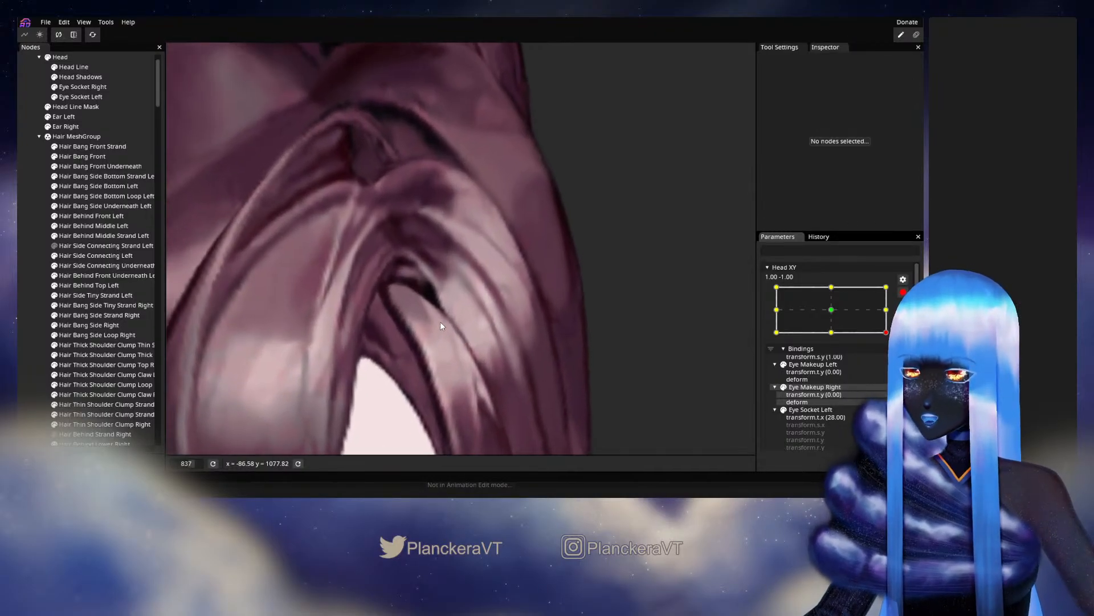
click(91, 255)
scroll(439, 322, up, 2)
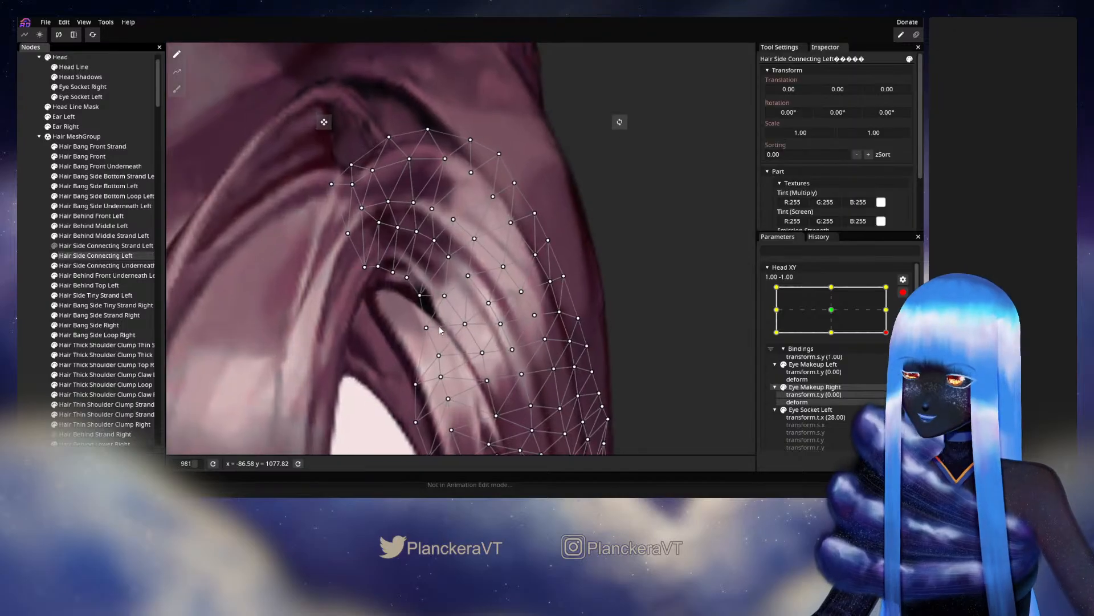
click(441, 303)
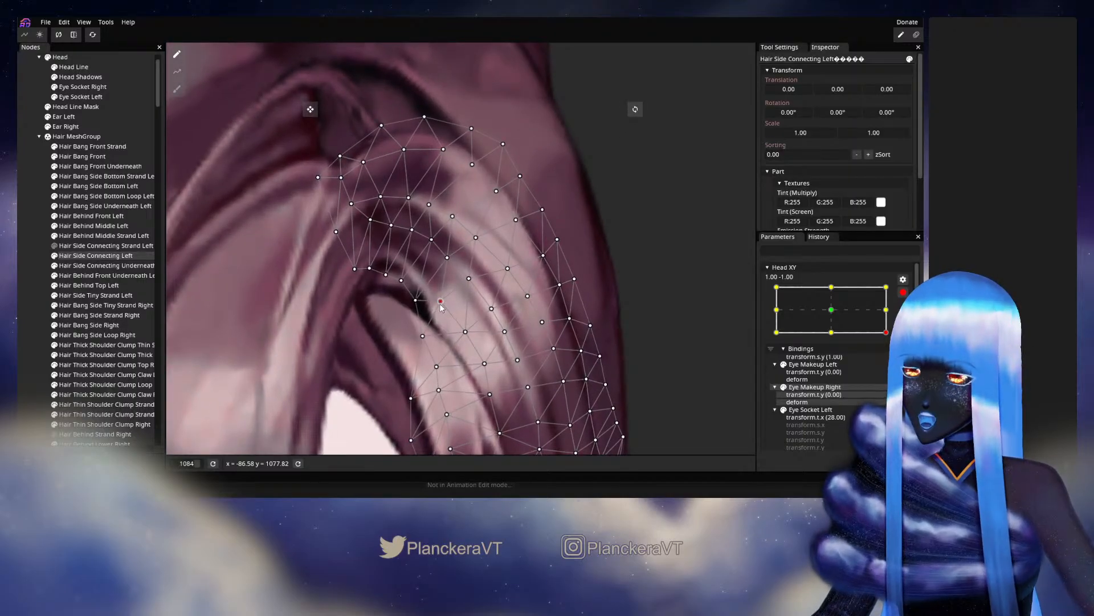
drag(414, 303, 411, 303)
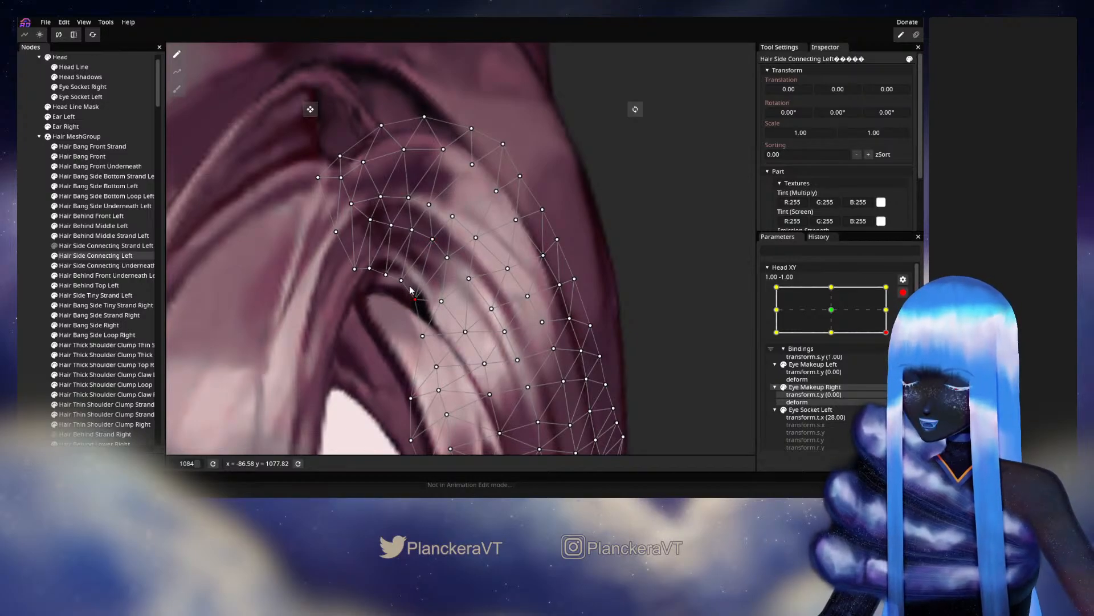
click(39, 291)
Disarm Head XY, test the head movement from afar, return to 1.00, -1.00 and inspect the side strand up close
scroll(524, 351, down, 5)
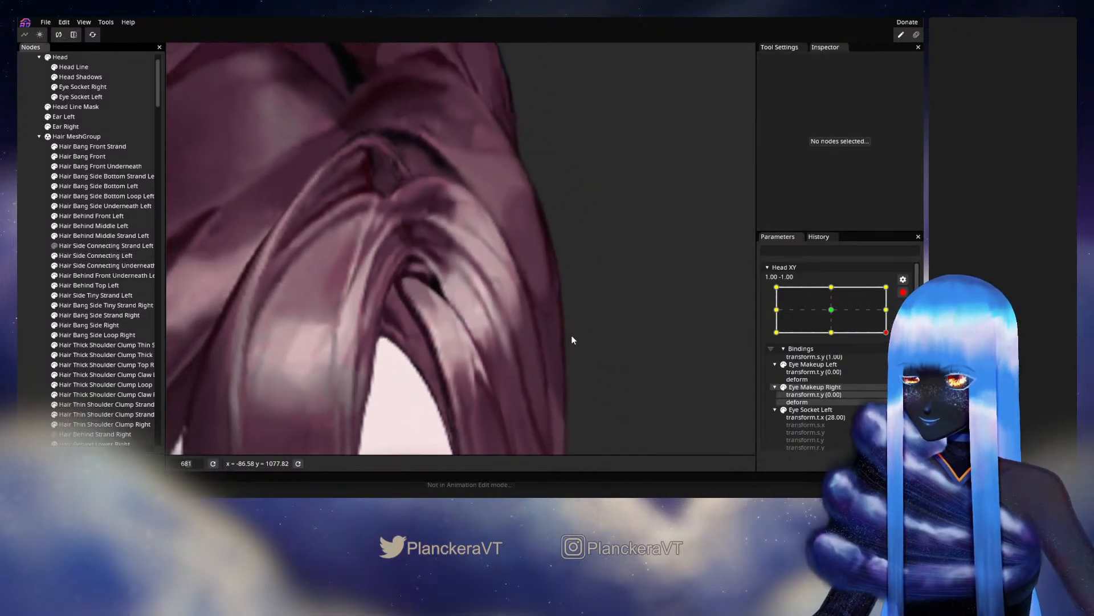
scroll(572, 339, down, 5)
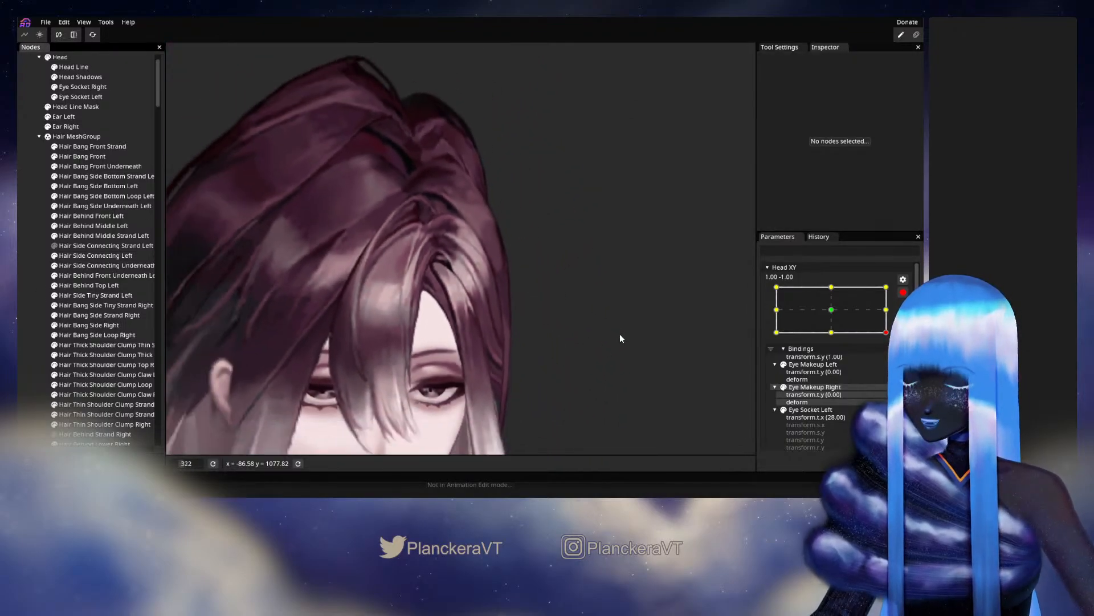
scroll(620, 340, down, 3)
scroll(627, 323, down, 1)
click(902, 292)
mouse_move(893, 359)
mouse_down()
mouse_move(893, 338)
mouse_move(893, 351)
mouse_up()
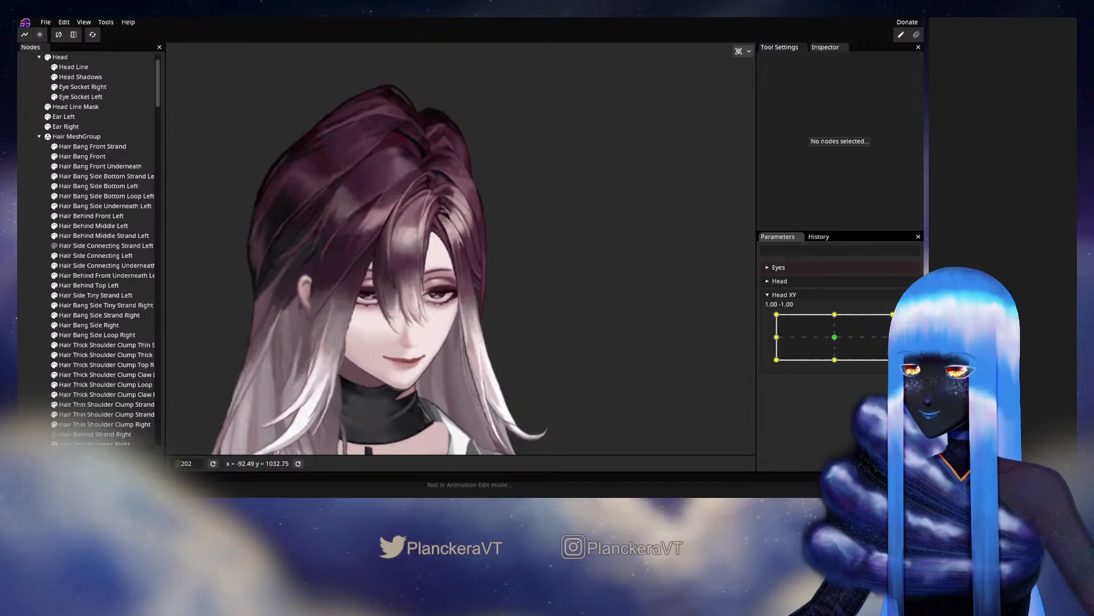
drag(893, 337, 893, 360)
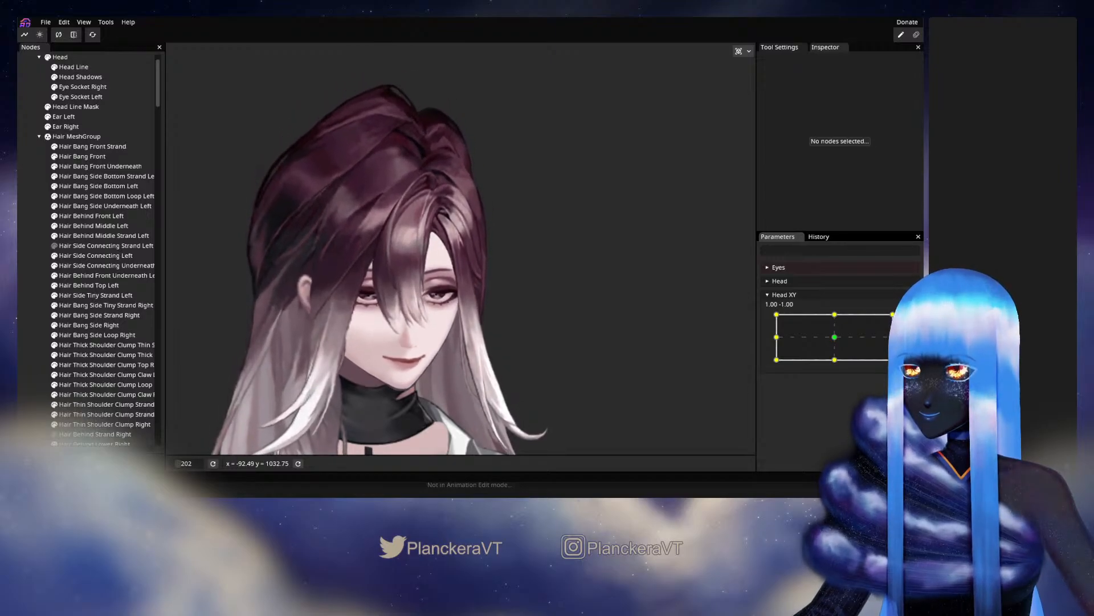
scroll(502, 302, up, 5)
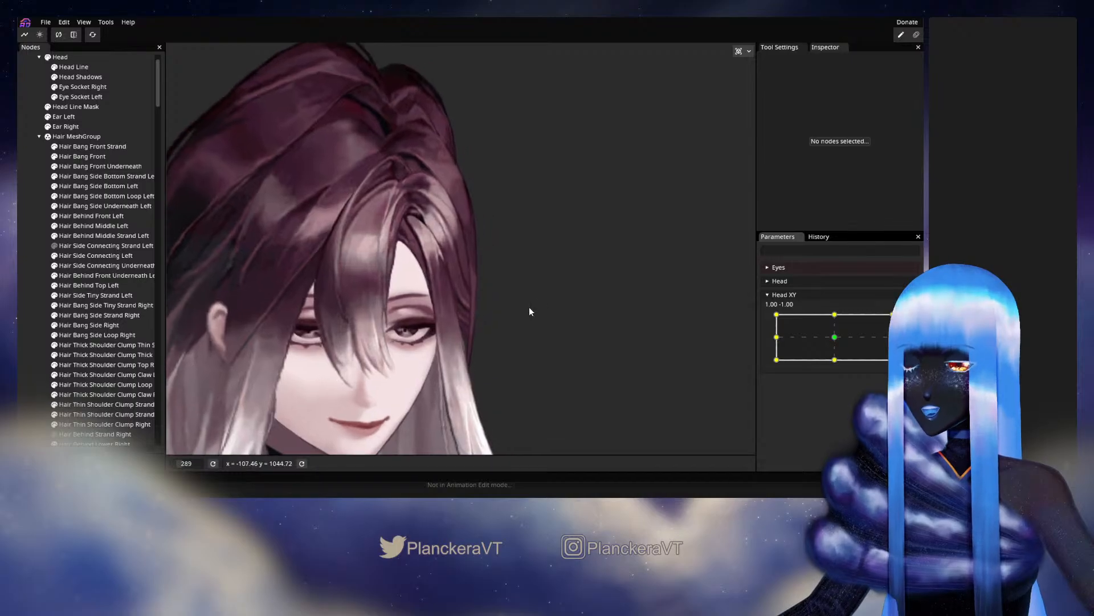
scroll(543, 307, up, 5)
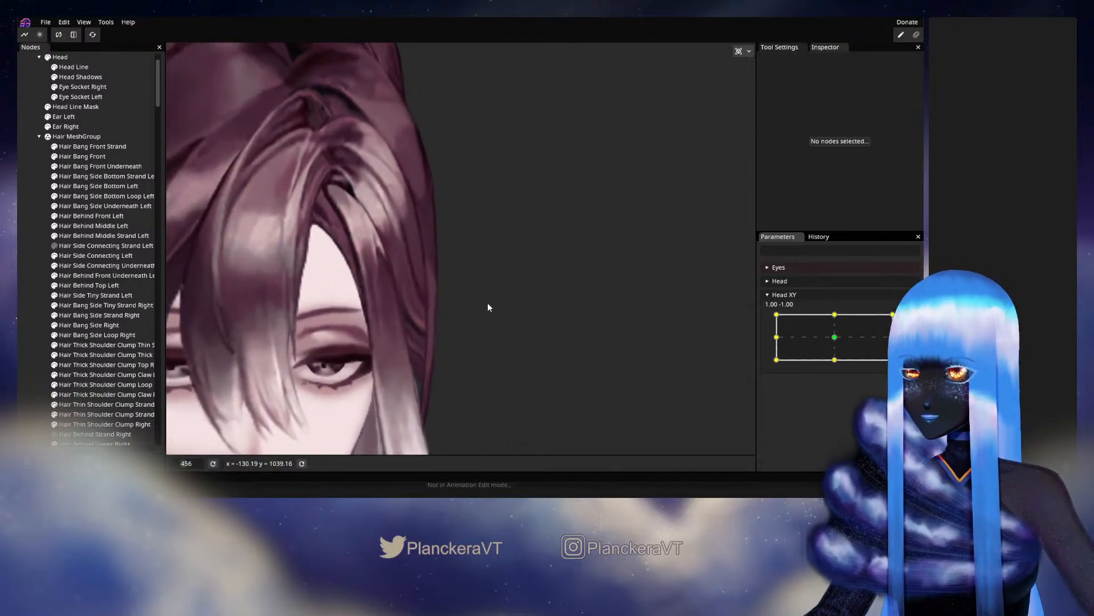
scroll(490, 306, up, 1)
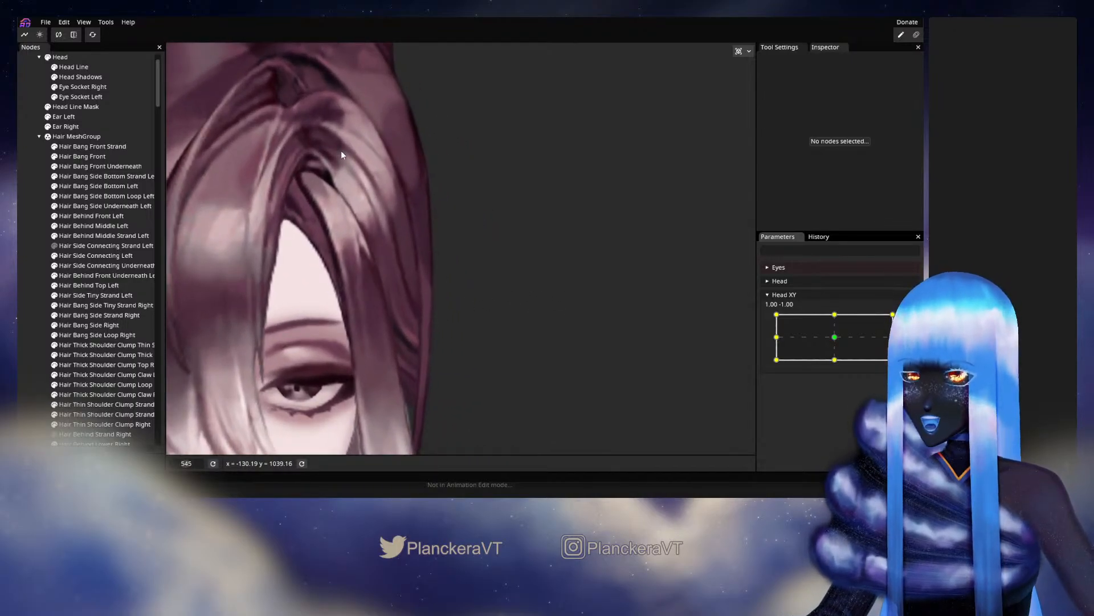
scroll(402, 277, up, 3)
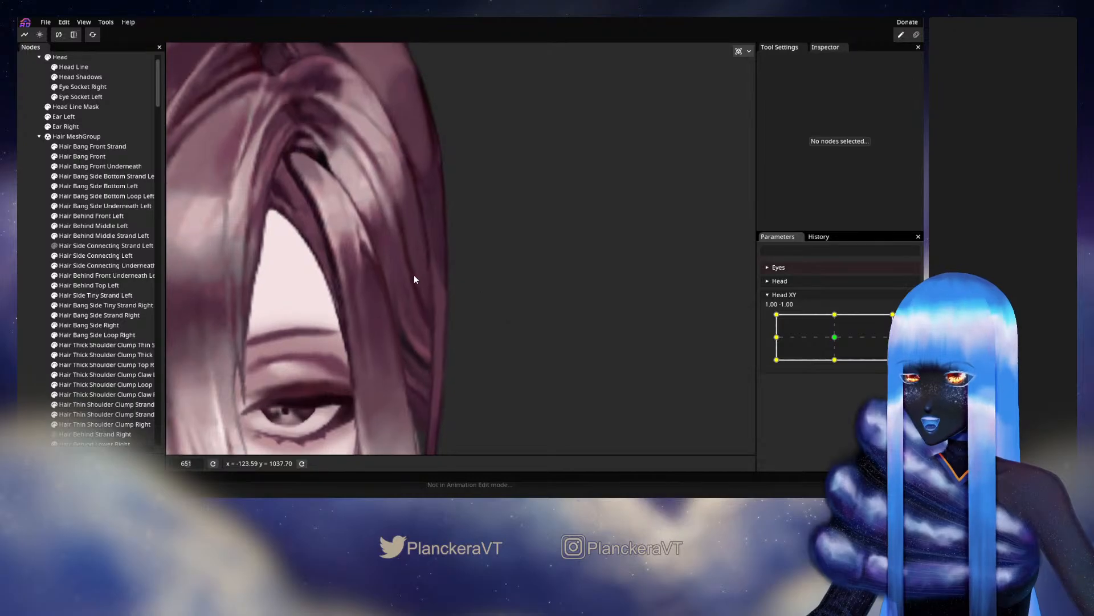
Re-arm Head XY at 1.00, -1.00, nudge the Hair Side Connecting Left vertices in the strand's darker middle section, and deselect the mesh
scroll(433, 274, up, 3)
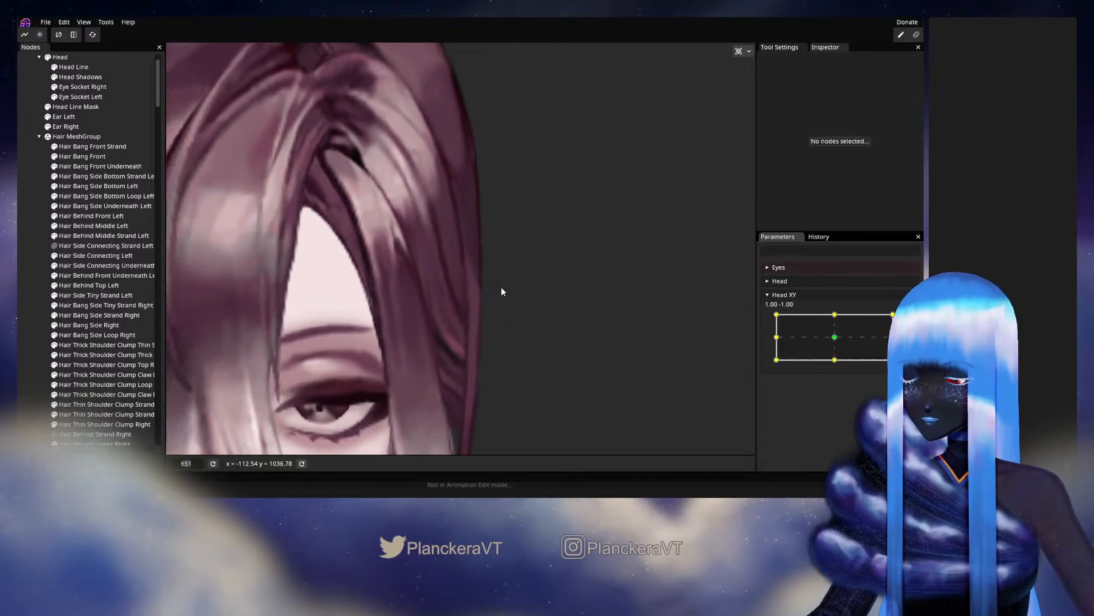
scroll(415, 308, up, 2)
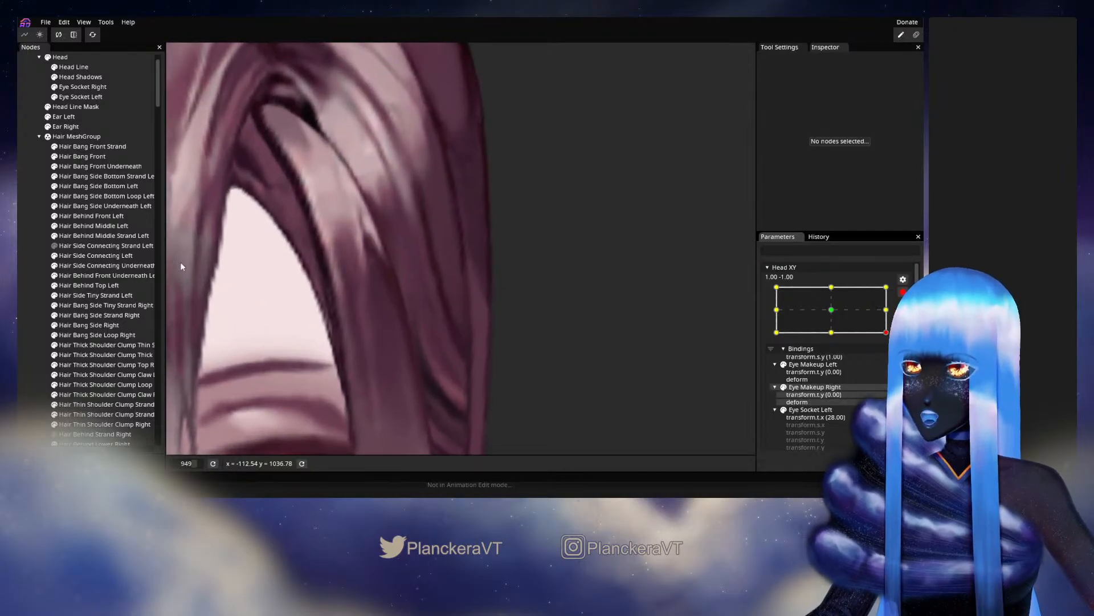
click(107, 258)
scroll(421, 302, up, 2)
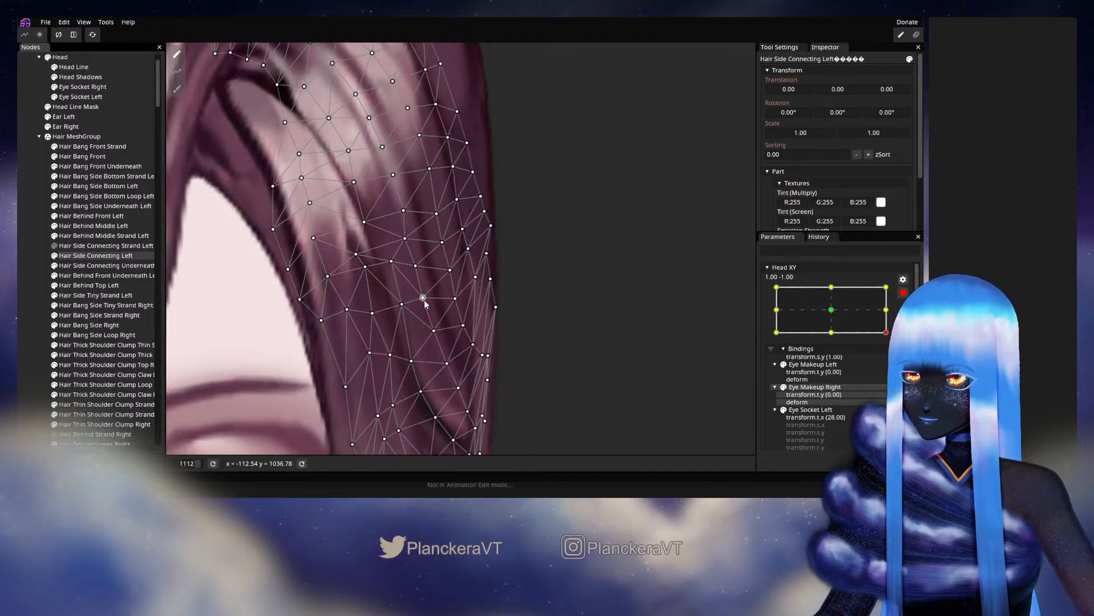
drag(421, 305, 423, 303)
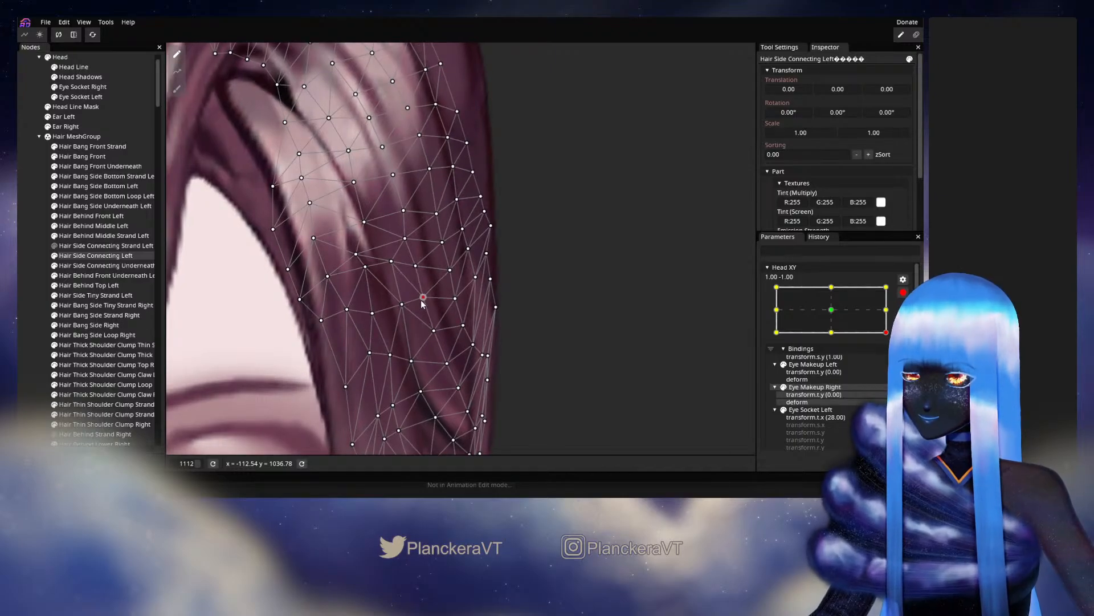
click(449, 272)
click(459, 299)
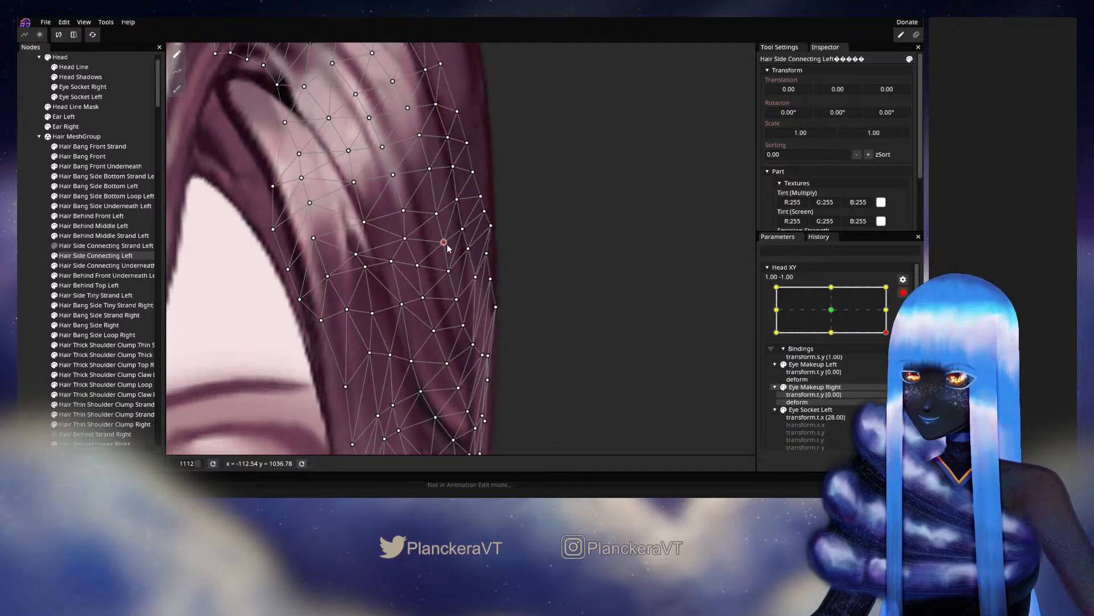
click(407, 240)
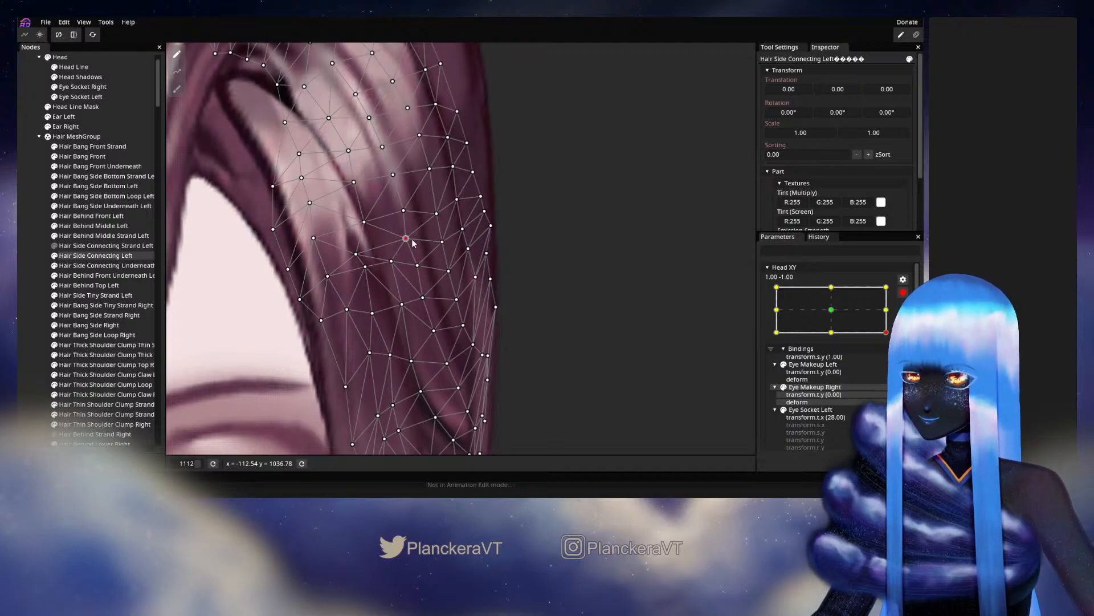
click(436, 215)
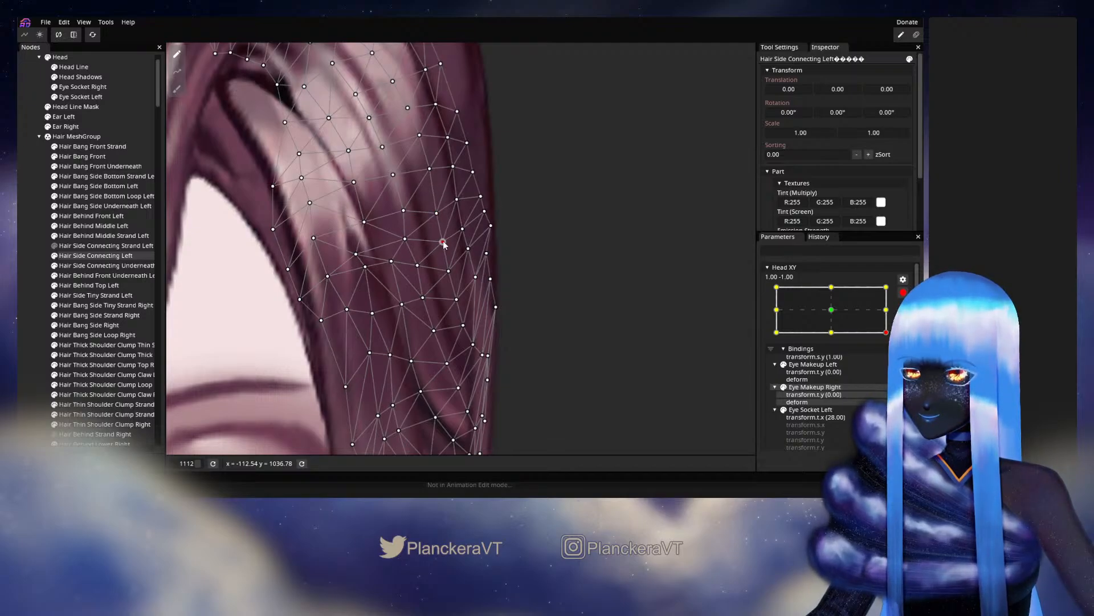
click(447, 272)
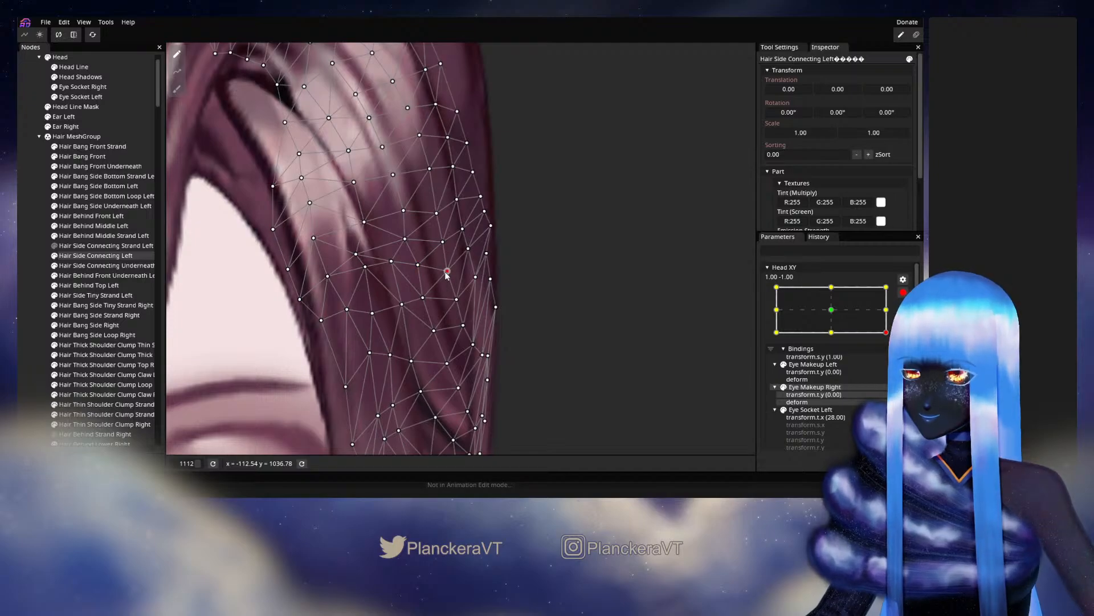
mouse_move(459, 277)
mouse_down()
mouse_move(444, 253)
mouse_move(448, 280)
mouse_up()
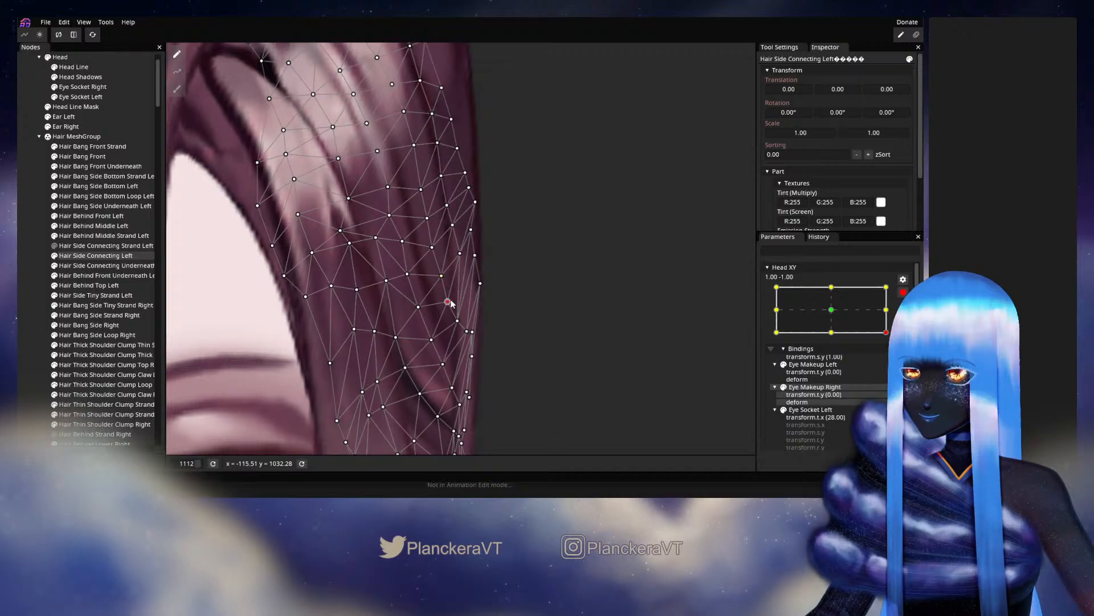
click(31, 305)
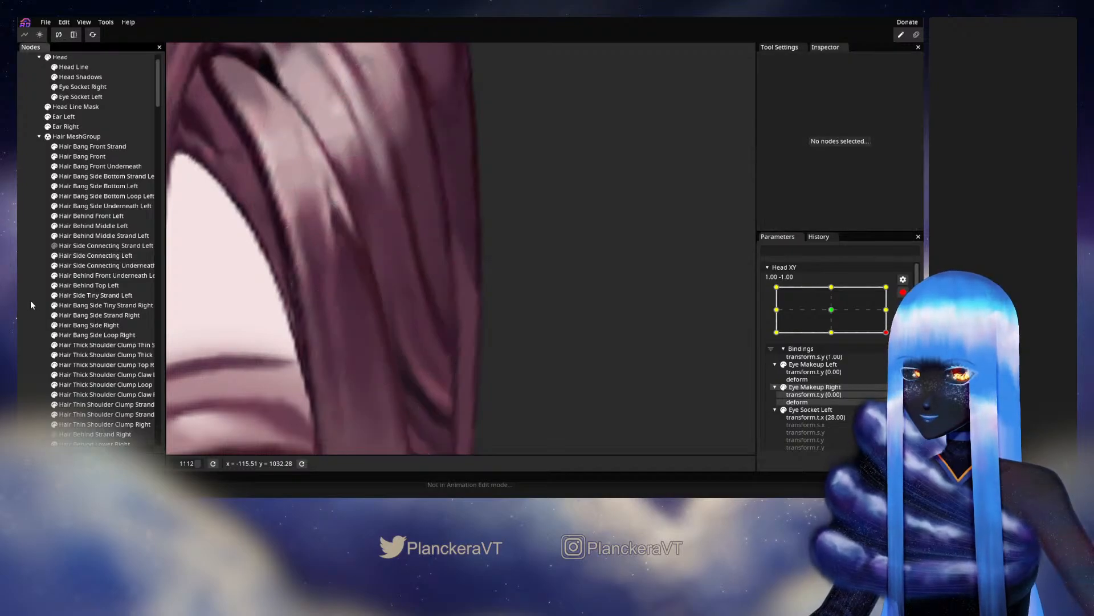
Reselect Hair Side Connecting Left, fine-tune the vertices just above the lower dark crease, and deselect the mesh
scroll(557, 321, down, 2)
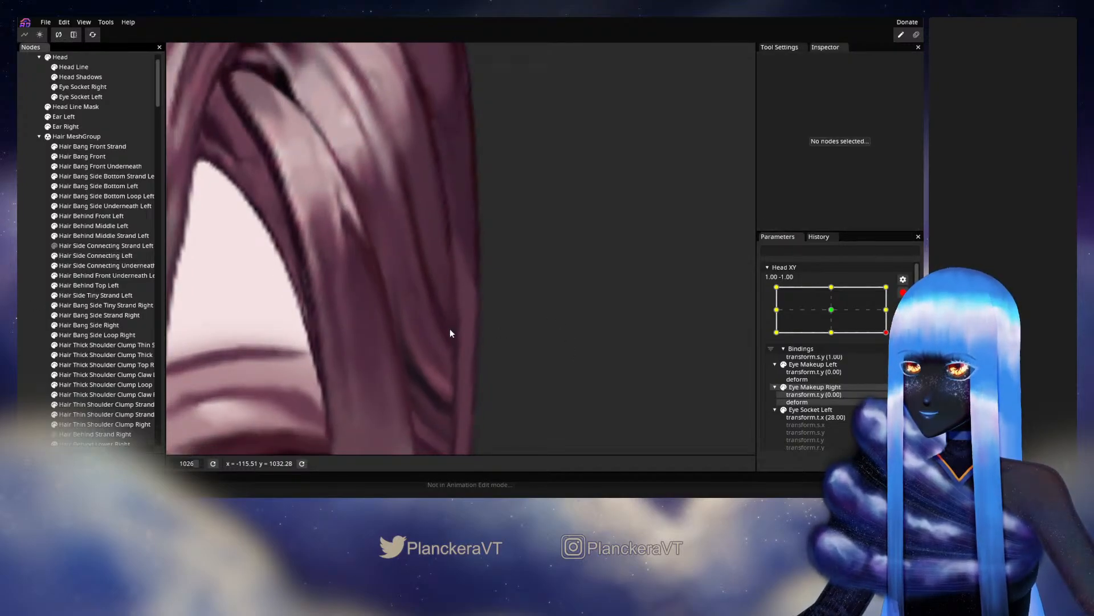
scroll(474, 330, up, 1)
click(92, 256)
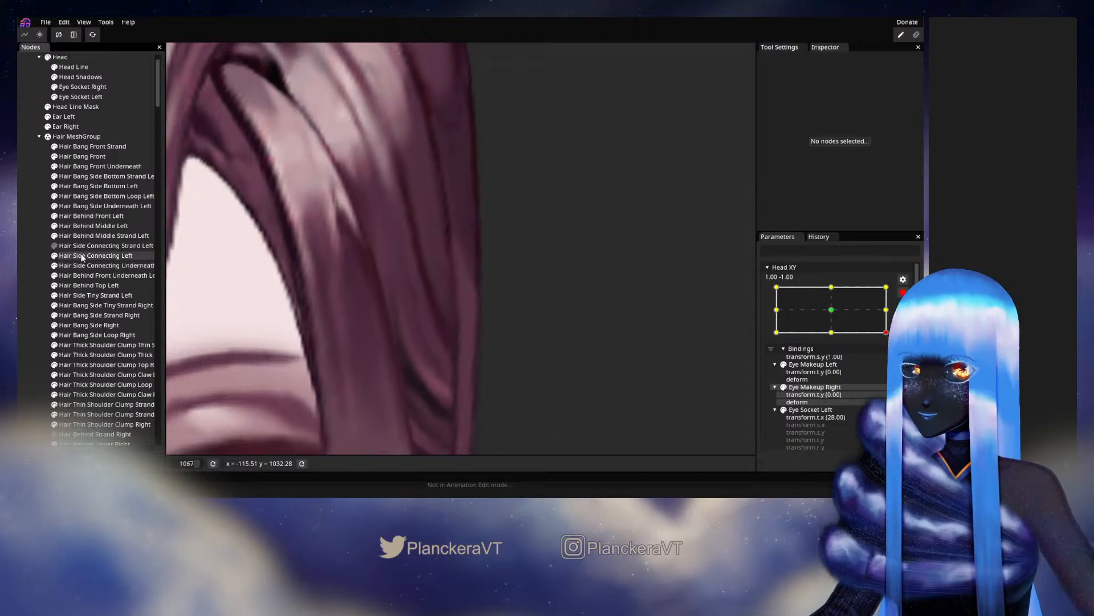
scroll(411, 321, up, 2)
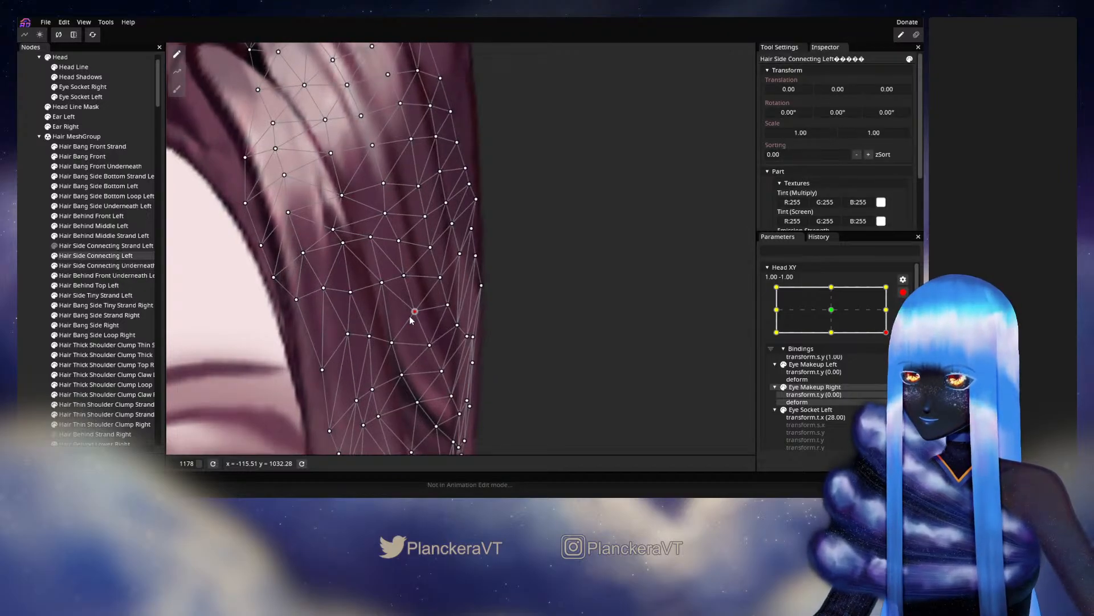
drag(399, 285, 398, 285)
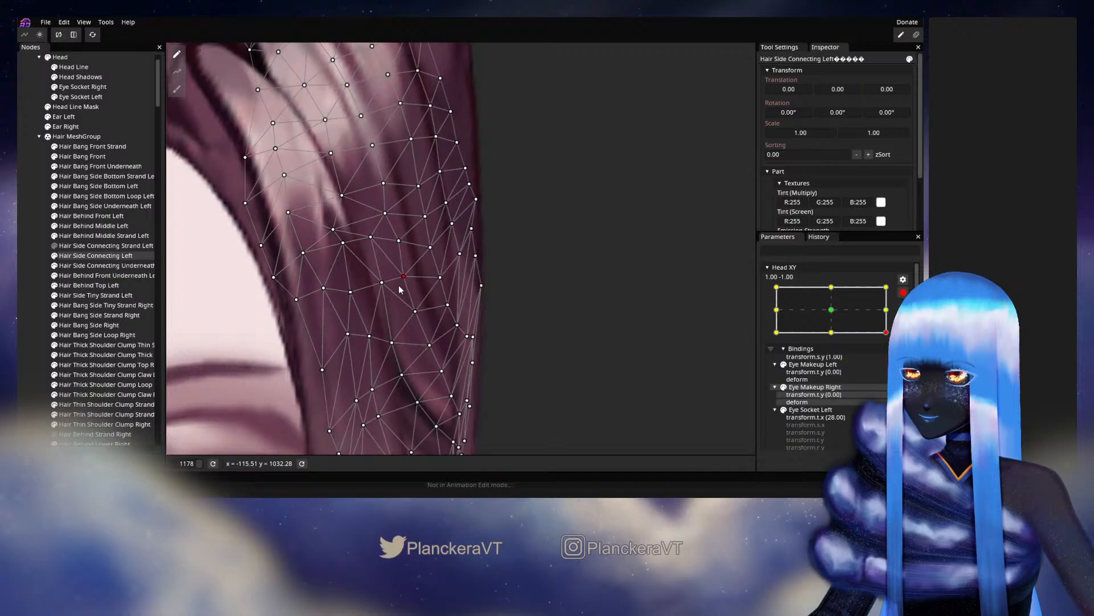
click(28, 293)
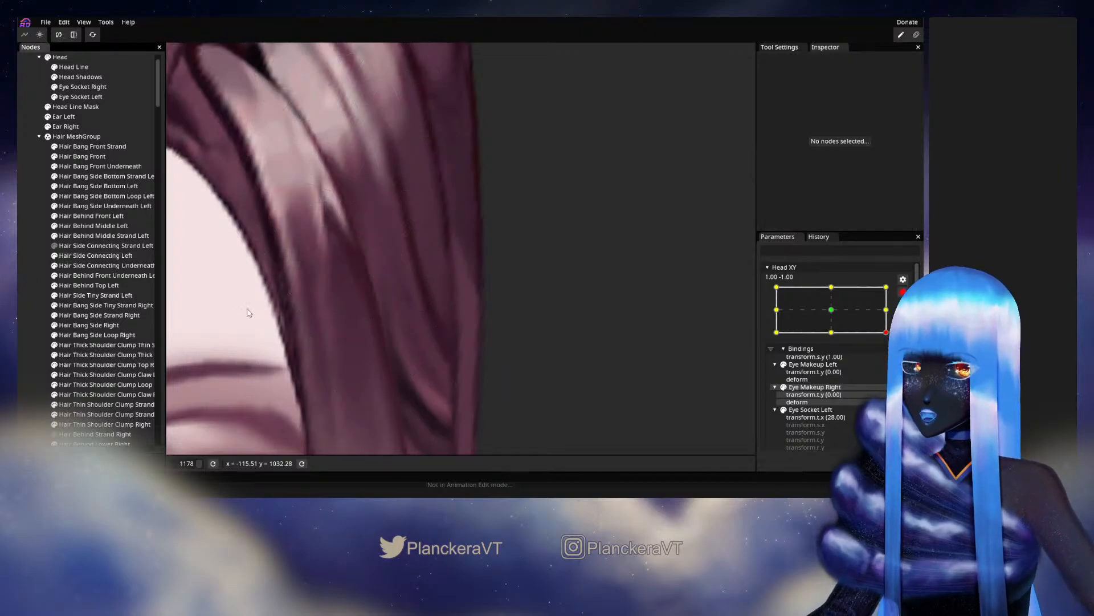
Disarm Head XY and check the side hair from afar by moving the head vertically at X 1.00, ending at 1.00, -1.00
scroll(567, 347, down, 2)
scroll(568, 345, down, 5)
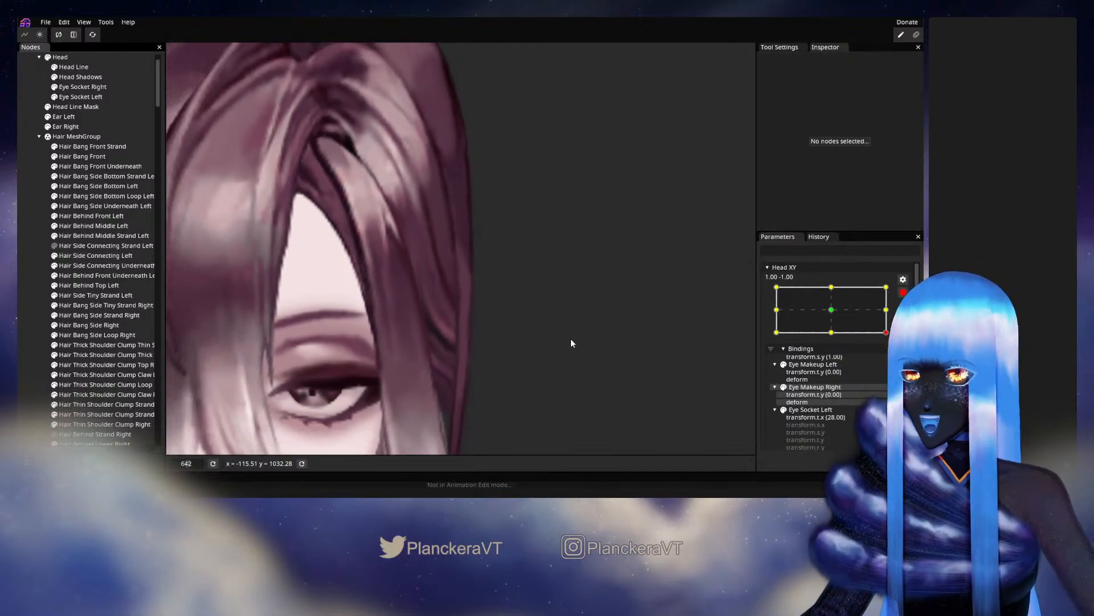
scroll(575, 341, down, 4)
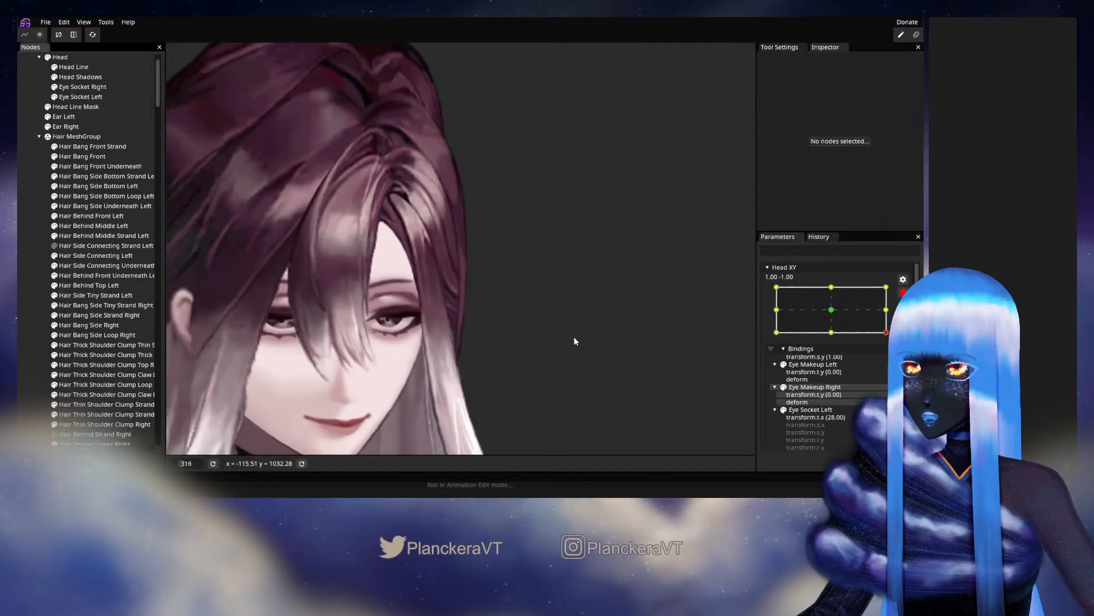
scroll(576, 342, down, 1)
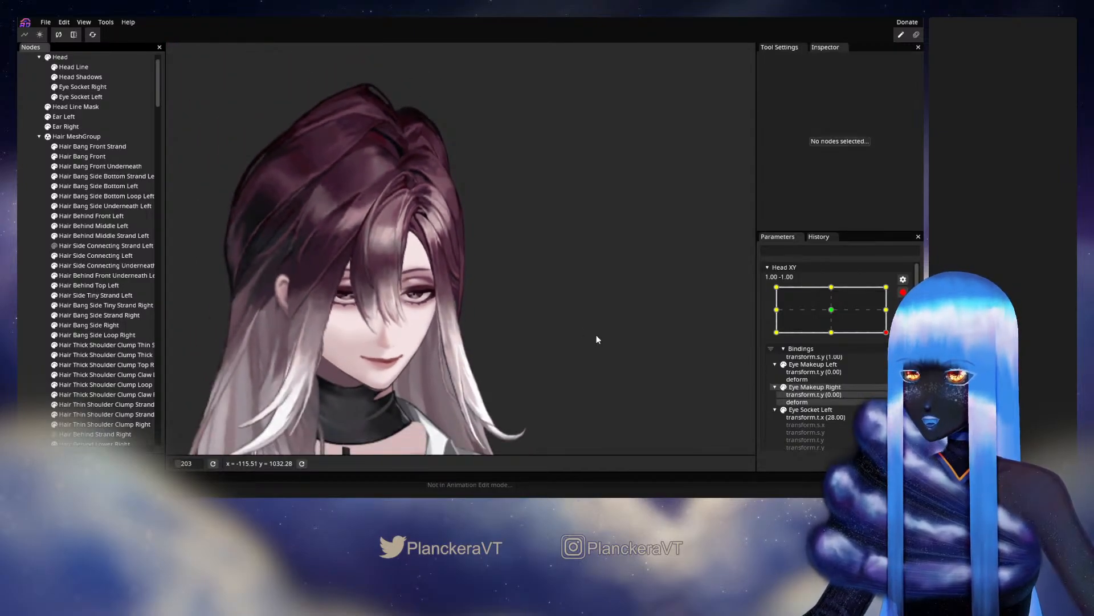
scroll(596, 335, down, 1)
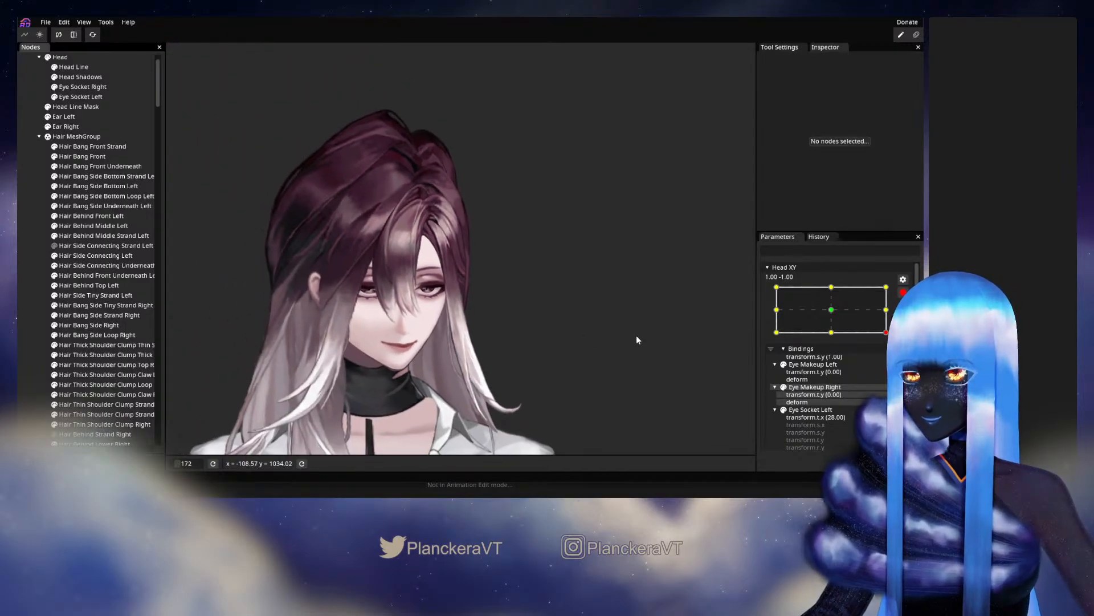
click(903, 292)
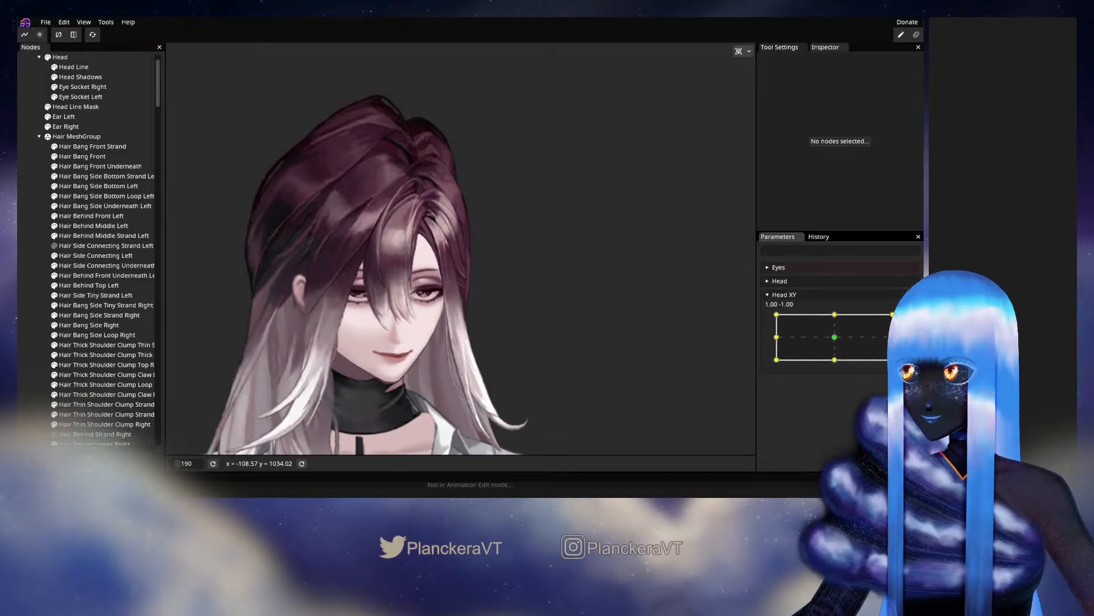
mouse_move(893, 360)
mouse_down()
mouse_move(892, 338)
mouse_move(892, 359)
mouse_up()
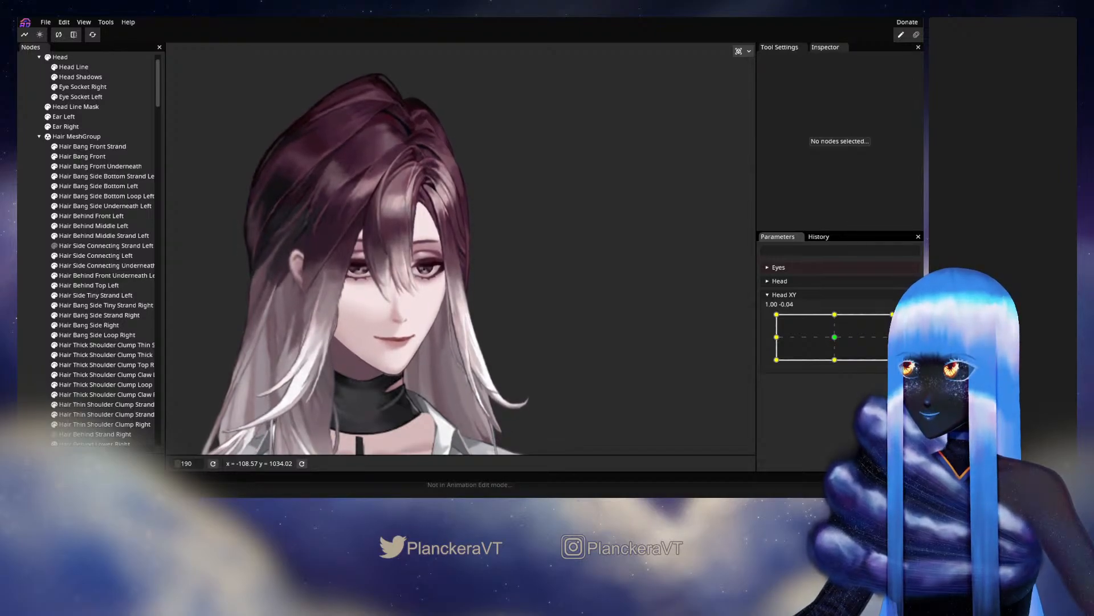
drag(893, 336, 893, 360)
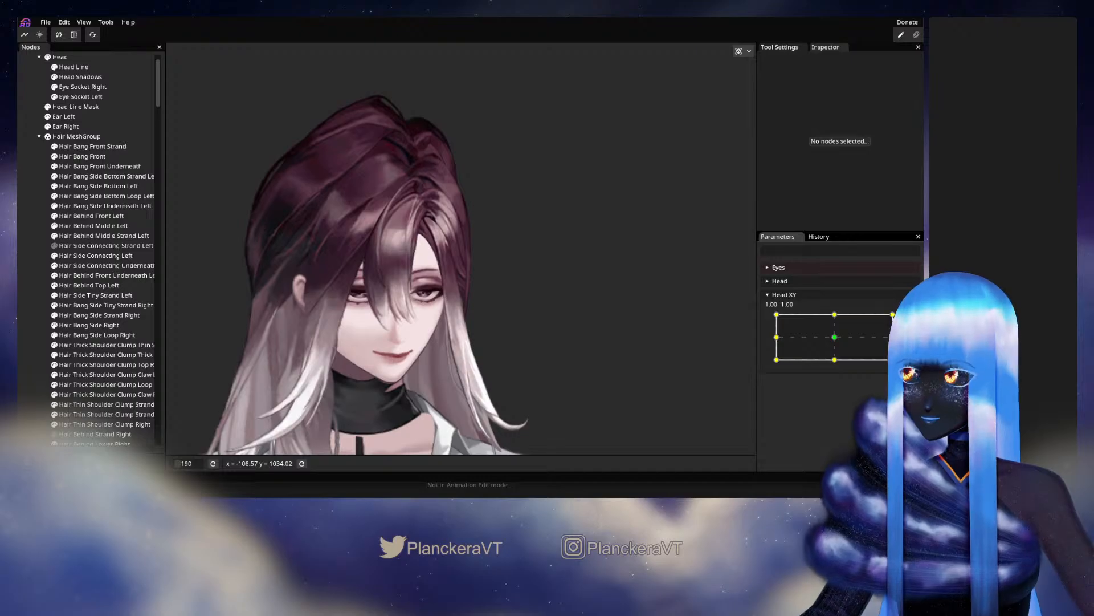
Re-arm Head XY and adjust the Hair Side Connecting Left vertices where the highlight meets the strand's dark outer band
scroll(484, 279, up, 5)
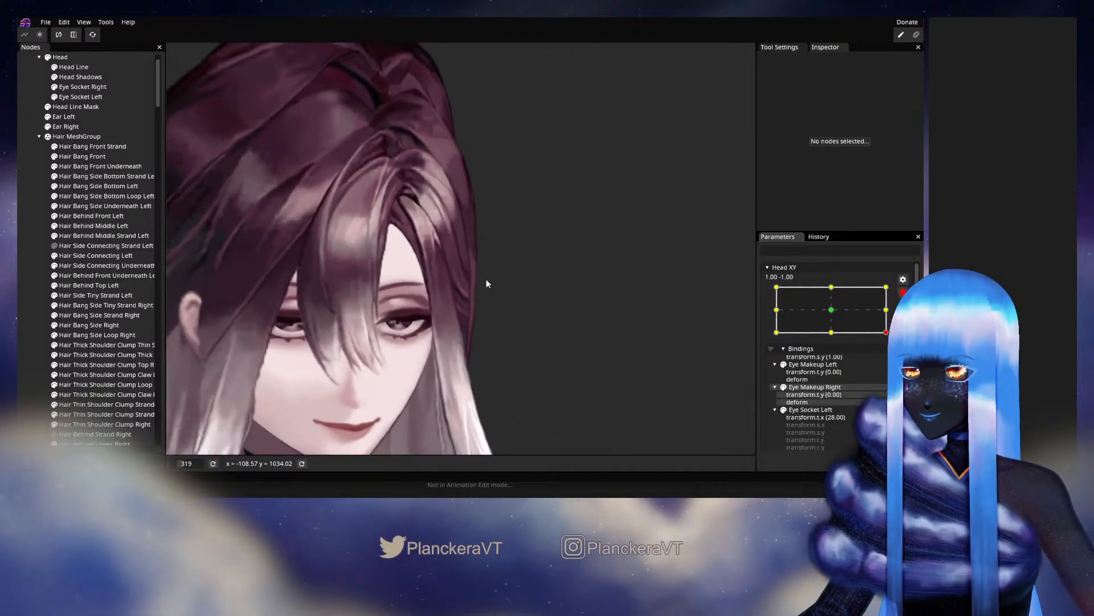
scroll(485, 278, up, 5)
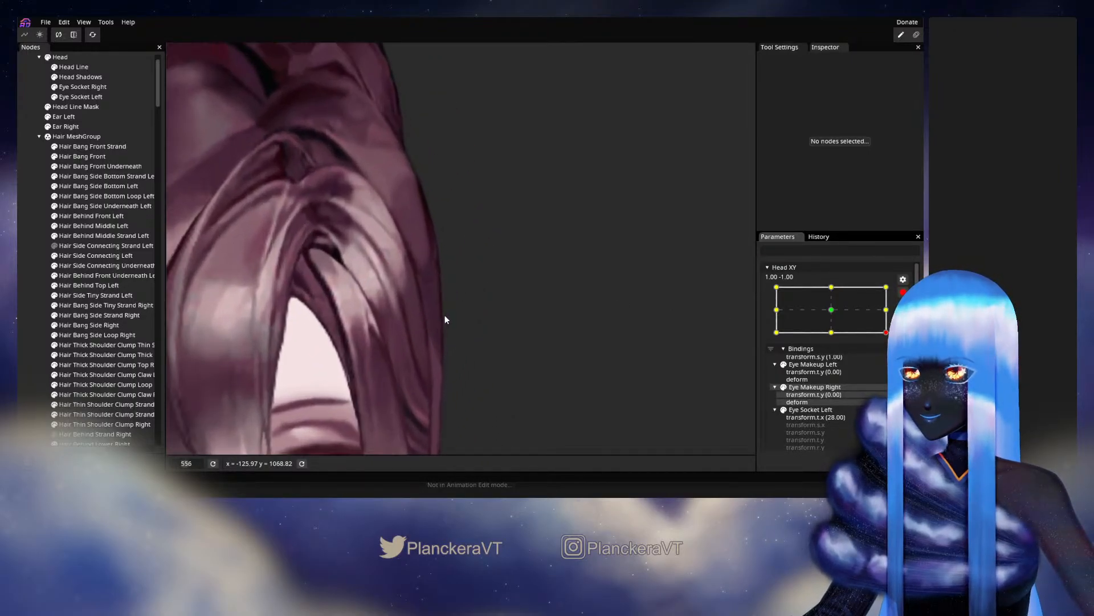
scroll(445, 318, up, 1)
click(105, 256)
scroll(446, 131, up, 3)
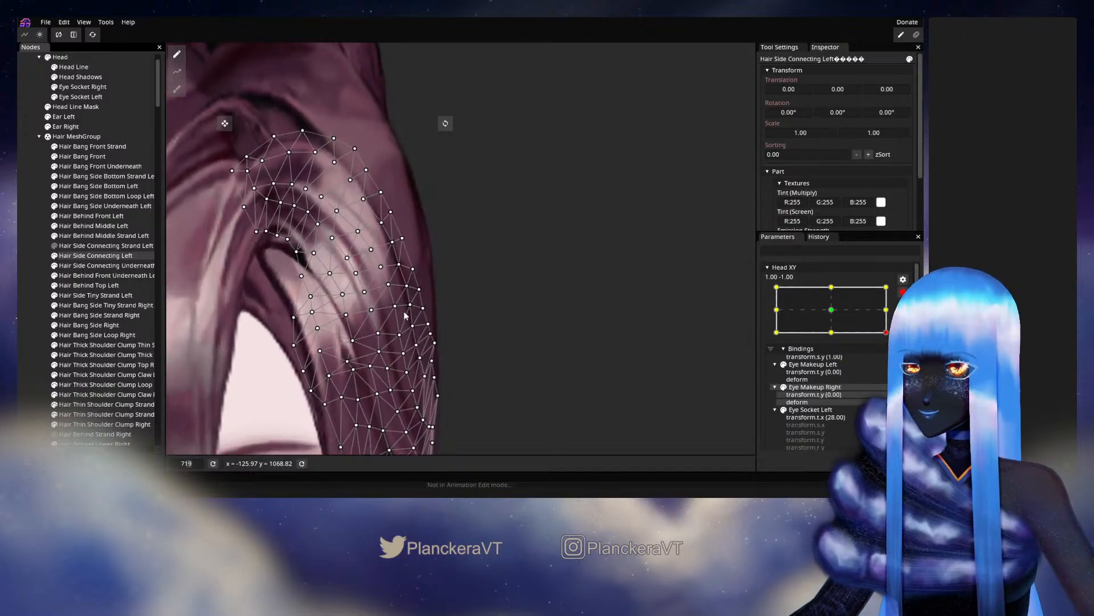
scroll(480, 298, up, 3)
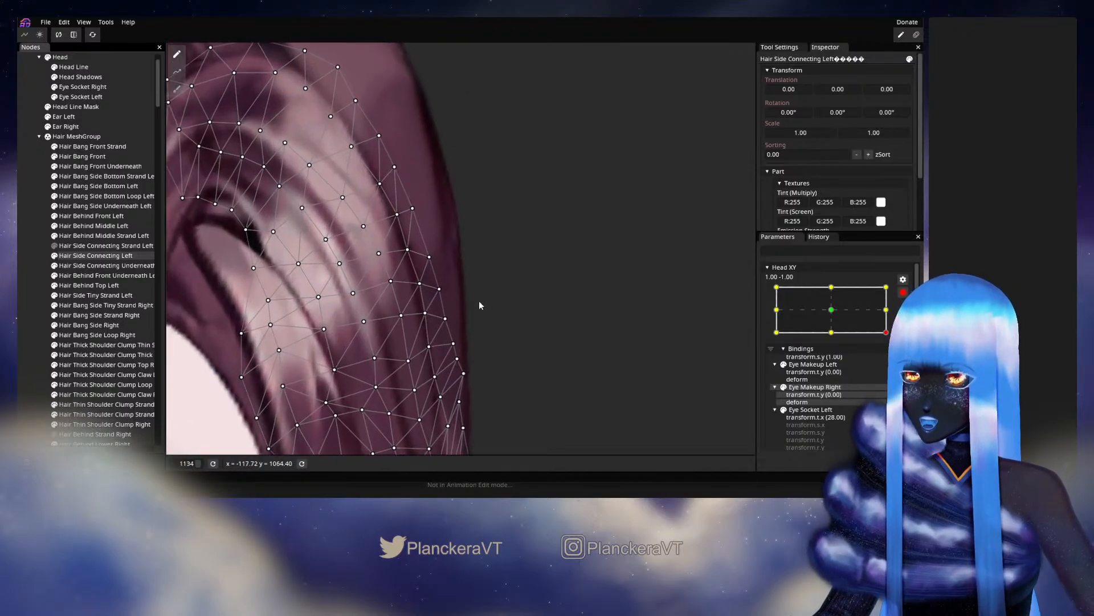
drag(425, 316, 424, 322)
drag(420, 285, 418, 289)
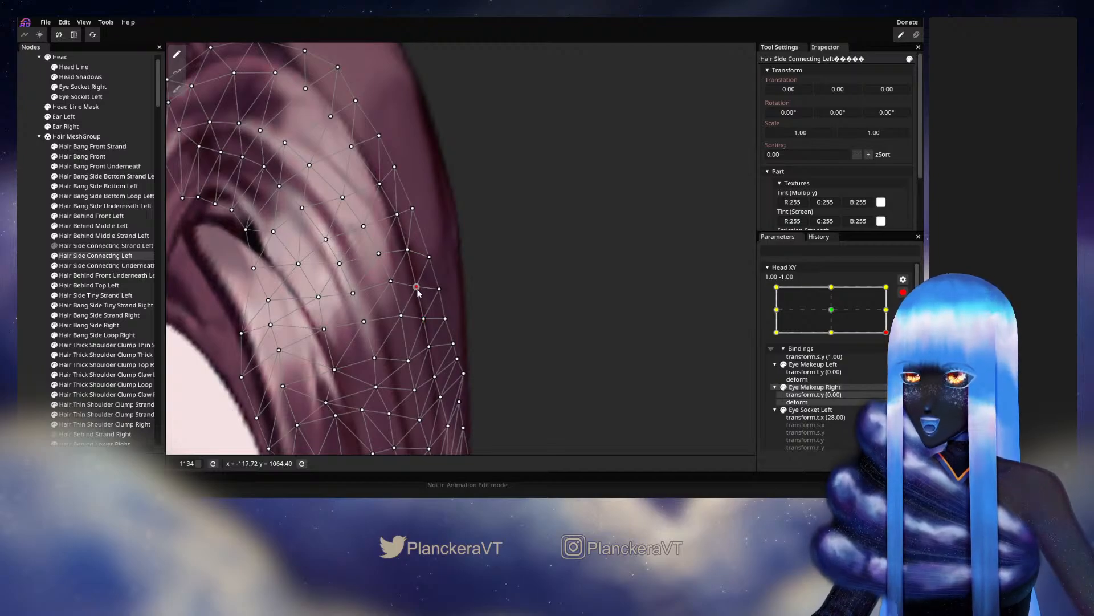
Reshape the Hair Side Connecting Left vertices along the strand's upper outer edge for a smoother curve, and deselect the mesh
drag(411, 251, 447, 203)
drag(464, 289, 464, 298)
mouse_move(475, 338)
mouse_down()
mouse_move(478, 349)
mouse_move(470, 331)
mouse_up()
drag(462, 294, 484, 325)
drag(480, 274, 466, 243)
click(459, 199)
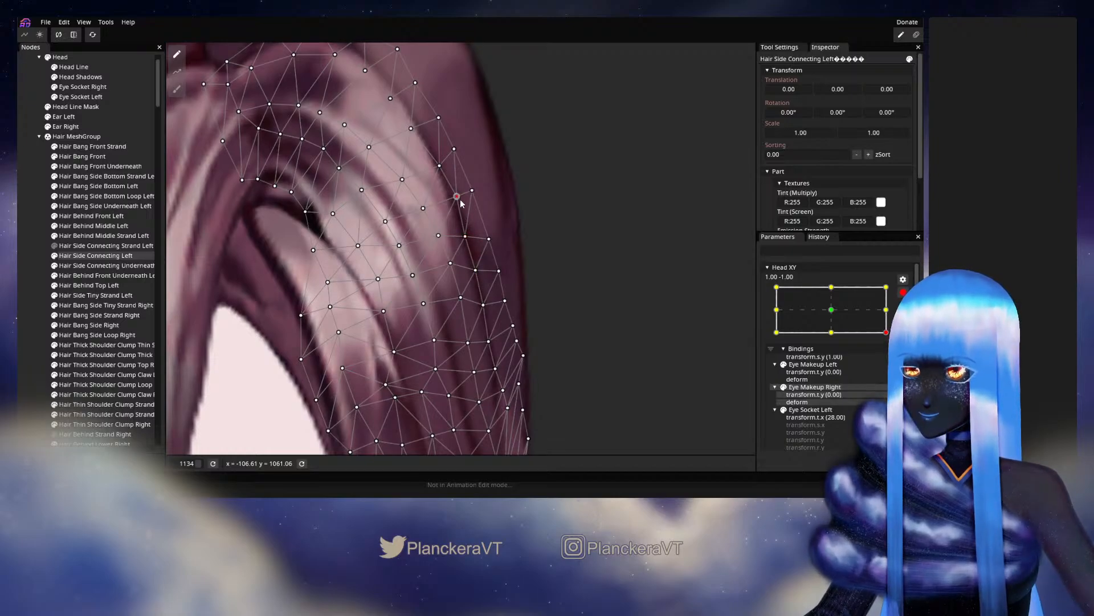
drag(459, 204, 477, 204)
drag(488, 243, 489, 245)
drag(455, 149, 464, 166)
click(33, 293)
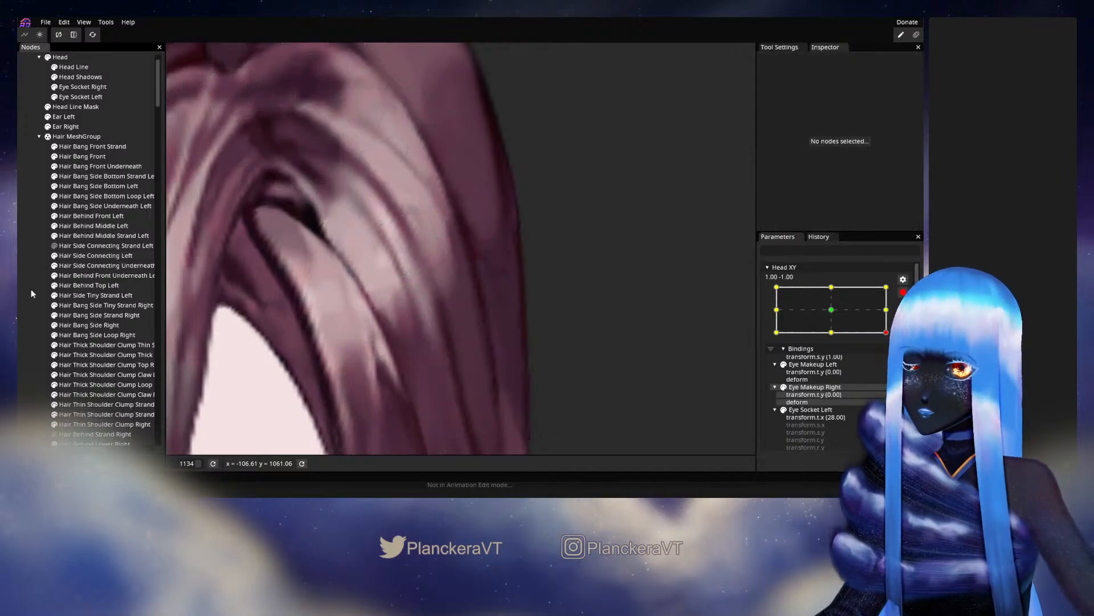
Disarm Head XY and test the reshaped outer edge from afar by moving the head between its lowered and level poses at X 1.00
scroll(617, 274, down, 3)
scroll(614, 285, down, 5)
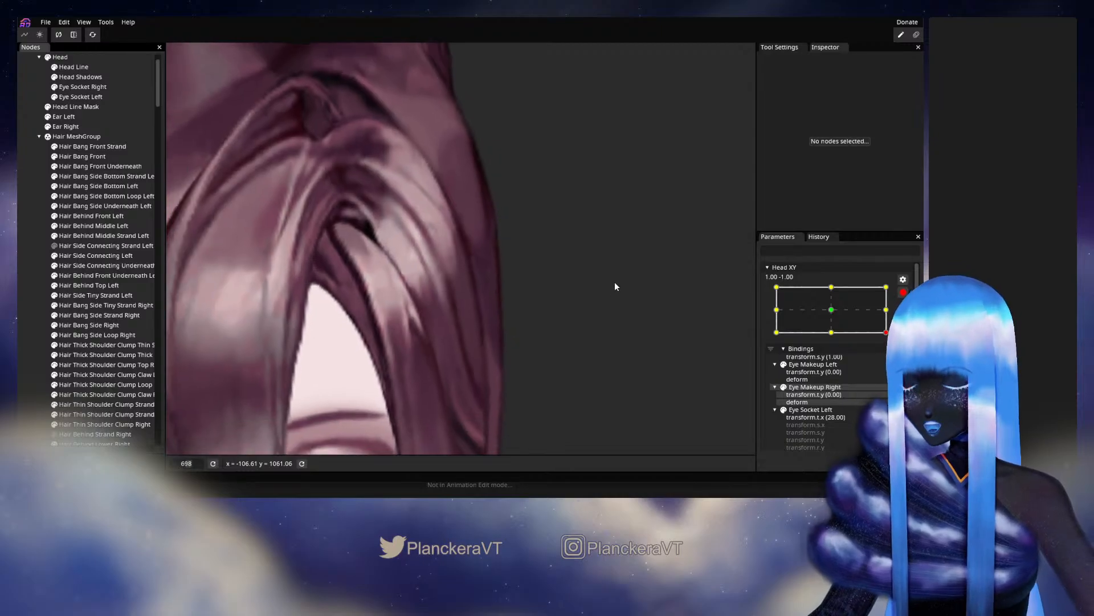
scroll(625, 285, down, 4)
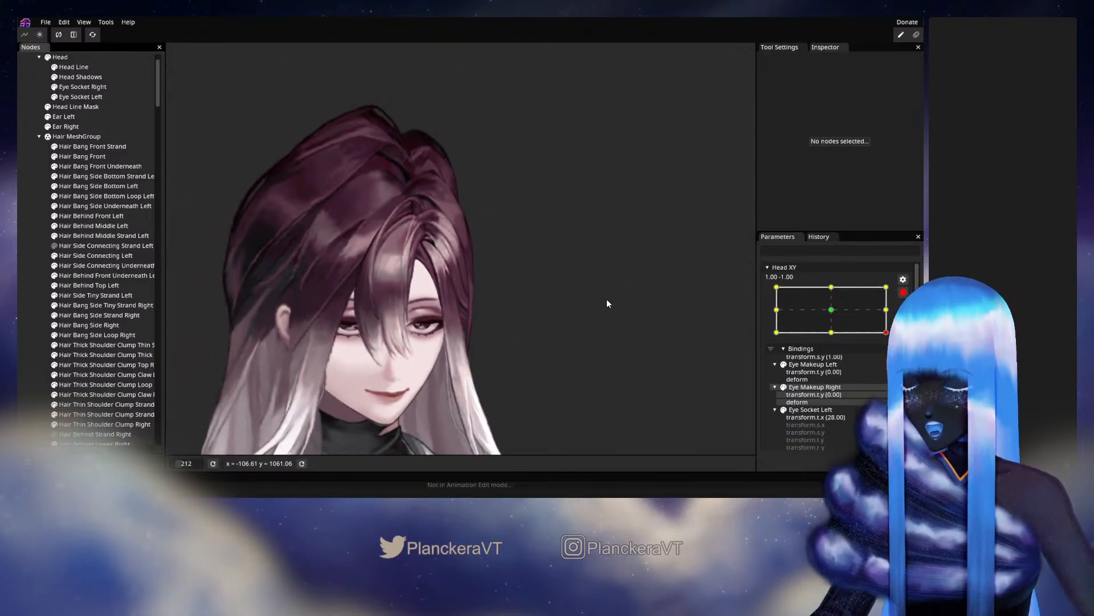
scroll(604, 302, down, 1)
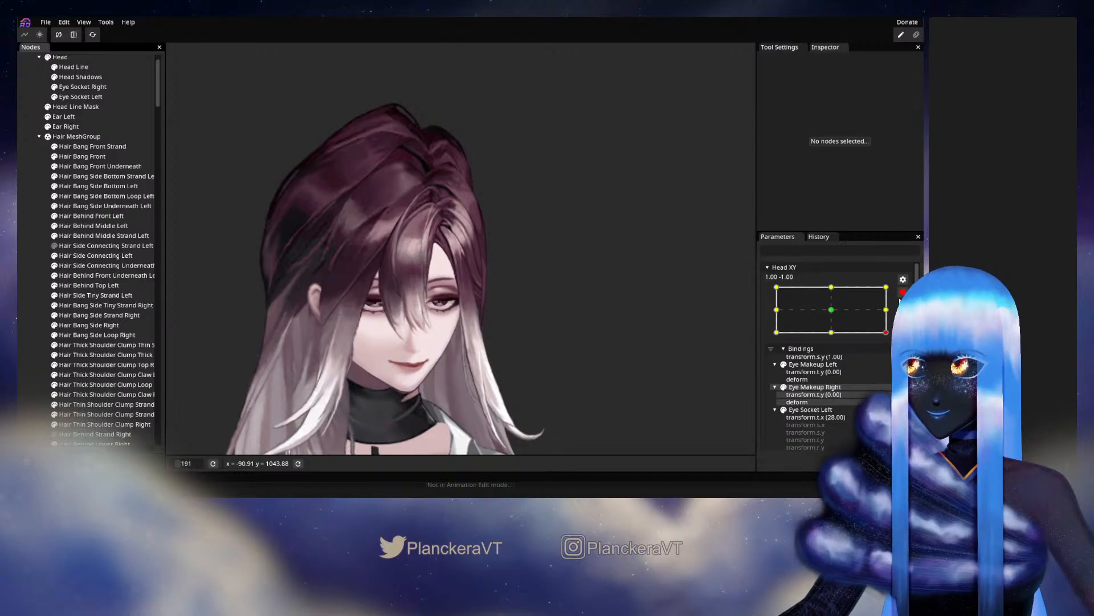
click(903, 293)
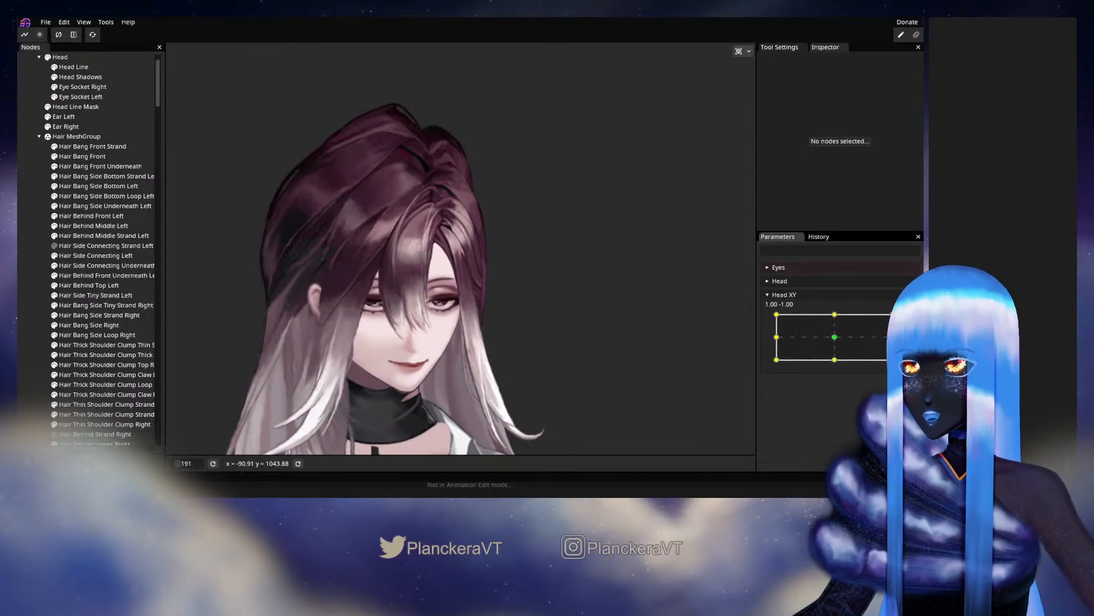
drag(893, 360, 893, 337)
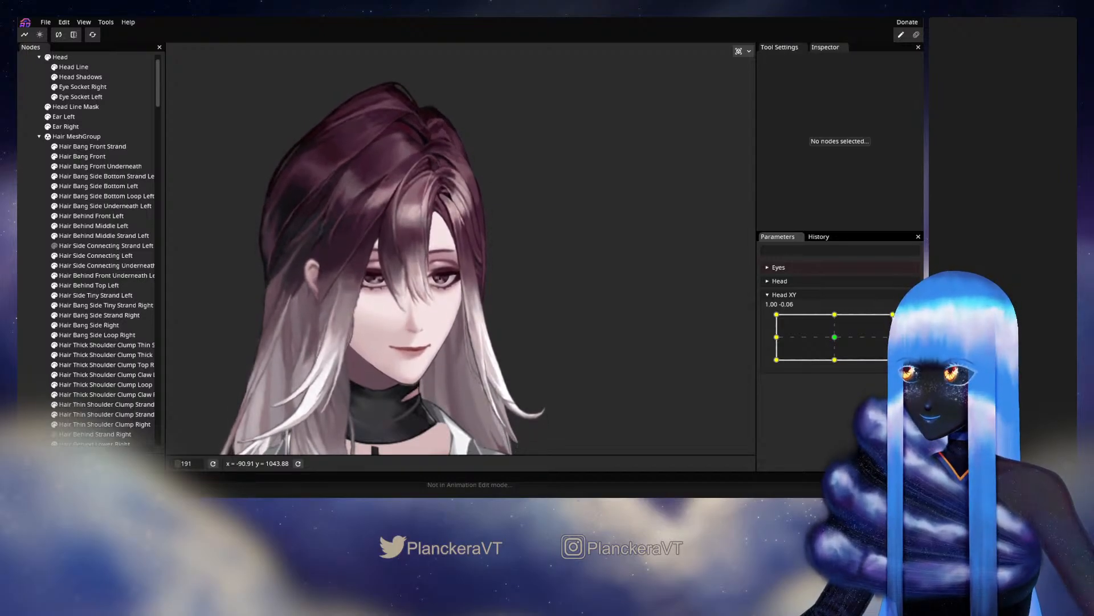
drag(893, 336, 893, 346)
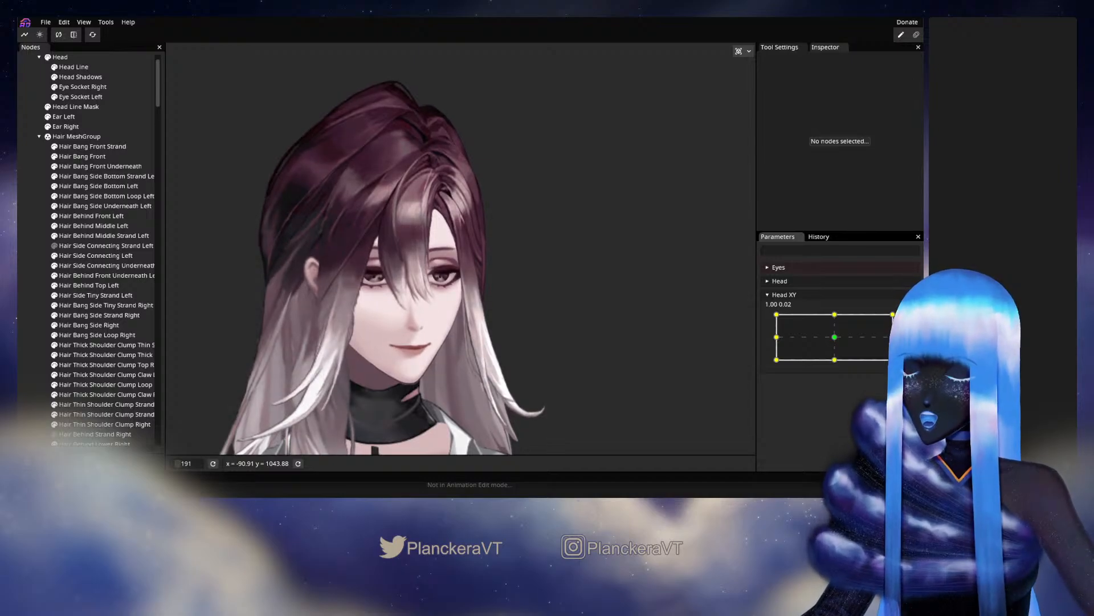
Return Head XY to 1.00, -1.00, arm it, and nudge the Hair Side Connecting Left vertices along the strand's dark crease
drag(892, 337, 893, 360)
click(893, 360)
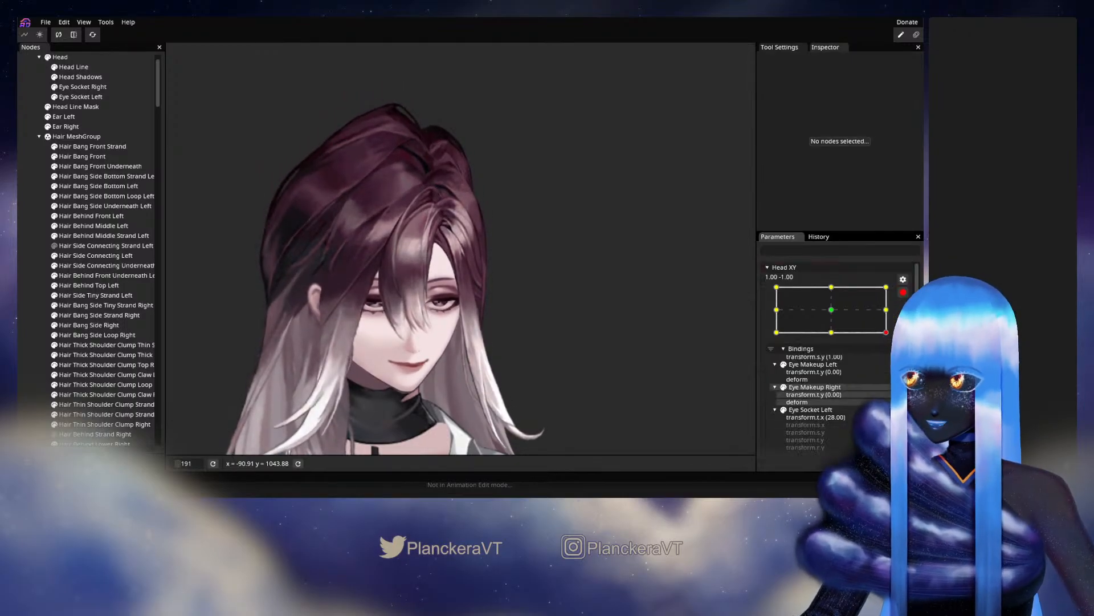
scroll(515, 341, up, 5)
scroll(521, 340, up, 6)
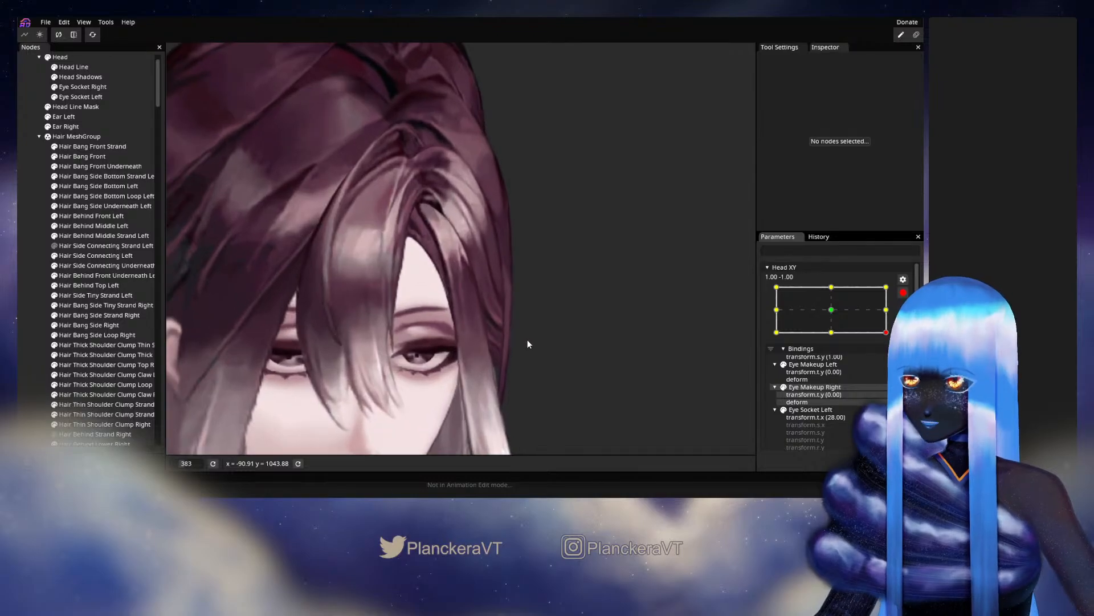
scroll(518, 298, up, 3)
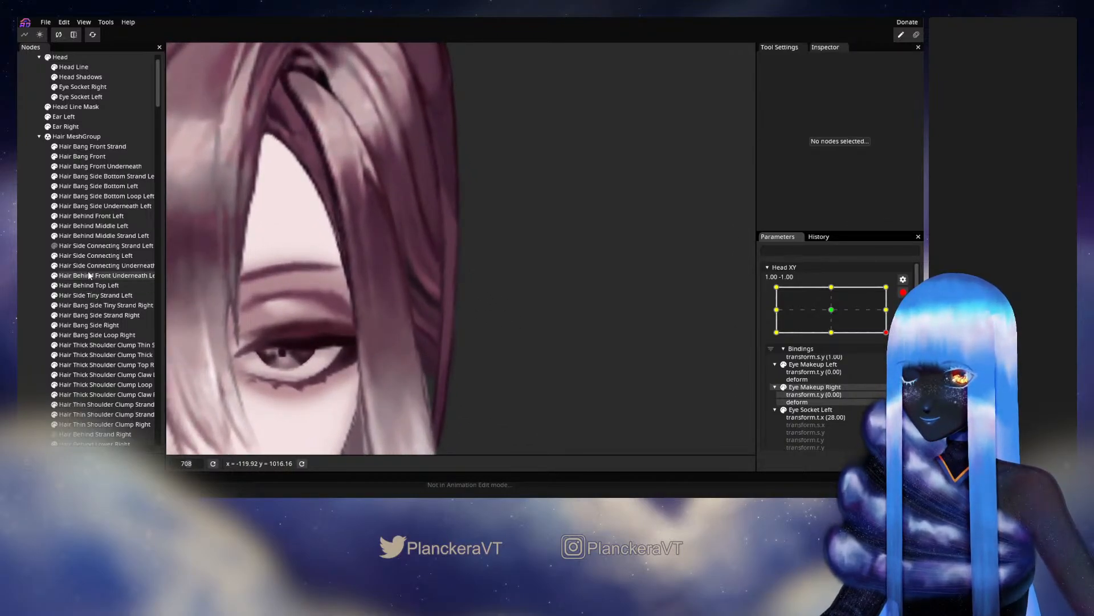
click(96, 255)
scroll(414, 332, up, 4)
scroll(414, 331, up, 1)
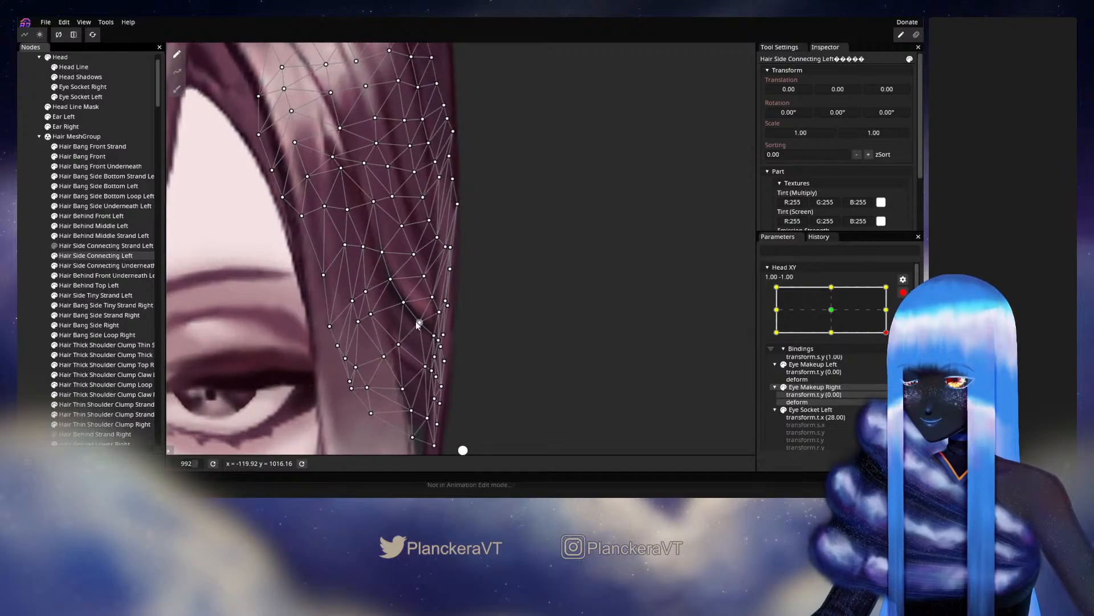
drag(405, 304, 404, 308)
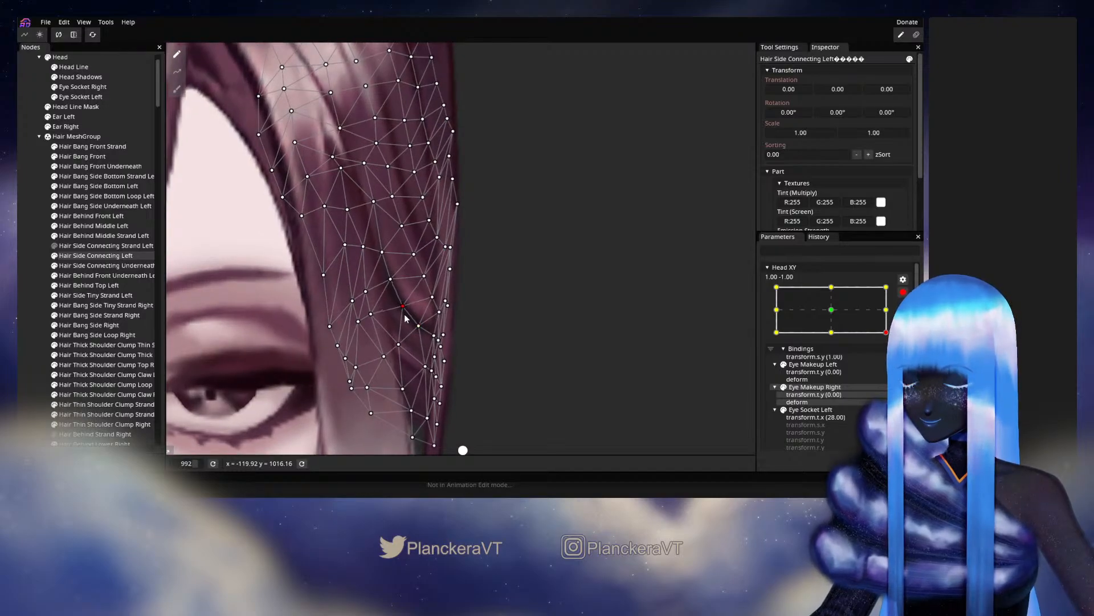
click(423, 275)
click(414, 256)
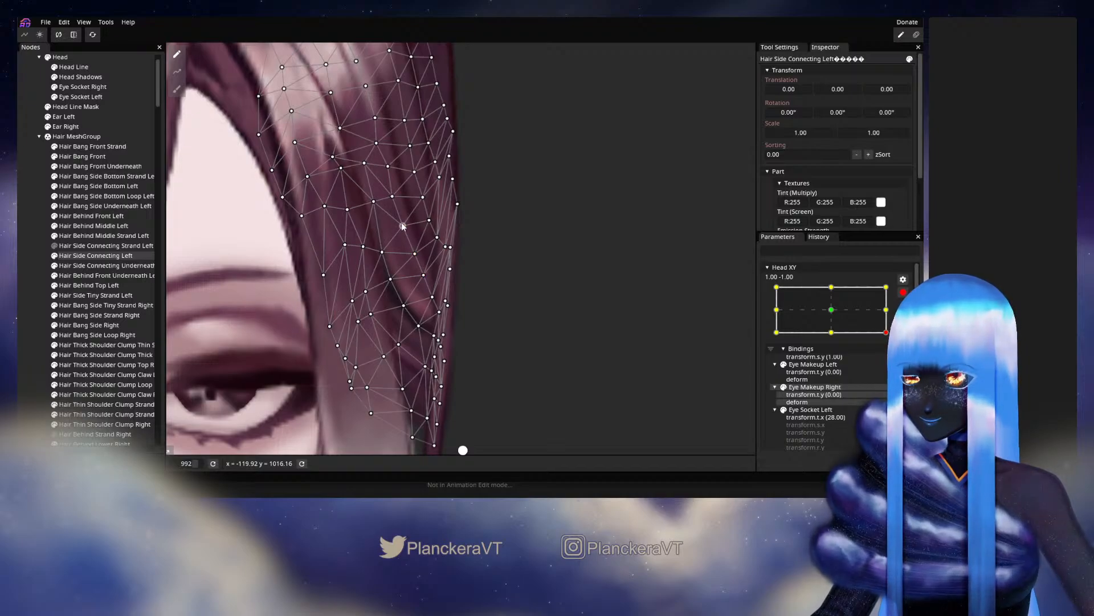
Adjust the Hair Side Connecting Left vertices at the upper end of the dark crease, just beneath the highlight
drag(375, 206, 387, 245)
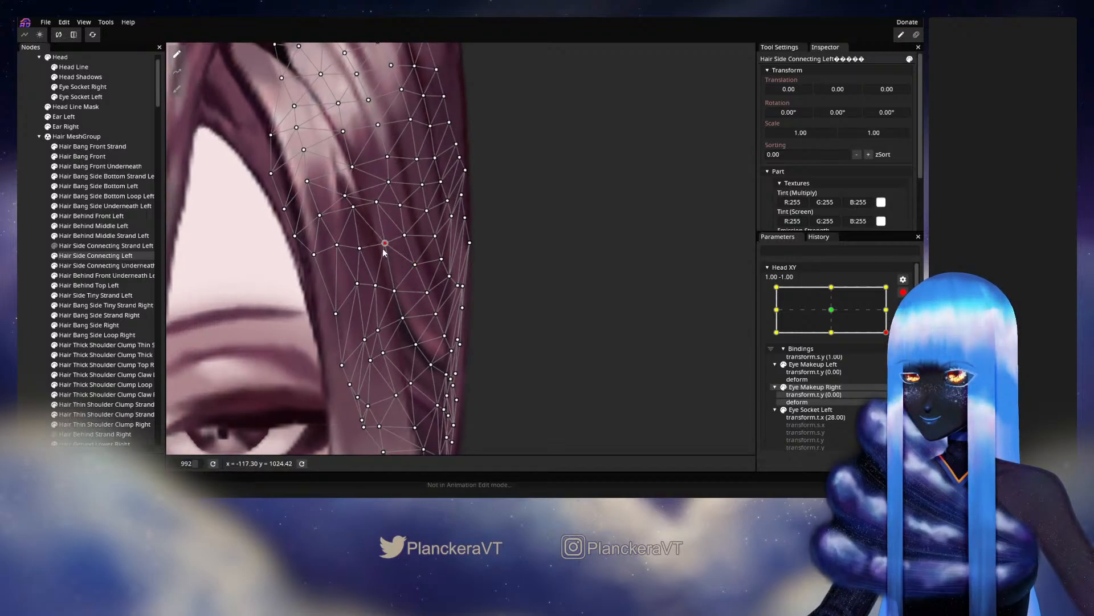
click(404, 233)
drag(402, 234, 400, 232)
Reposition the Hair Side Connecting Left vertices around the crease's lower bend and the lighter inner section beside it
drag(456, 339, 432, 274)
scroll(451, 306, up, 6)
scroll(451, 307, up, 2)
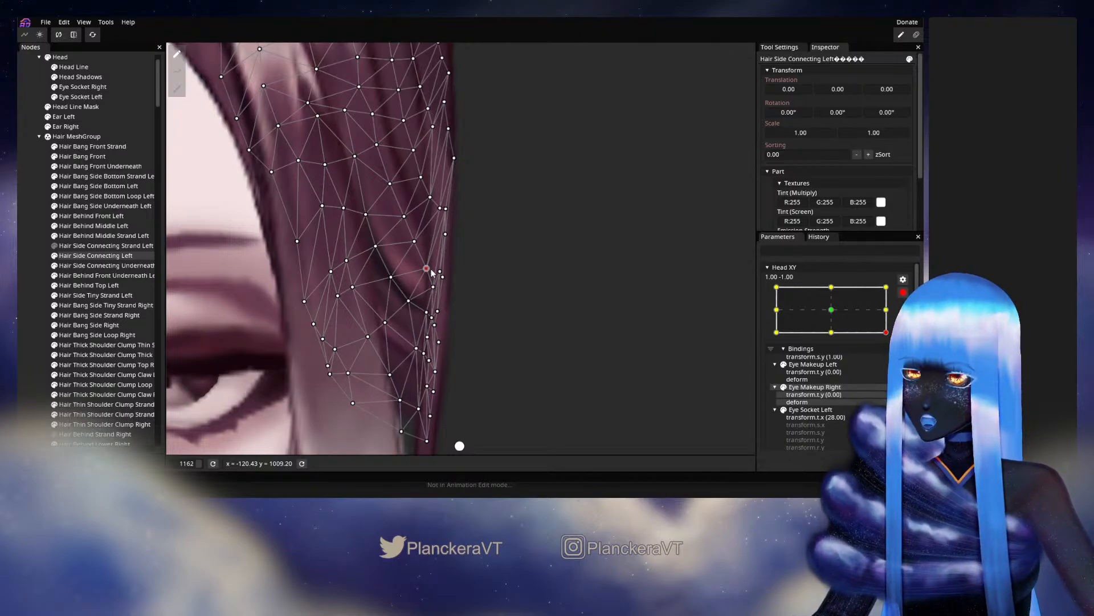
click(392, 277)
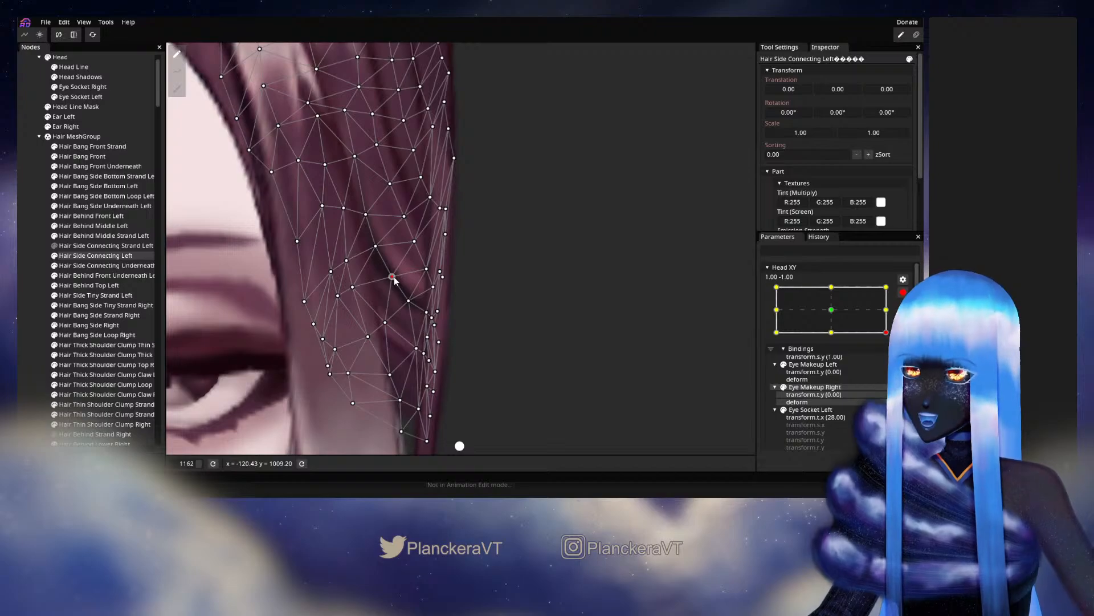
click(352, 287)
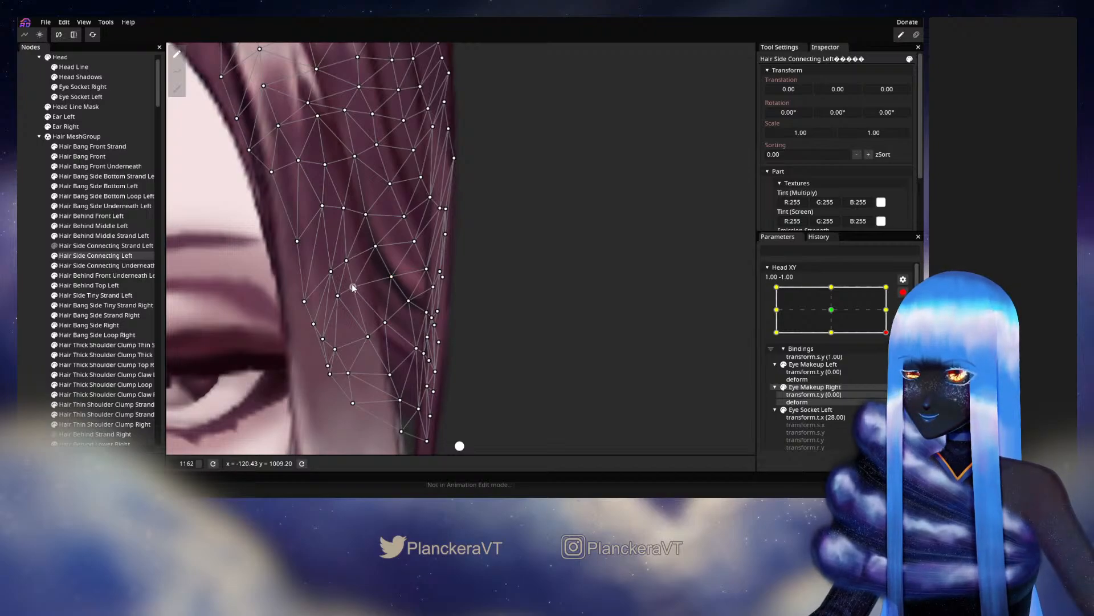
drag(352, 288, 349, 292)
click(385, 323)
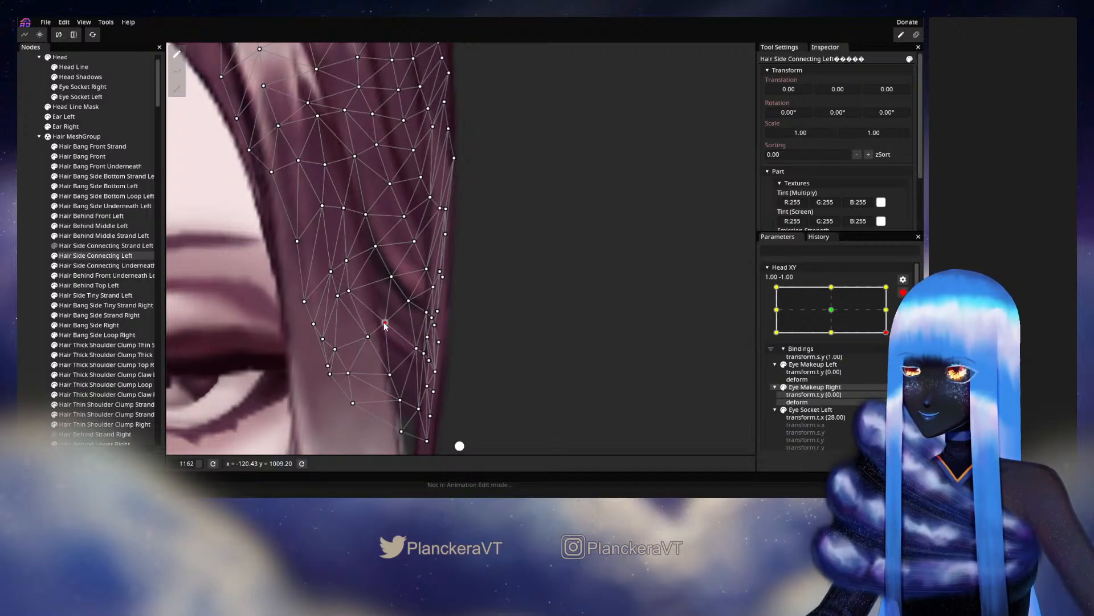
drag(385, 324, 388, 322)
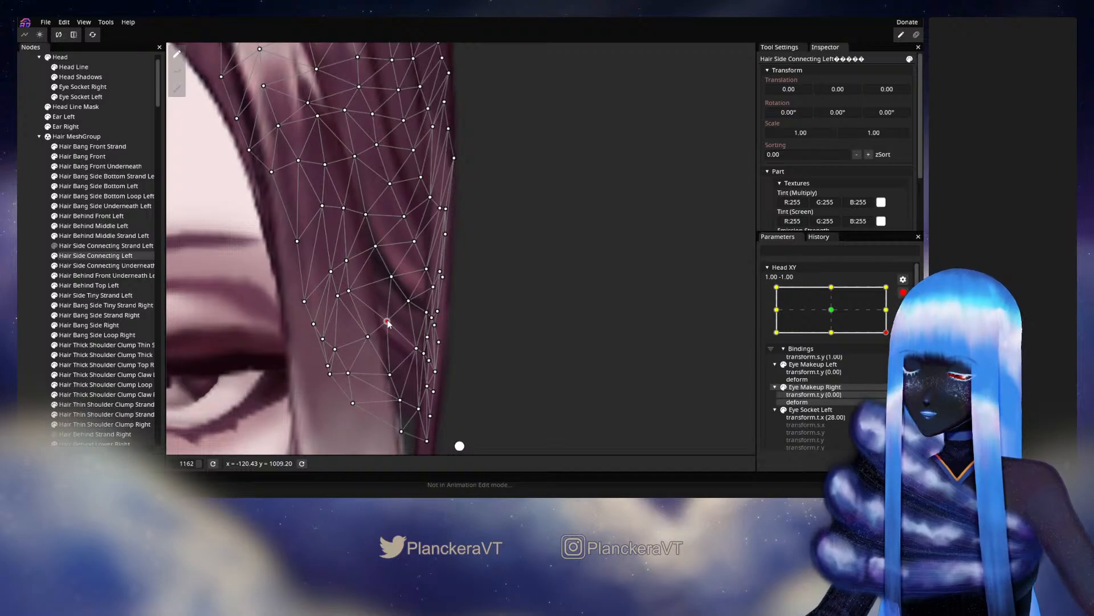
drag(388, 321, 387, 321)
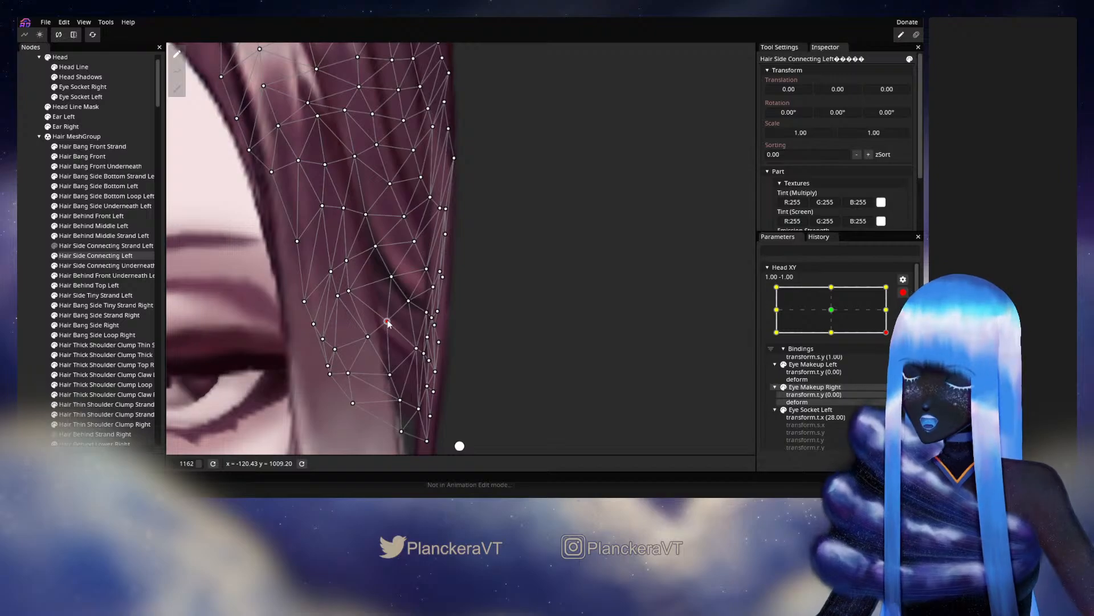
mouse_move(349, 292)
mouse_down()
mouse_move(363, 294)
mouse_move(352, 302)
mouse_up()
Smooth the Hair Side Connecting Left vertices from the crease's lower bend up toward the highlight, and deselect the mesh
drag(429, 318, 412, 356)
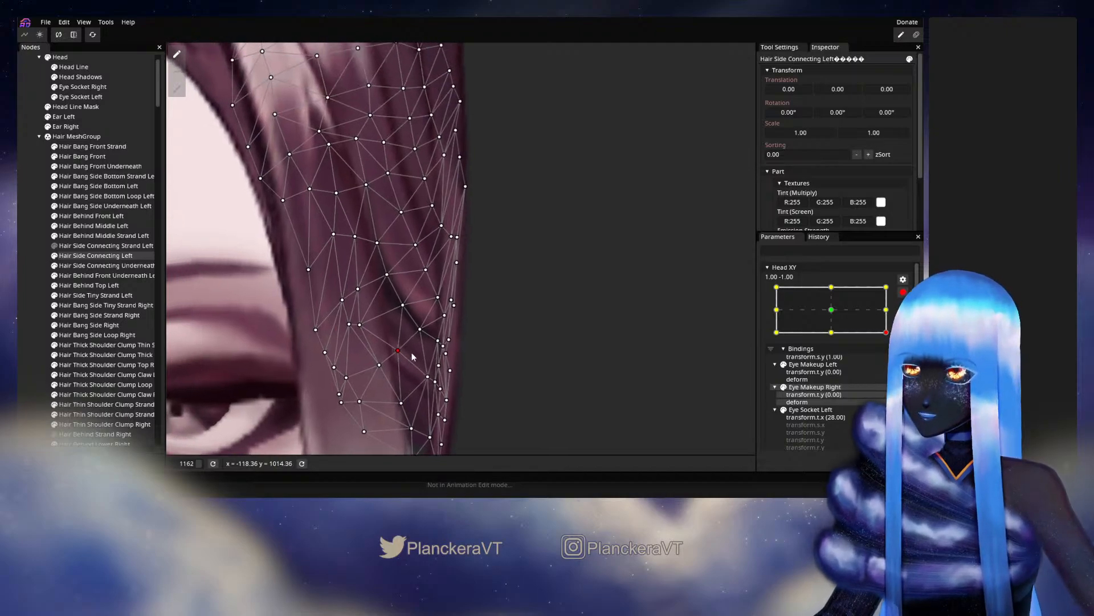
click(403, 305)
drag(404, 305, 401, 307)
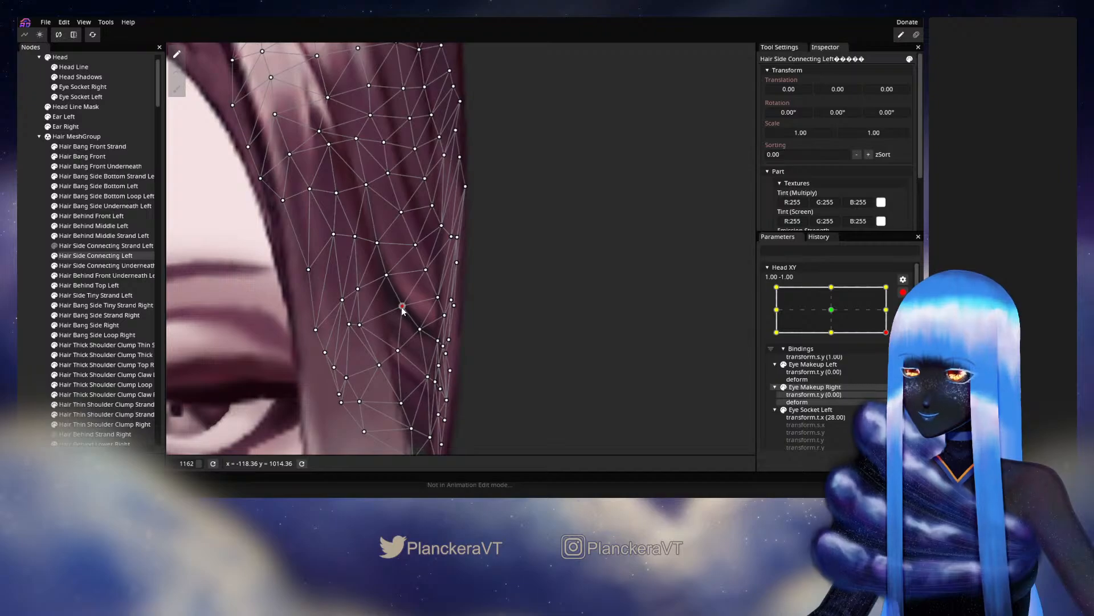
click(438, 296)
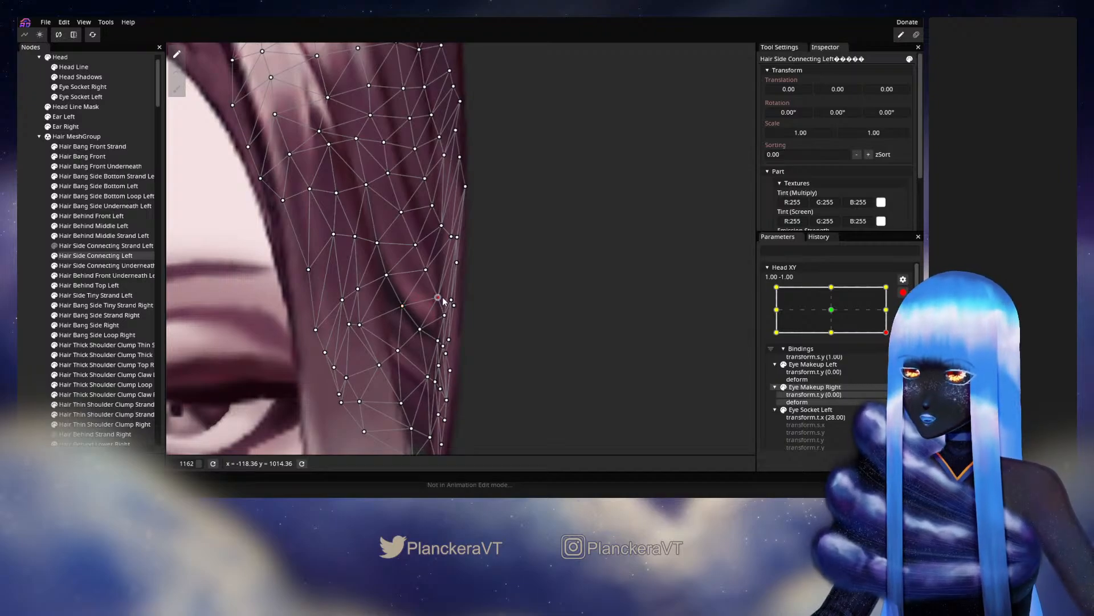
click(427, 269)
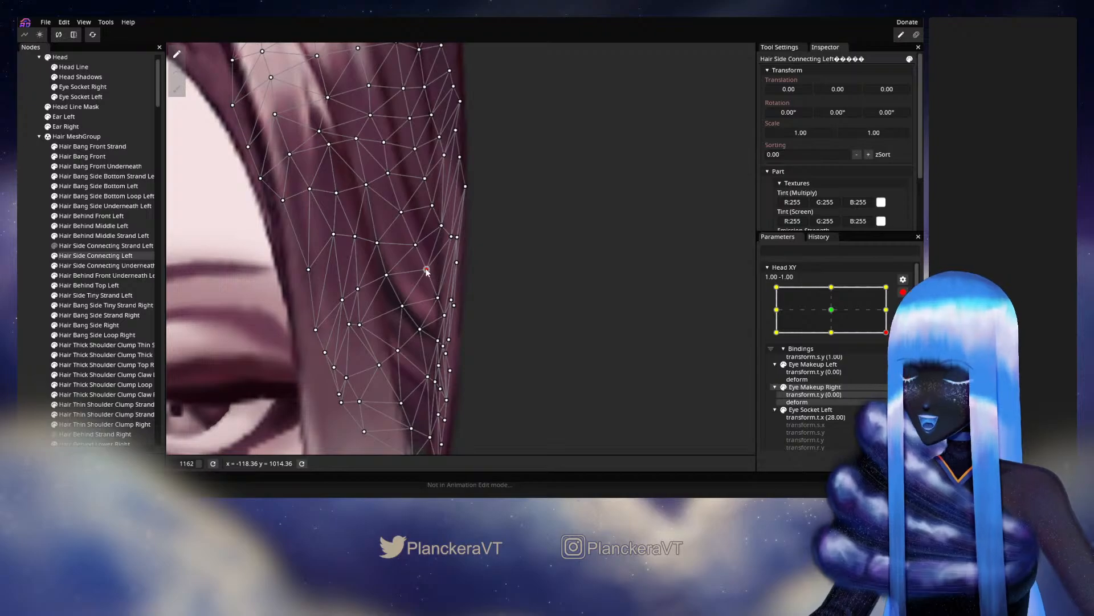
drag(429, 271, 444, 299)
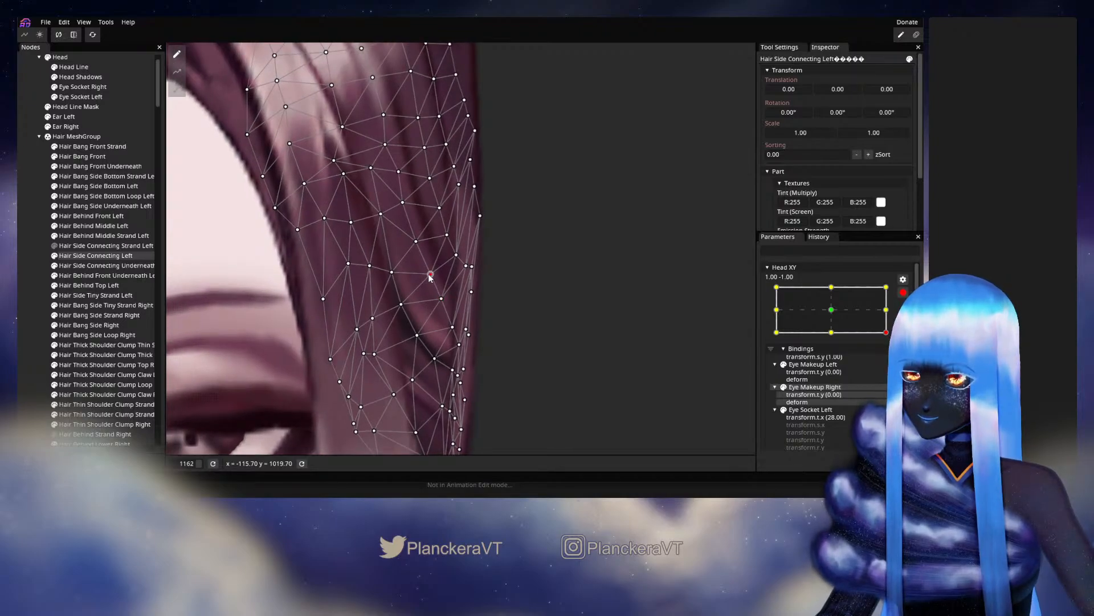
click(416, 242)
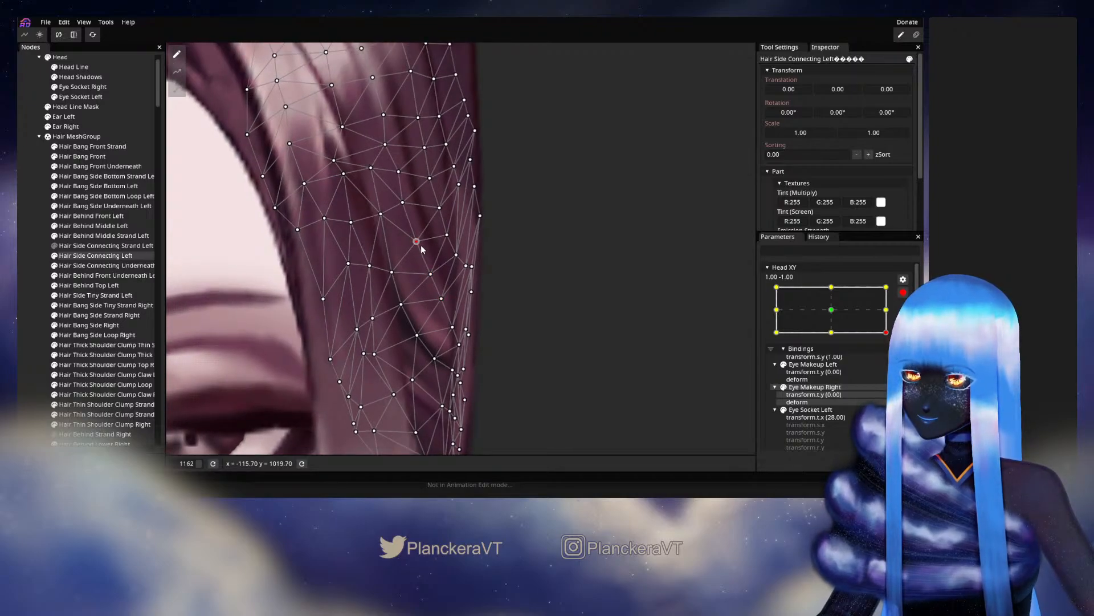
drag(422, 249, 437, 287)
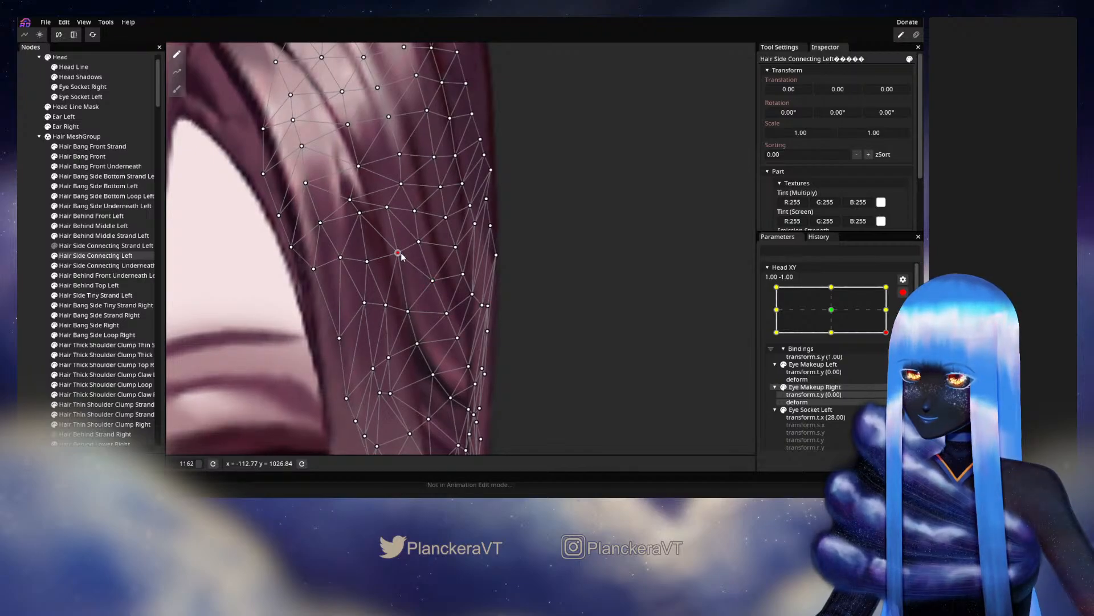
drag(400, 253, 399, 253)
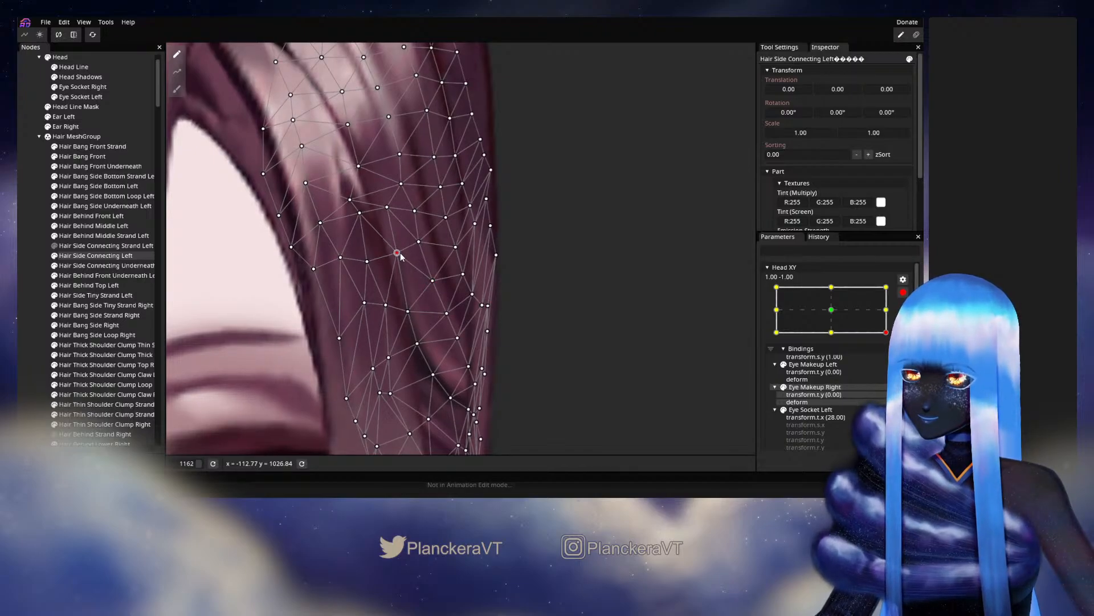
drag(422, 305, 399, 262)
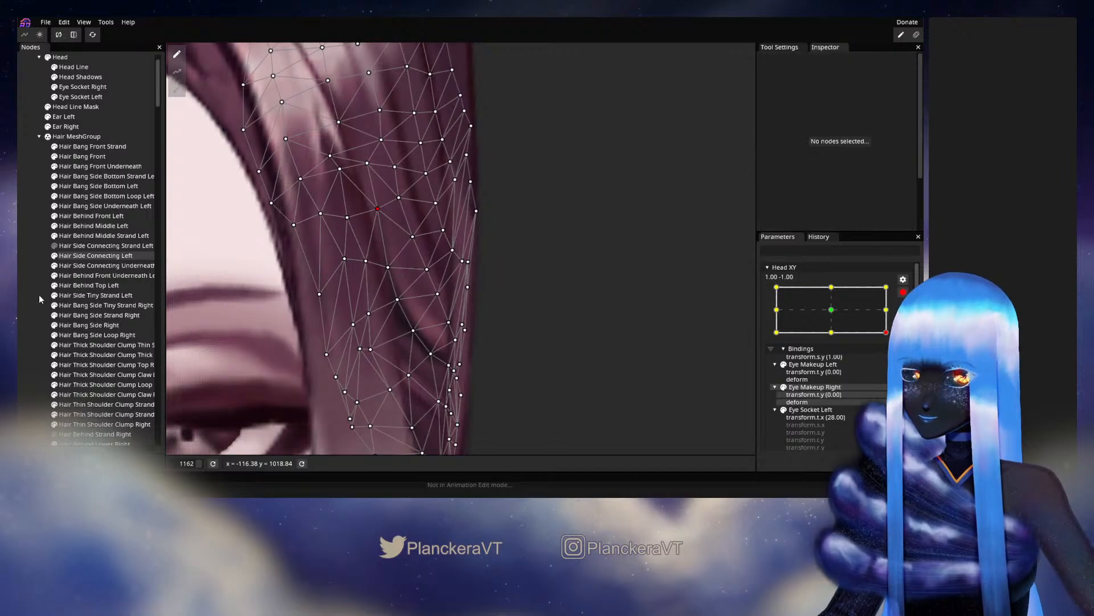
click(38, 296)
Reselect Hair Side Connecting Left, refine the vertices where the dark crease curves into the outer edge, and deselect the mesh
scroll(590, 351, down, 2)
scroll(590, 352, down, 1)
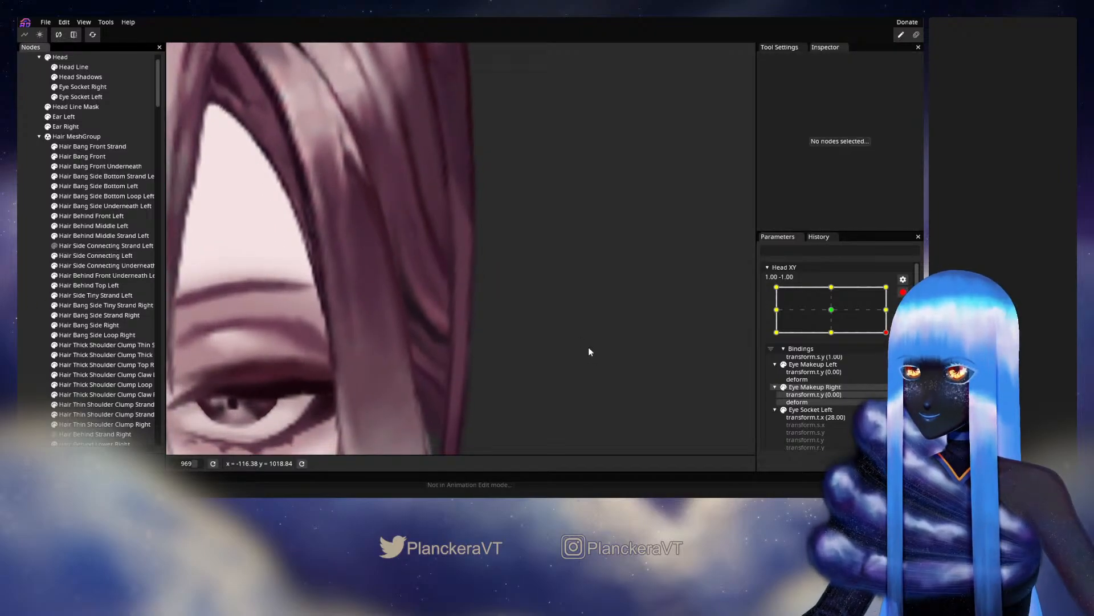
scroll(416, 345, up, 3)
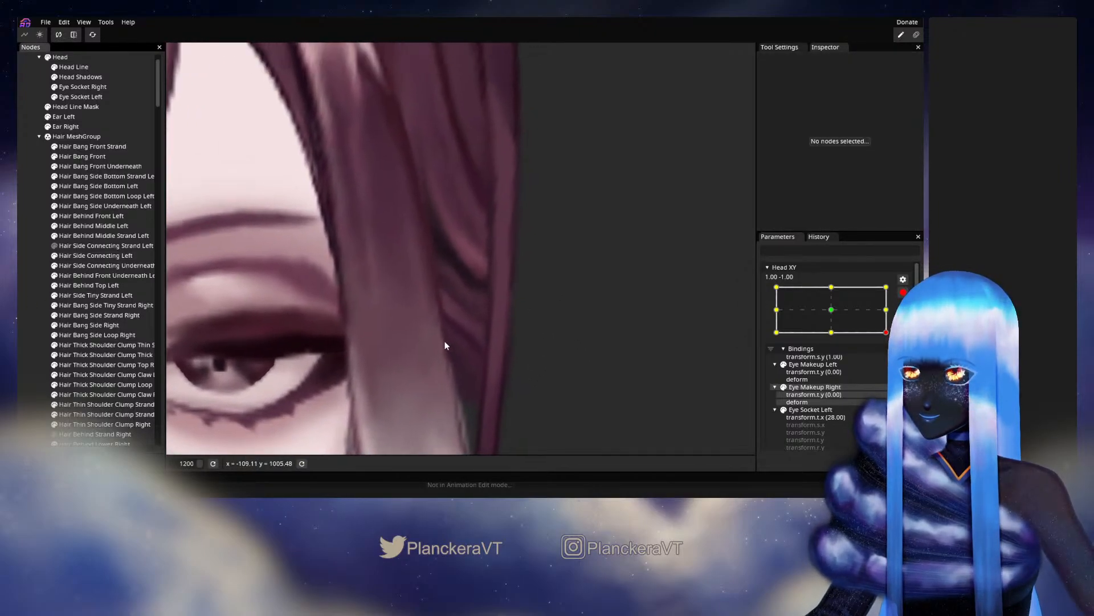
drag(474, 318, 457, 338)
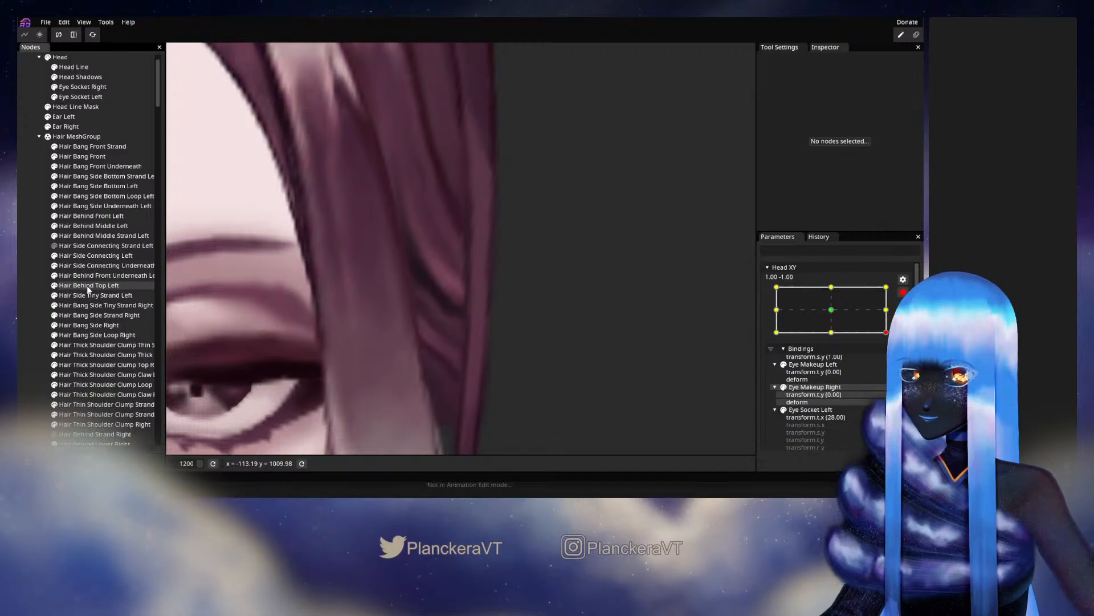
click(94, 255)
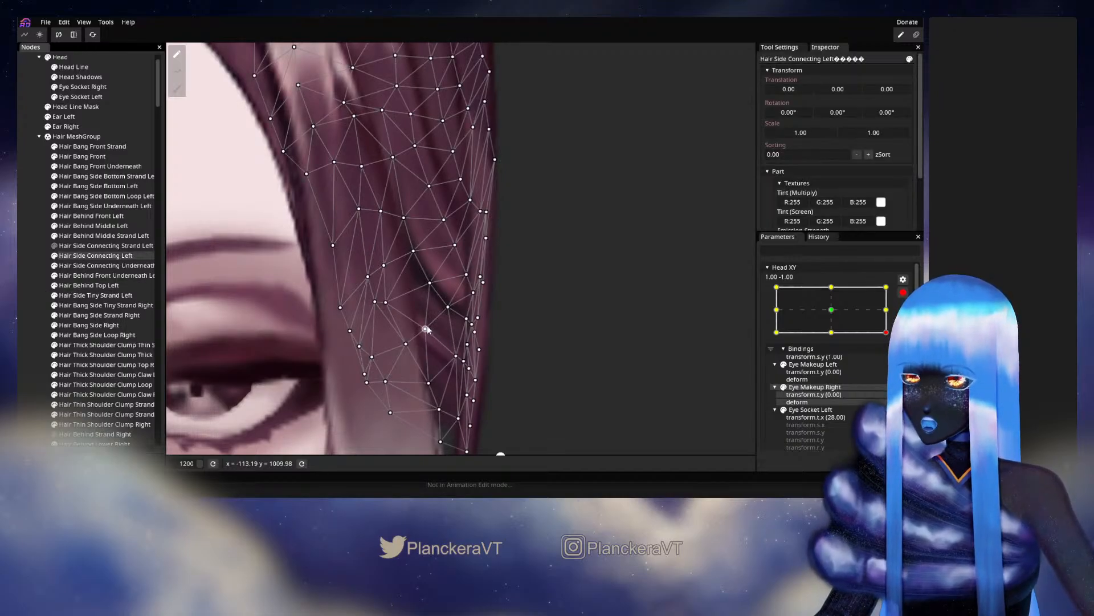
drag(430, 287, 403, 309)
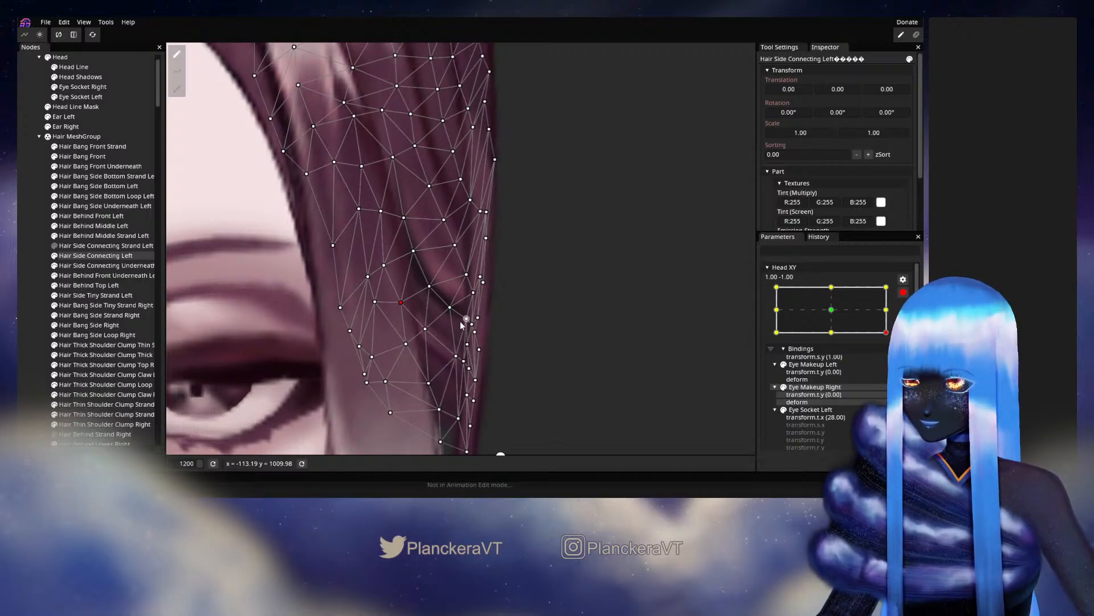
drag(466, 320, 468, 324)
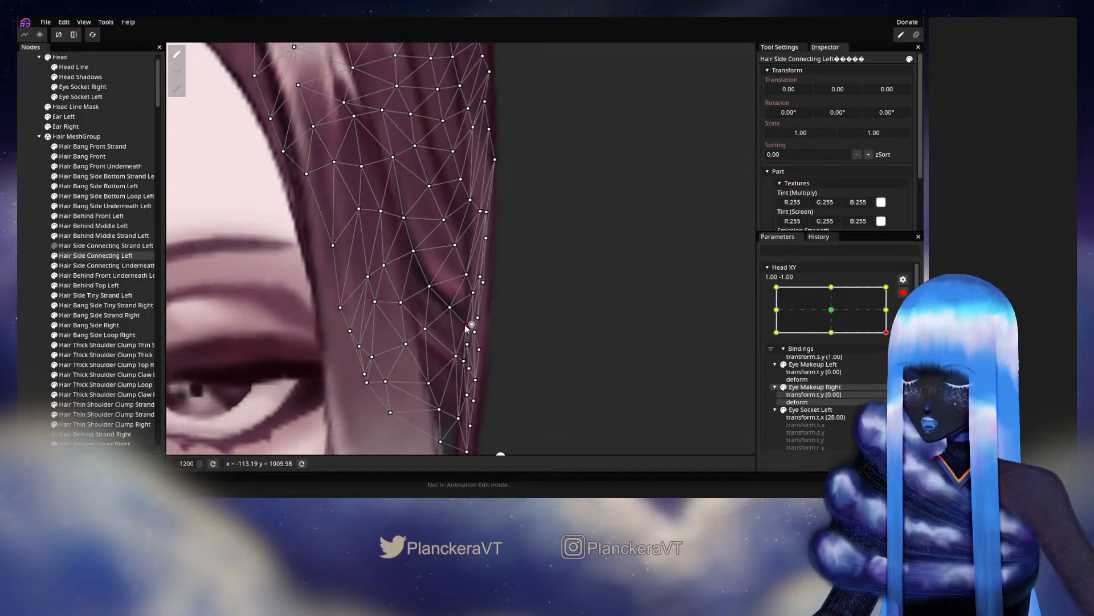
drag(466, 275, 450, 309)
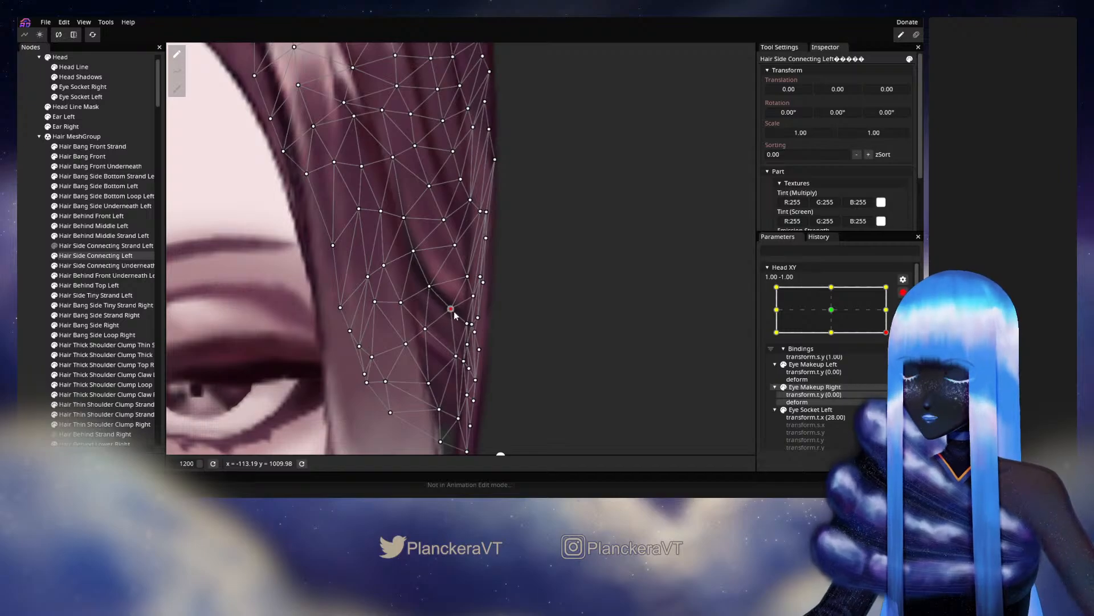
drag(435, 286, 399, 307)
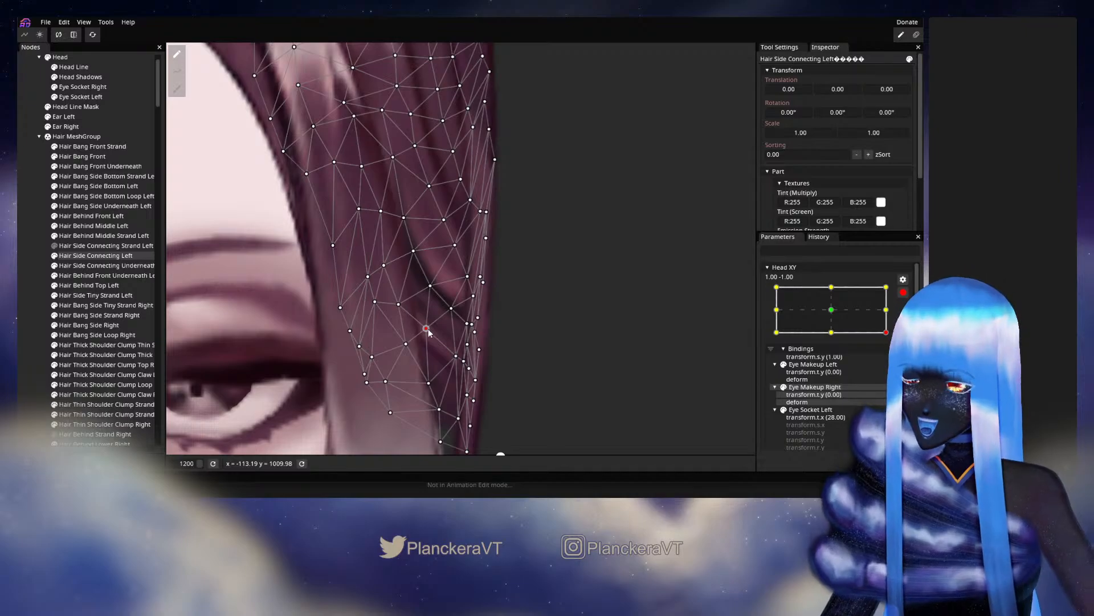
drag(497, 373, 494, 343)
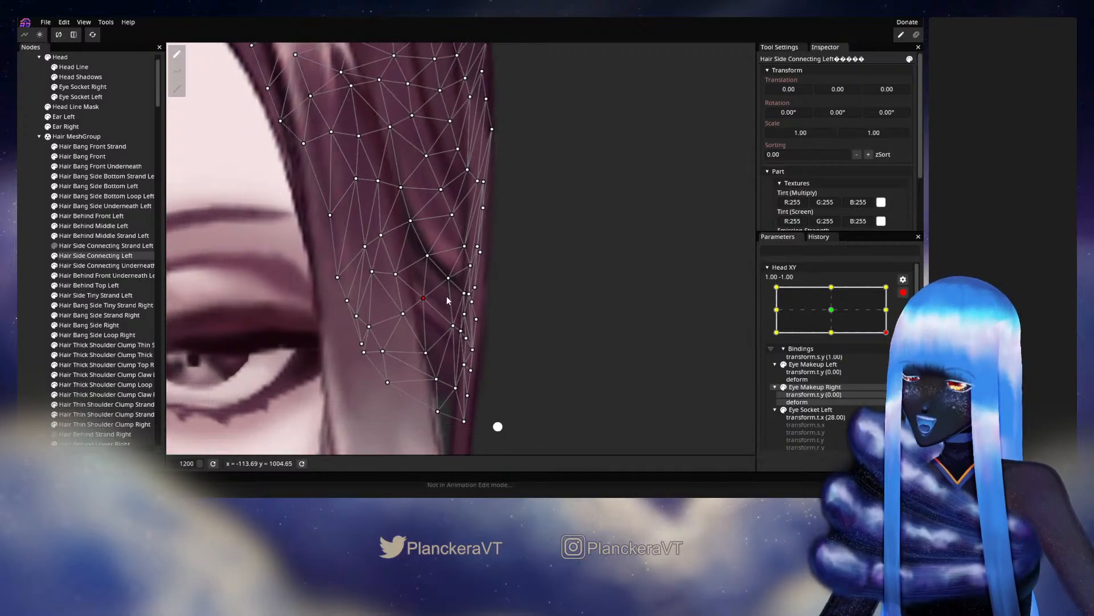
click(35, 289)
Reselect Hair Side Connecting Left, nudge the vertices at its lower tip and along the narrow outer edge above it, and deselect the mesh
scroll(621, 342, down, 2)
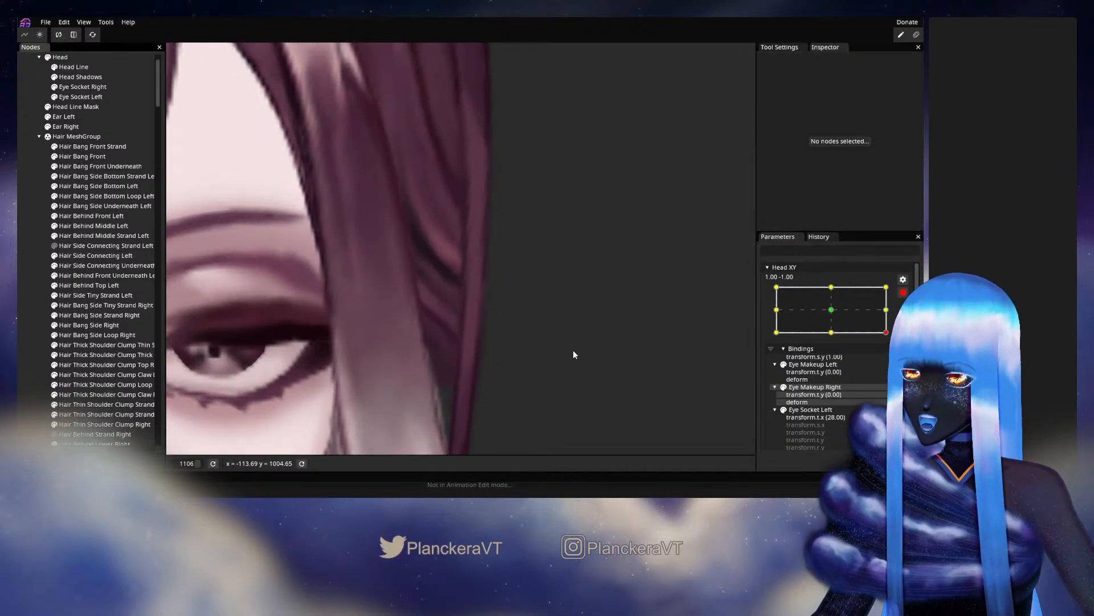
scroll(536, 344, up, 2)
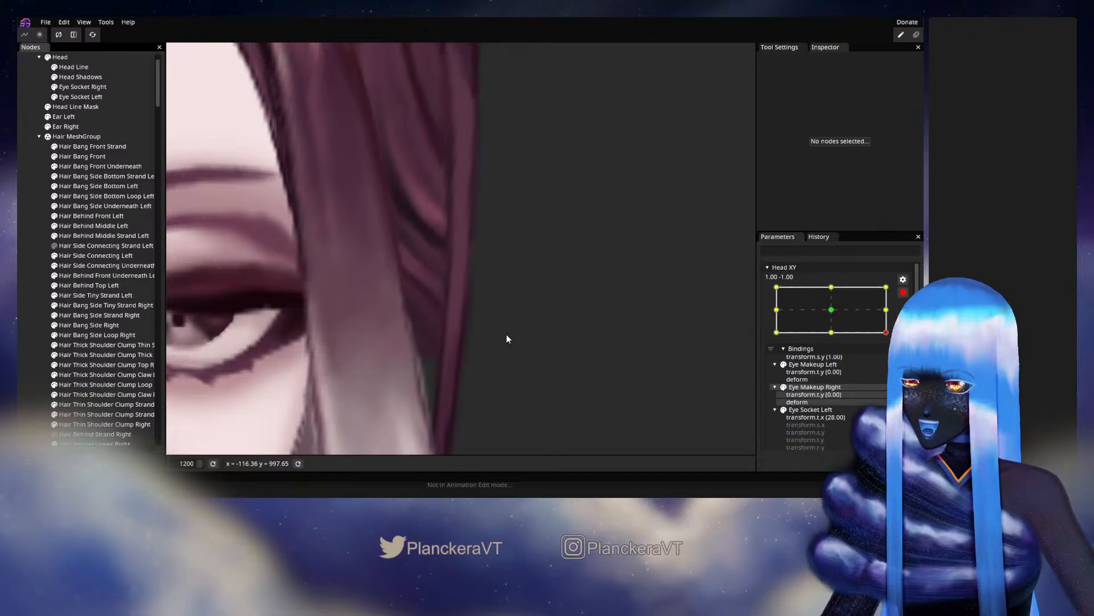
click(95, 256)
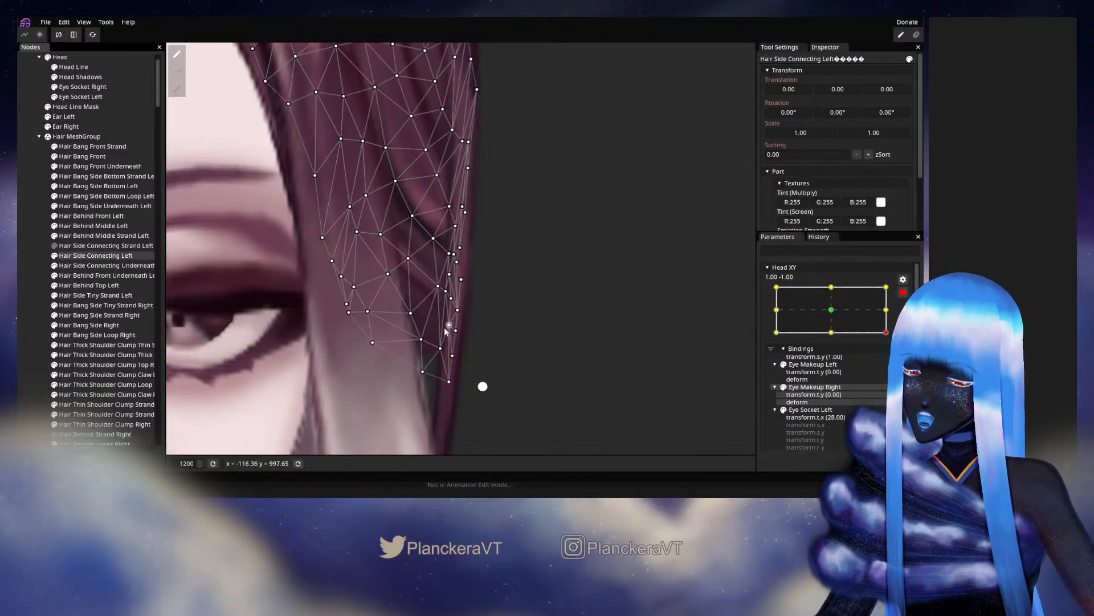
drag(442, 352, 447, 348)
drag(451, 293, 451, 294)
drag(430, 342, 431, 340)
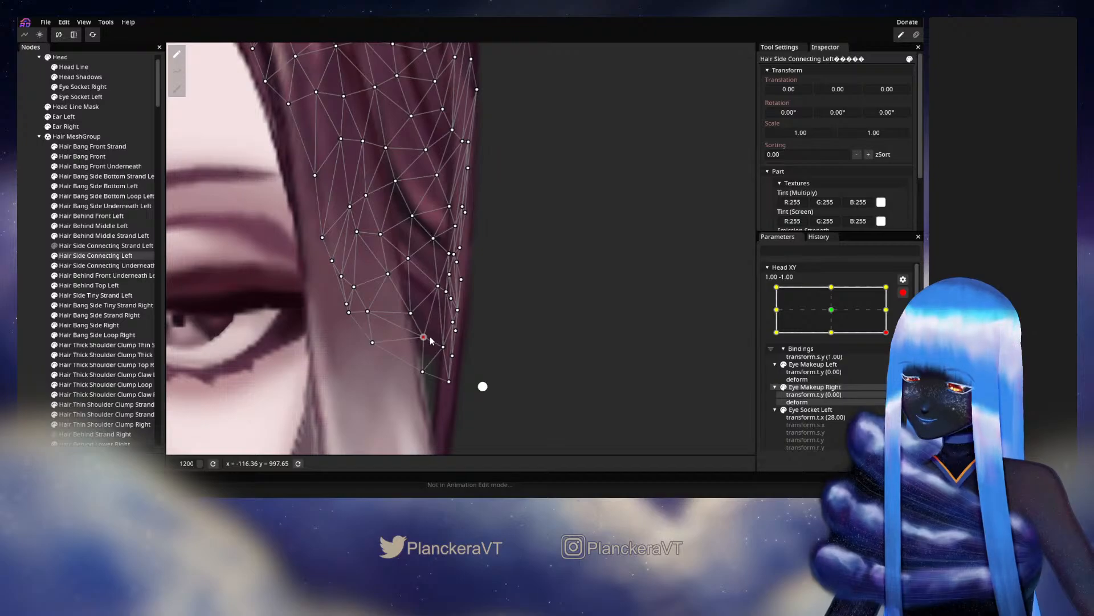
click(454, 325)
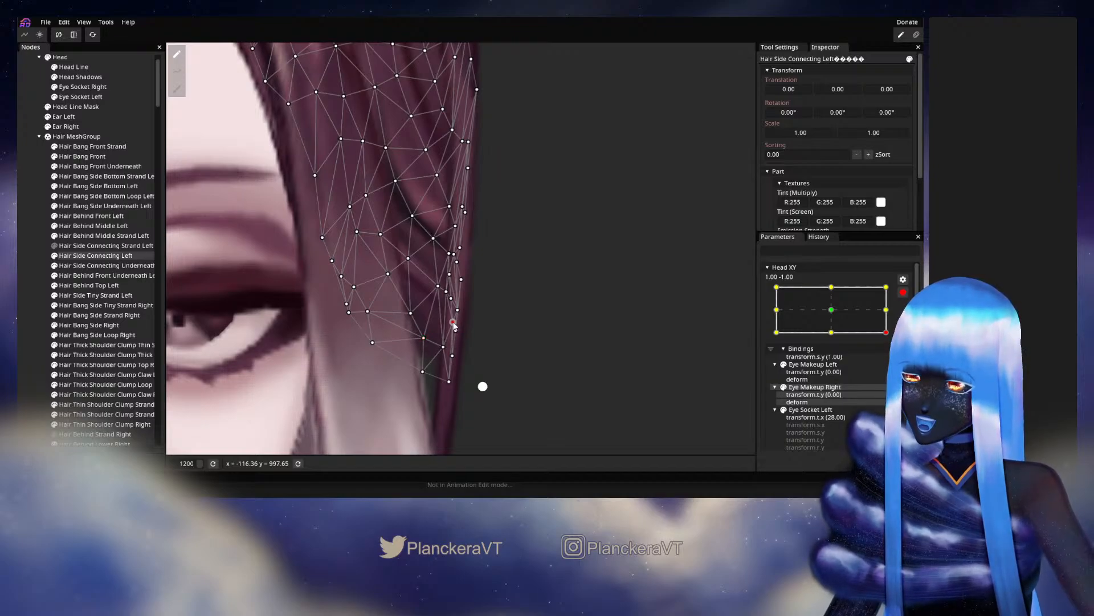
click(451, 281)
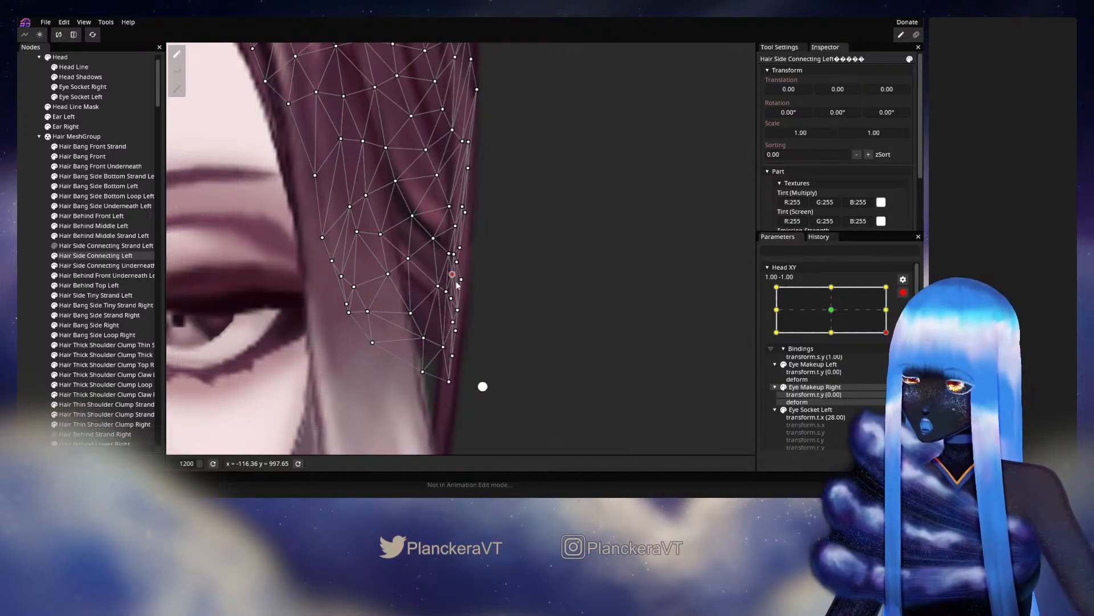
click(25, 292)
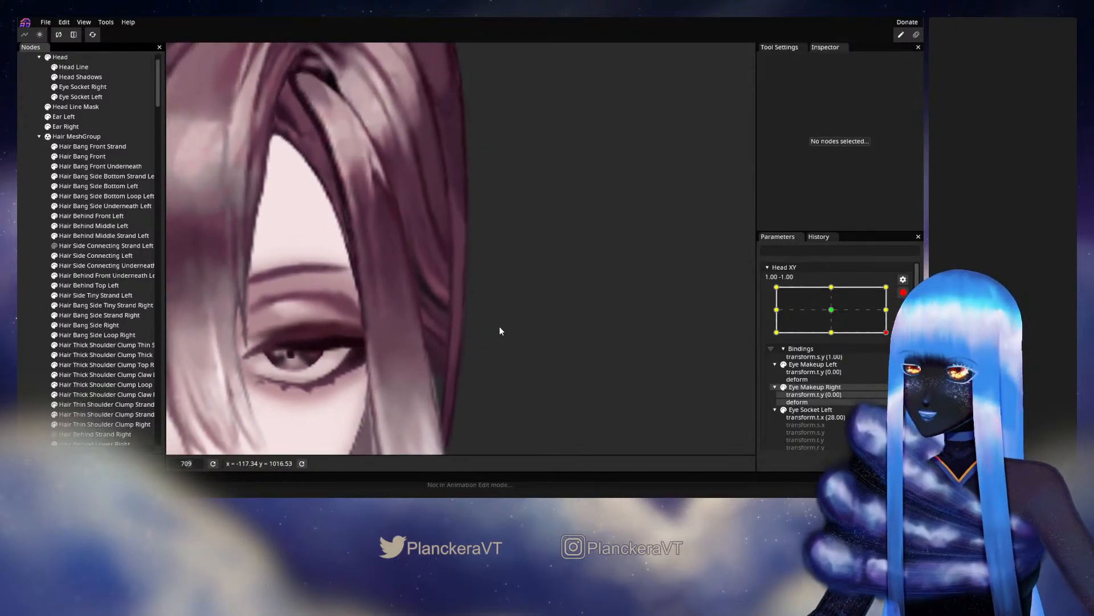
Reselect Hair Side Connecting Left, fine-tune the vertices along the middle of the dark crease and just inside it, and deselect the mesh
scroll(110, 318, up, 2)
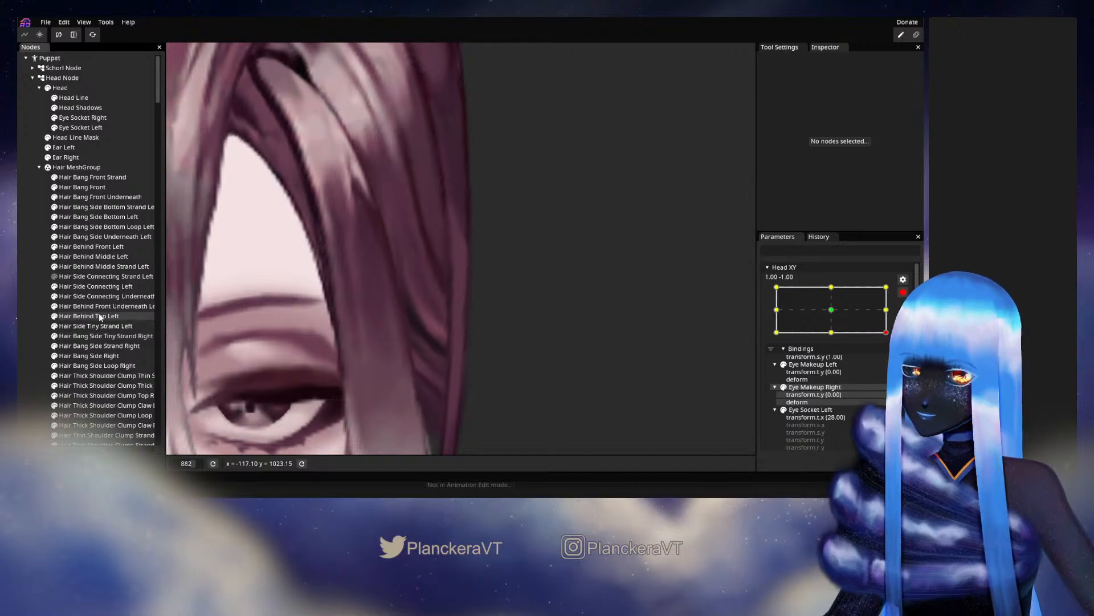
click(78, 285)
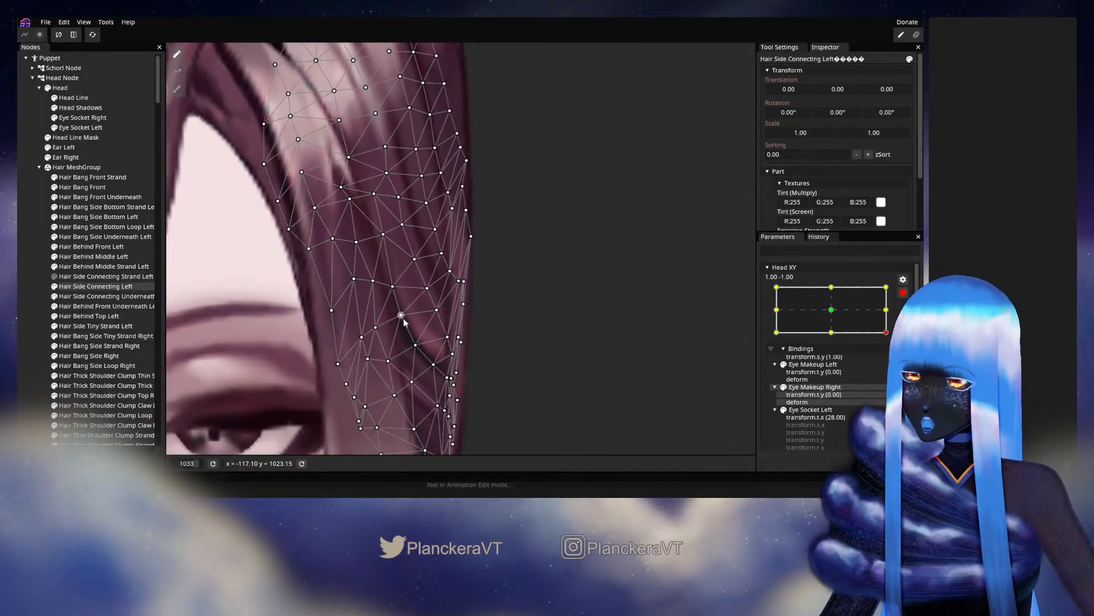
click(402, 325)
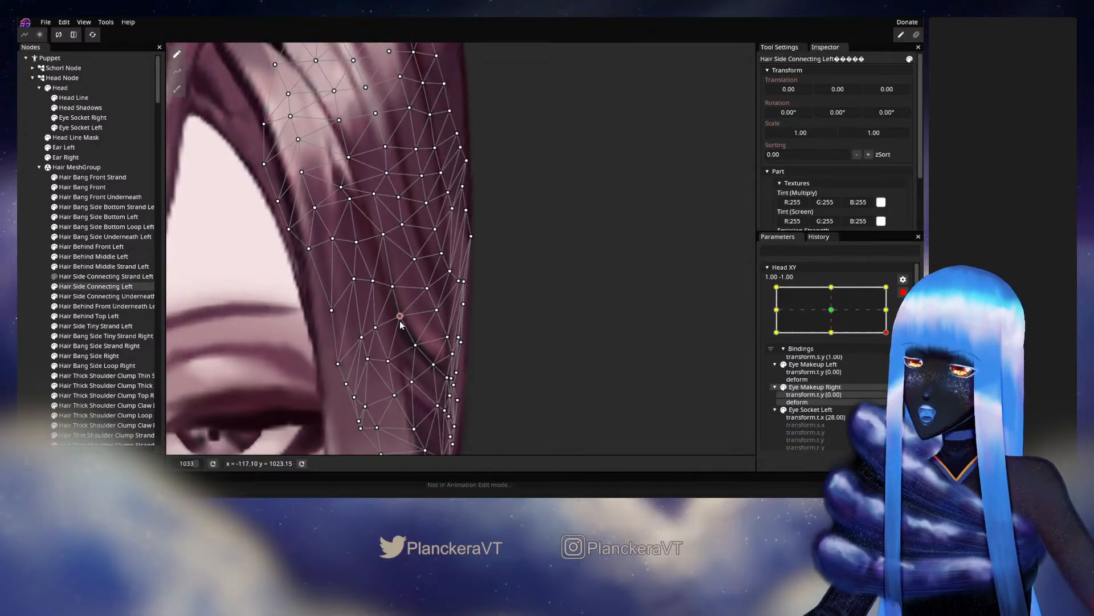
click(416, 344)
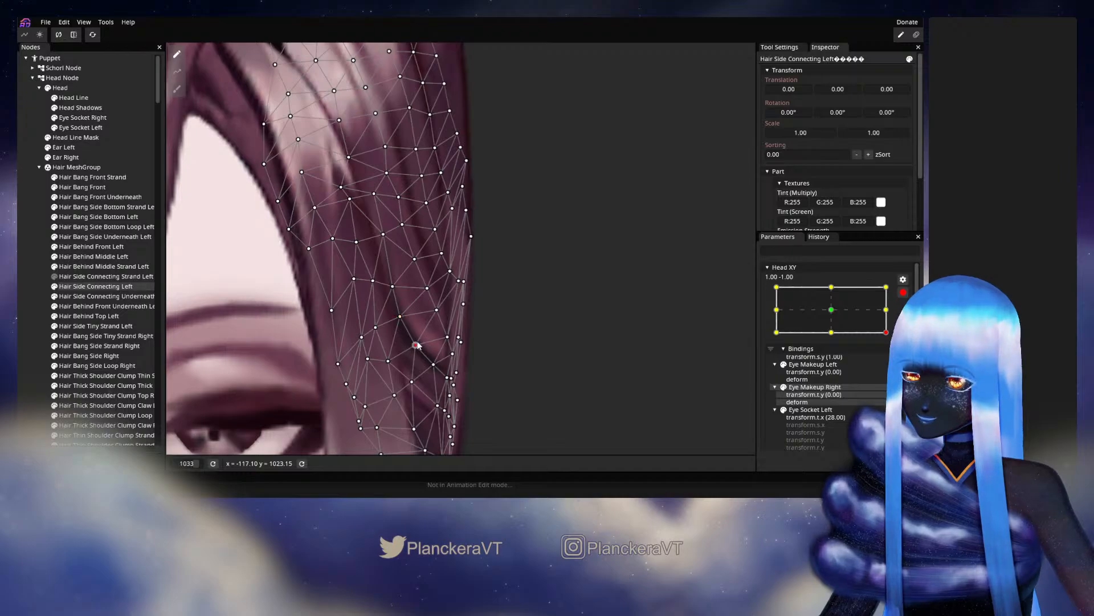
click(370, 279)
click(30, 312)
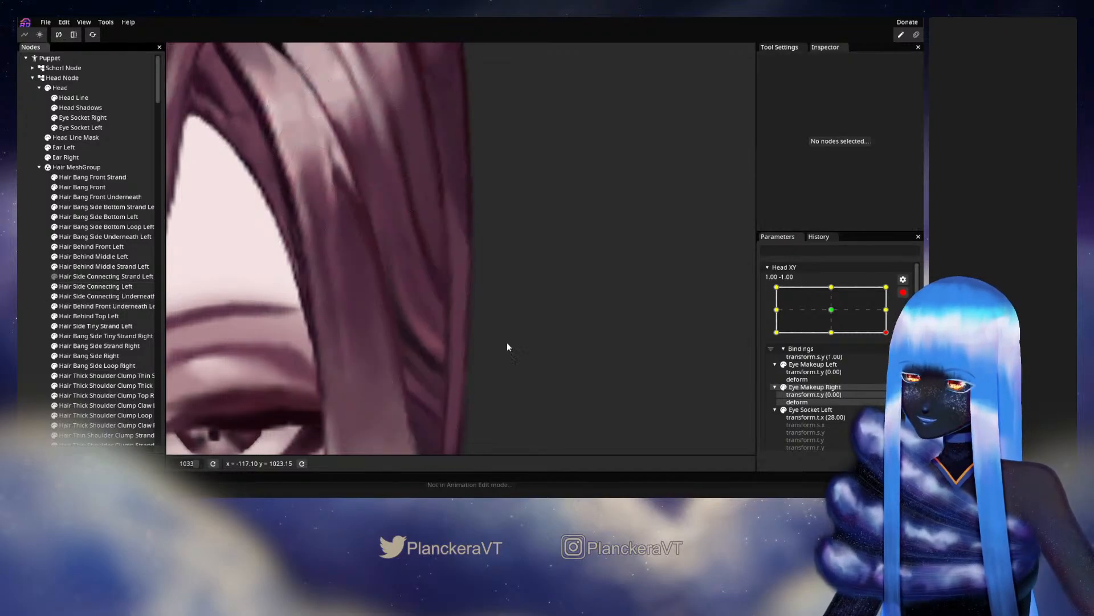
Leave Head XY keypoint editing to check the whole head at the corner pose, and resume editing at 1.00, -1.00
scroll(590, 361, down, 3)
scroll(592, 365, down, 5)
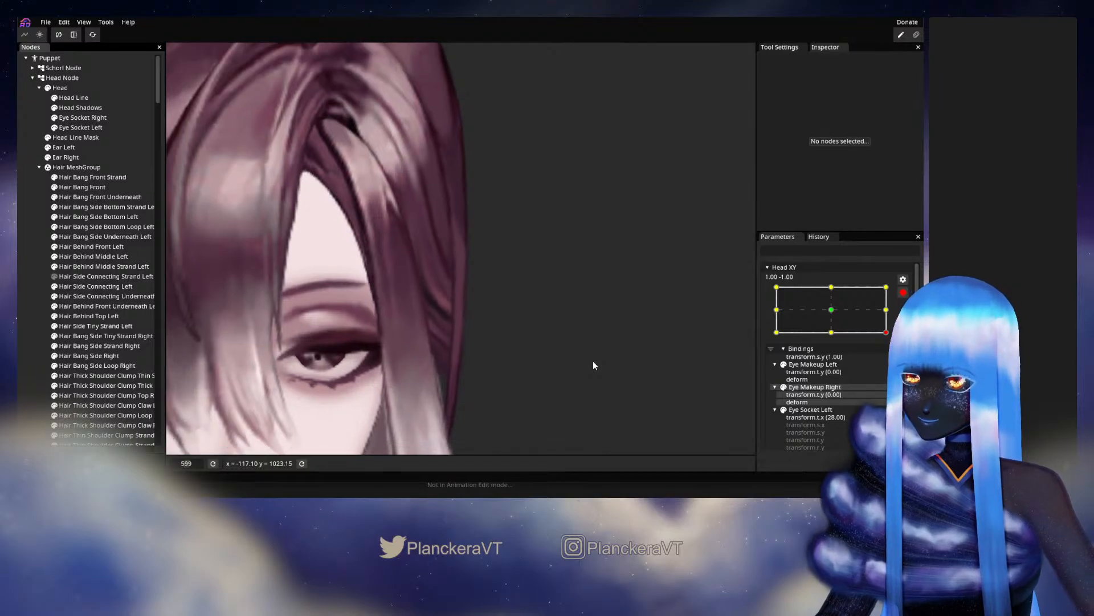
scroll(597, 358, down, 4)
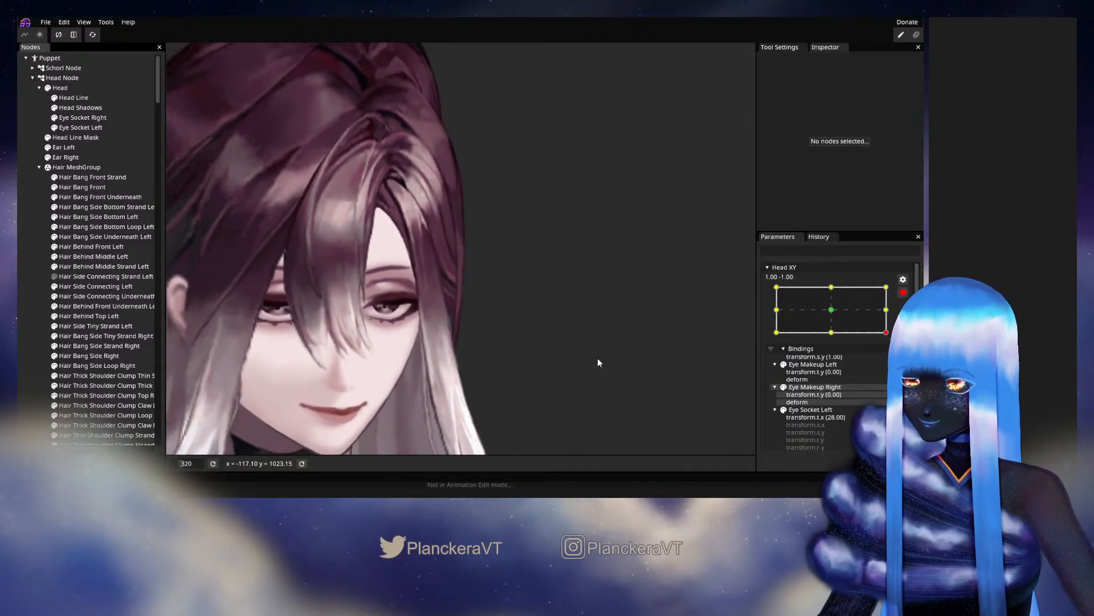
click(903, 292)
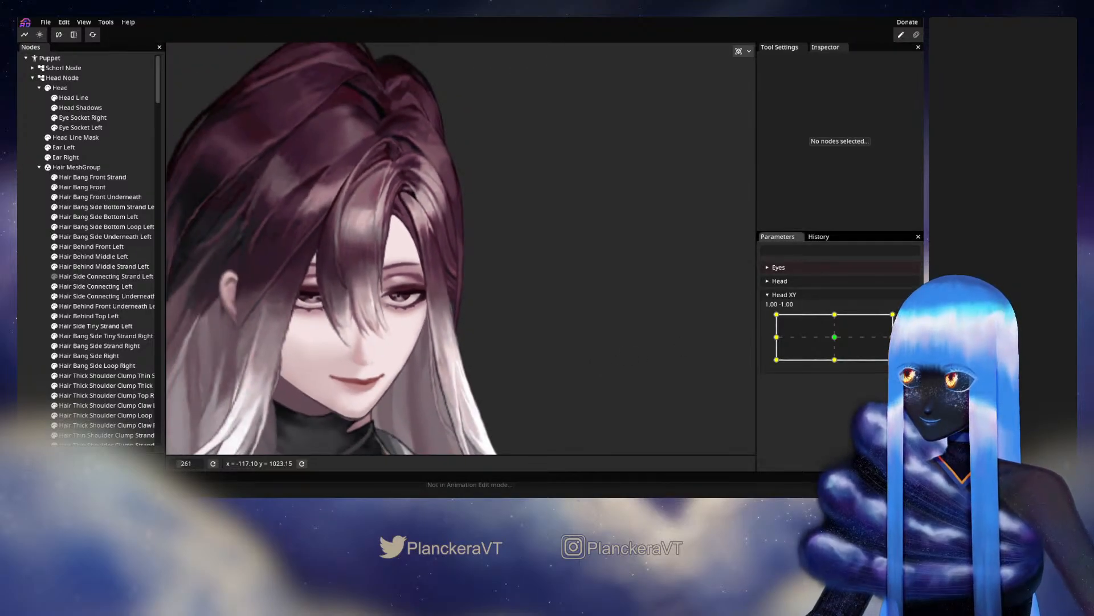
mouse_move(893, 360)
mouse_down()
mouse_move(892, 337)
mouse_move(893, 360)
mouse_up()
click(909, 319)
Reselect Hair Side Connecting Left and shift the vertices inside the crease's lower bend inward toward the face
scroll(409, 354, up, 8)
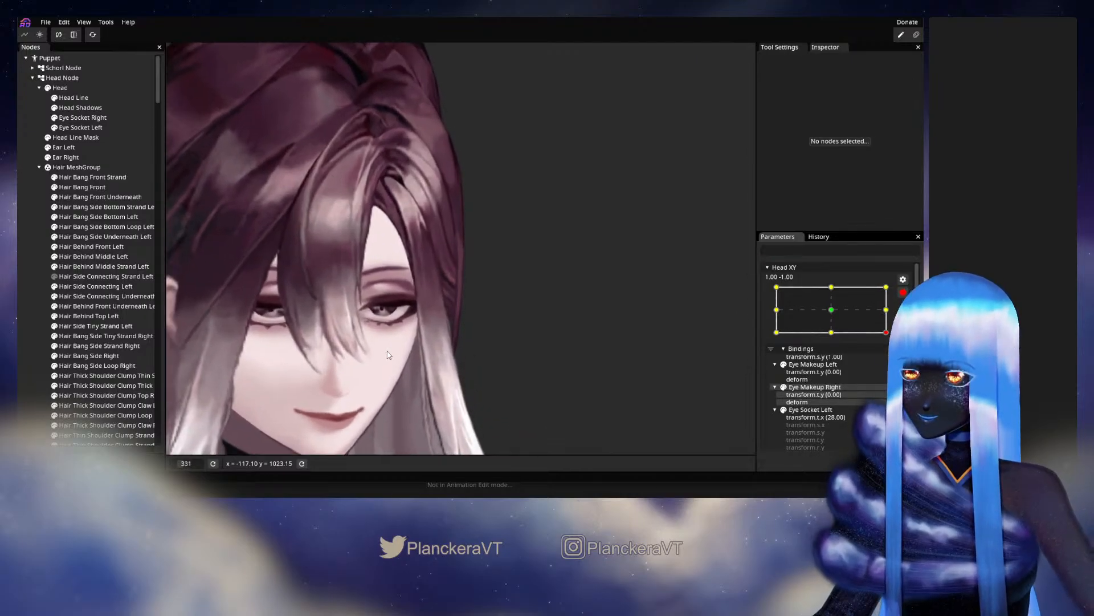
scroll(408, 354, up, 9)
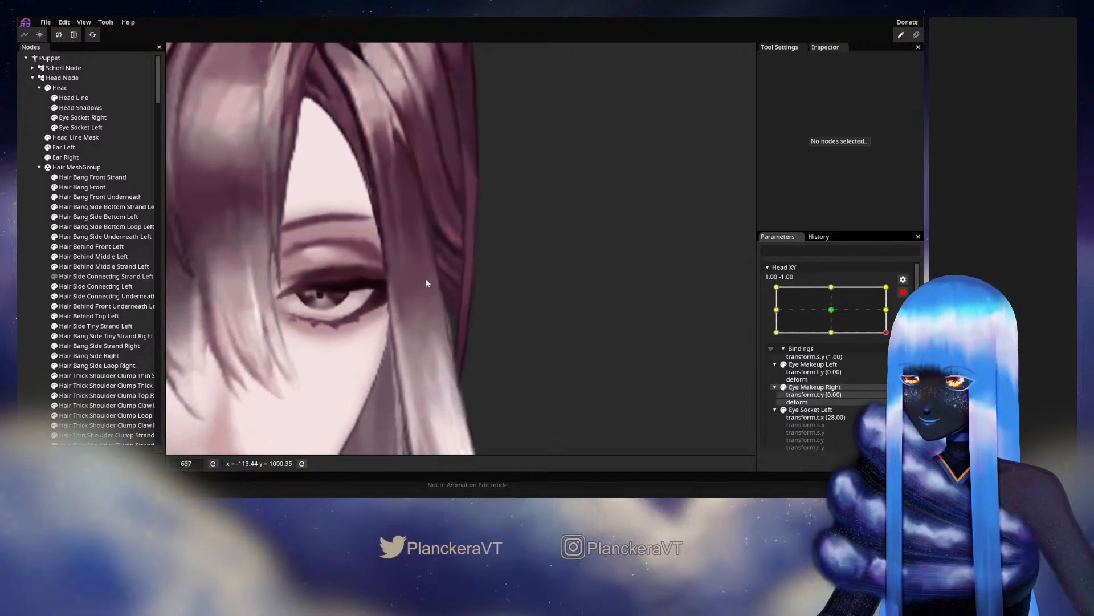
scroll(422, 325, up, 3)
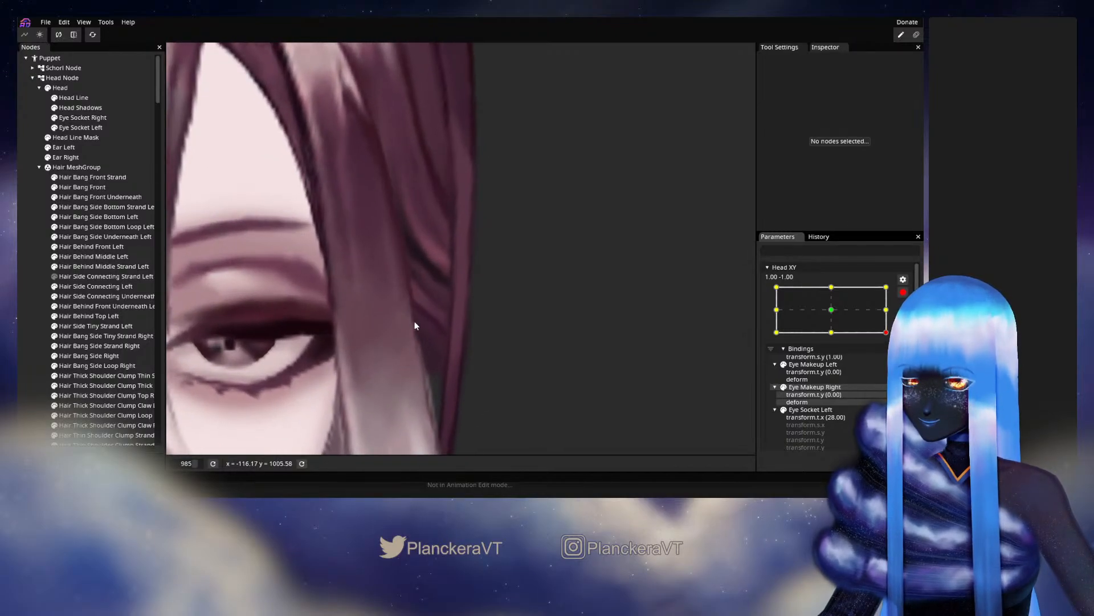
click(92, 286)
scroll(378, 354, up, 1)
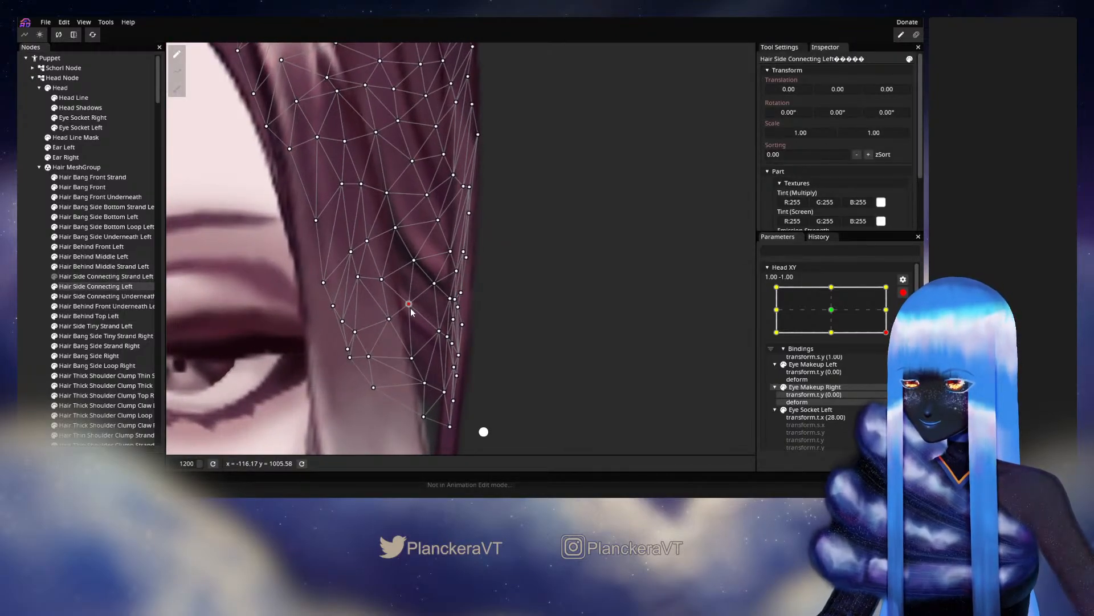
drag(380, 281, 356, 288)
drag(366, 244, 358, 246)
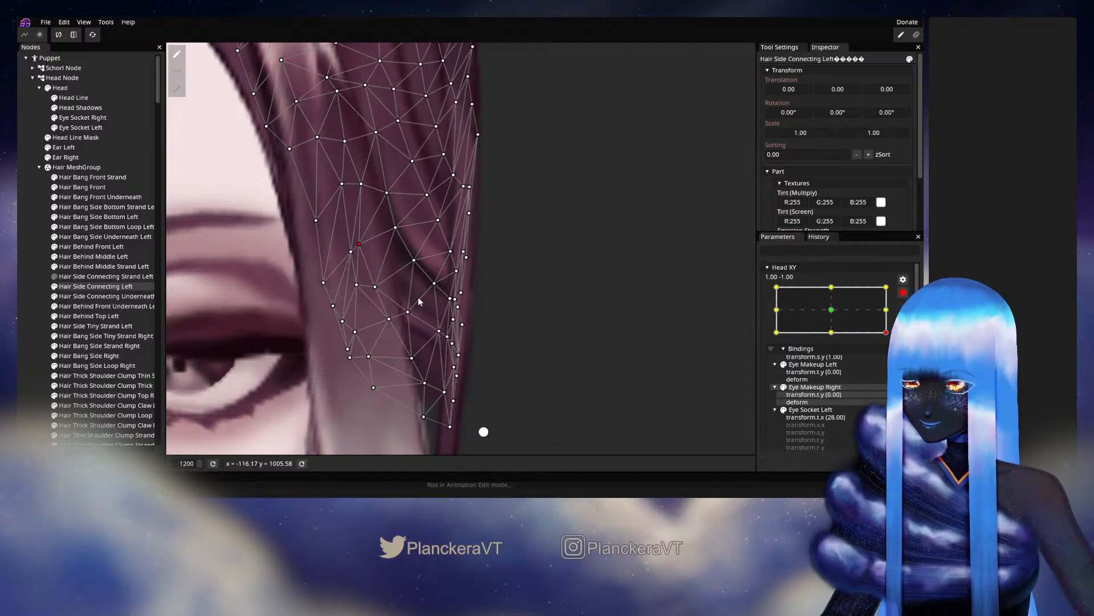
Lower the Hair Side Connecting Left vertices beneath the crease's lower bend and adjust those near the outer edge and bottom tip
drag(409, 314, 408, 318)
drag(414, 360, 412, 367)
drag(391, 322, 454, 343)
click(439, 333)
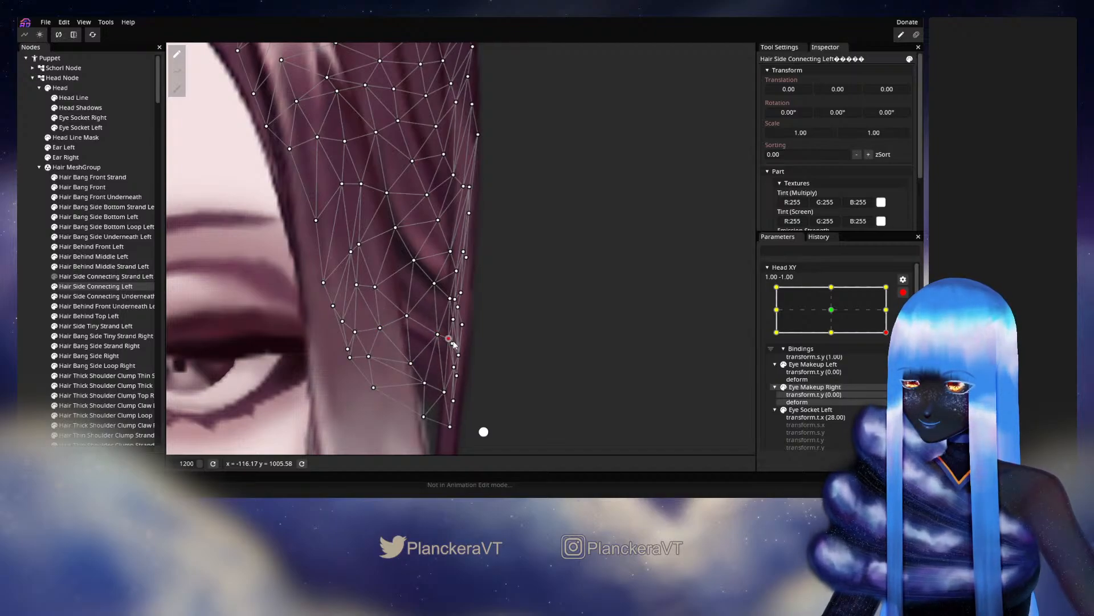
drag(449, 395, 451, 398)
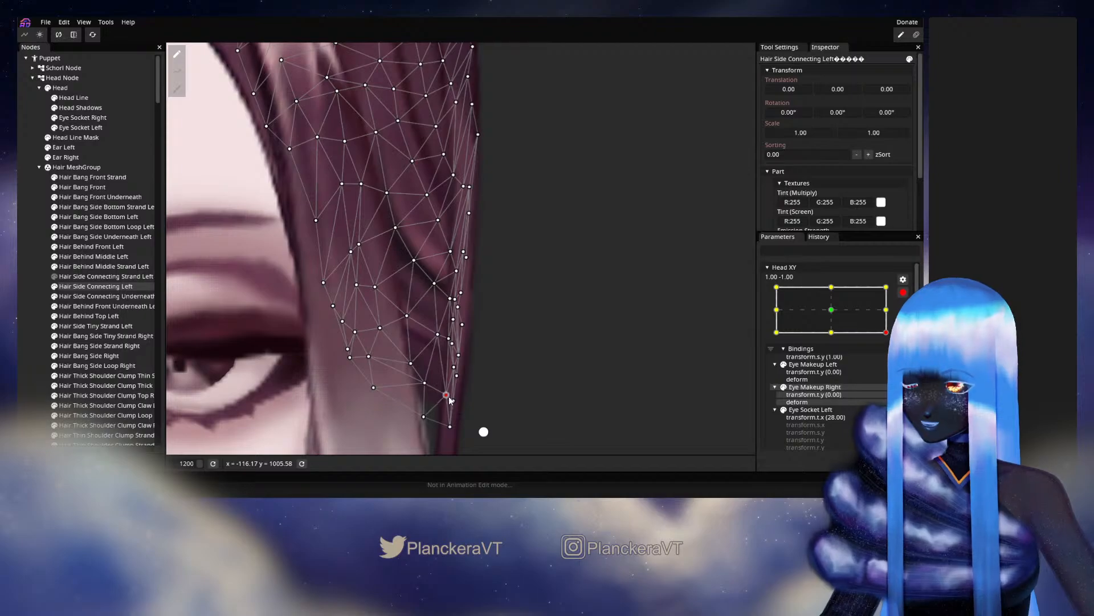
Nudge the lower outer edge of Hair Side Connecting Left with the Circle Brush at size 23.00, and deselect the mesh
drag(386, 293, 373, 241)
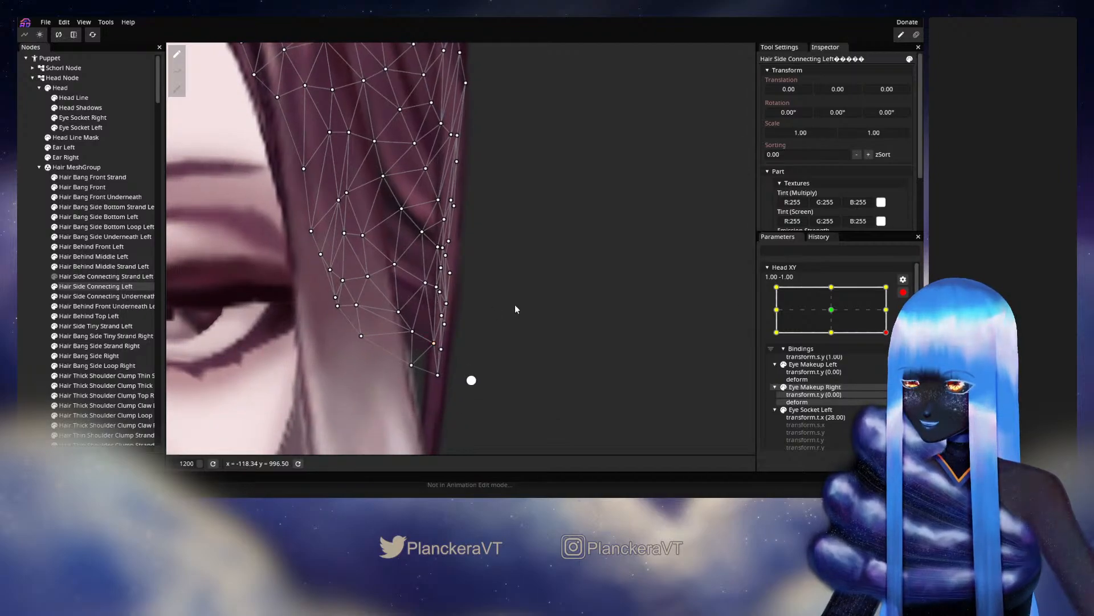
click(176, 88)
mouse_move(544, 318)
mouse_down()
mouse_move(552, 355)
mouse_move(577, 337)
mouse_move(553, 347)
mouse_move(533, 334)
mouse_up()
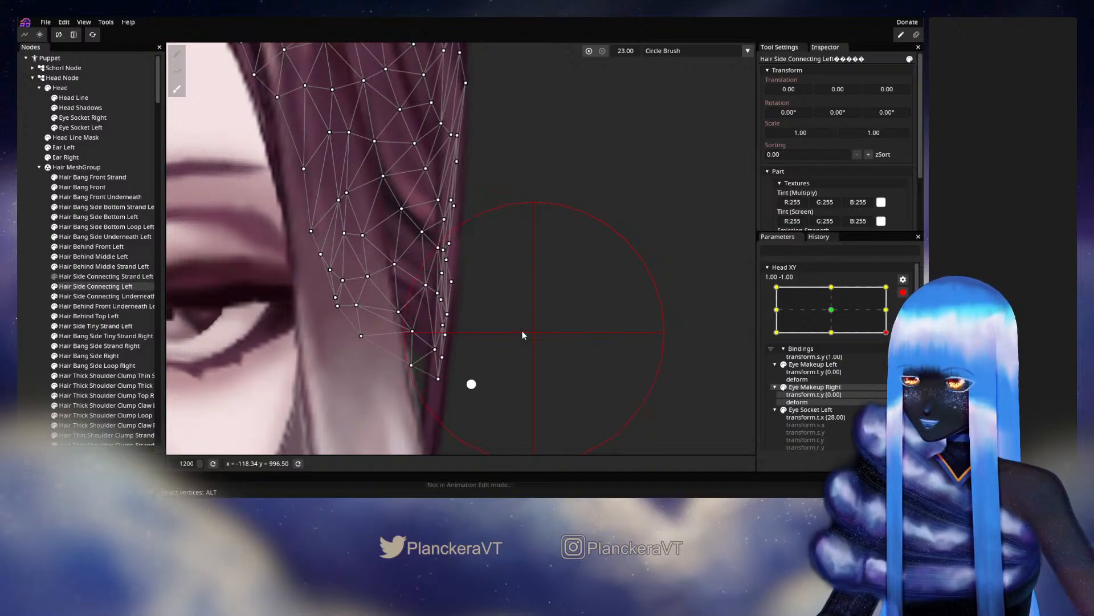
click(21, 294)
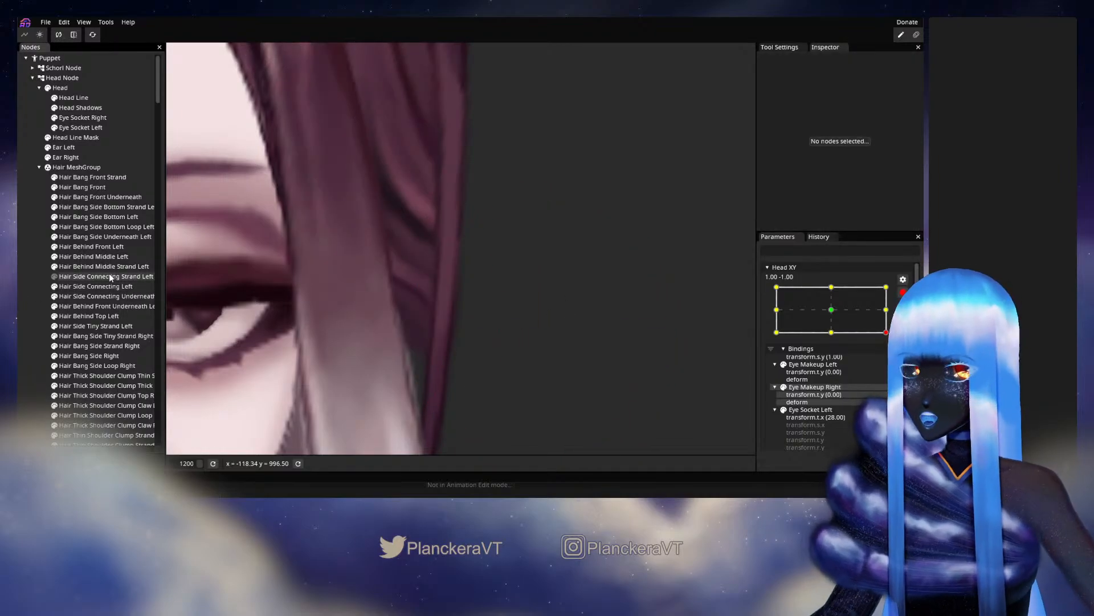
Reselect Hair Side Connecting Left, move two vertices in the lighter inner section slightly down and toward the face, and deselect the mesh
click(93, 288)
scroll(425, 295, down, 1)
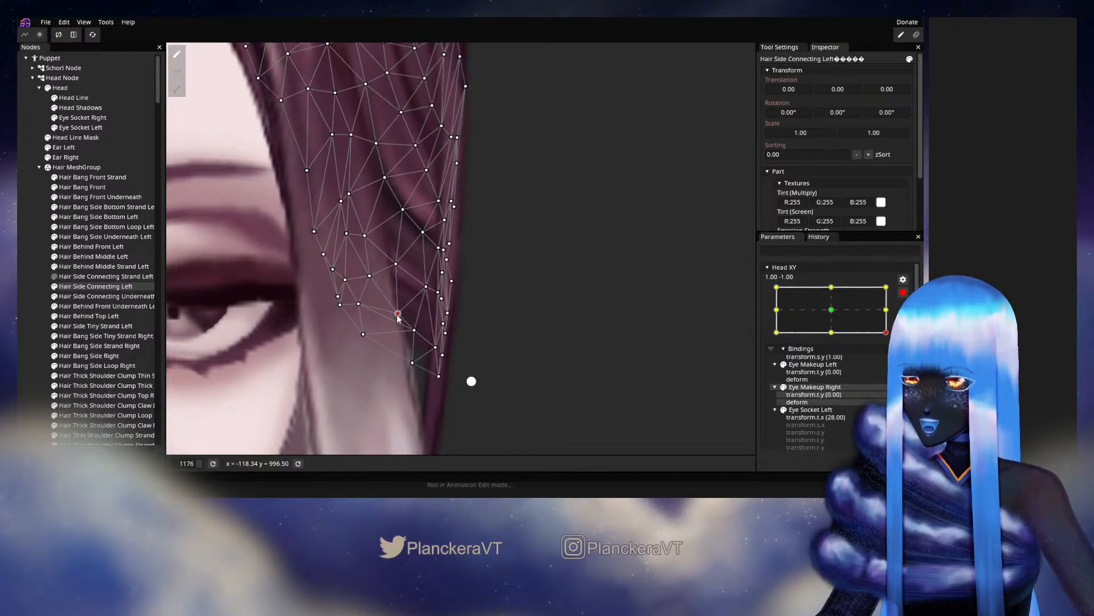
drag(365, 279, 362, 283)
drag(363, 238, 357, 248)
click(32, 262)
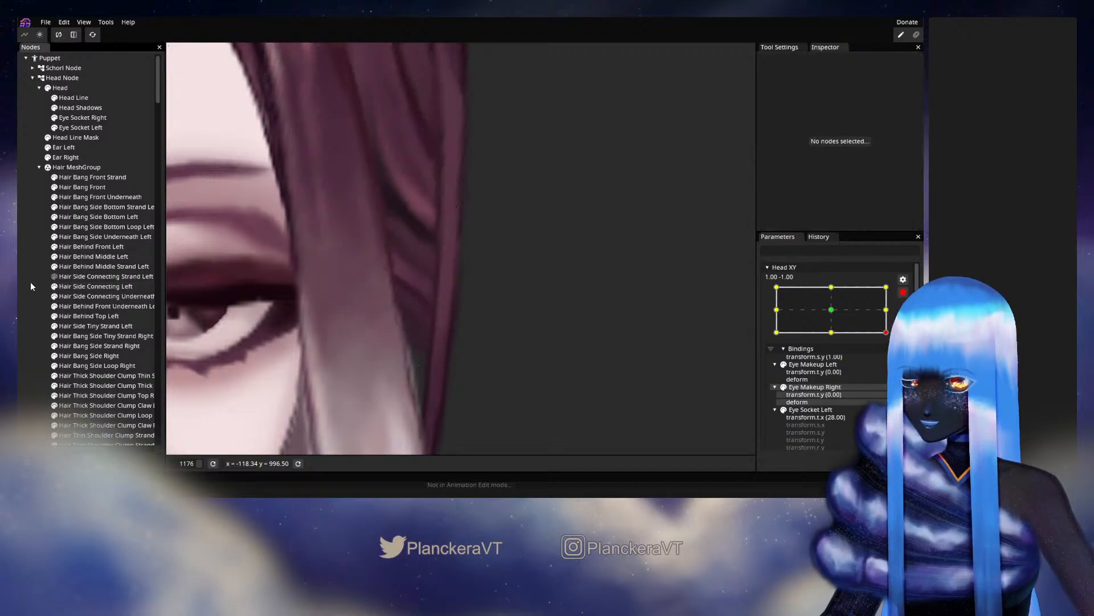
Refine the Hair Side Connecting Left vertices between the lighter inner section and the outer edge below the crease, checking the strand with the mesh deselected
scroll(488, 340, down, 2)
scroll(491, 326, down, 2)
scroll(491, 328, down, 4)
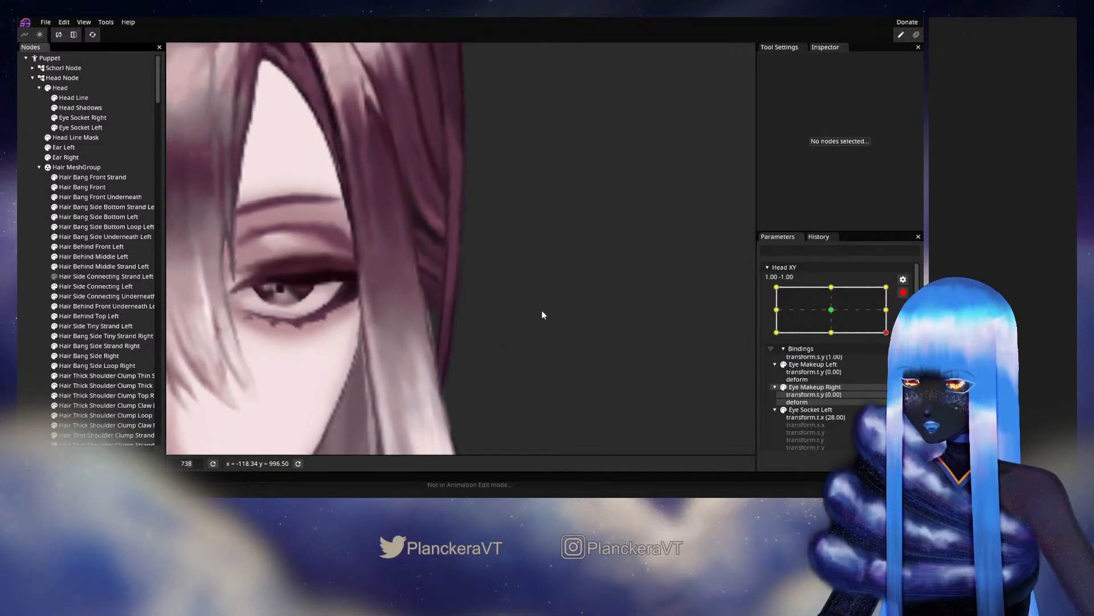
scroll(391, 280, up, 3)
scroll(399, 283, up, 4)
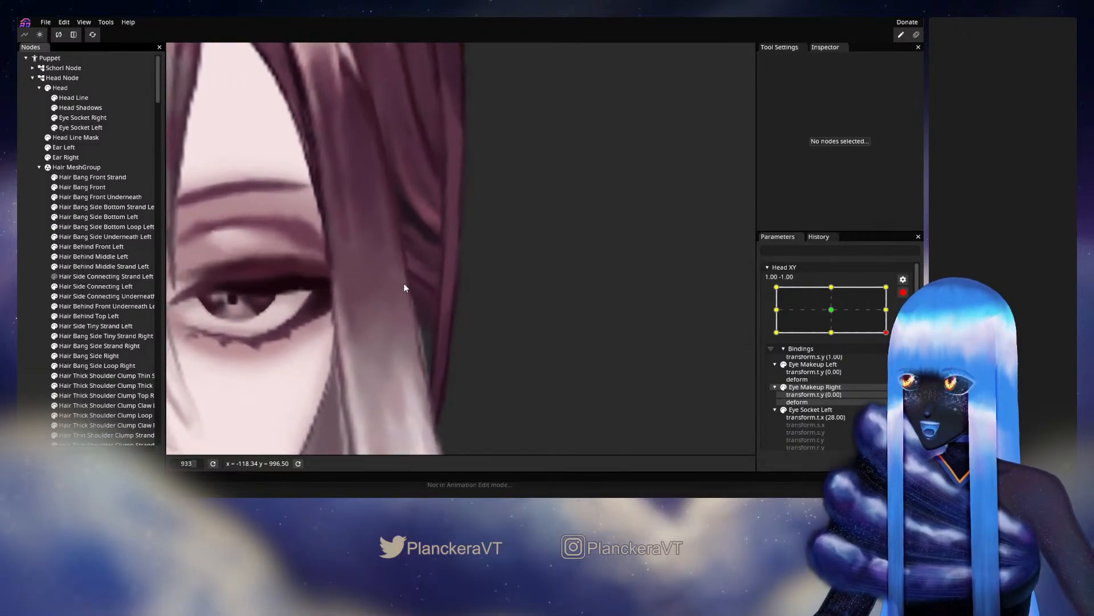
click(94, 285)
scroll(416, 264, up, 1)
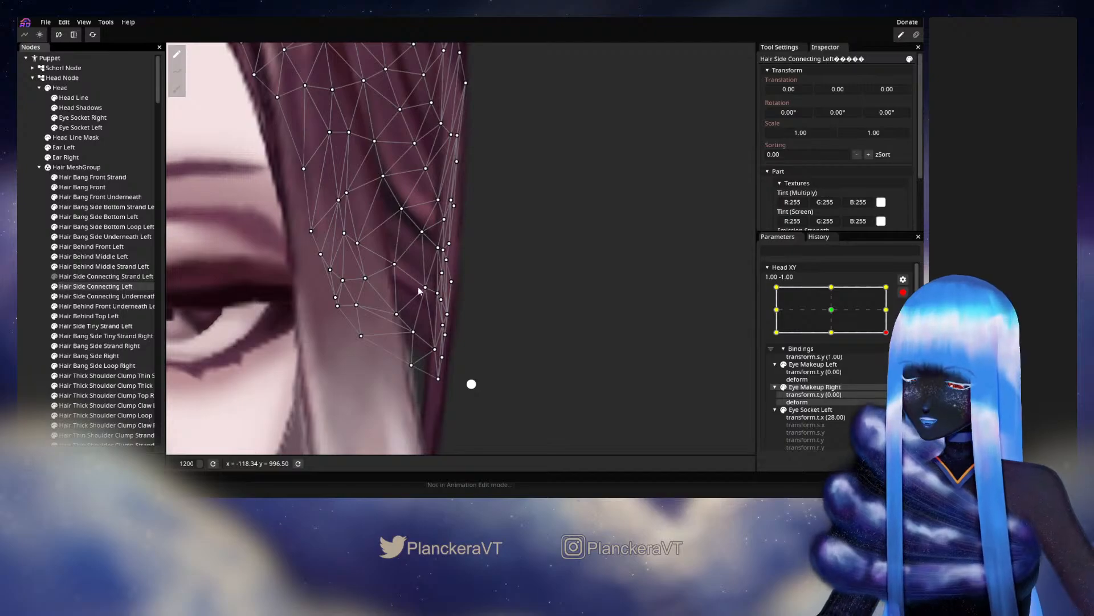
click(425, 287)
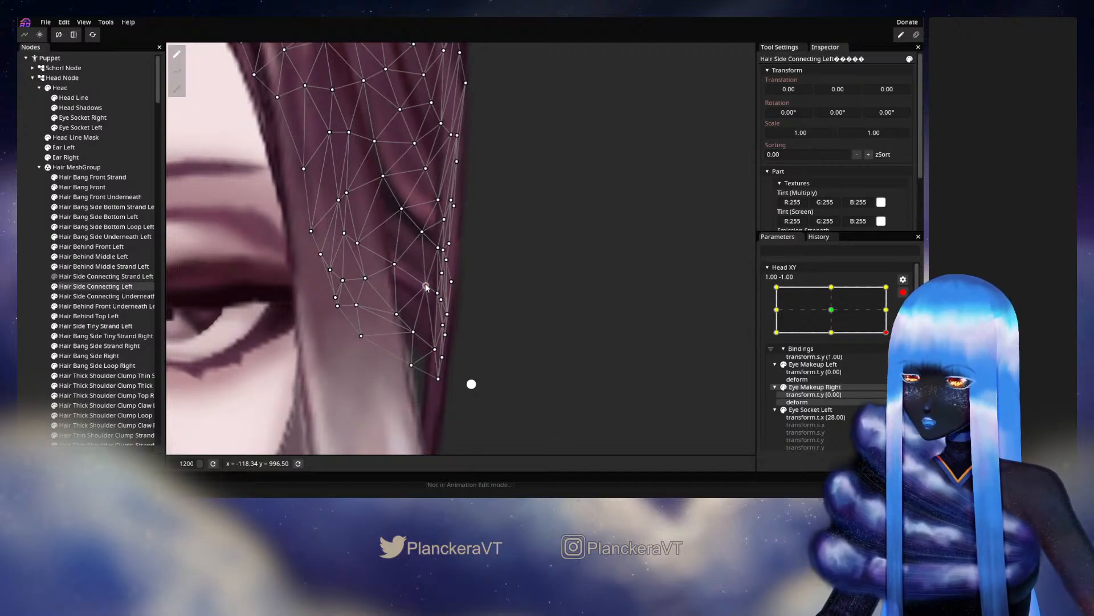
drag(440, 293, 442, 292)
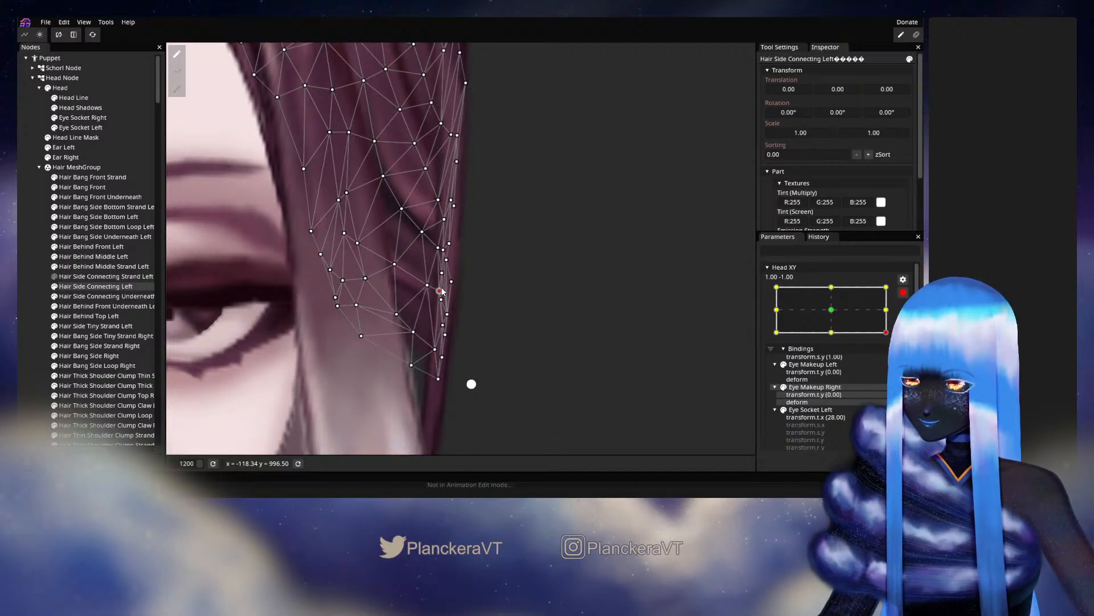
click(395, 264)
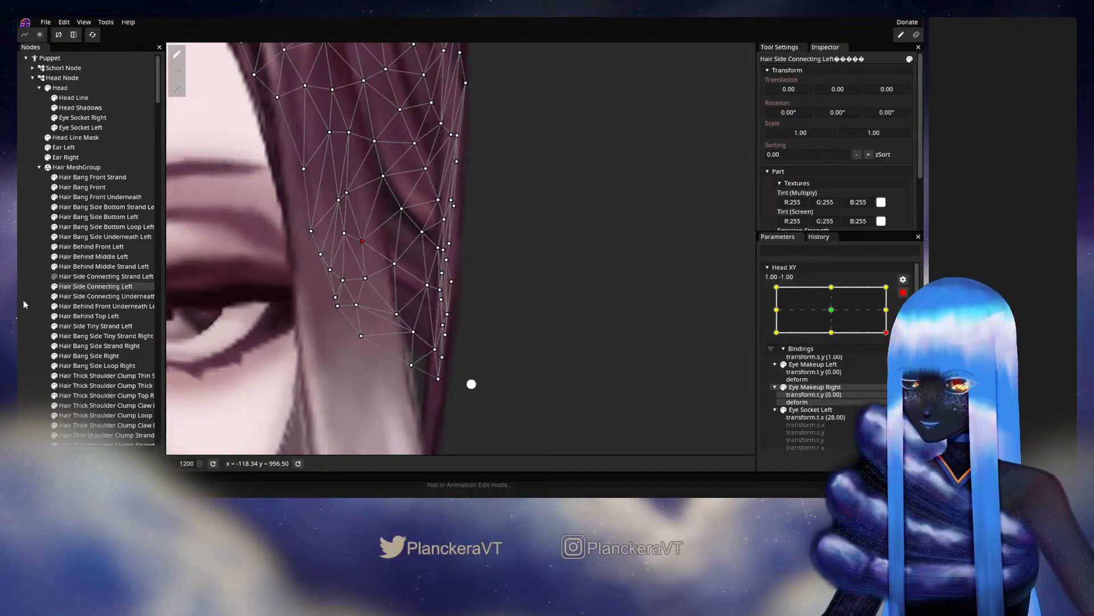
click(553, 320)
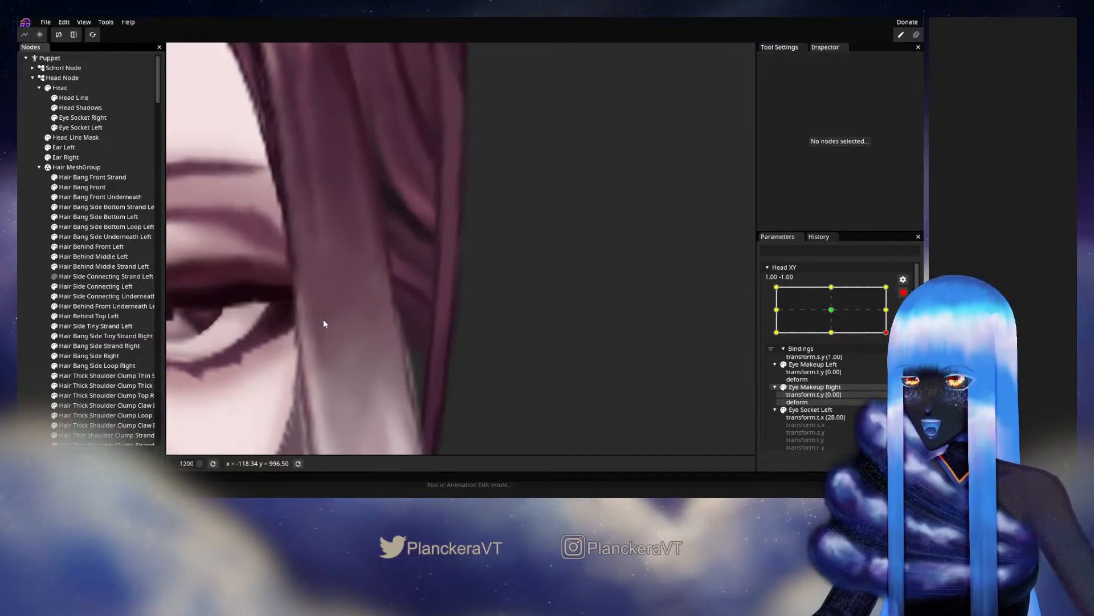
click(86, 286)
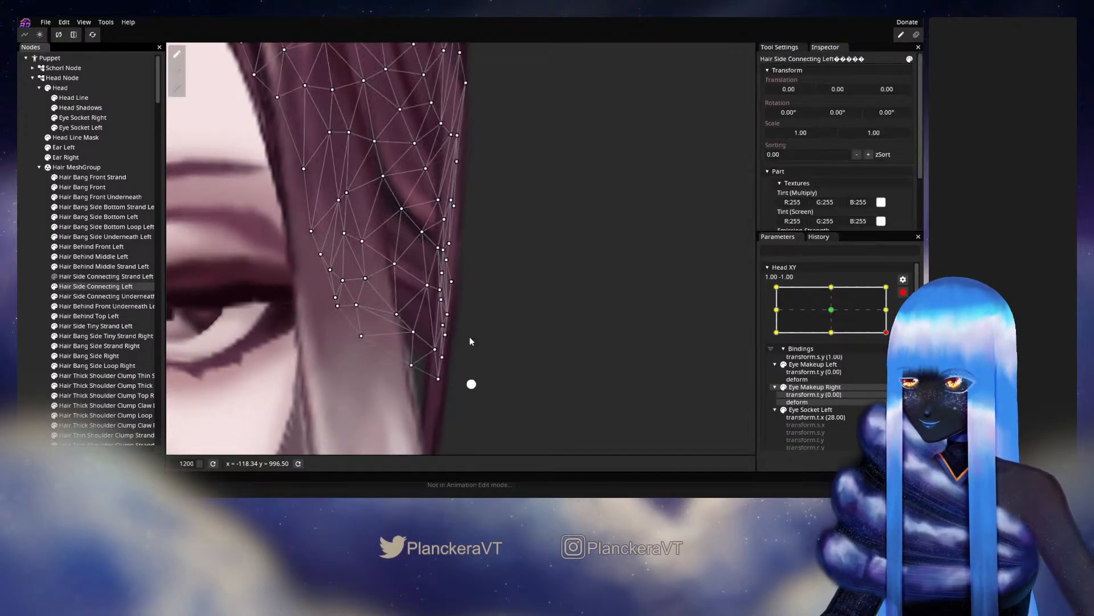
Adjust the Hair Side Connecting Left vertices at the bottom tip and through the lighter inner section, and deselect the mesh
mouse_move(435, 349)
mouse_down()
mouse_move(421, 333)
mouse_move(419, 362)
mouse_move(439, 375)
mouse_move(439, 364)
mouse_up()
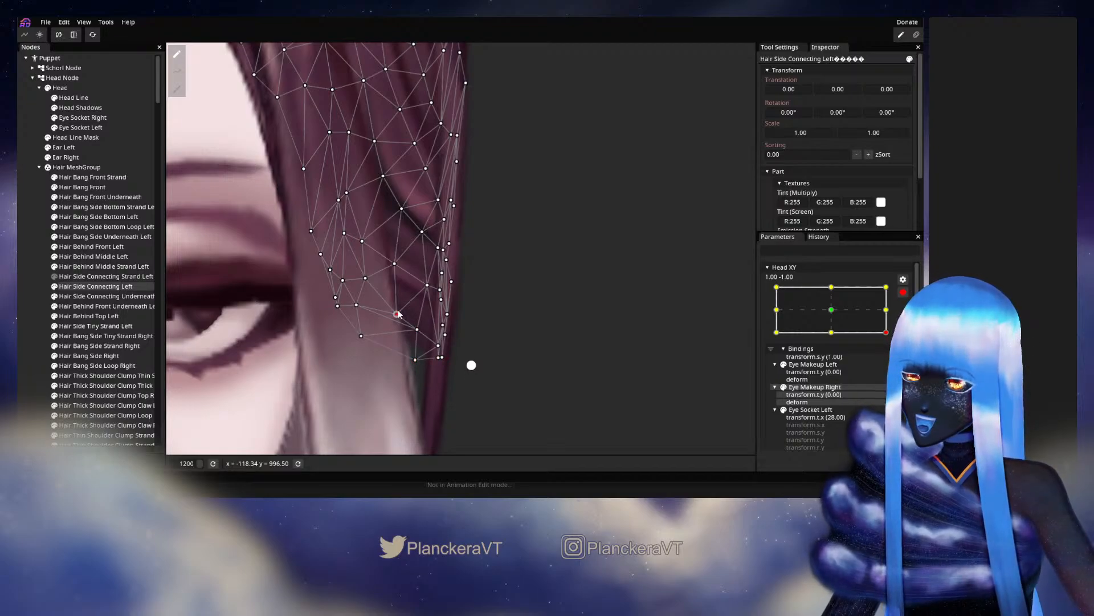
drag(400, 309, 399, 310)
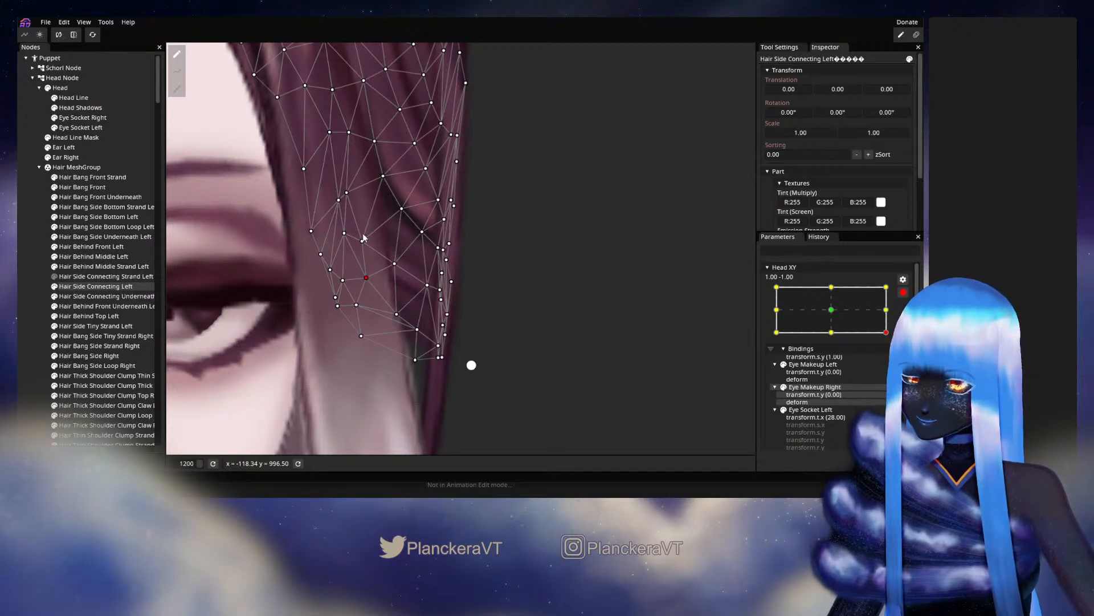
drag(347, 193, 357, 199)
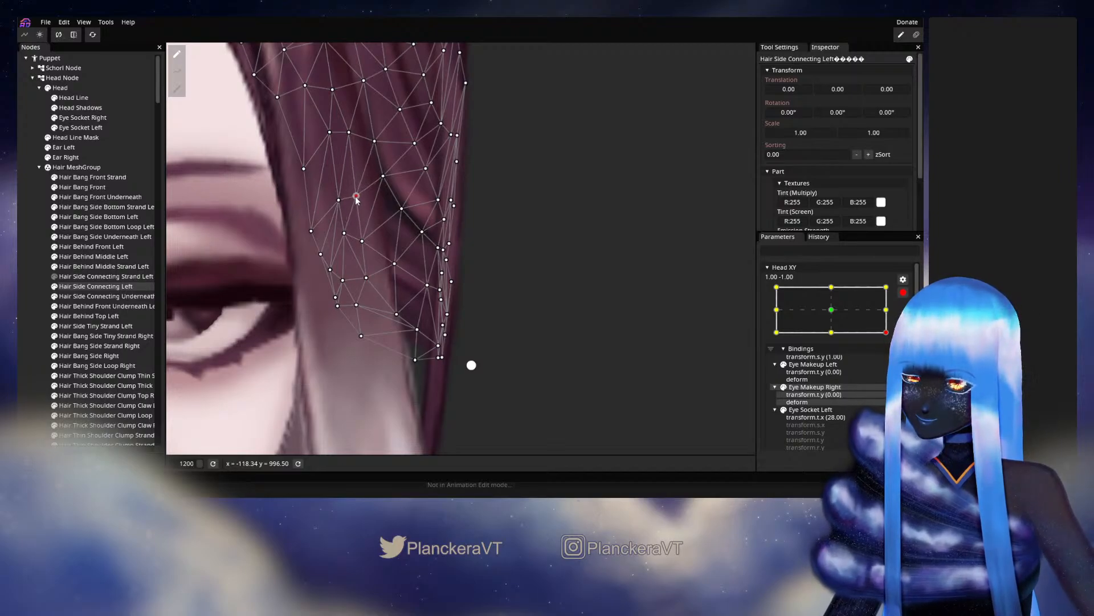
click(358, 245)
drag(362, 241, 363, 237)
drag(414, 262, 425, 315)
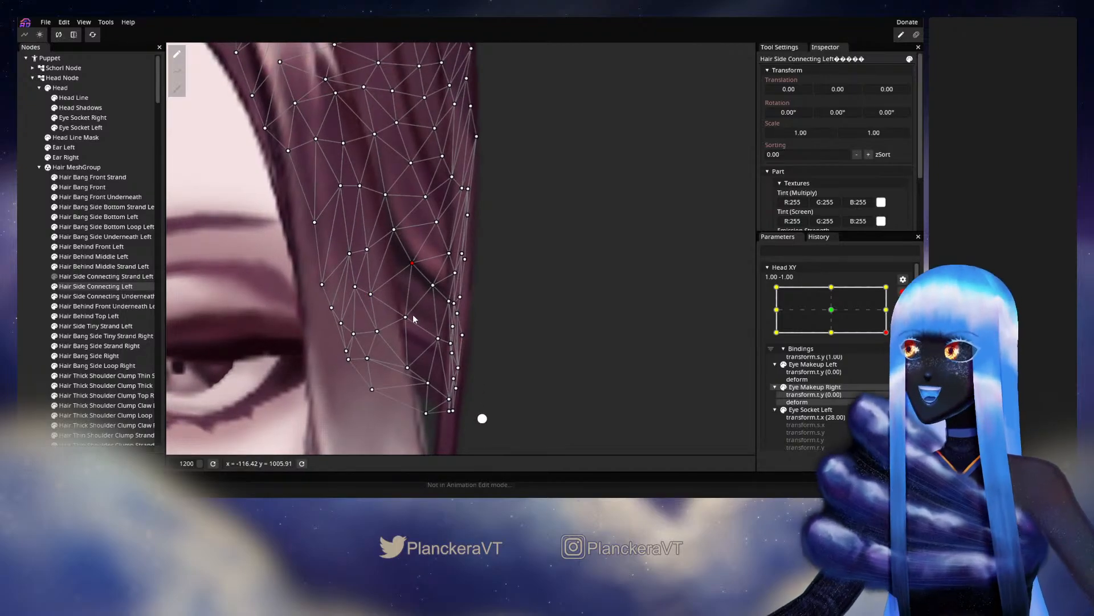
click(31, 306)
Preview the side hair by moving Head XY outside pose editing, and resume editing the pose at 1.00, -1.00
scroll(536, 348, down, 4)
scroll(538, 353, down, 10)
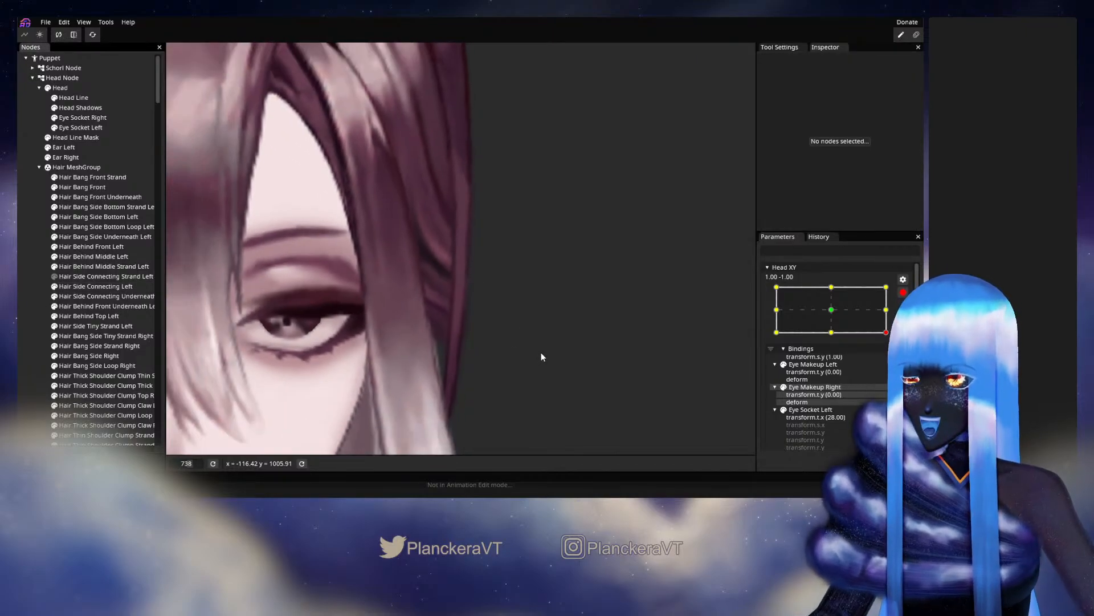
scroll(713, 313, down, 4)
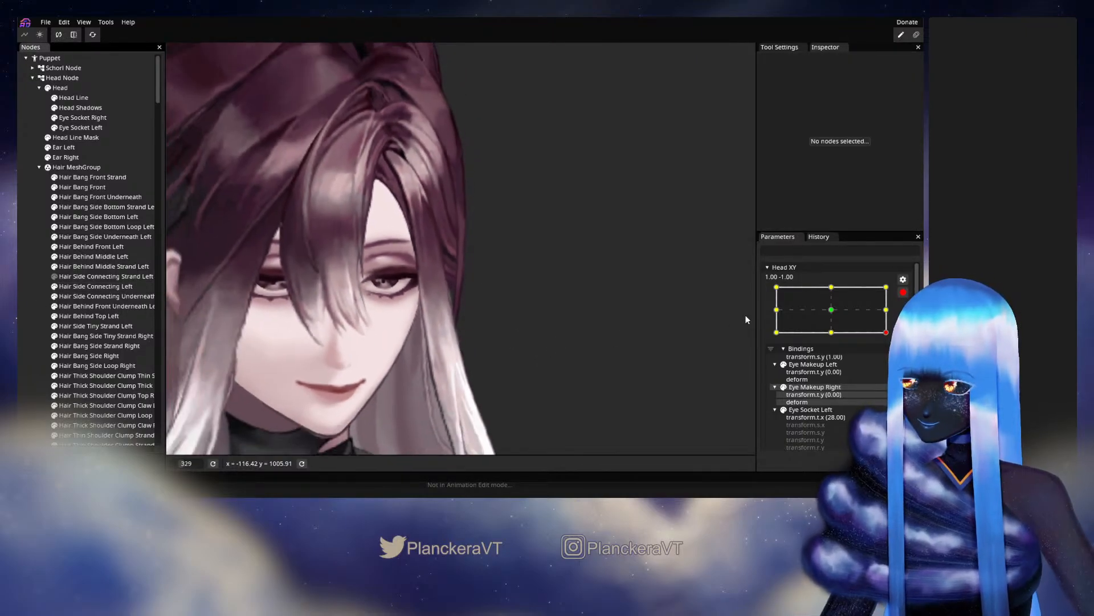
click(904, 291)
mouse_move(892, 360)
mouse_down()
mouse_move(893, 337)
mouse_move(893, 359)
mouse_up()
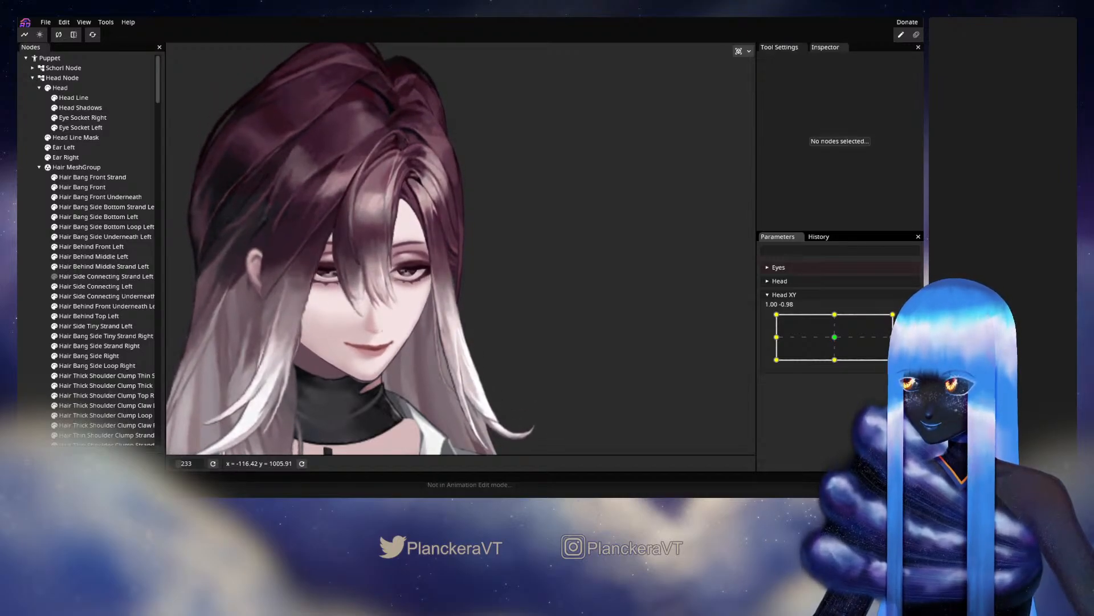
click(910, 319)
Reselect Hair Side Connecting Left and pull its bottom tip slightly down with the Circle Brush at size 23.00
scroll(518, 300, up, 6)
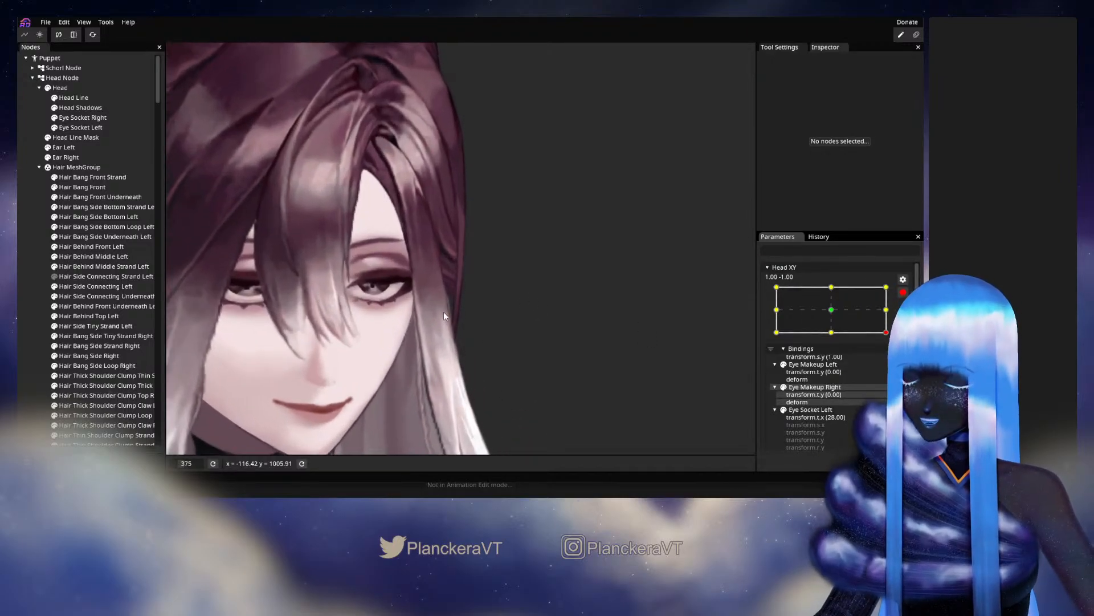
scroll(448, 309, up, 6)
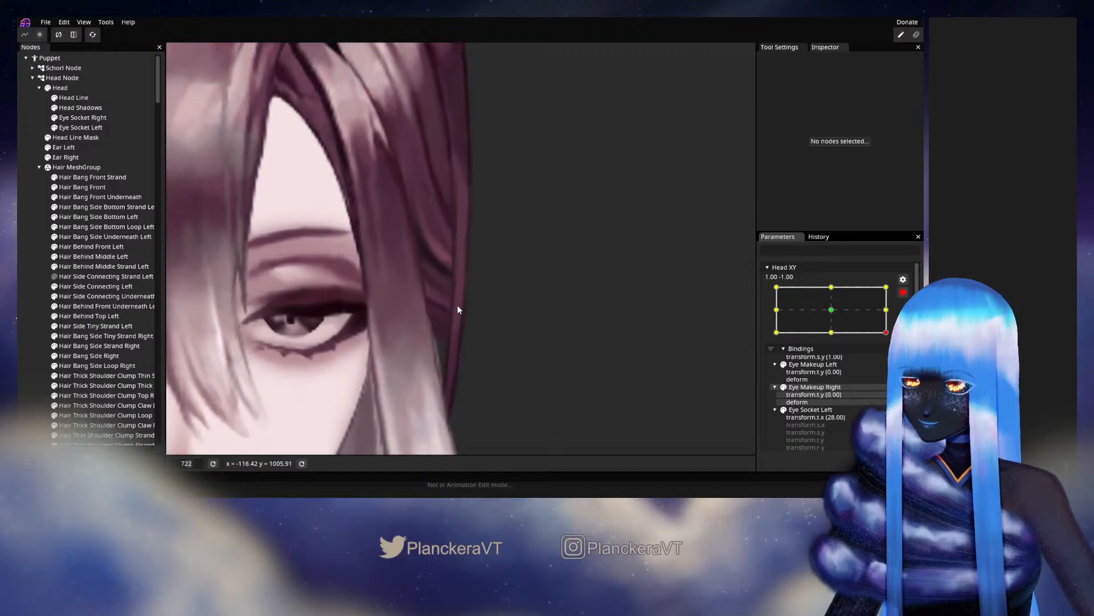
scroll(494, 285, up, 2)
click(111, 286)
scroll(464, 292, up, 2)
drag(476, 266, 473, 274)
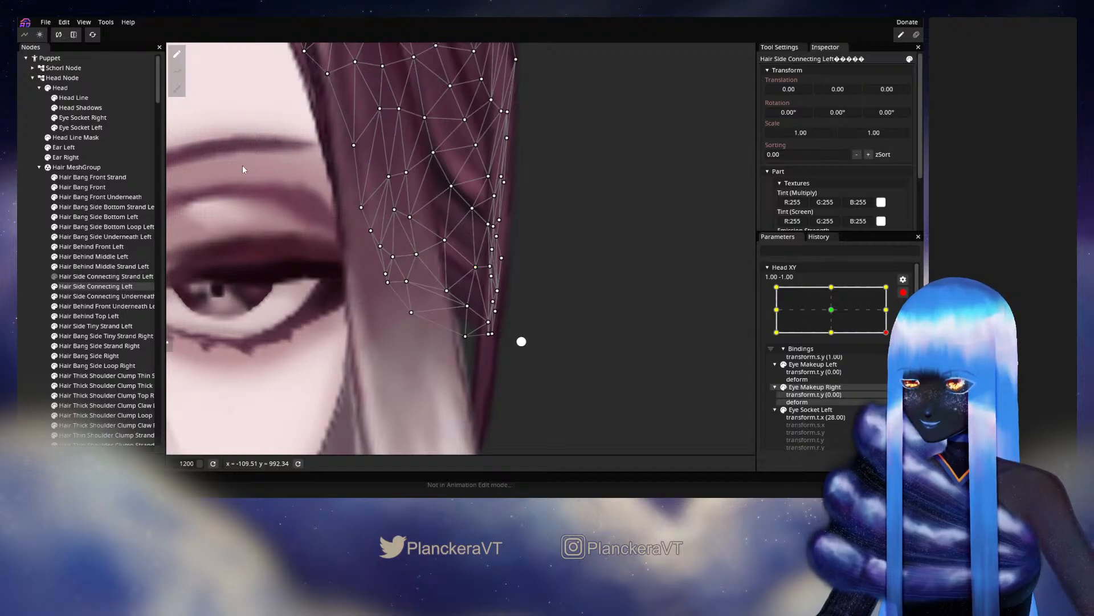
click(176, 88)
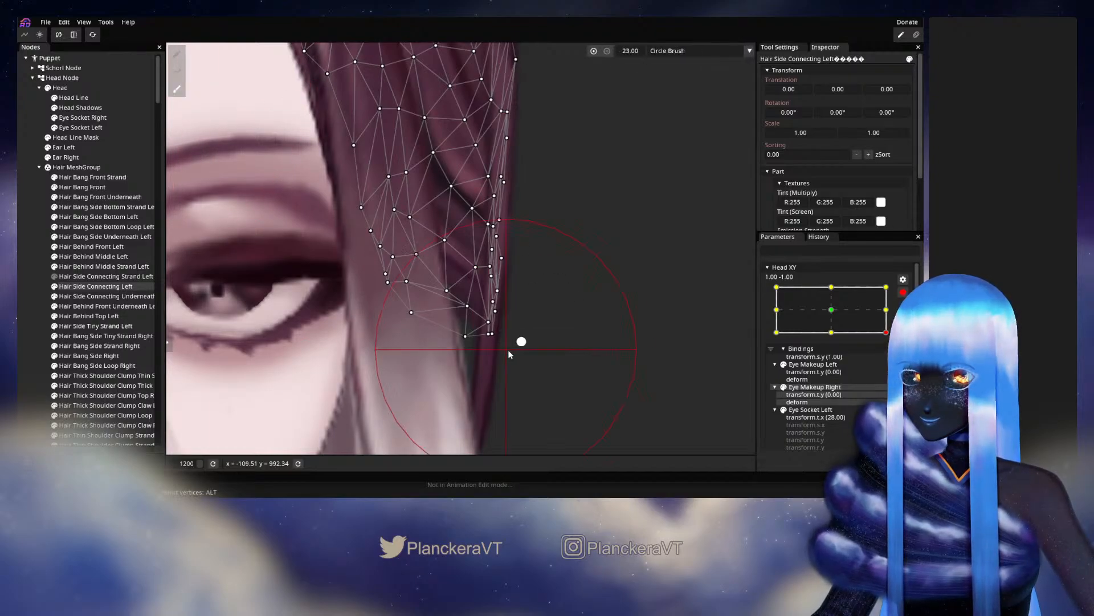
drag(526, 307, 525, 342)
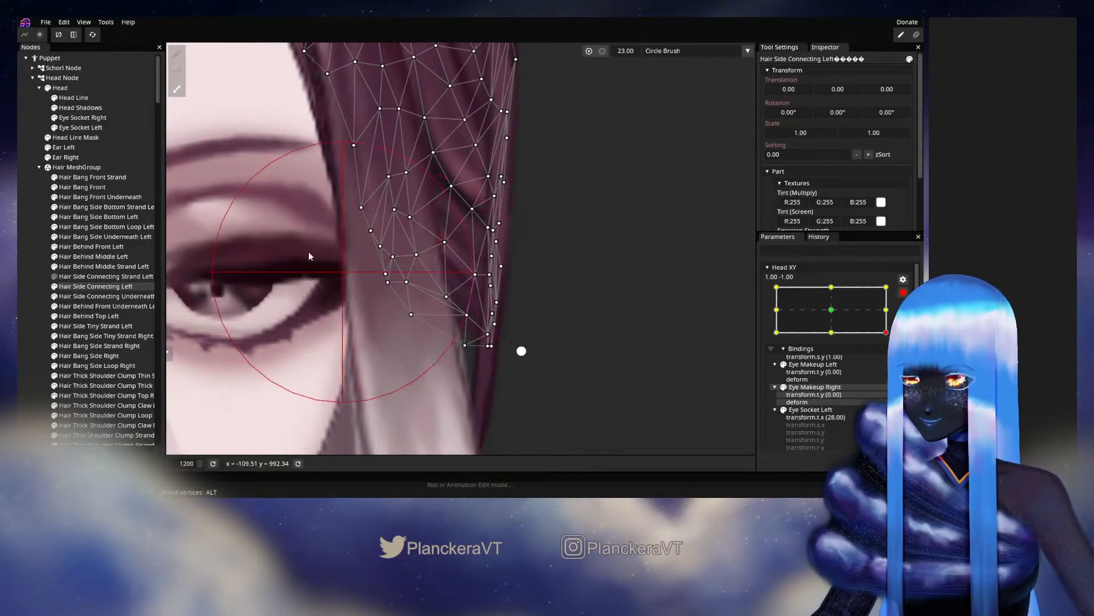
Lower individual Hair Side Connecting Left vertices along the bottom inner edge between the lighter section and the tip
click(176, 55)
drag(445, 298, 464, 333)
drag(406, 283, 403, 297)
drag(417, 259, 411, 273)
drag(446, 307, 446, 313)
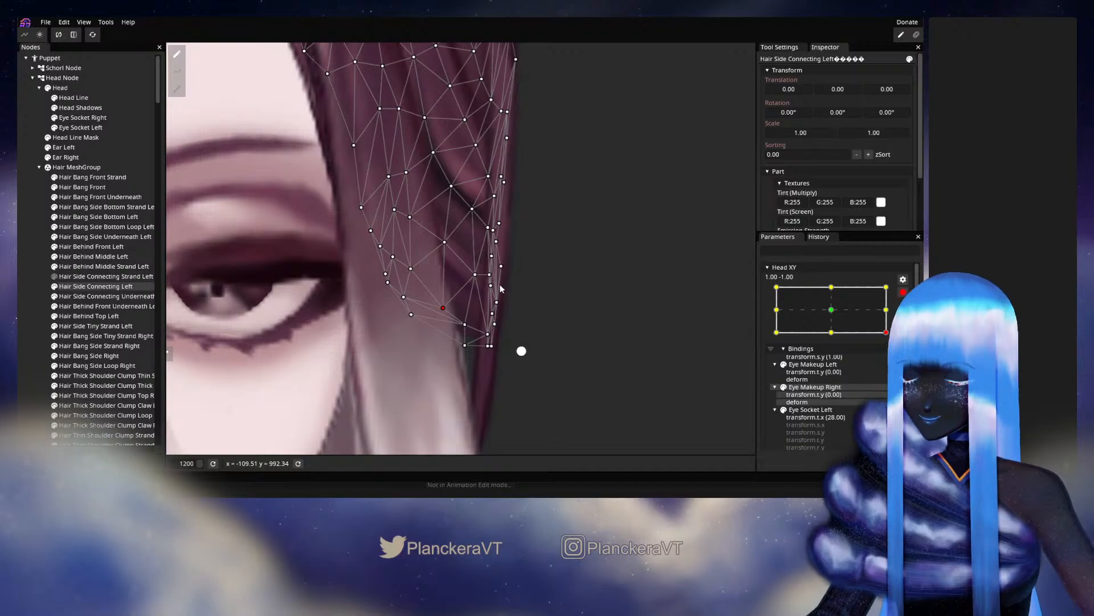
Space out the stacked Hair Side Connecting Left vertices near the outer edge above the bottom tip, and deselect the mesh
click(493, 284)
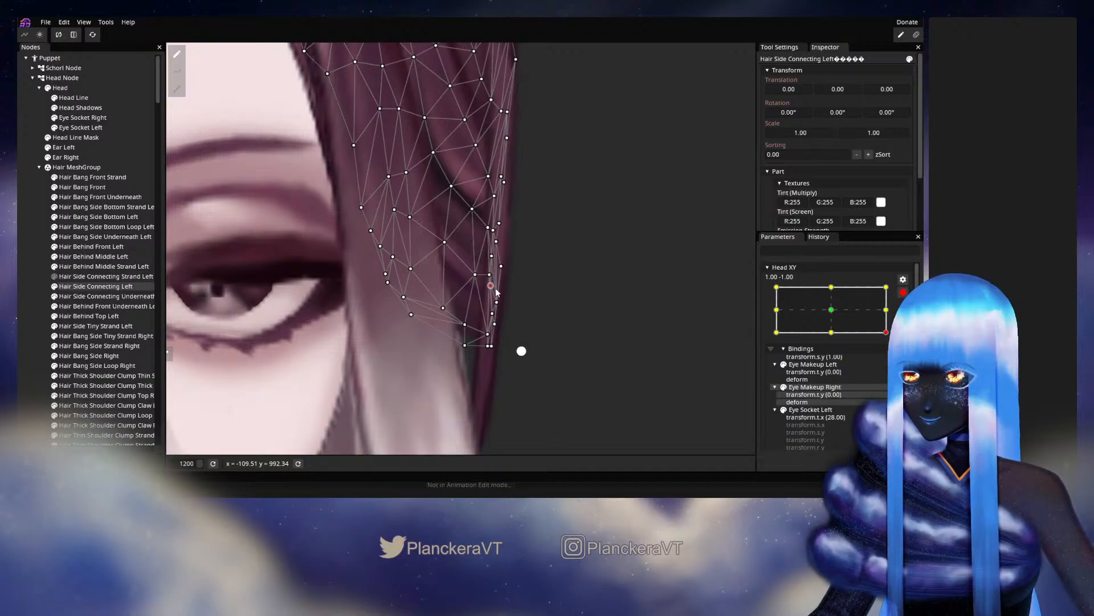
drag(491, 277, 491, 287)
click(493, 258)
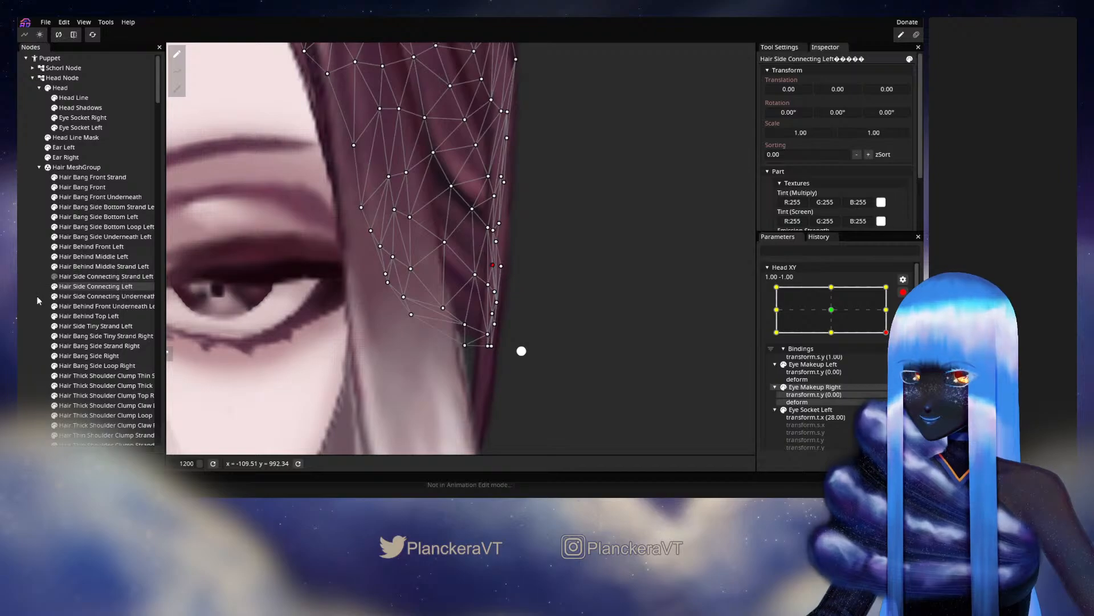
click(589, 354)
Check the whole head's hair in motion around the Head XY corner, and return to editing the 1.00, -1.00 pose
scroll(589, 359, down, 5)
scroll(591, 366, down, 8)
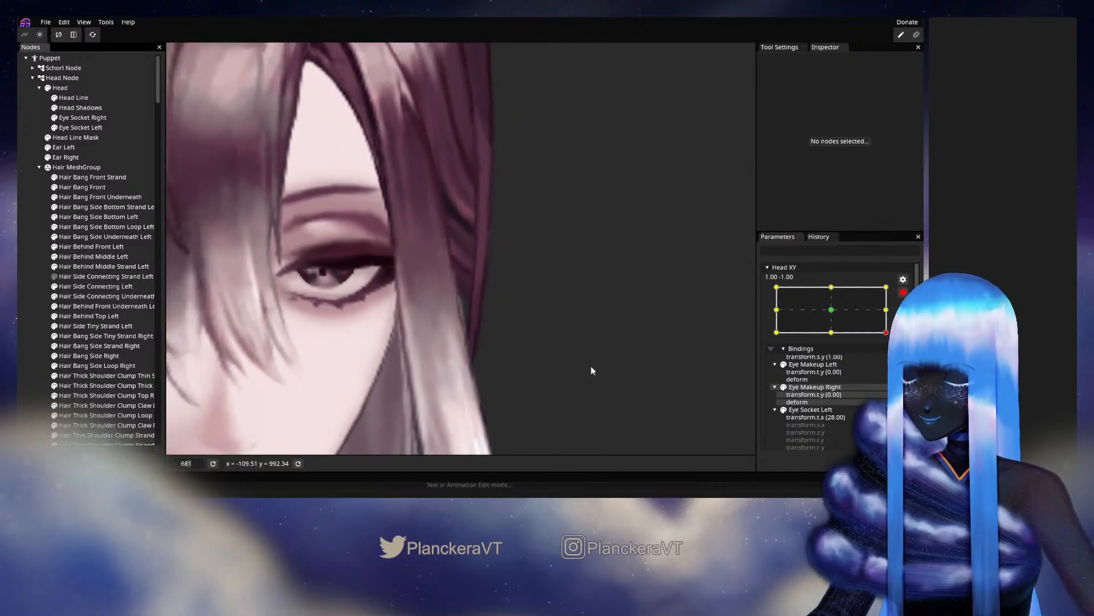
scroll(594, 365, down, 5)
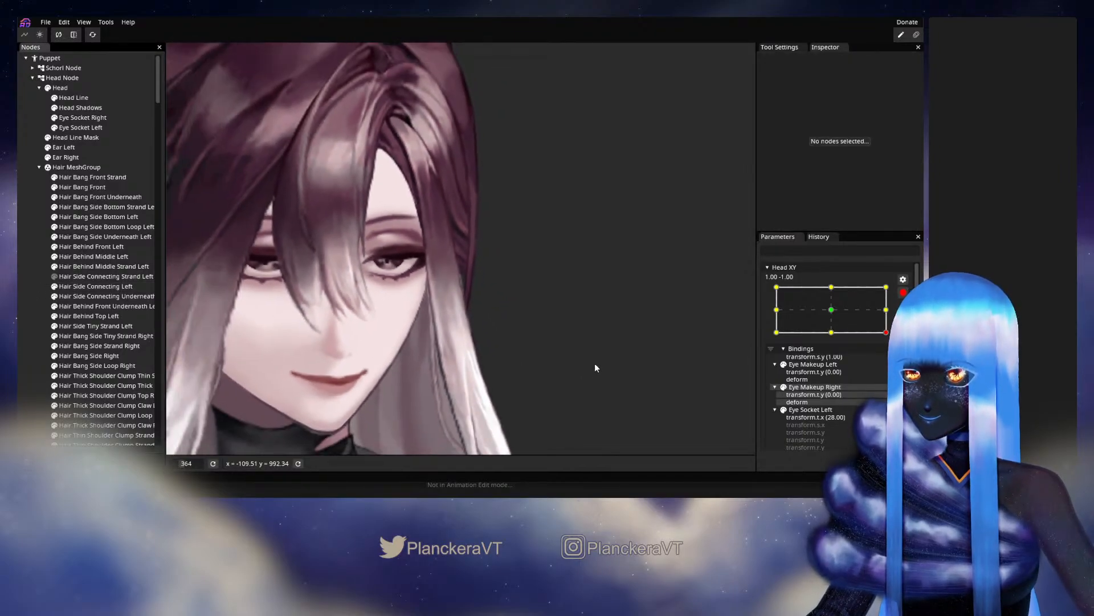
scroll(603, 362, down, 1)
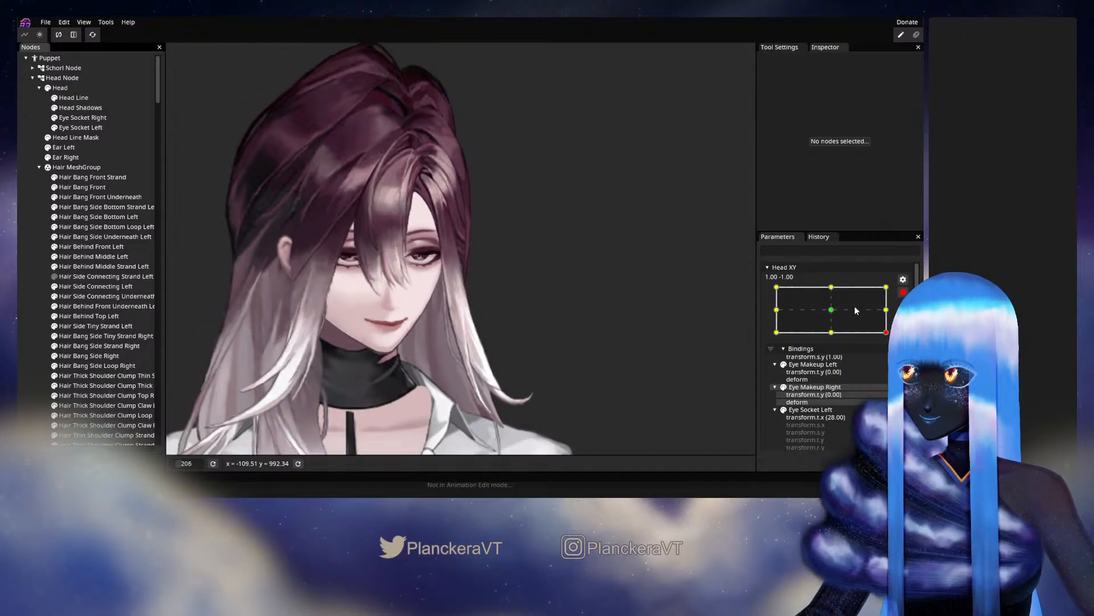
click(903, 291)
mouse_move(893, 359)
mouse_down()
mouse_move(892, 320)
mouse_move(892, 361)
mouse_up()
click(909, 319)
Hide the Hair Bang Side Bottom Left, Bottom Strand Left and Bottom Loop Left parts and Ear Left to expose the connecting hair
scroll(480, 306, up, 6)
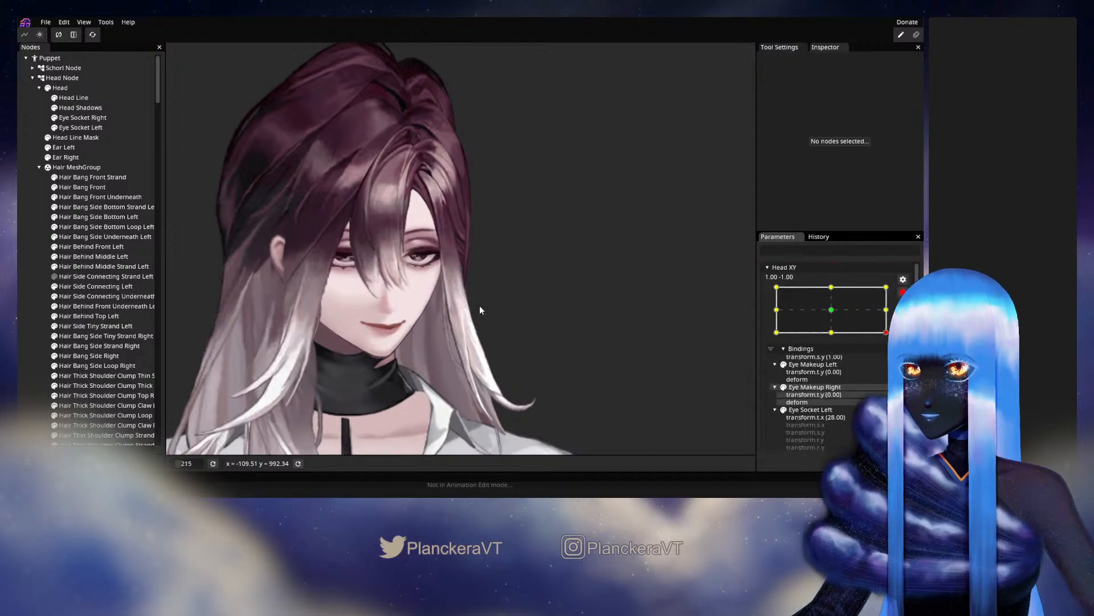
scroll(480, 308, up, 6)
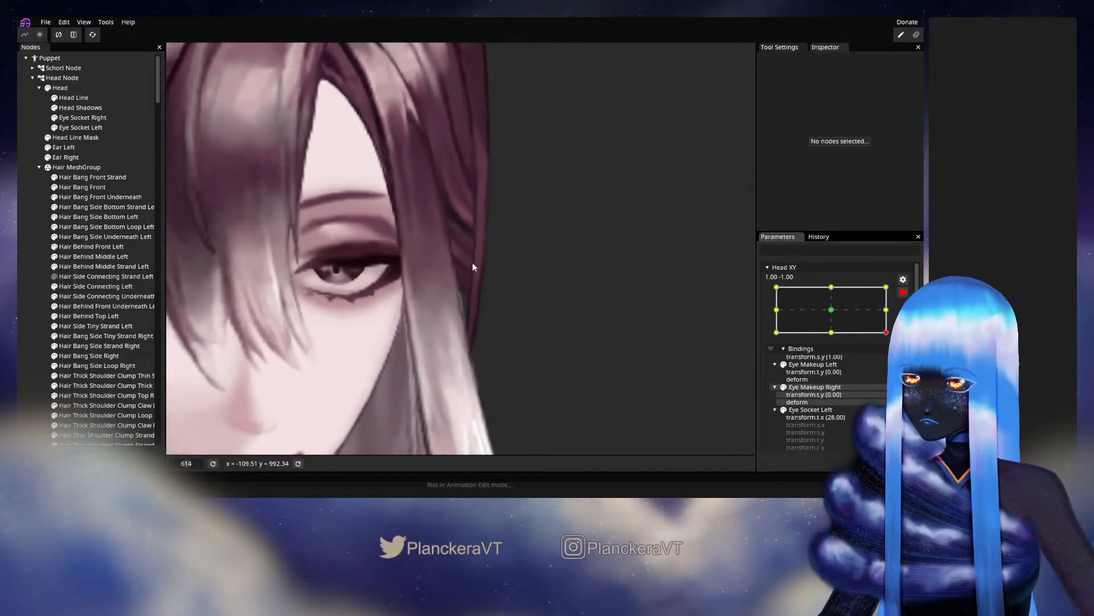
drag(454, 249, 440, 276)
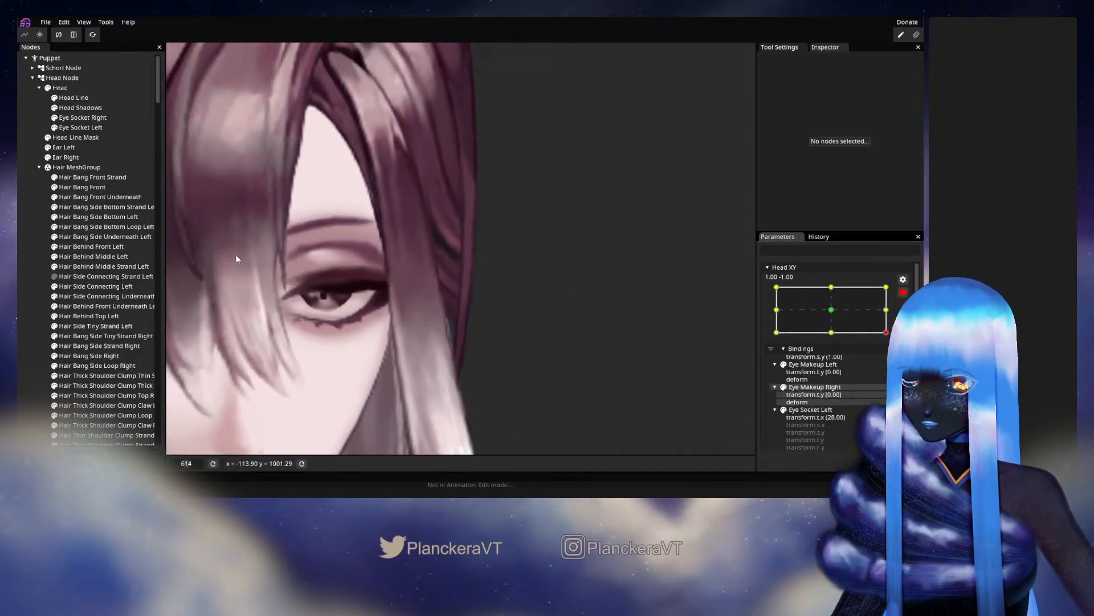
click(54, 217)
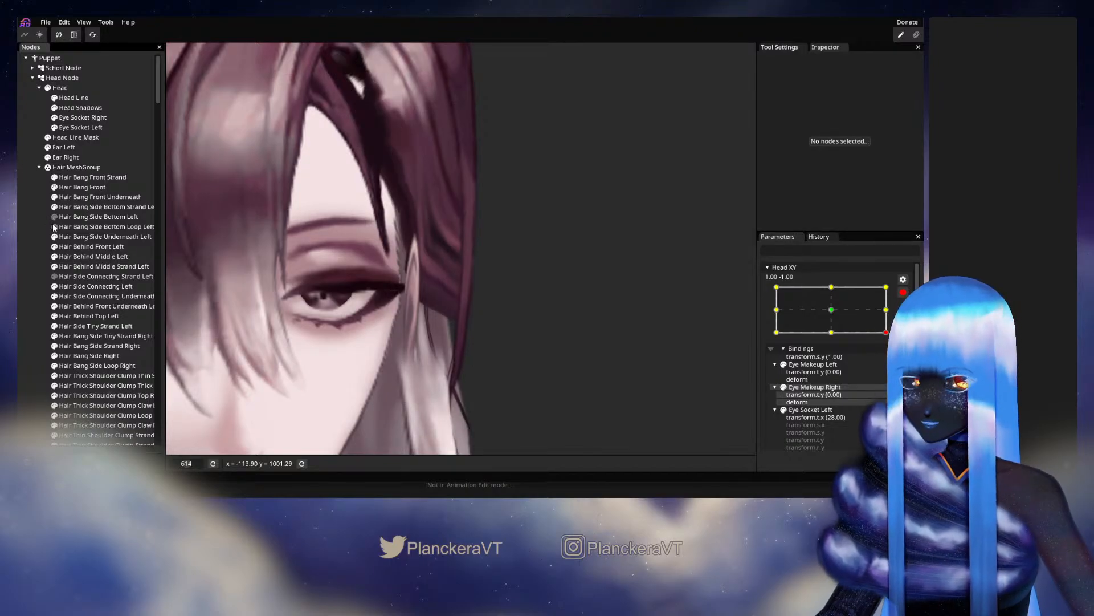
click(54, 227)
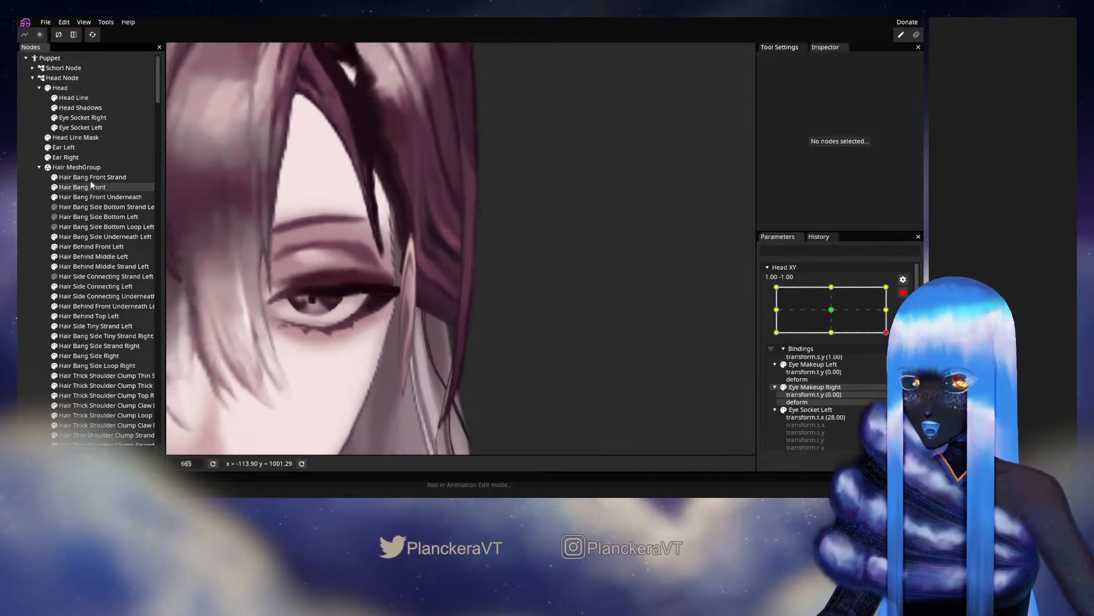
click(48, 148)
scroll(388, 364, up, 5)
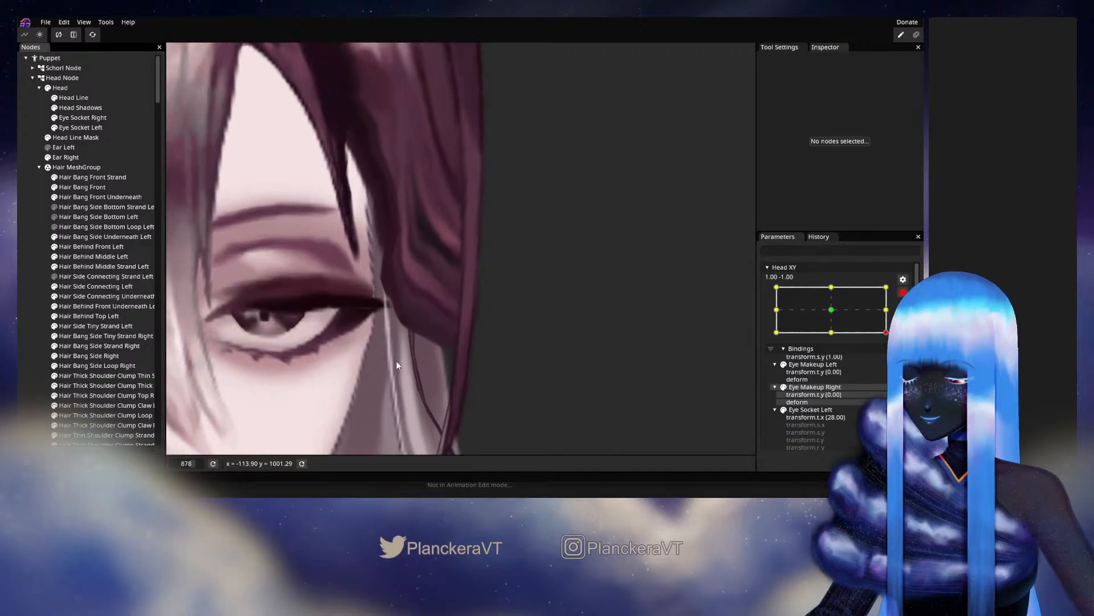
Select Hair Side Connecting Left and adjust its newly exposed inner vertices beside the outer corner of the eye
click(94, 286)
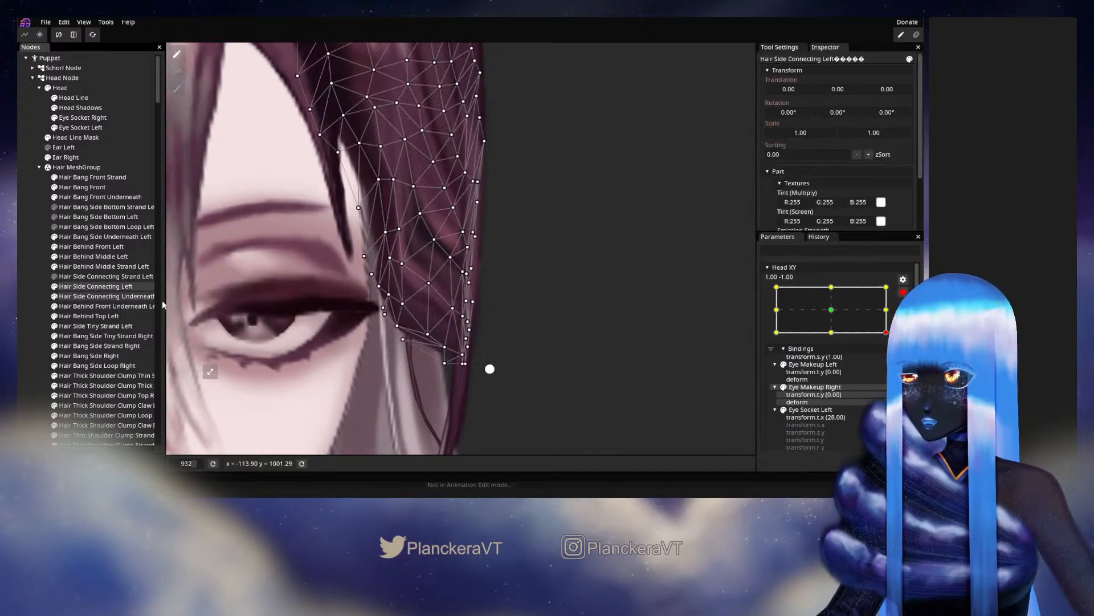
scroll(426, 351, up, 2)
drag(427, 351, 393, 373)
drag(365, 318, 388, 314)
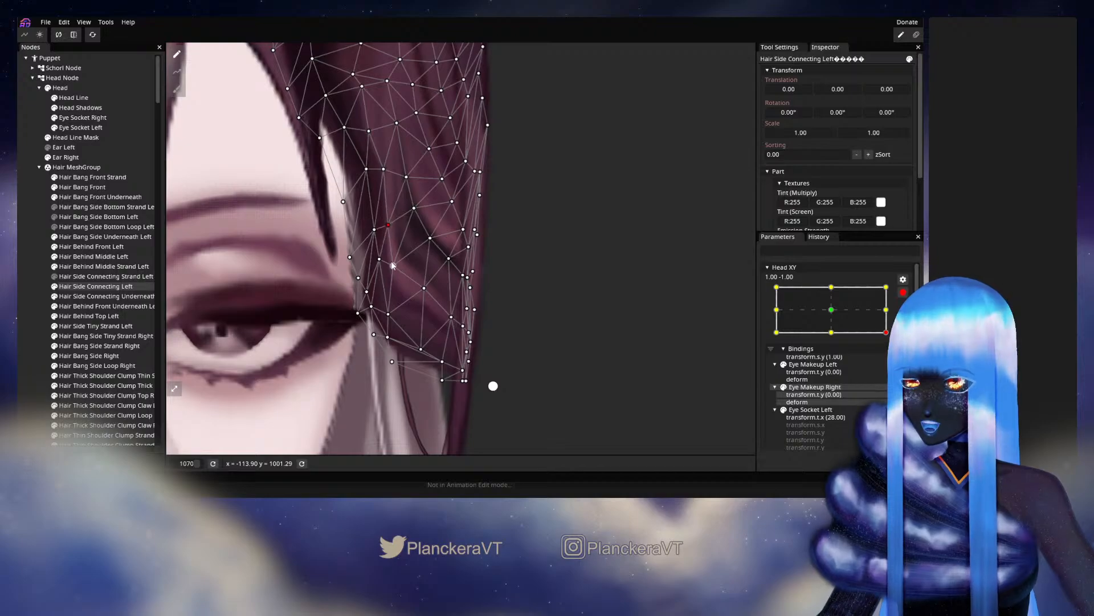
drag(394, 266, 398, 267)
drag(389, 225, 384, 226)
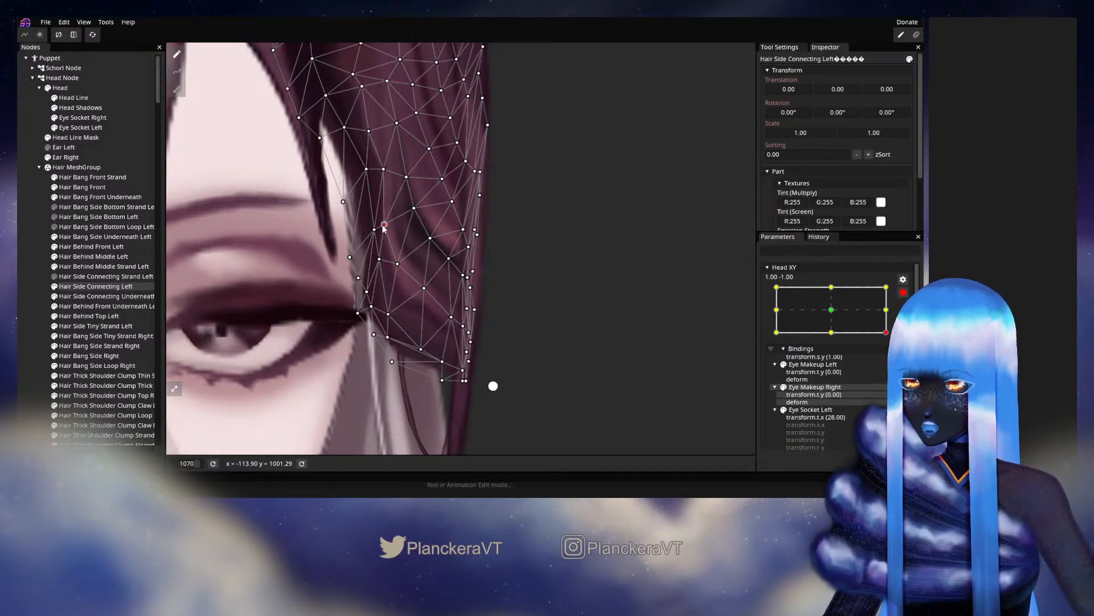
drag(384, 170, 380, 170)
drag(388, 314, 376, 220)
Nudge the bottom edge of Hair Side Connecting Left slightly down with the Circle Brush at size 23.00
click(554, 341)
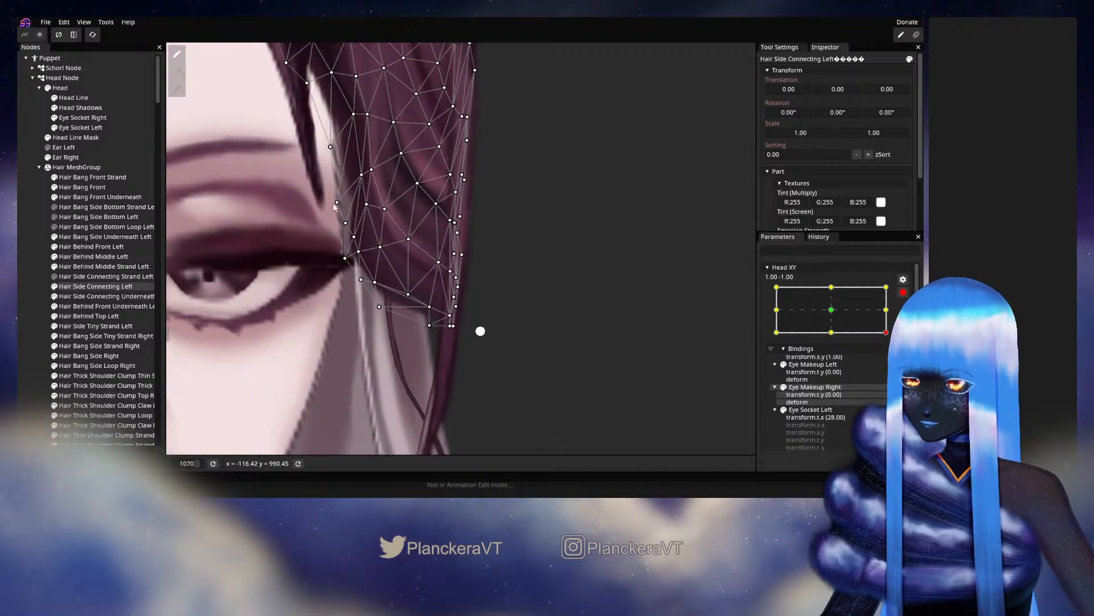
click(176, 89)
drag(443, 366, 440, 374)
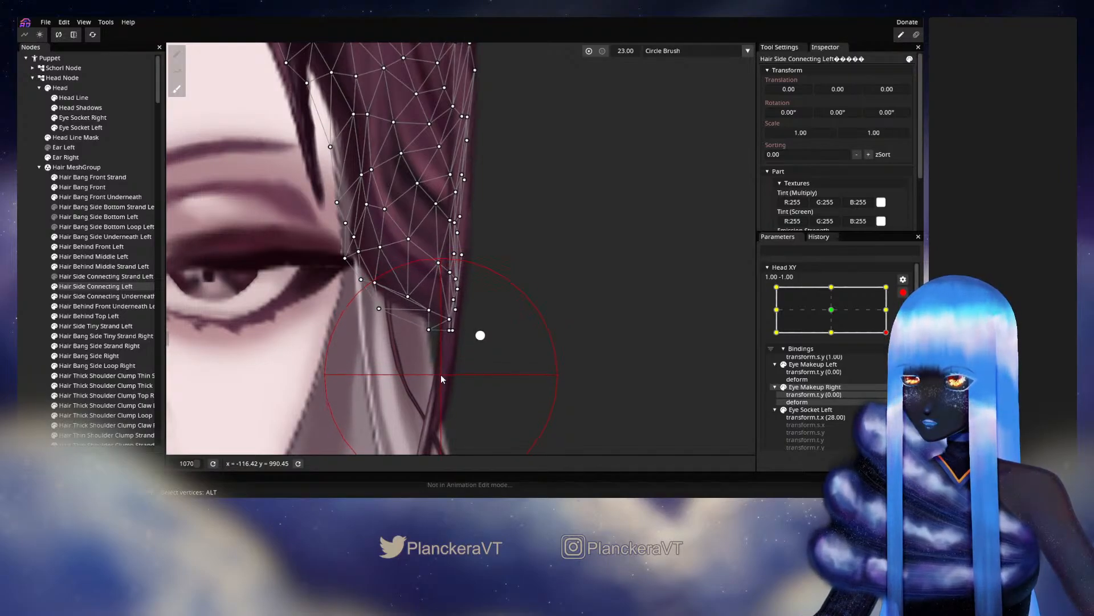
Reposition individual vertices along the lower outer tip and bottom edge of the Hair Side Connecting Left mesh
click(177, 54)
scroll(459, 290, up, 1)
scroll(450, 278, up, 1)
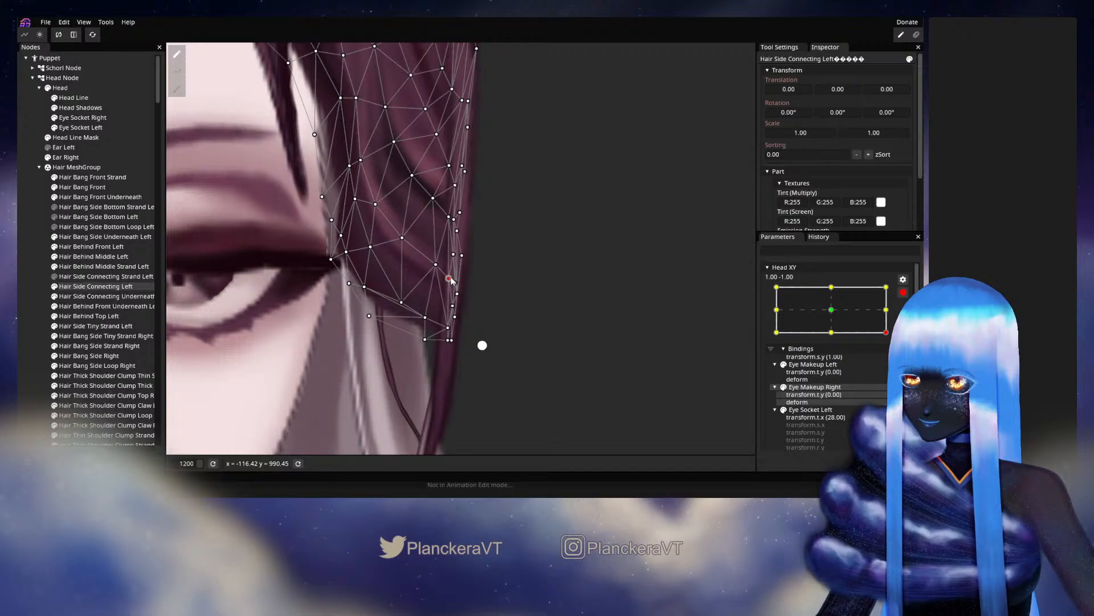
drag(459, 296, 443, 335)
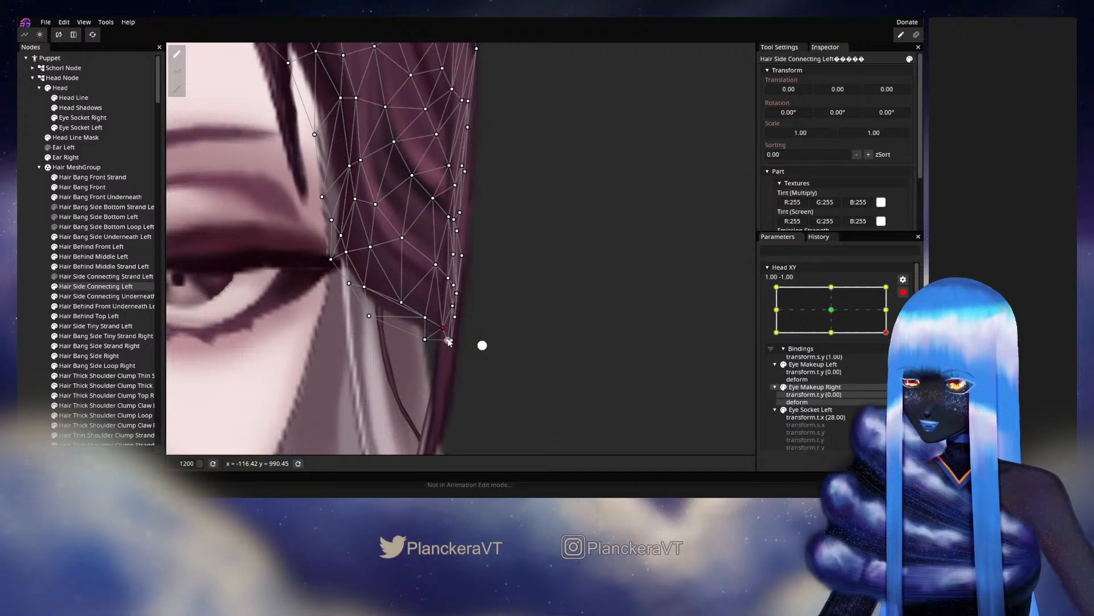
drag(451, 348, 460, 347)
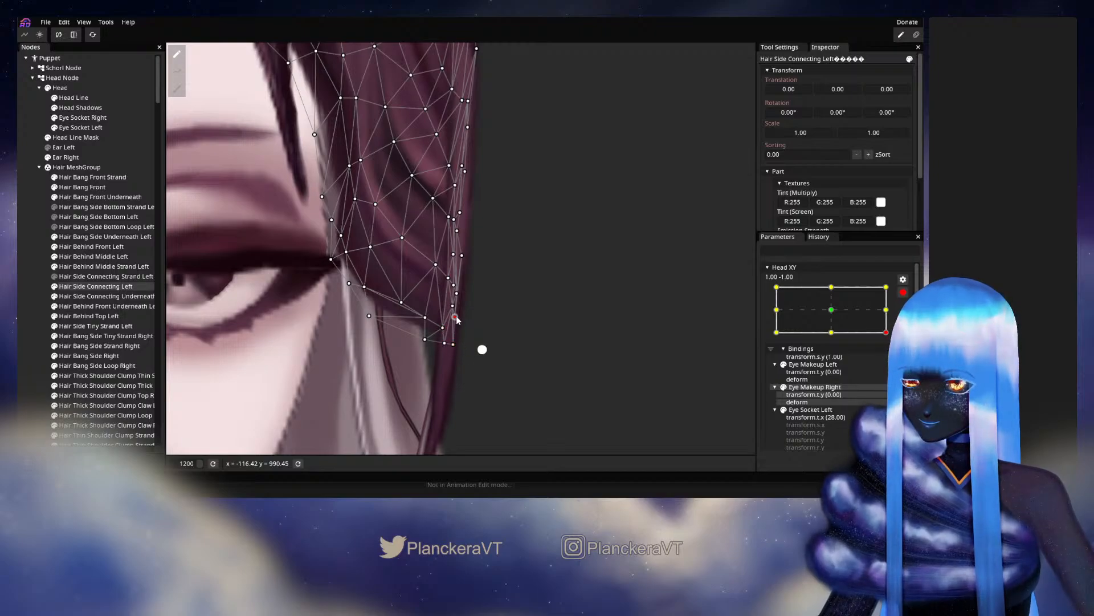
drag(458, 296, 438, 281)
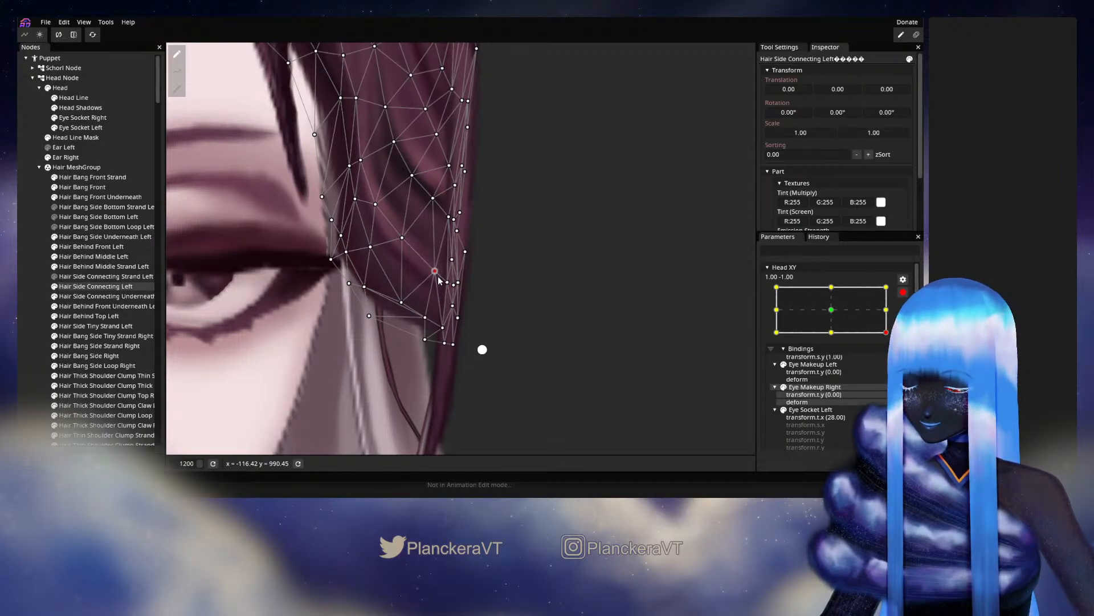
drag(425, 321, 424, 325)
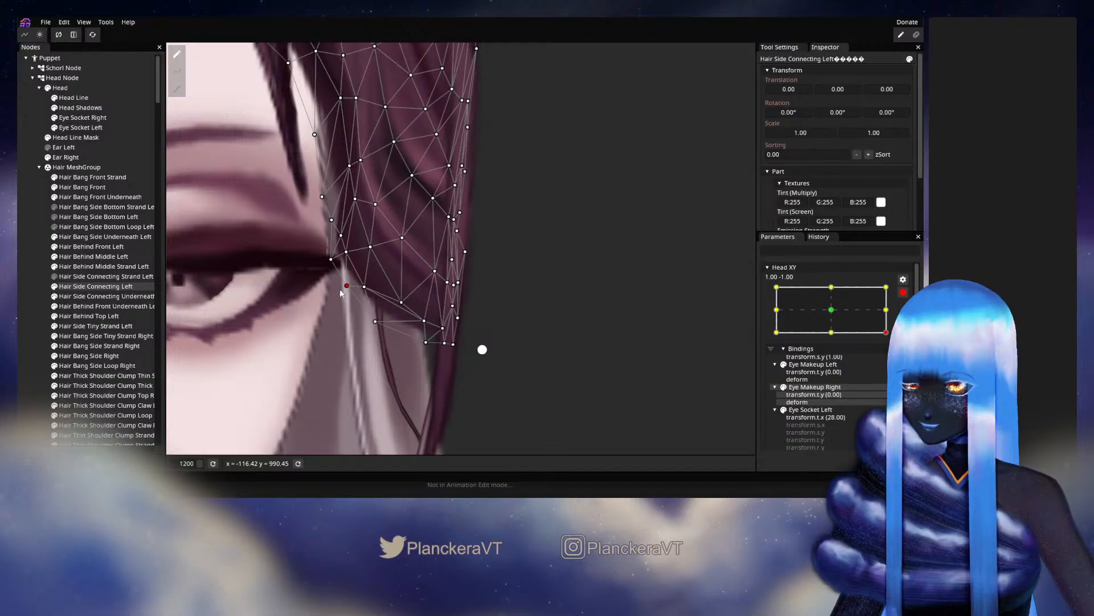
Adjust the inner vertices of Hair Side Connecting Left beside and just above the outer corner of the eye
click(365, 287)
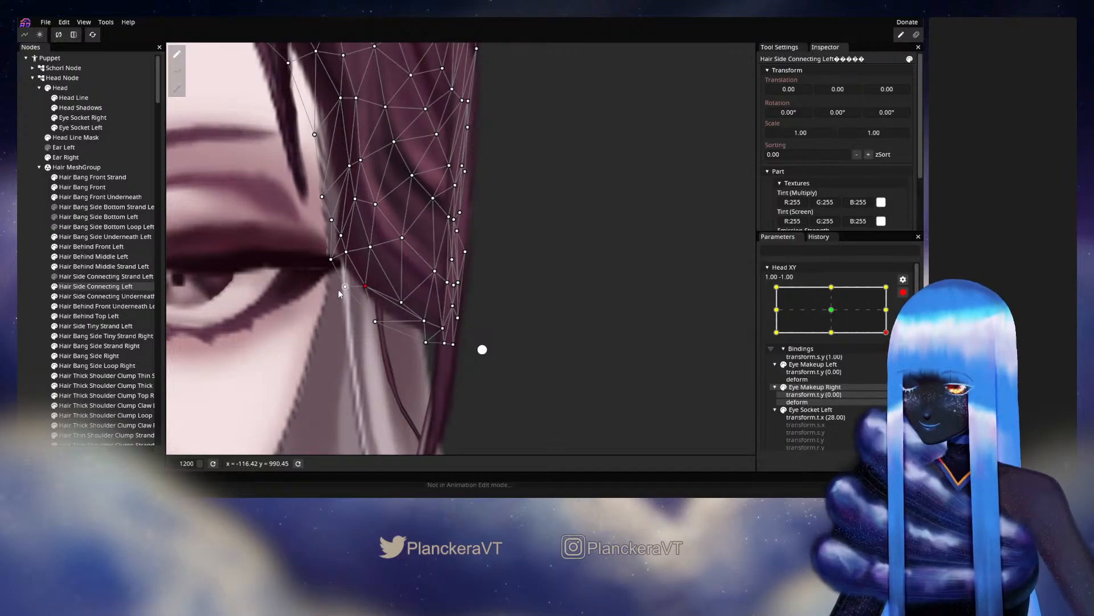
drag(346, 231, 391, 282)
drag(375, 325, 394, 312)
drag(406, 268, 402, 264)
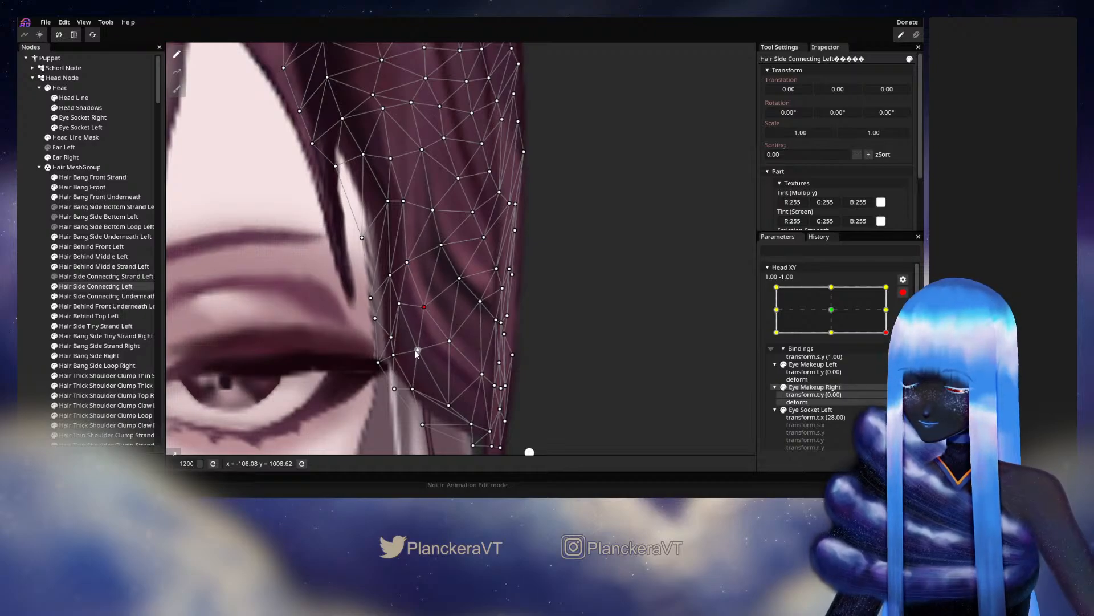
drag(420, 351, 423, 352)
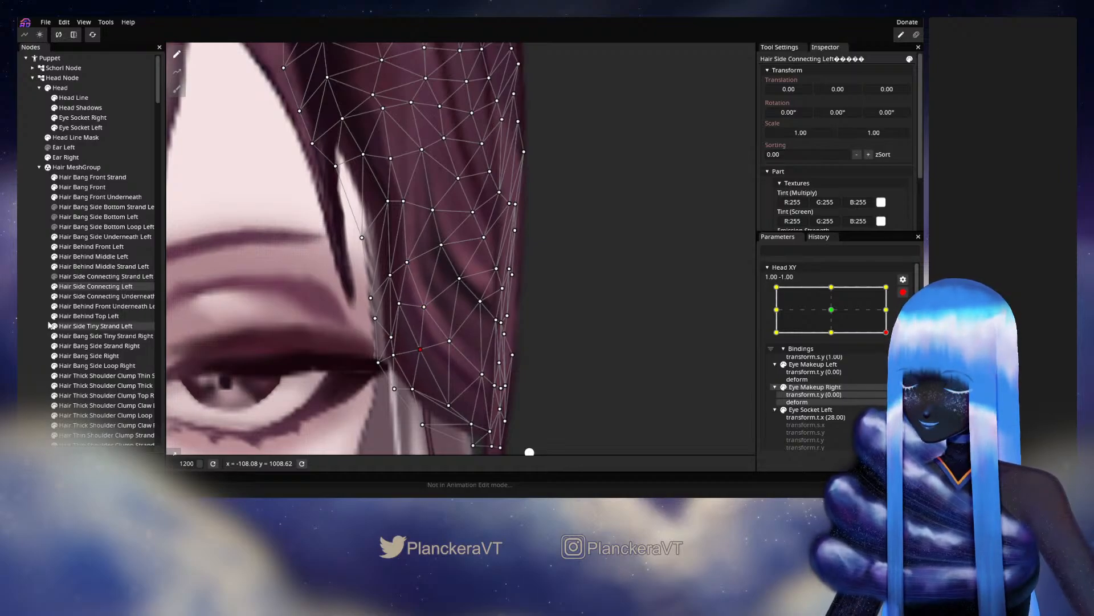
Check the side hair on the whole head around Head XY 1.00, -1.00, and return to editing that pose
click(569, 376)
scroll(577, 364, down, 5)
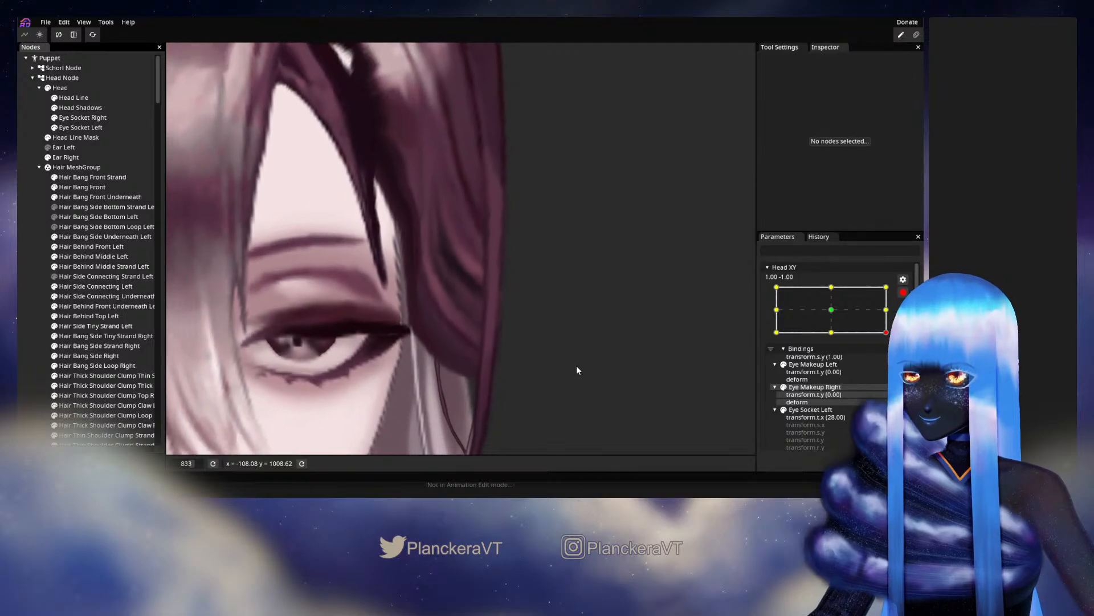
scroll(583, 363, down, 5)
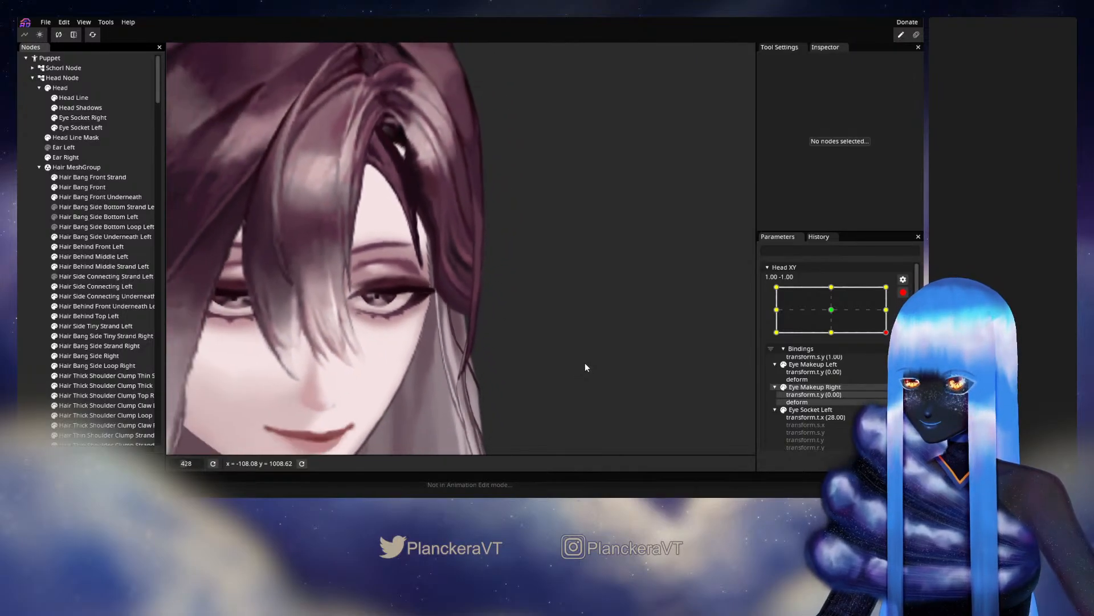
scroll(587, 365, down, 4)
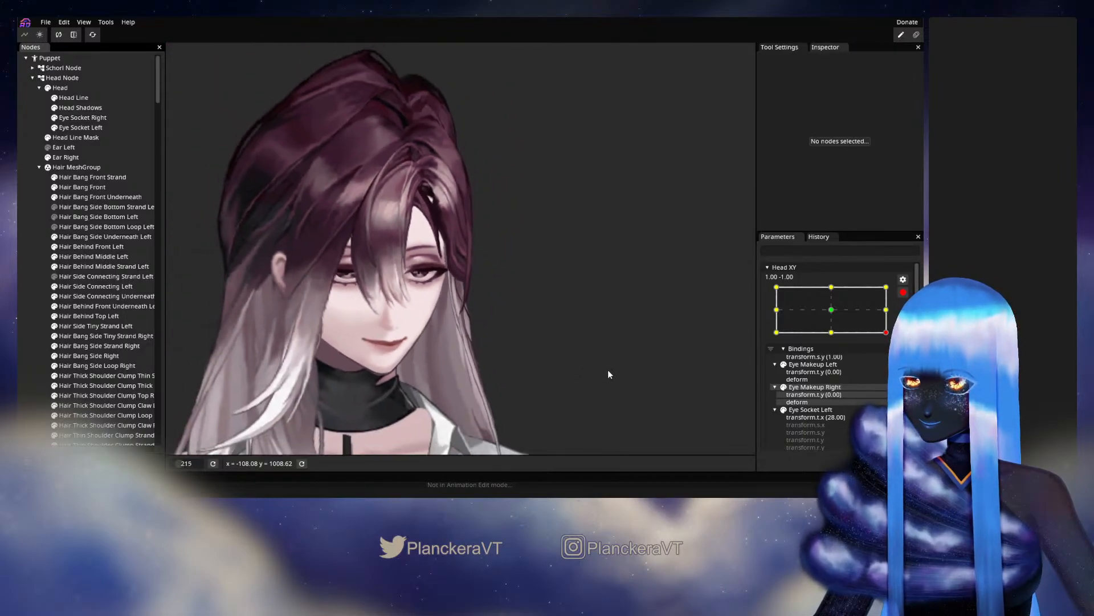
click(903, 291)
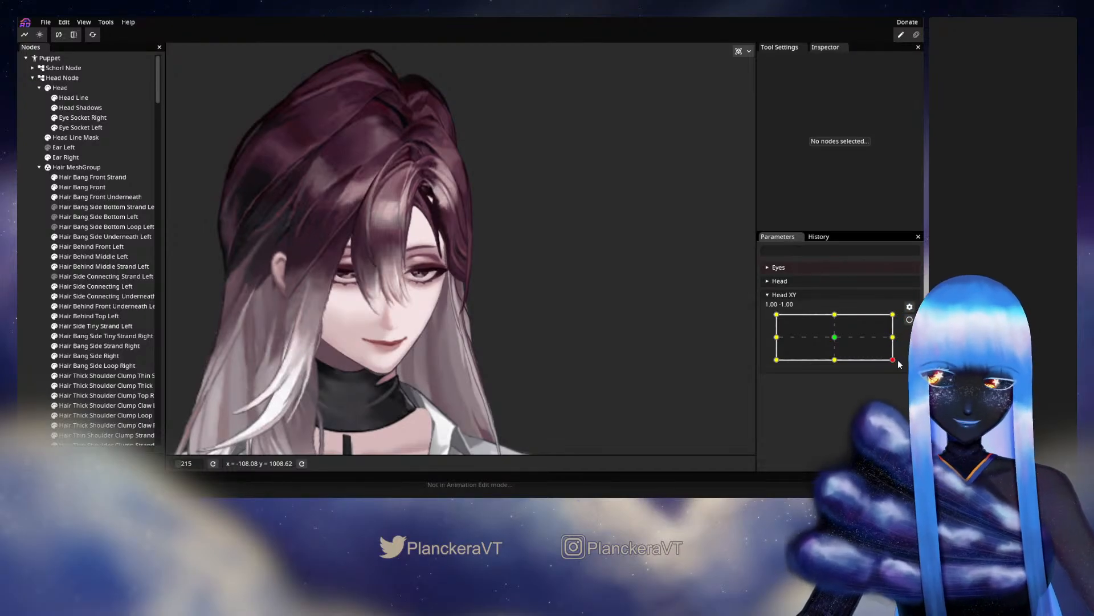
mouse_move(893, 360)
mouse_down()
mouse_move(892, 338)
mouse_move(893, 360)
mouse_up()
click(910, 319)
Select Hair Side Connecting Left and shift its inner vertices between the brow and the eye corner slightly outward
scroll(524, 318, up, 5)
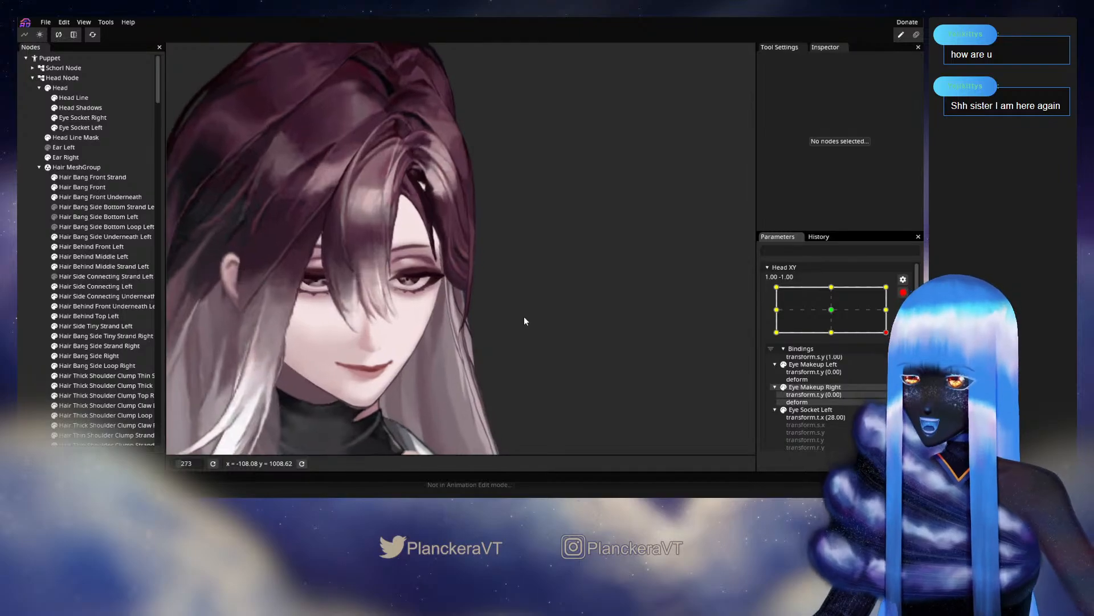
scroll(524, 321, up, 10)
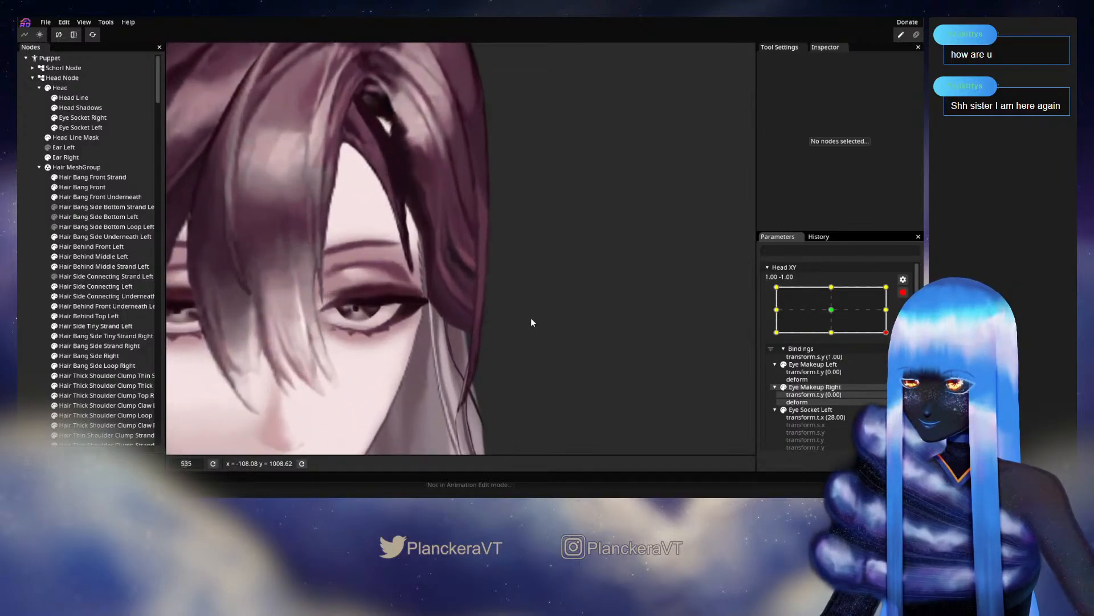
scroll(532, 322, up, 4)
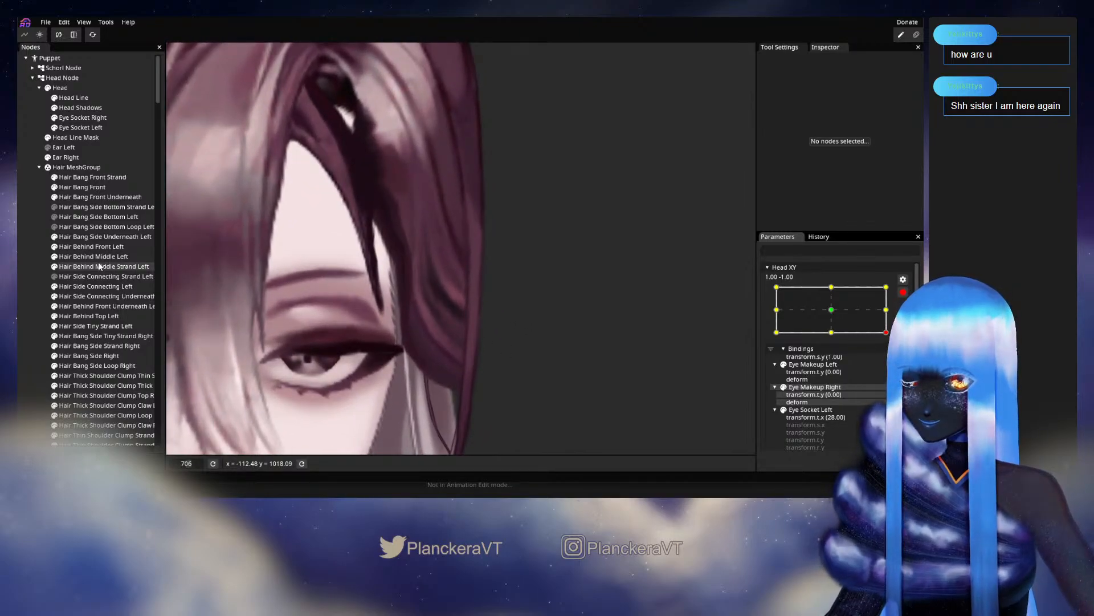
click(96, 286)
scroll(407, 308, up, 3)
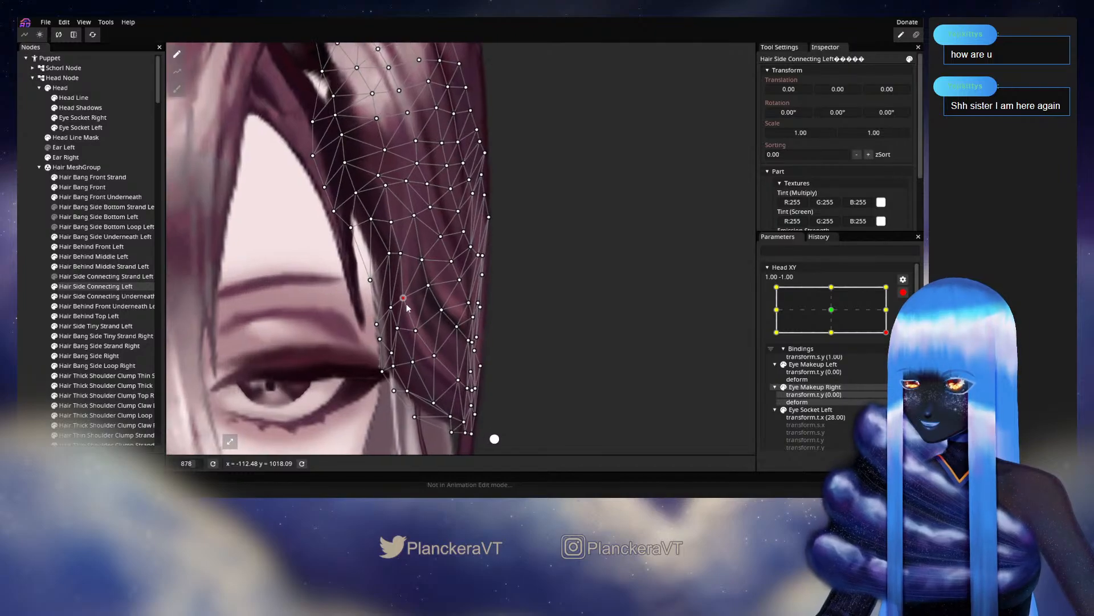
drag(416, 331, 419, 331)
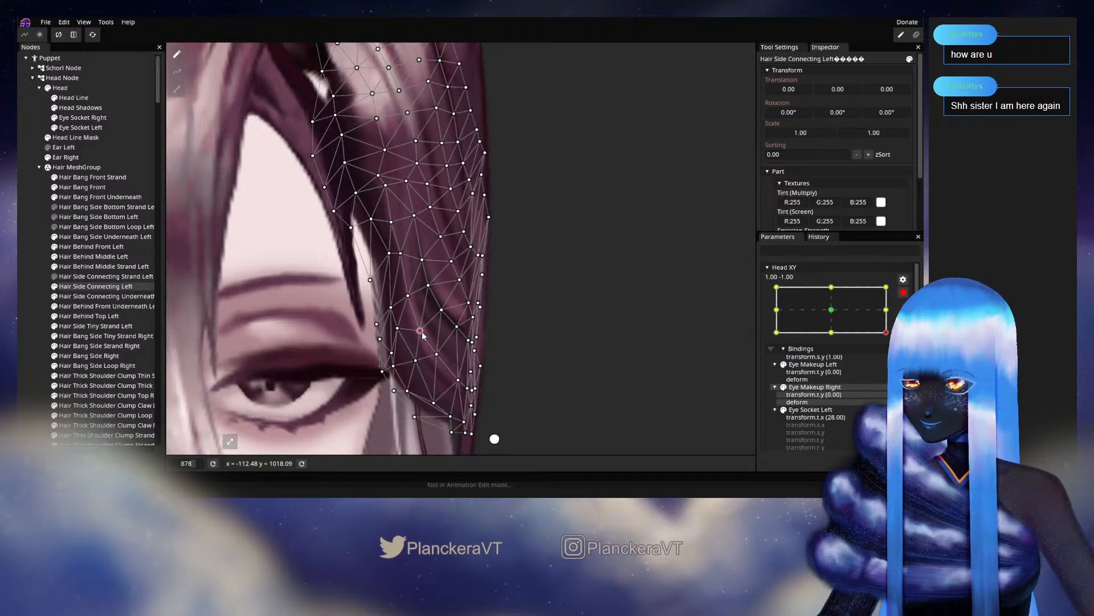
drag(408, 295, 423, 329)
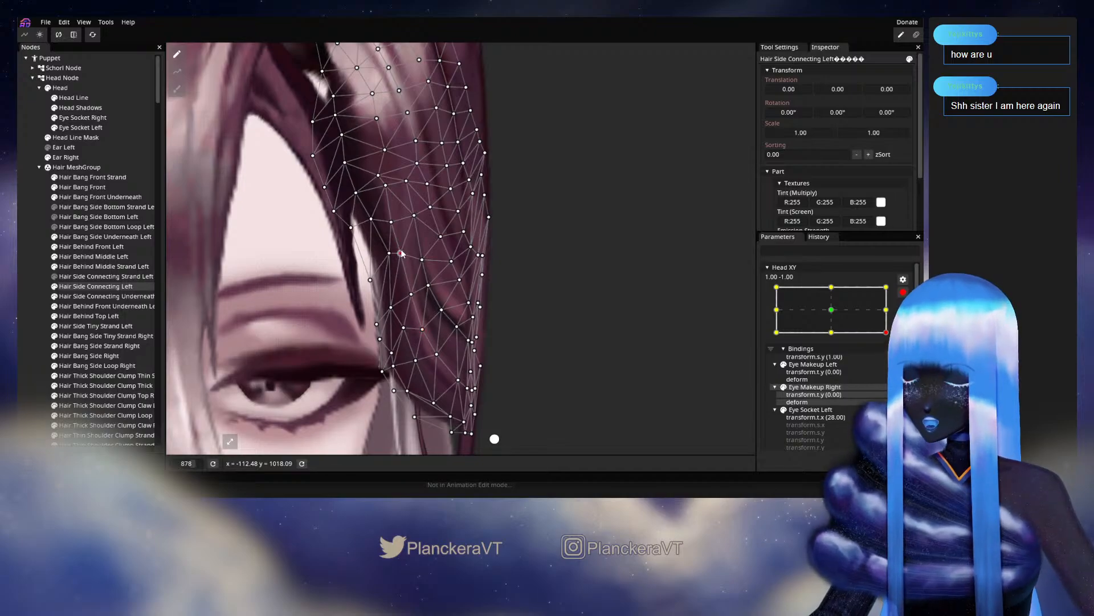
drag(401, 253, 405, 253)
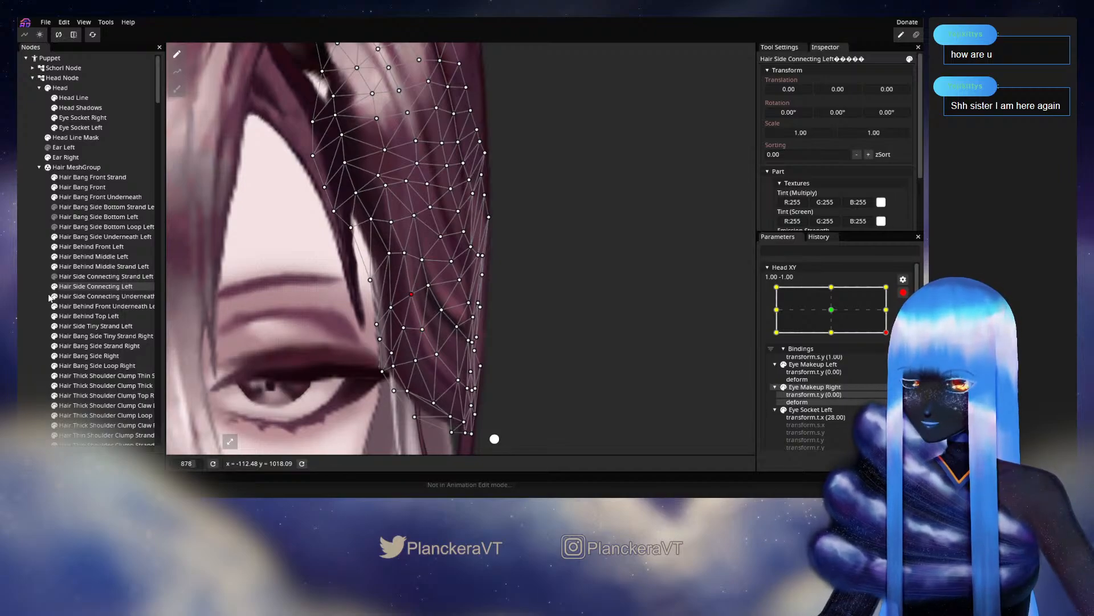
Leave pose editing and check how the adjusted side hair moves around the Head XY 1.00, -1.00 corner
click(431, 313)
scroll(505, 334, down, 6)
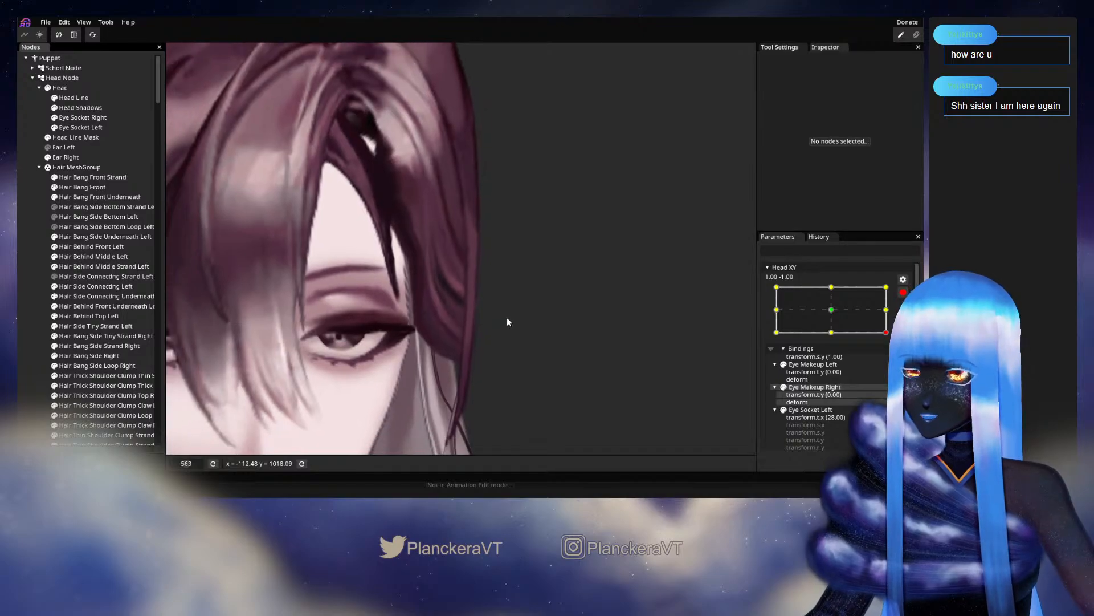
scroll(511, 319, down, 5)
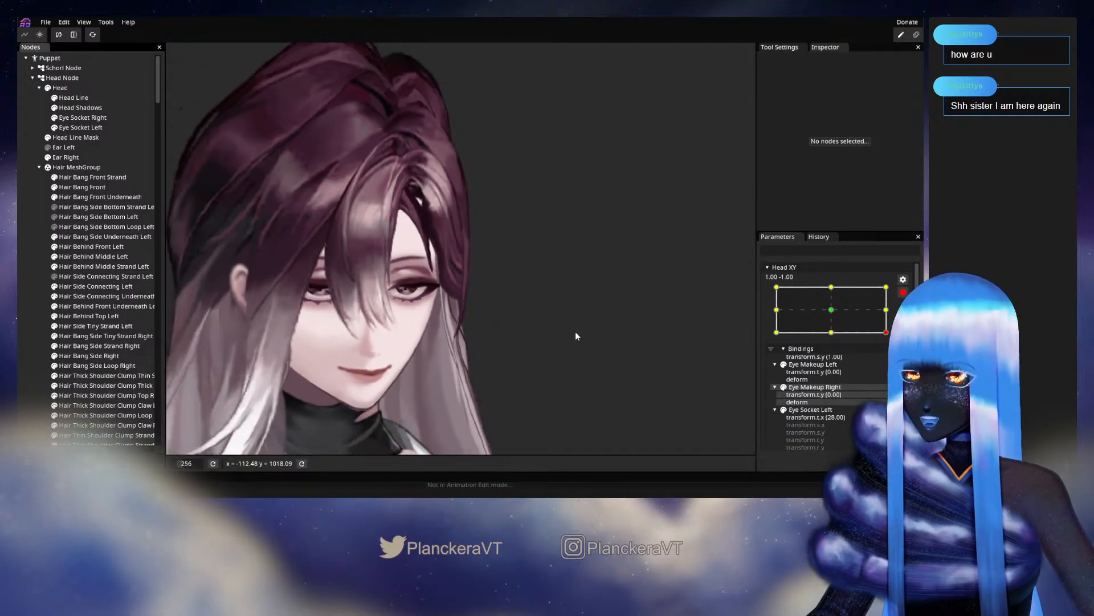
scroll(593, 324, down, 1)
click(903, 292)
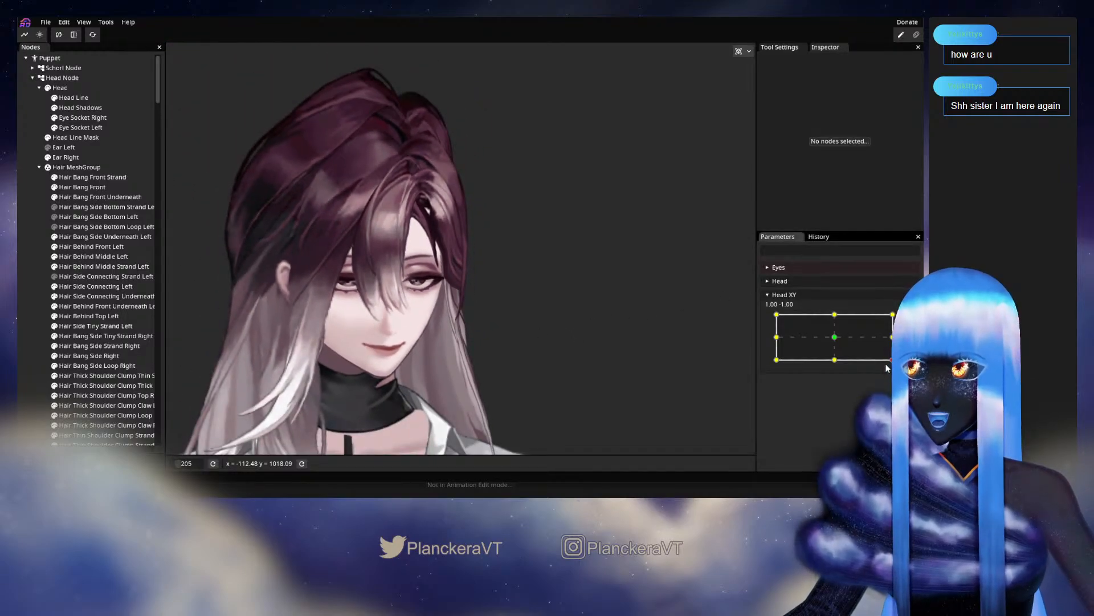
mouse_move(893, 359)
mouse_down()
mouse_move(894, 334)
mouse_move(893, 360)
mouse_up()
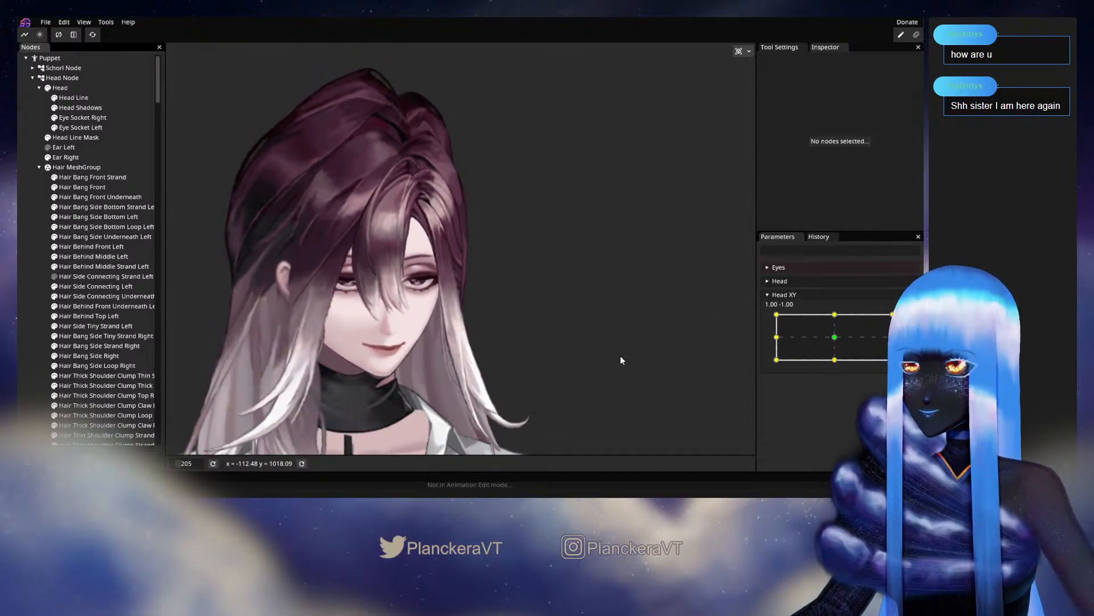
Save the puppet and preview the hair while moving Head XY up from the 1.00, -1.00 corner and back
key(ctrl+s)
drag(885, 361, 893, 339)
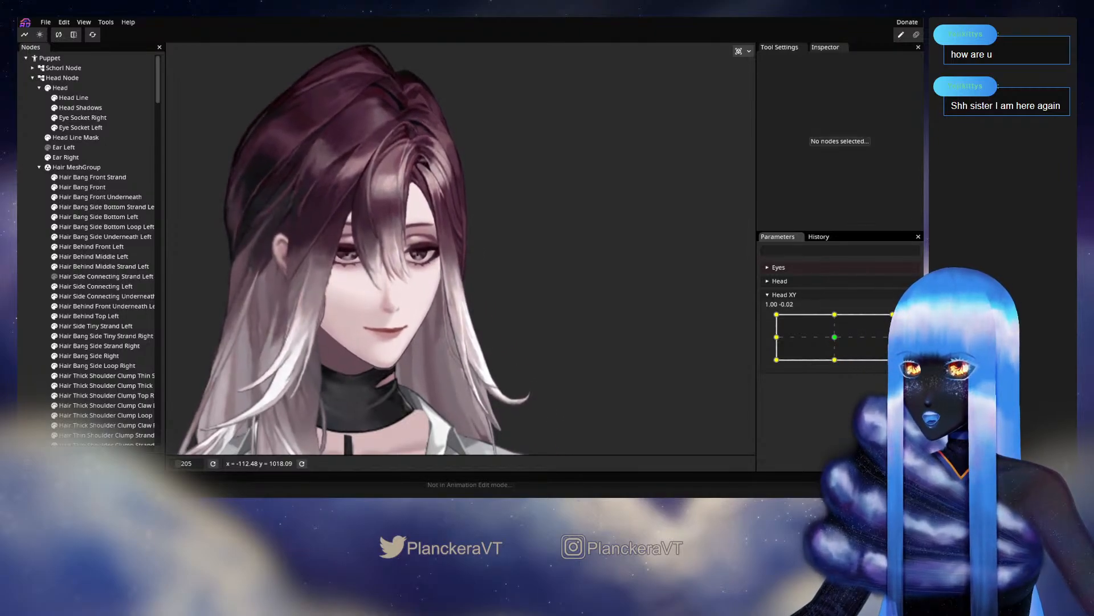
drag(893, 344, 866, 365)
Reopen the Head XY 1.00, -1.00 pose for editing and nudge a middle vertex of Hair Side Connecting Left beside the forehead
scroll(446, 183, up, 5)
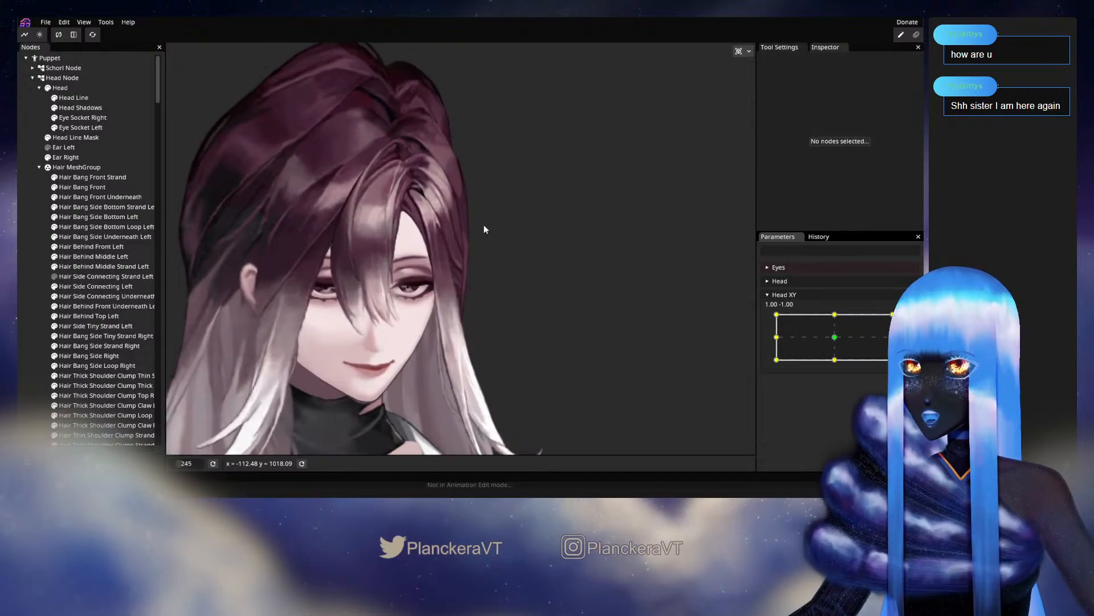
drag(444, 272, 468, 328)
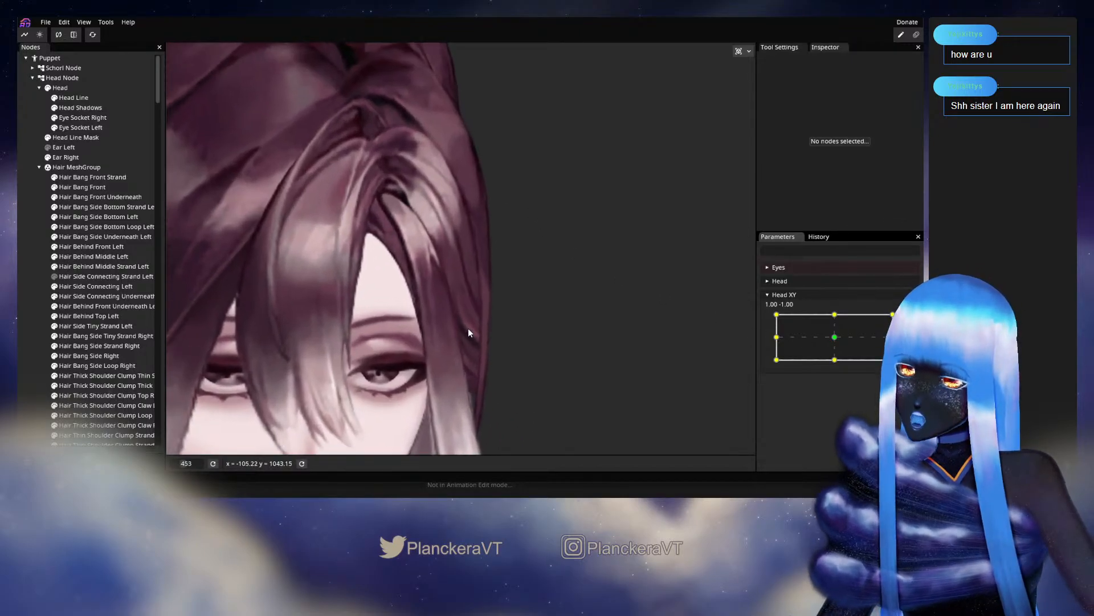
scroll(472, 325, up, 2)
click(909, 319)
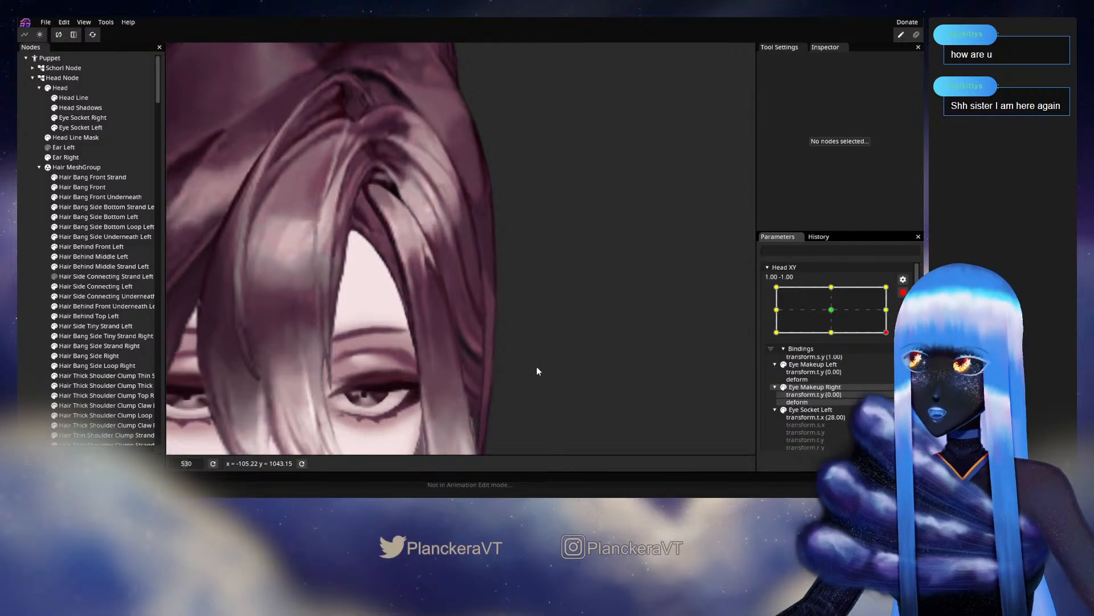
scroll(537, 367, up, 4)
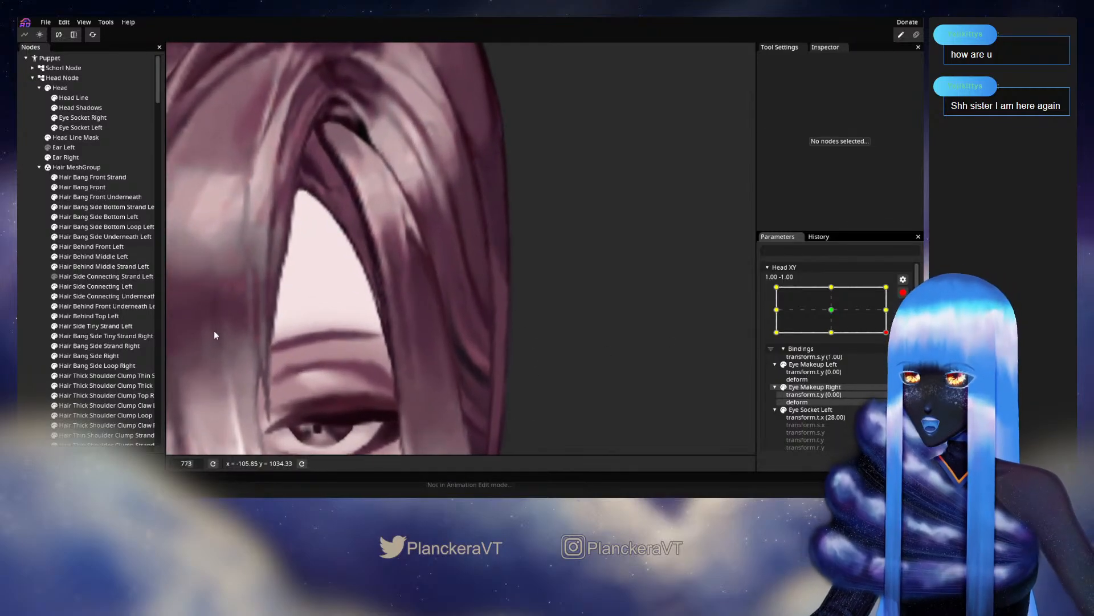
click(80, 286)
scroll(398, 327, up, 1)
scroll(398, 327, up, 1)
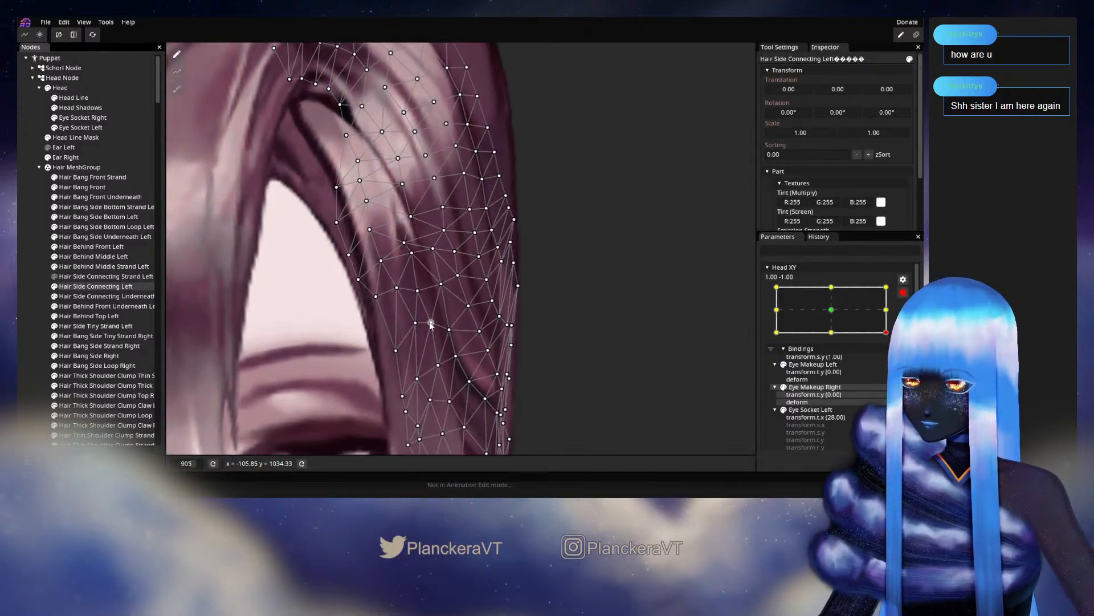
click(437, 285)
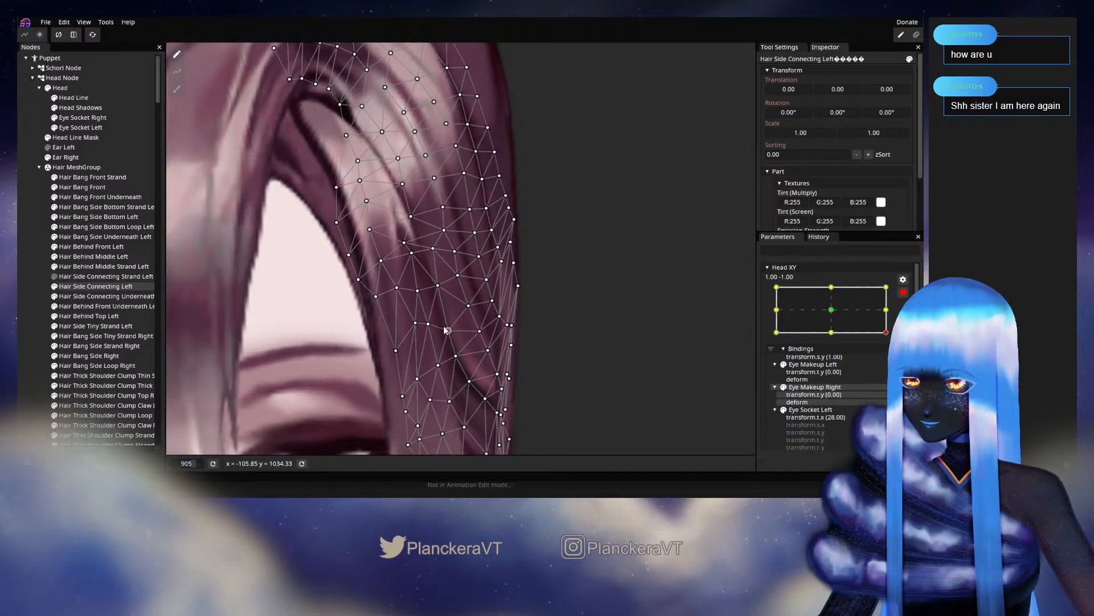
Check the whole head's hair in motion from the Head XY center to the 1.00, -1.00 corner
click(145, 288)
scroll(566, 353, down, 5)
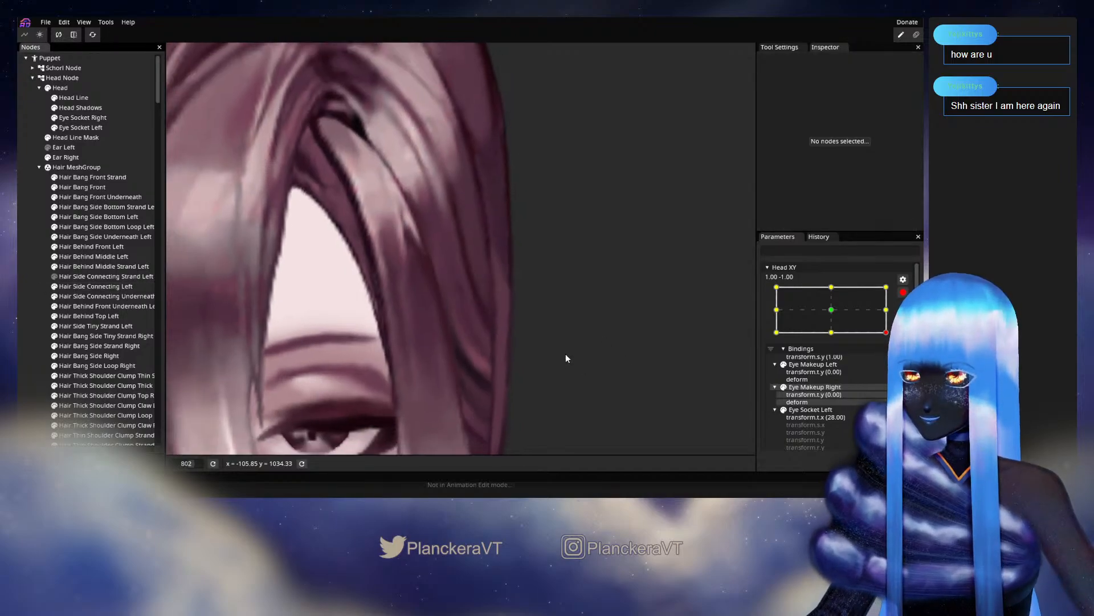
scroll(572, 361, down, 7)
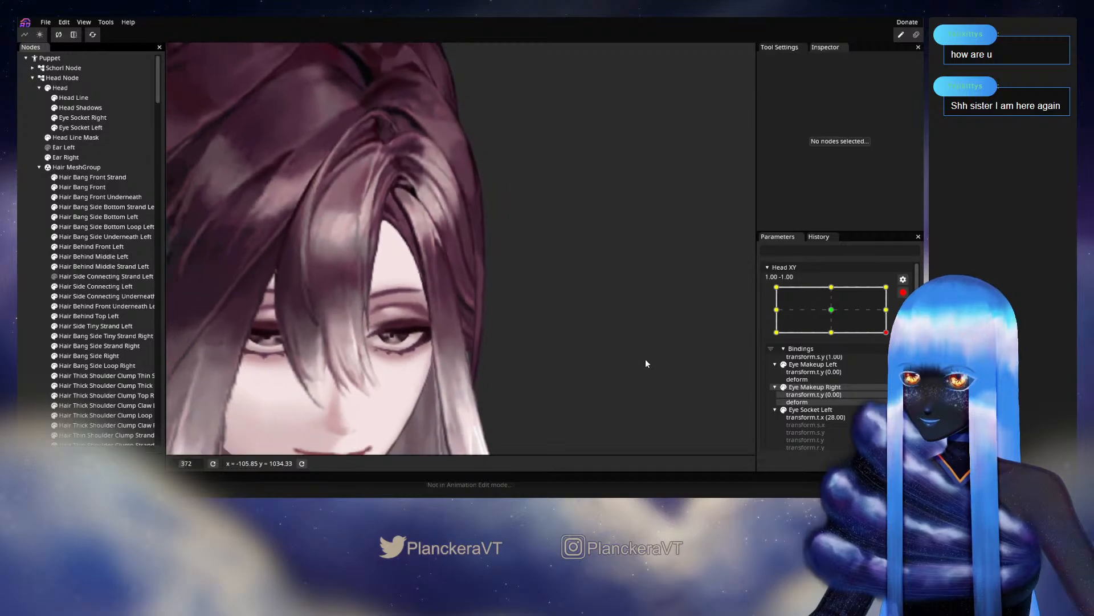
scroll(637, 360, down, 2)
click(903, 292)
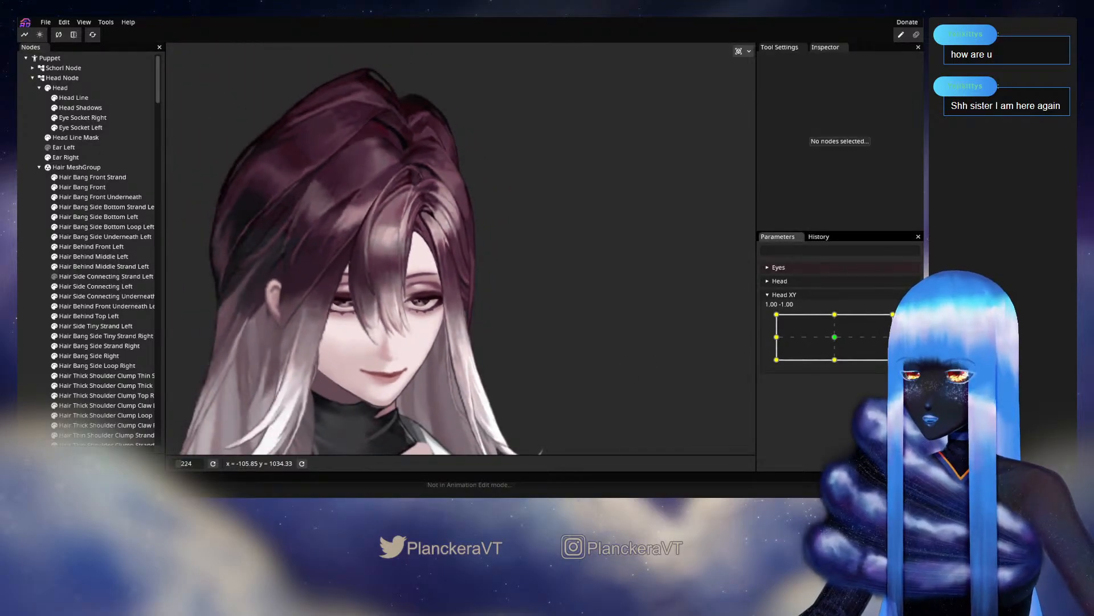
click(834, 338)
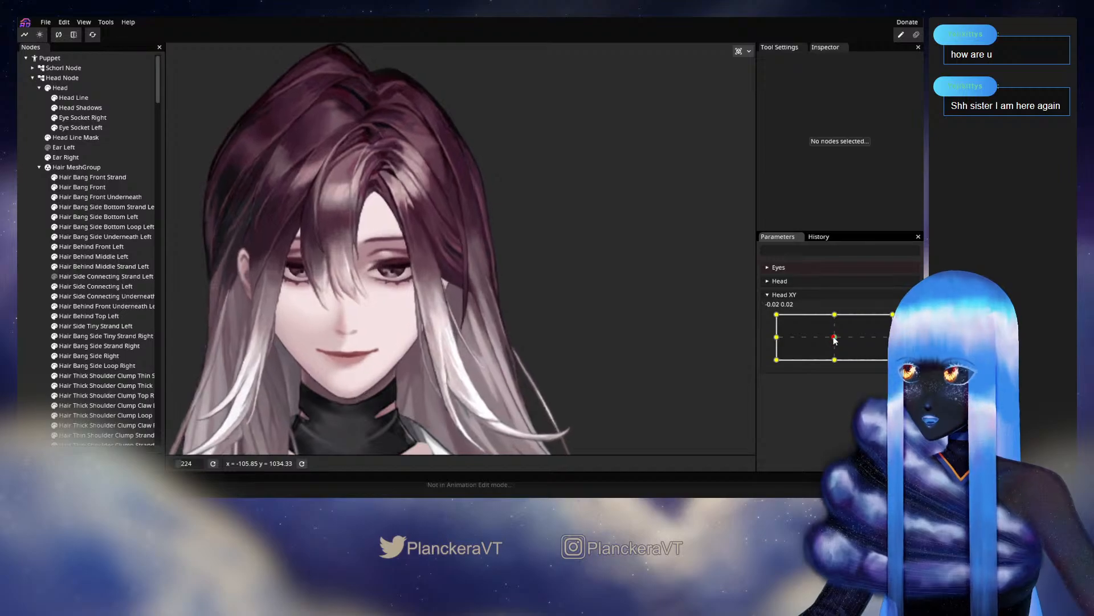
drag(834, 337, 893, 360)
Hide the Hair Bang Side Bottom Left and Hair Bang Side Bottom Loop Left parts
scroll(282, 324, up, 1)
click(54, 218)
click(54, 228)
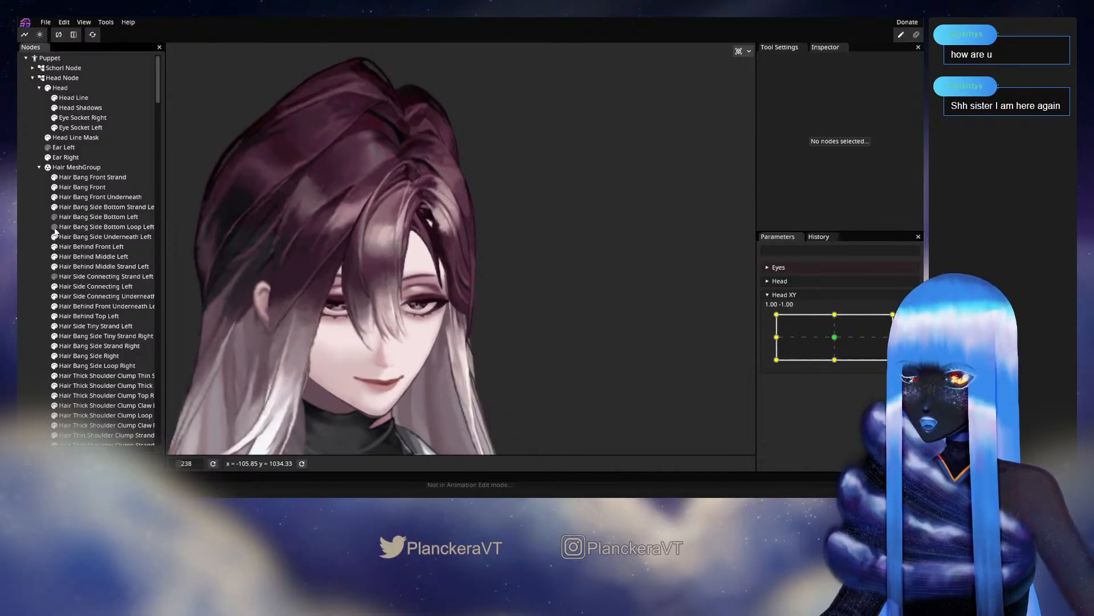
Reopen the Head XY 1.00, -1.00 pose for editing and nudge the middle vertices of Hair Side Connecting Left beside the forehead
scroll(495, 331, up, 9)
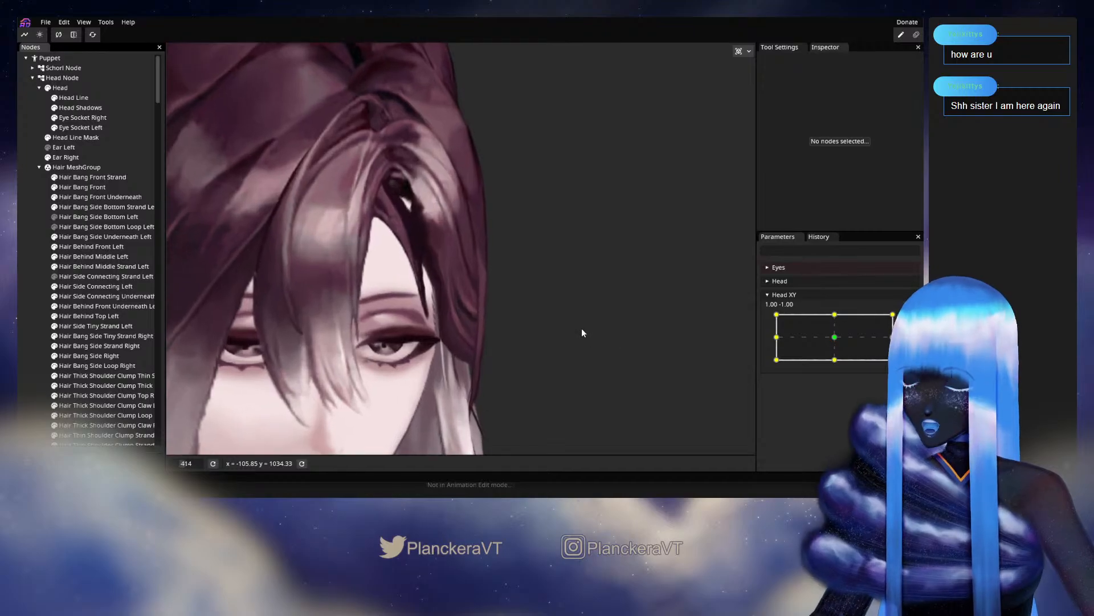
scroll(582, 333, up, 7)
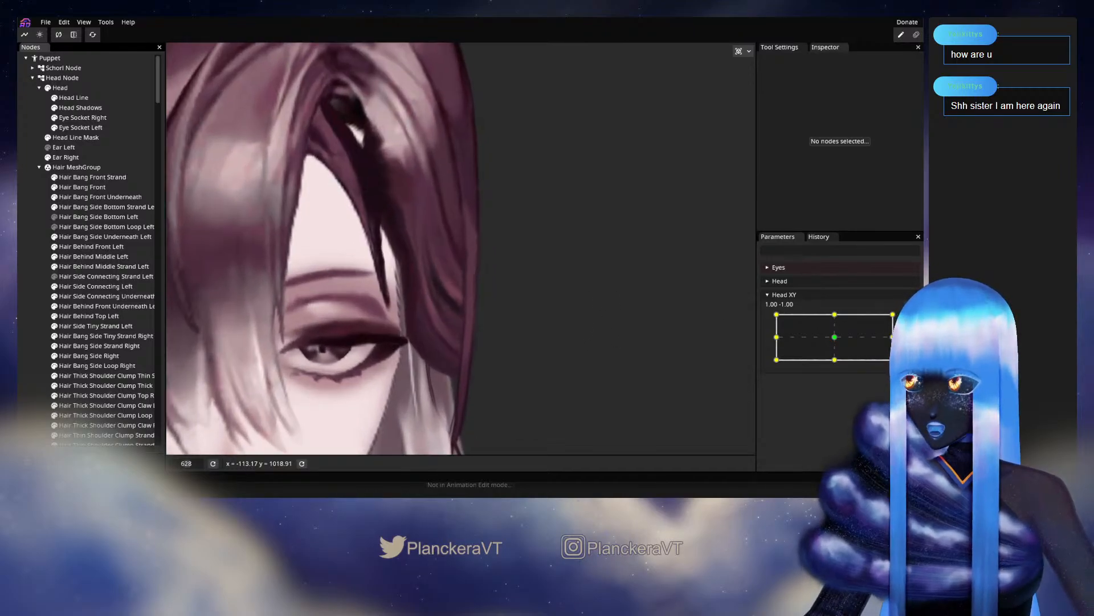
click(909, 320)
scroll(449, 292, up, 4)
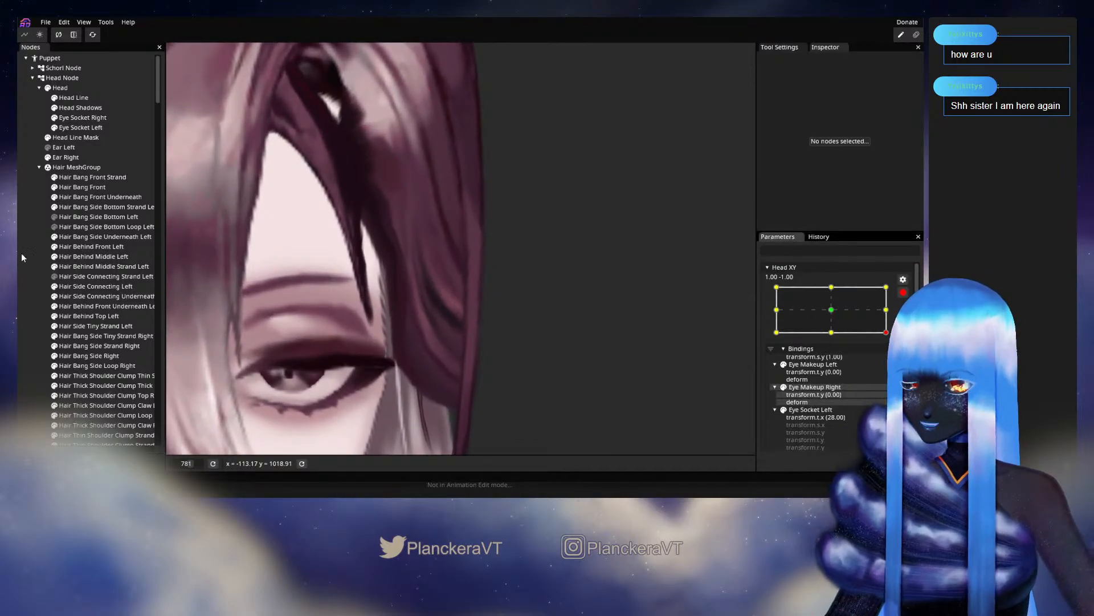
click(96, 286)
scroll(439, 295, up, 2)
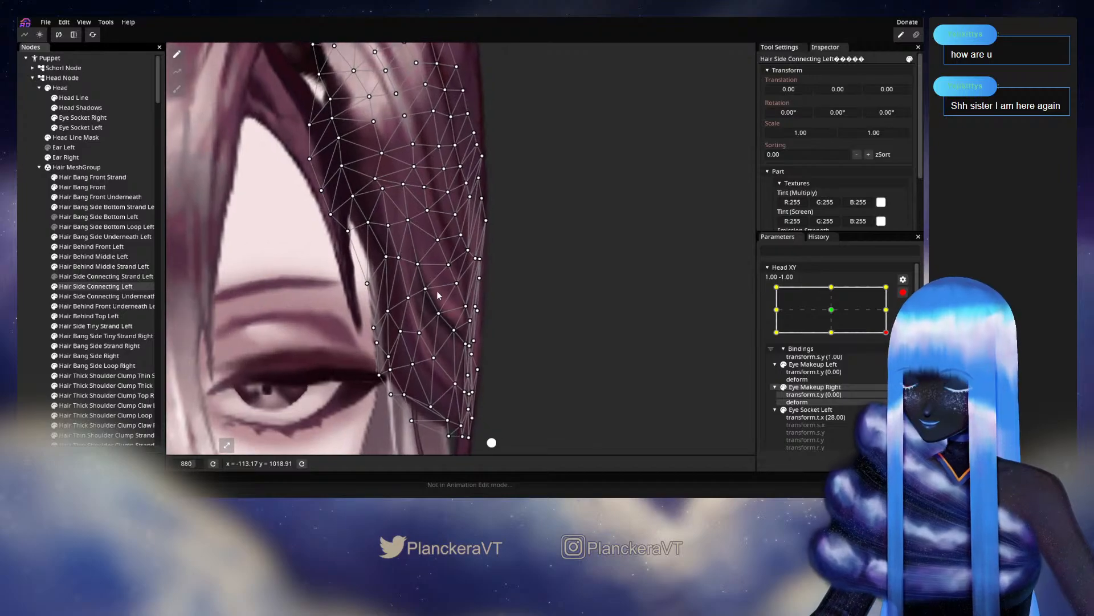
scroll(438, 295, up, 1)
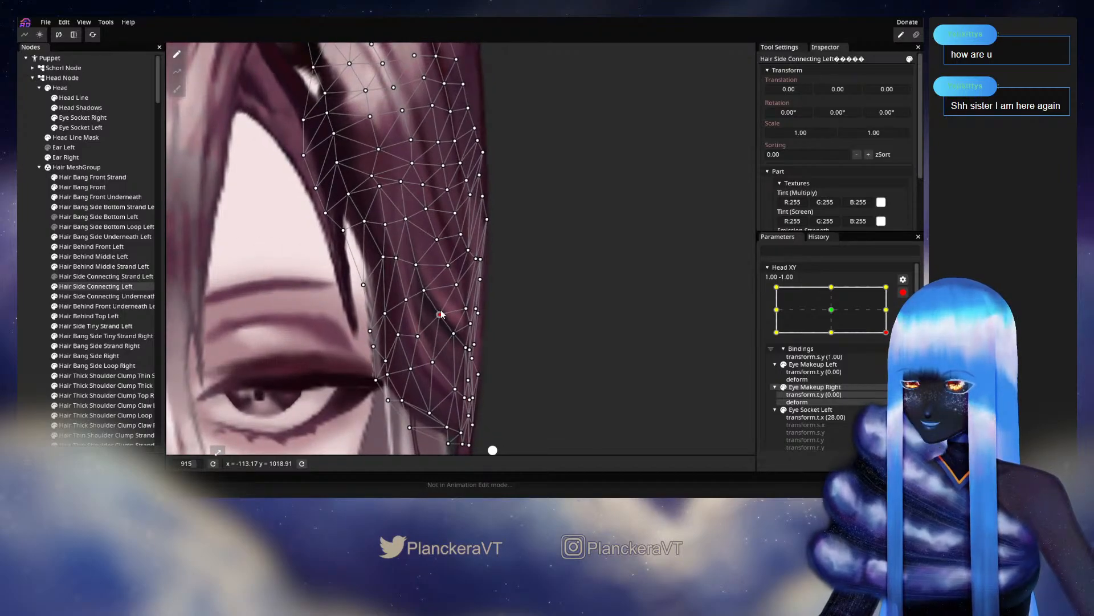
drag(427, 288, 426, 266)
drag(411, 221, 417, 219)
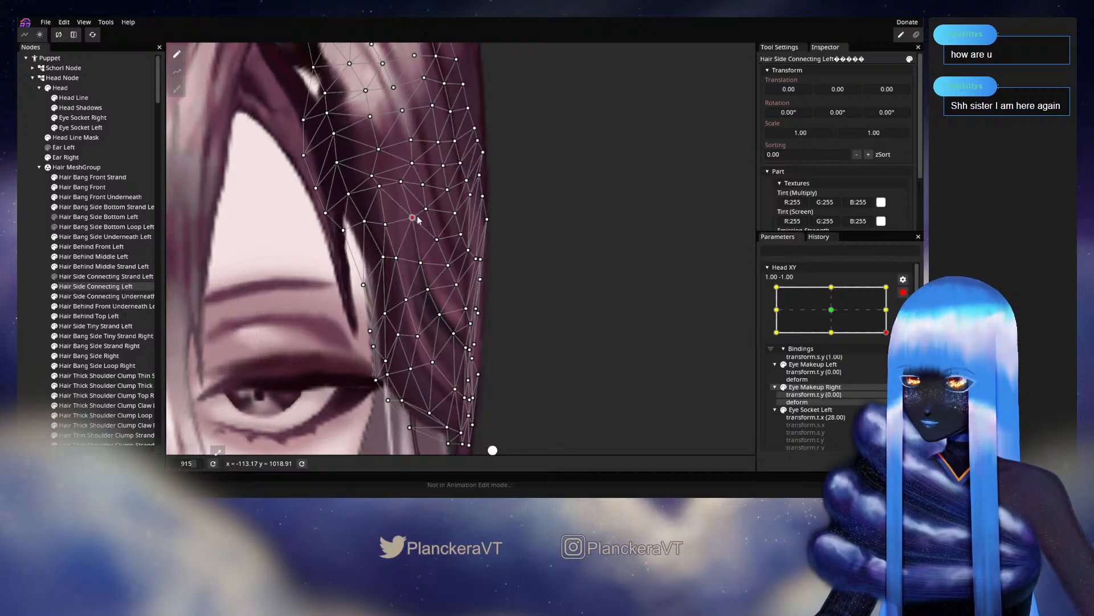
Adjust the inner vertices of Hair Side Connecting Left from brow height down to the outer eye corner
click(408, 298)
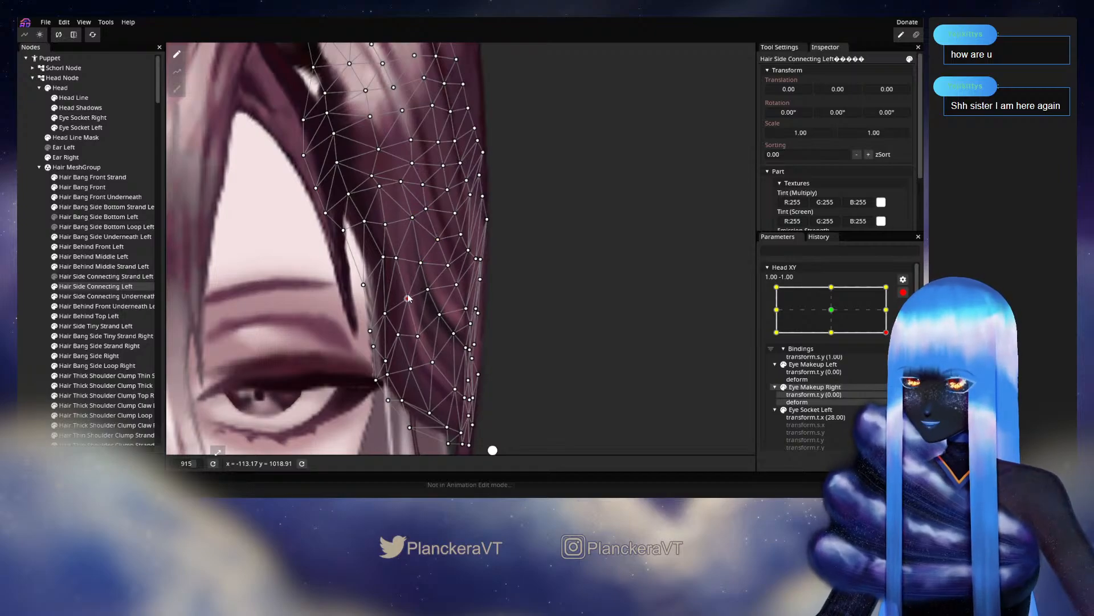
click(397, 257)
drag(391, 231, 396, 228)
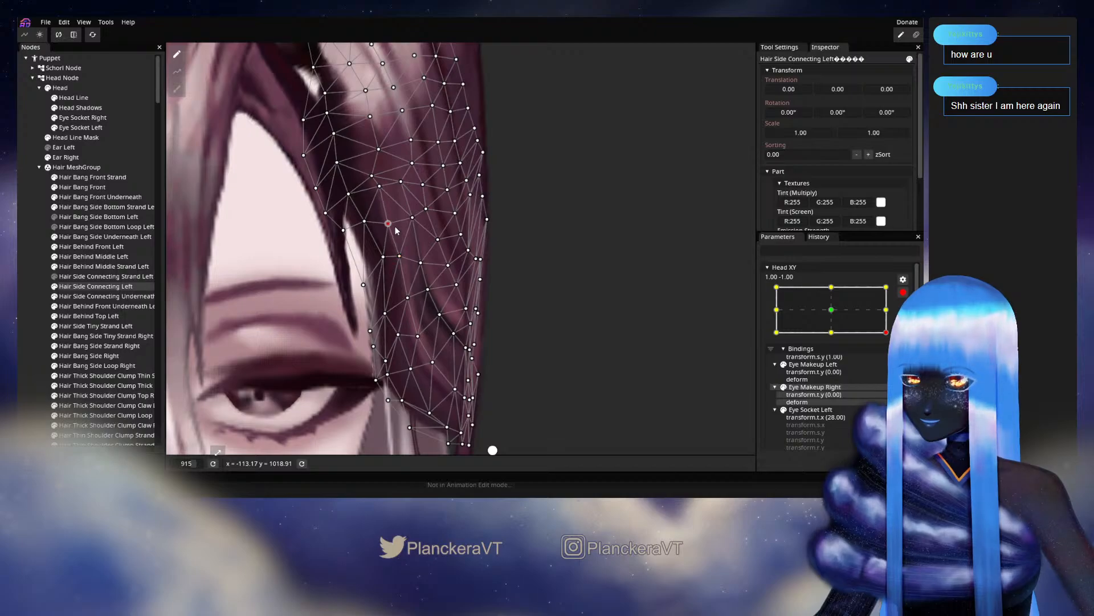
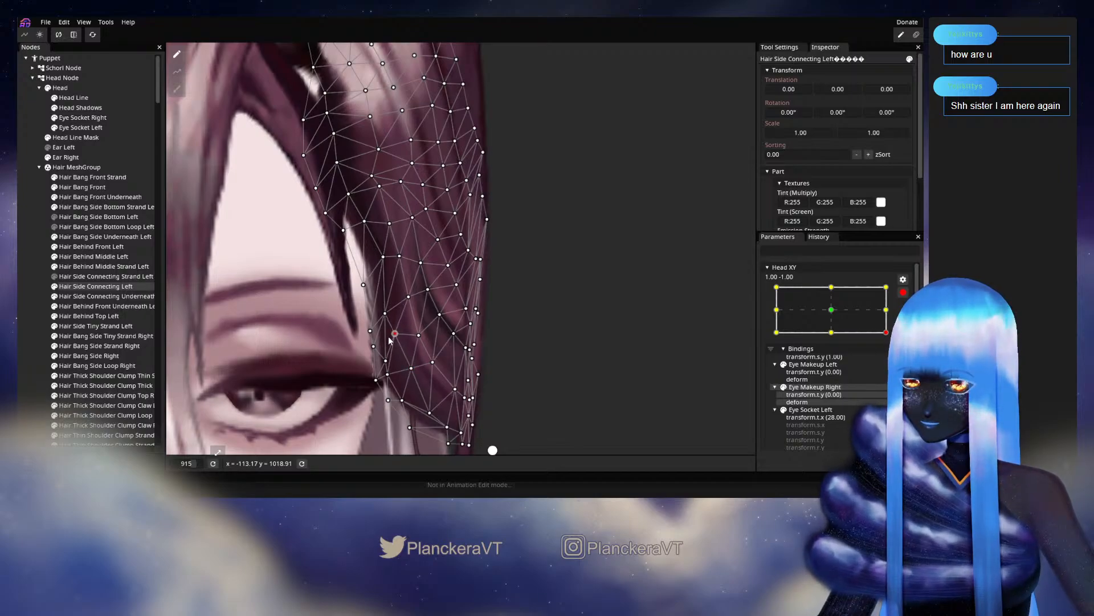
drag(406, 368, 415, 343)
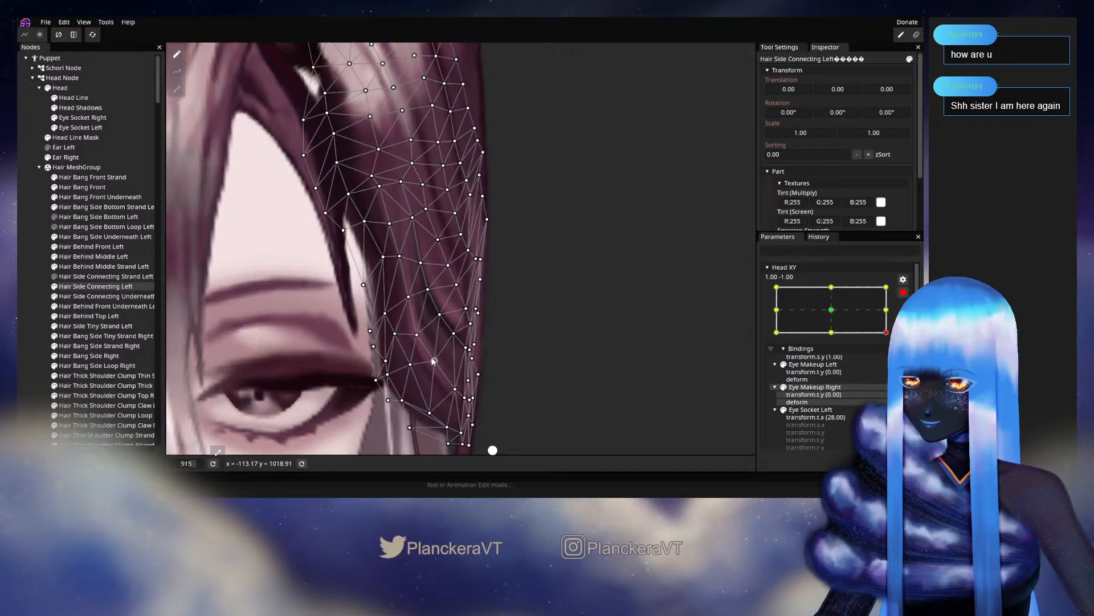
drag(395, 335, 402, 335)
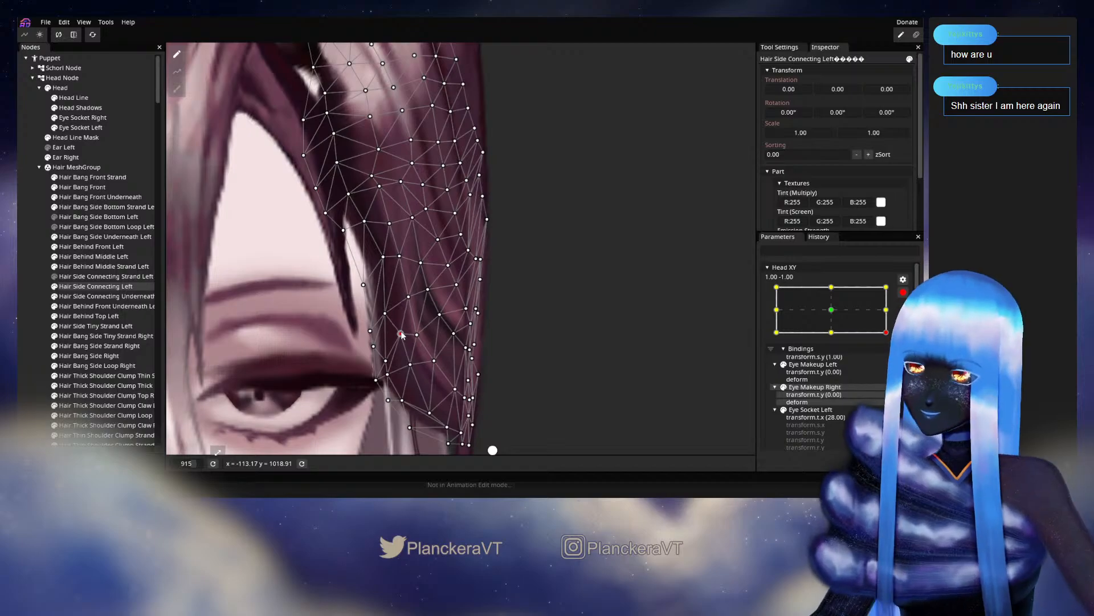
Compare Hair Side Connecting Left with its Head XY center pose and adjust a lower inner vertex near the eye at 1.00, -1.00
click(831, 309)
drag(379, 226, 489, 339)
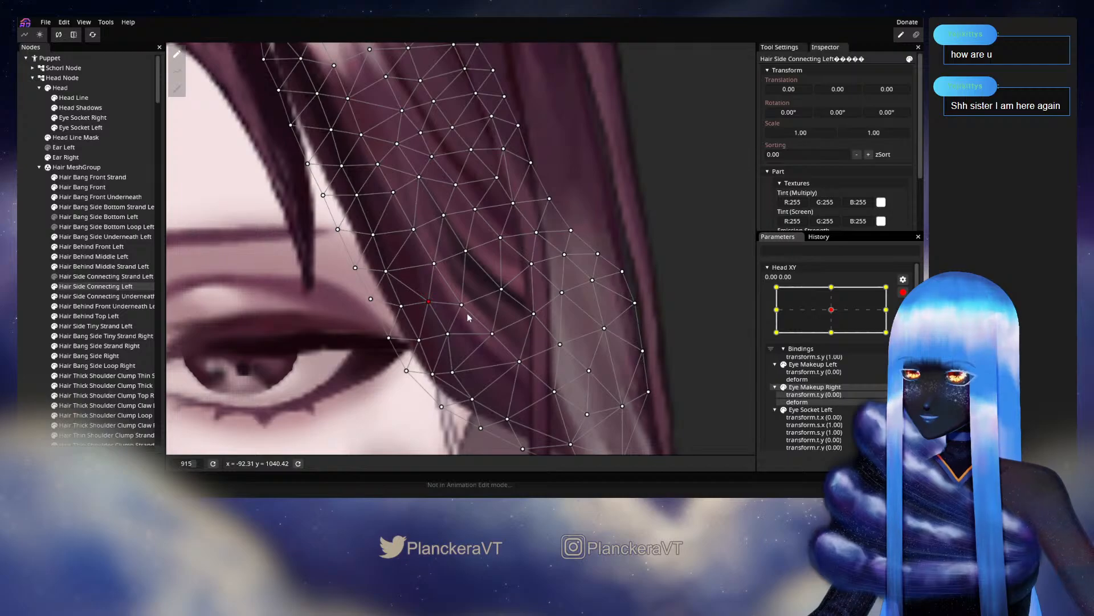
drag(454, 280, 391, 251)
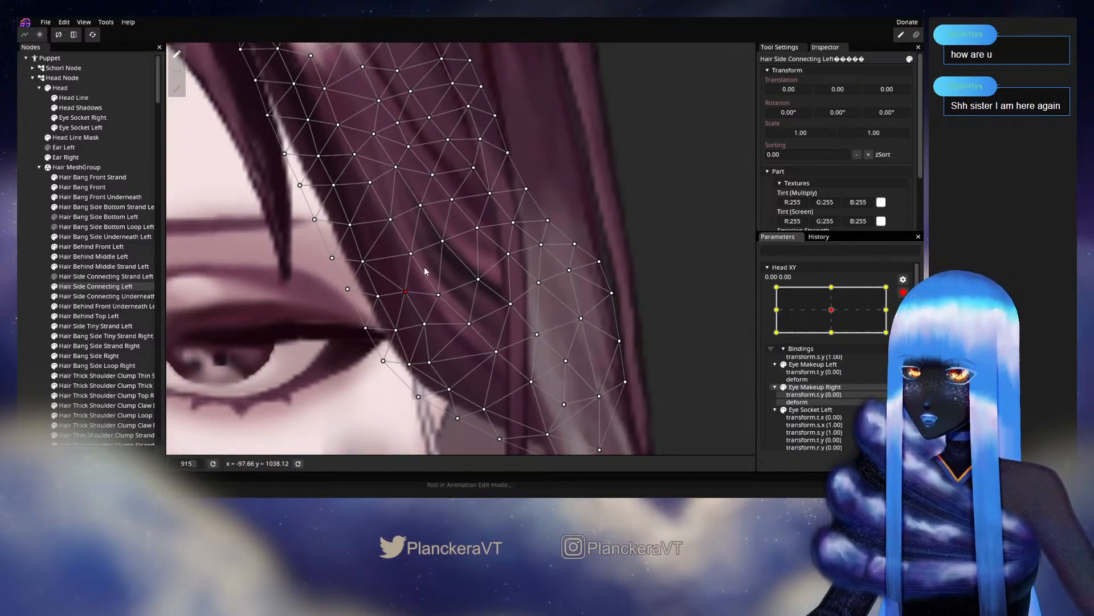
click(886, 332)
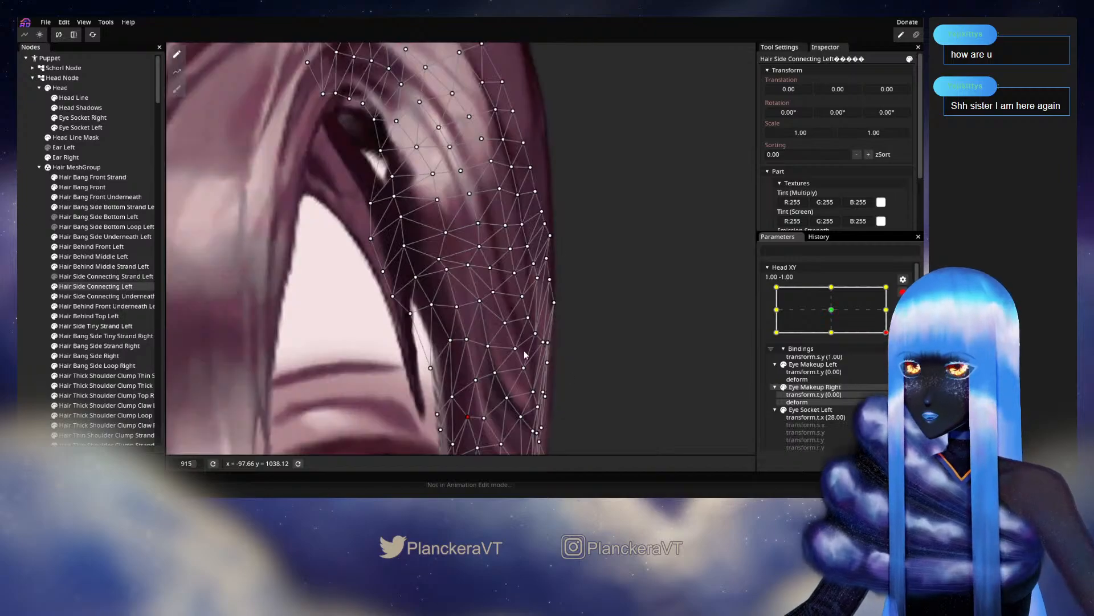
drag(530, 358, 494, 288)
mouse_move(466, 364)
mouse_down()
mouse_move(491, 324)
mouse_move(439, 323)
mouse_move(448, 357)
mouse_up()
scroll(447, 340, up, 1)
drag(457, 309, 454, 302)
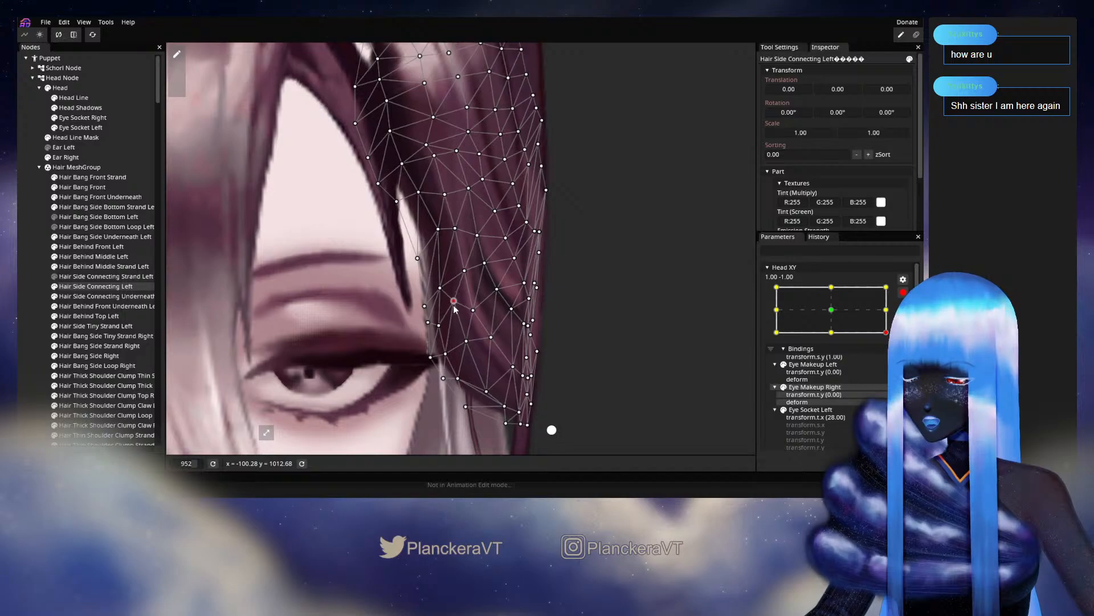
click(836, 313)
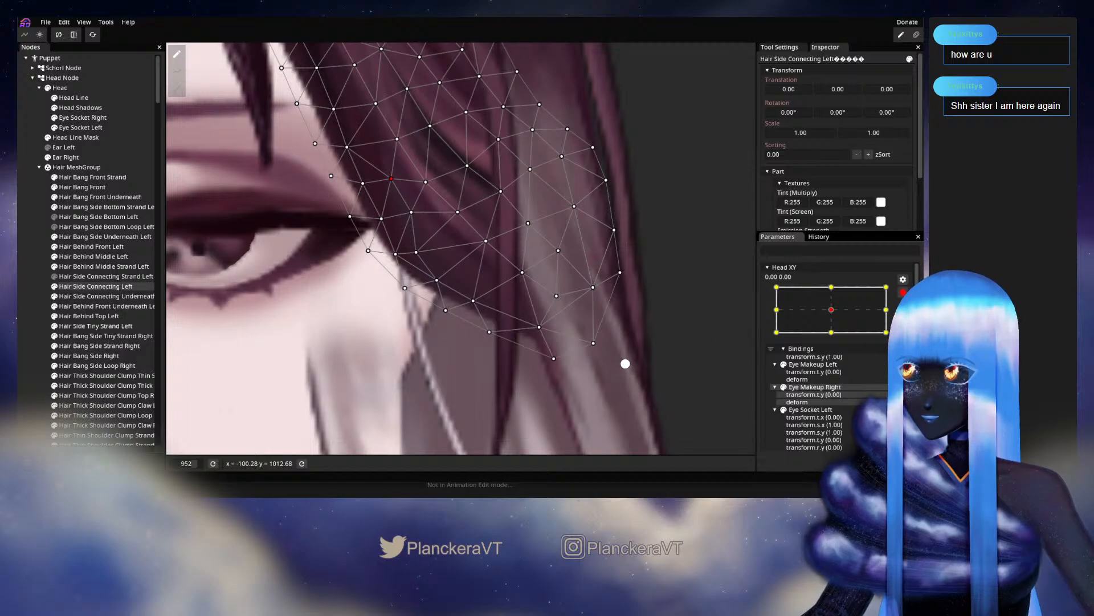
click(886, 332)
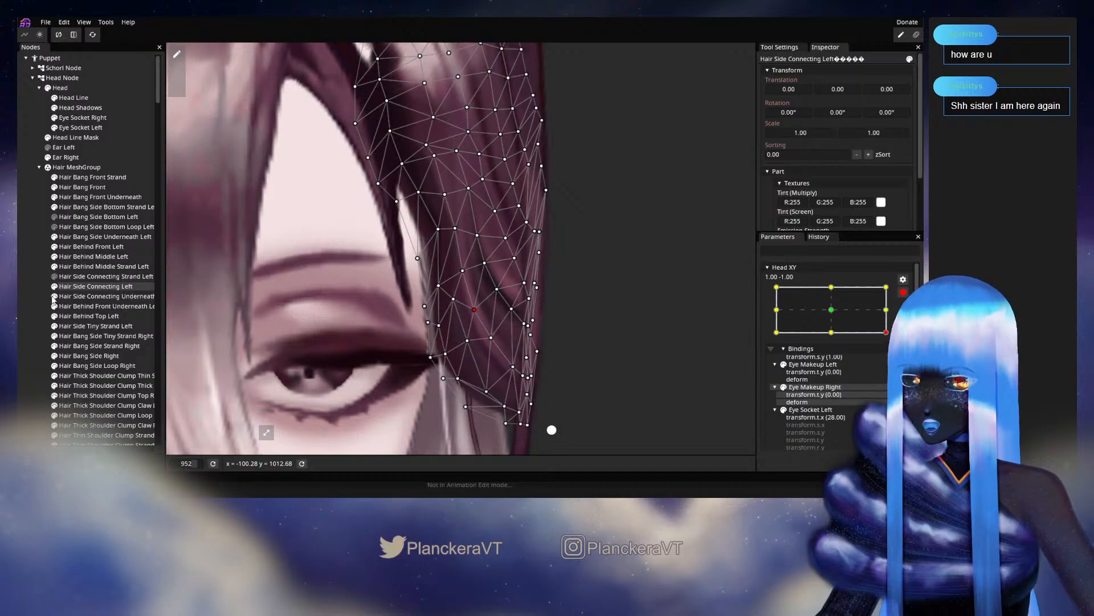
Stop editing the pose and preview the whole head's hair while moving Head XY around the 1.00, -1.00 corner
click(25, 294)
scroll(572, 335, down, 4)
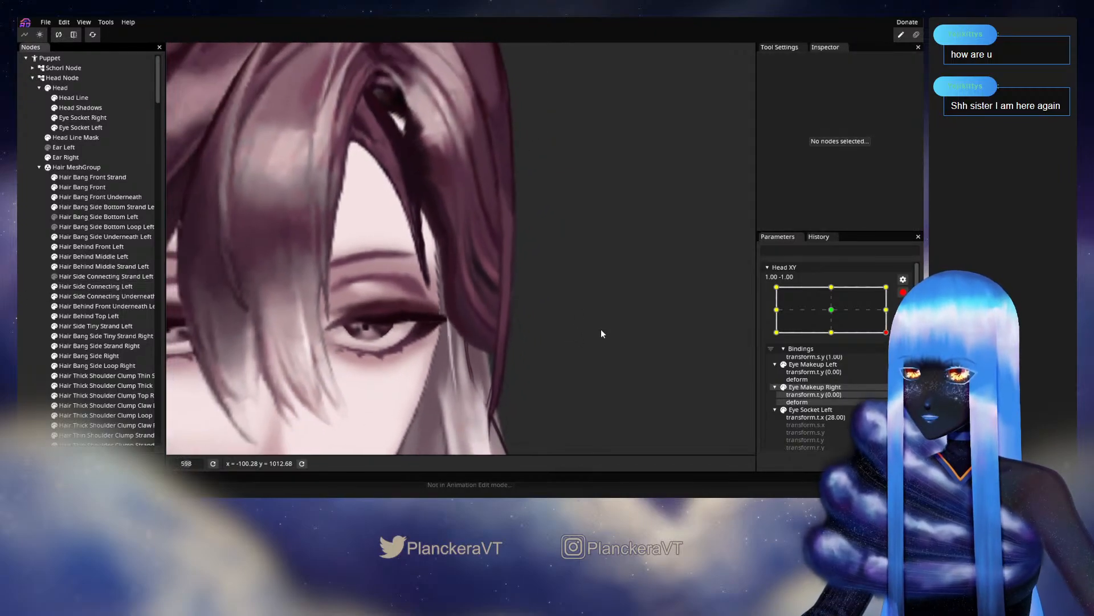
scroll(587, 323, down, 4)
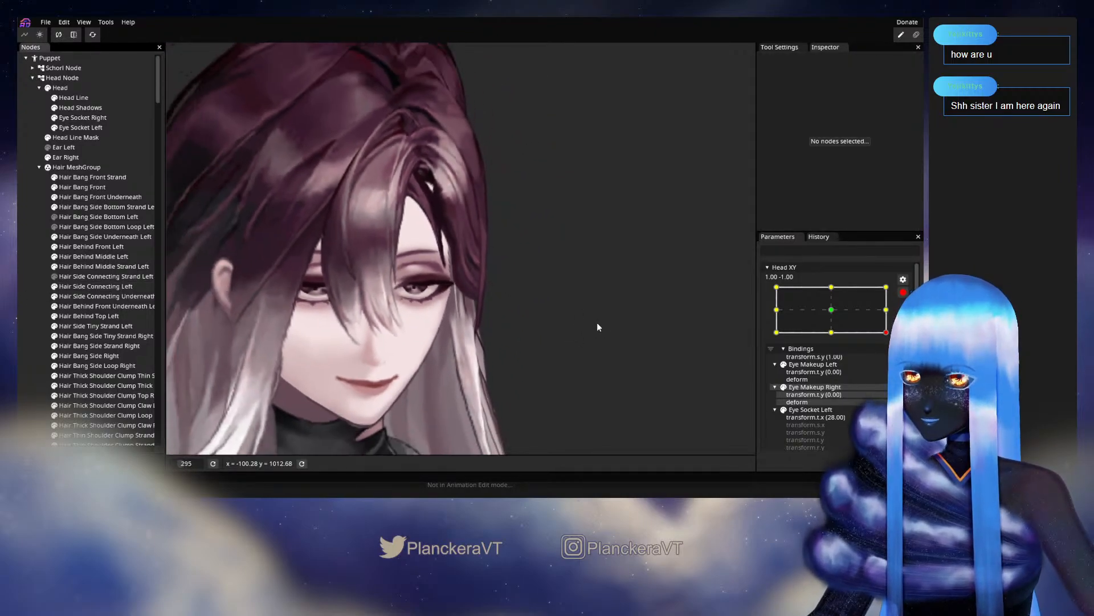
scroll(582, 331, down, 2)
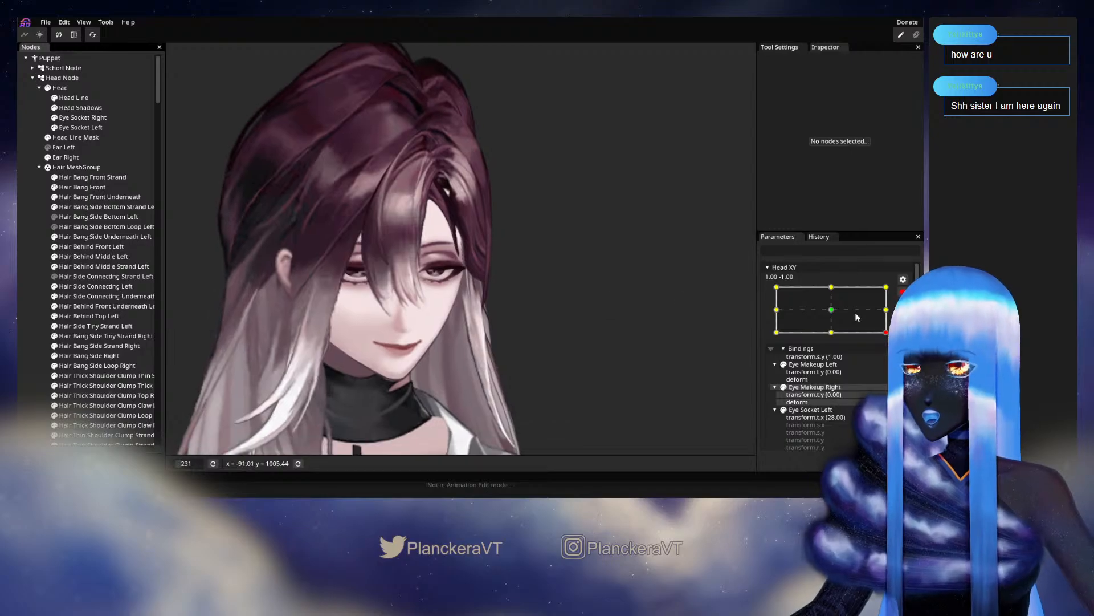
drag(886, 332, 892, 360)
click(903, 292)
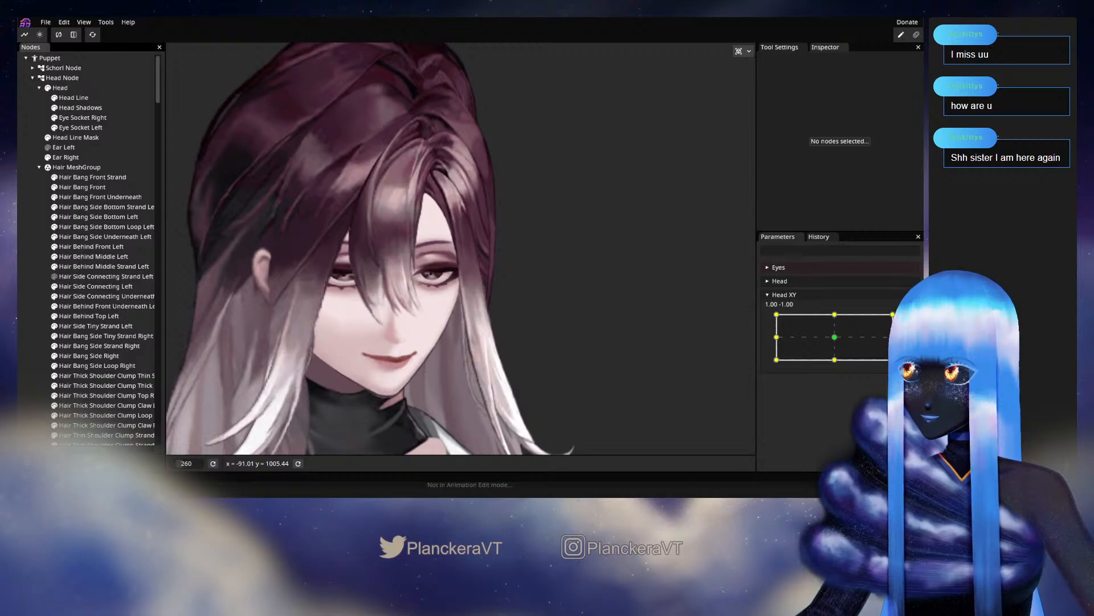
mouse_move(892, 360)
mouse_down()
mouse_move(852, 343)
mouse_move(893, 361)
mouse_up()
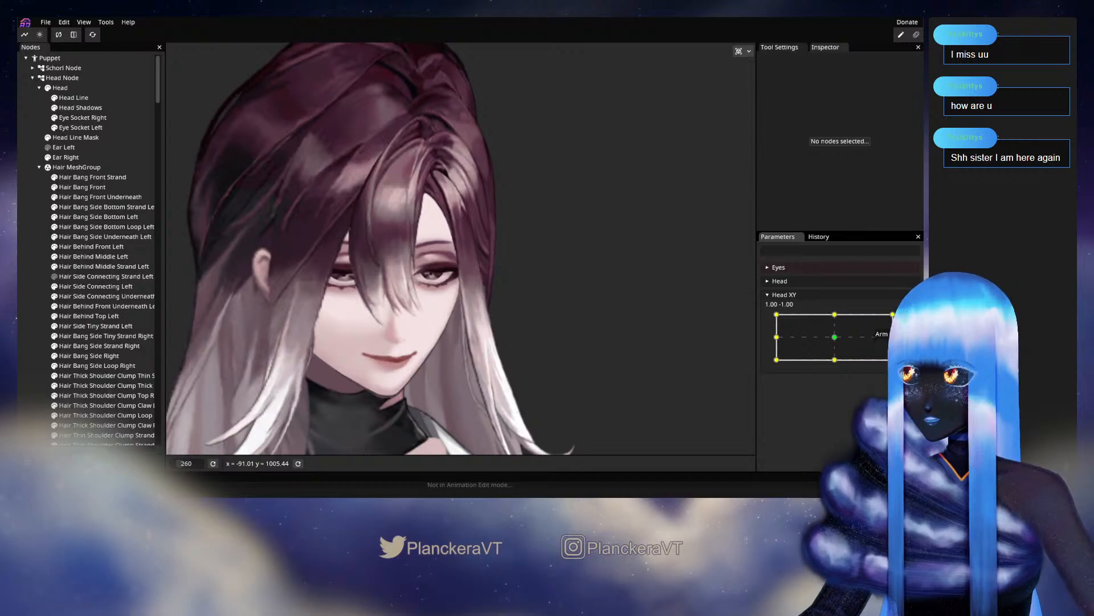
Edit the Head XY 1.00, -1.00 pose again and nudge middle and lower vertices of Hair Side Connecting Left beside the eye
click(909, 319)
scroll(518, 309, up, 5)
scroll(507, 316, up, 5)
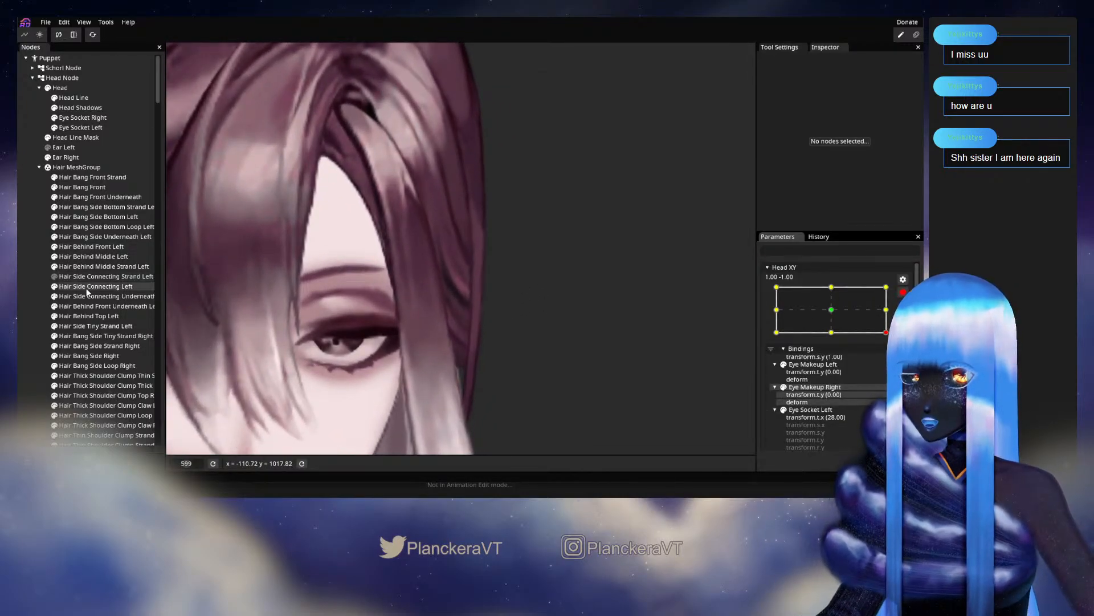
click(91, 287)
scroll(456, 330, up, 3)
scroll(450, 323, up, 2)
click(452, 310)
drag(442, 290, 439, 260)
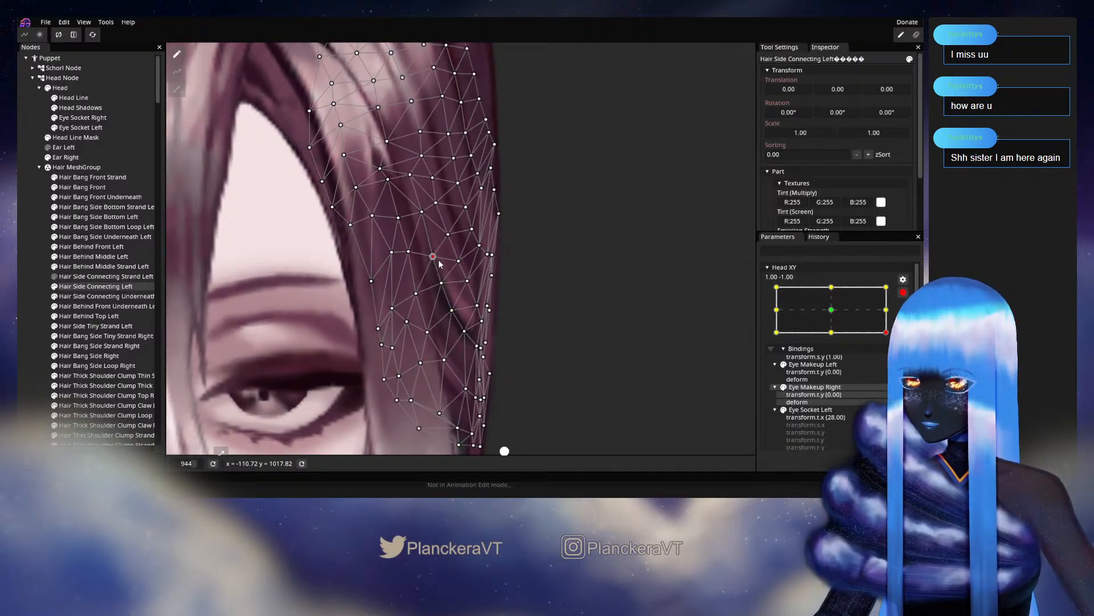
click(428, 332)
click(451, 362)
drag(451, 362, 470, 394)
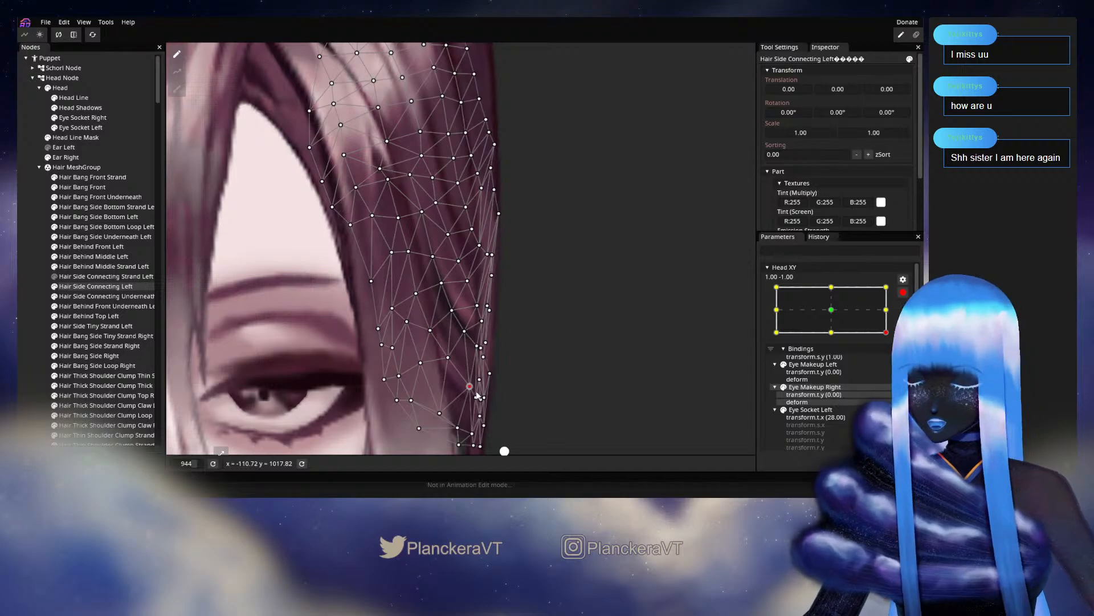
Adjust the crowded vertices at the lower outer edge and bottom tip of the Hair Side Connecting Left mesh
click(524, 363)
drag(525, 363, 508, 291)
scroll(493, 327, up, 1)
scroll(493, 332, up, 1)
click(459, 330)
click(465, 311)
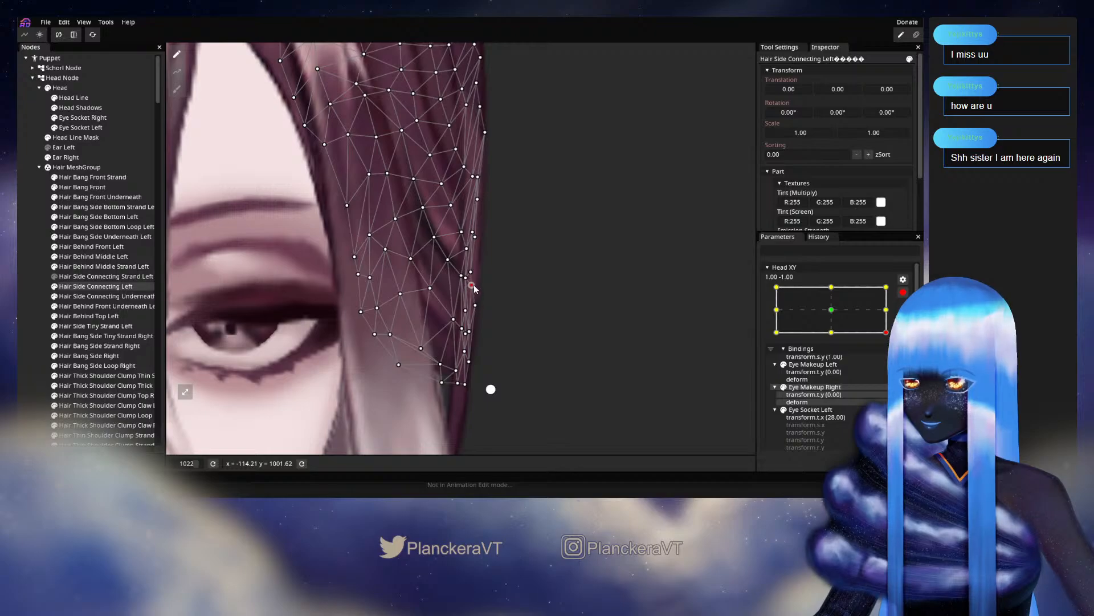
mouse_move(472, 277)
mouse_down()
mouse_move(481, 273)
mouse_move(467, 284)
mouse_up()
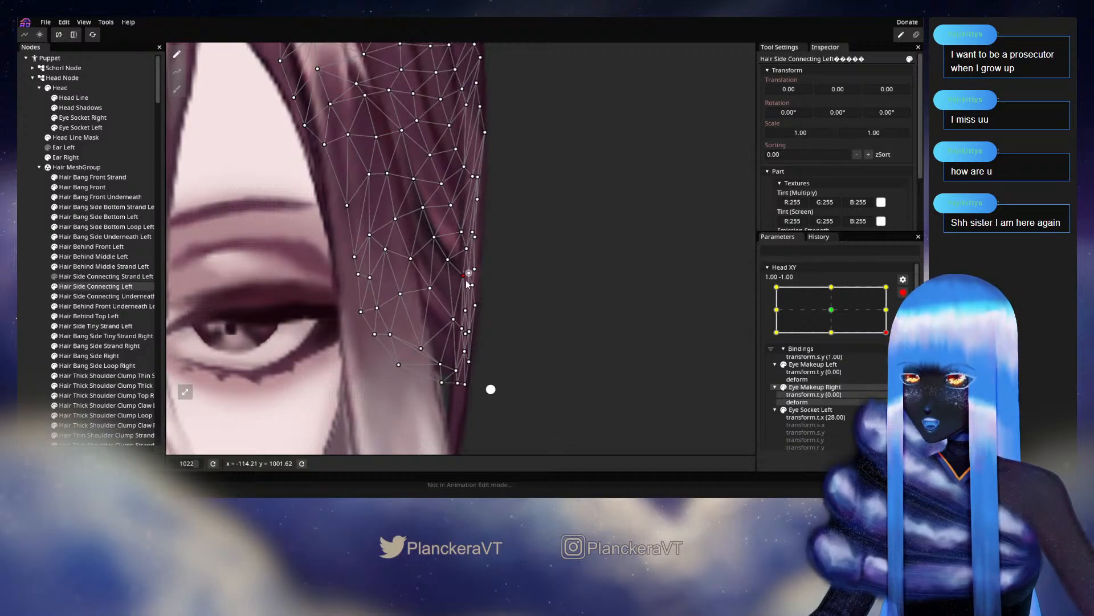
drag(457, 325, 430, 347)
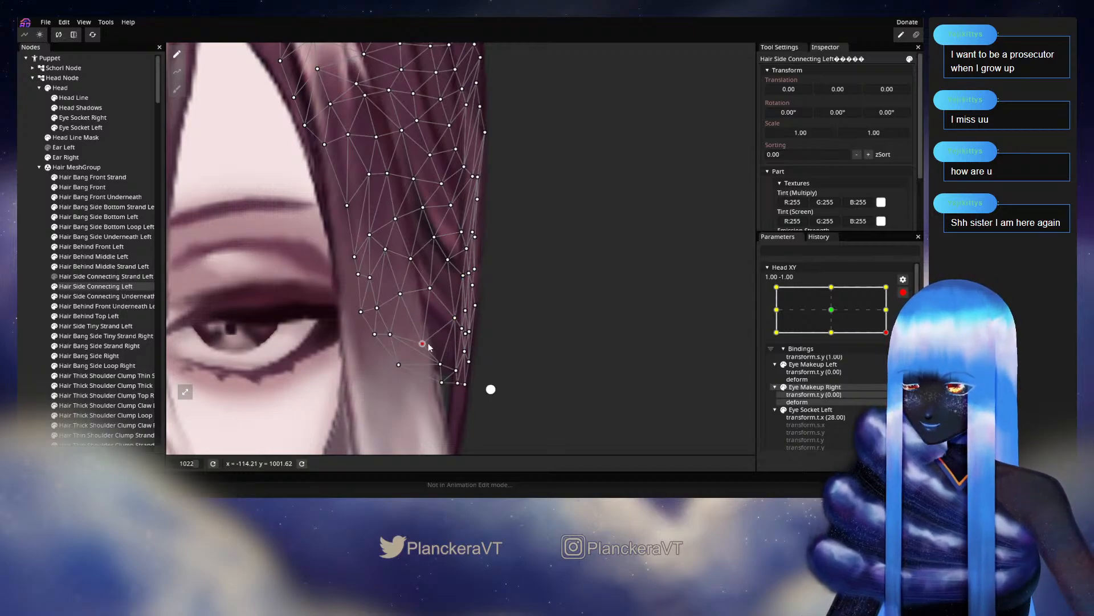
Deselect the mesh, leave pose editing and check the reshaped side hair in motion near Head XY 1.00, -1.00
click(30, 240)
scroll(677, 301, down, 4)
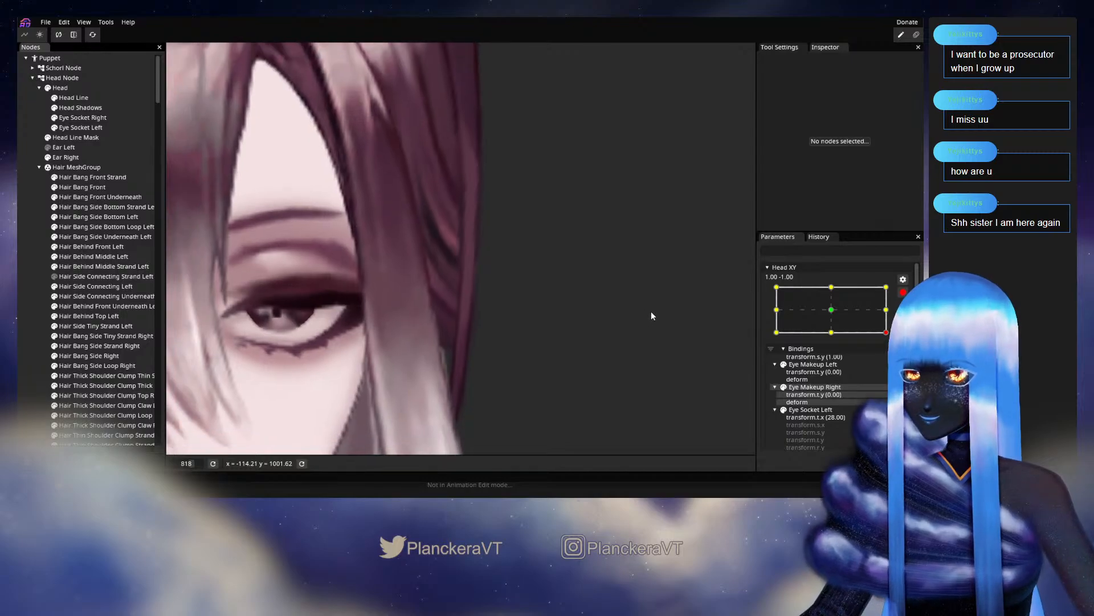
scroll(653, 313, down, 4)
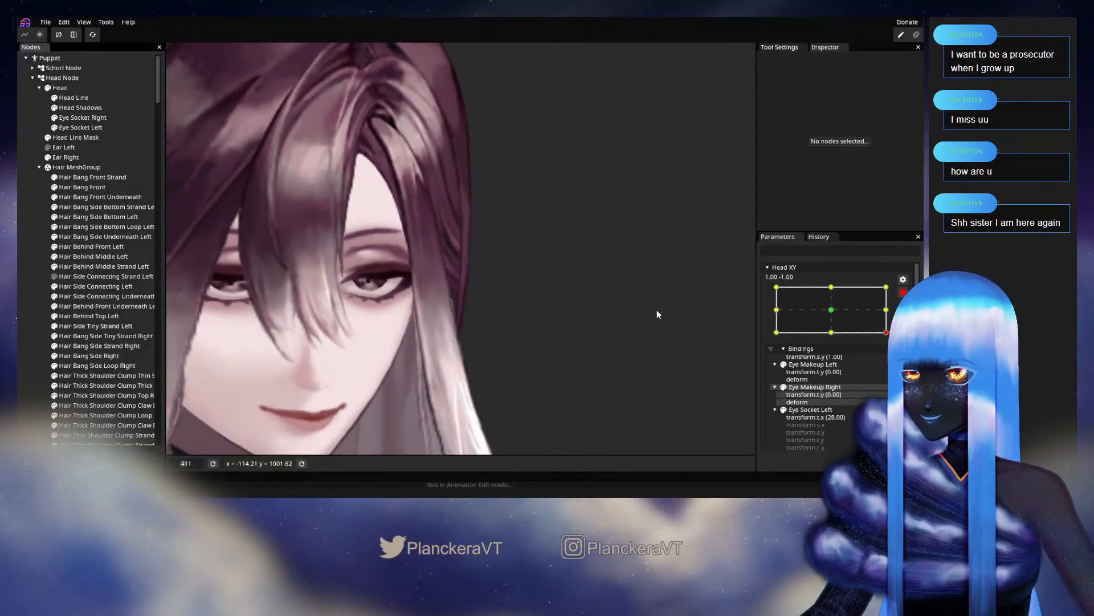
scroll(656, 309, down, 3)
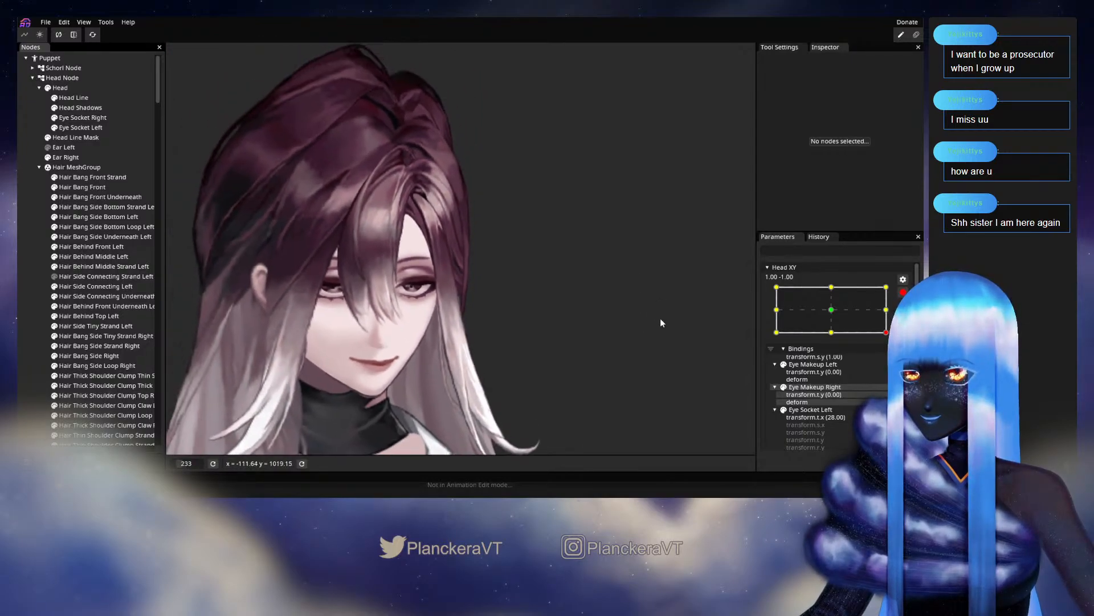
drag(670, 320, 636, 324)
click(903, 292)
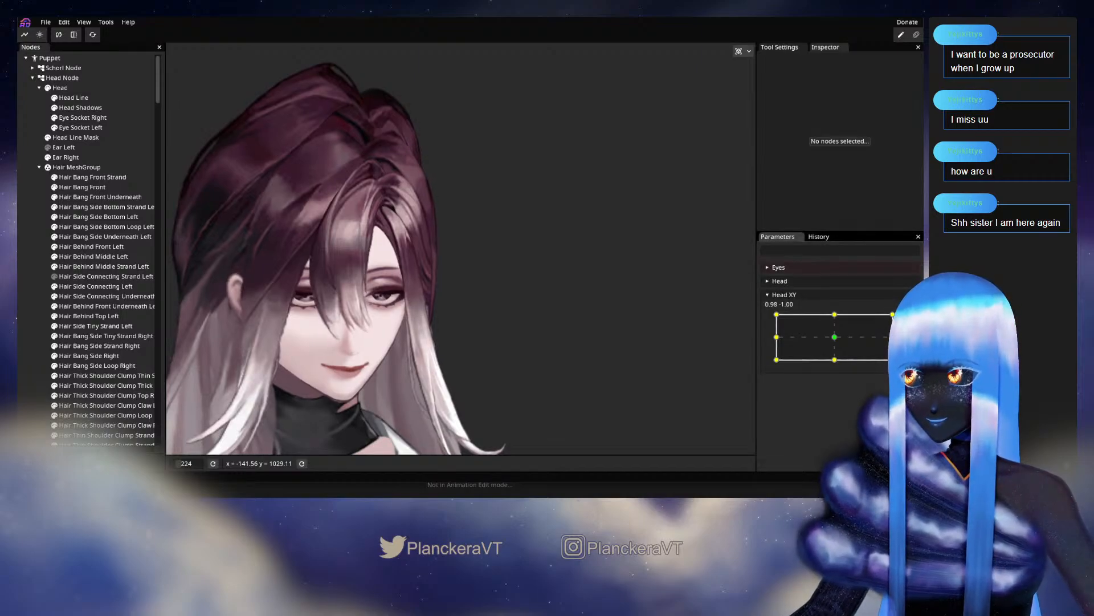
mouse_move(892, 360)
mouse_down()
mouse_move(833, 341)
mouse_move(893, 361)
mouse_up()
Edit the Head XY 1.00, -1.00 pose and nudge the inner vertices in the middle of the Hair Side Connecting Left mesh
click(910, 320)
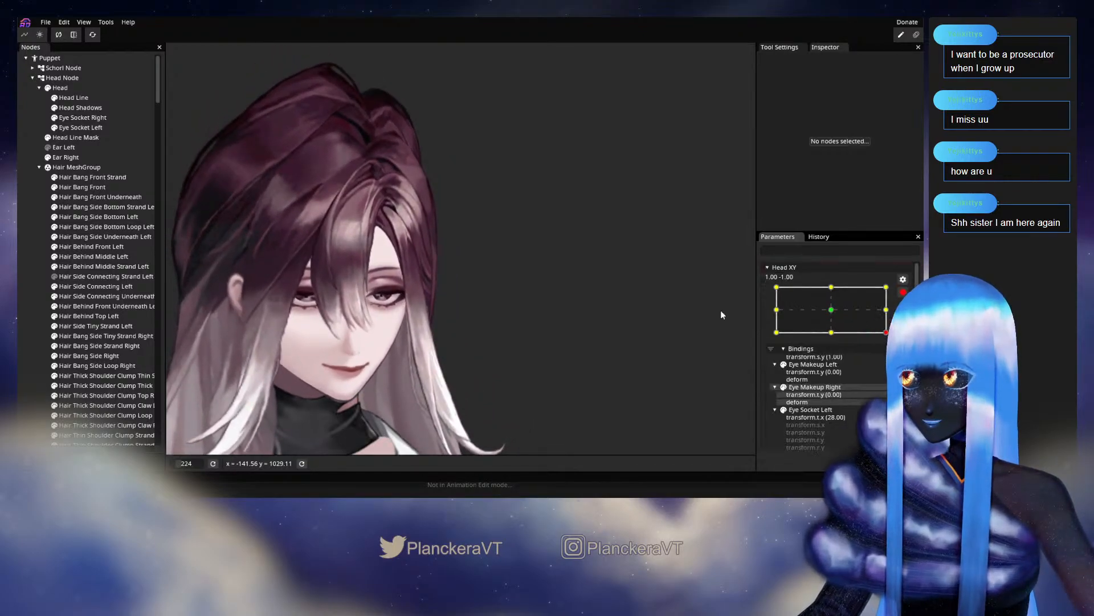
scroll(436, 310, up, 5)
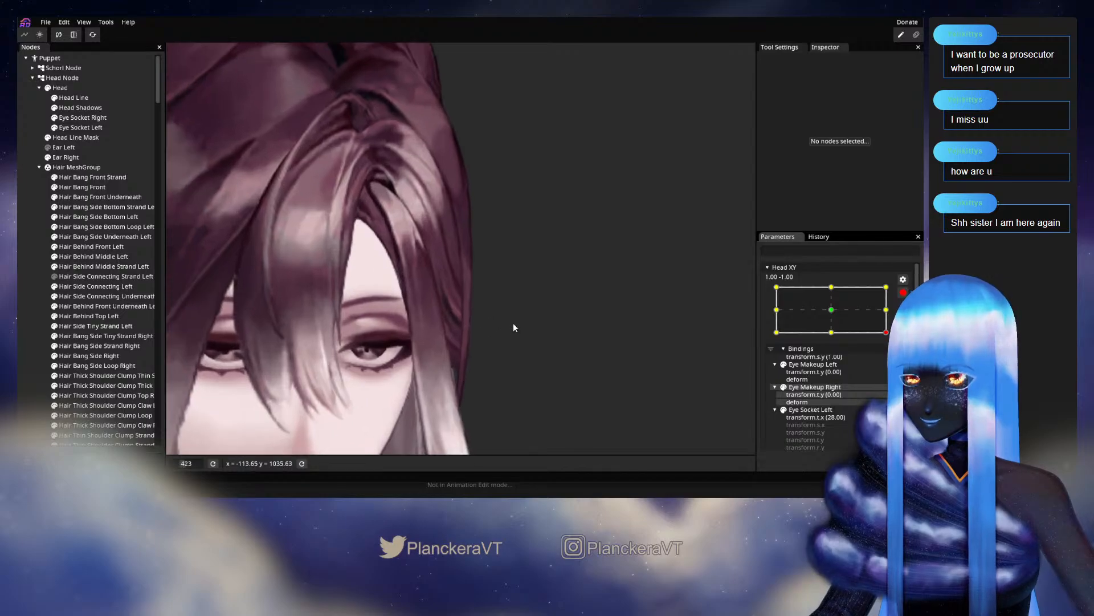
scroll(513, 327, up, 4)
scroll(517, 331, up, 1)
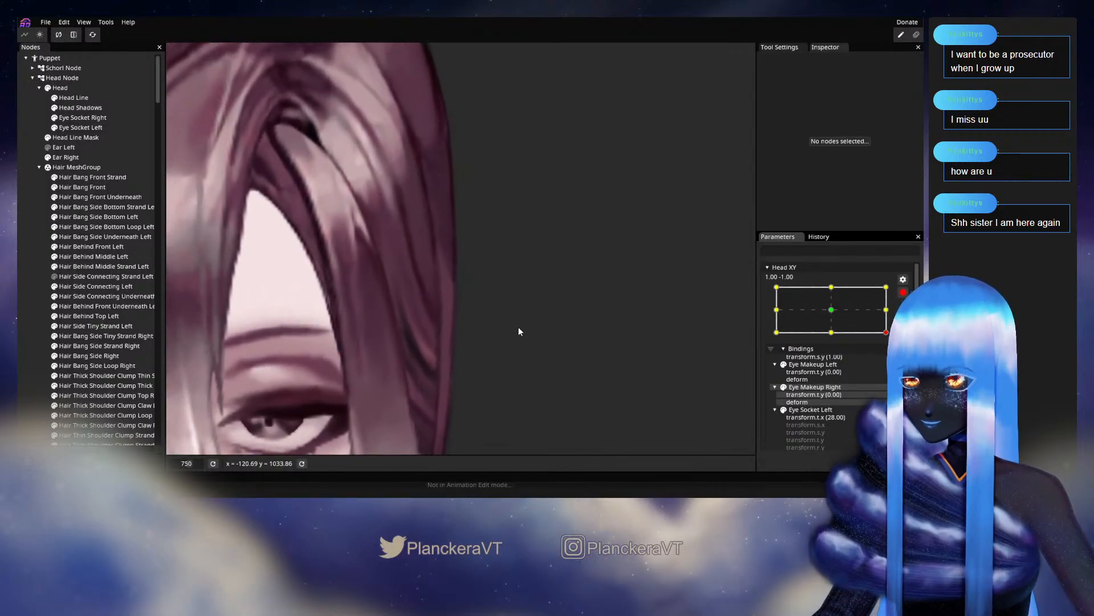
click(103, 293)
scroll(470, 356, up, 3)
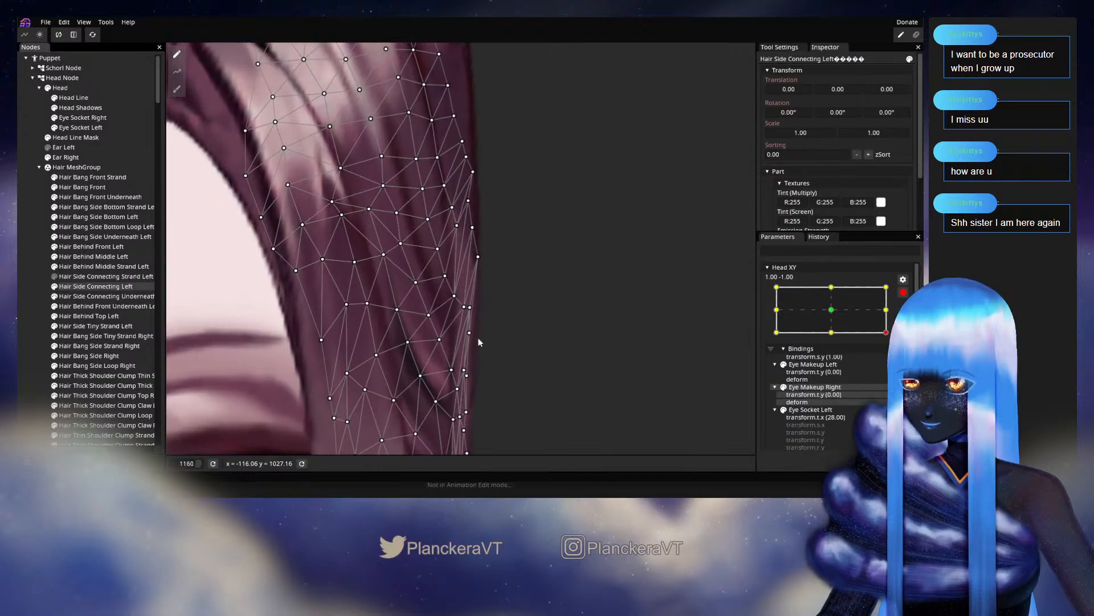
click(446, 347)
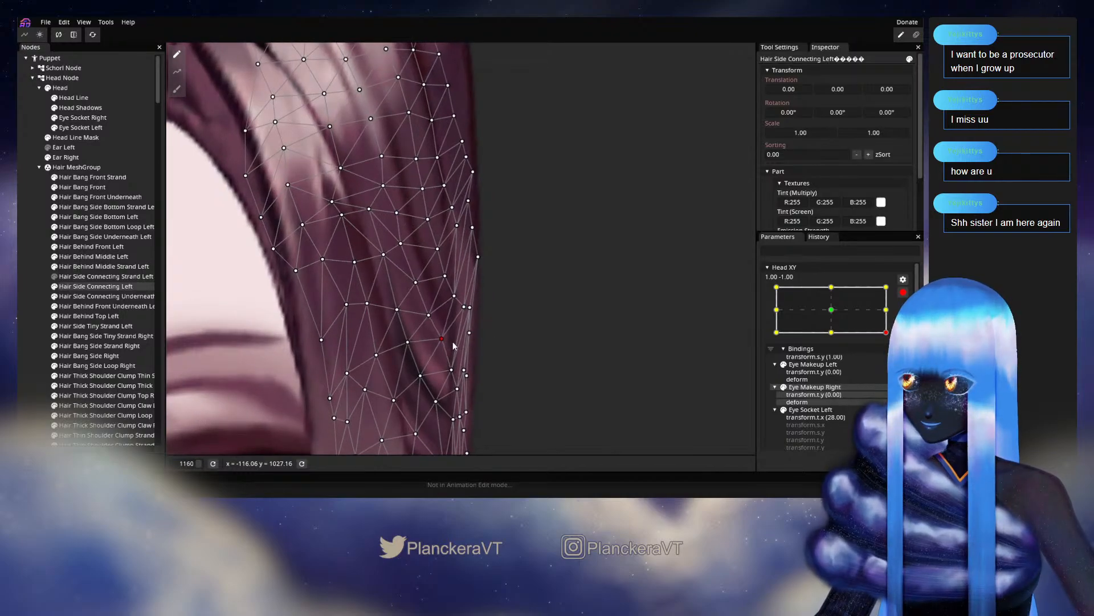
drag(446, 338, 436, 317)
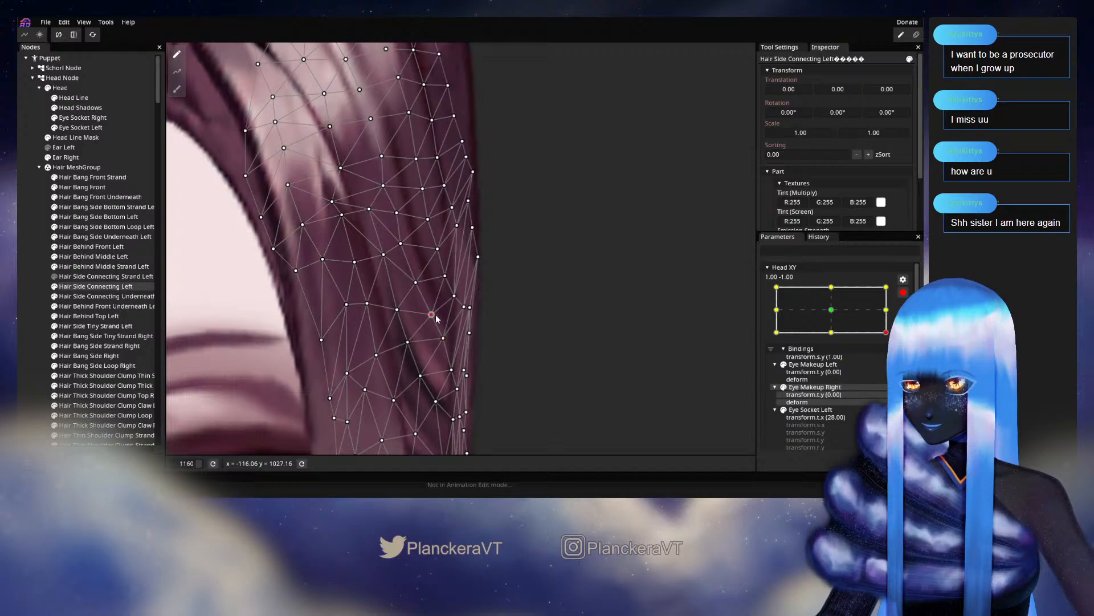
click(447, 279)
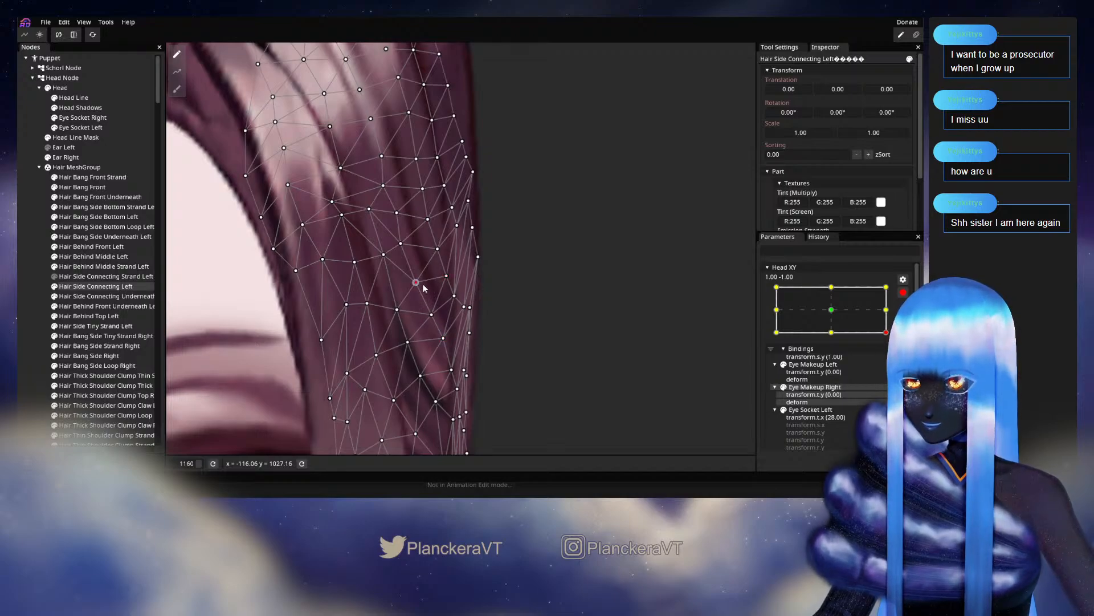
click(405, 247)
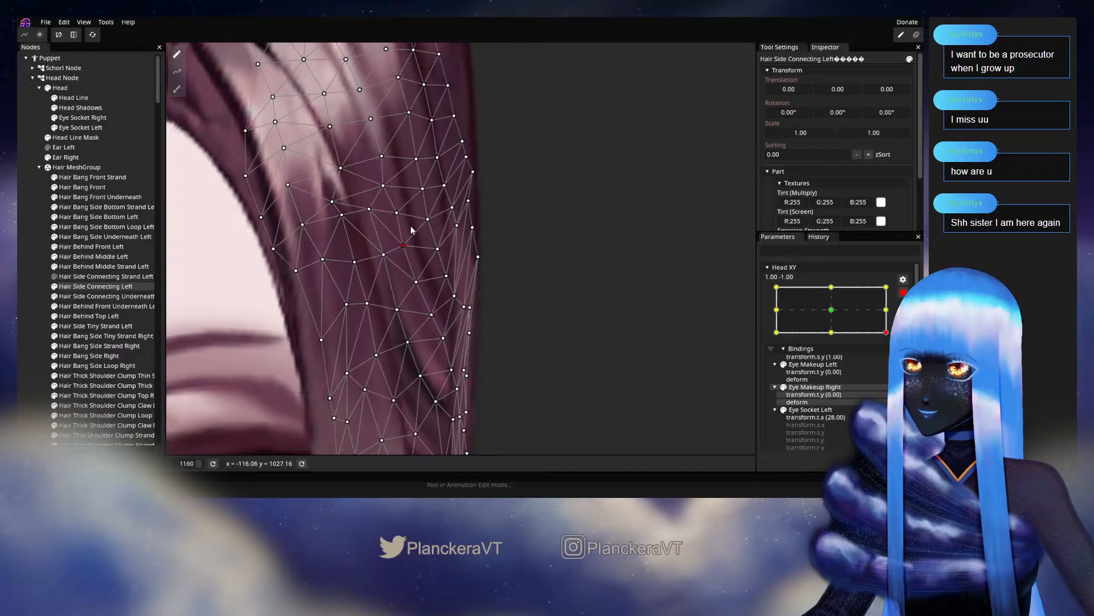
drag(425, 221, 428, 221)
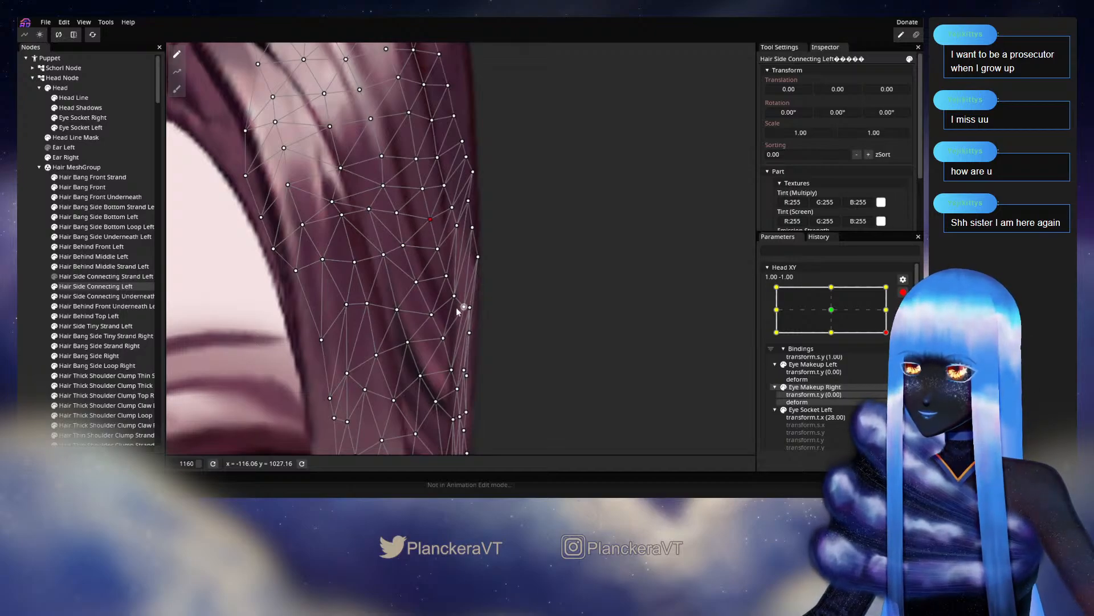
Shift the lower vertices of Hair Side Connecting Left around the dark strand line beside the eye
drag(458, 302, 438, 322)
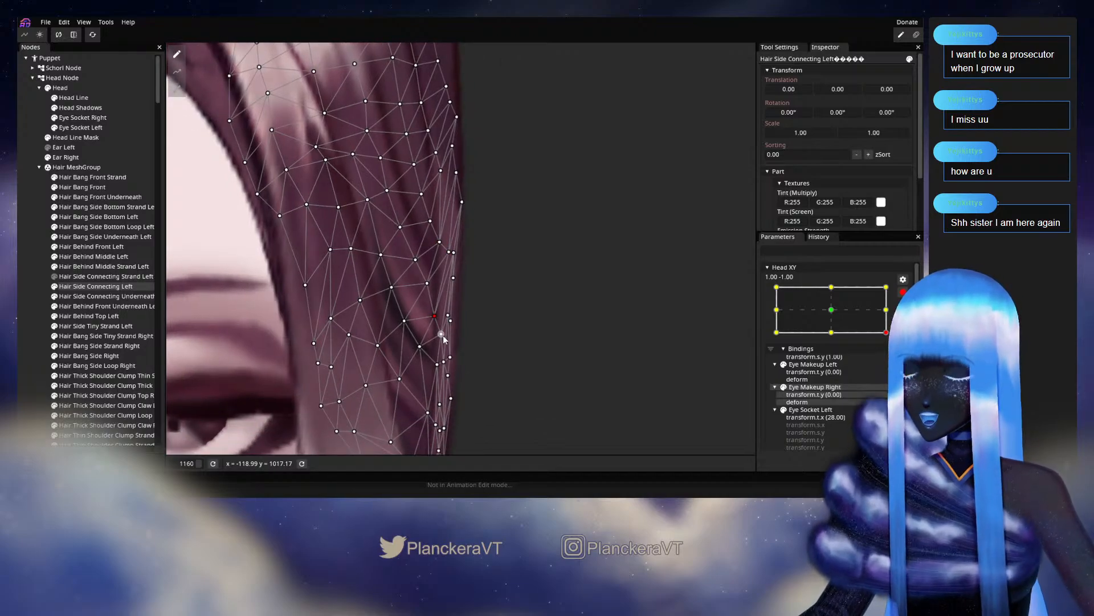
drag(446, 337, 405, 330)
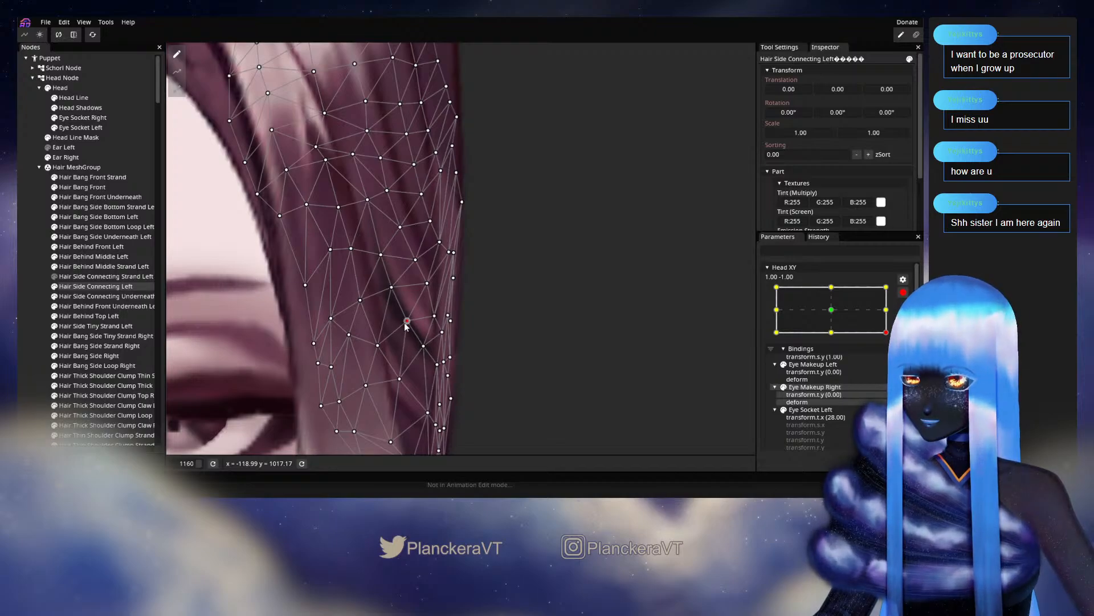
drag(393, 295, 397, 297)
drag(384, 347, 405, 377)
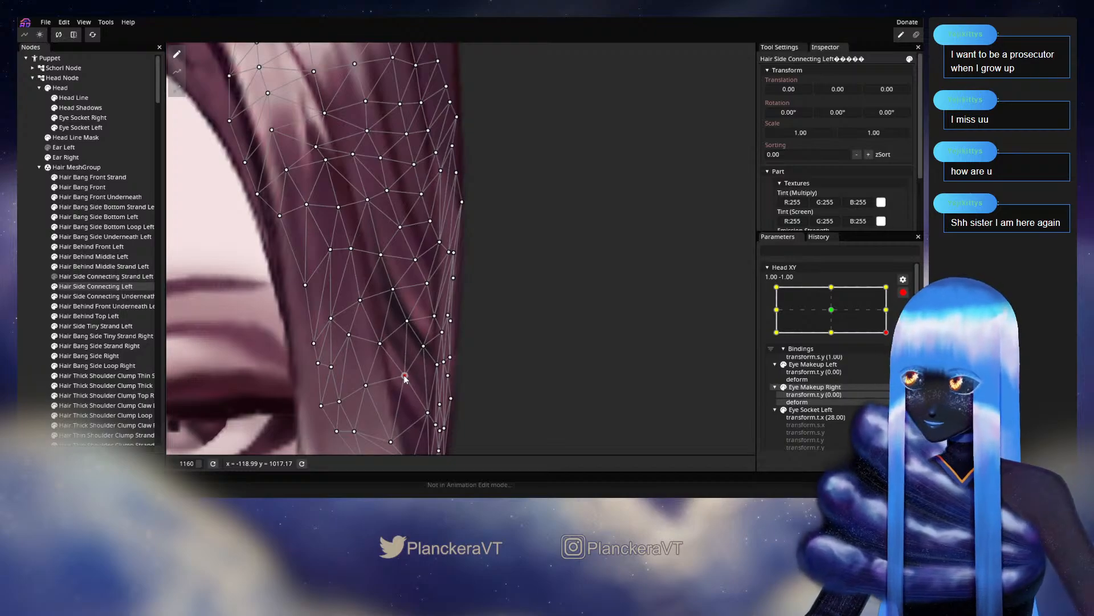
drag(432, 407, 458, 313)
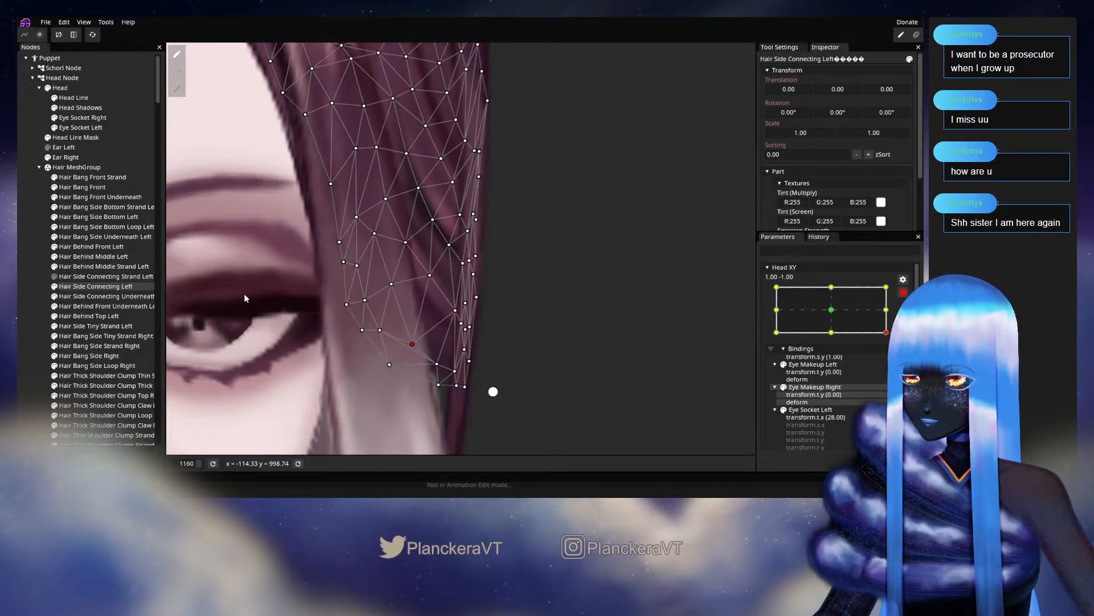
Deselect the mesh, stop editing the pose and preview the head's hair around the Head XY 1.00, -1.00 corner
click(31, 261)
scroll(597, 354, down, 3)
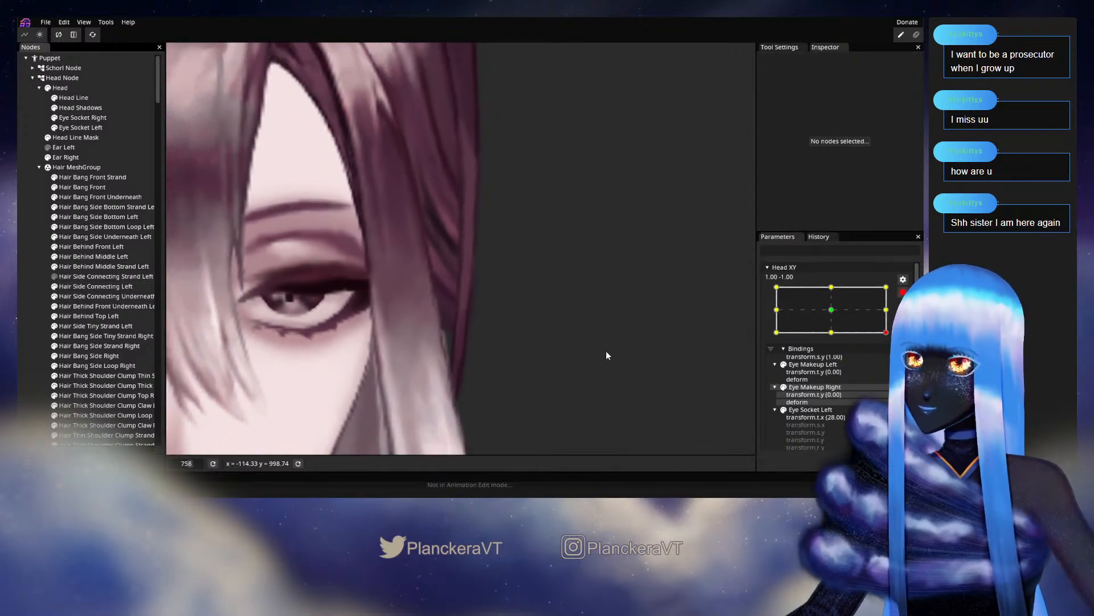
scroll(606, 355, down, 4)
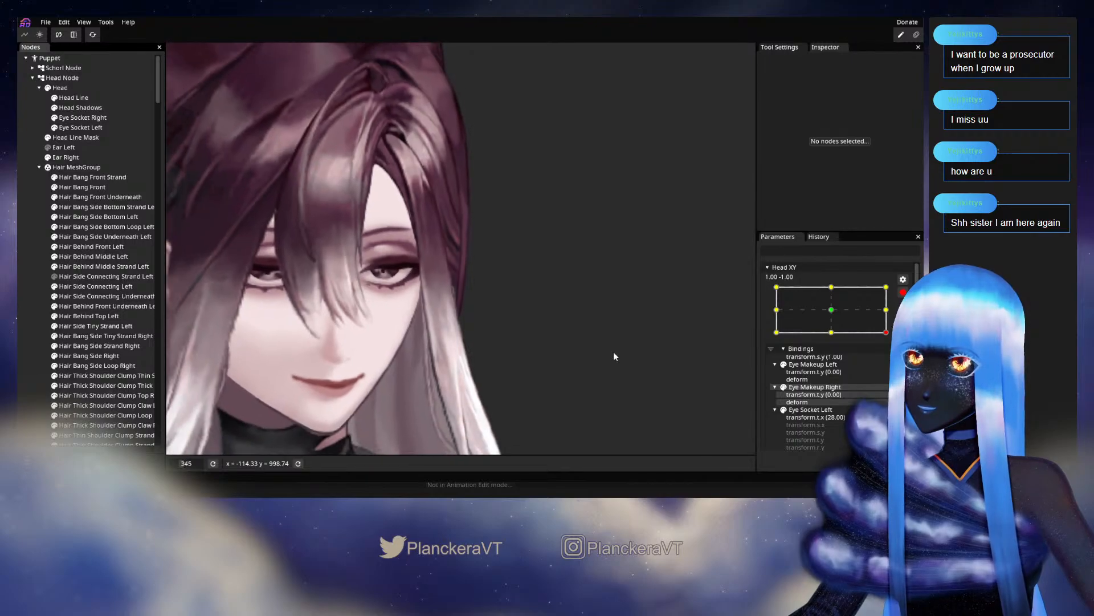
scroll(613, 356, down, 3)
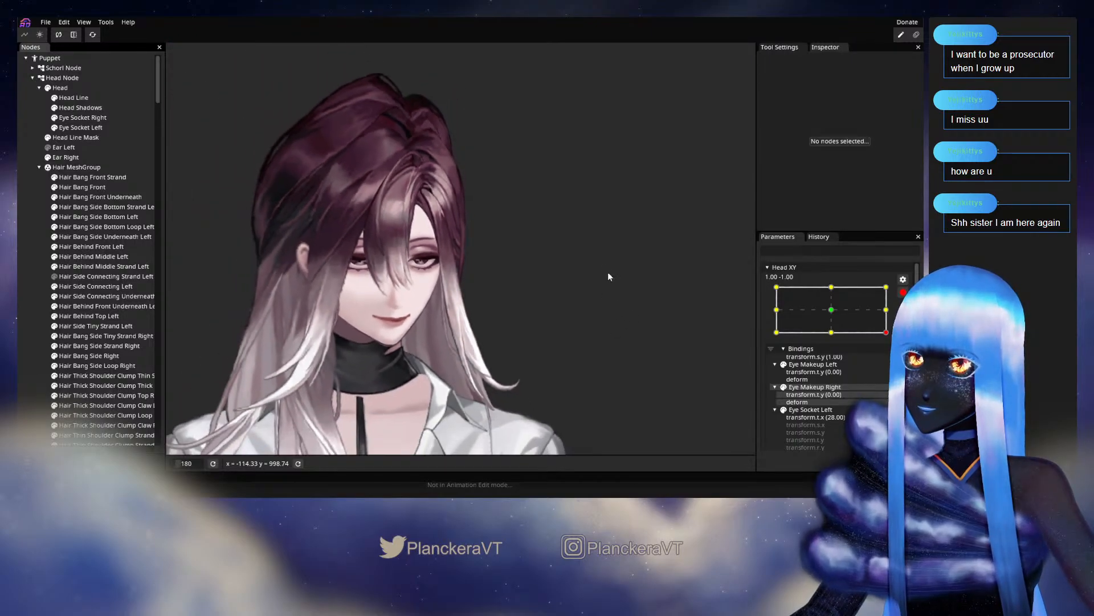
scroll(619, 293, down, 1)
click(904, 292)
mouse_move(894, 351)
mouse_down()
mouse_move(840, 341)
mouse_move(893, 361)
mouse_up()
Hide Hair Bang Side Bottom Left and its strand part to expose the connecting side hair underneath
scroll(422, 272, up, 5)
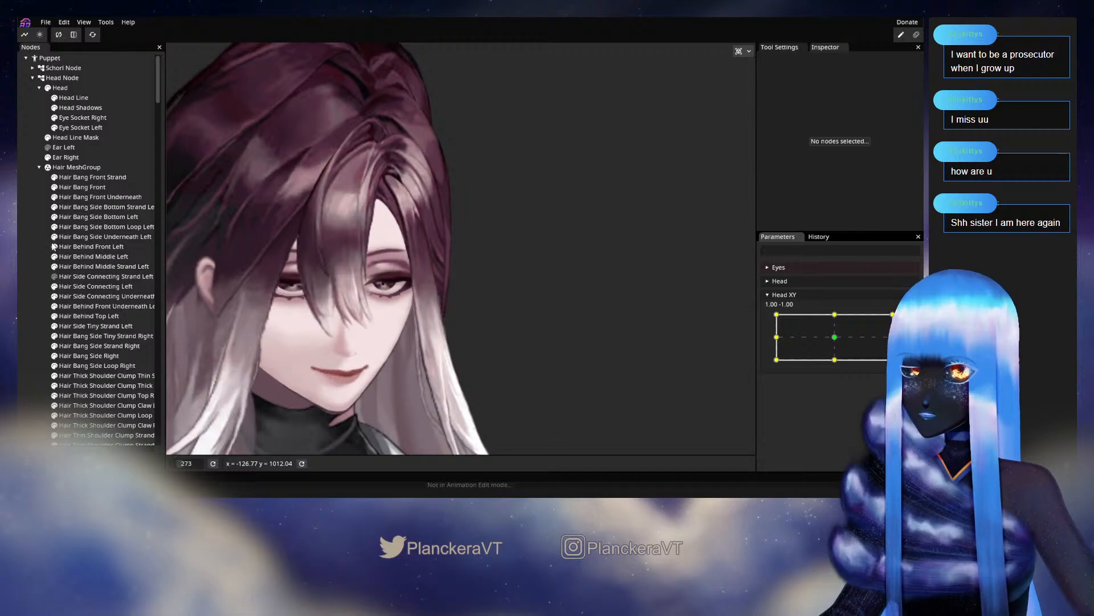
click(55, 218)
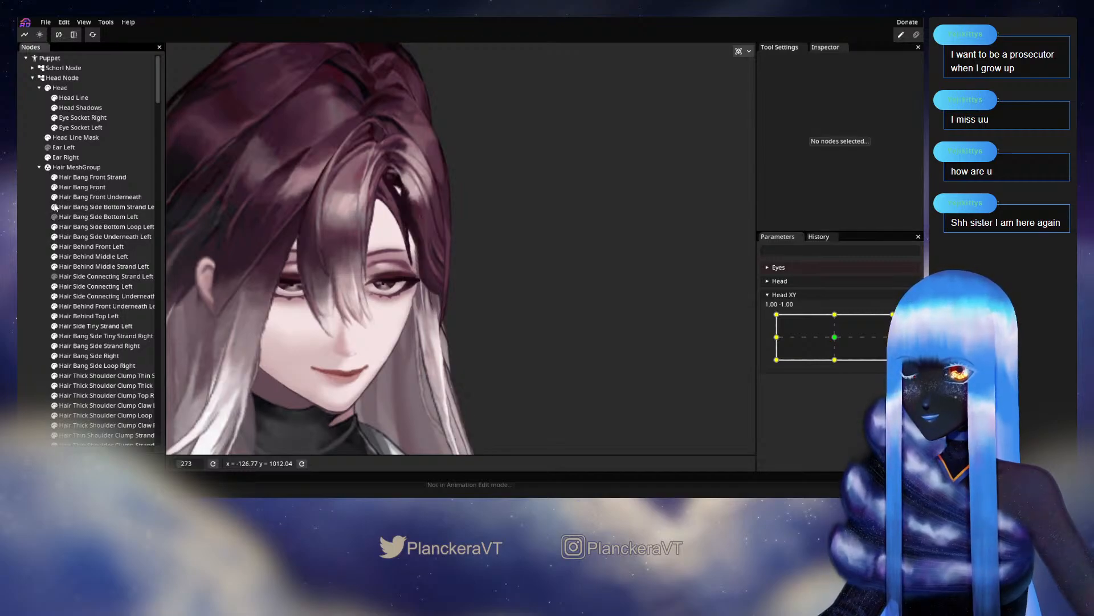
scroll(462, 316, up, 6)
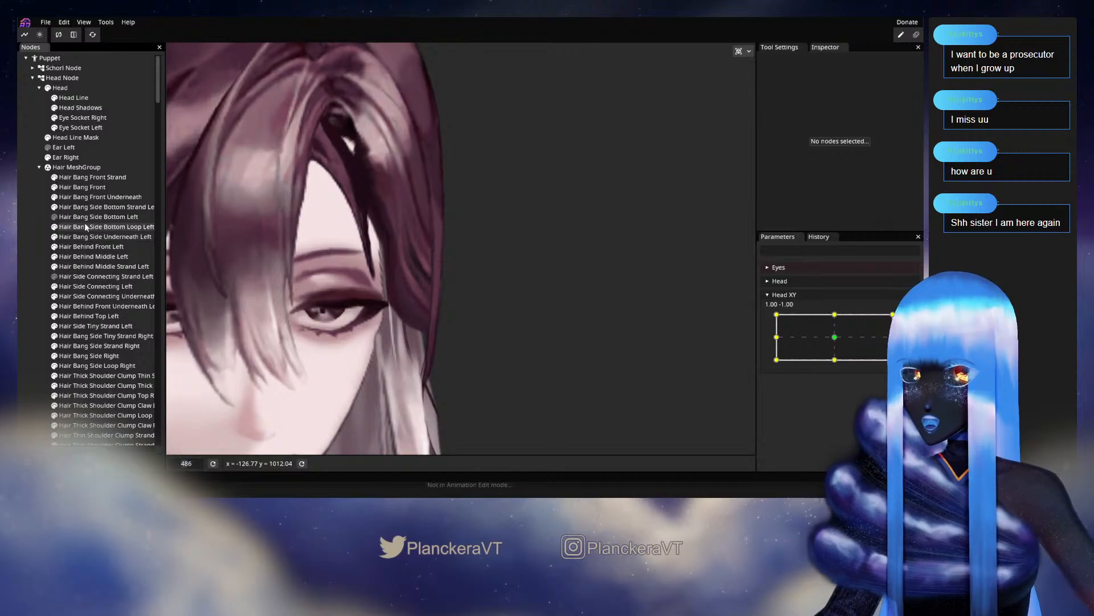
scroll(492, 334, up, 2)
Reopen the Head XY 1.00, -1.00 pose and fine-tune the exposed Hair Side Connecting Left vertices along the strand line beside the eye
mouse_move(892, 360)
mouse_down()
mouse_move(837, 338)
mouse_move(893, 360)
mouse_up()
scroll(395, 311, up, 5)
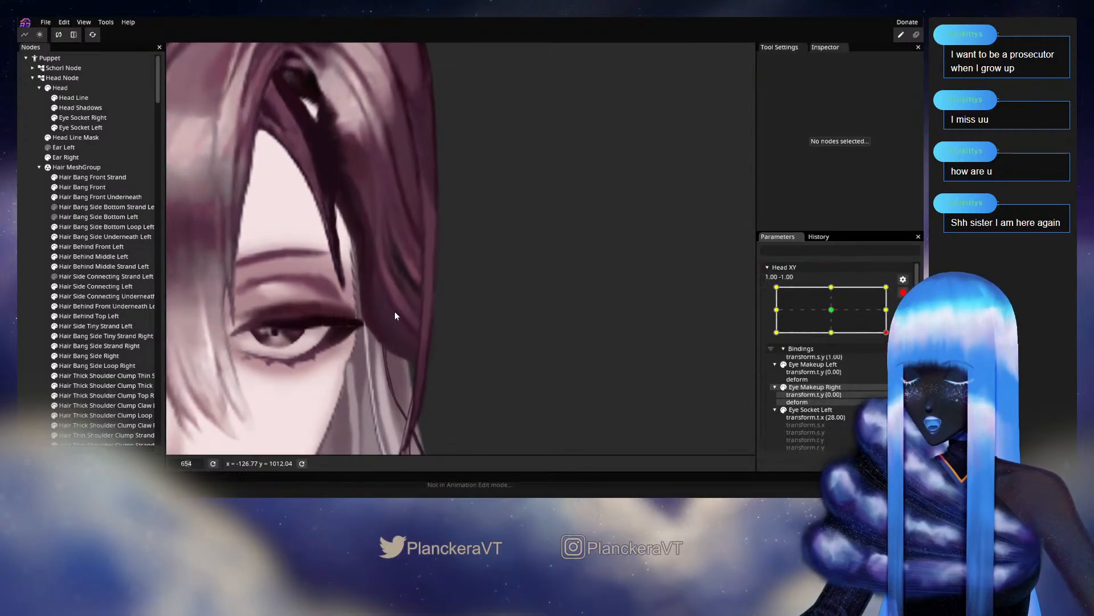
click(131, 286)
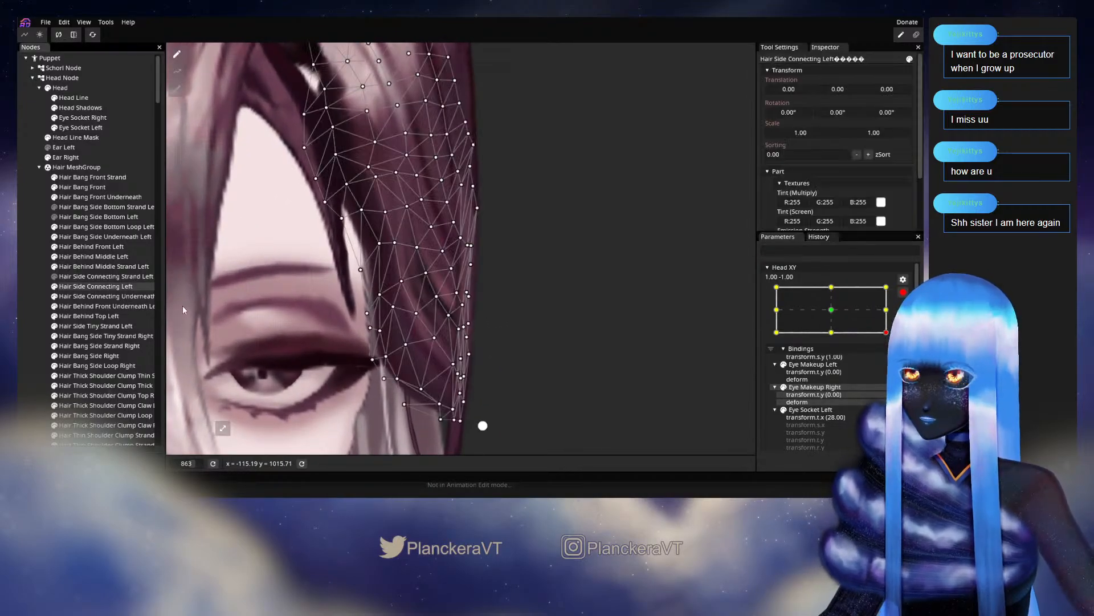
scroll(412, 328, up, 2)
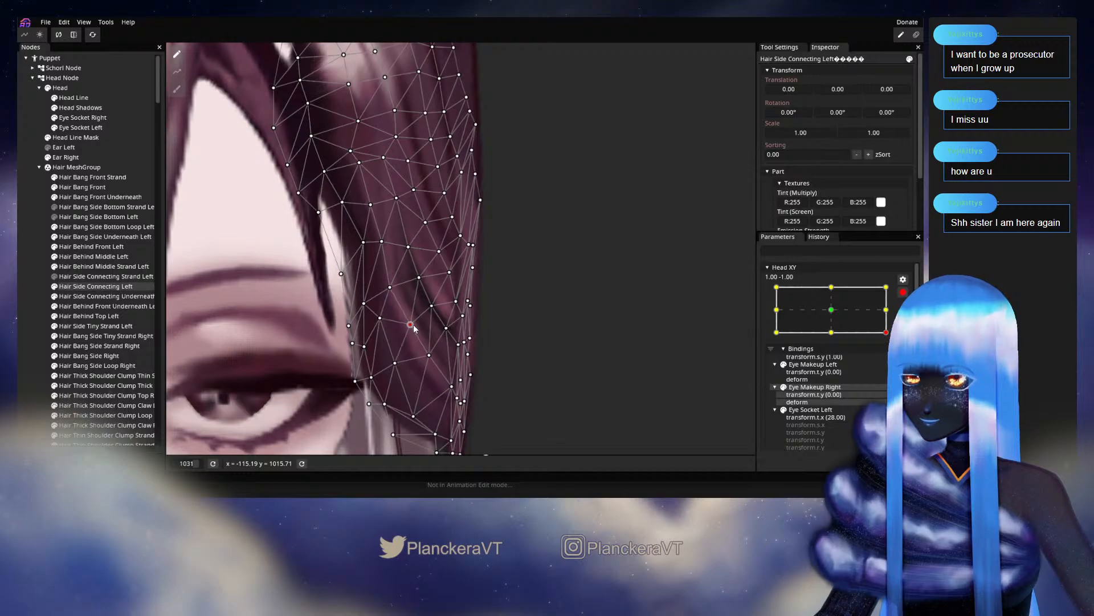
drag(414, 329, 412, 329)
drag(397, 366, 406, 366)
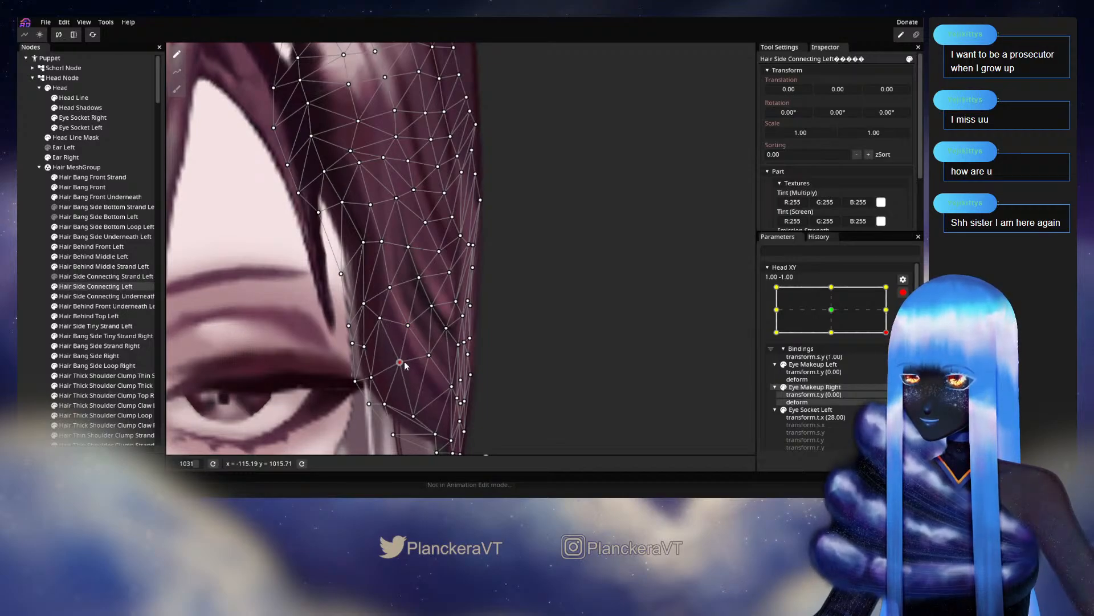
drag(395, 294, 383, 321)
click(412, 329)
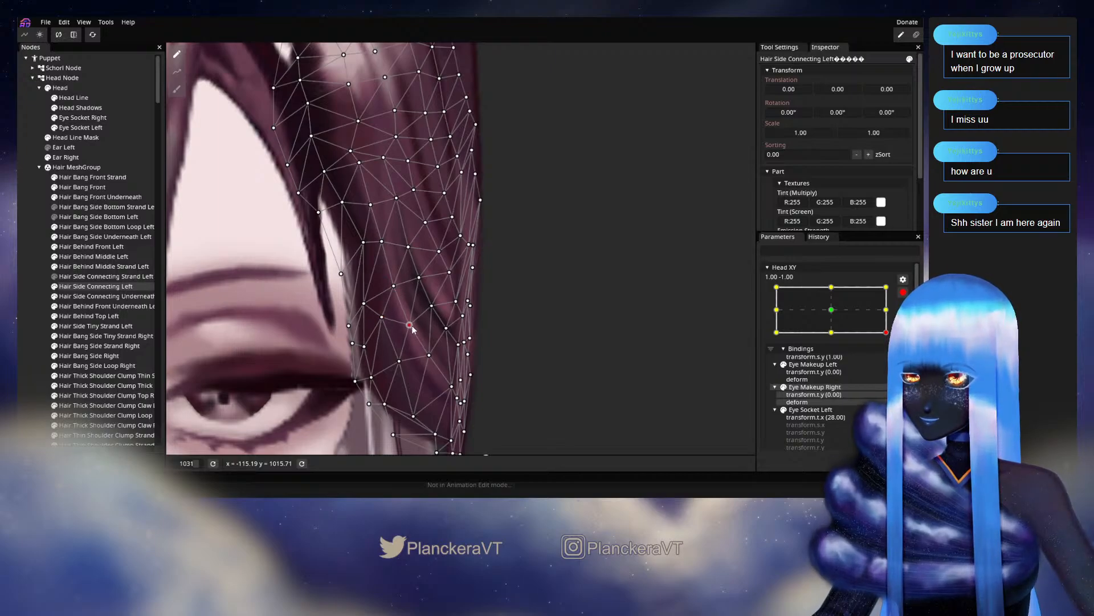
click(423, 281)
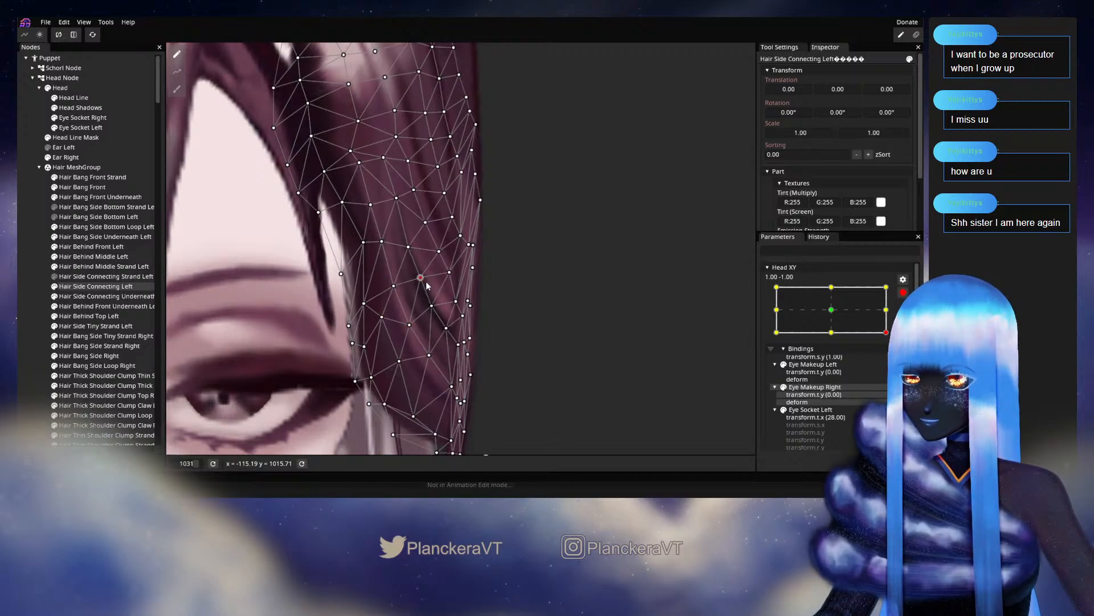
drag(413, 249, 414, 250)
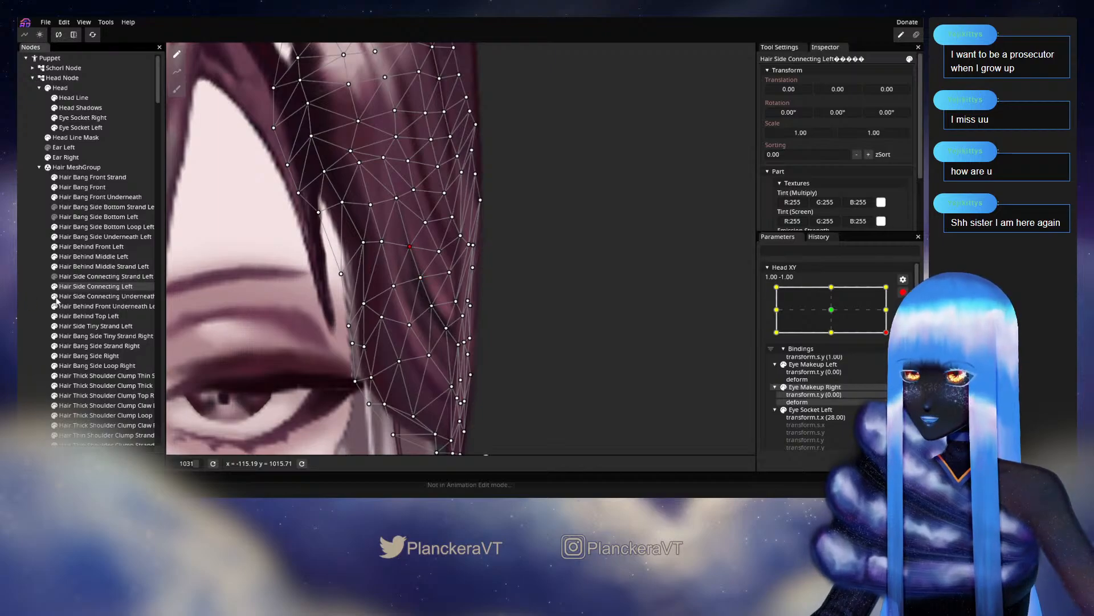
Deselect the mesh, leave pose editing and check the exposed side hair in motion near Head XY 1.00, -1.00
click(31, 298)
scroll(584, 355, down, 3)
scroll(593, 365, down, 5)
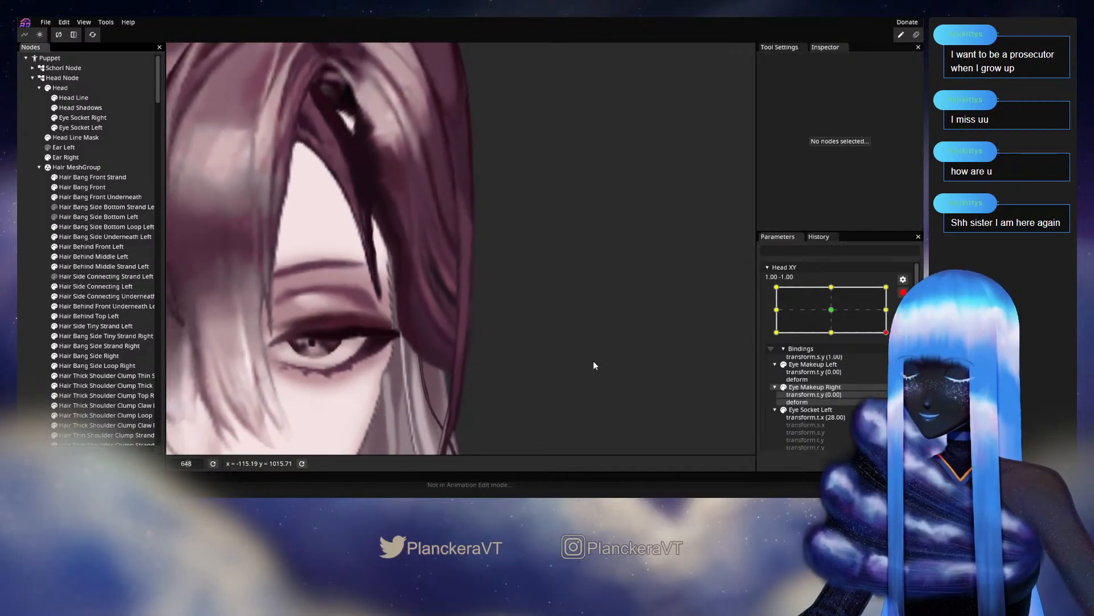
scroll(602, 360, down, 5)
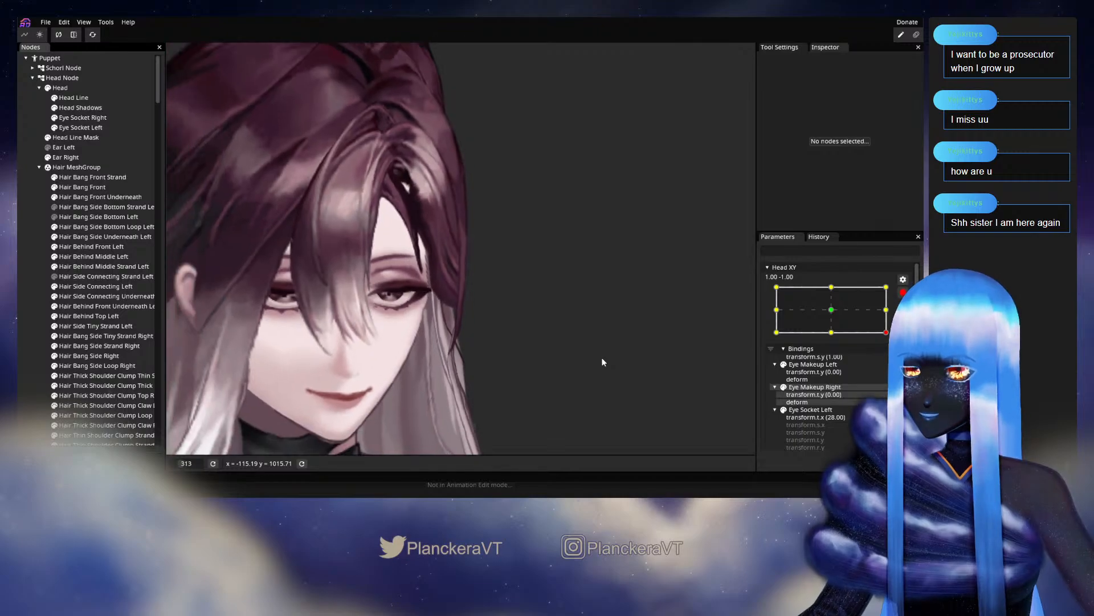
scroll(607, 359, down, 1)
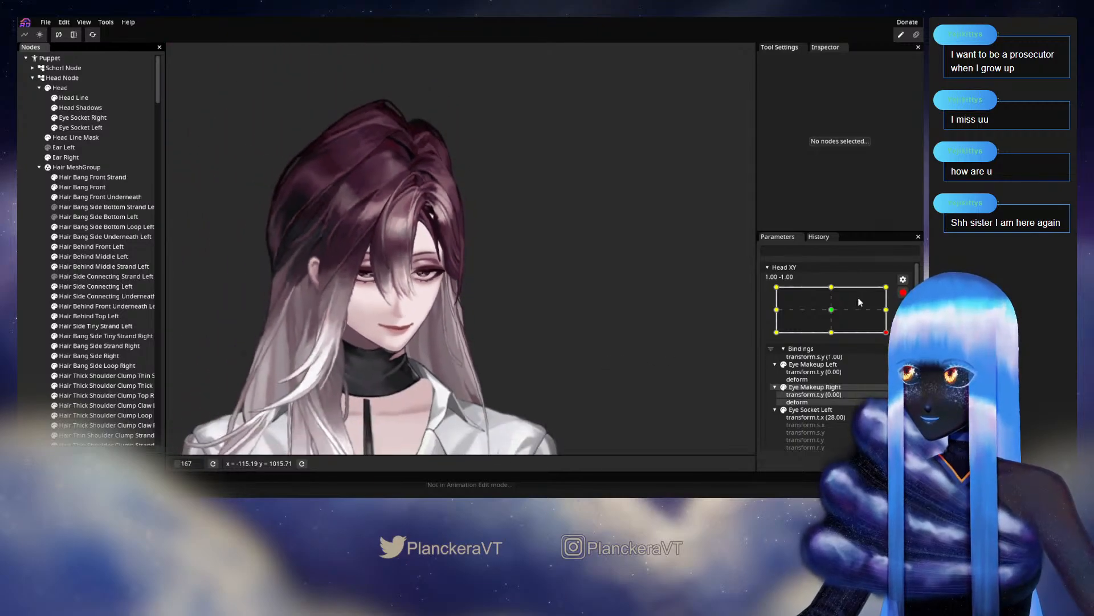
click(902, 292)
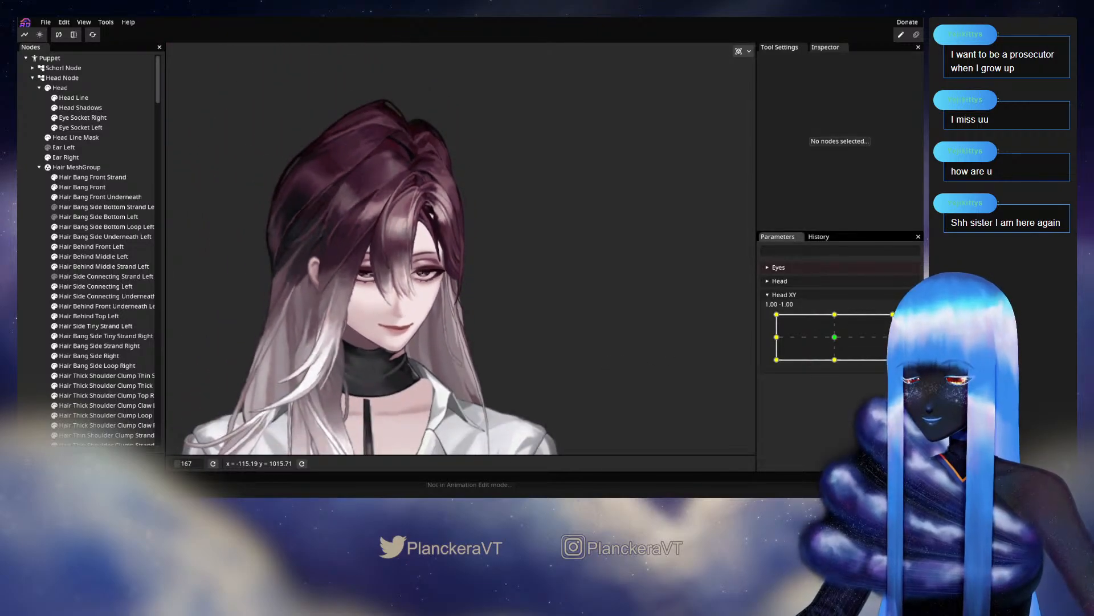
mouse_move(894, 361)
mouse_down()
mouse_move(834, 338)
mouse_move(891, 359)
mouse_up()
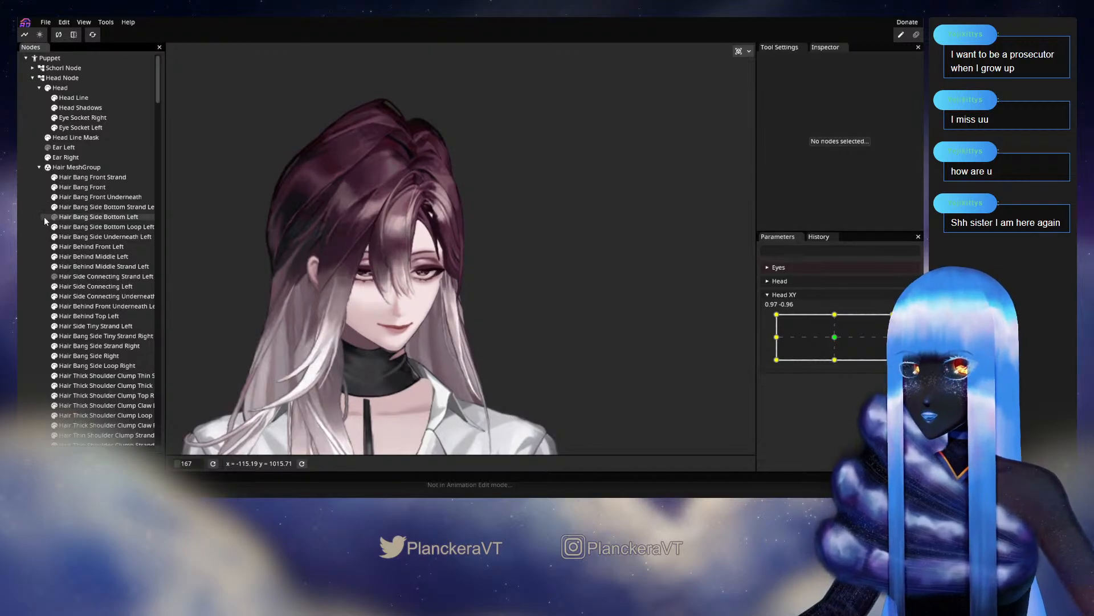
Show the hidden side bang parts again and examine the hair up to the crown while moving Head XY between centre and 1.00, -1.00
click(893, 360)
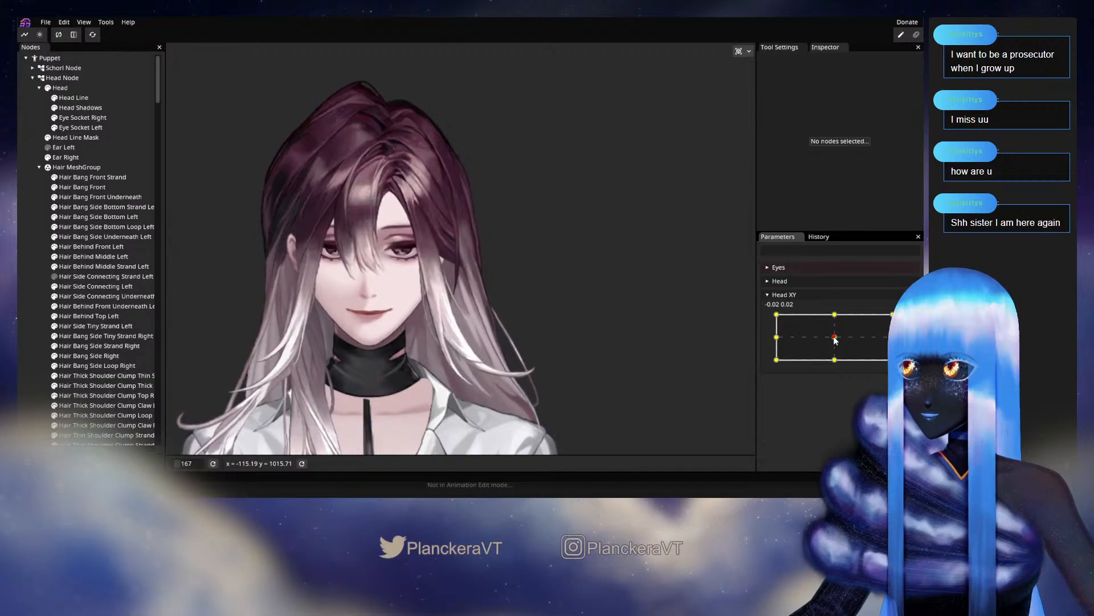
drag(834, 337, 894, 361)
scroll(496, 269, up, 5)
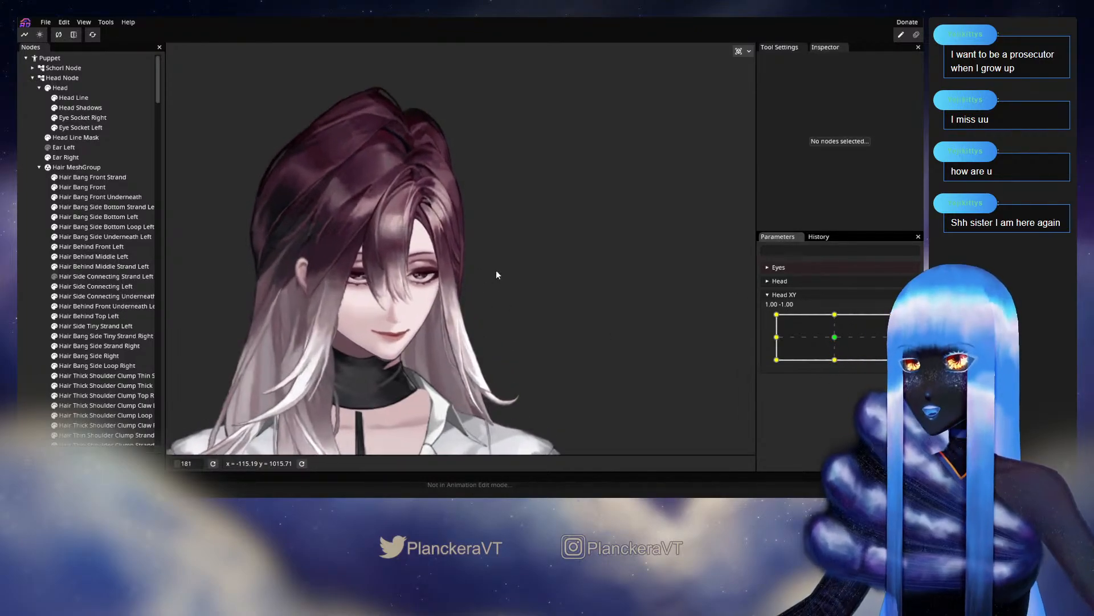
drag(548, 242, 552, 370)
scroll(556, 368, up, 2)
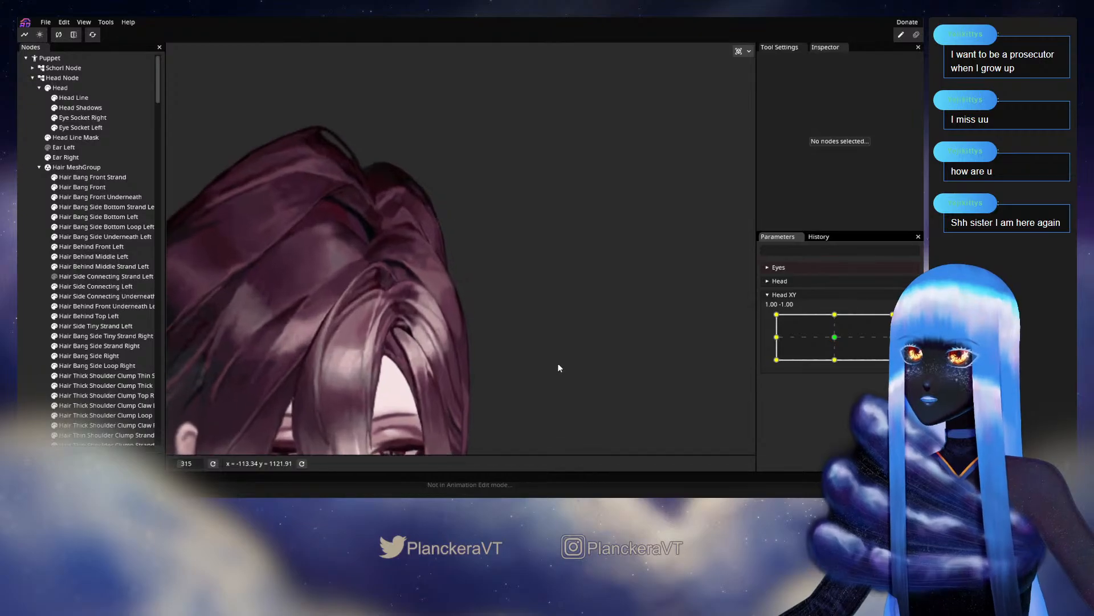
drag(406, 245, 423, 312)
scroll(513, 311, up, 2)
drag(529, 314, 573, 321)
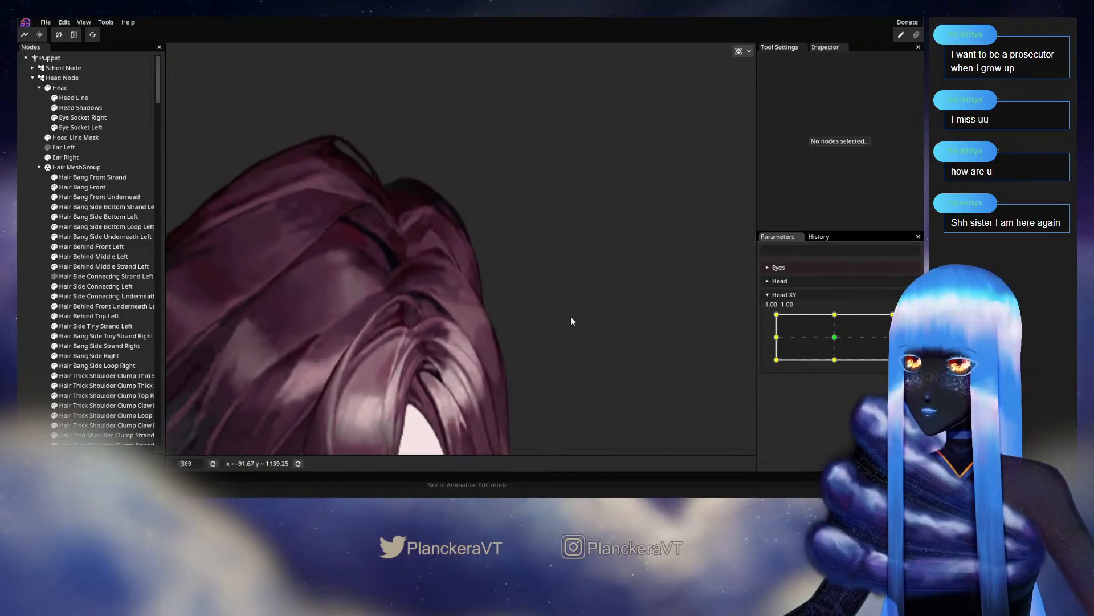
Open the Head XY 1.00, -1.00 pose for editing and brush the Hair Behind Middle Left mesh outward along its outer edge
mouse_move(893, 359)
mouse_down()
mouse_move(893, 336)
mouse_move(893, 359)
mouse_up()
click(908, 320)
drag(515, 362, 441, 338)
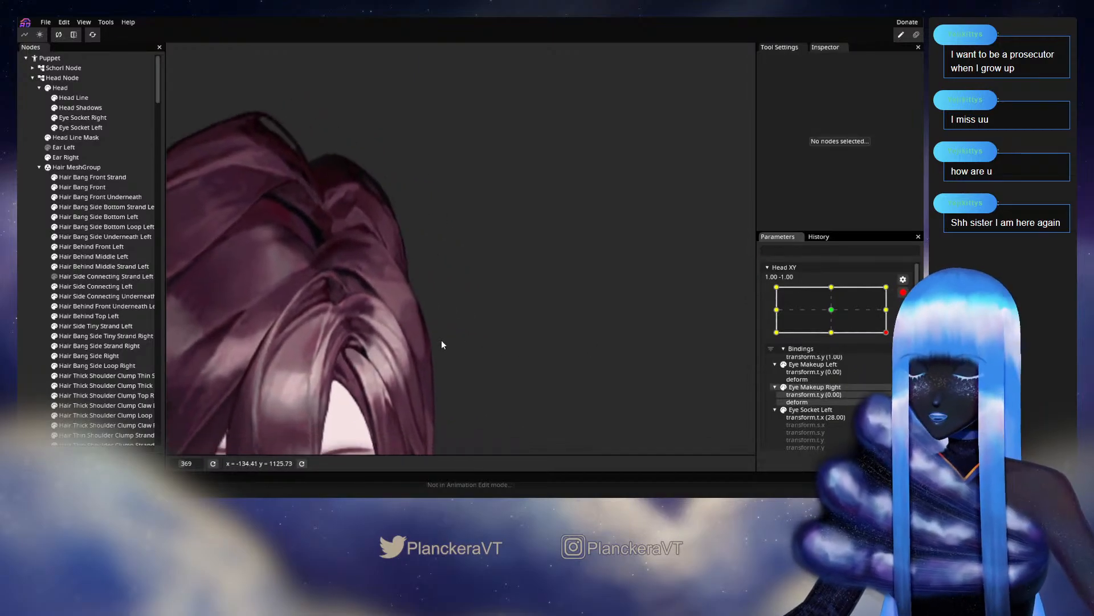
scroll(441, 339, up, 1)
click(103, 257)
scroll(292, 296, up, 2)
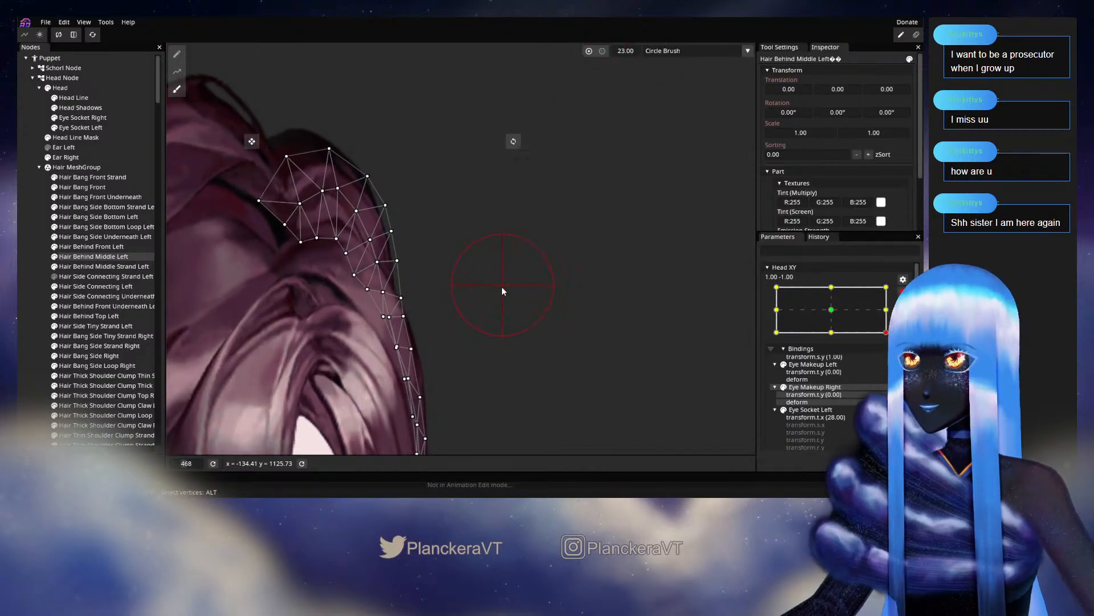
drag(399, 312, 414, 265)
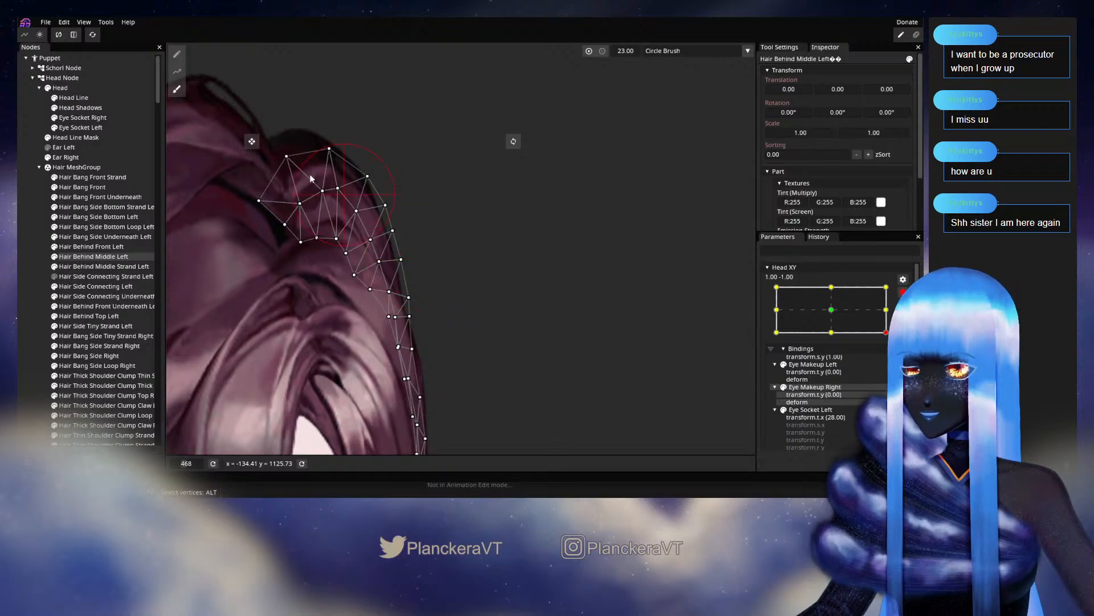
Switch to moving single vertices and refine the upper interior and outer-edge points of Hair Behind Middle Left
click(176, 54)
scroll(362, 307, up, 1)
drag(382, 264, 387, 266)
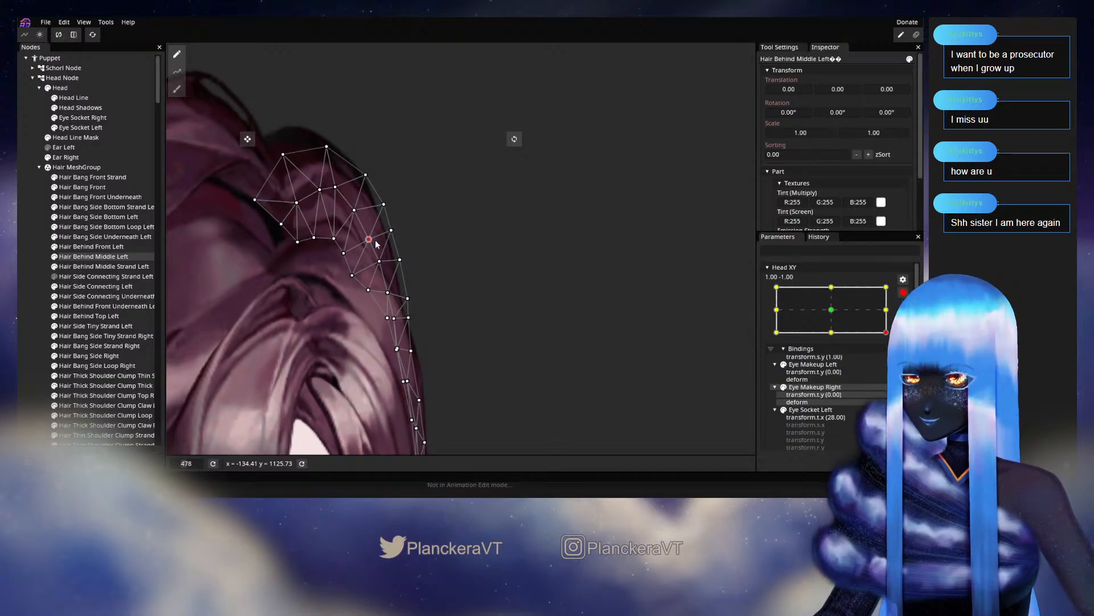
drag(377, 241, 377, 240)
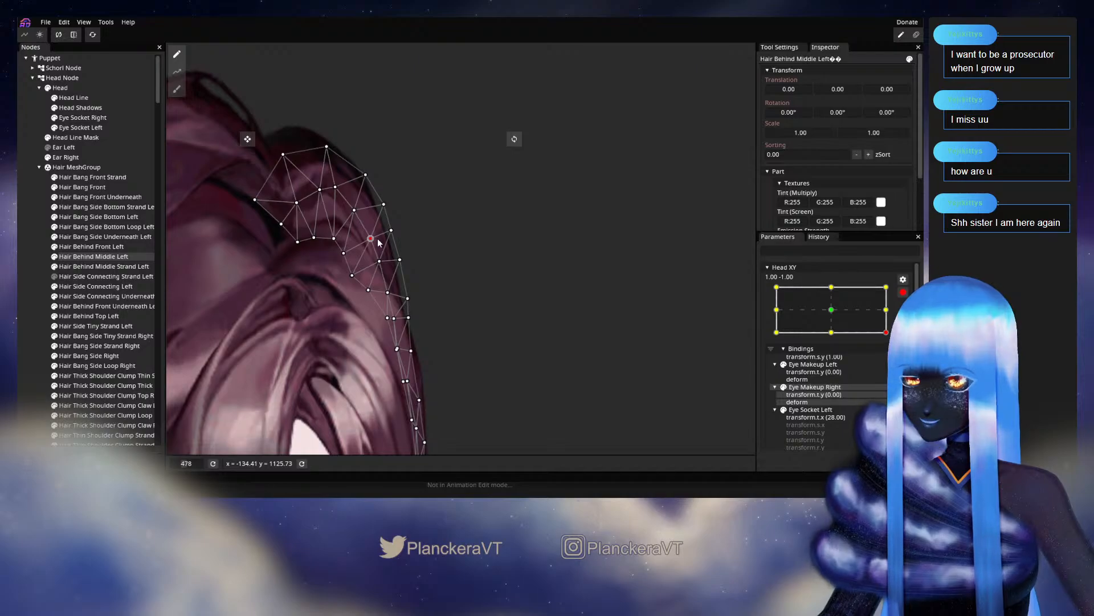
drag(407, 307, 413, 305)
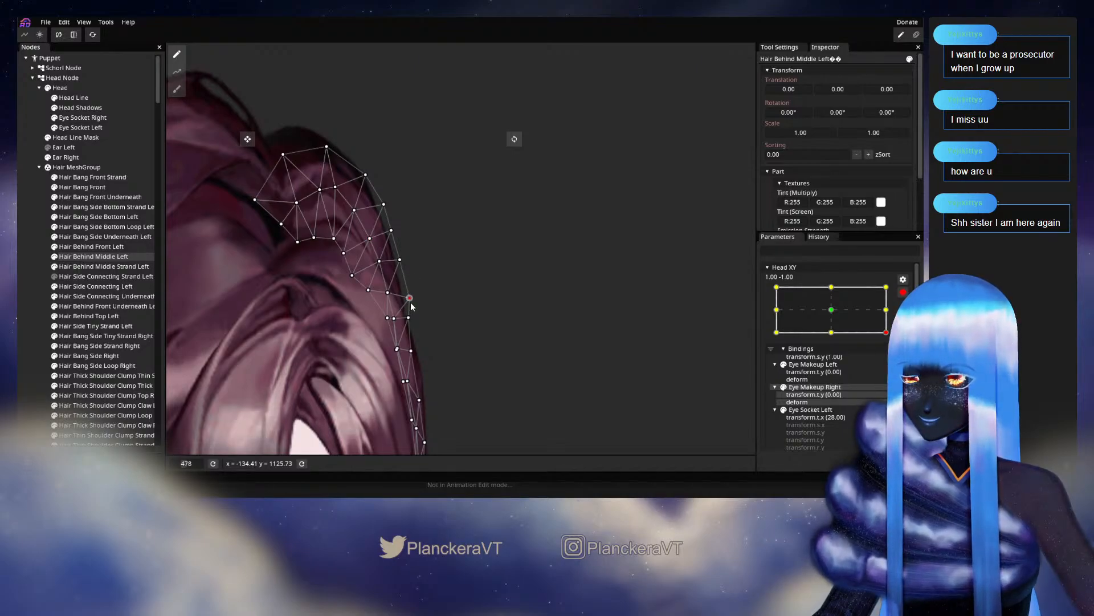
drag(403, 264, 399, 236)
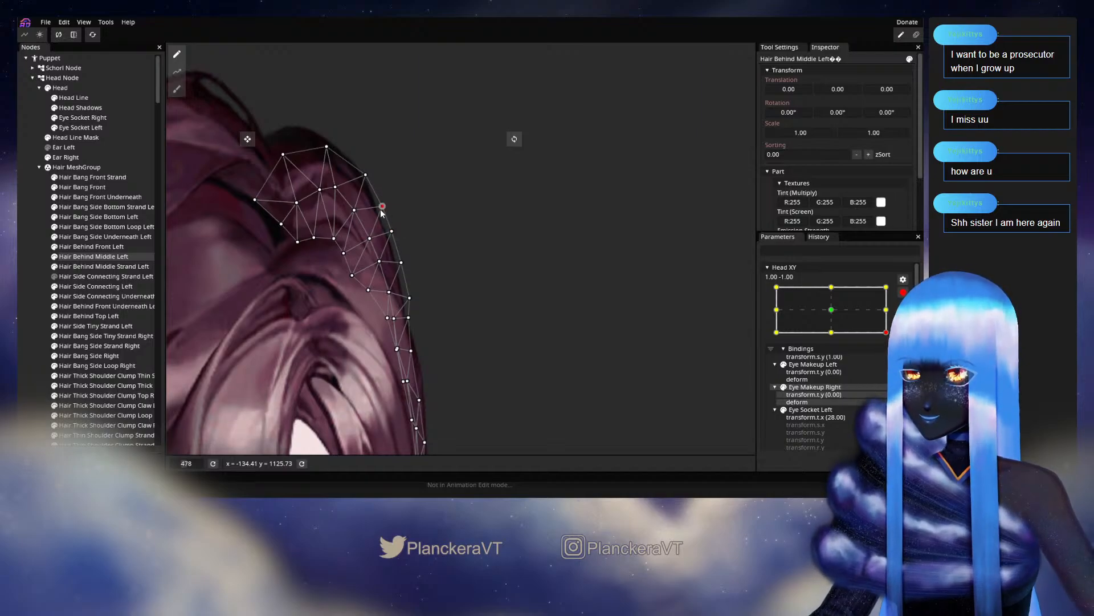
Adjust the Hair Behind Middle Left vertices where the mesh narrows beside the bangs, spreading its inner and outer points
scroll(434, 222, down, 2)
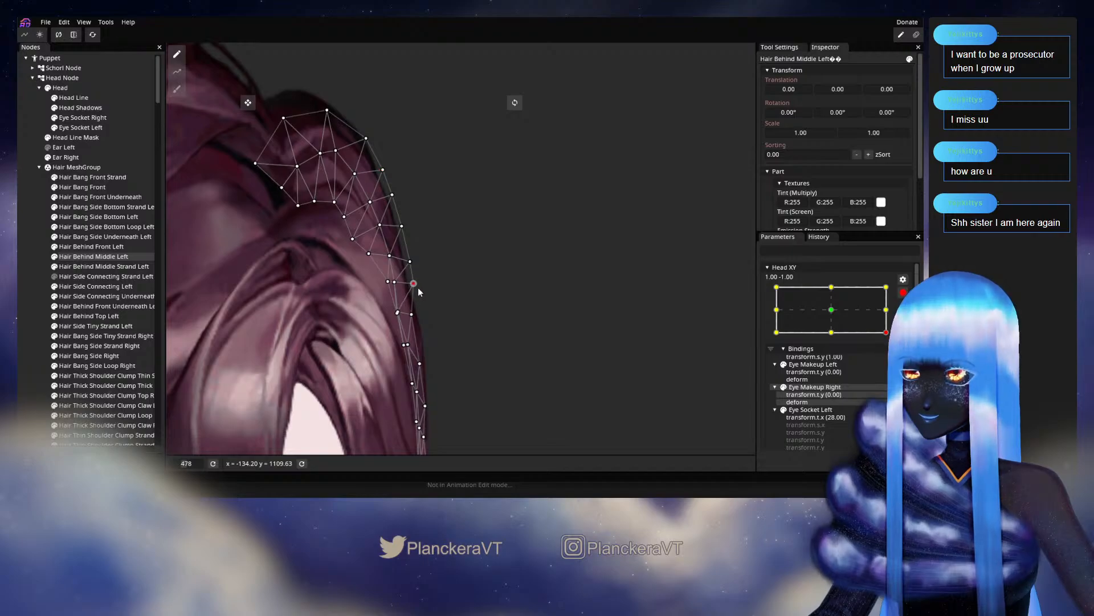
click(415, 265)
click(402, 226)
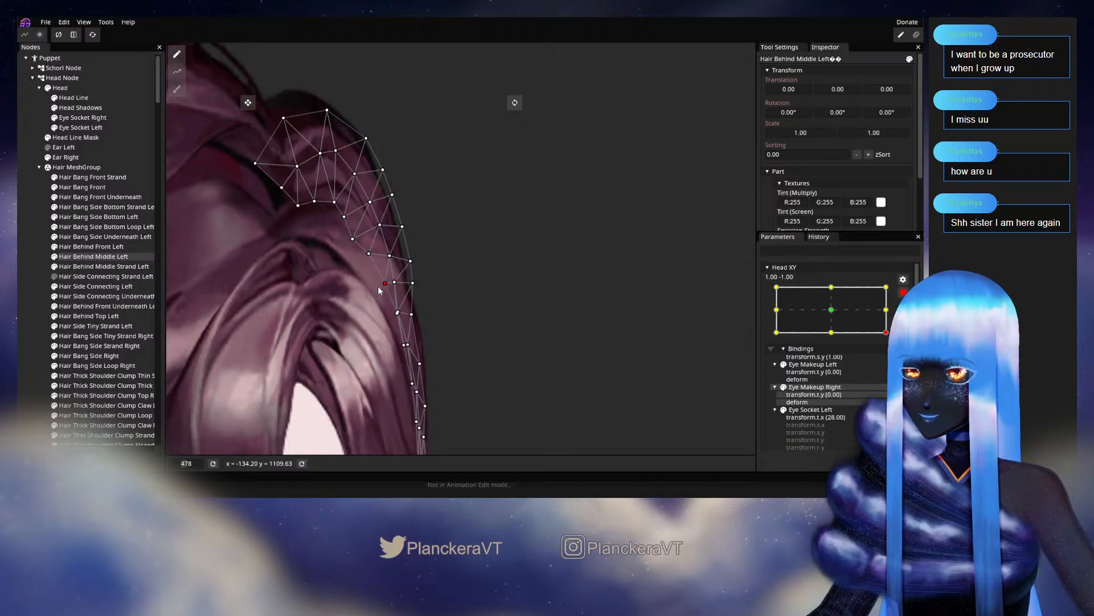
click(394, 283)
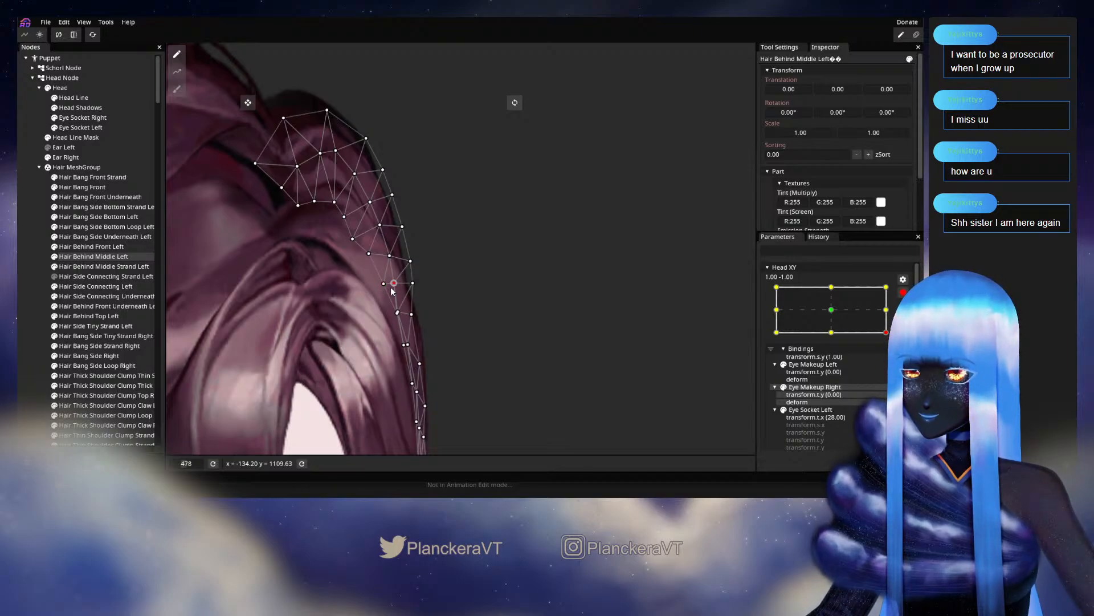
click(412, 315)
click(415, 285)
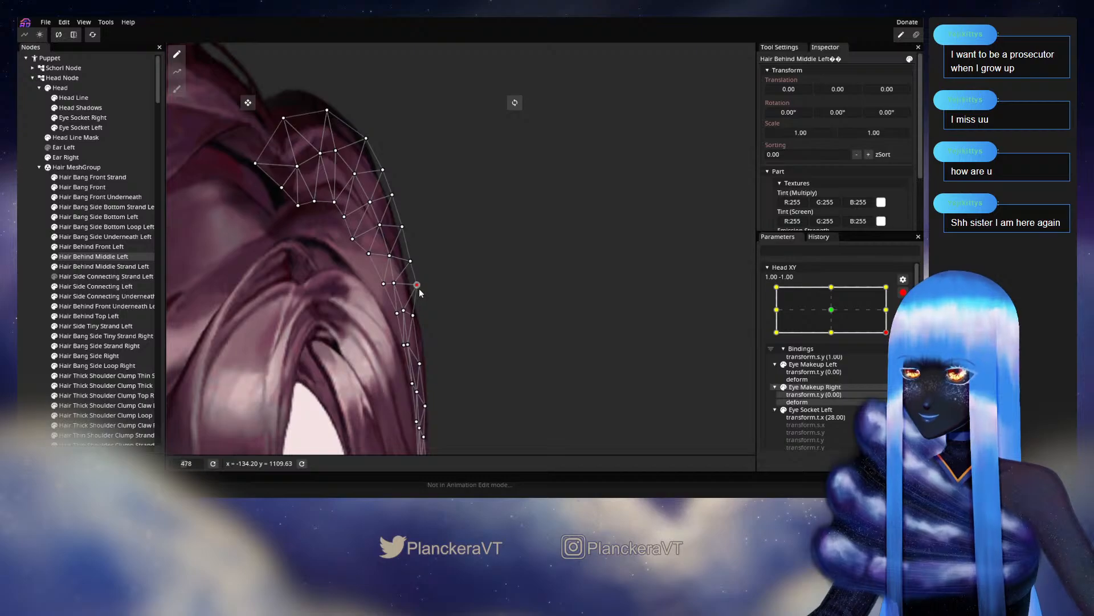
click(396, 283)
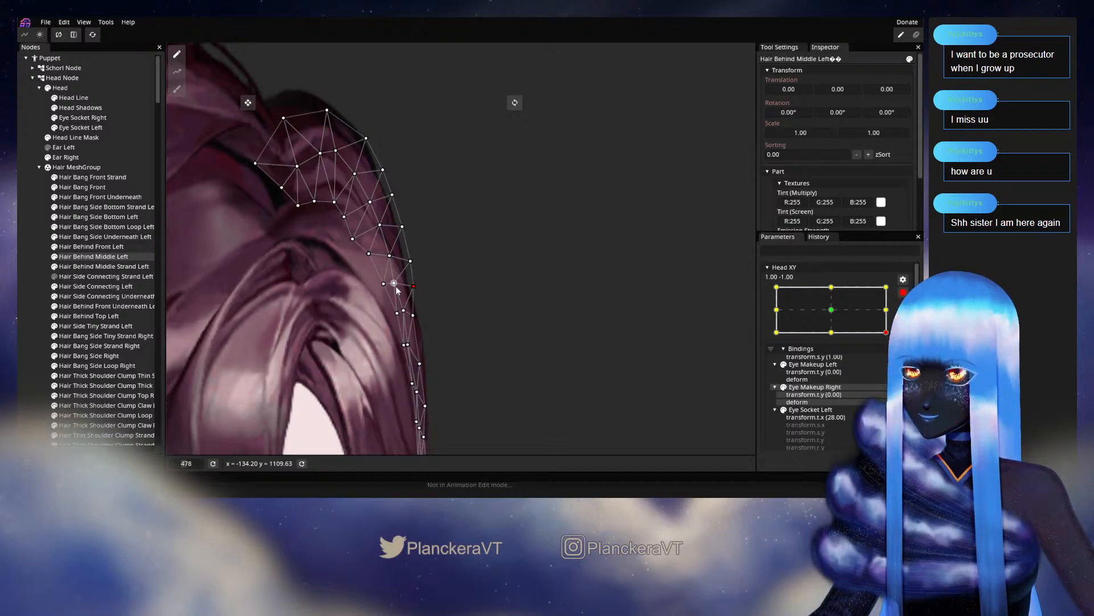
Nudge the outer-edge vertices of Hair Behind Middle Left from the narrow part up toward the crown to smooth the silhouette
click(415, 262)
click(410, 228)
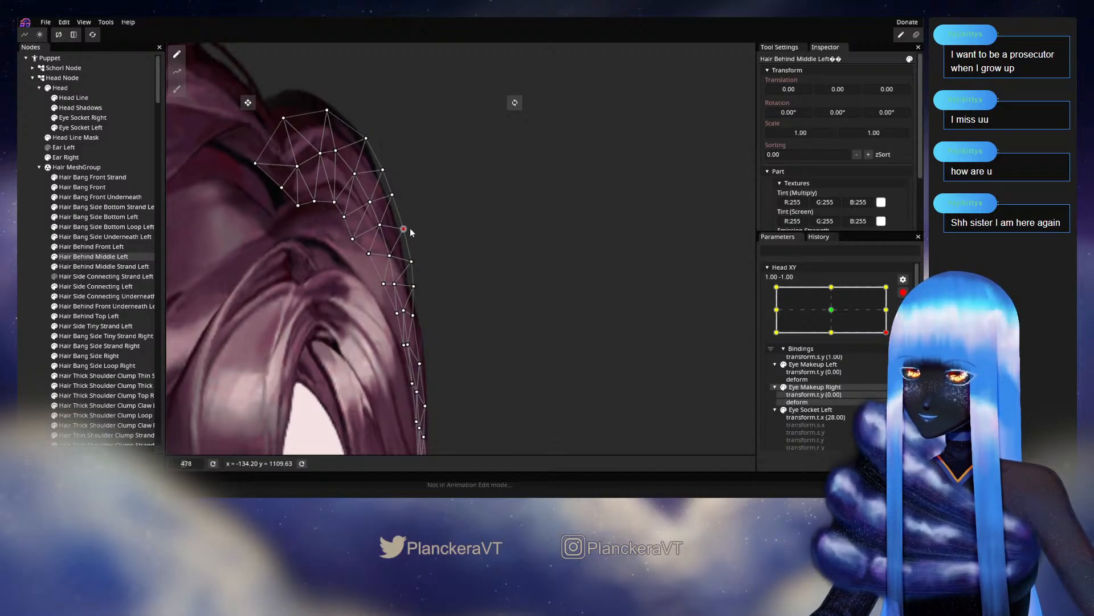
click(398, 197)
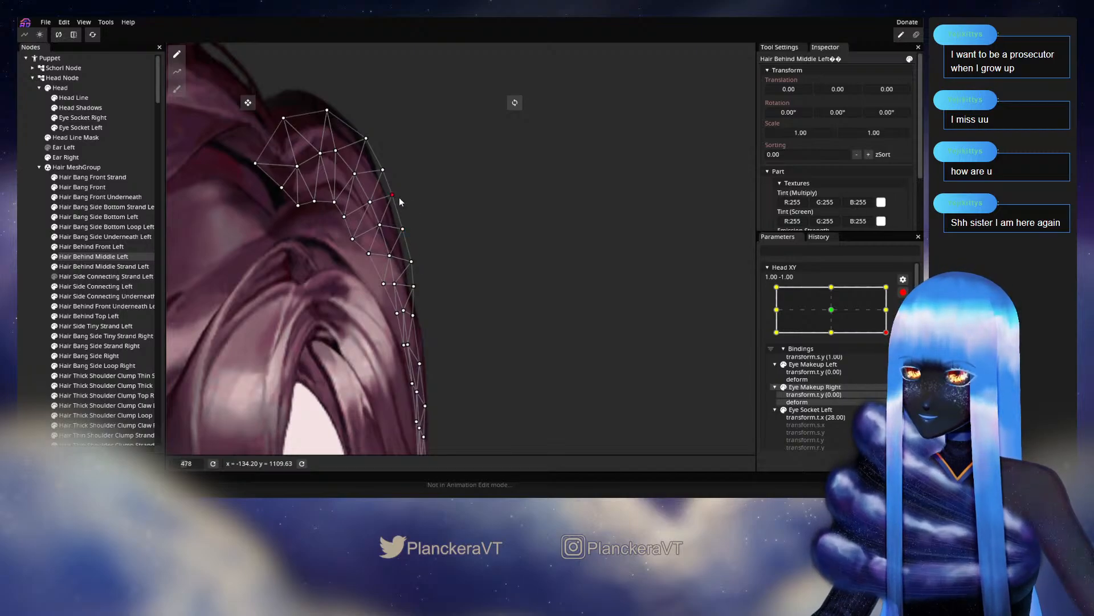
drag(401, 203, 398, 204)
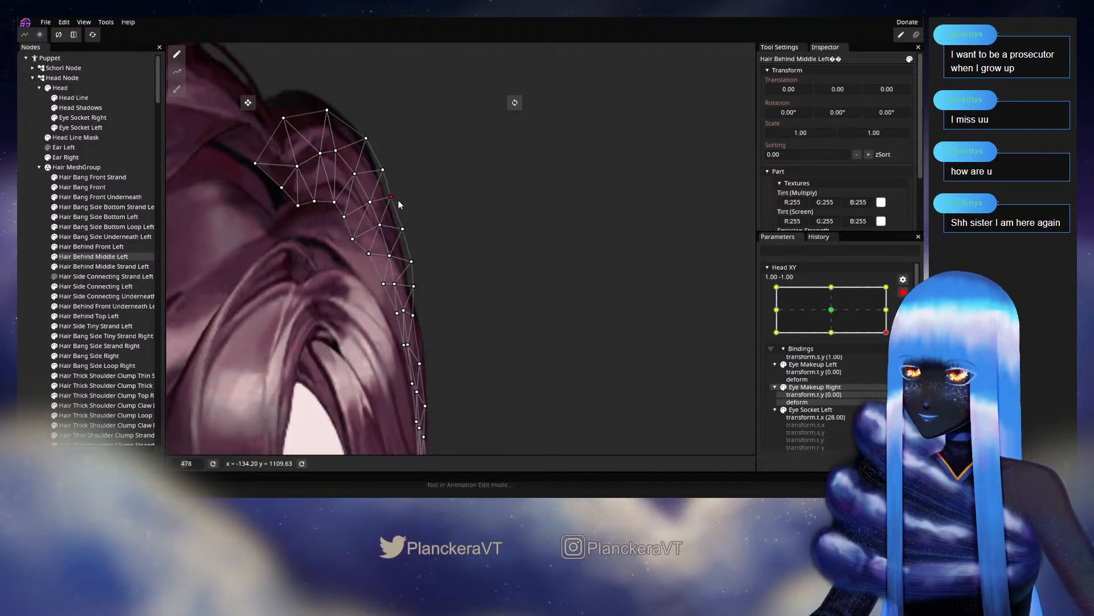
Deselect the mesh, leave pose editing and check the whole head's hair silhouette while moving Head XY back to 1.00, -1.00
click(22, 275)
scroll(418, 332, down, 2)
scroll(538, 331, down, 5)
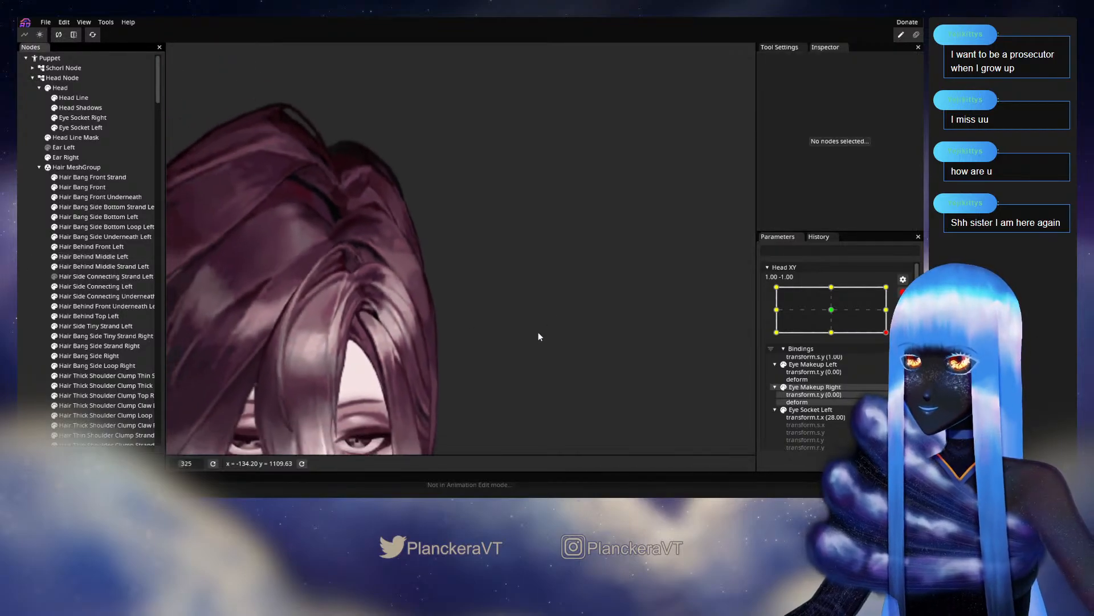
scroll(545, 316, down, 1)
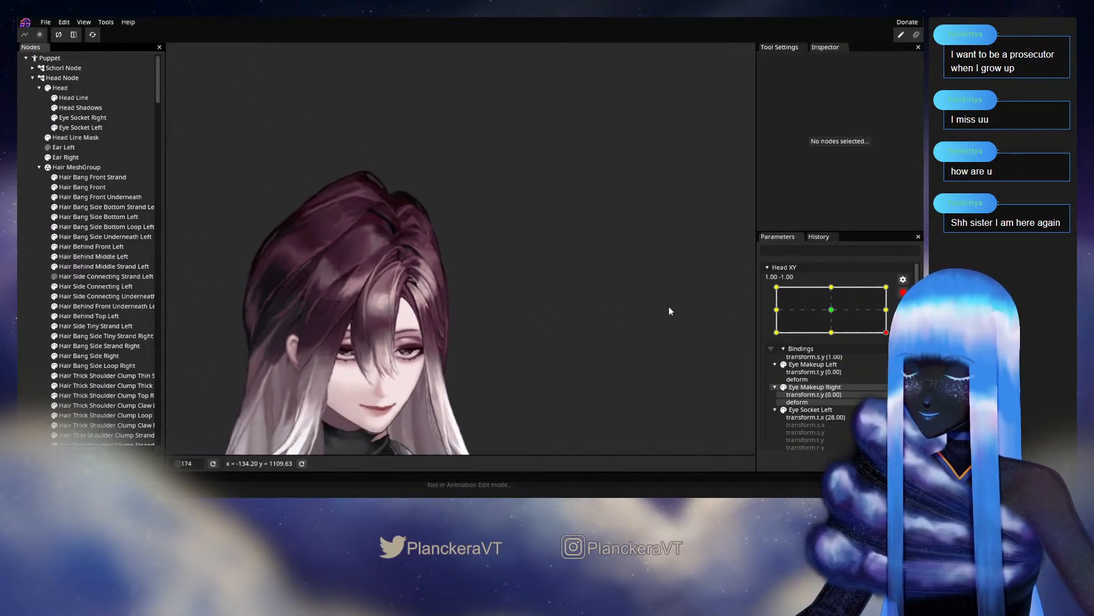
click(903, 292)
mouse_move(893, 360)
mouse_down()
mouse_move(893, 335)
mouse_move(893, 360)
mouse_up()
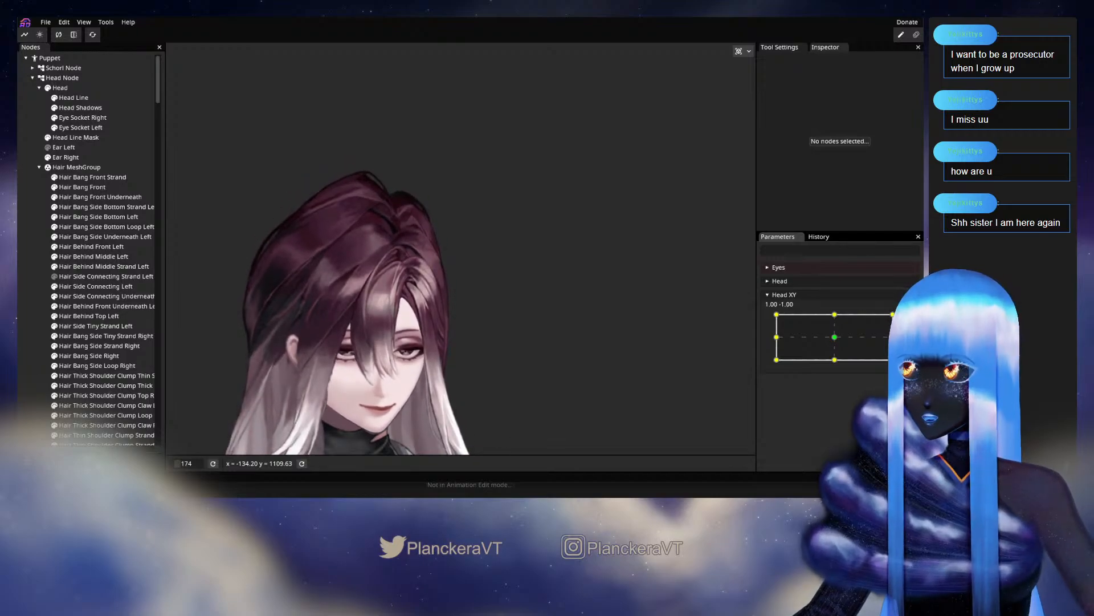
Reopen the Head XY 1.00, -1.00 pose and adjust an upper interior vertex of Hair Behind Middle Left
click(910, 320)
scroll(492, 326, up, 8)
scroll(497, 327, up, 10)
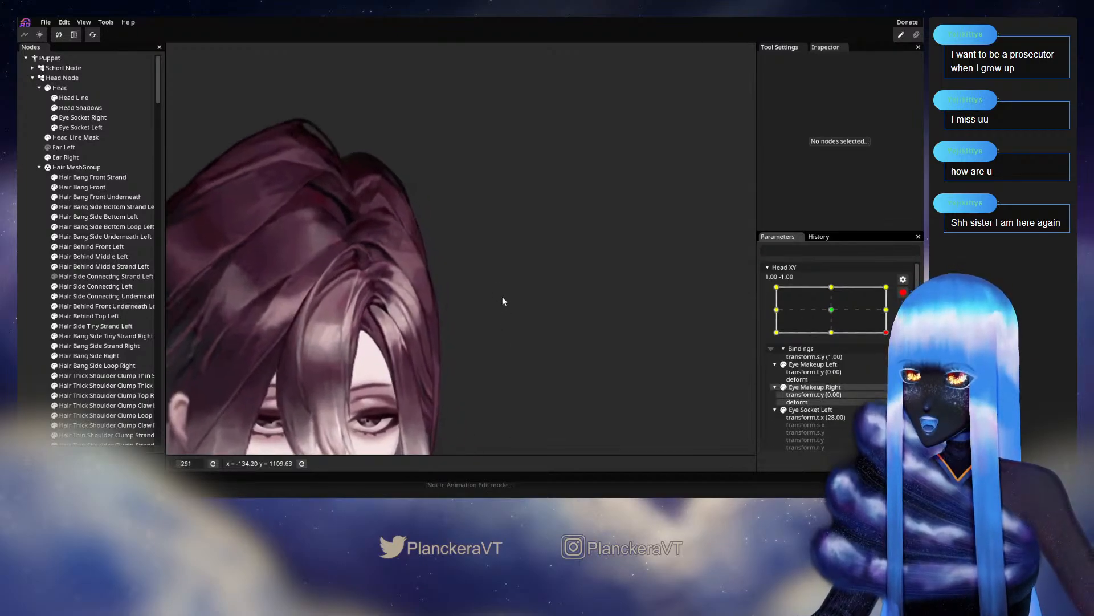
scroll(542, 342, up, 1)
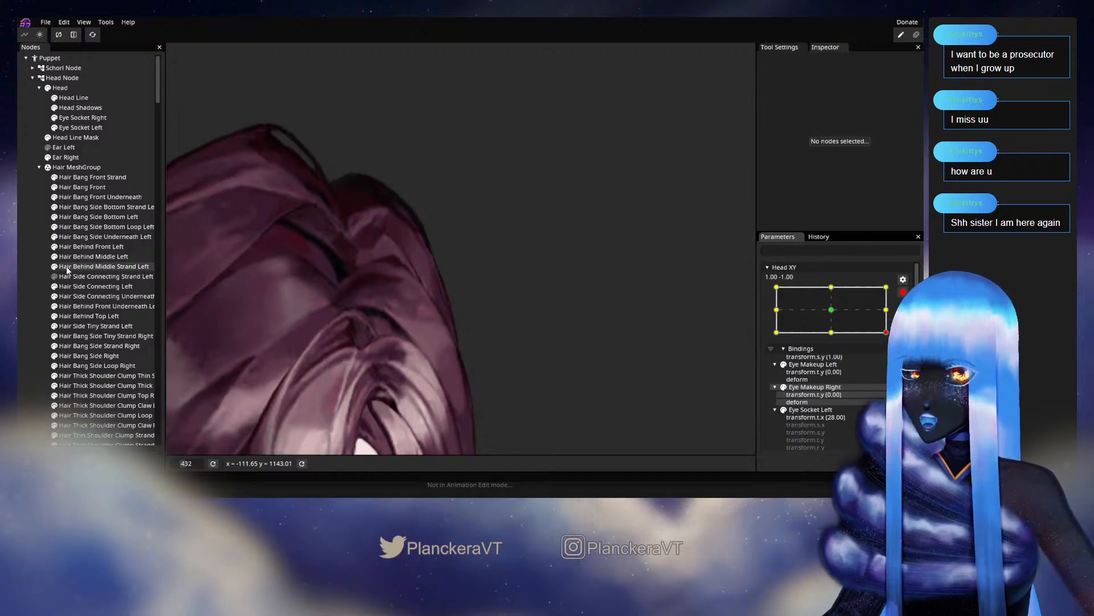
click(93, 256)
scroll(403, 294, up, 3)
drag(420, 287, 396, 258)
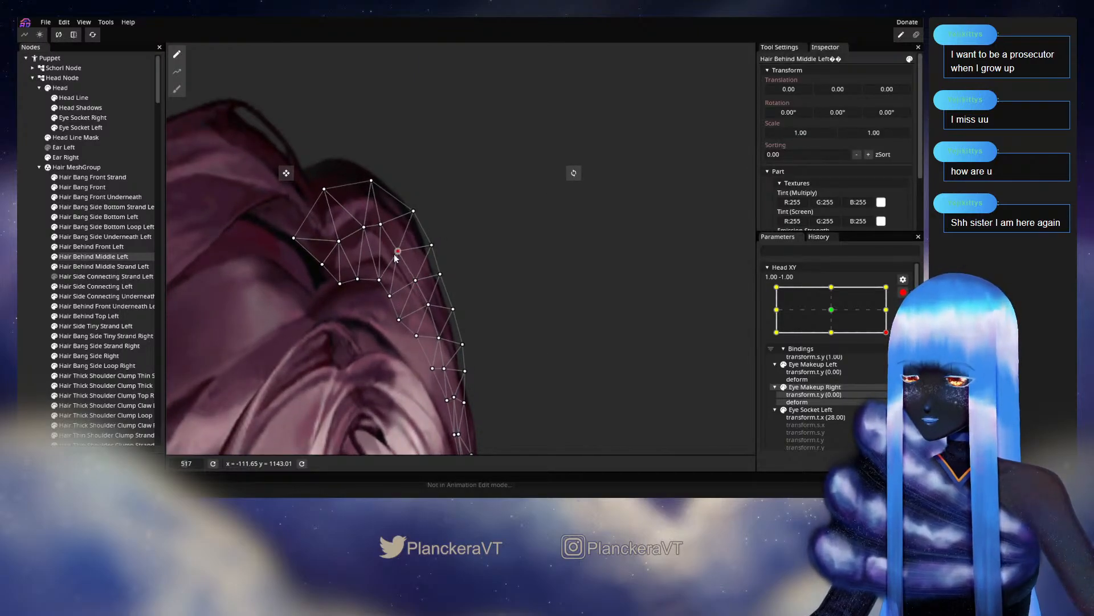
Shift the inner-edge vertices of Hair Behind Middle Left inward, from the crown down to the narrow part
click(363, 227)
click(378, 280)
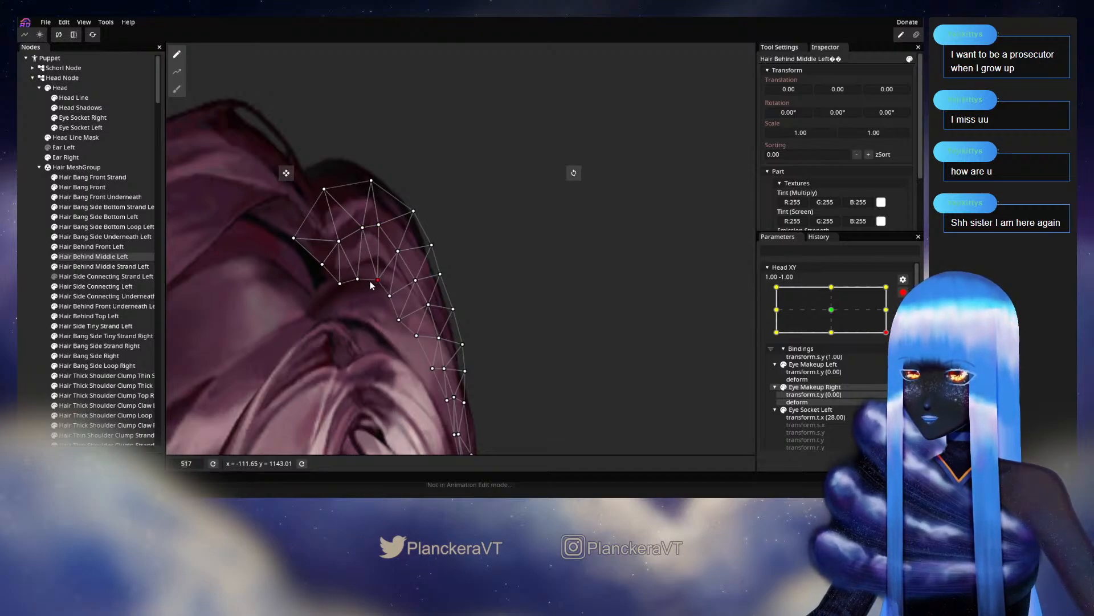
drag(391, 305, 385, 308)
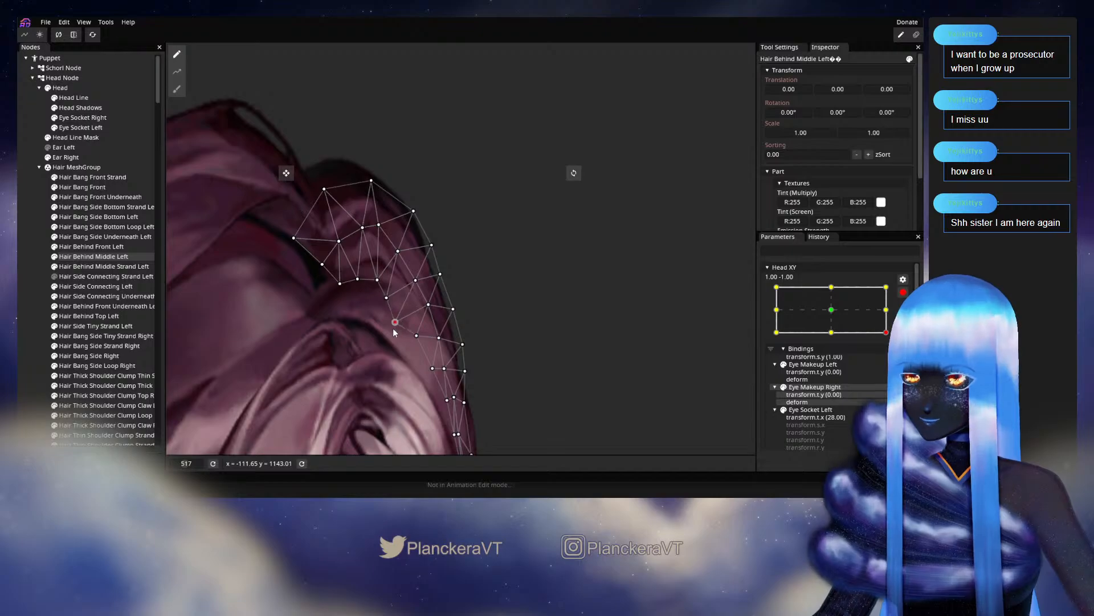
drag(412, 338, 449, 339)
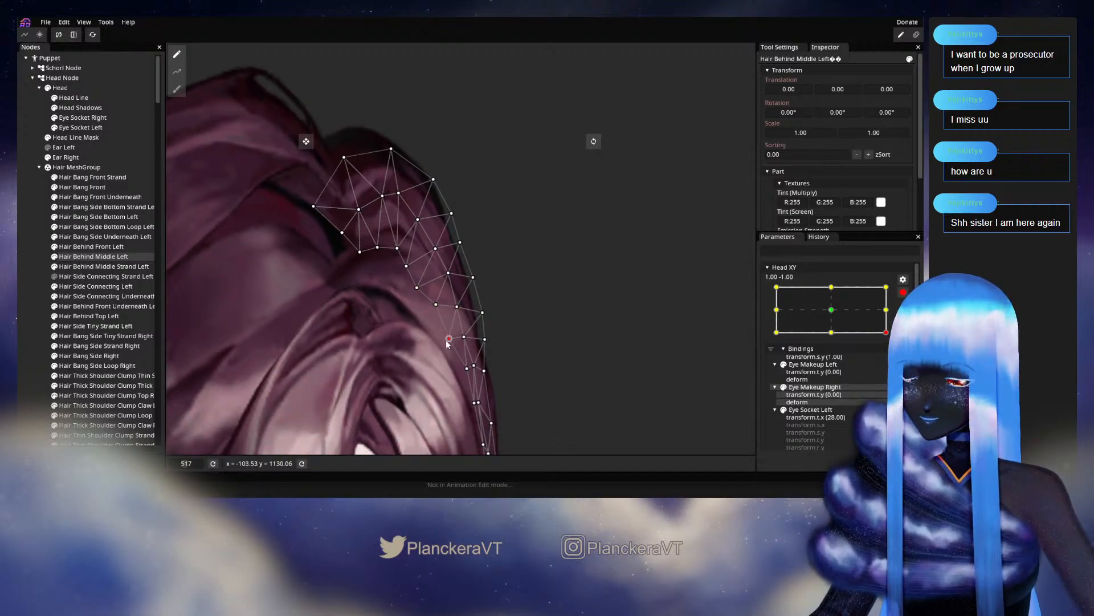
Deselect the mesh, leave pose editing and check the hair while moving Head XY vertically between 1.00, 0.08 and 1.00, -1.00
click(32, 292)
scroll(572, 336, down, 2)
scroll(571, 337, down, 6)
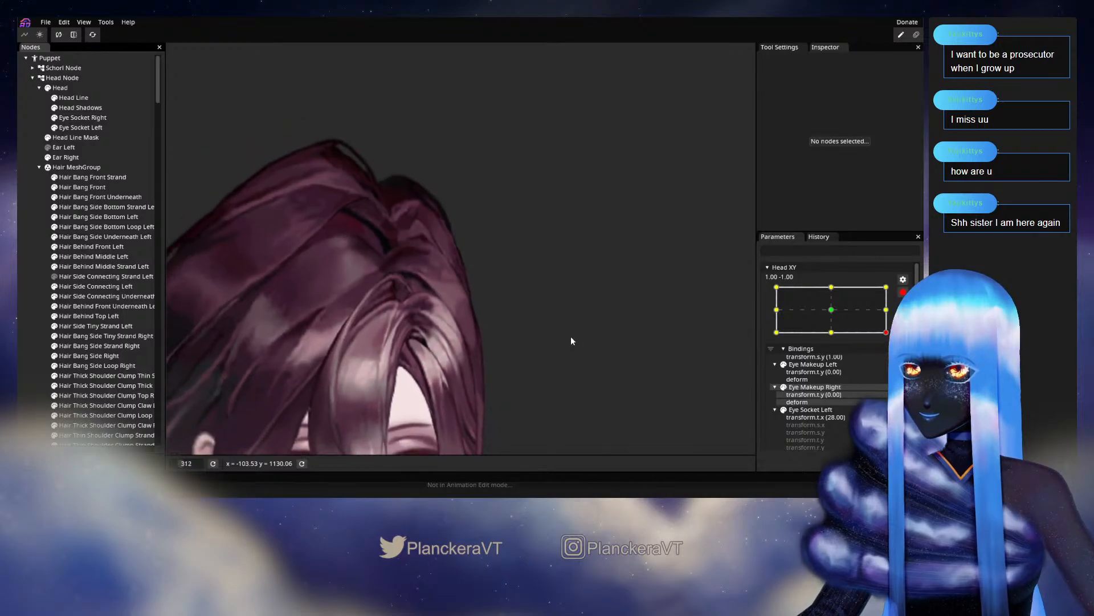
scroll(588, 338, down, 3)
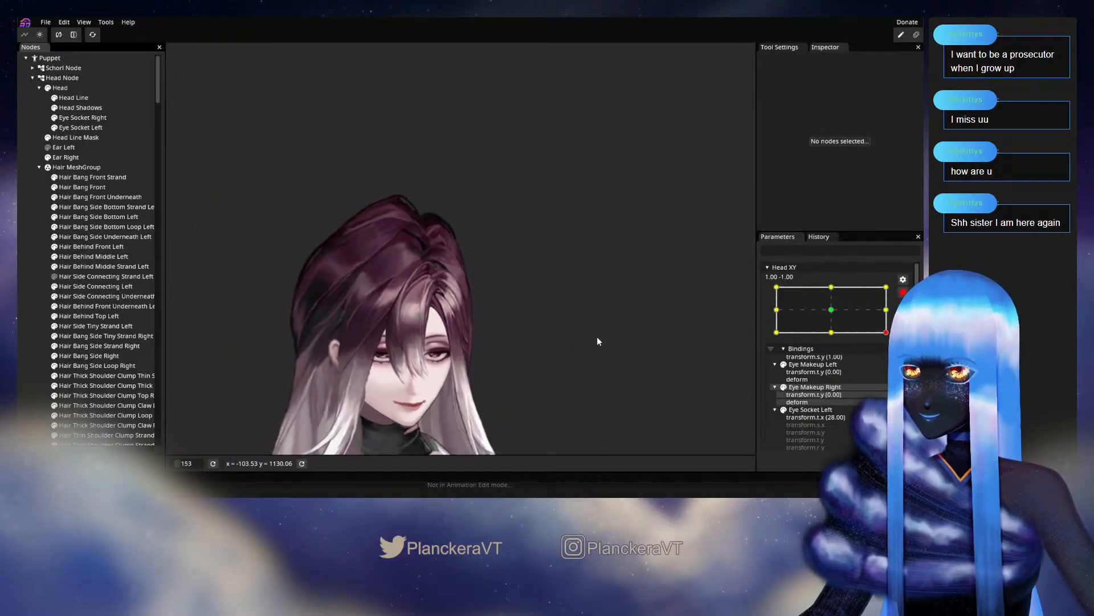
click(902, 293)
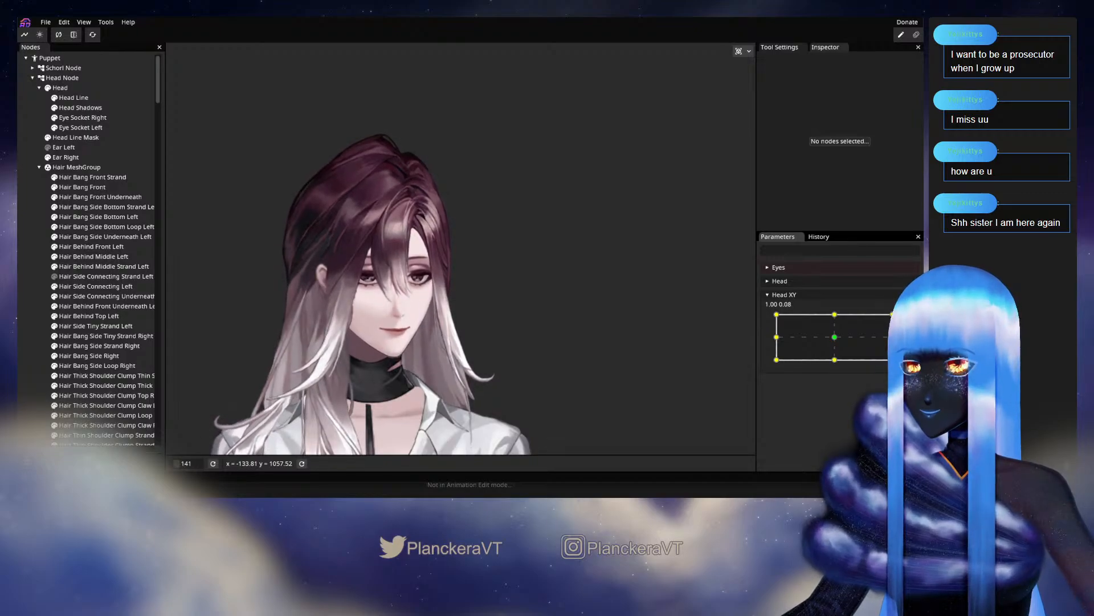
drag(894, 347, 894, 360)
Reopen the Head XY 1.00, -1.00 pose and fine-tune the interior and outer vertices in the middle of Hair Behind Middle Left
click(910, 319)
scroll(525, 289, up, 8)
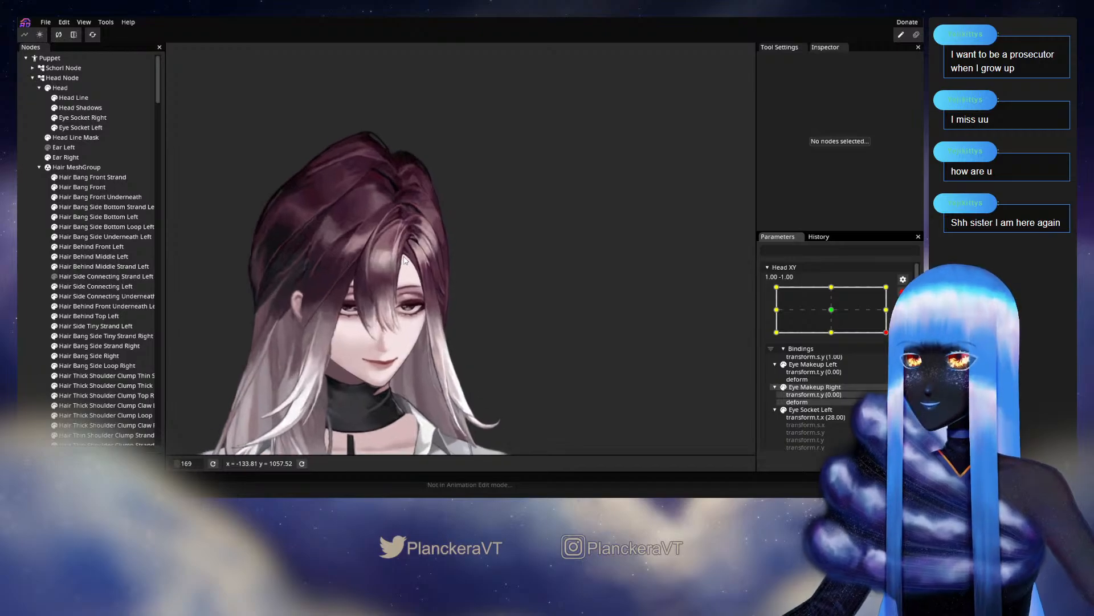
scroll(476, 317, up, 6)
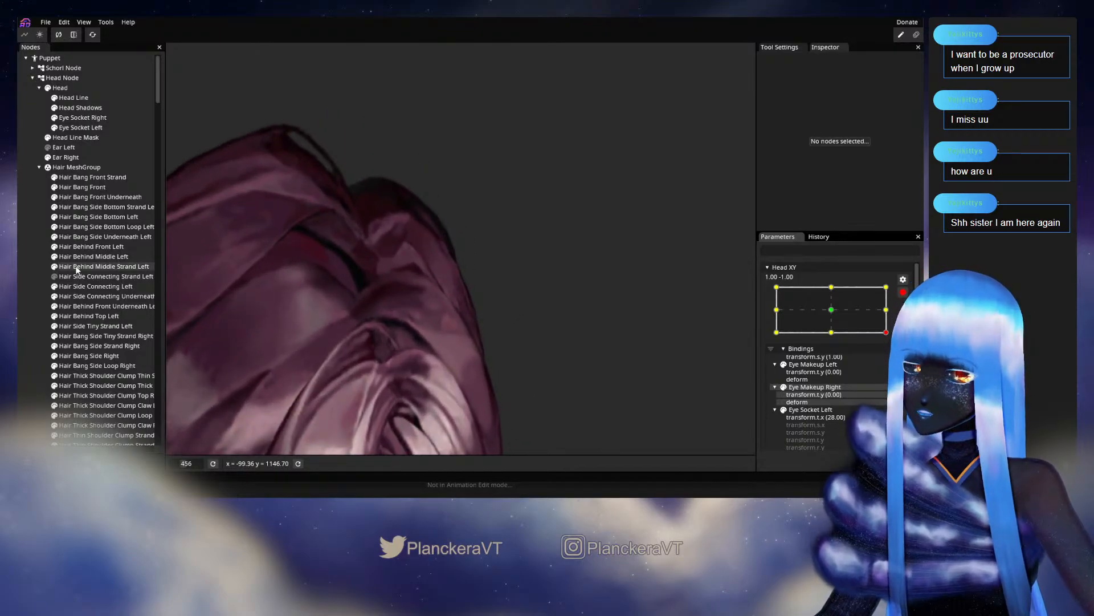
click(423, 293)
scroll(538, 284, up, 2)
scroll(538, 284, up, 1)
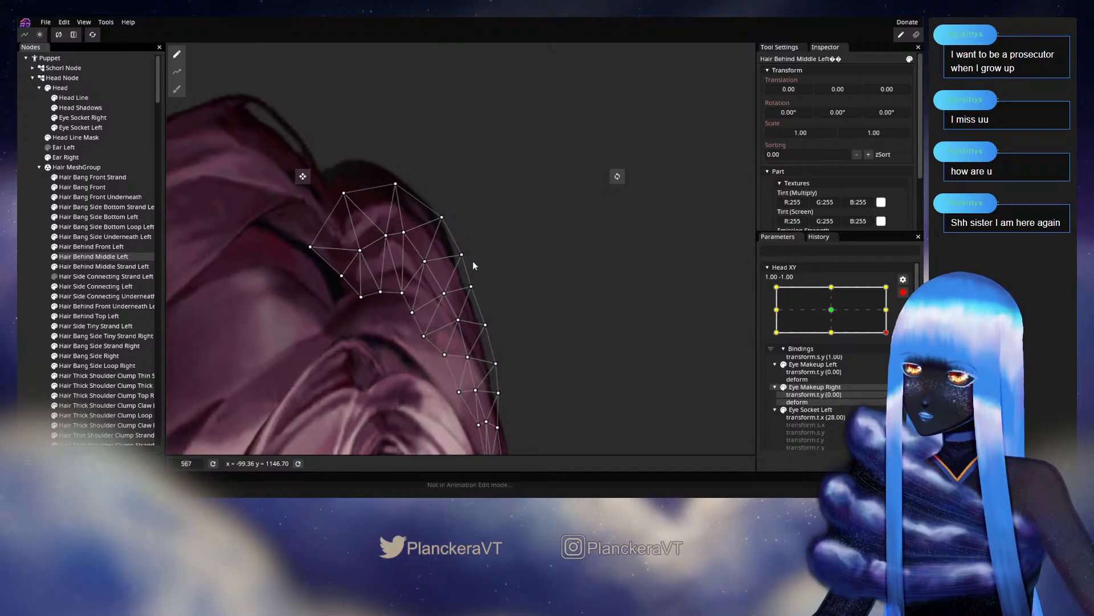
click(444, 293)
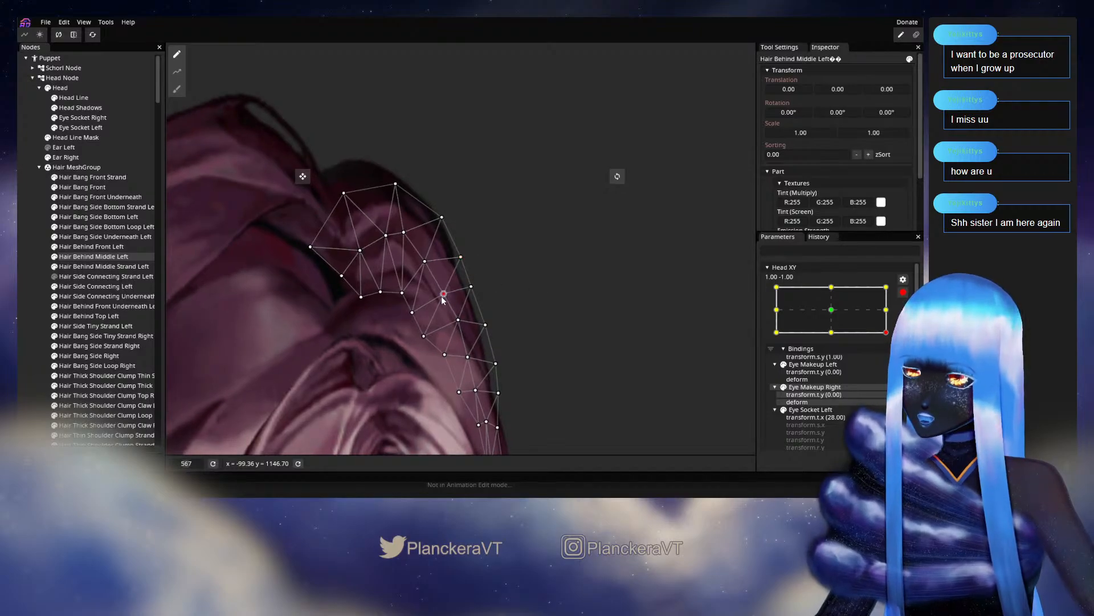
drag(474, 292, 514, 307)
click(462, 290)
Refine the upper outer-edge vertices of Hair Behind Middle Left near the crown to round the silhouette, and deselect the mesh
mouse_move(520, 267)
mouse_down()
mouse_move(525, 302)
mouse_move(482, 303)
mouse_move(508, 270)
mouse_move(524, 268)
mouse_move(529, 286)
mouse_up()
click(505, 270)
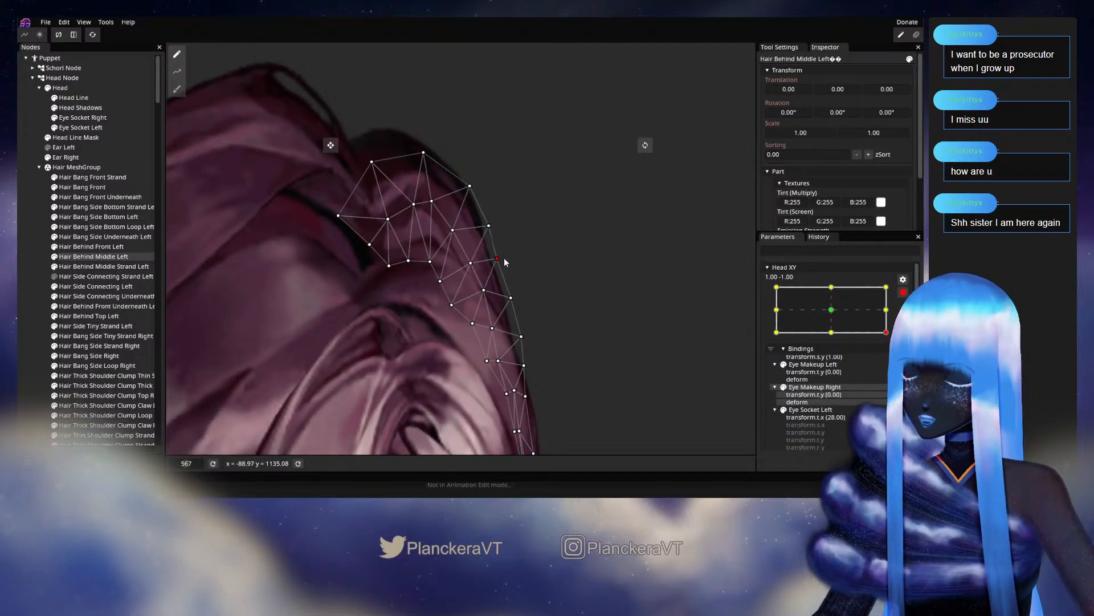
drag(507, 258, 502, 301)
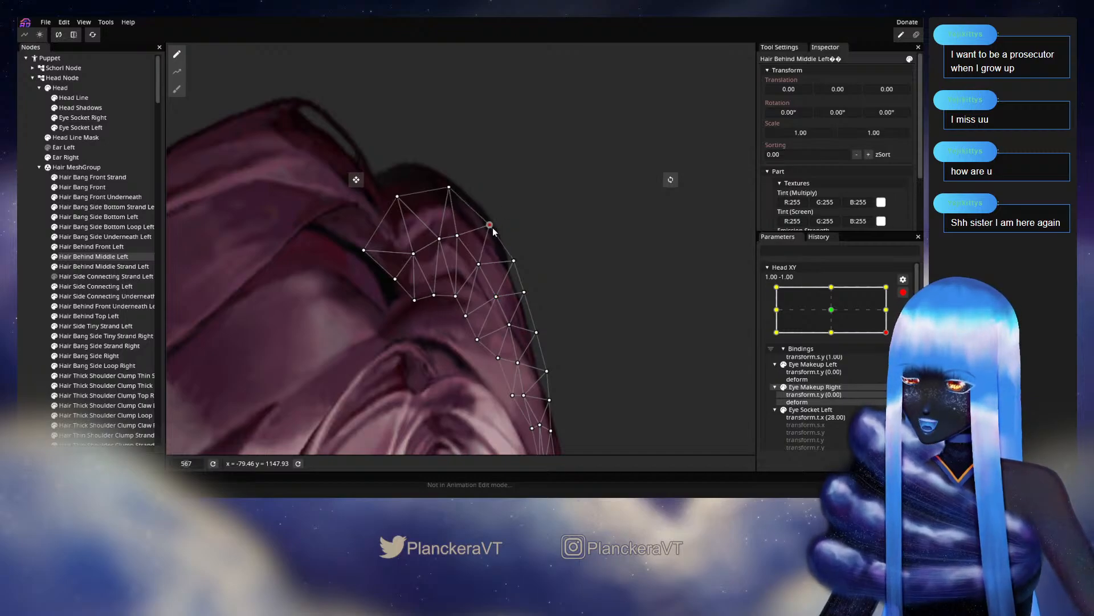
drag(495, 227, 494, 227)
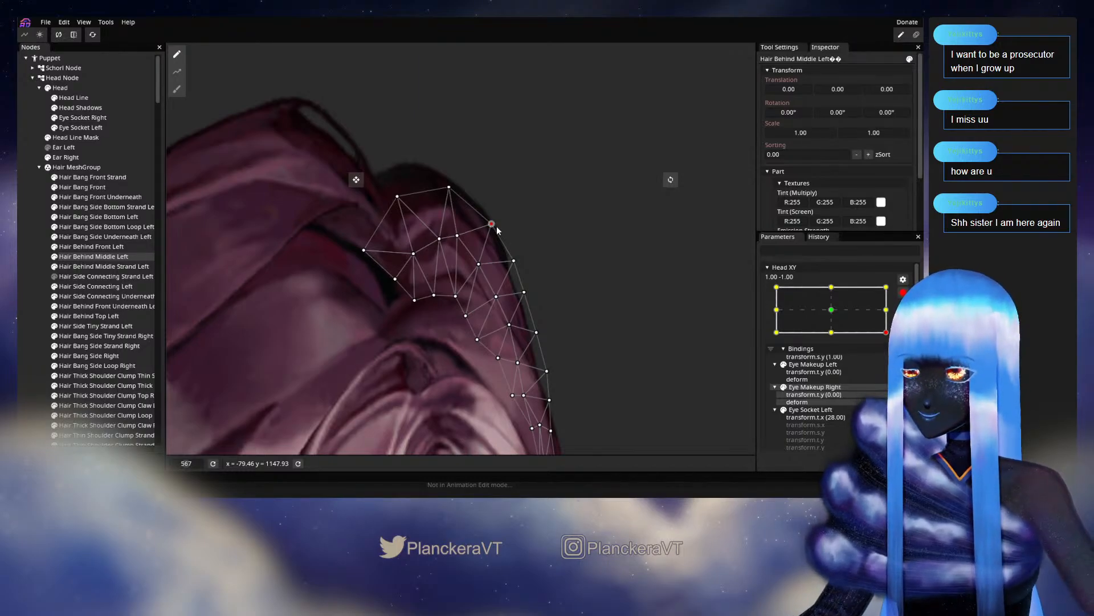
click(32, 296)
scroll(542, 324, down, 4)
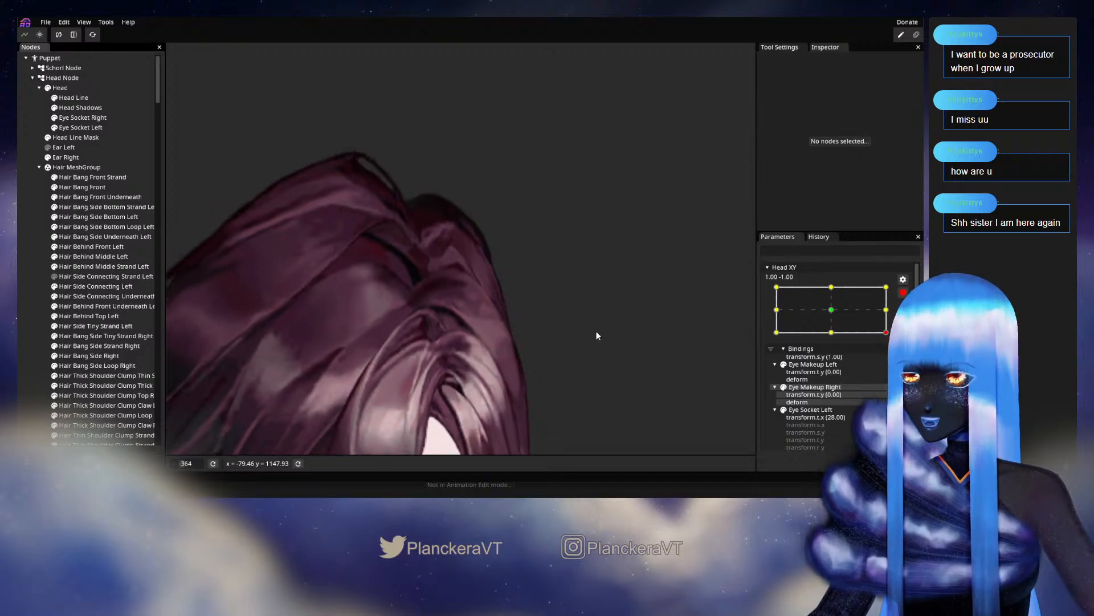
Reposition the interior mesh vertices of Hair Behind Middle Left for the Head XY pose 1.00, -1.00
scroll(599, 328, up, 3)
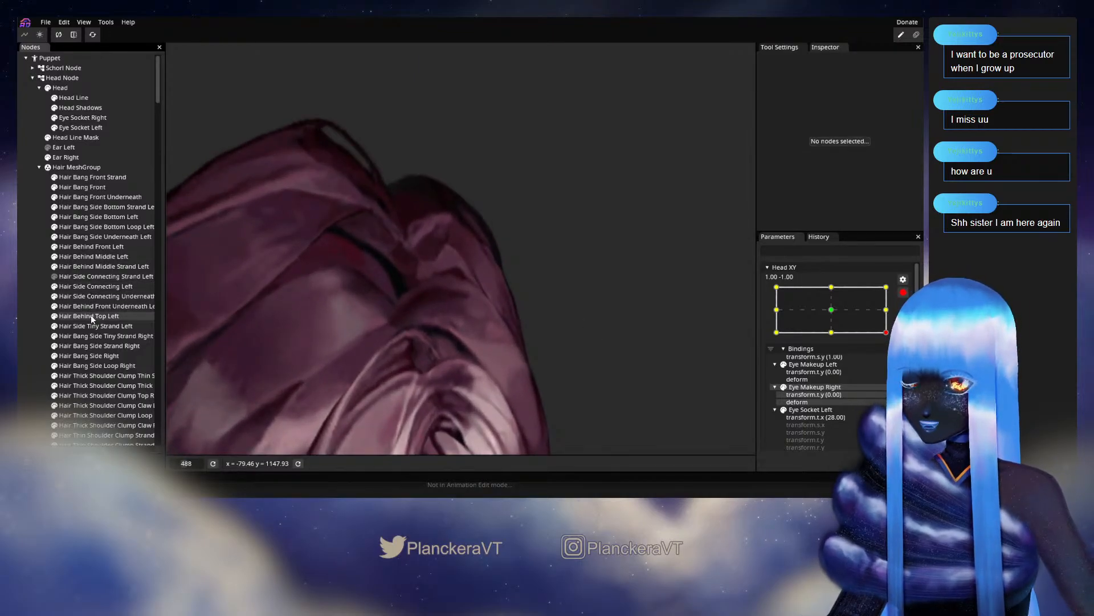
click(95, 257)
scroll(496, 308, up, 2)
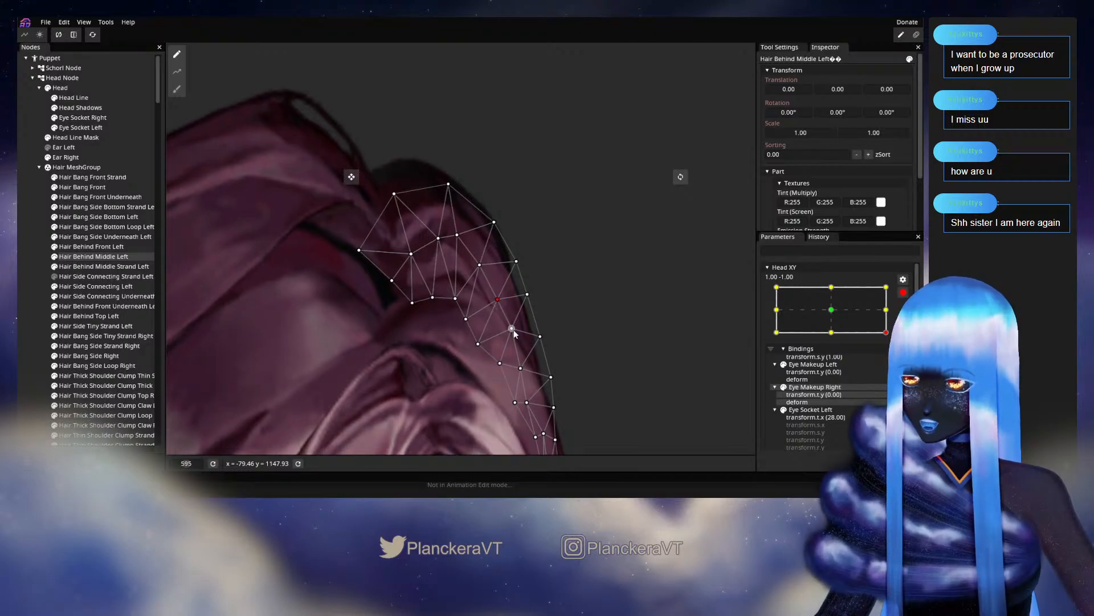
drag(509, 335, 505, 336)
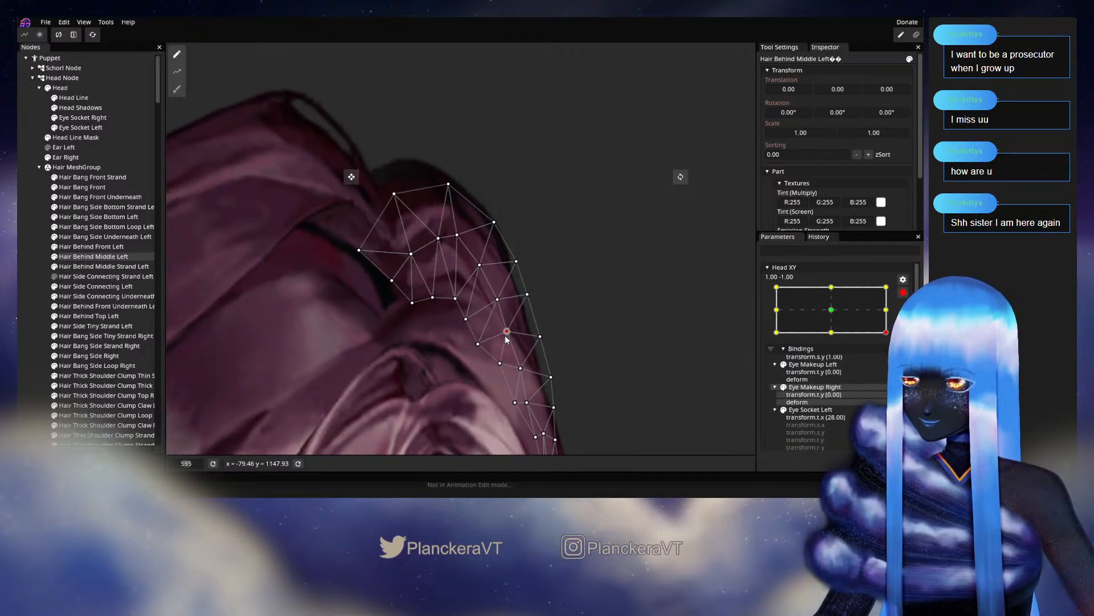
click(467, 320)
click(457, 297)
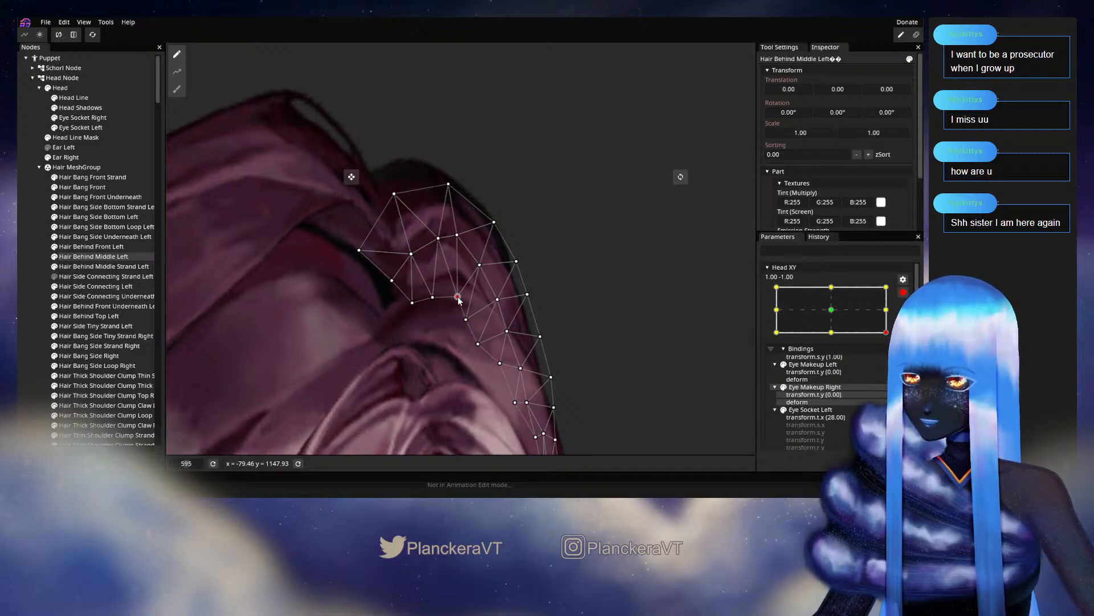
Nudge the outer-edge vertices of the Hair Behind Middle Left mesh inward to smooth the head's silhouette
drag(535, 338, 508, 301)
drag(460, 327, 467, 362)
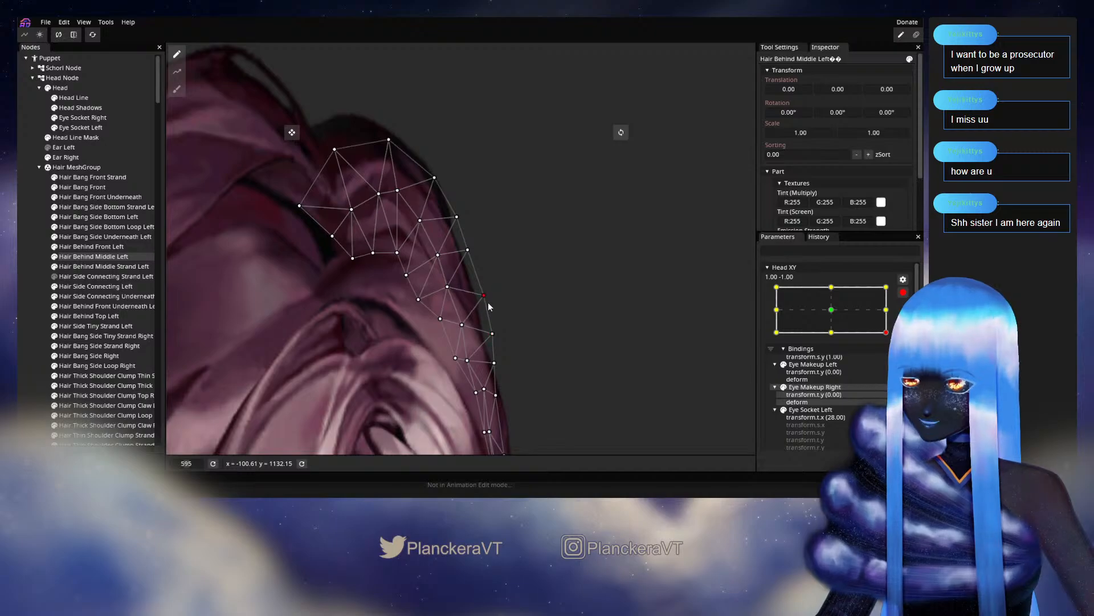
drag(489, 303, 487, 303)
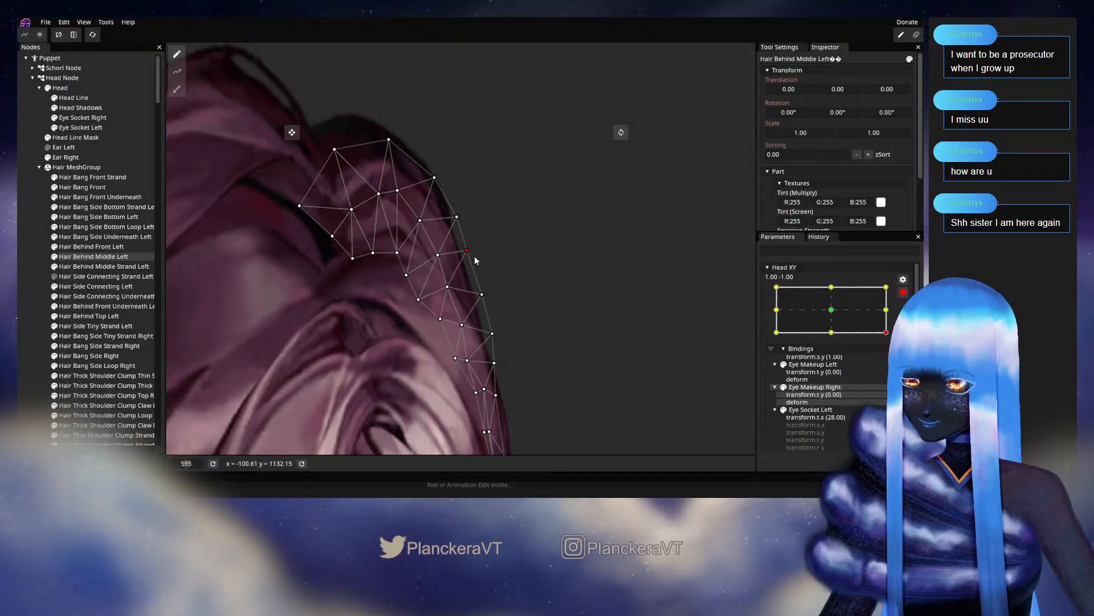
click(39, 275)
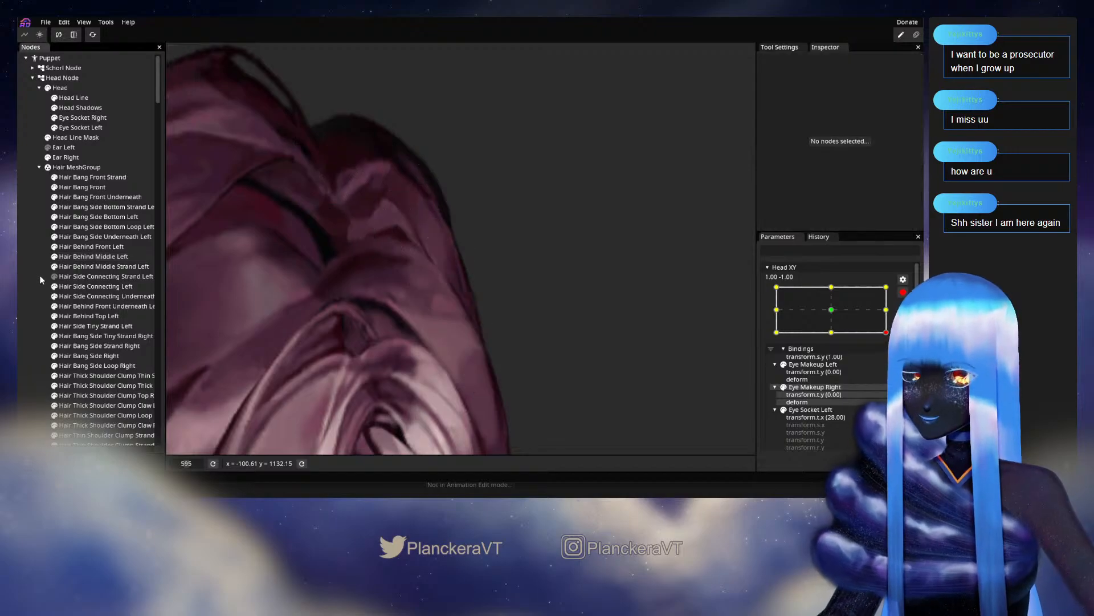
Stop editing the keypoint and sweep Head XY vertically at X 1.00 to examine how the hair deforms
scroll(504, 334, down, 2)
scroll(518, 341, down, 5)
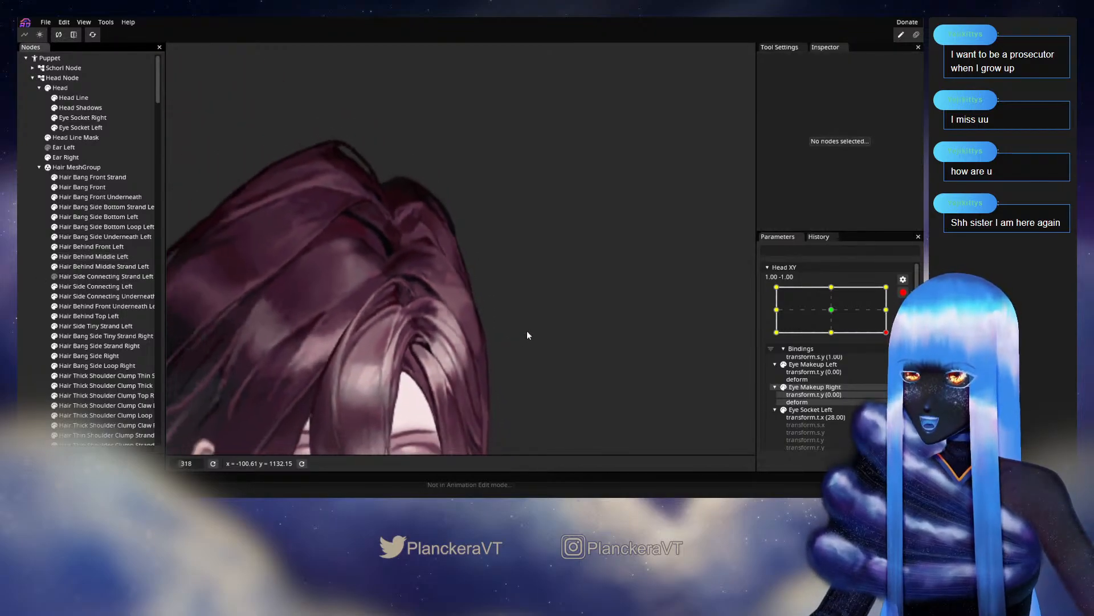
scroll(635, 319, down, 4)
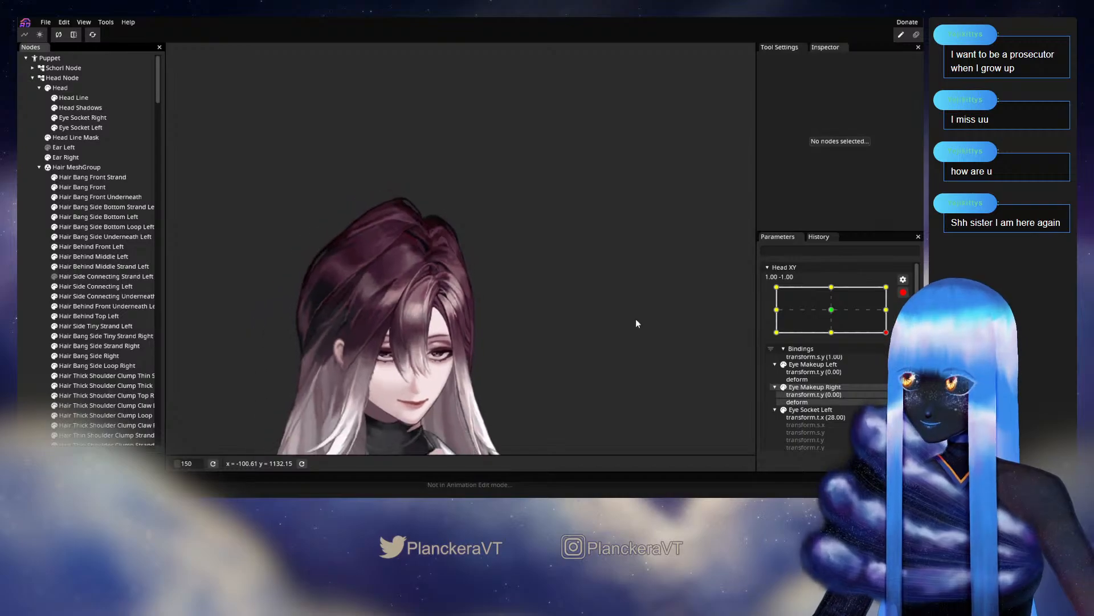
scroll(619, 300, up, 3)
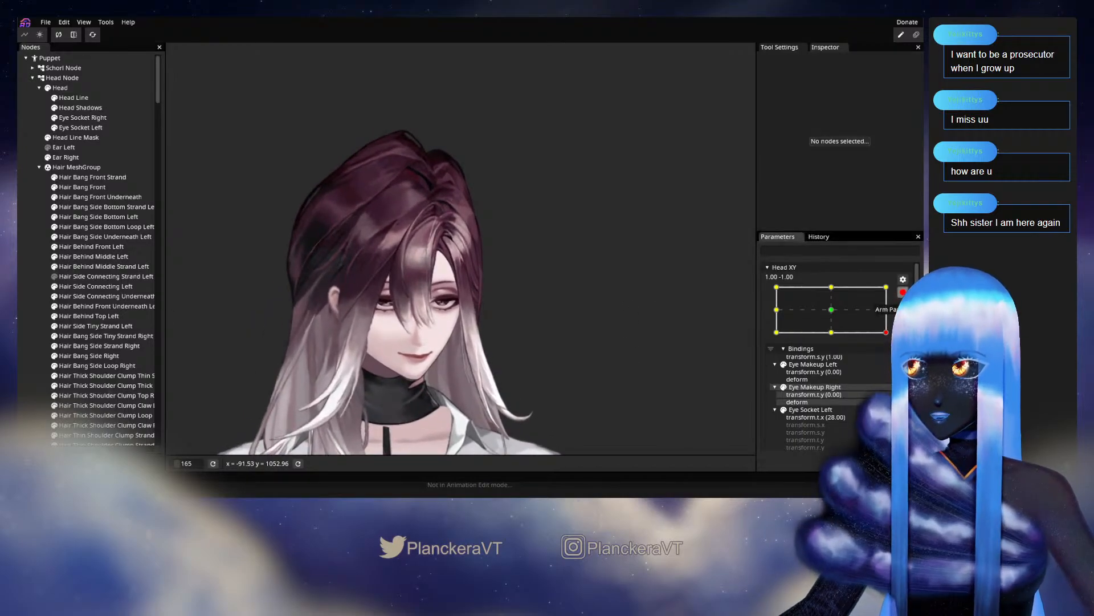
click(904, 292)
drag(893, 360, 893, 339)
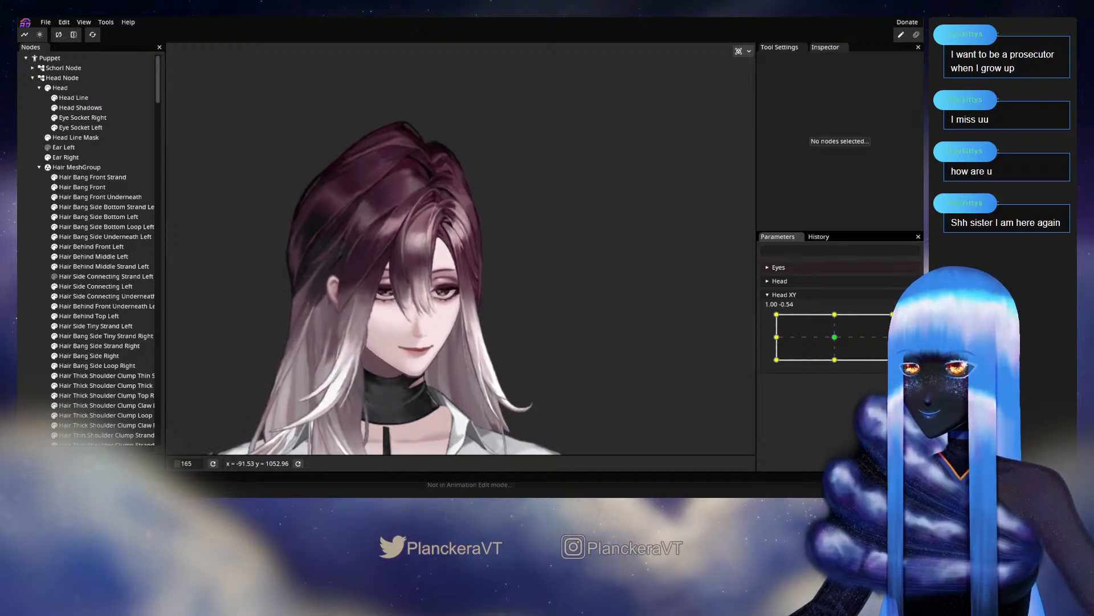
drag(892, 343, 893, 352)
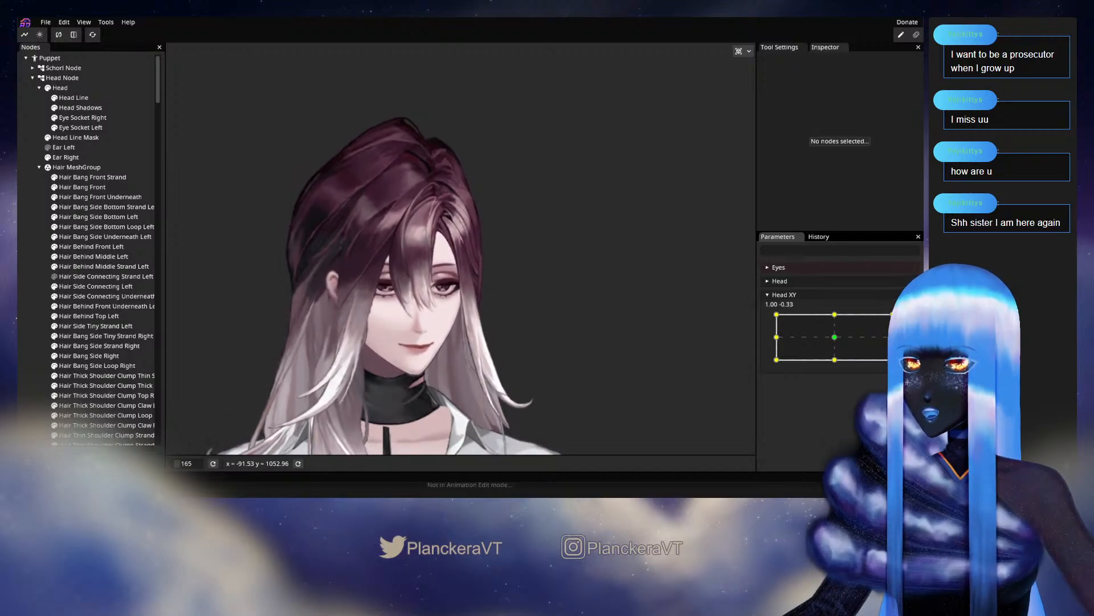
mouse_move(893, 339)
mouse_down()
mouse_move(893, 353)
mouse_move(893, 336)
mouse_up()
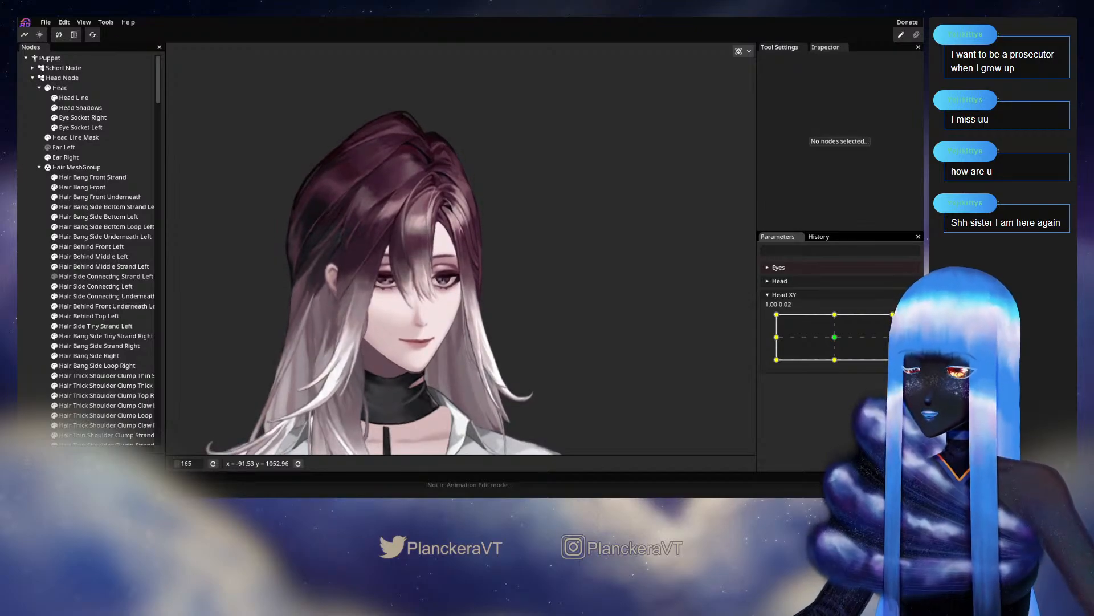
drag(893, 337, 893, 348)
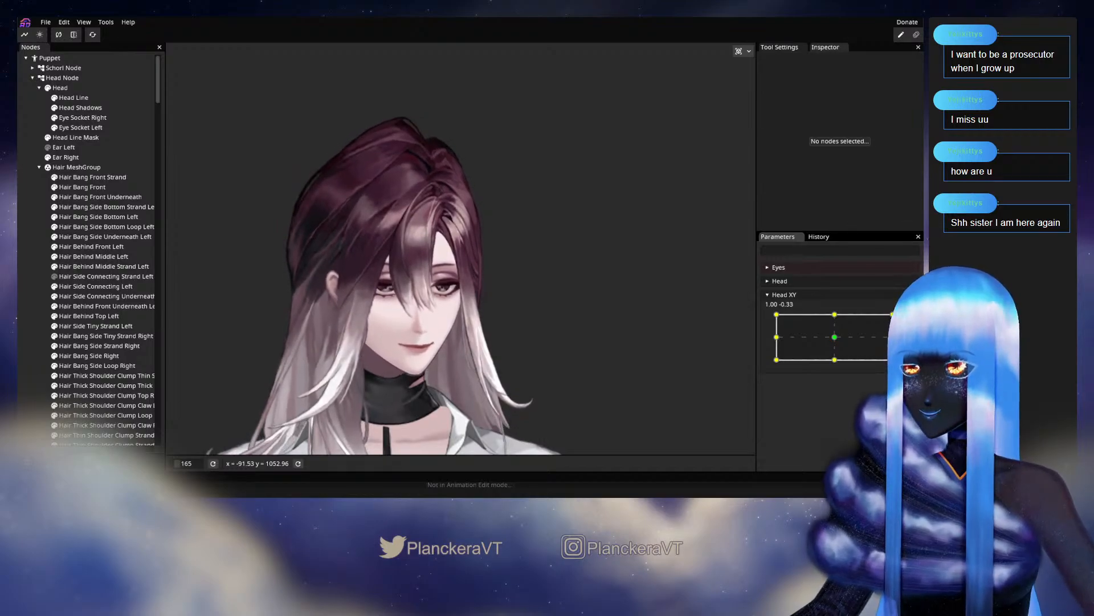
drag(892, 340, 893, 345)
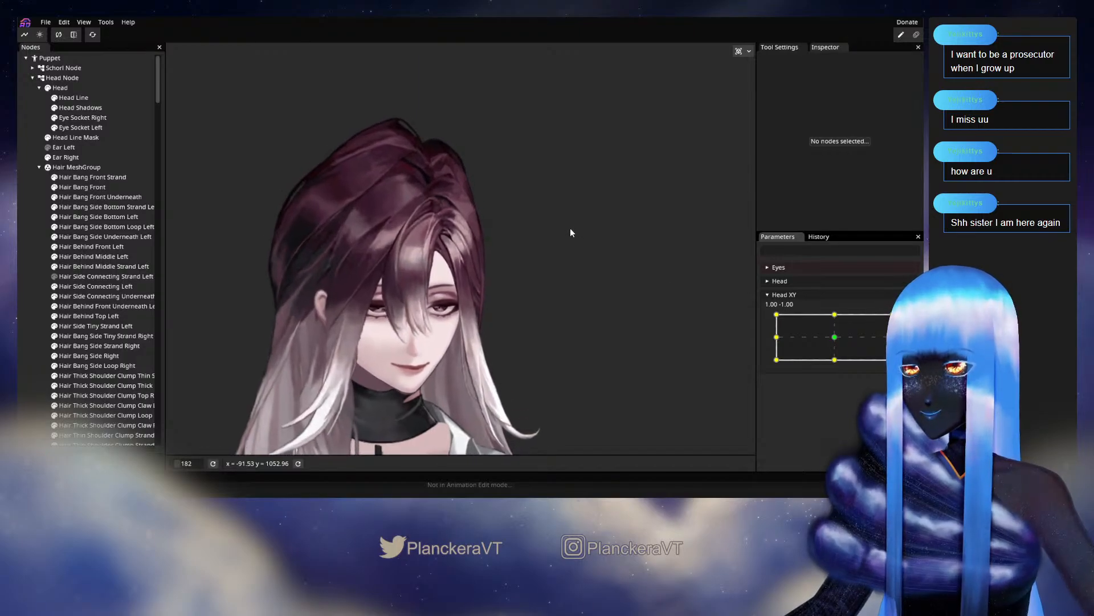
Reshape the outer curve of Hair Behind Top Left at Head XY 1.00, -1.00 with the Circle Brush at size 46
scroll(570, 228, up, 5)
scroll(540, 338, up, 4)
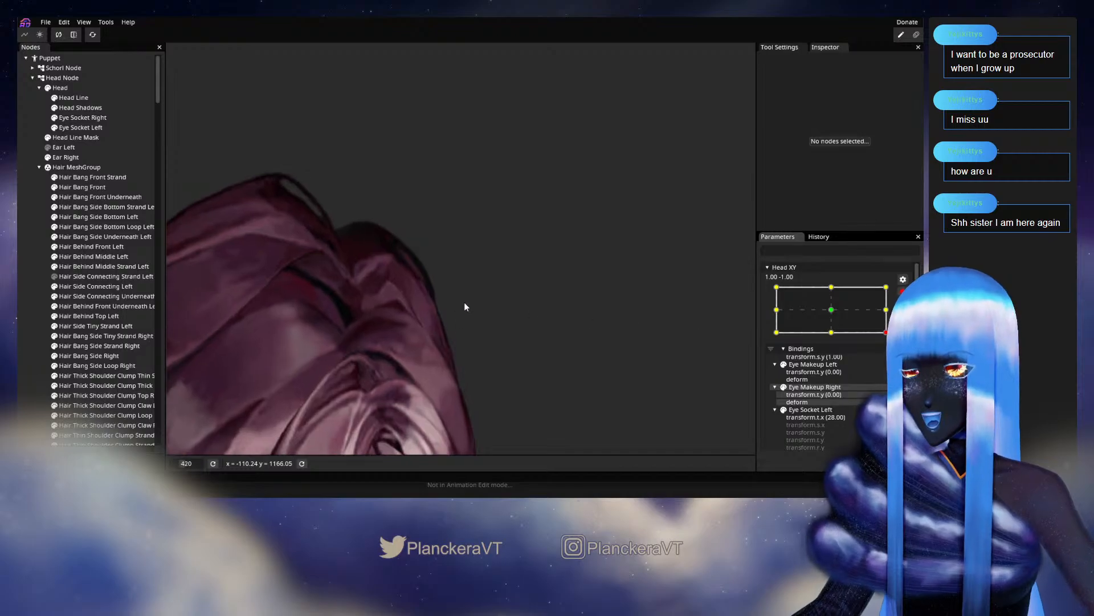
scroll(464, 302, up, 1)
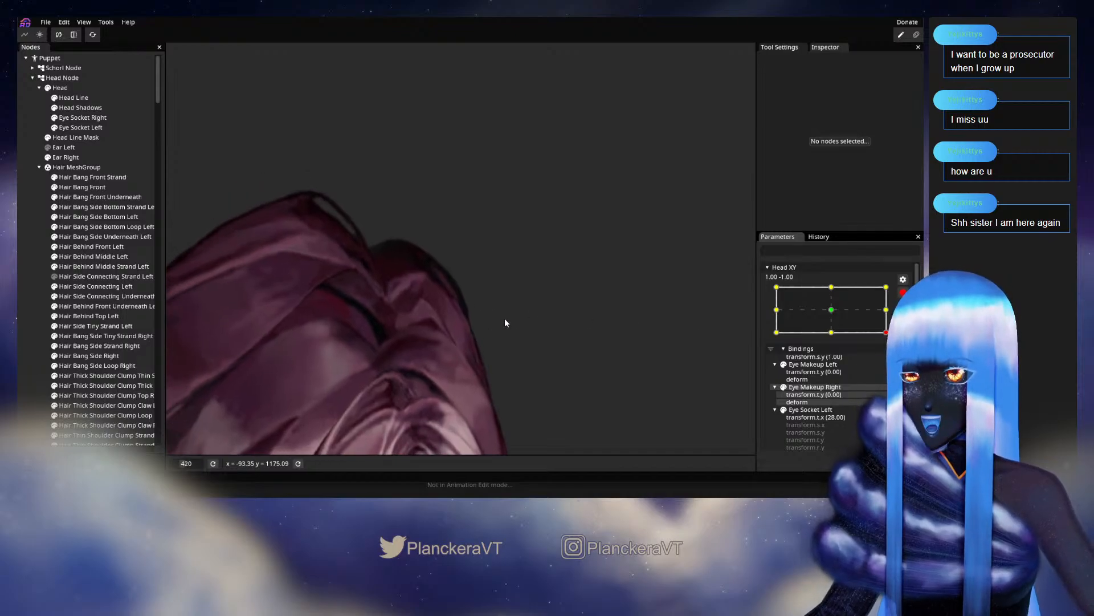
click(105, 316)
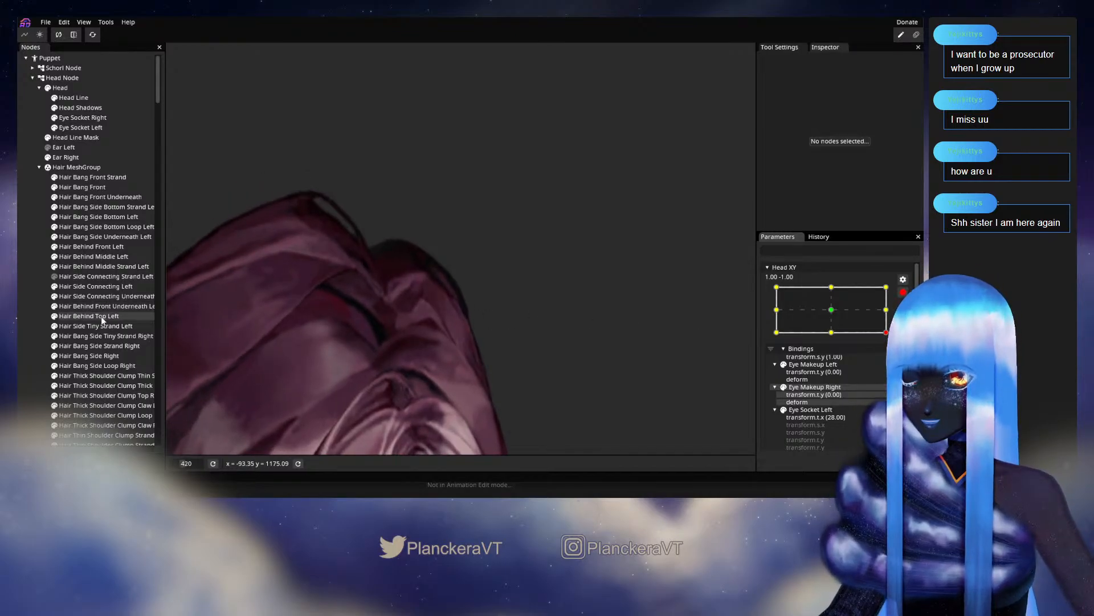
scroll(339, 293, up, 2)
click(178, 90)
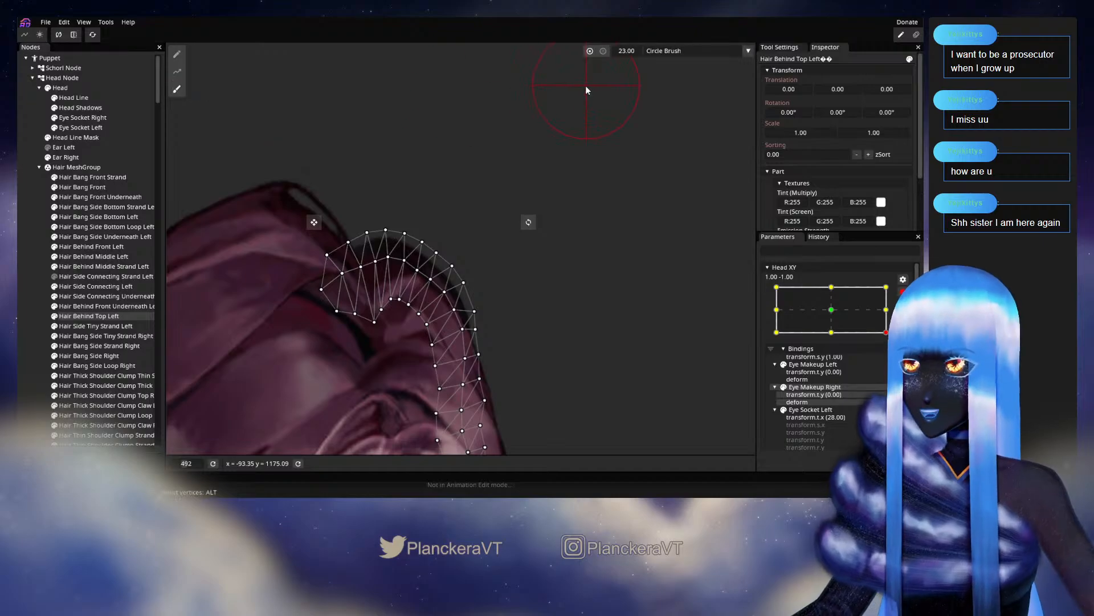
drag(631, 51, 640, 53)
scroll(559, 274, up, 1)
drag(497, 286, 472, 289)
drag(512, 335, 501, 305)
drag(497, 357, 503, 355)
drag(491, 308, 494, 306)
click(129, 310)
Leave keypoint editing and move Head XY around its 1.00, -1.00 corner to recheck the hair silhouette
scroll(577, 333, down, 10)
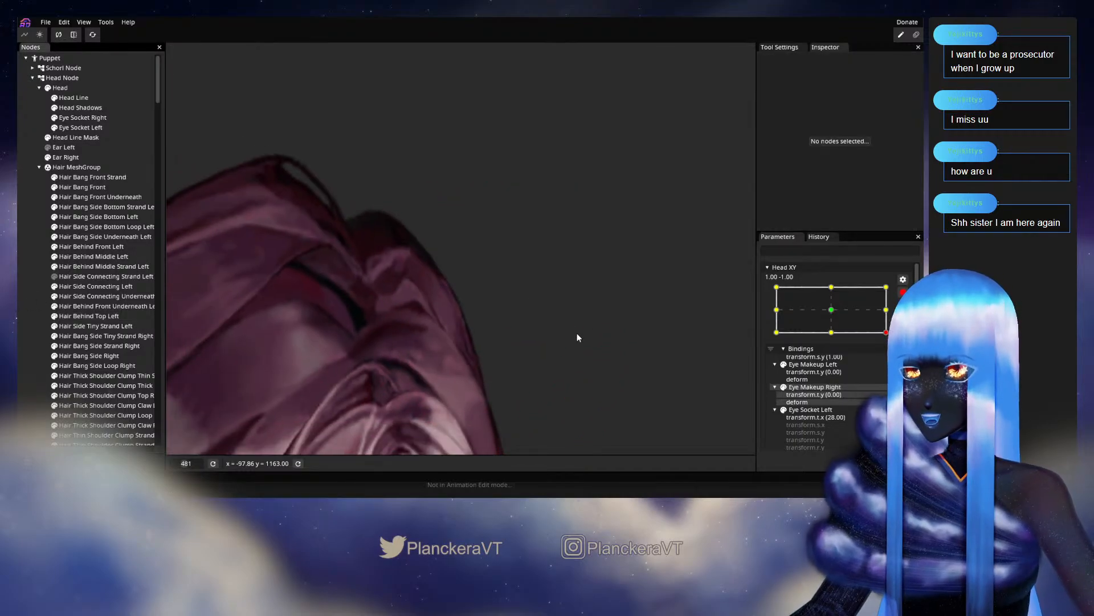
scroll(584, 323, down, 8)
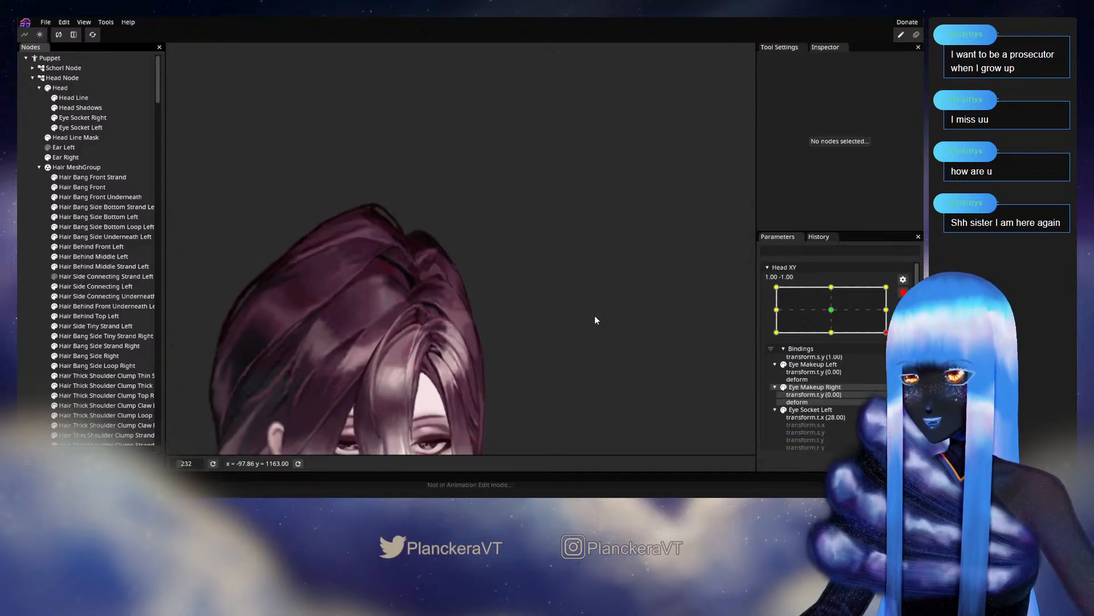
scroll(595, 324, down, 1)
drag(596, 324, 601, 286)
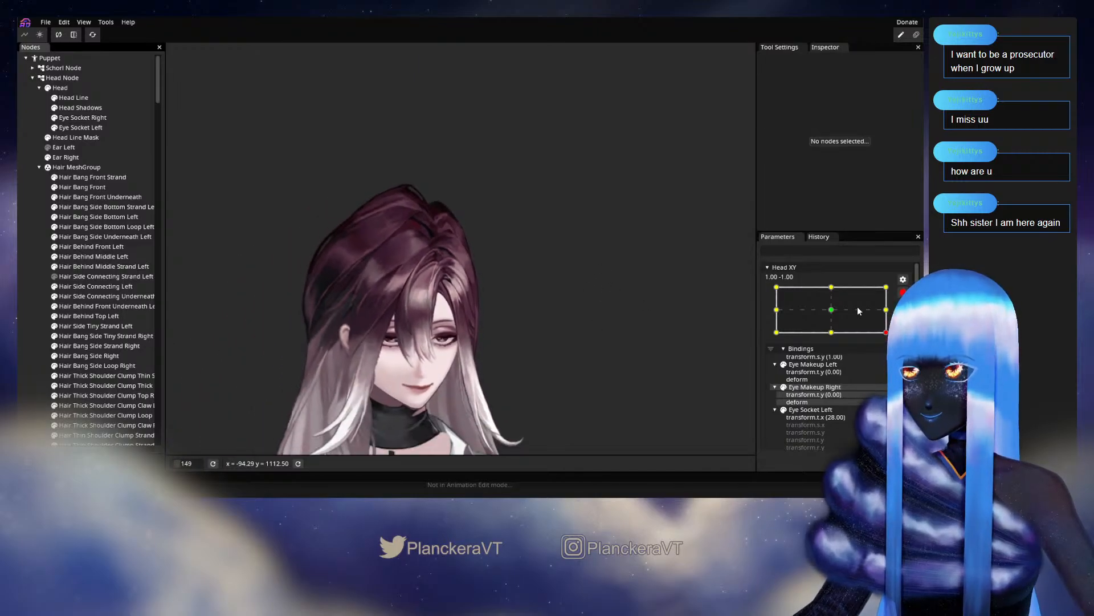
click(903, 292)
mouse_move(892, 359)
mouse_down()
mouse_move(893, 334)
mouse_move(892, 359)
mouse_up()
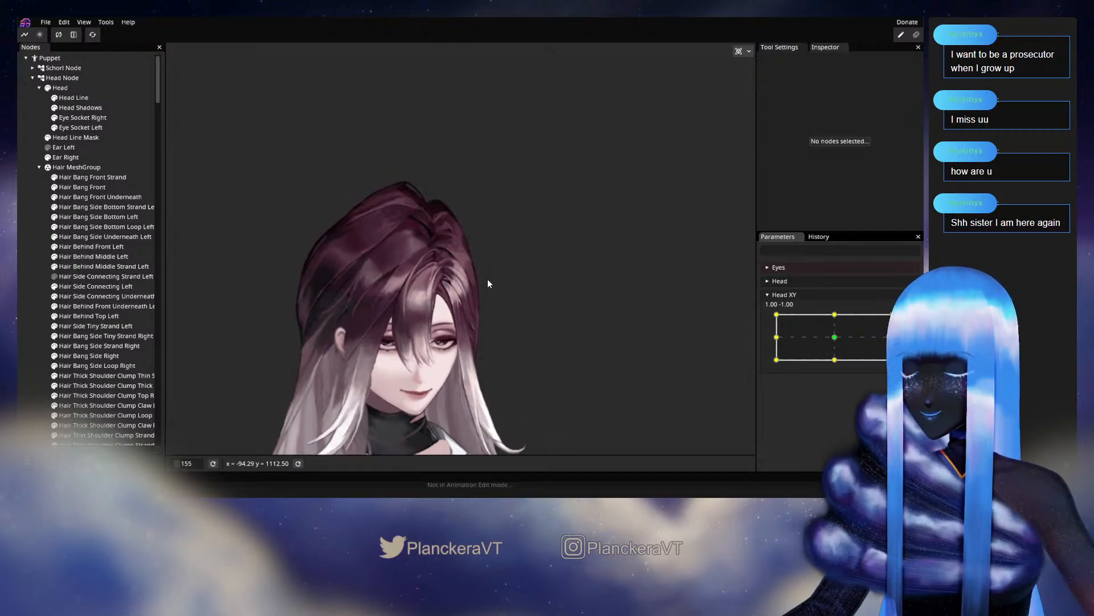
Push the outer side of Hair Behind Middle Left inward with the size 46 Circle Brush at Head XY 1.00, -1.00
scroll(489, 277, up, 5)
scroll(460, 231, up, 5)
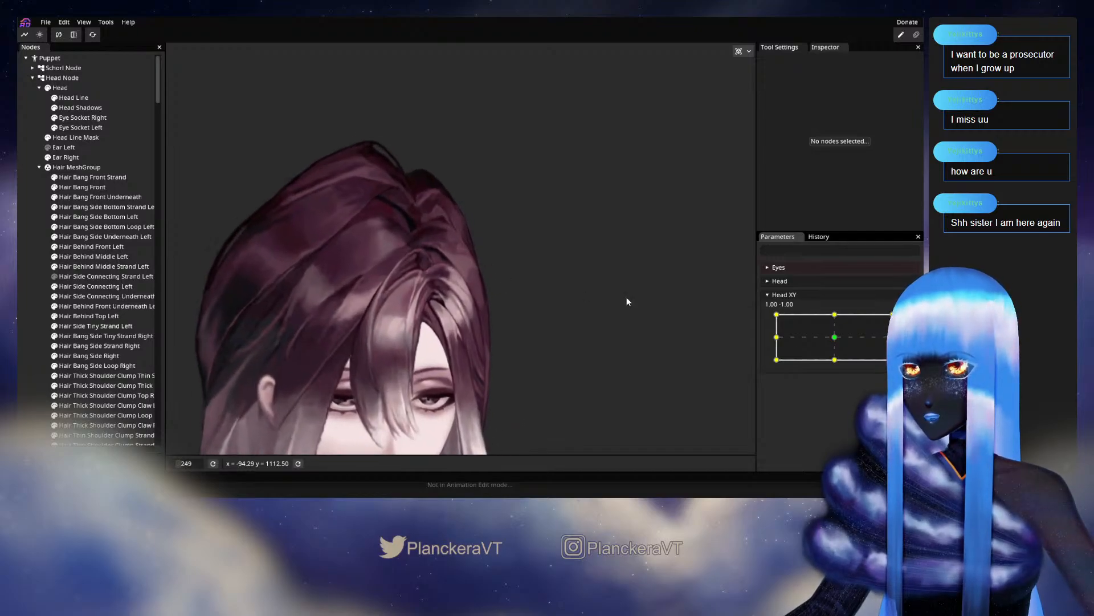
scroll(484, 251, up, 5)
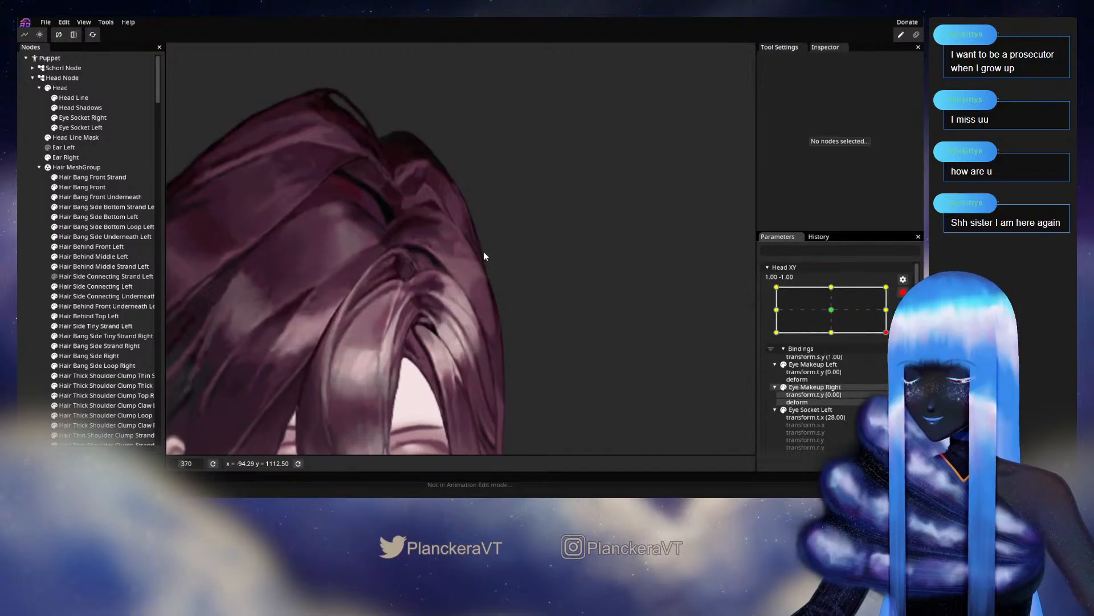
click(111, 257)
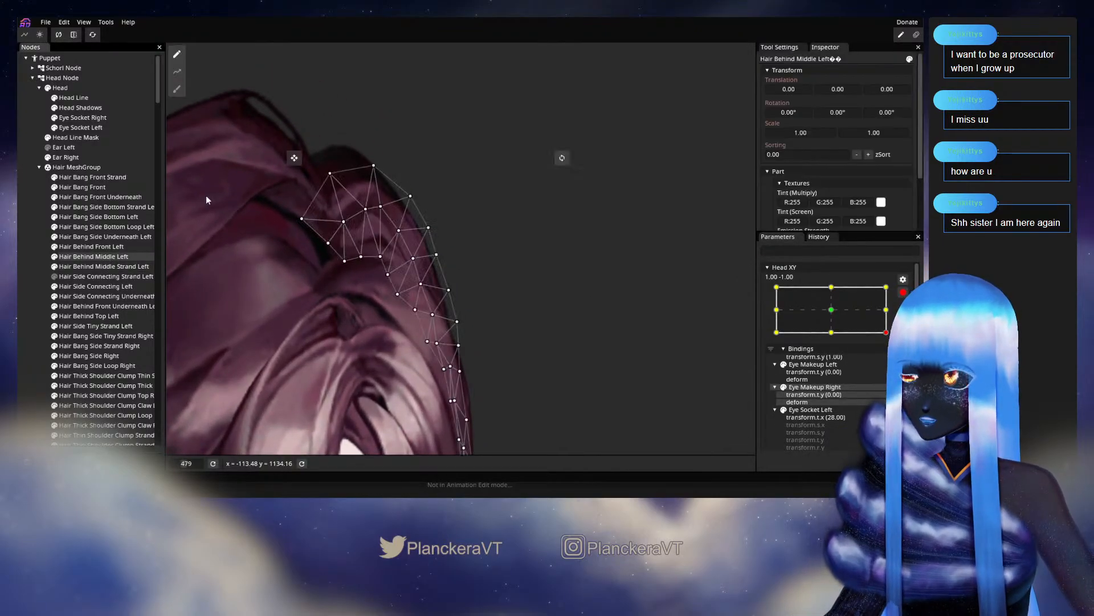
click(177, 88)
drag(418, 313, 401, 303)
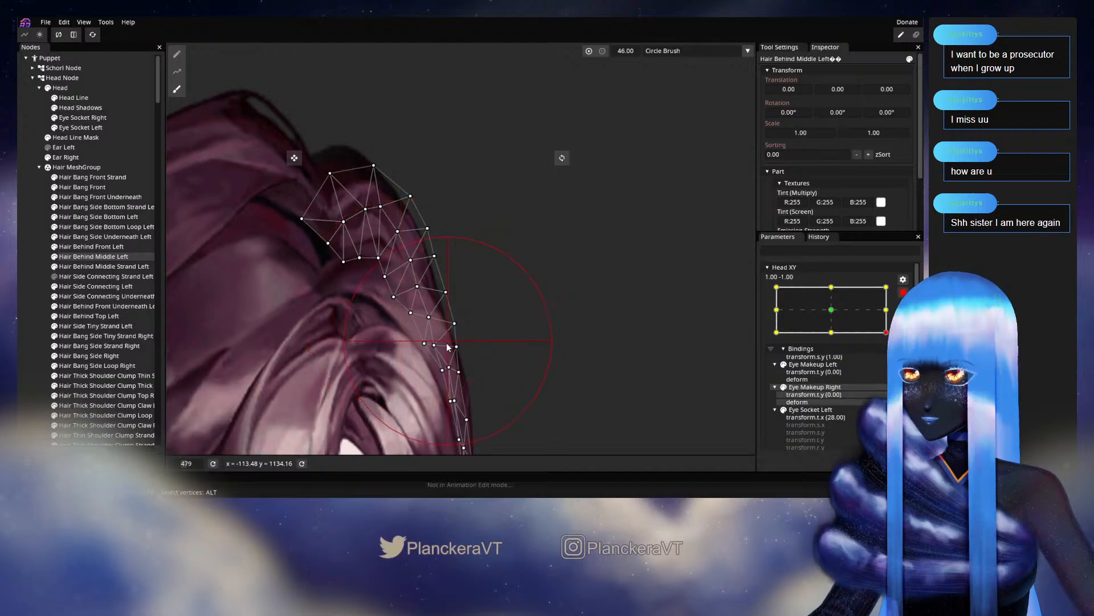
drag(444, 354, 442, 357)
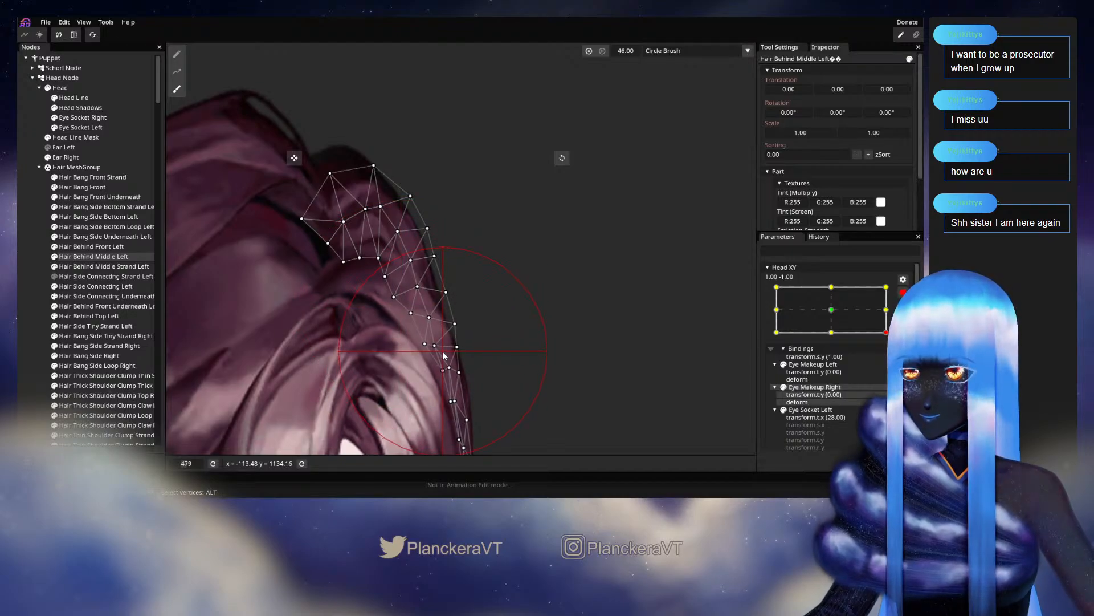
Fine-tune individual outer-edge vertices of Hair Behind Middle Left to even out its contour
click(177, 53)
scroll(440, 299, up, 2)
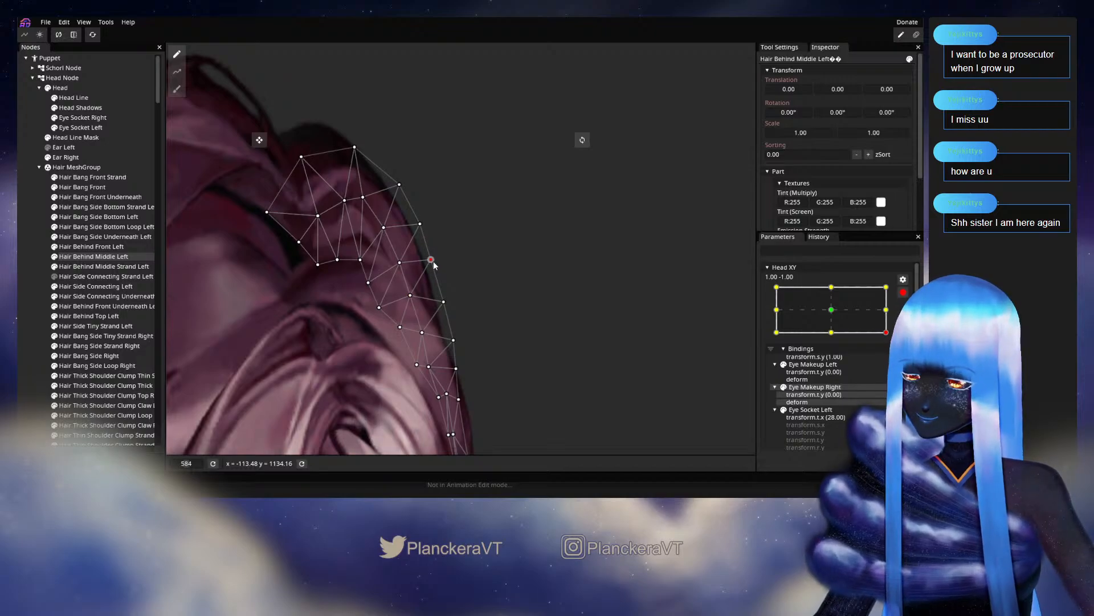
drag(456, 323, 448, 292)
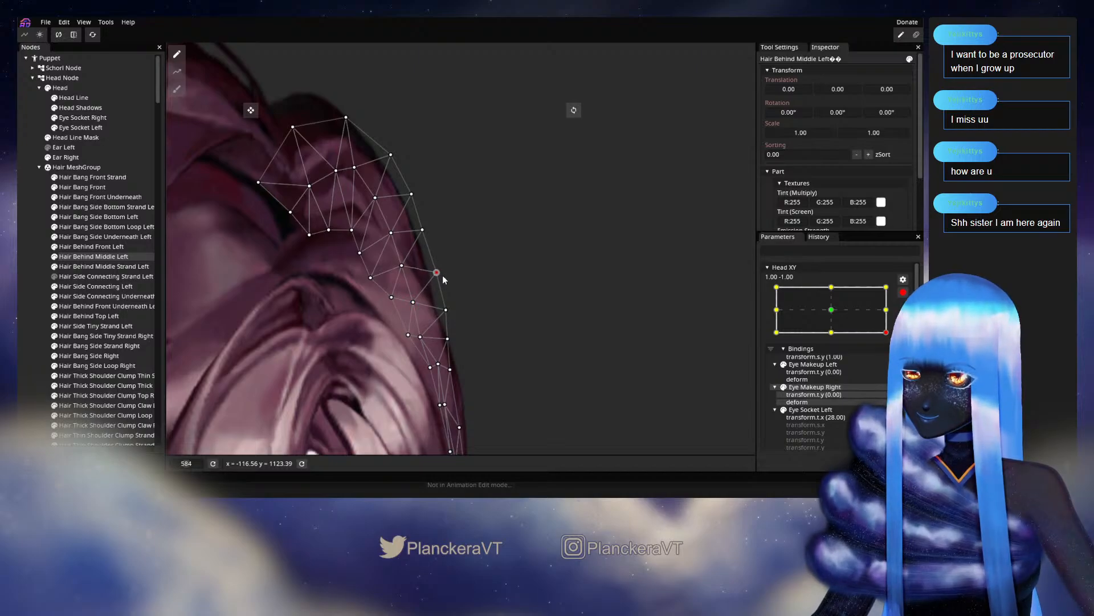
drag(441, 275, 471, 316)
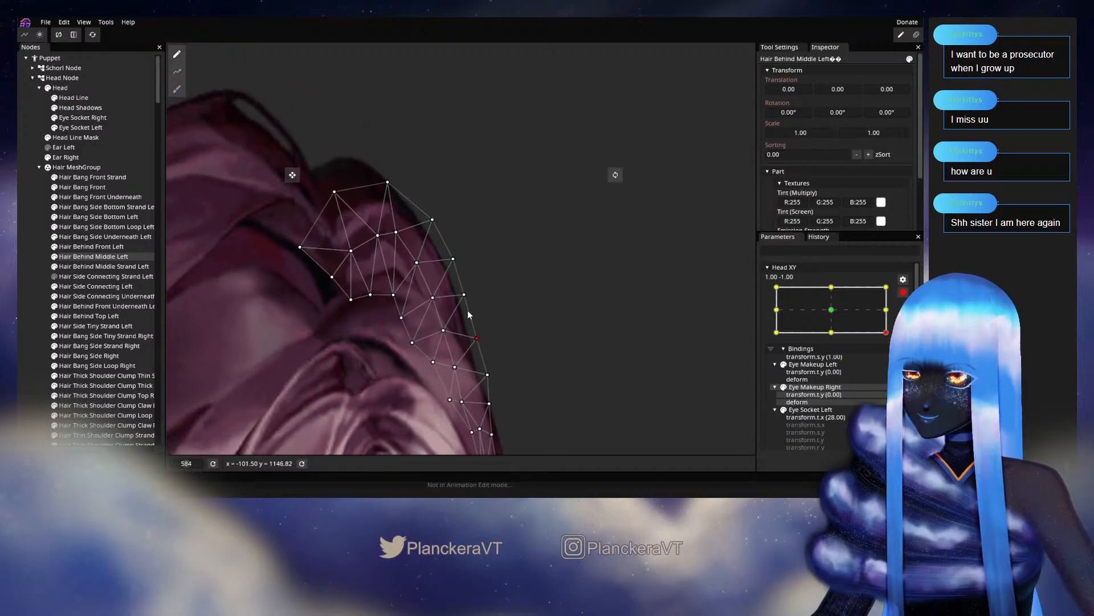
click(39, 278)
Zoom out to the whole head, leave keypoint editing and move Head XY around its 1.00, -1.00 corner to check the hair contour
scroll(547, 365, down, 4)
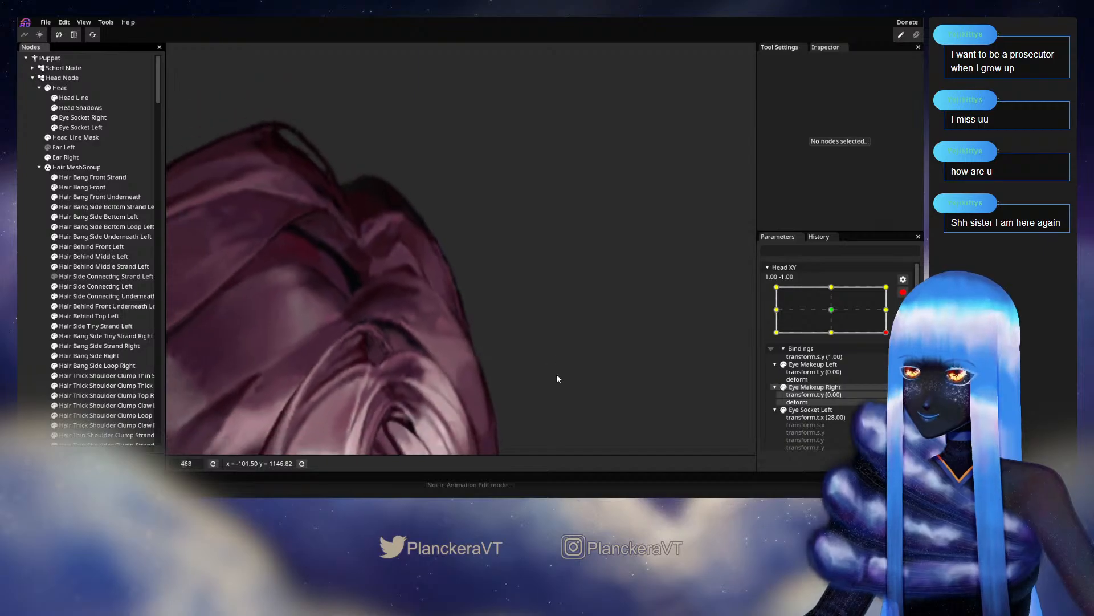
scroll(567, 363, down, 4)
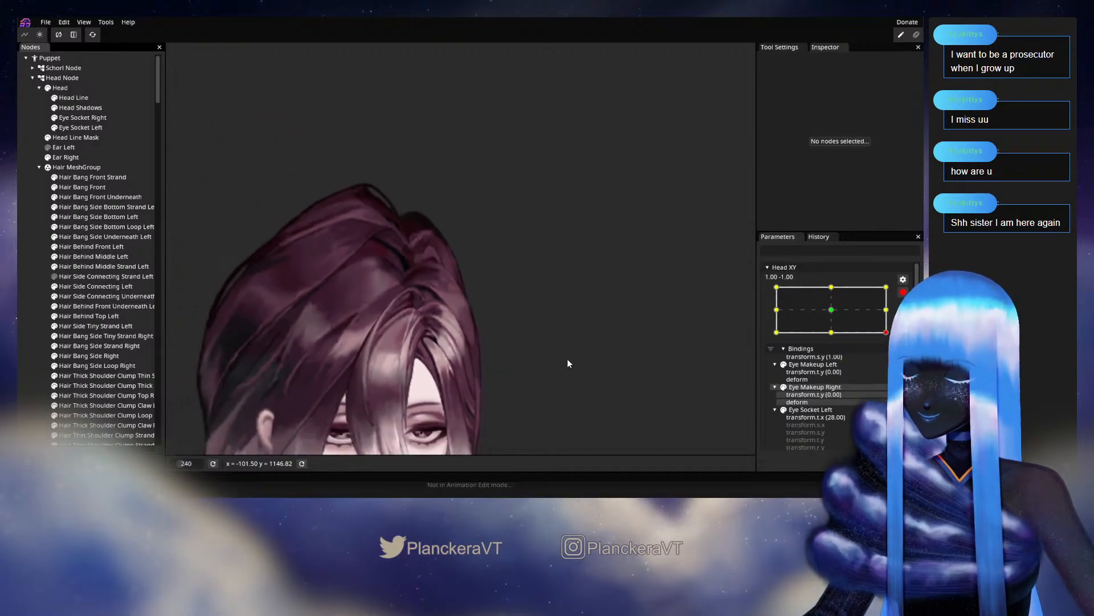
scroll(566, 365, down, 2)
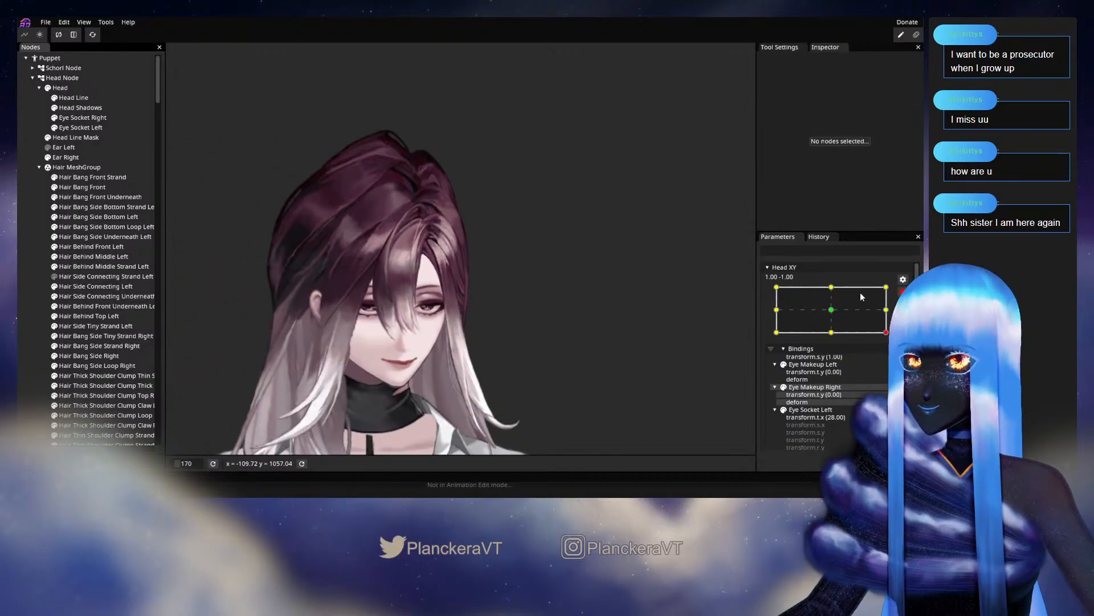
click(902, 291)
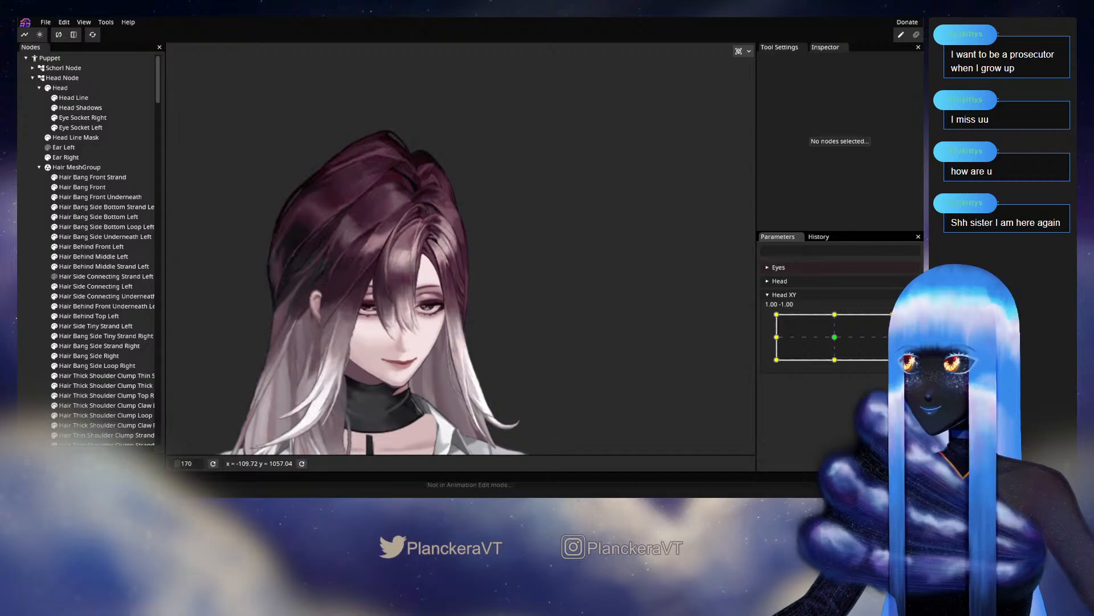
mouse_move(893, 360)
mouse_down()
mouse_move(893, 336)
mouse_move(892, 360)
mouse_up()
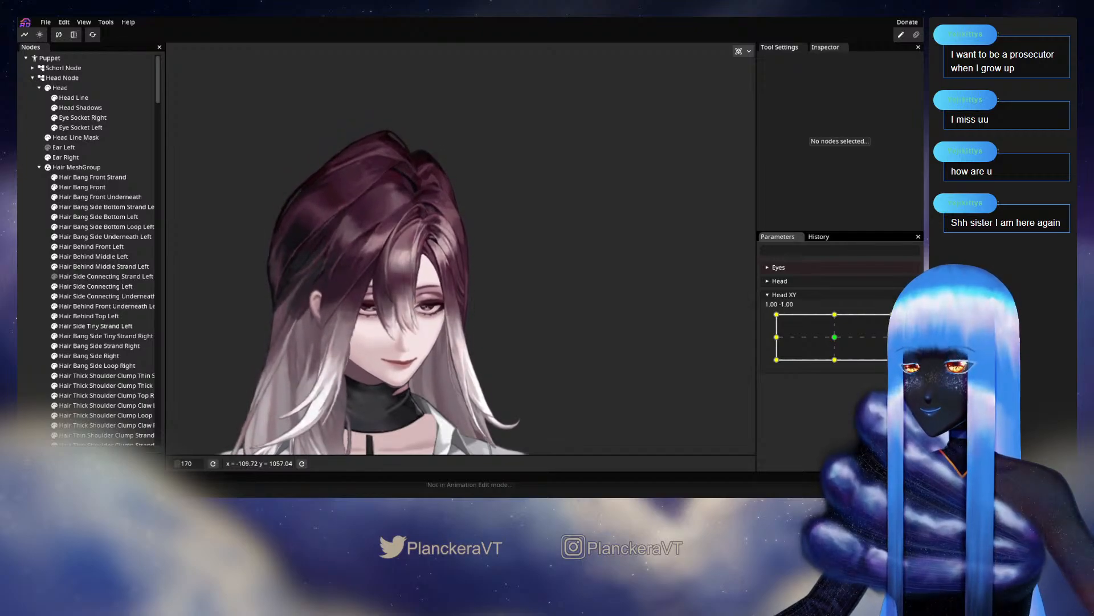
Resume editing the Head XY 1.00, -1.00 keypoint and inspect the mesh of Hair Behind Middle Left up close
click(902, 319)
scroll(465, 227, up, 5)
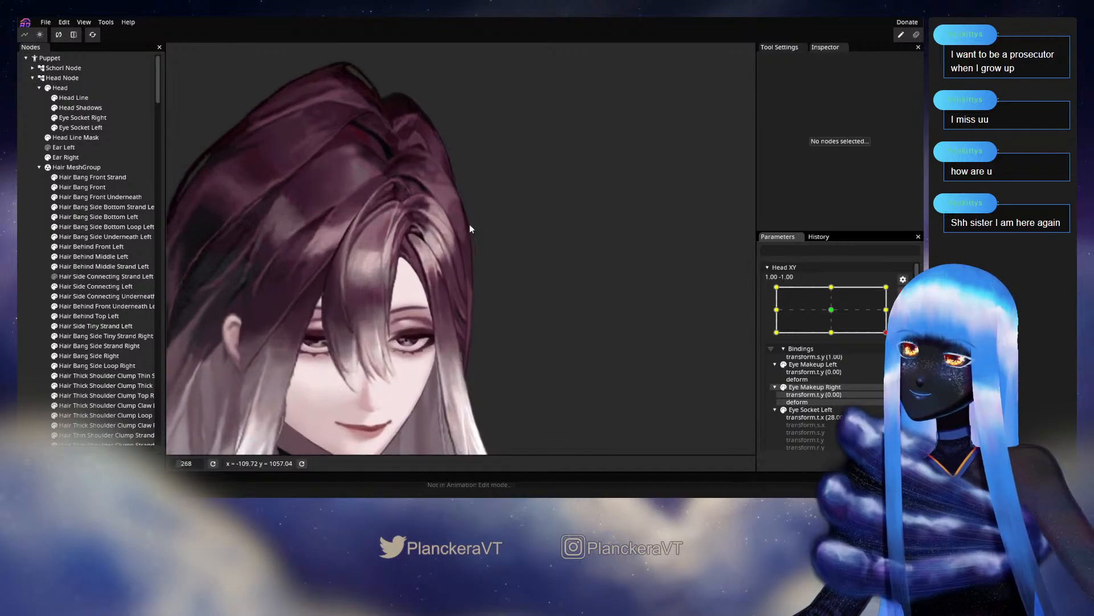
drag(469, 225, 449, 352)
scroll(450, 348, up, 4)
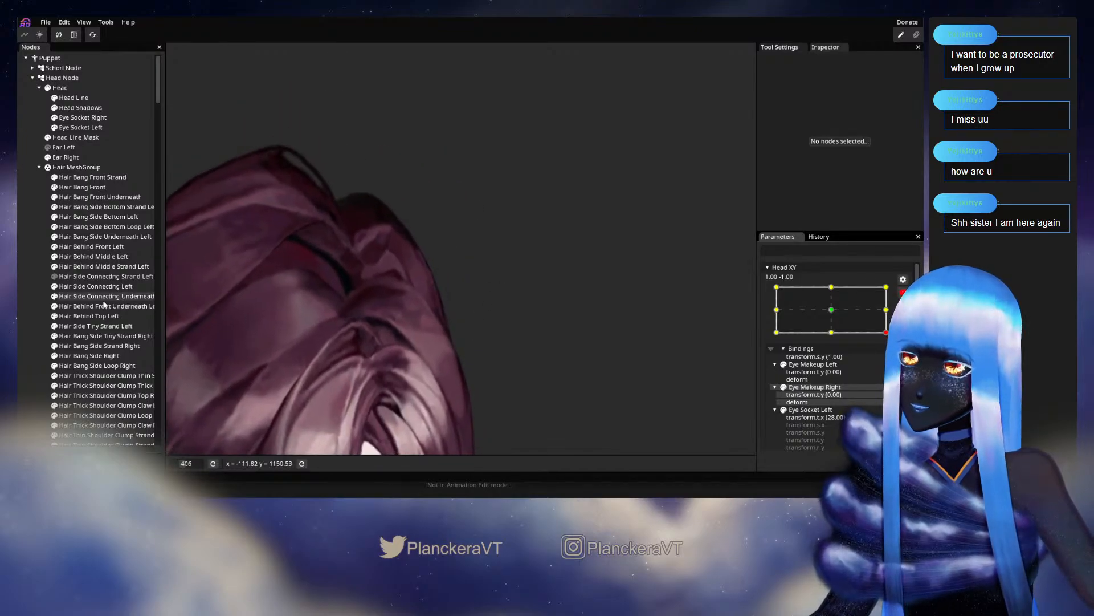
click(91, 257)
scroll(411, 302, up, 3)
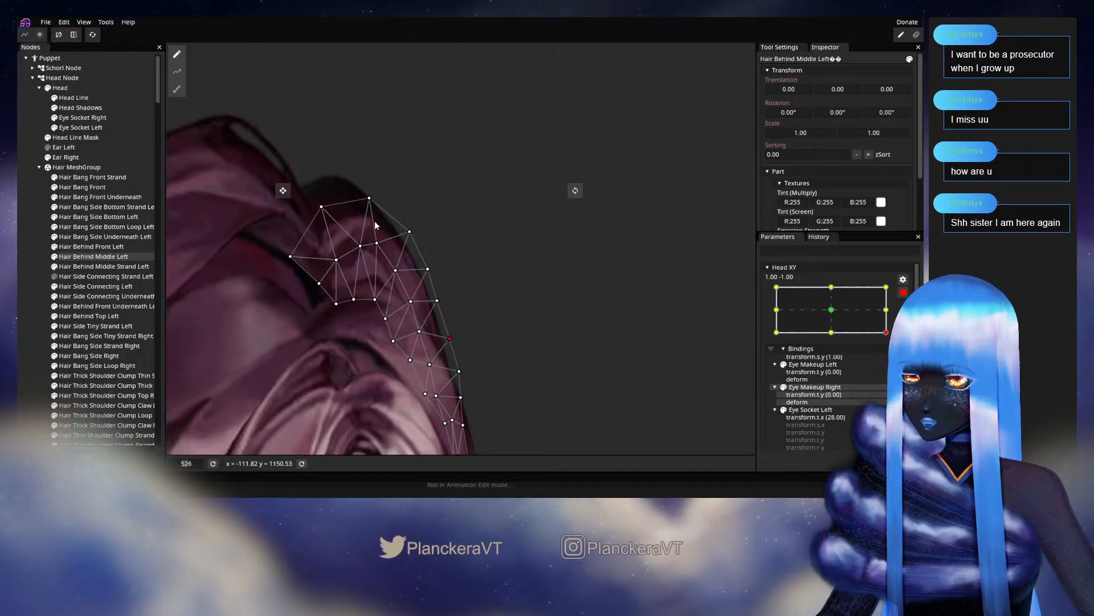
click(29, 317)
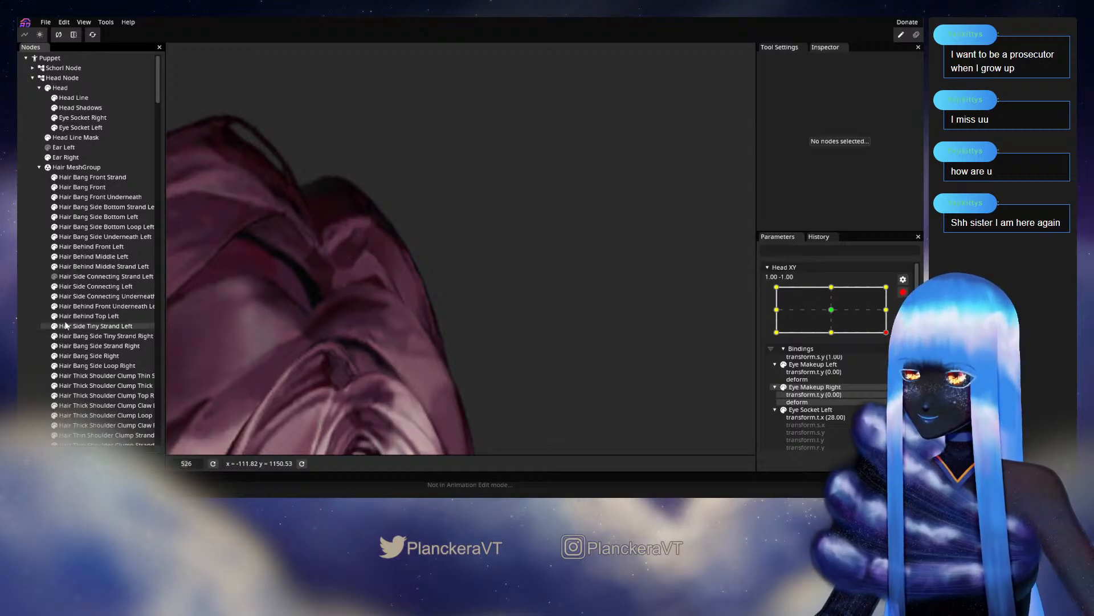
Review the full hair silhouette outside keypoint editing while moving Head XY around its 1.00, -1.00 corner
scroll(597, 312, down, 5)
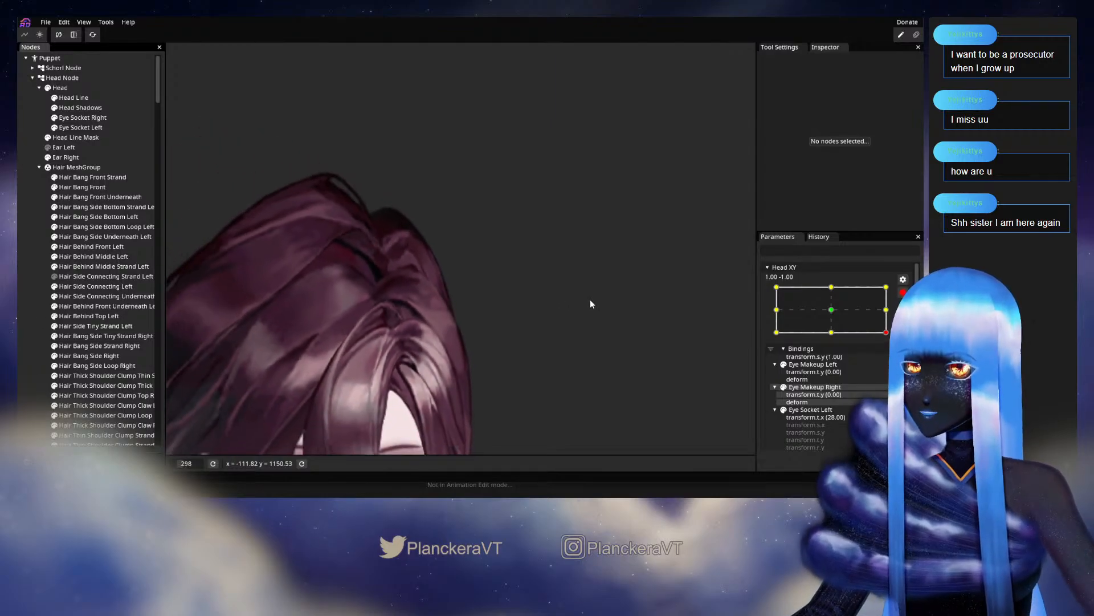
scroll(593, 303, down, 3)
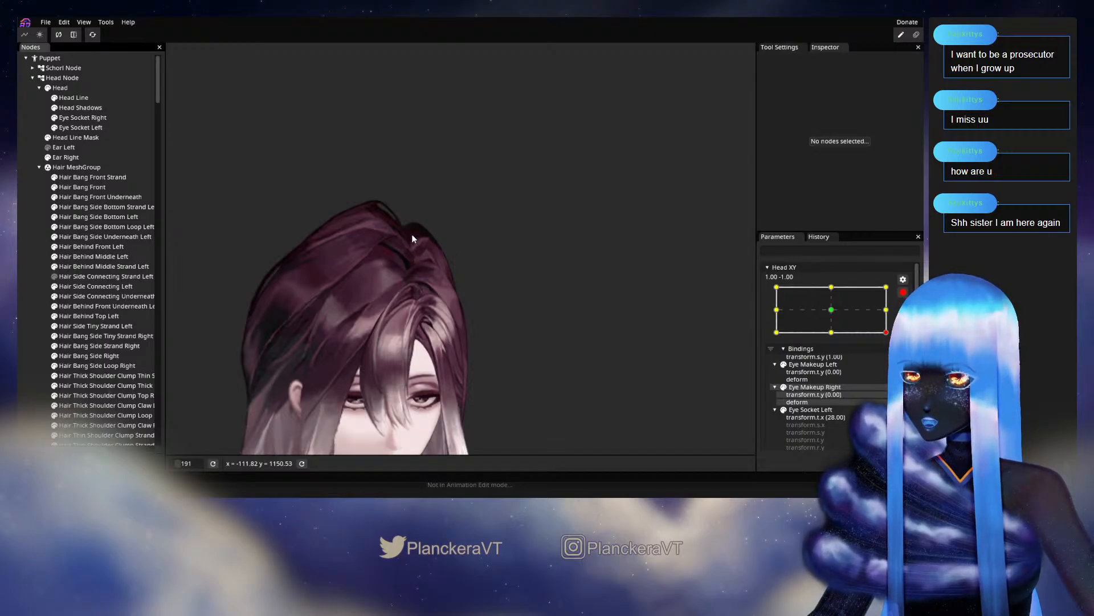
scroll(556, 330, down, 2)
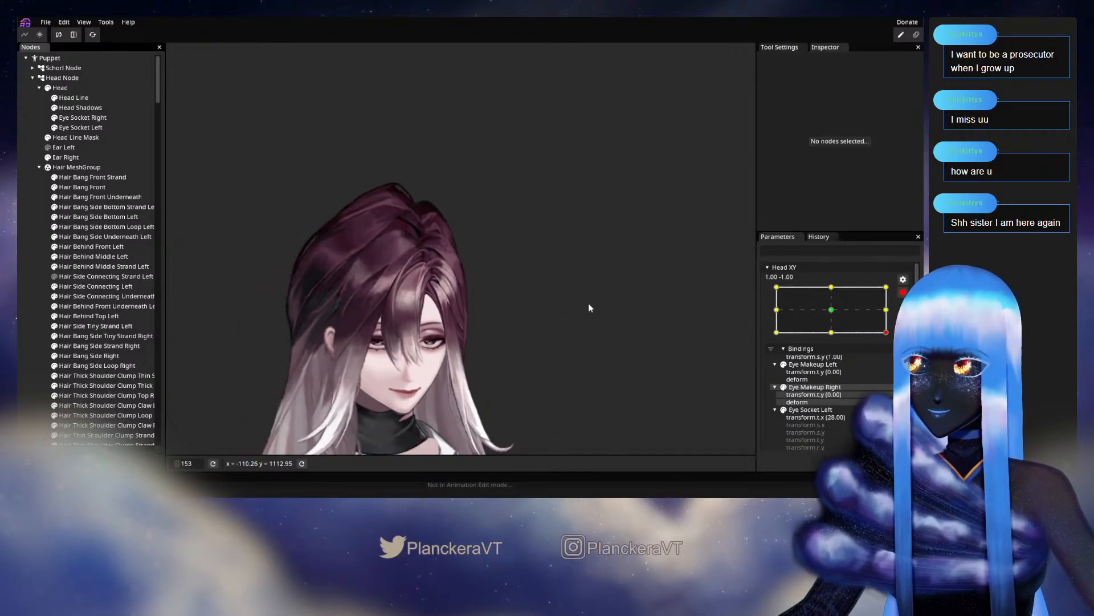
scroll(603, 300, up, 1)
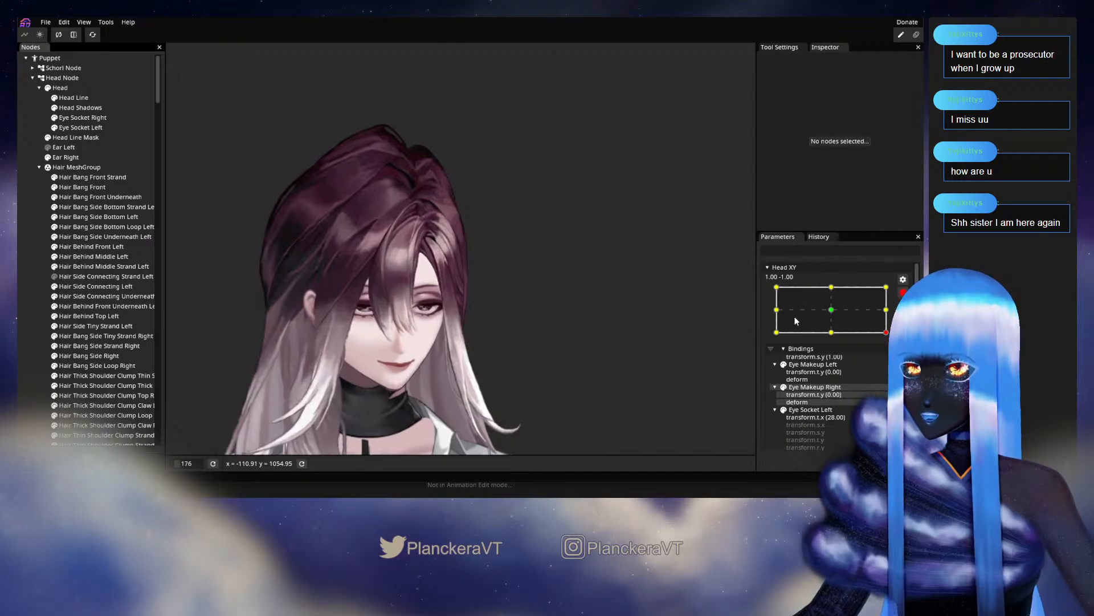
click(904, 292)
mouse_move(892, 360)
mouse_down()
mouse_move(893, 335)
mouse_move(893, 360)
mouse_move(834, 339)
mouse_move(886, 359)
mouse_move(893, 337)
mouse_move(892, 360)
mouse_move(843, 343)
mouse_move(892, 360)
mouse_up()
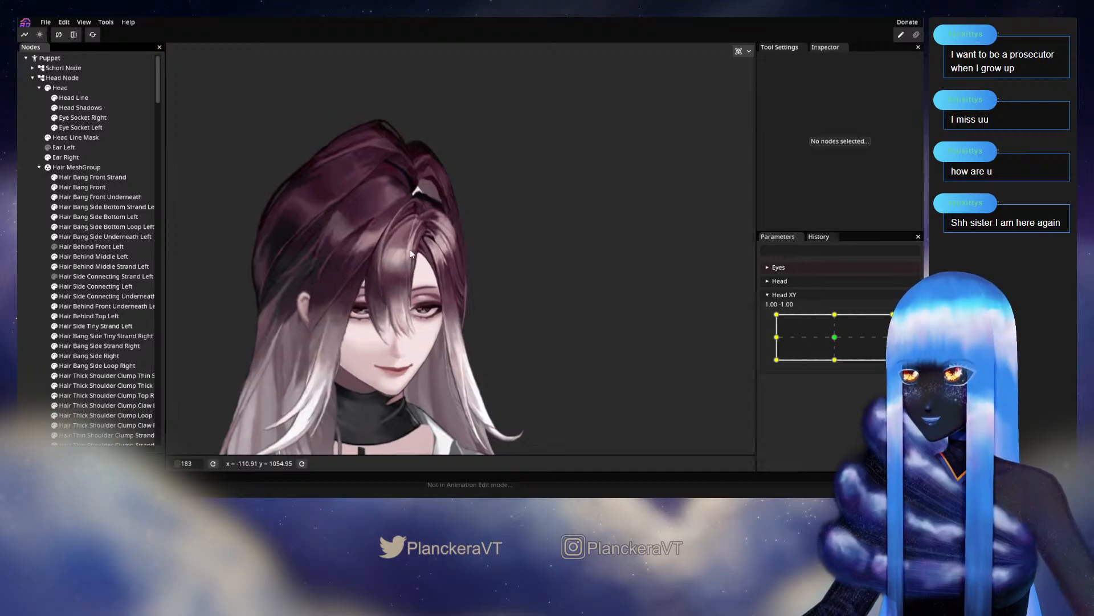
With Hair Behind Front Left hidden, examine Hair Behind Middle Left up close while moving Head XY near 1.00, -1.00
scroll(421, 246, up, 5)
scroll(430, 242, up, 5)
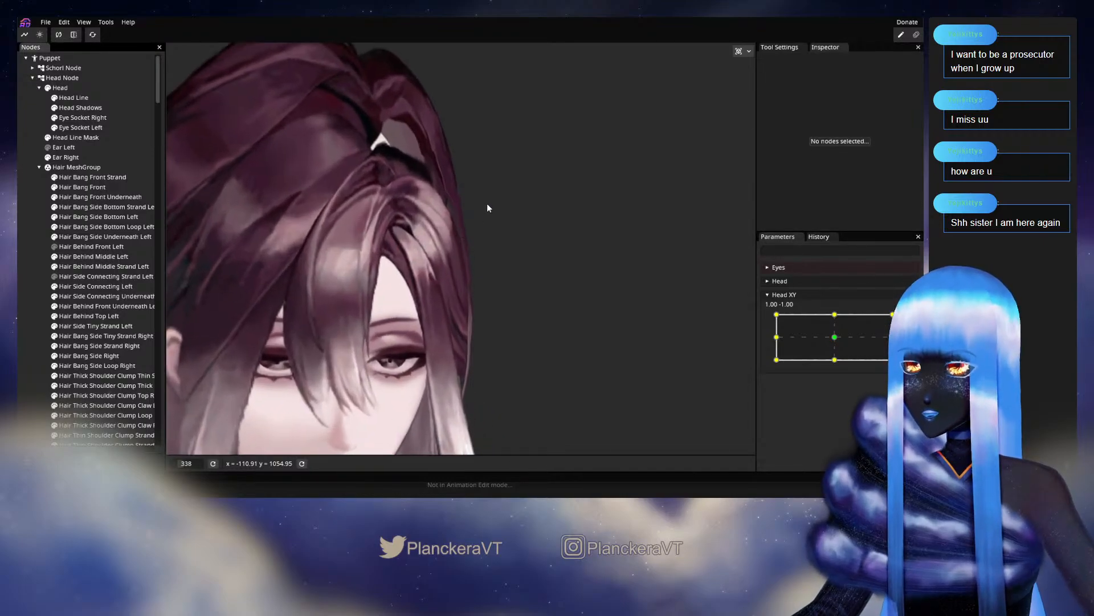
scroll(572, 308, up, 2)
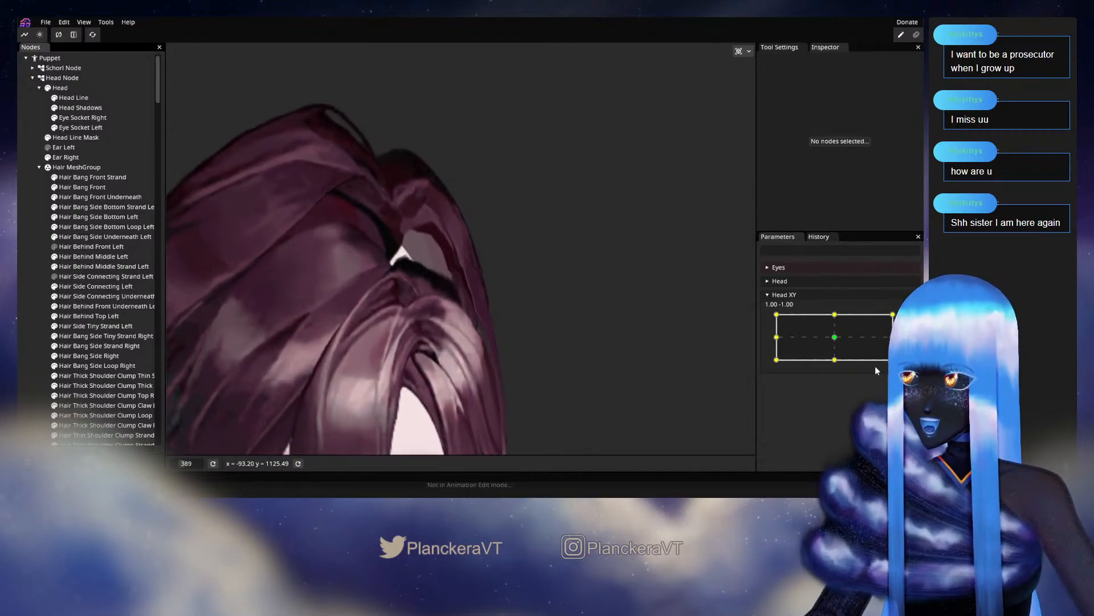
mouse_move(892, 360)
mouse_down()
mouse_move(834, 340)
mouse_move(893, 360)
mouse_up()
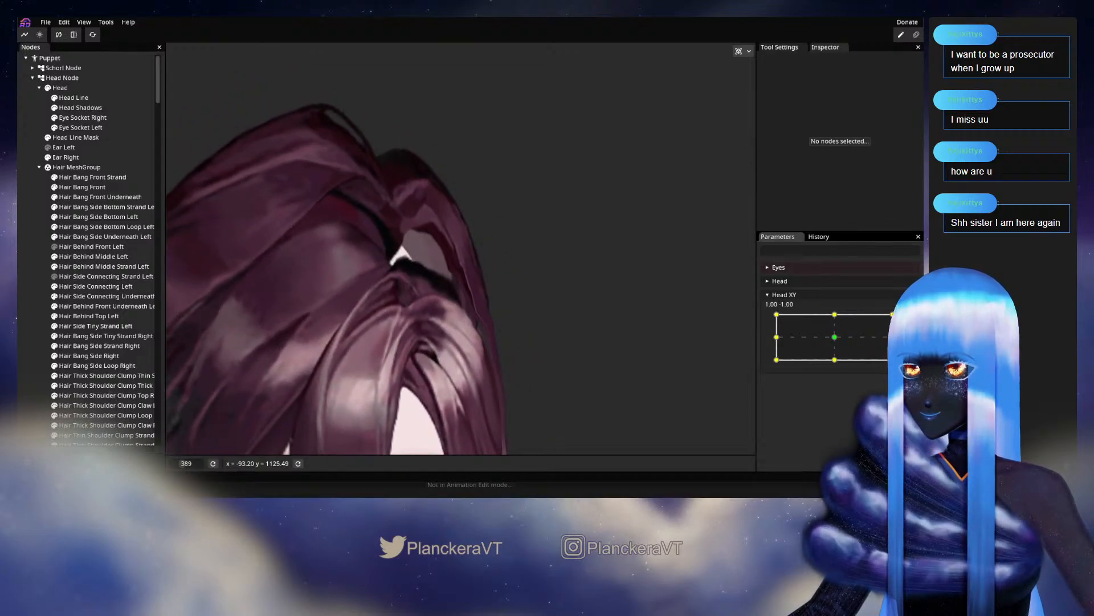
Reposition the inner-edge vertices of Hair Behind Middle Left at the Head XY 1.00, -1.00 keypoint and show Hair Behind Front Left again
scroll(512, 287, up, 4)
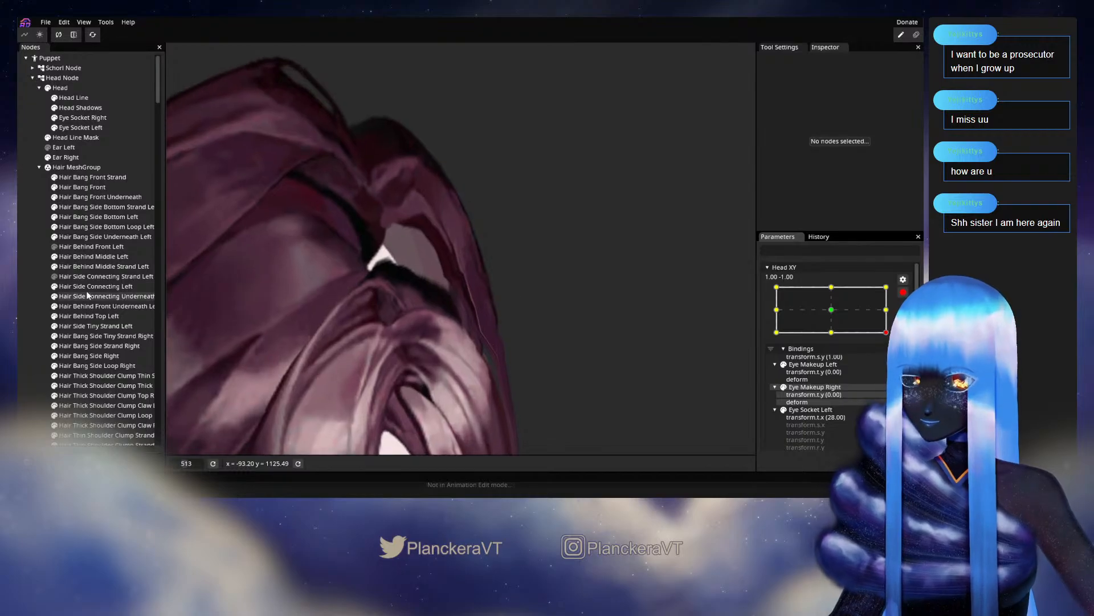
click(97, 256)
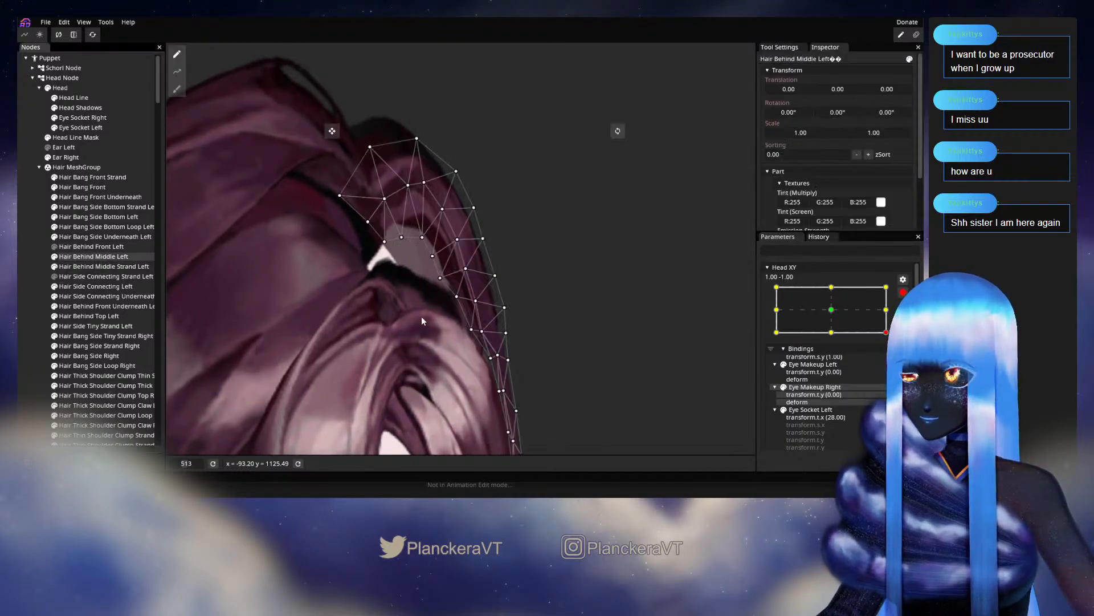
scroll(470, 313, up, 3)
mouse_move(435, 285)
mouse_down()
mouse_move(470, 273)
mouse_move(441, 283)
mouse_up()
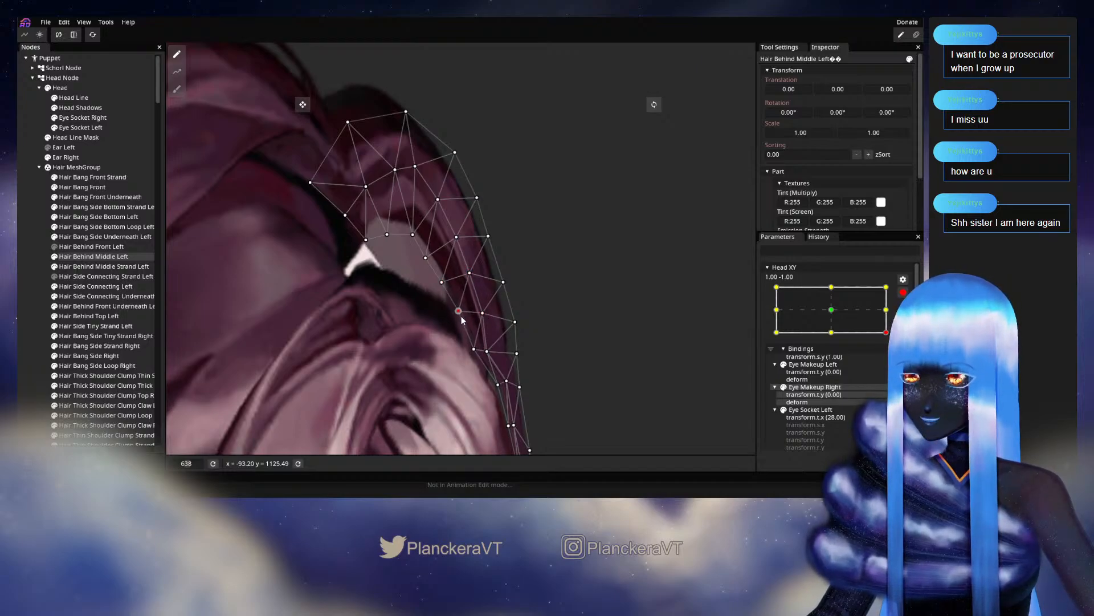
drag(472, 338, 428, 302)
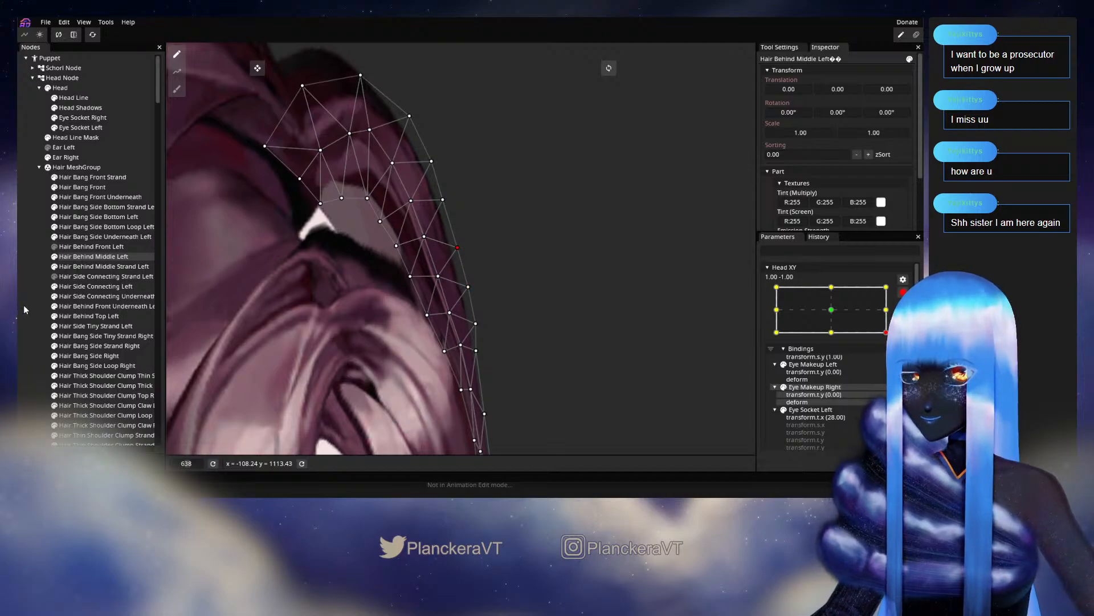
click(57, 255)
Leave keypoint editing and move Head XY between its 1.00, -1.00 corner and milder poses to check how the hair follows the turn
scroll(527, 367, down, 3)
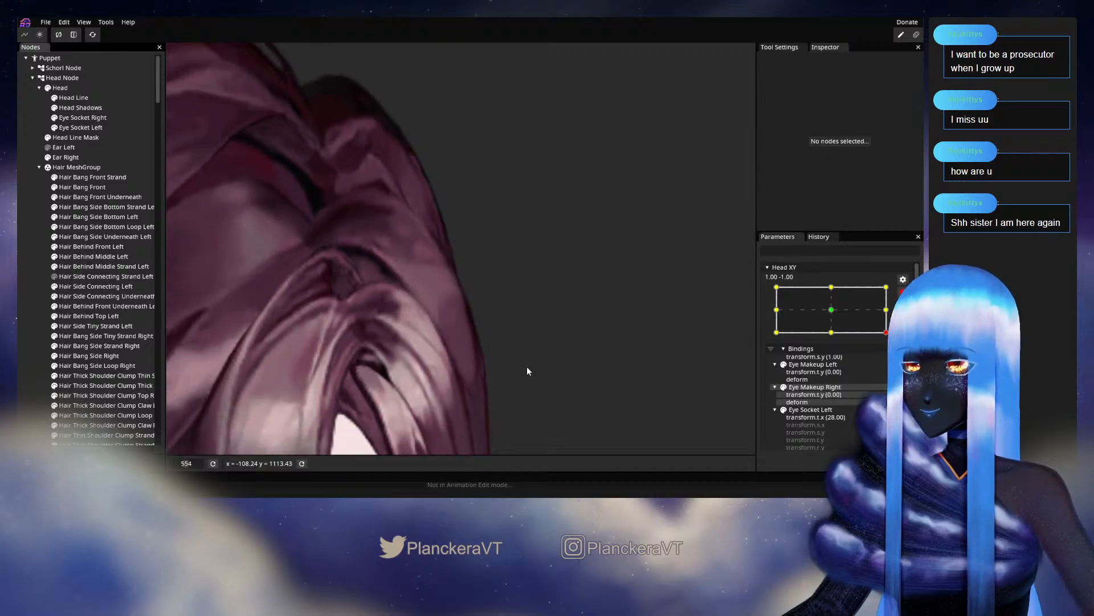
scroll(528, 369, down, 3)
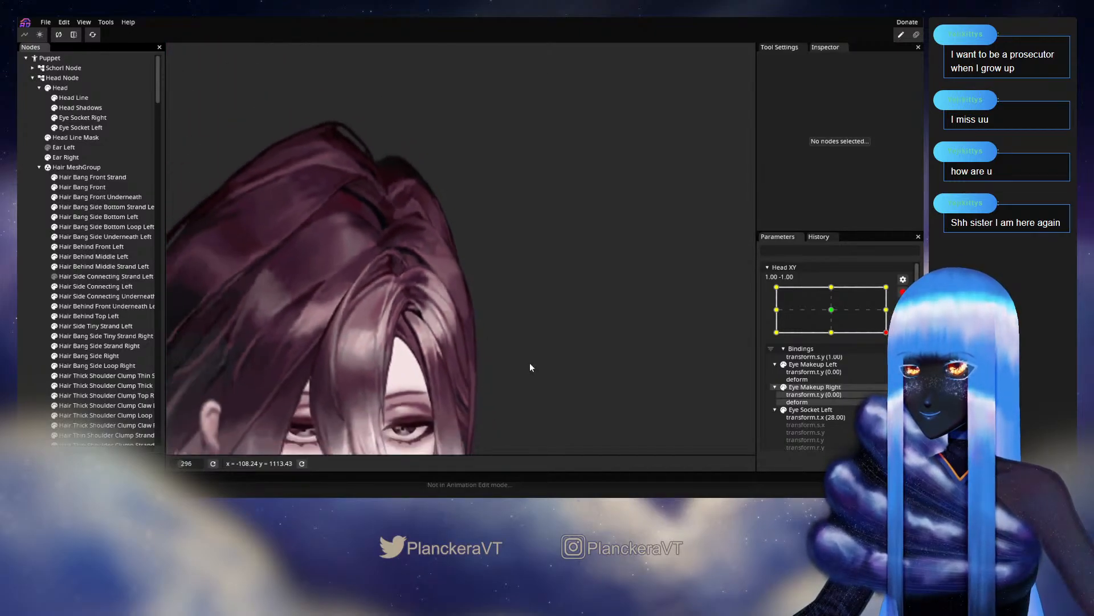
scroll(530, 363, down, 3)
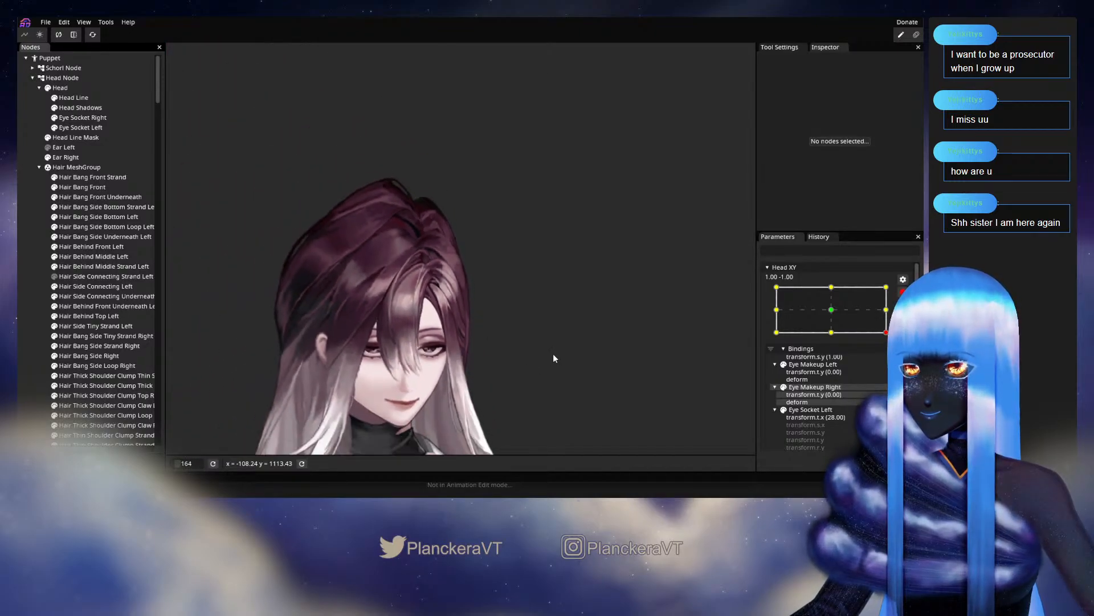
drag(561, 350, 563, 288)
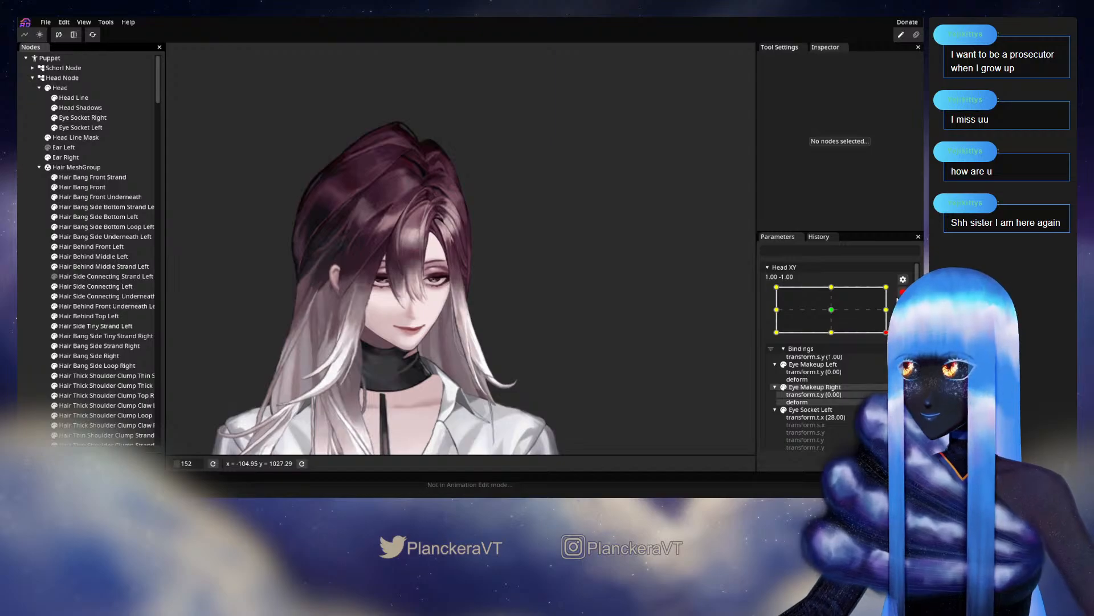
click(902, 293)
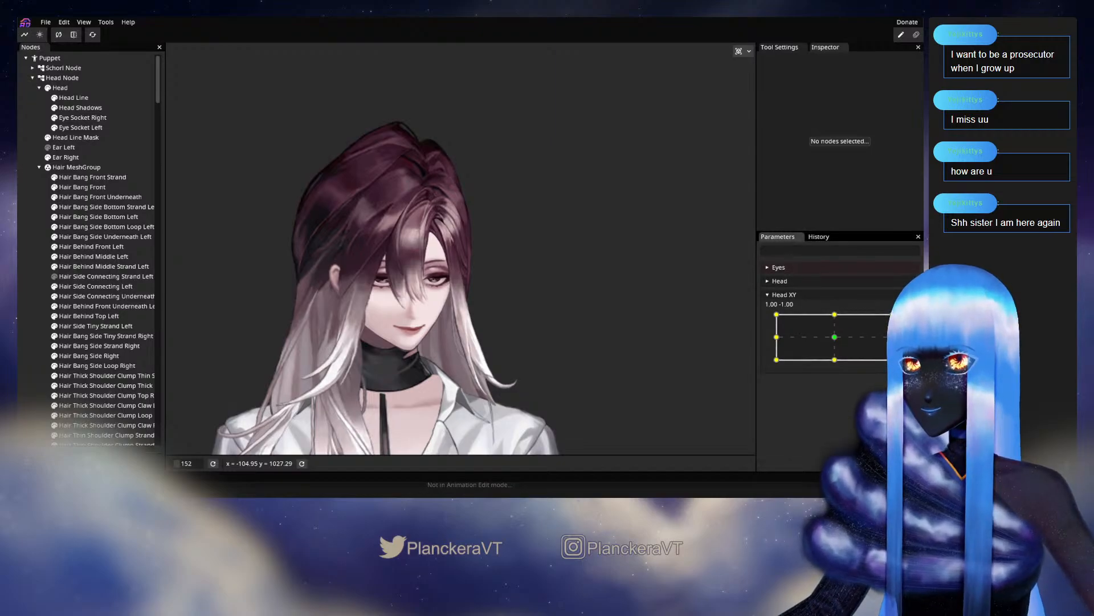
mouse_move(863, 353)
mouse_down()
mouse_move(835, 339)
mouse_move(881, 358)
mouse_up()
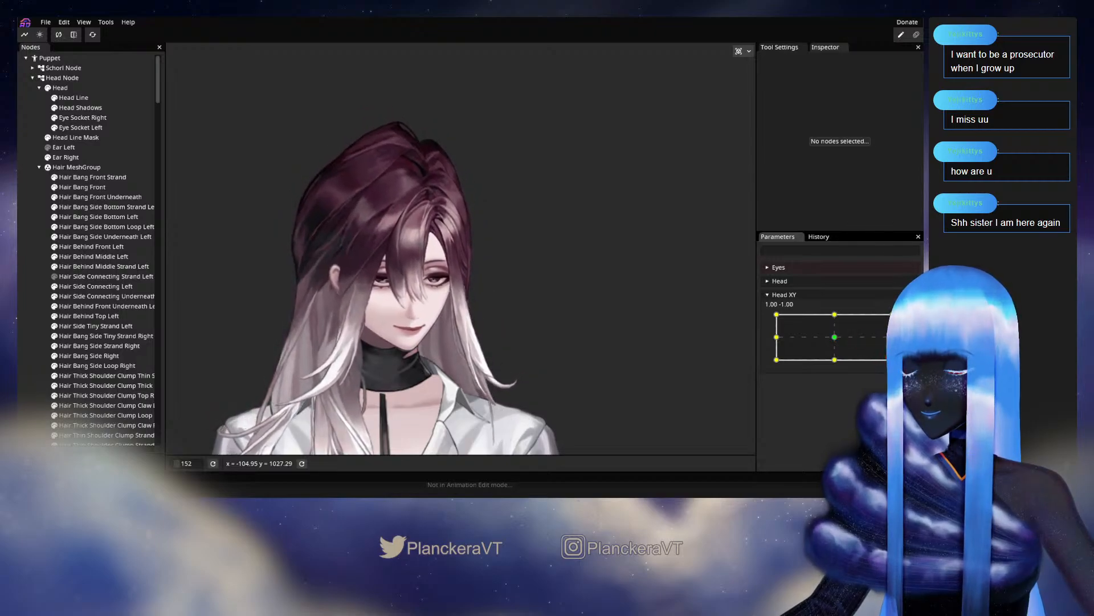
mouse_move(864, 353)
mouse_down()
mouse_move(833, 338)
mouse_move(862, 344)
mouse_up()
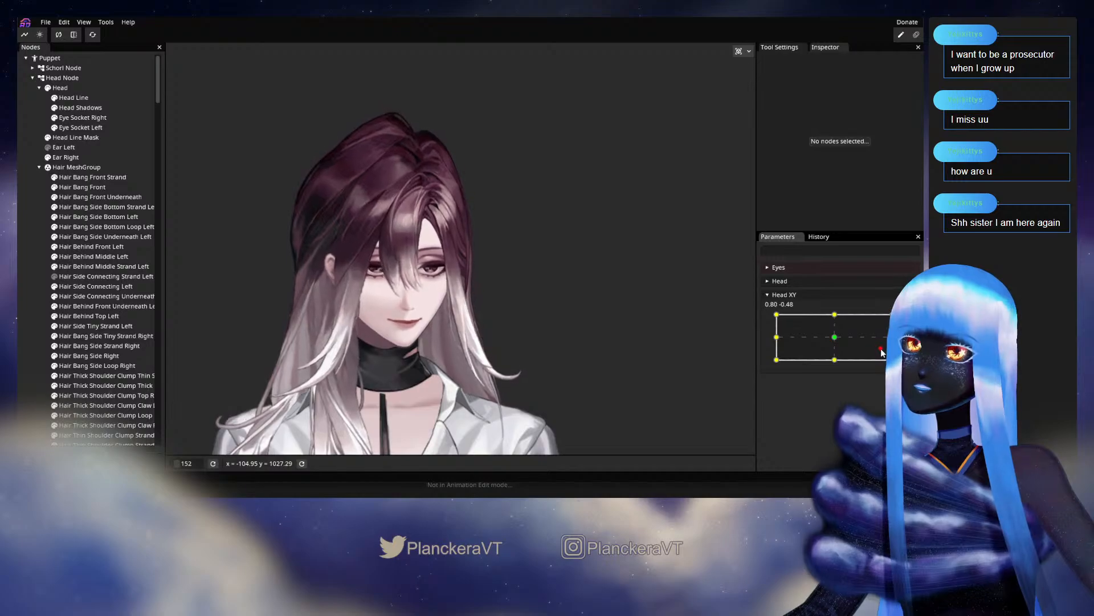
mouse_move(884, 360)
mouse_down()
mouse_move(876, 346)
mouse_move(835, 341)
mouse_move(893, 359)
mouse_up()
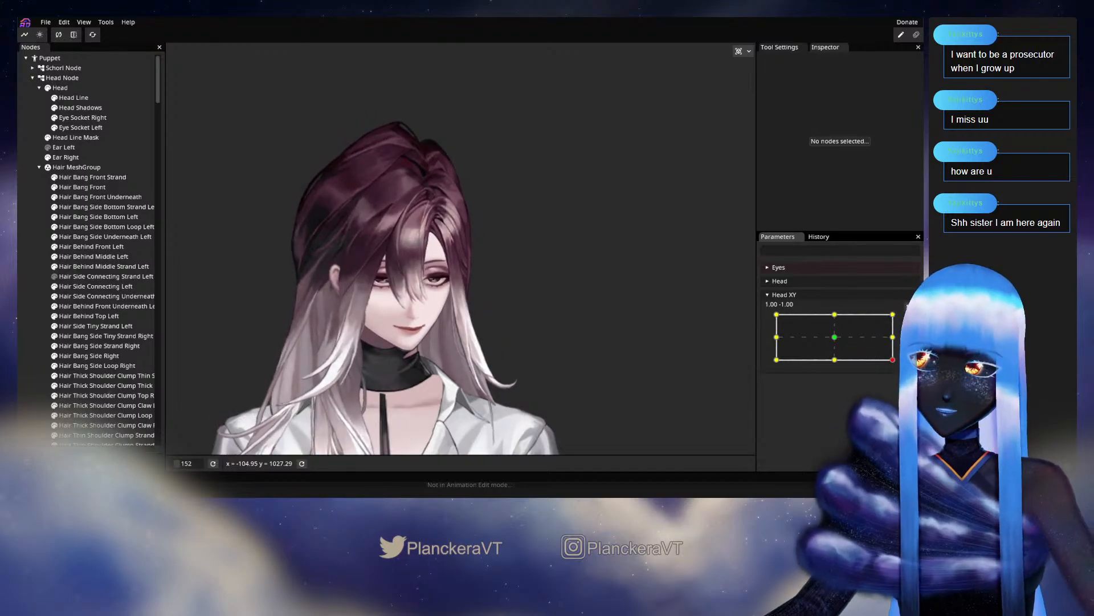
Reposition the outer-edge and nearby inner vertices of Hair Behind Middle Left at the Head XY 1.00, -1.00 keypoint and save the puppet
click(910, 320)
scroll(534, 278, up, 5)
drag(475, 267, 455, 328)
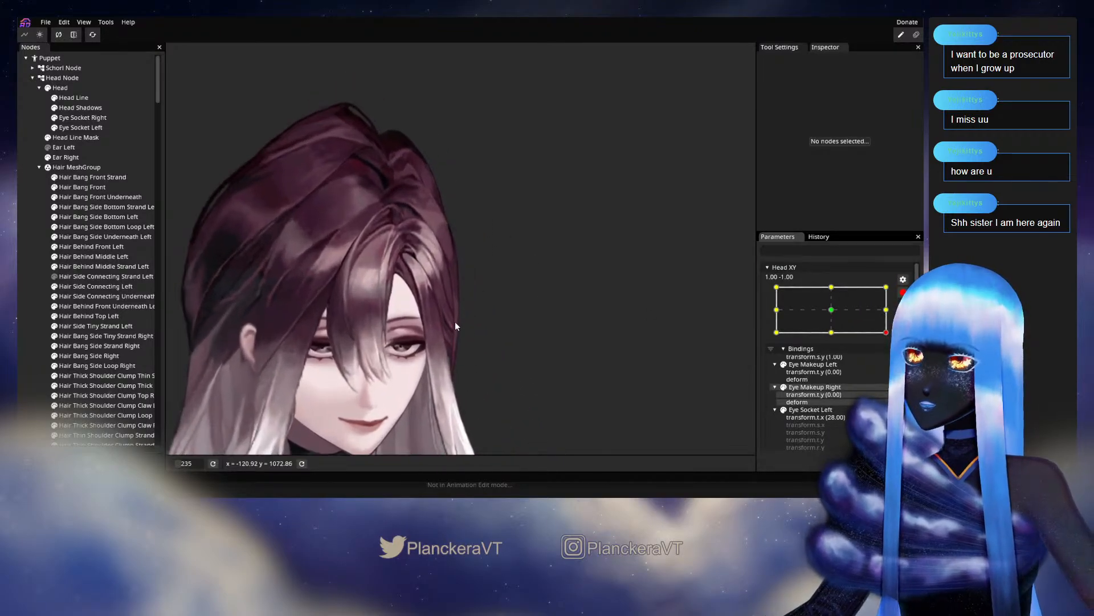
scroll(455, 328, up, 5)
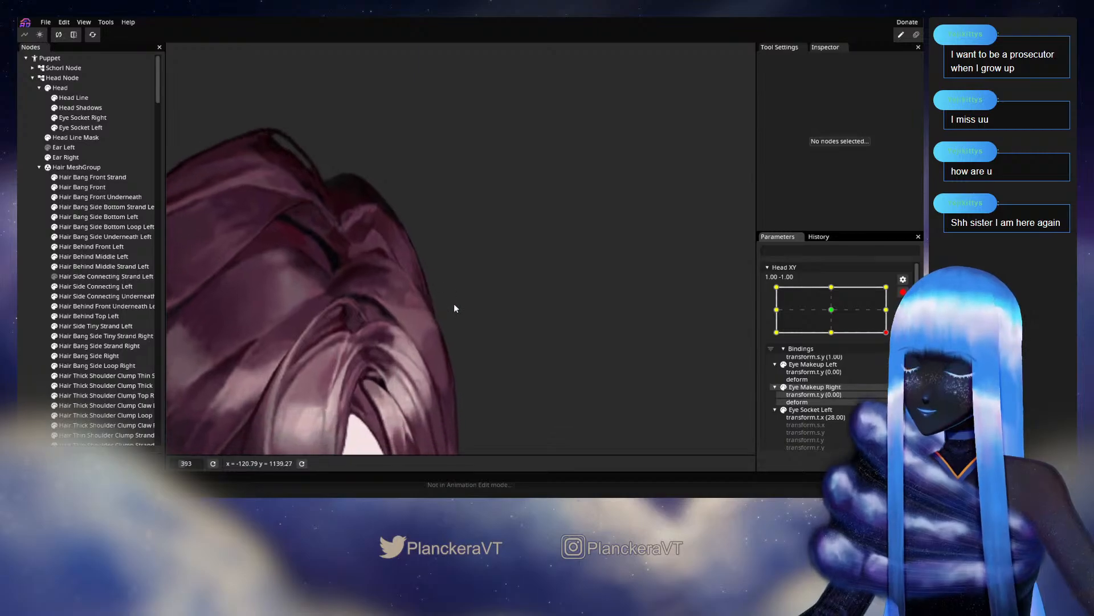
scroll(397, 335, up, 4)
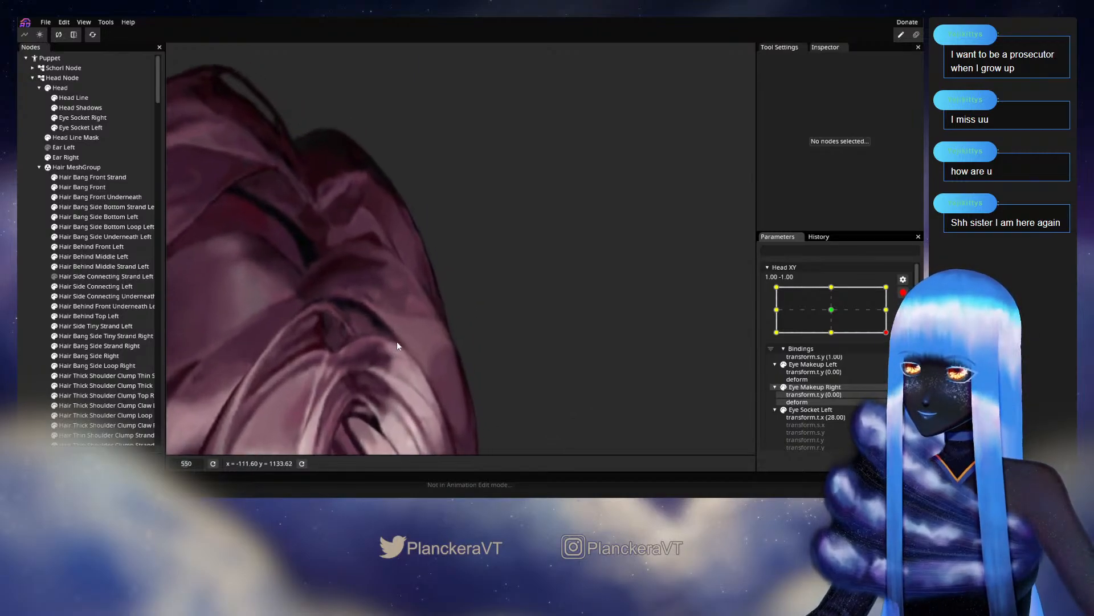
drag(441, 371, 383, 237)
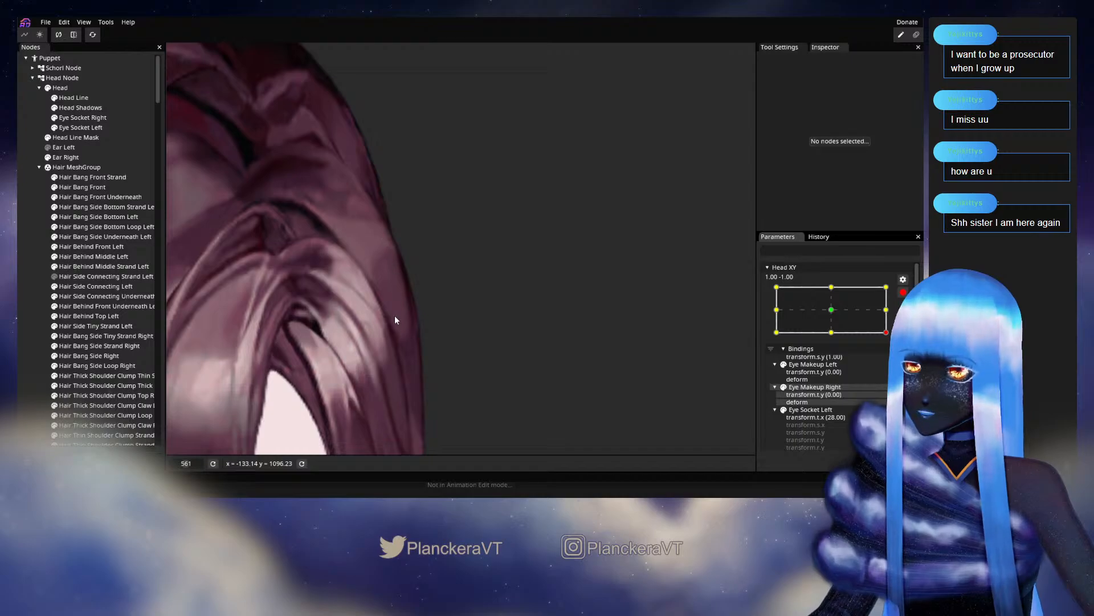
scroll(393, 311, up, 3)
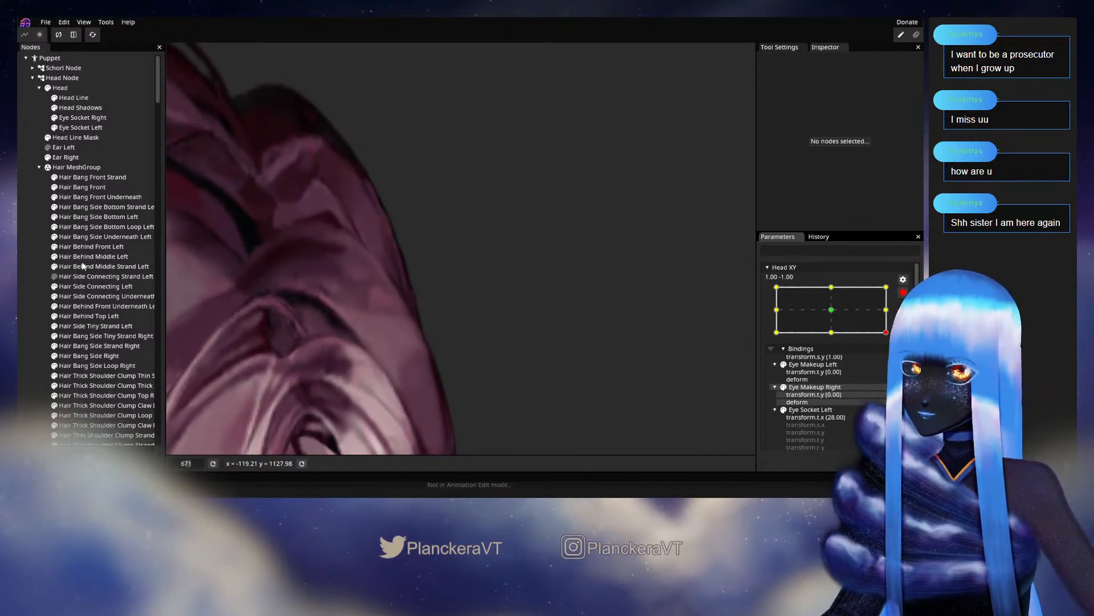
click(88, 255)
scroll(404, 344, up, 2)
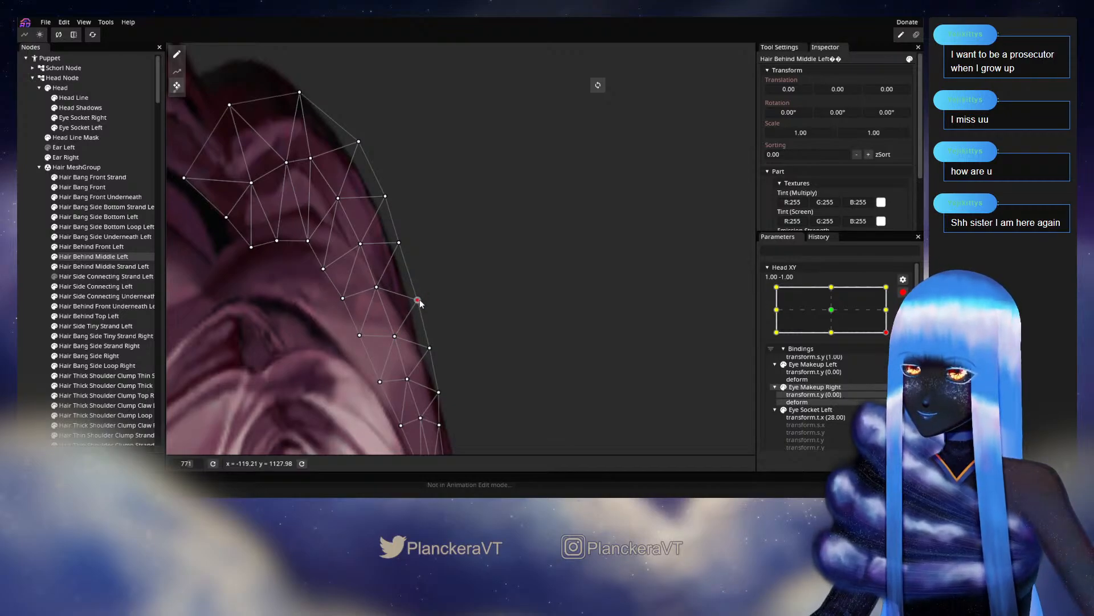
drag(433, 323, 420, 291)
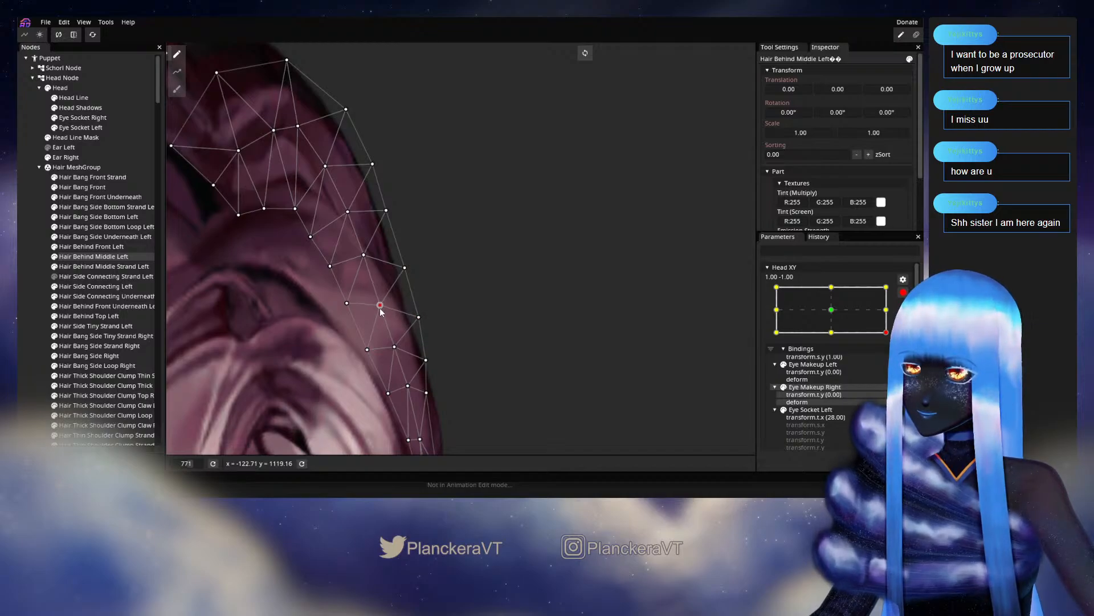
click(38, 288)
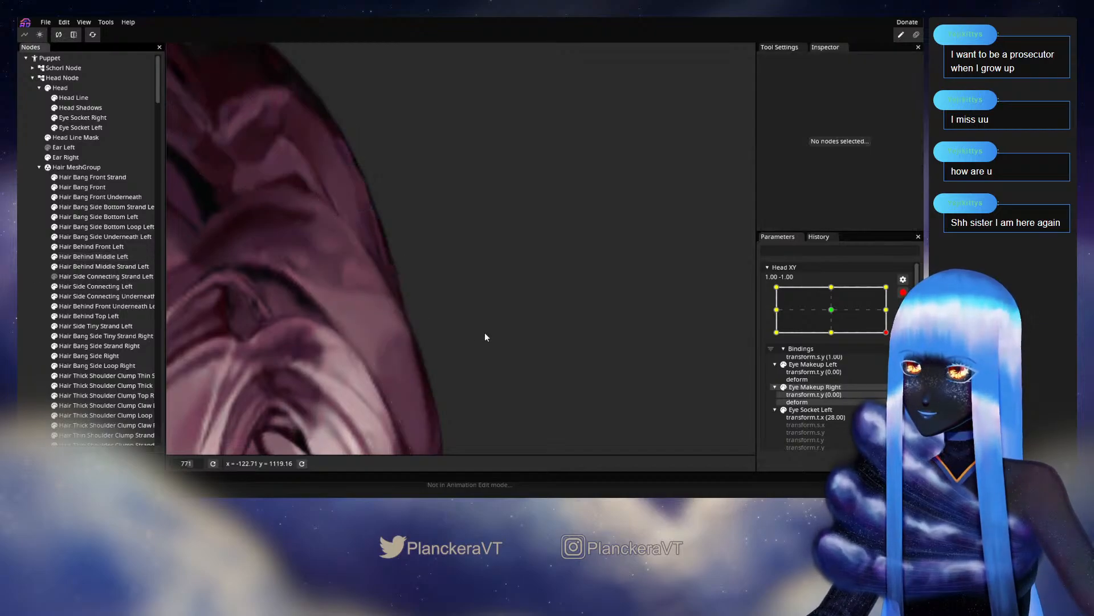
scroll(492, 363, down, 4)
scroll(496, 360, down, 5)
key(ctrl+s)
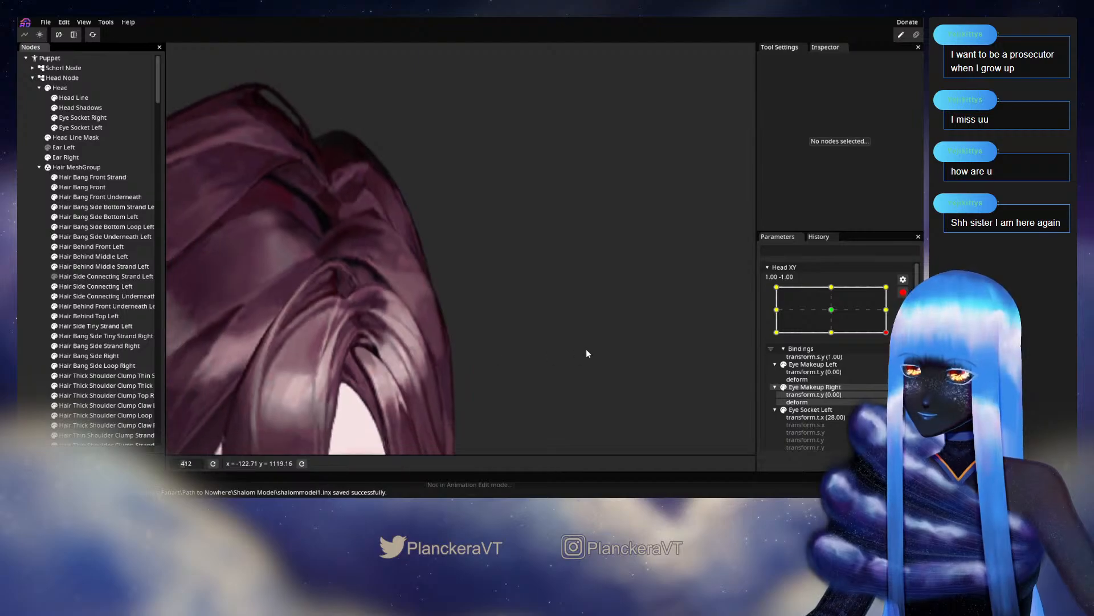
Leave keypoint editing and move Head XY around its 1.00, -1.00 corner to check the Hair Behind Middle Left contour
scroll(608, 358, down, 6)
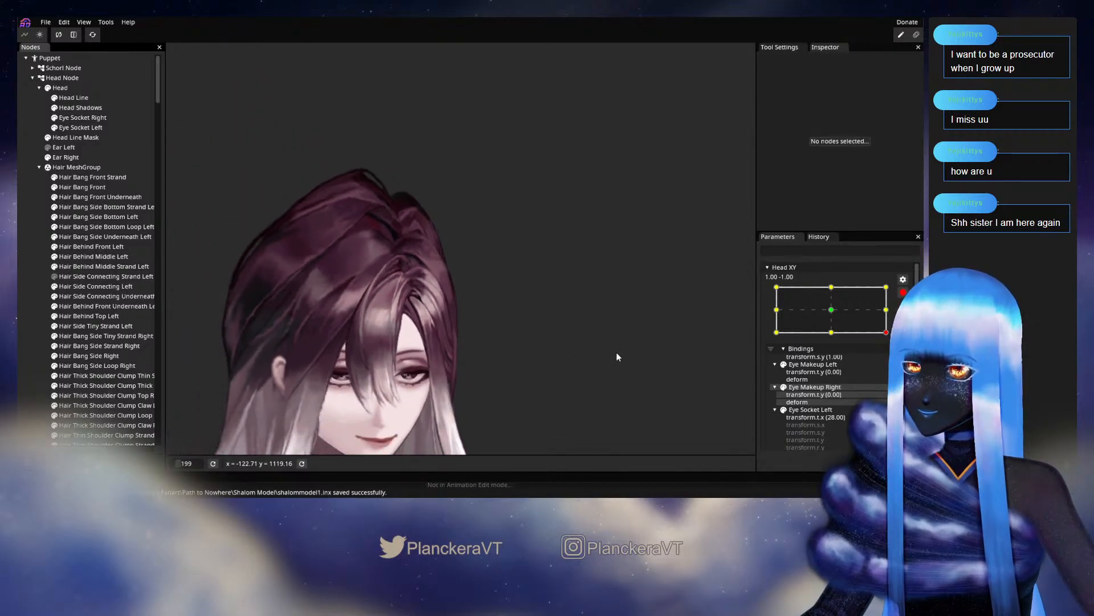
drag(613, 323, 613, 297)
scroll(614, 297, up, 1)
click(902, 292)
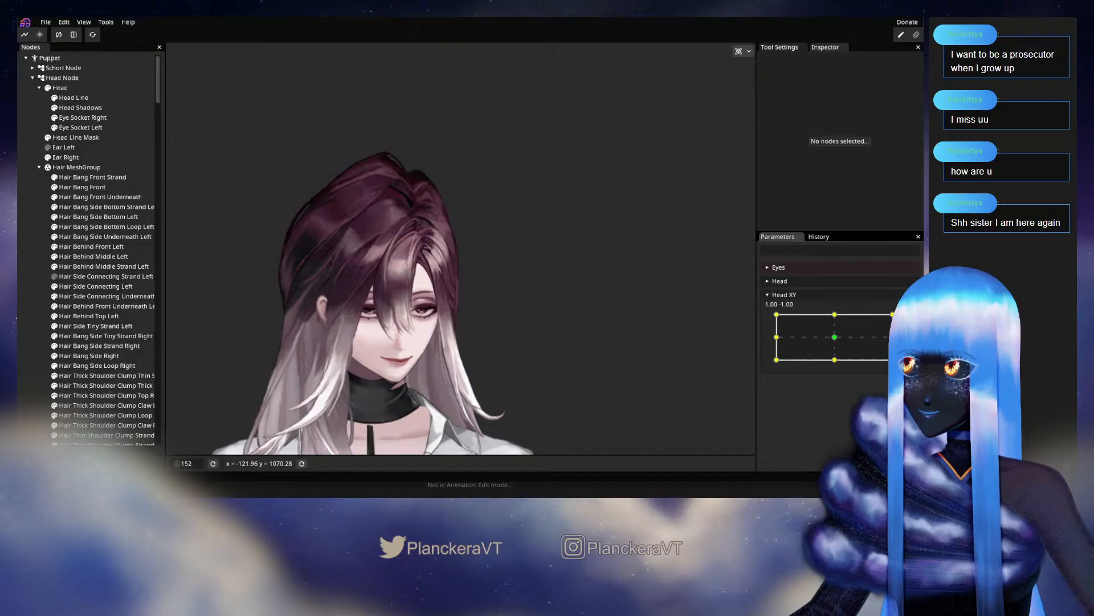
mouse_move(893, 360)
mouse_down()
mouse_move(841, 341)
mouse_move(893, 360)
mouse_up()
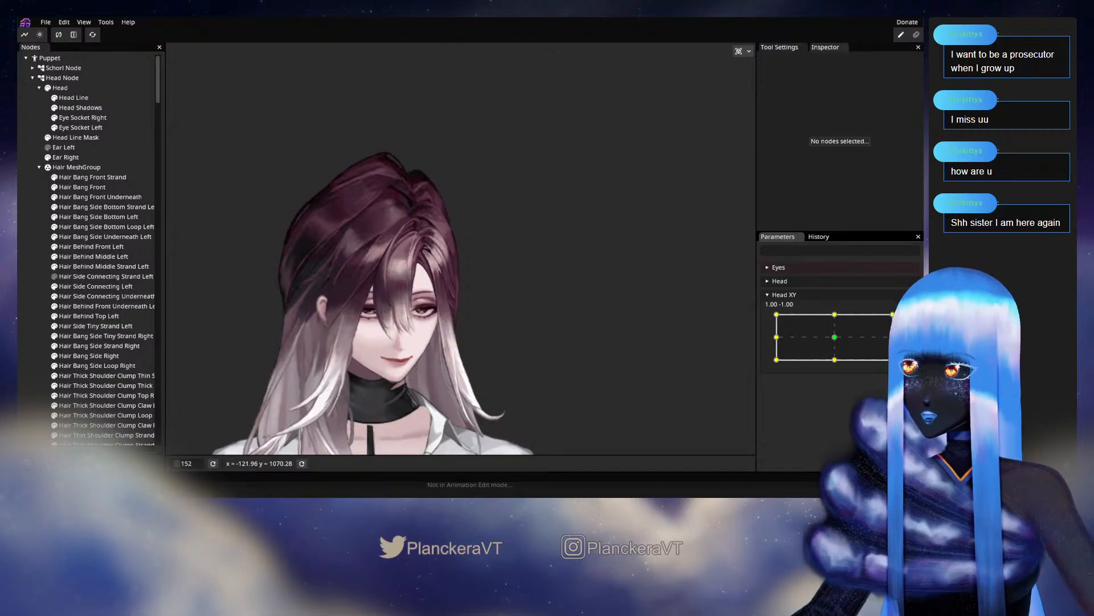
Reposition the upper-edge vertices of Hair Behind Front Left at the Head XY 1.00, -1.00 keypoint
click(909, 319)
scroll(349, 225, up, 4)
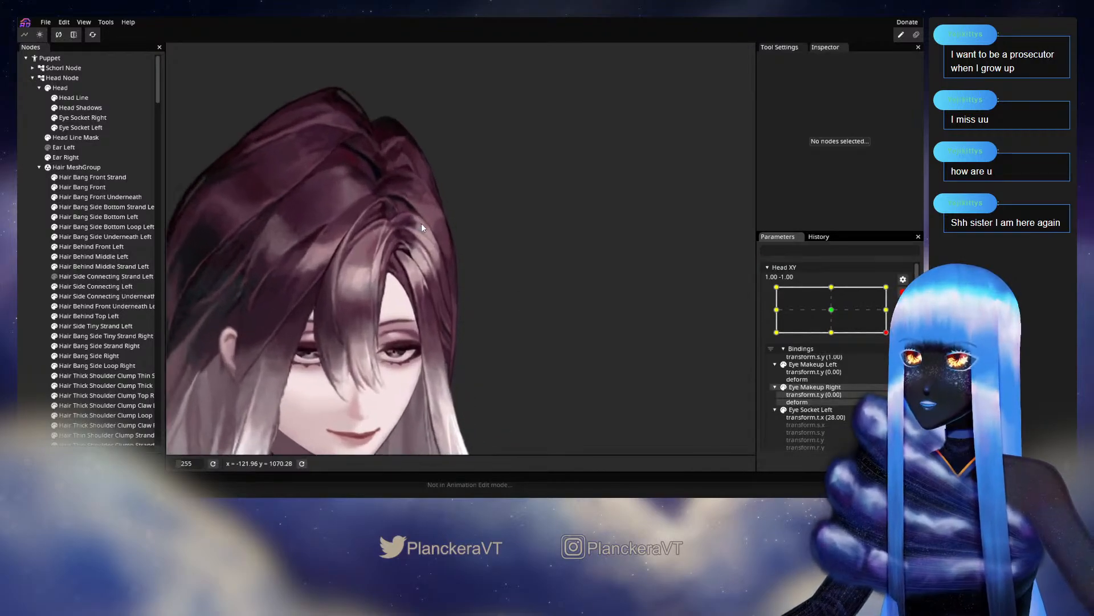
scroll(422, 224, up, 4)
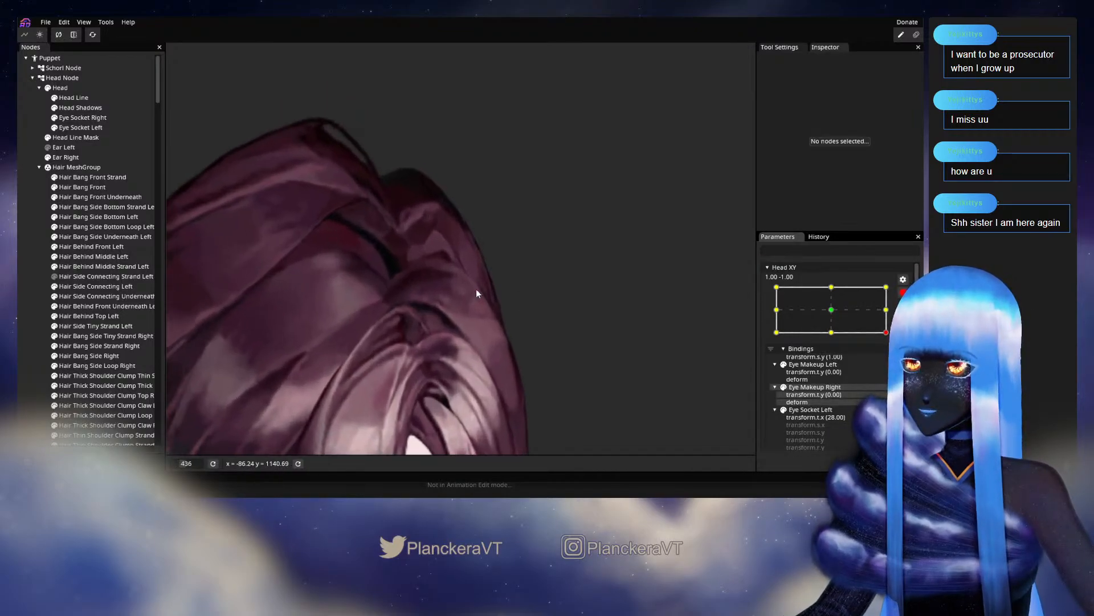
scroll(406, 301, up, 2)
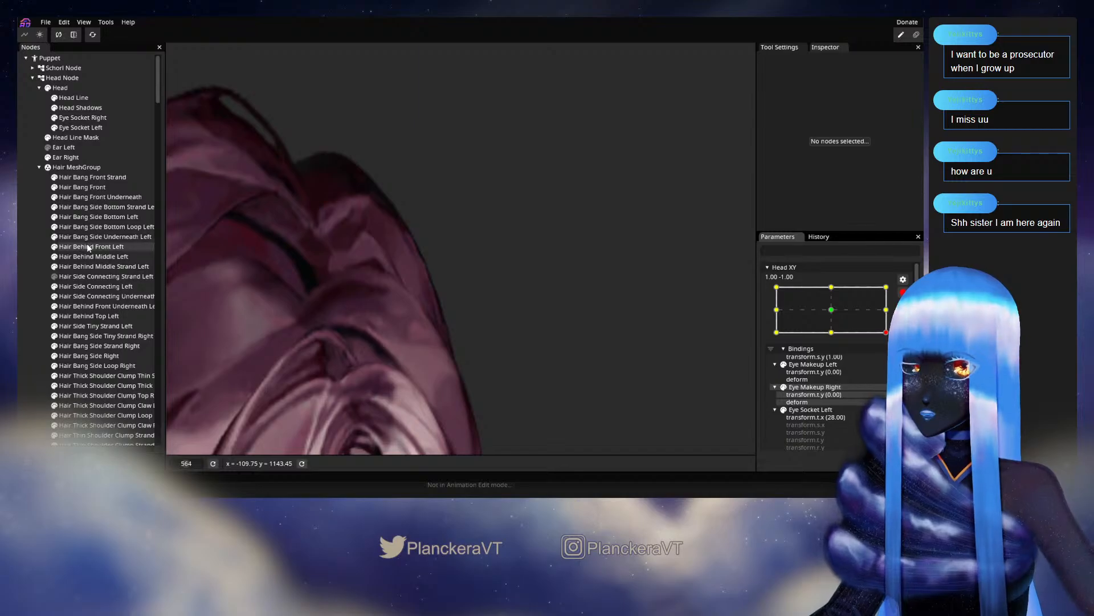
click(89, 248)
scroll(411, 289, up, 1)
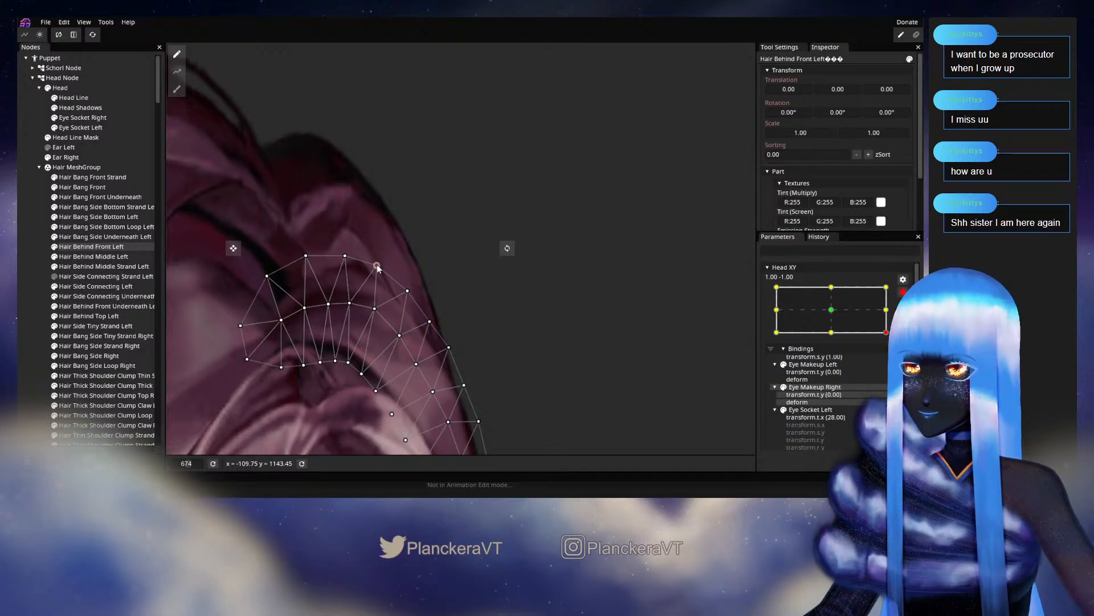
click(537, 360)
Leave keypoint editing and move Head XY around its 1.00, -1.00 corner to check the reshaped Hair Behind Front Left
scroll(549, 355, down, 6)
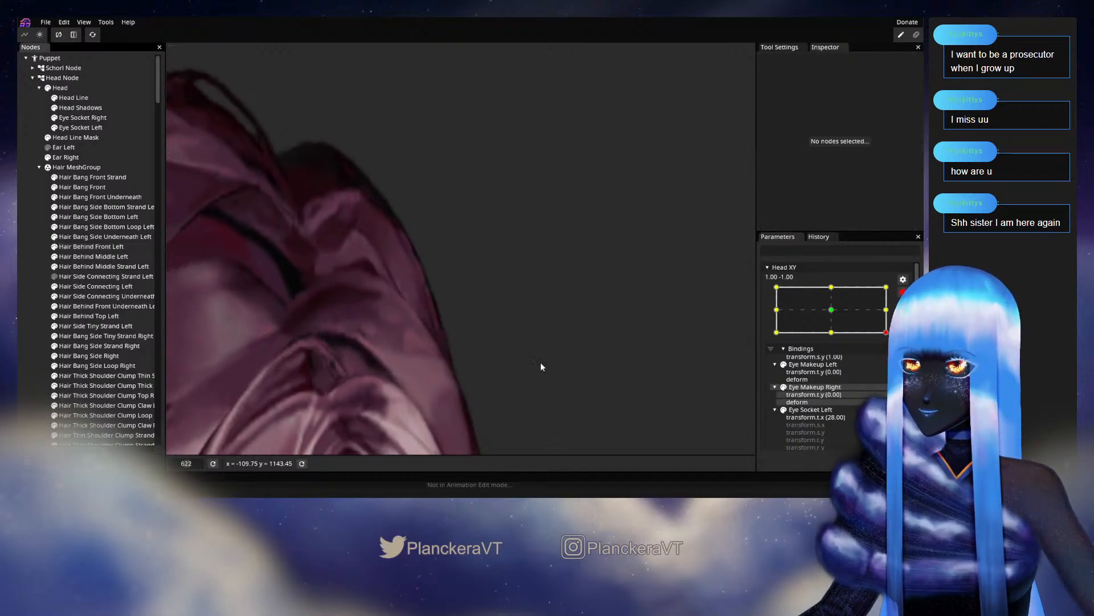
scroll(553, 346, down, 7)
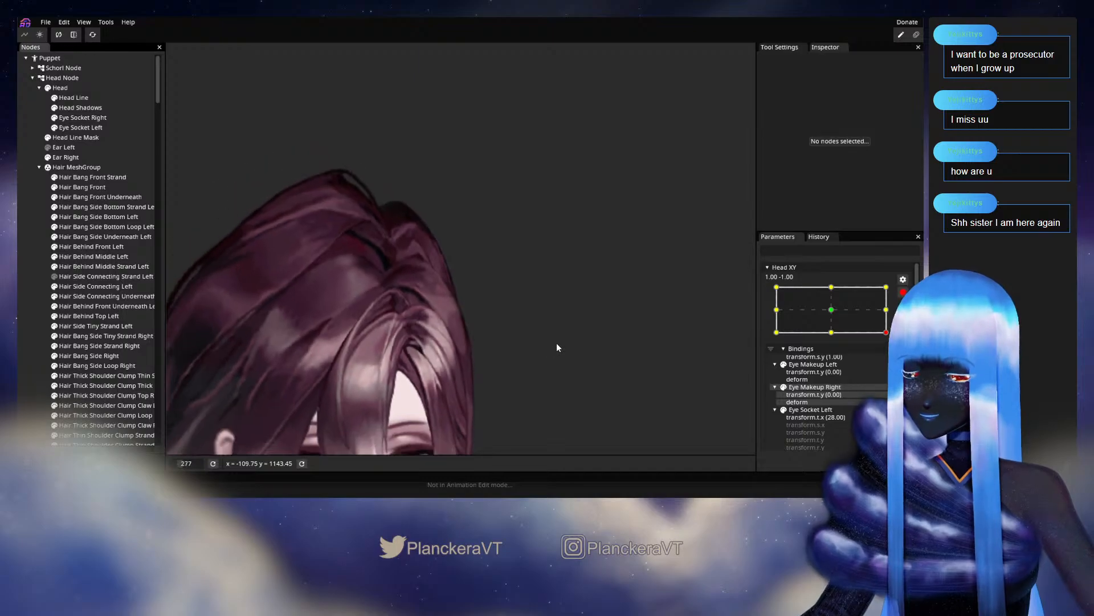
drag(565, 335, 574, 258)
click(903, 292)
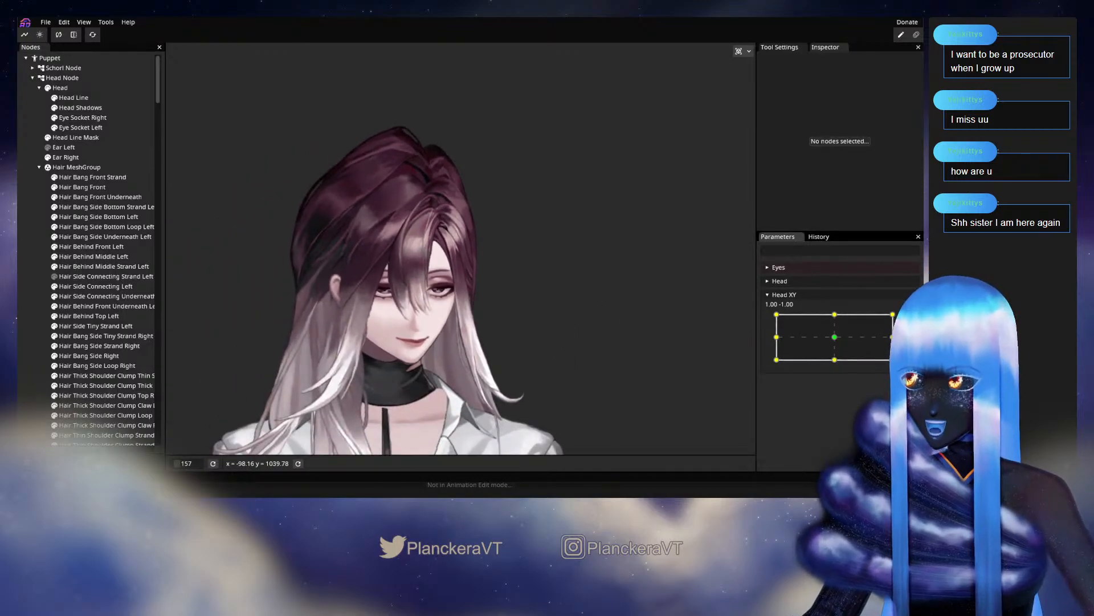
mouse_move(893, 360)
mouse_down()
mouse_move(836, 338)
mouse_move(895, 362)
mouse_up()
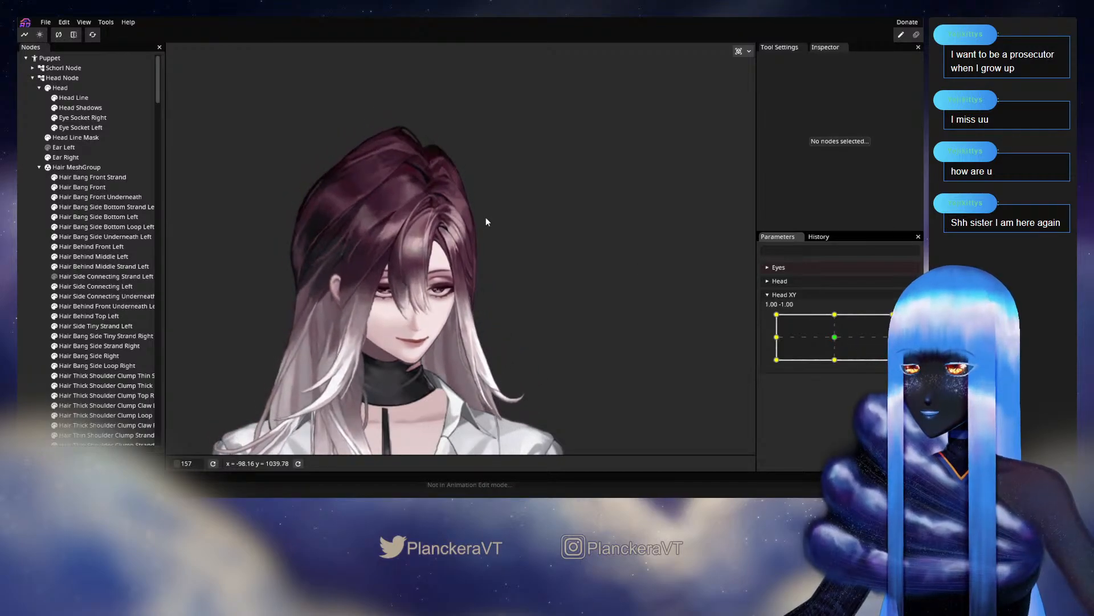
Smooth the outer contour of Hair Behind Front Left by moving its edge vertices at the Head XY 1.00, -1.00 keypoint
scroll(486, 223, up, 6)
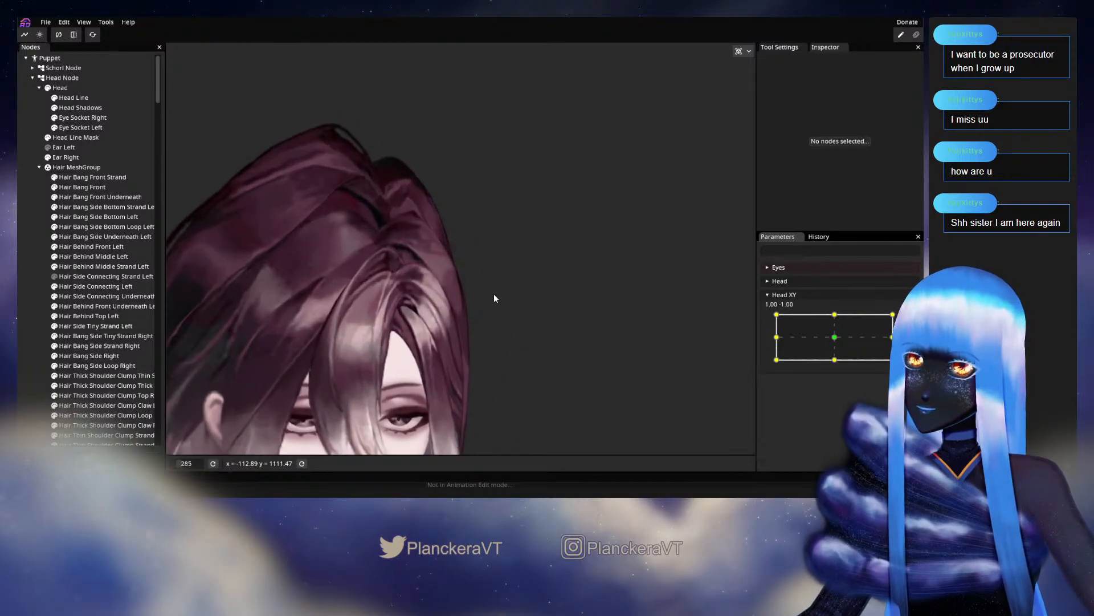
scroll(494, 298, up, 2)
scroll(429, 312, up, 4)
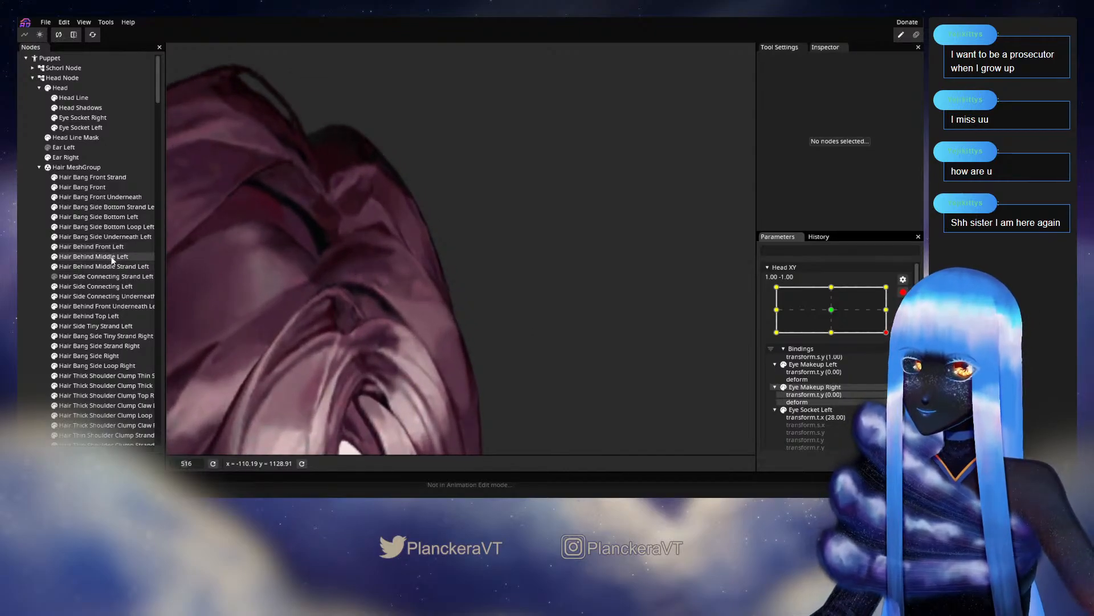
click(94, 247)
scroll(447, 295, up, 2)
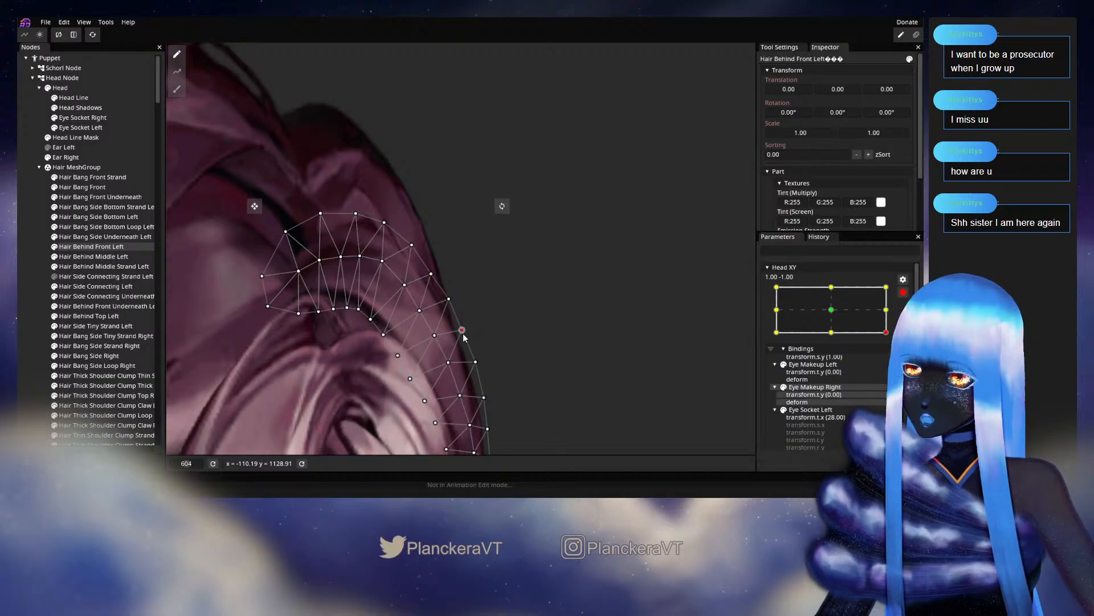
drag(484, 330, 473, 290)
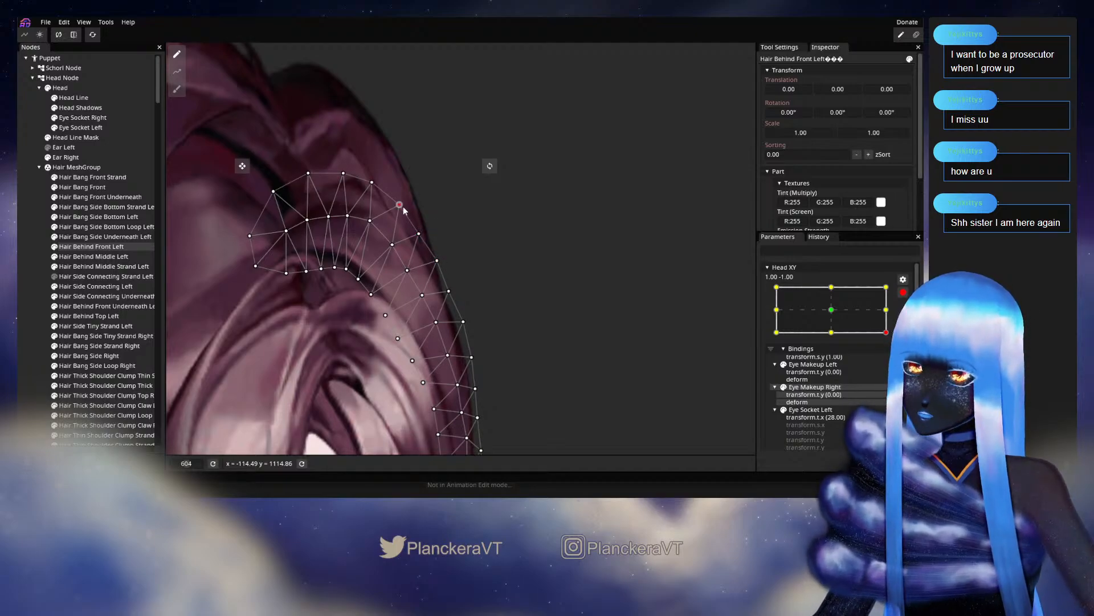
click(504, 330)
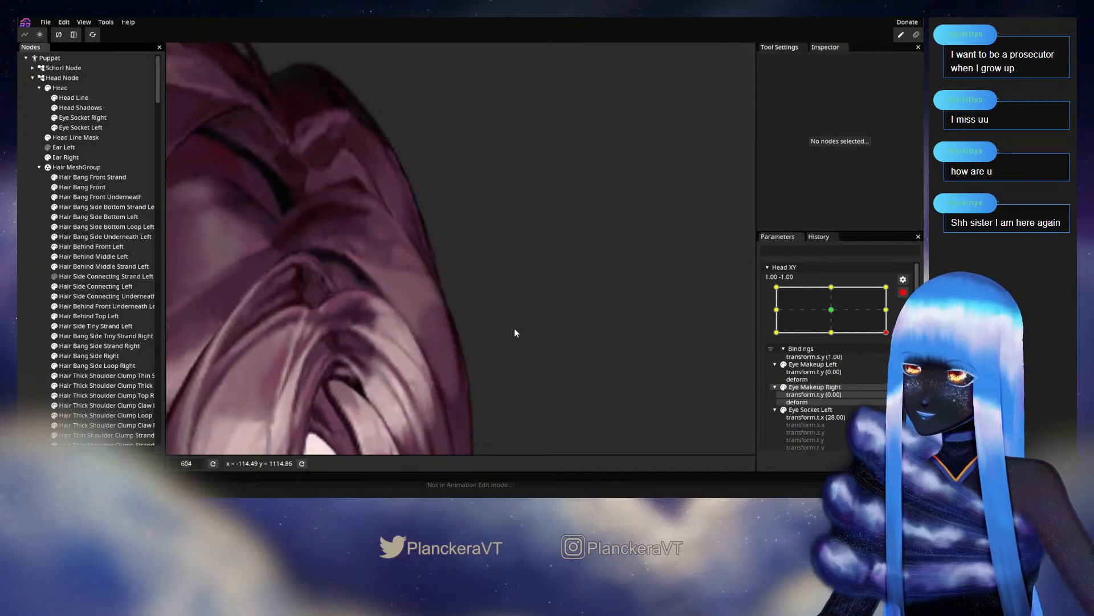
Leave keypoint editing and sweep Head XY from its 1.00, -1.00 corner through near-neutral poses to 0.02, -1.00 to check the hair
scroll(523, 348, down, 3)
scroll(530, 339, down, 4)
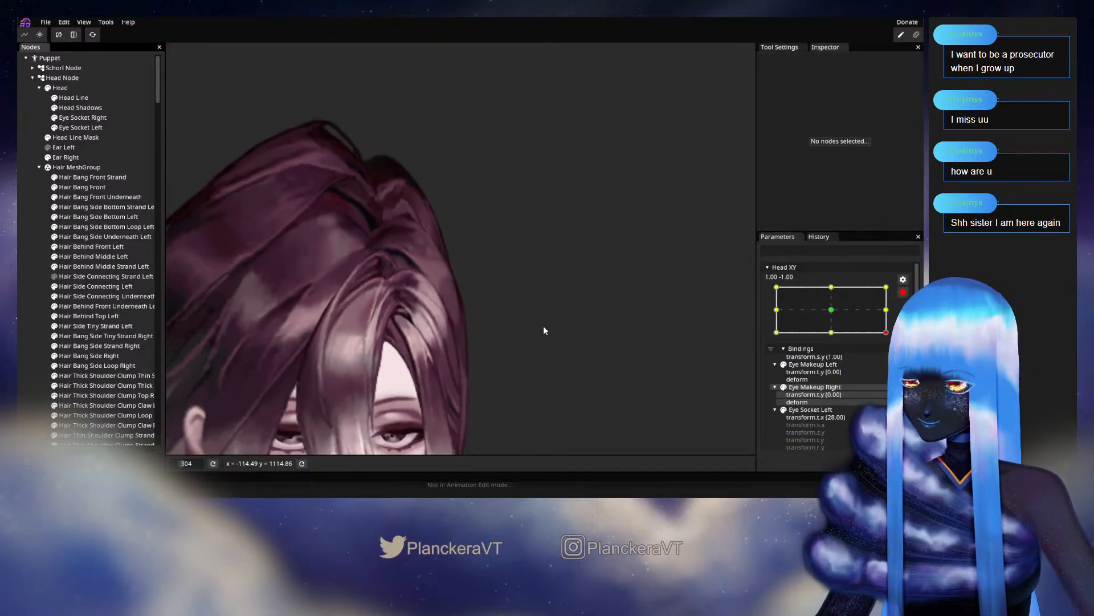
scroll(545, 326, down, 2)
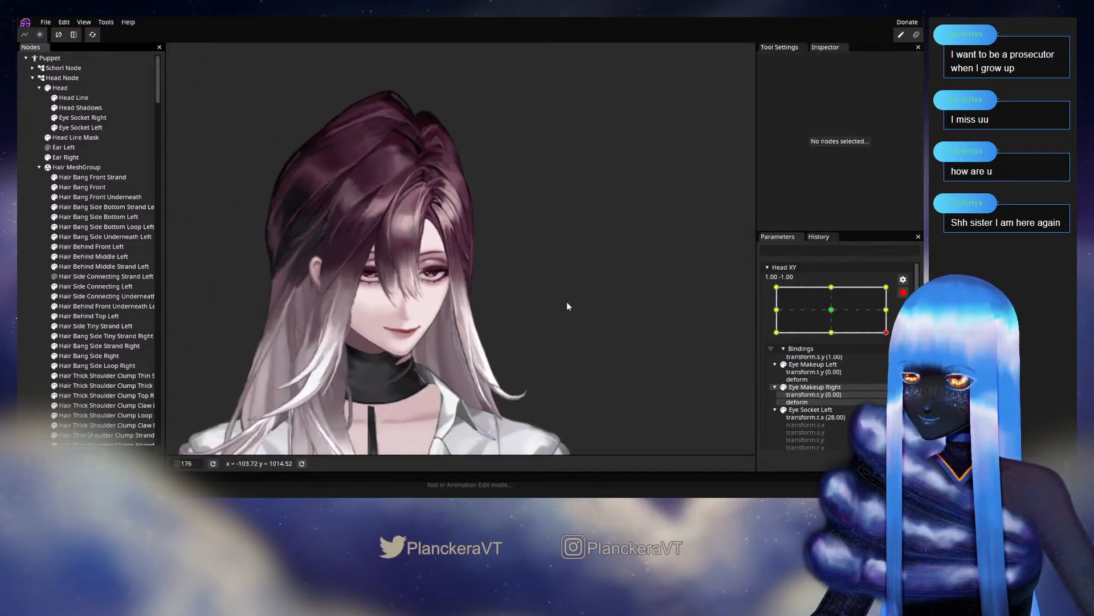
click(903, 292)
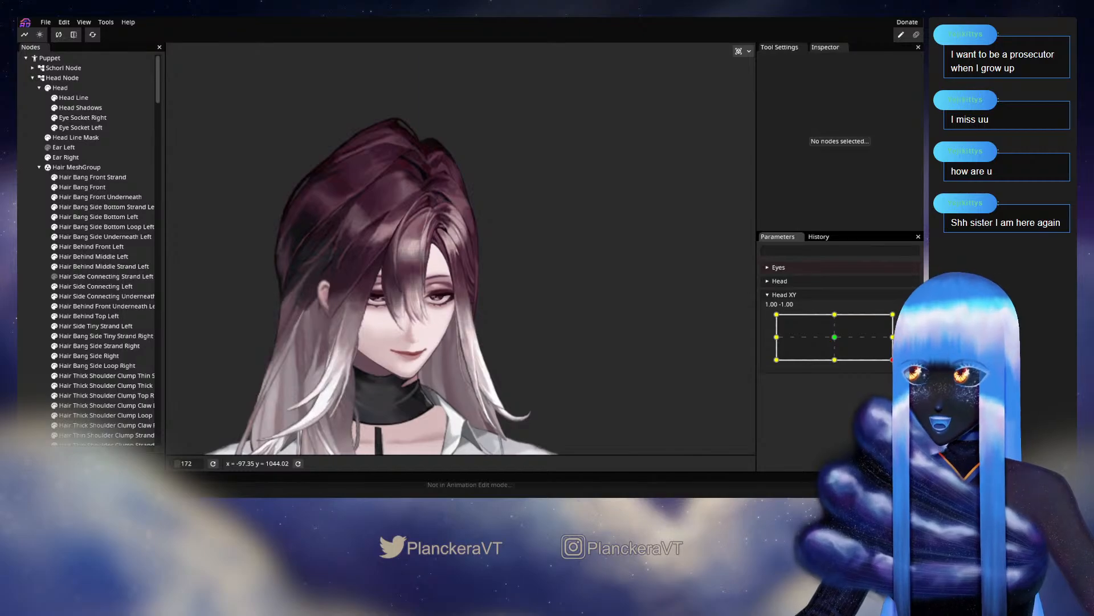
drag(893, 360, 871, 348)
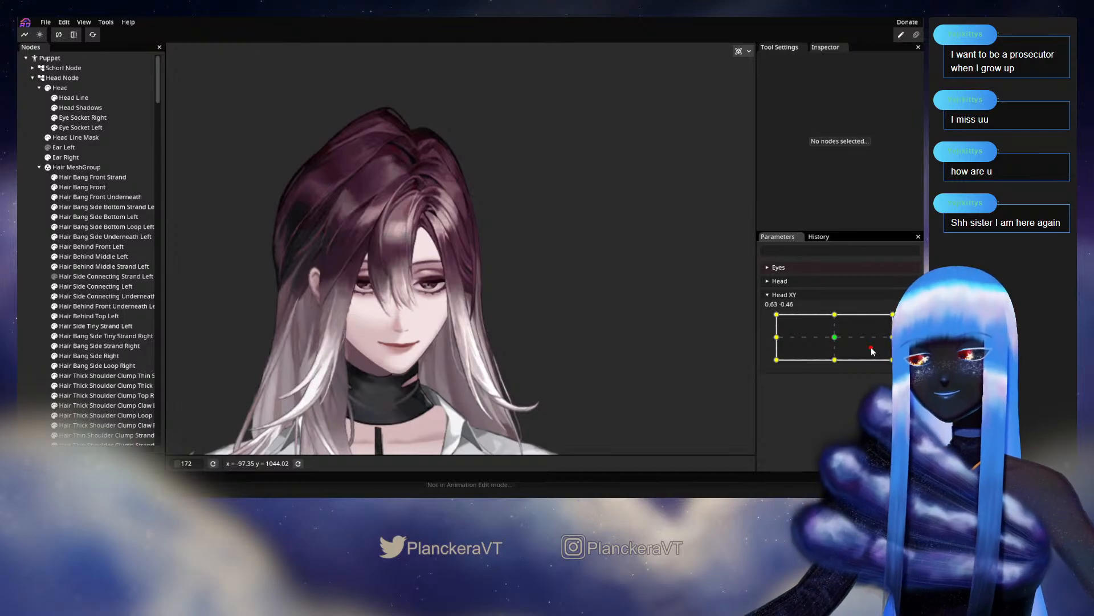
mouse_move(872, 348)
mouse_down()
mouse_move(892, 360)
mouse_move(836, 339)
mouse_move(851, 346)
mouse_up()
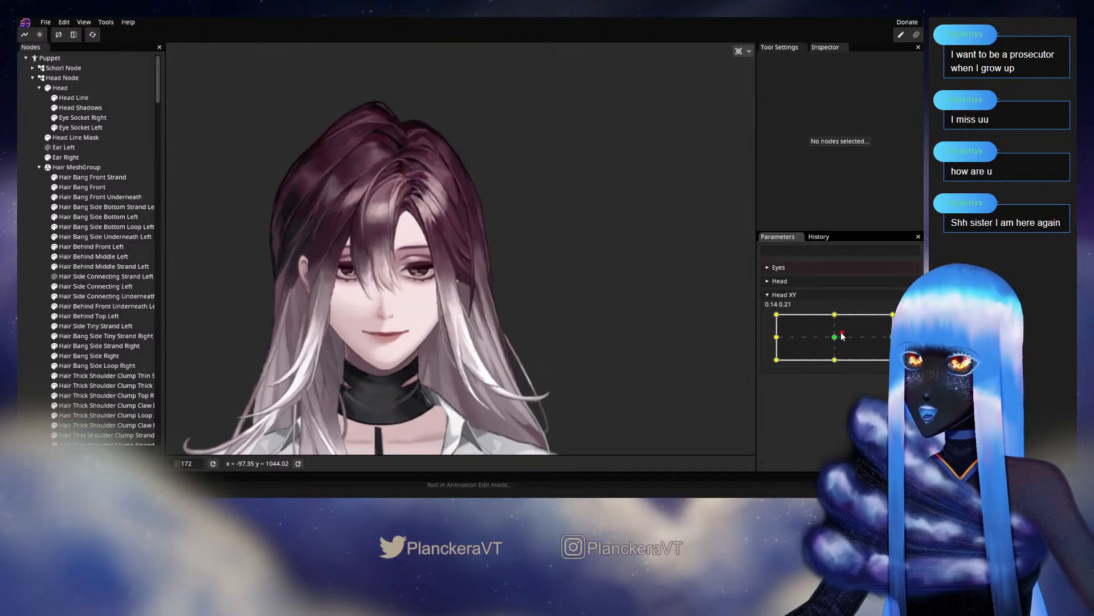
mouse_move(896, 366)
mouse_down()
mouse_move(834, 366)
mouse_move(897, 368)
mouse_up()
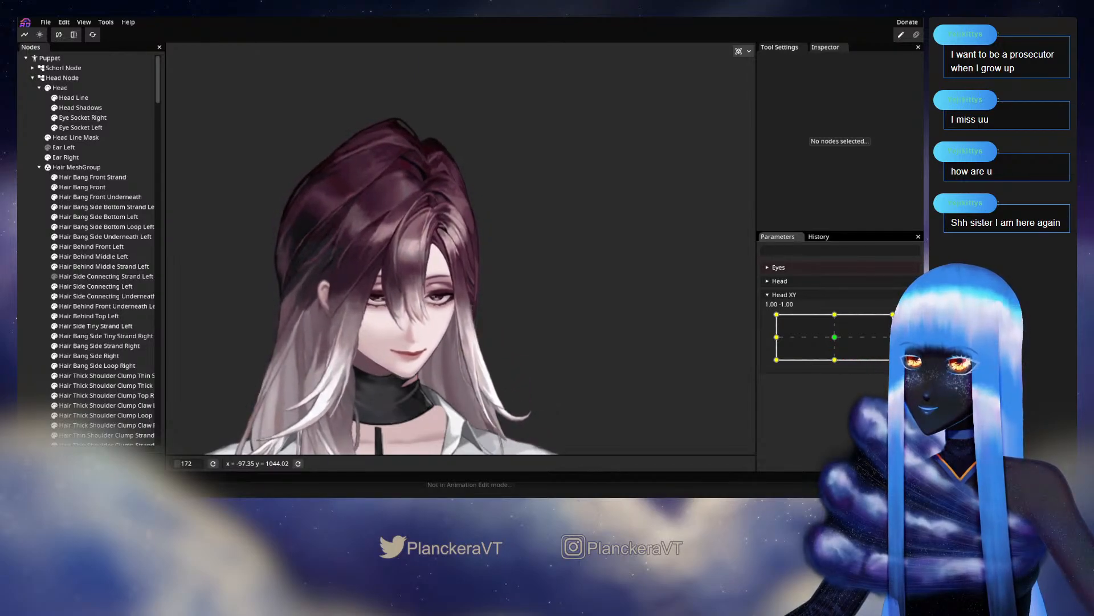
drag(895, 368, 835, 370)
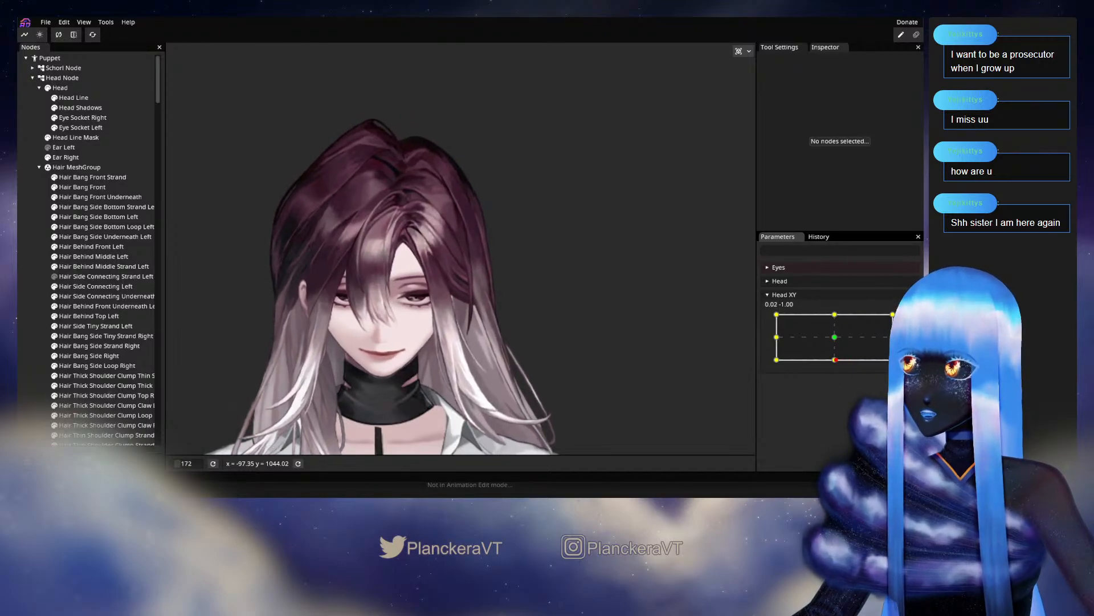
Nudge the central vertices of Hair Side Connecting Left at the Head XY 0.00, -1.00 keypoint and deselect the part
click(910, 319)
scroll(418, 259, up, 2)
scroll(437, 261, up, 5)
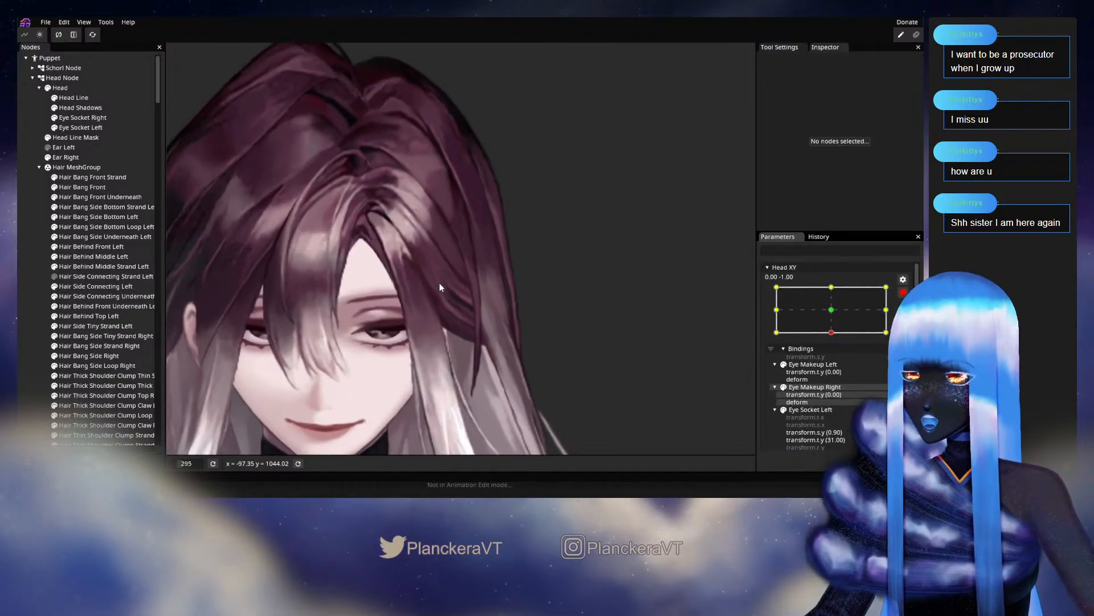
scroll(450, 355, up, 5)
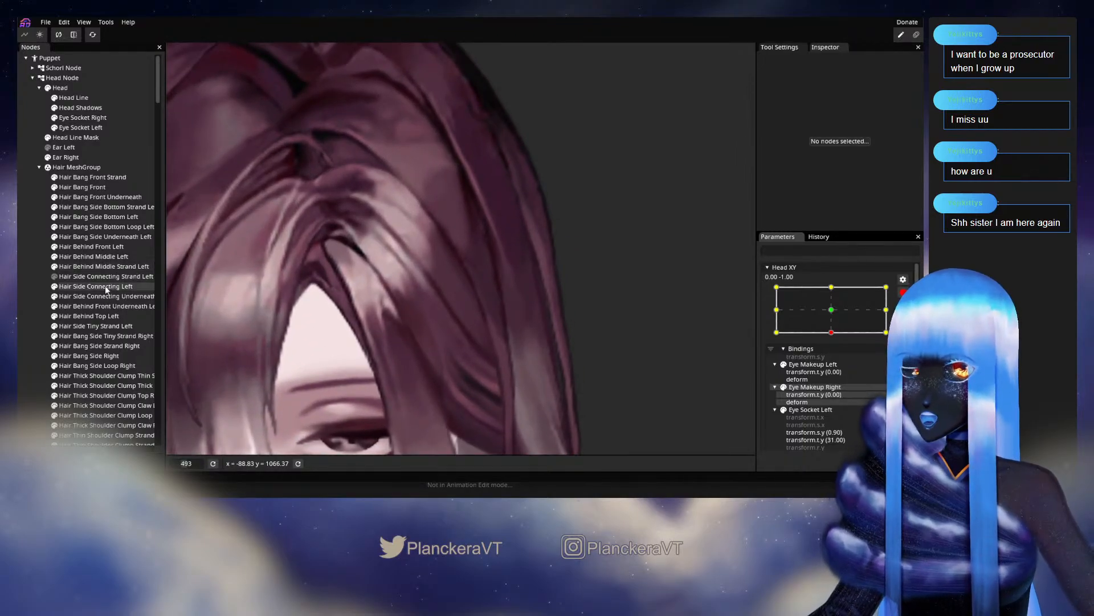
click(106, 287)
scroll(433, 282, up, 4)
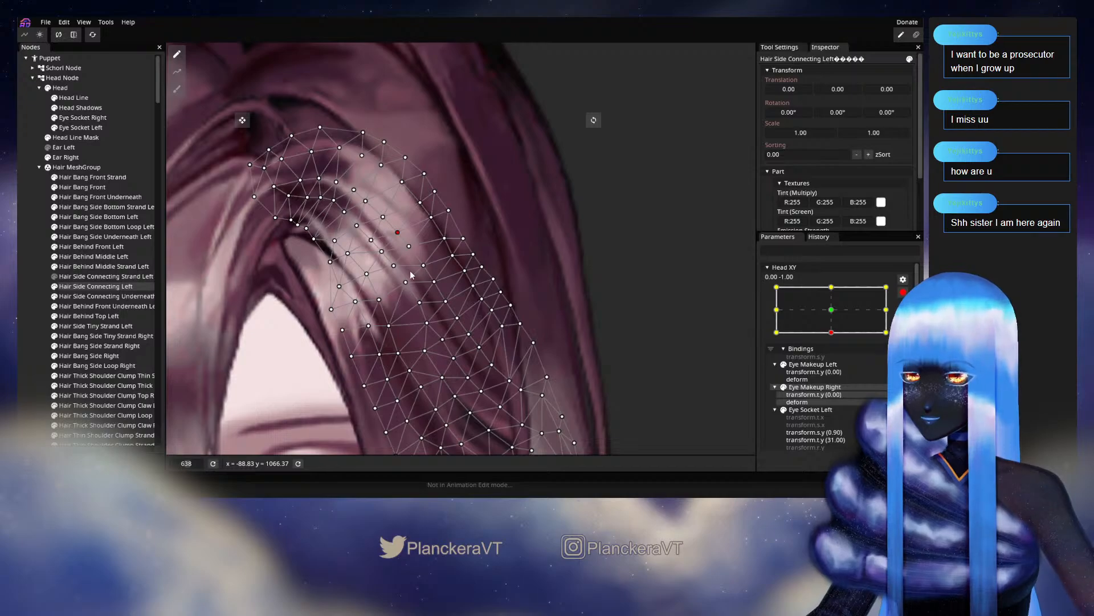
drag(388, 302, 423, 257)
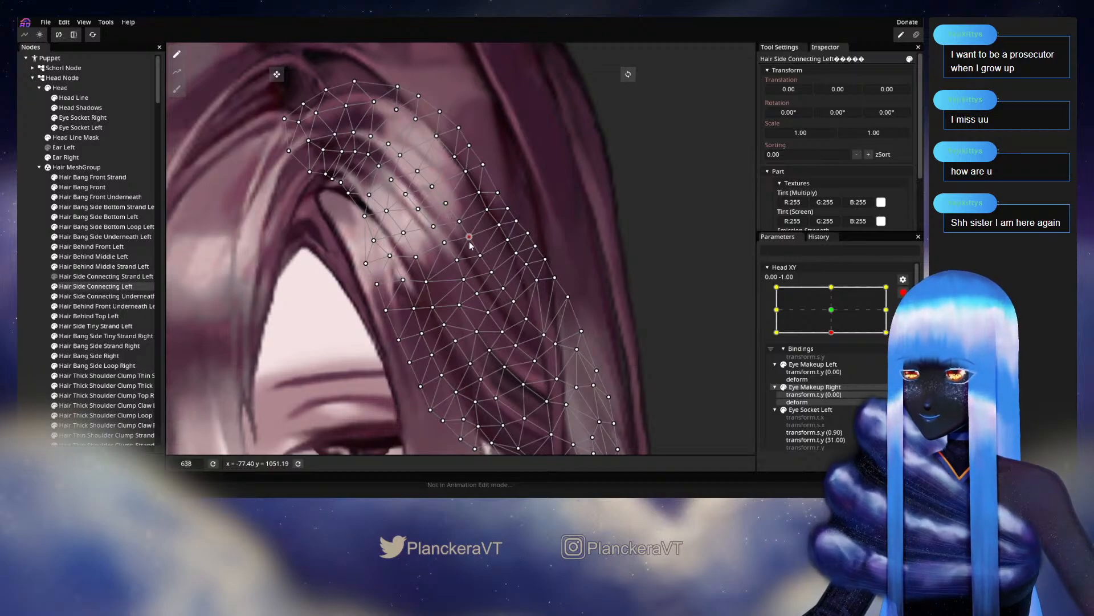
click(39, 297)
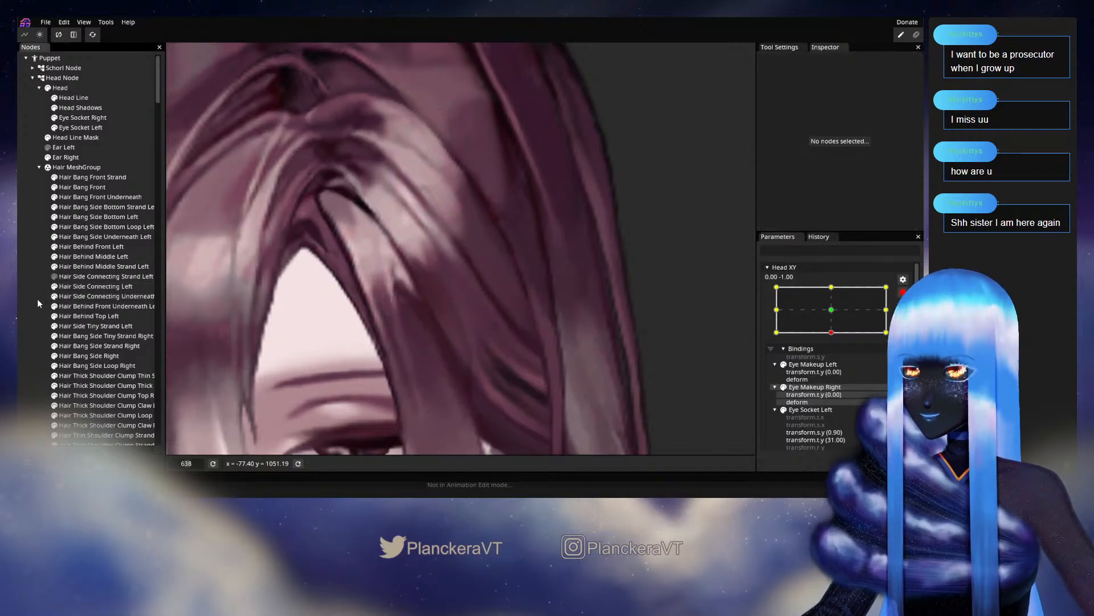
Leave keypoint editing and move Head XY around 0.00, -1.00 to check the adjusted Hair Side Connecting Left
scroll(570, 313, down, 3)
scroll(591, 326, down, 5)
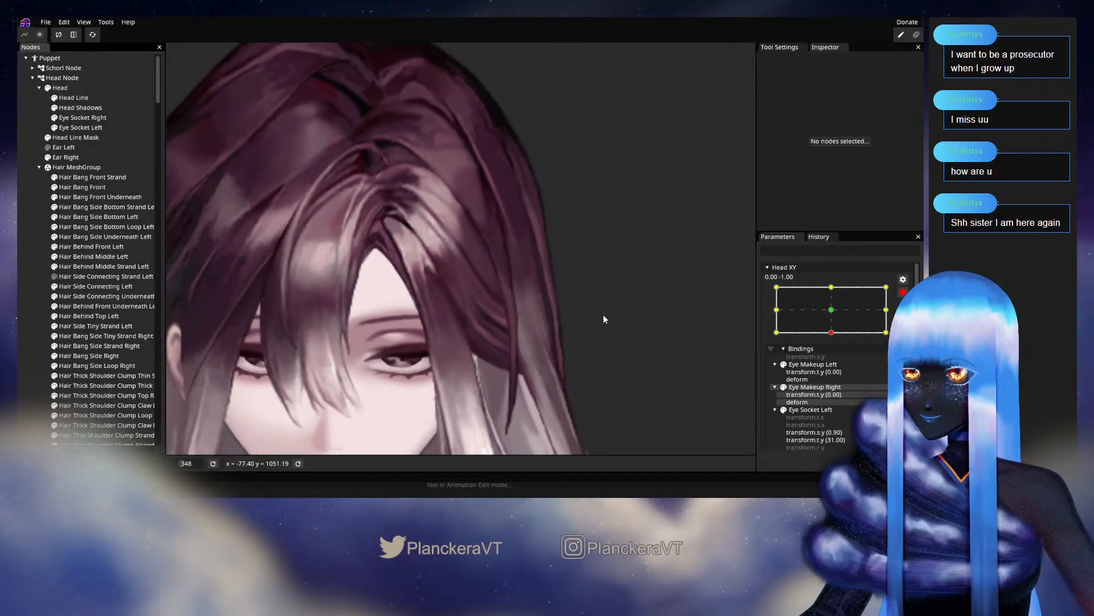
scroll(627, 325, down, 1)
scroll(873, 356, up, 2)
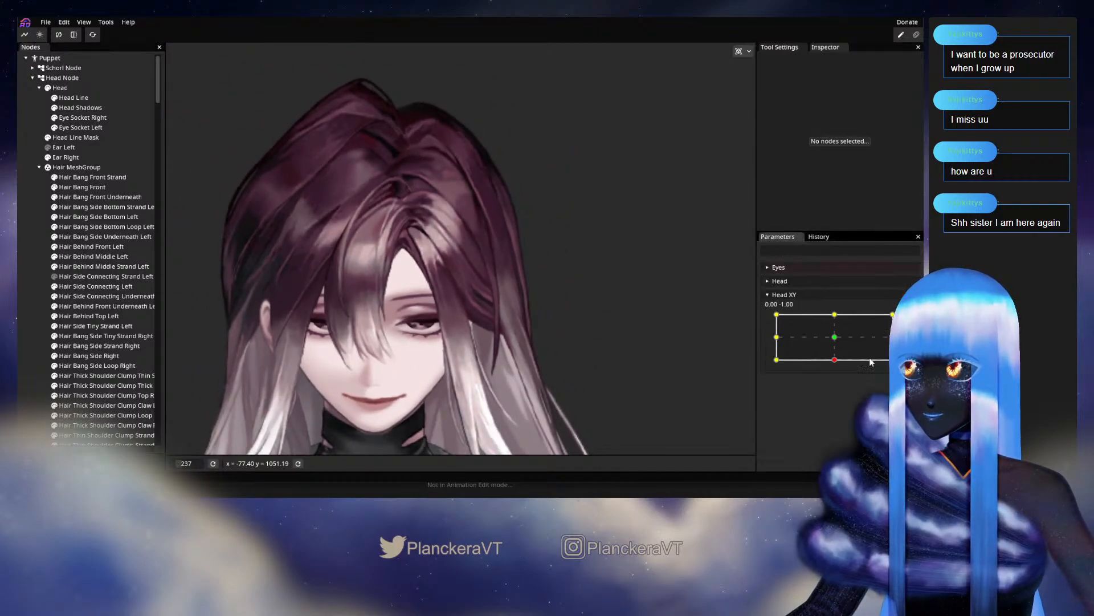
mouse_move(835, 361)
mouse_down()
mouse_move(892, 360)
mouse_move(838, 361)
mouse_move(874, 373)
mouse_move(834, 371)
mouse_up()
Adjust the Hair Side Connecting Left vertices at the lower end of its light highlight at the Head XY 0.00, -1.00 keypoint
click(909, 319)
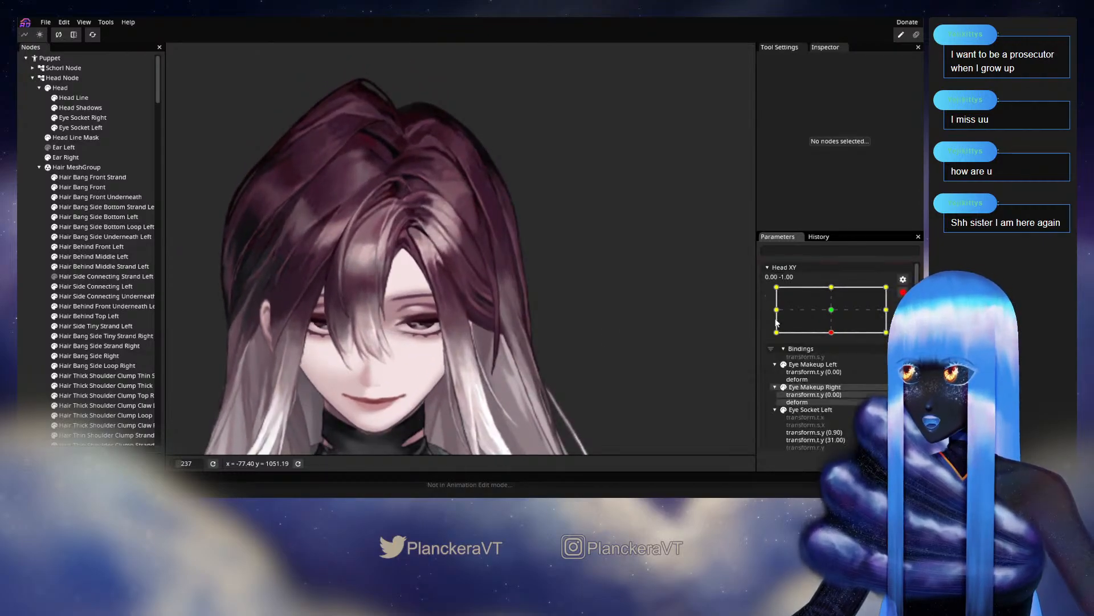
scroll(415, 323, up, 2)
scroll(440, 290, up, 3)
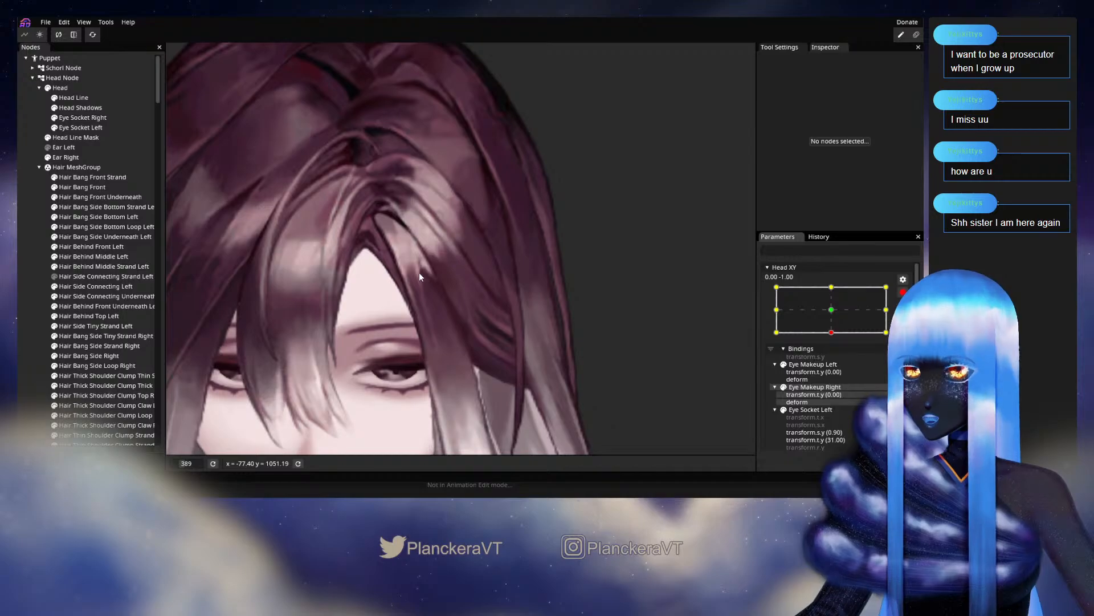
scroll(425, 268, up, 2)
scroll(423, 252, up, 1)
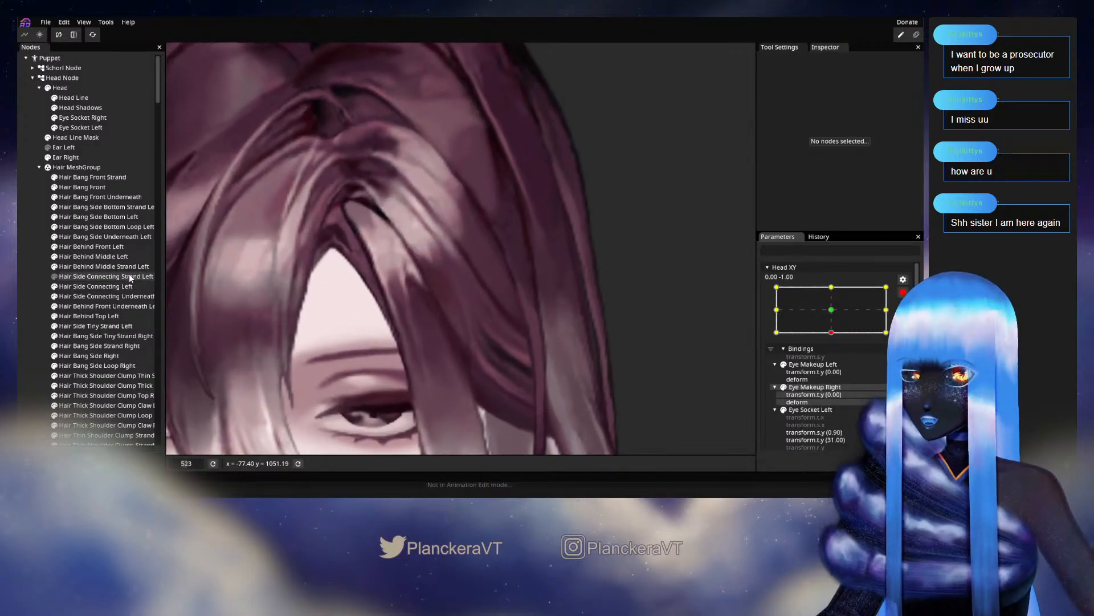
click(101, 287)
scroll(417, 260, up, 2)
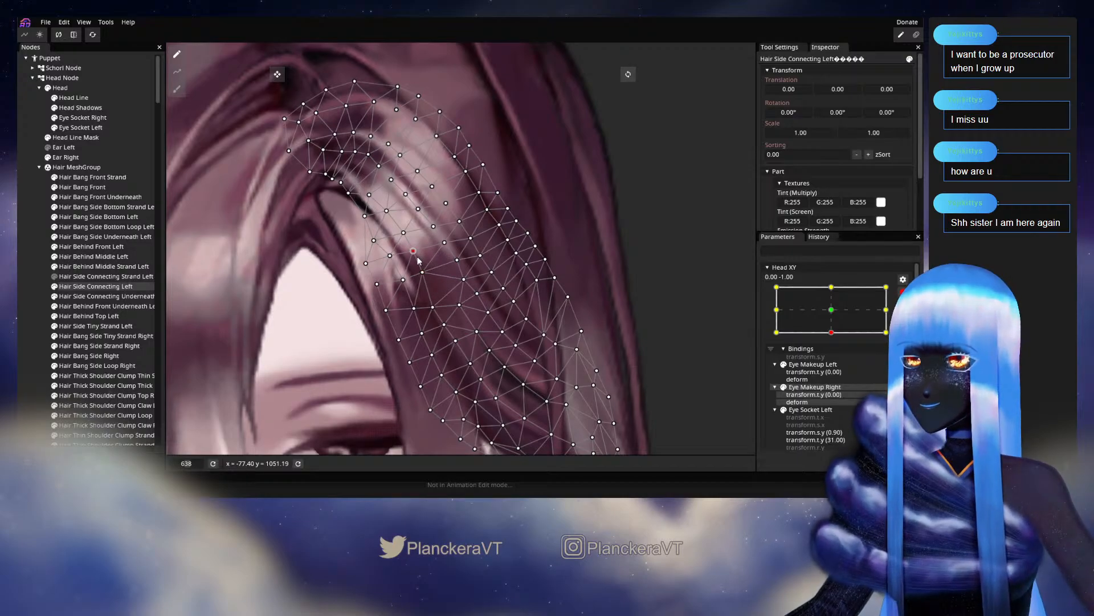
click(27, 302)
Leave keypoint editing and move Head XY near 0.00, -1.00 to check the strand highlight beside the parting
scroll(520, 331, down, 3)
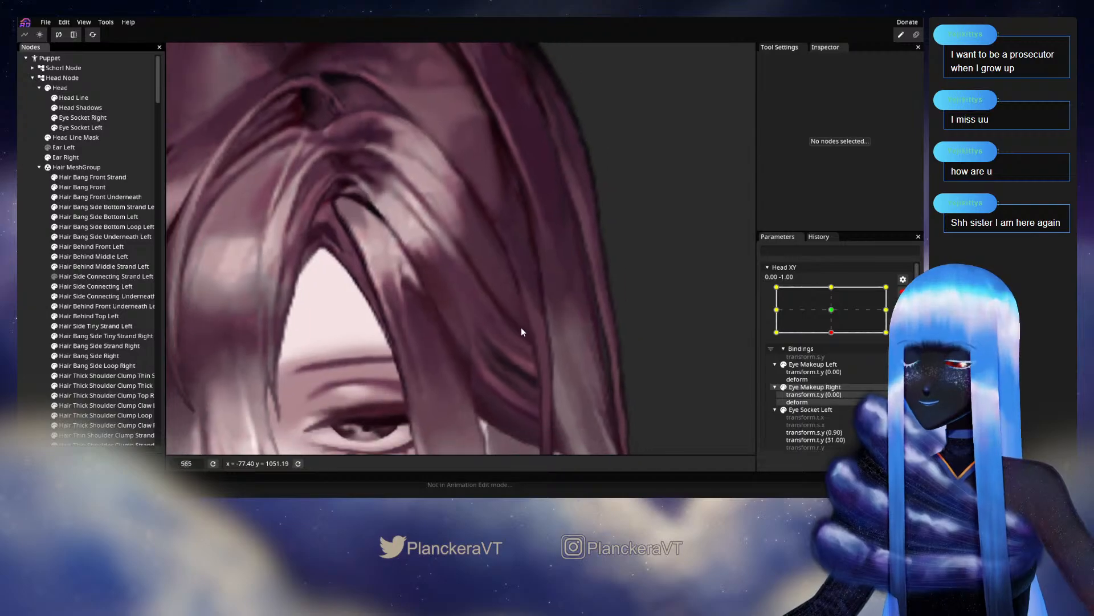
scroll(597, 346, down, 3)
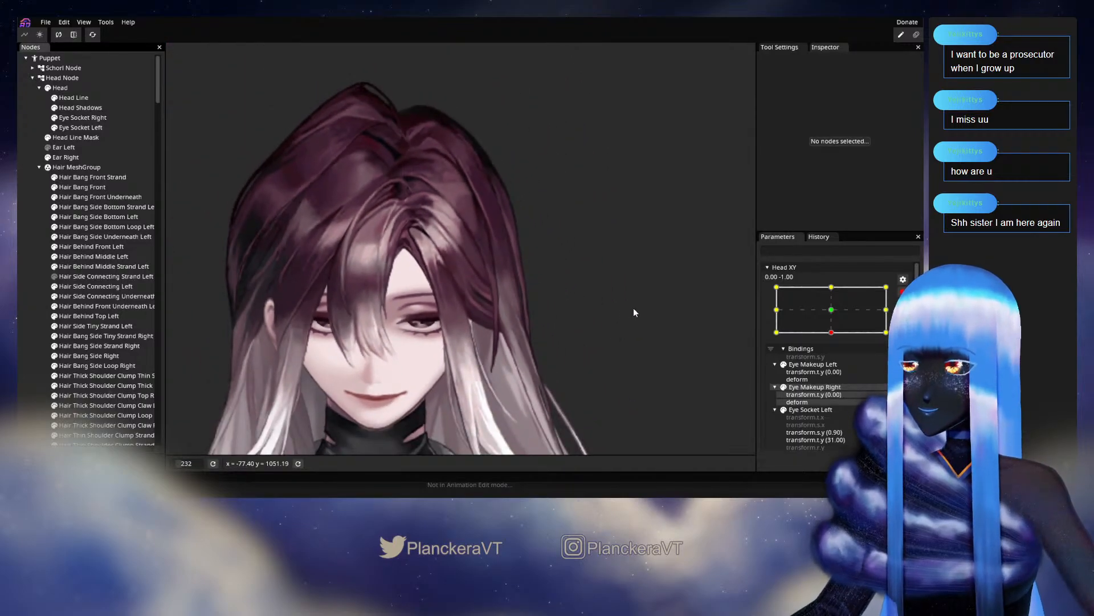
scroll(630, 307, down, 2)
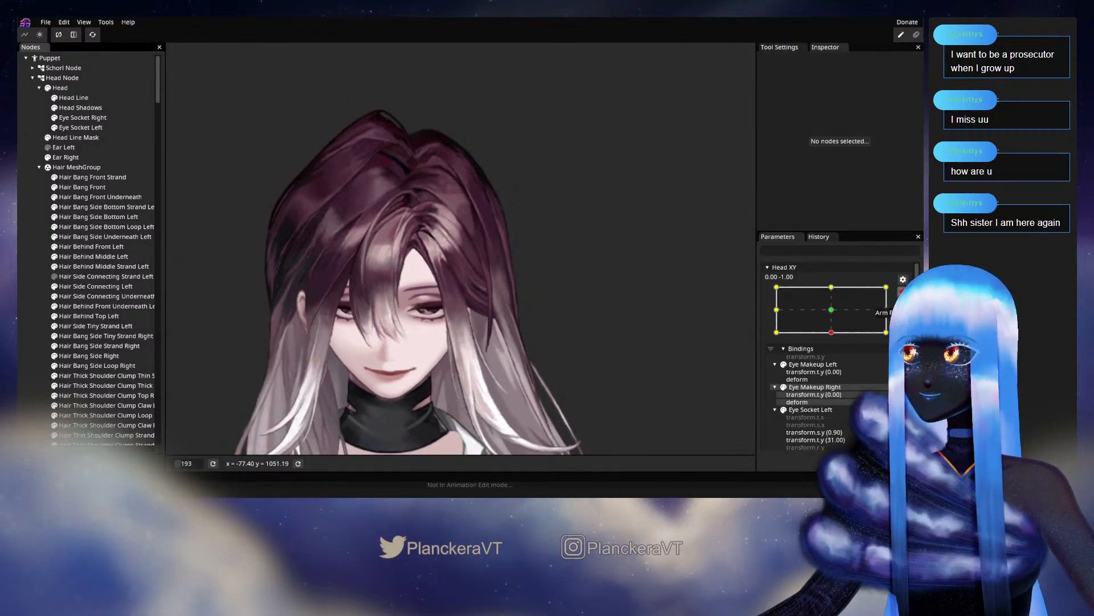
click(903, 292)
mouse_move(836, 361)
mouse_down()
mouse_move(895, 366)
mouse_move(836, 363)
mouse_up()
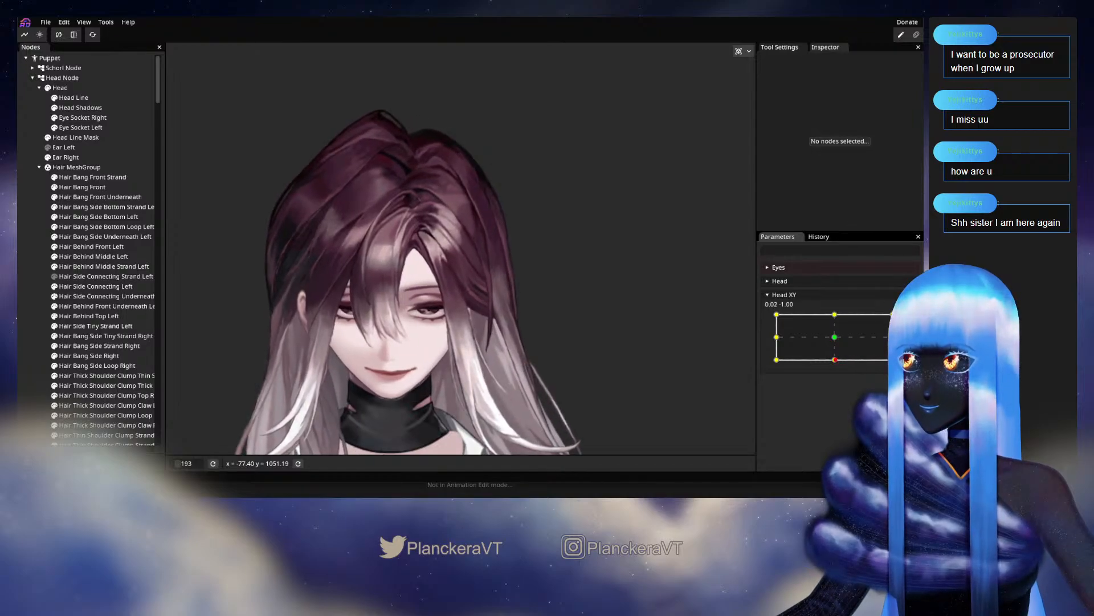
Refine the inner vertices of Hair Side Connecting Left beside the forehead parting at the Head XY 0.00, -1.00 keypoint
click(910, 320)
scroll(447, 285, up, 4)
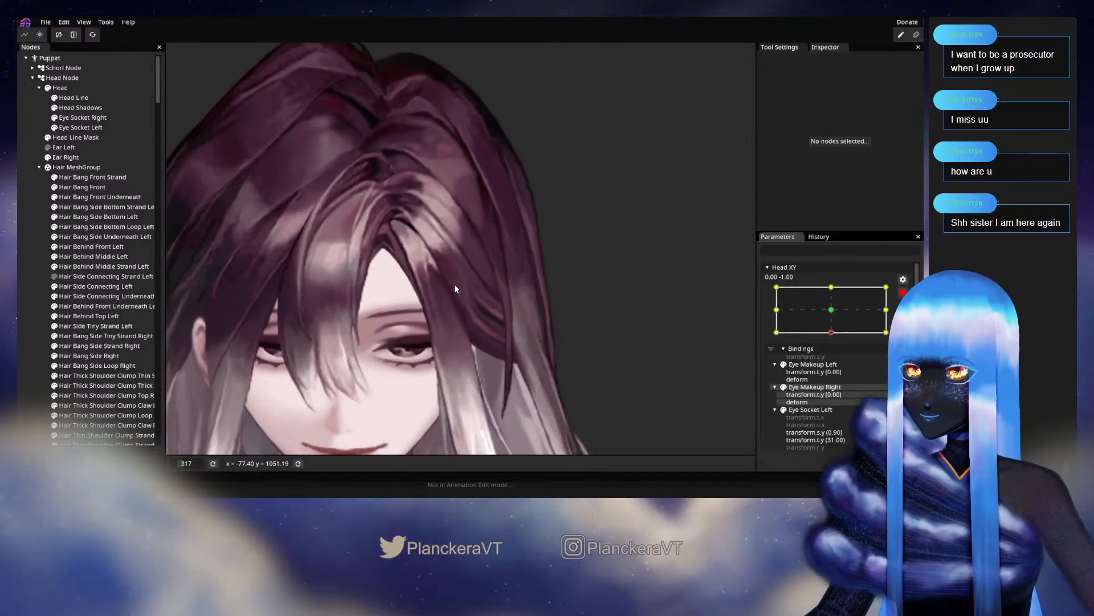
scroll(455, 285, up, 3)
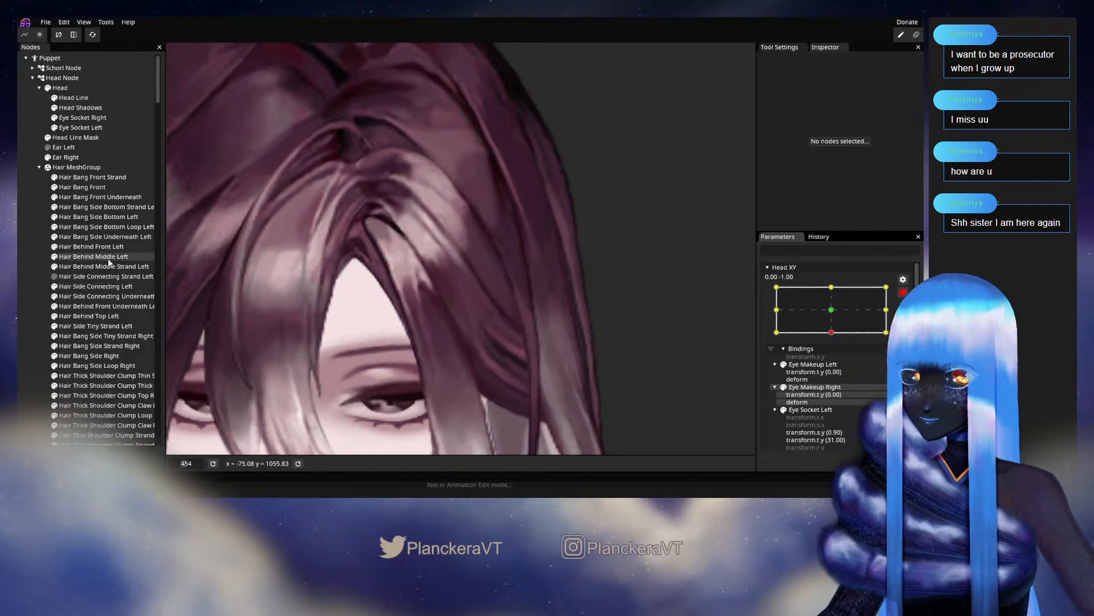
click(95, 287)
scroll(424, 306, up, 1)
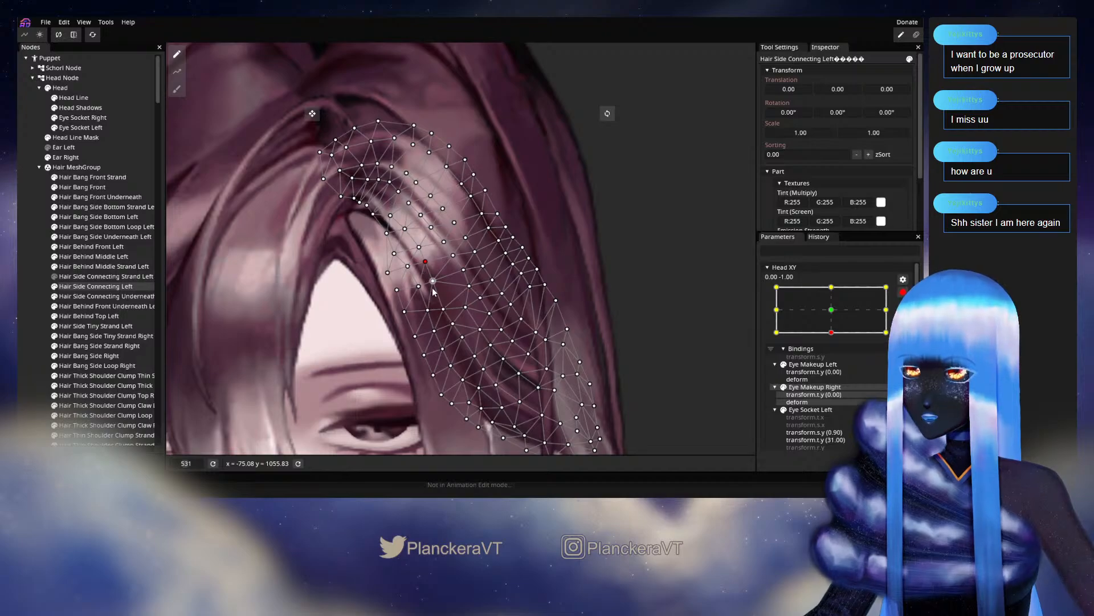
click(44, 280)
Leave keypoint editing and move Head XY around 0.00, -1.00 to check the refined inner strands
scroll(480, 354, down, 3)
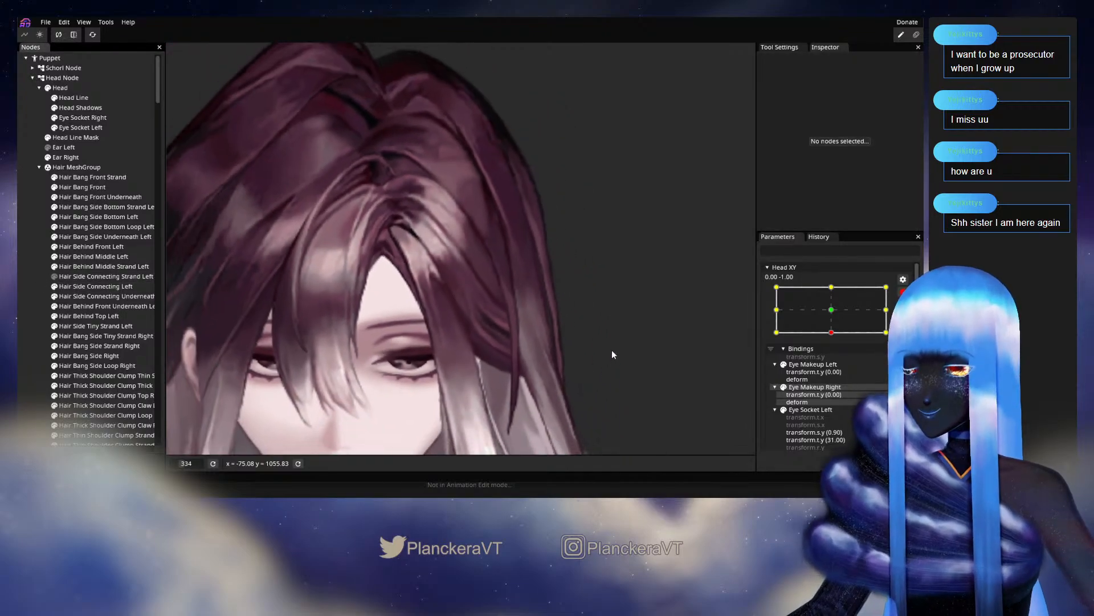
scroll(607, 347, down, 4)
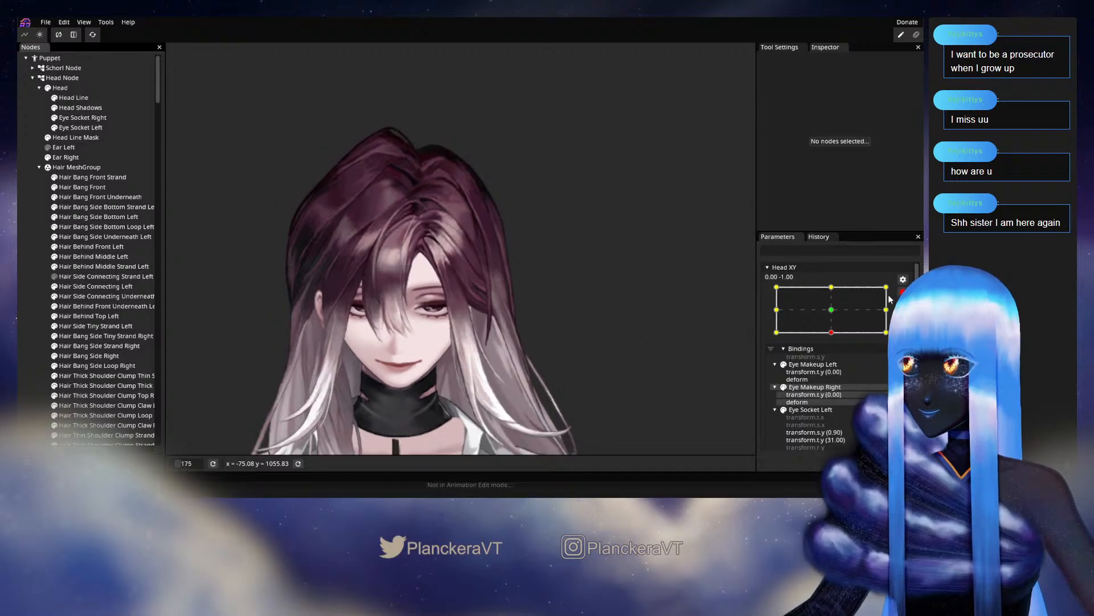
click(903, 292)
mouse_move(836, 365)
mouse_down()
mouse_move(834, 340)
mouse_move(831, 365)
mouse_move(839, 349)
mouse_move(861, 373)
mouse_move(837, 374)
mouse_up()
Reposition the Hair Side Connecting Left vertices just below the light highlight at the Head XY 0.00, -1.00 keypoint
scroll(491, 317, up, 8)
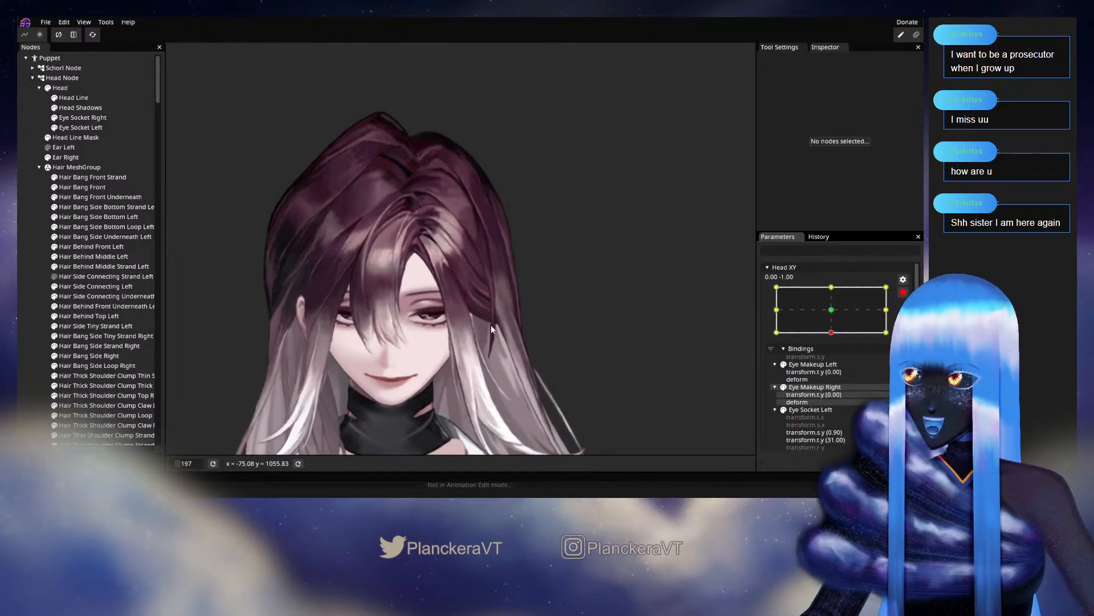
scroll(501, 313, up, 5)
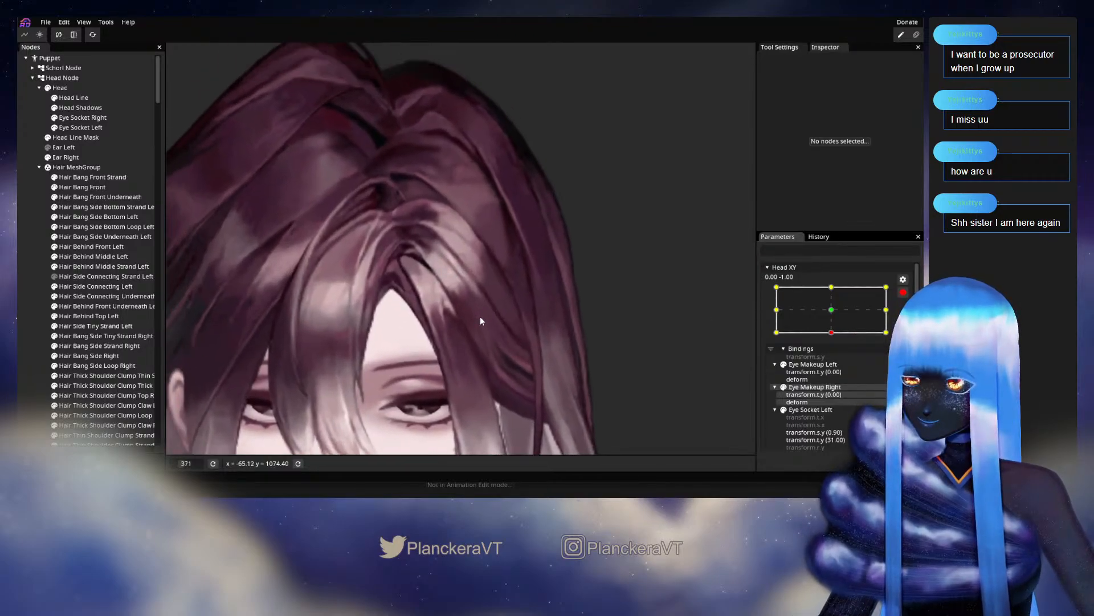
click(92, 287)
scroll(483, 309, up, 5)
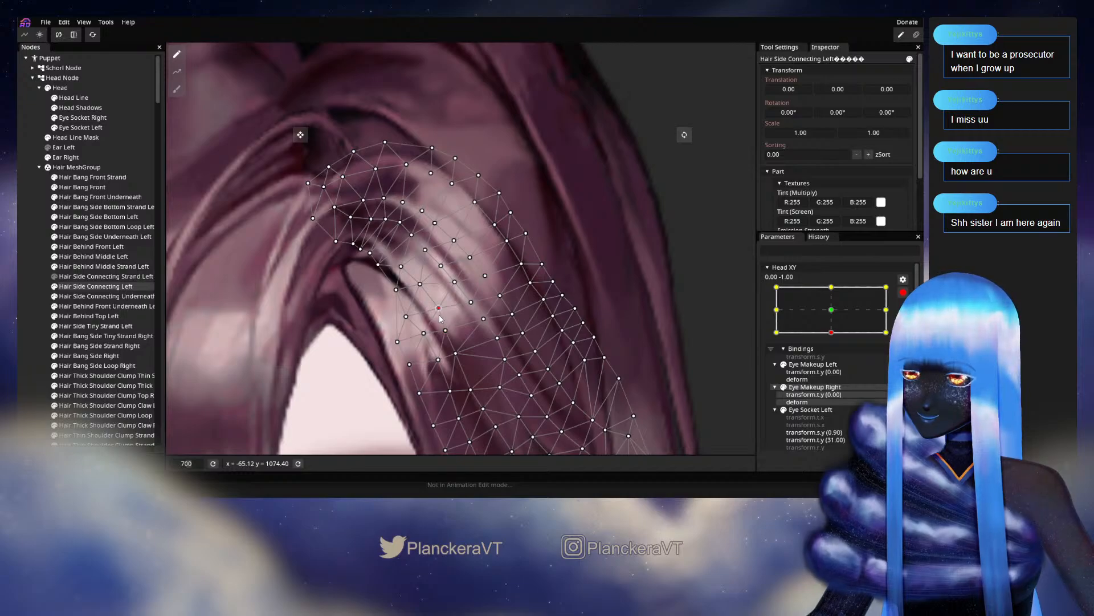
drag(464, 339, 457, 331)
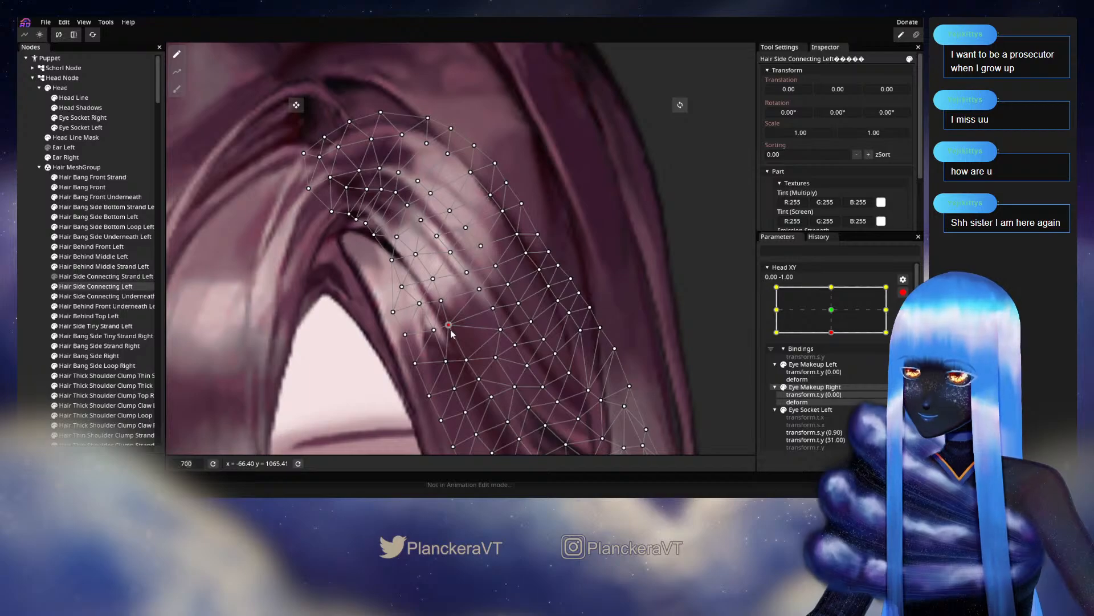
click(19, 307)
Leave keypoint editing and sweep Head XY from 0.00, -1.00 to 1.00, -1.00 to check the side hair
scroll(624, 340, down, 4)
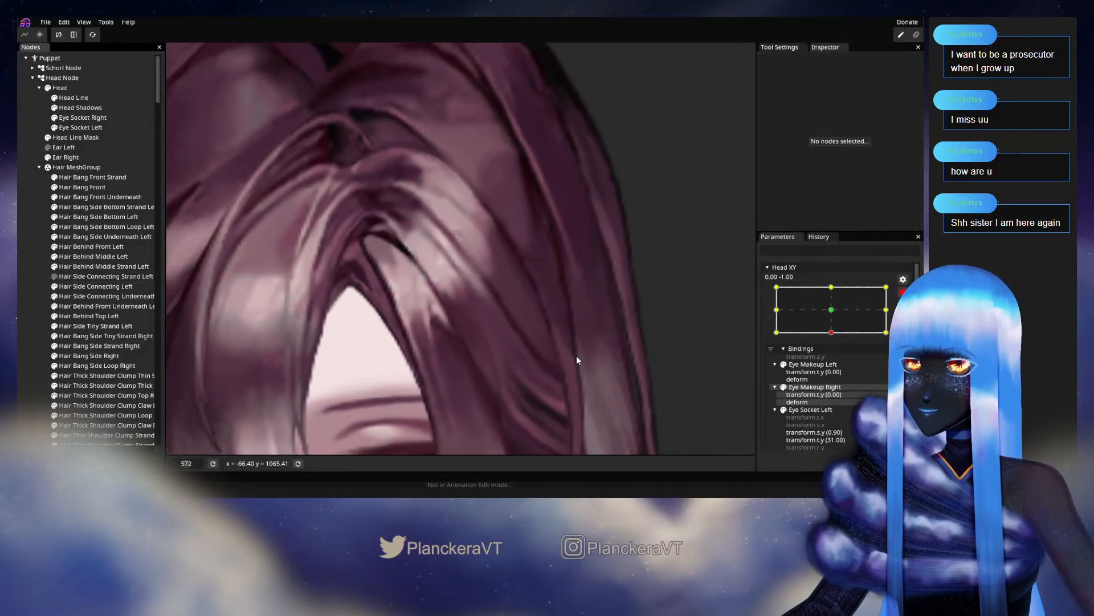
scroll(580, 352, down, 5)
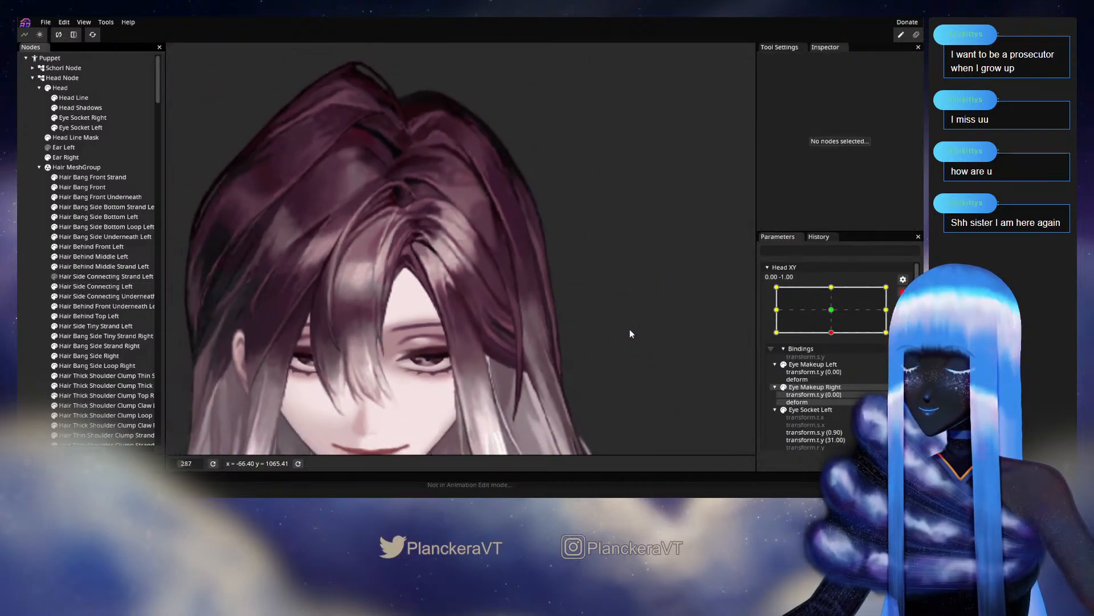
scroll(629, 335, down, 3)
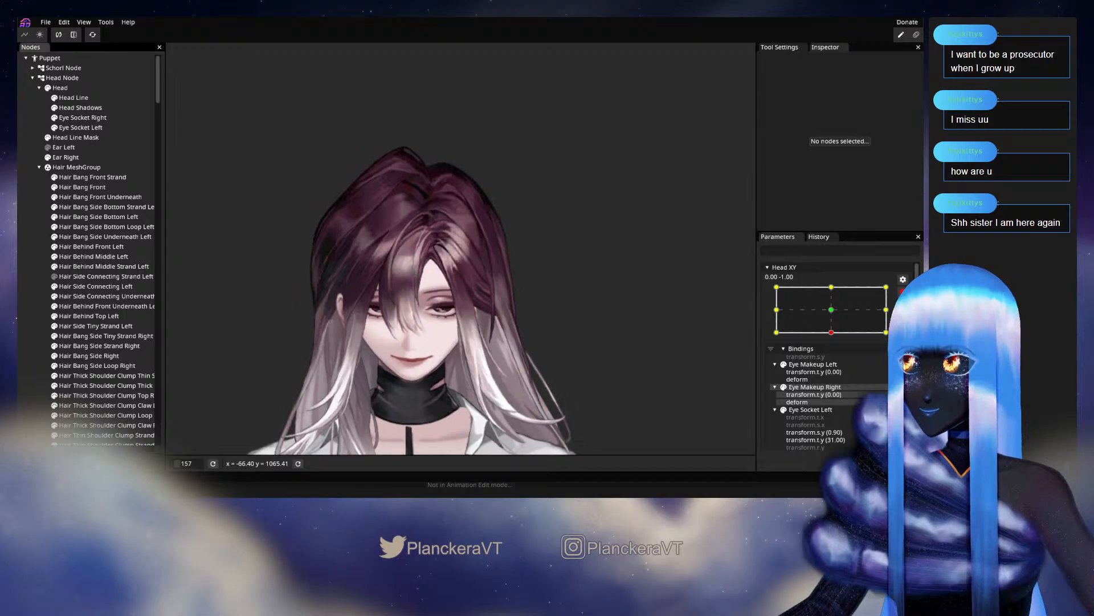
click(902, 292)
drag(835, 361, 895, 382)
Adjust the upper inner vertices of Hair Side Connecting Left at the Head XY 1.00, -1.00 keypoint and deselect the part
click(909, 320)
scroll(512, 263, up, 5)
scroll(512, 261, up, 10)
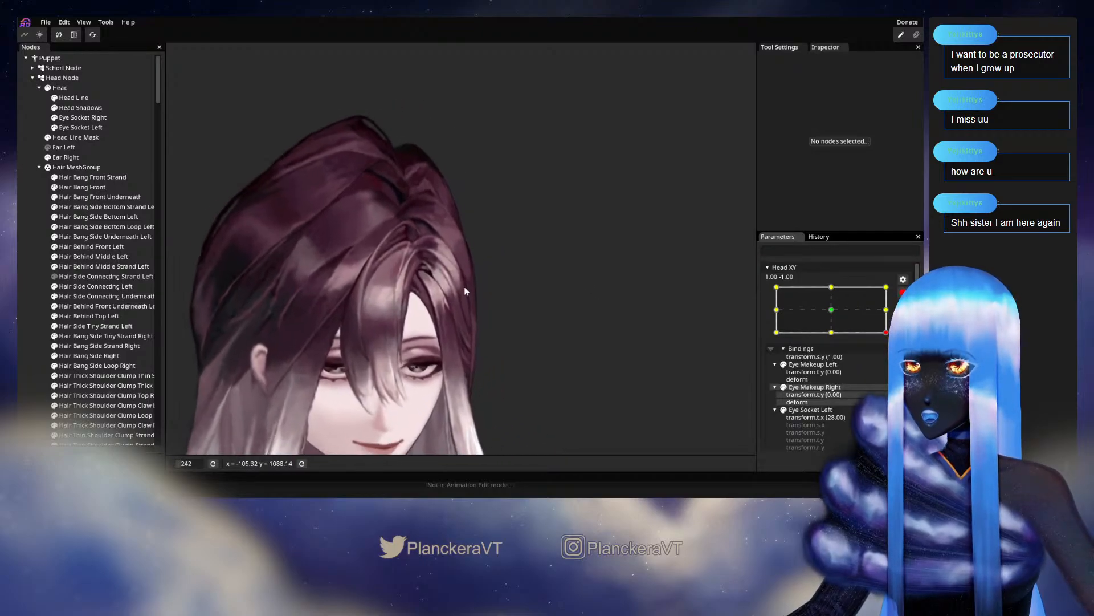
scroll(368, 309, up, 5)
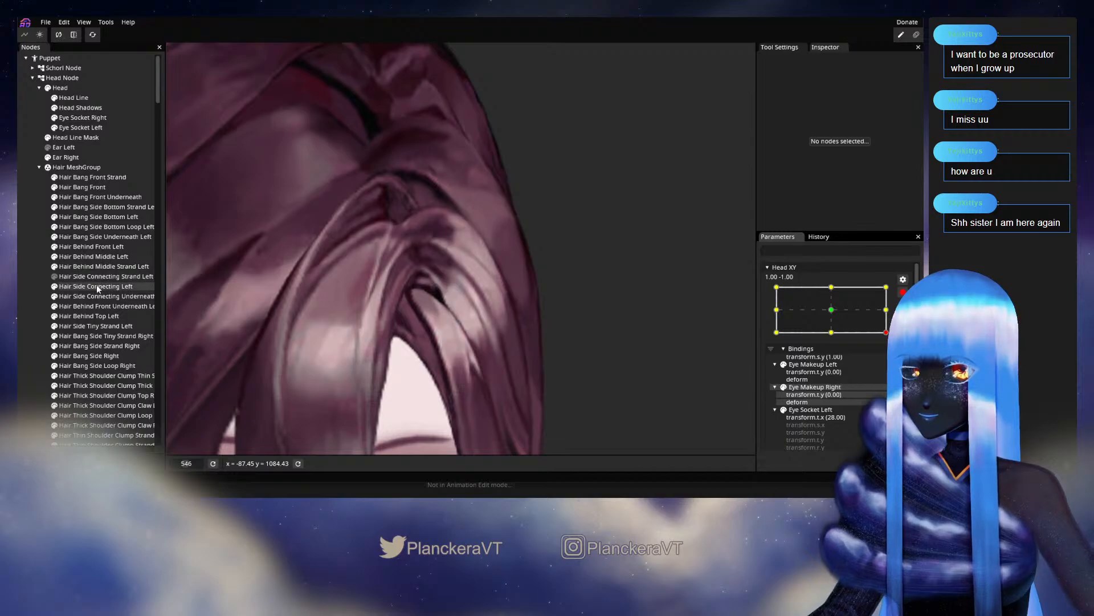
click(98, 286)
scroll(452, 312, up, 4)
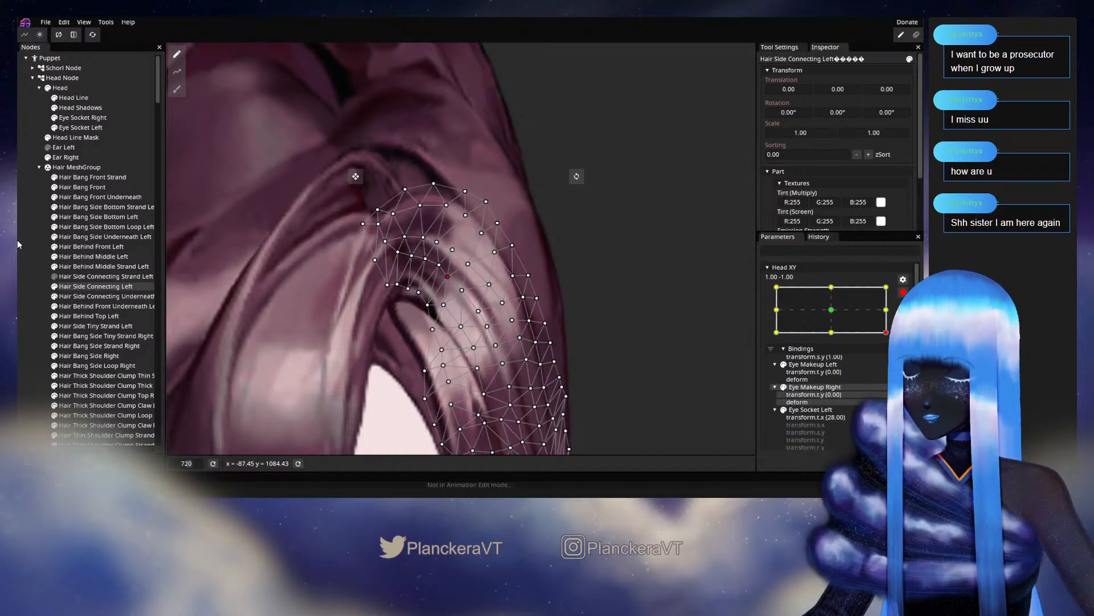
click(543, 349)
Leave keypoint editing and sweep Head XY from 1.00, -1.00 back to 0.00, -1.00 to check the hair transition
scroll(536, 359, down, 4)
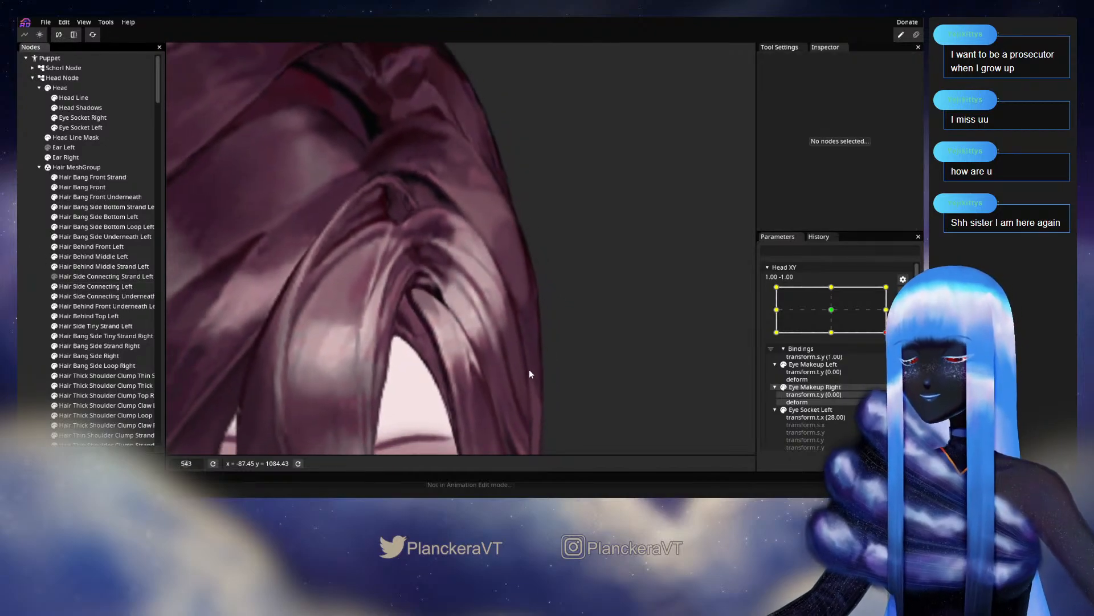
scroll(524, 369, down, 6)
scroll(524, 368, down, 4)
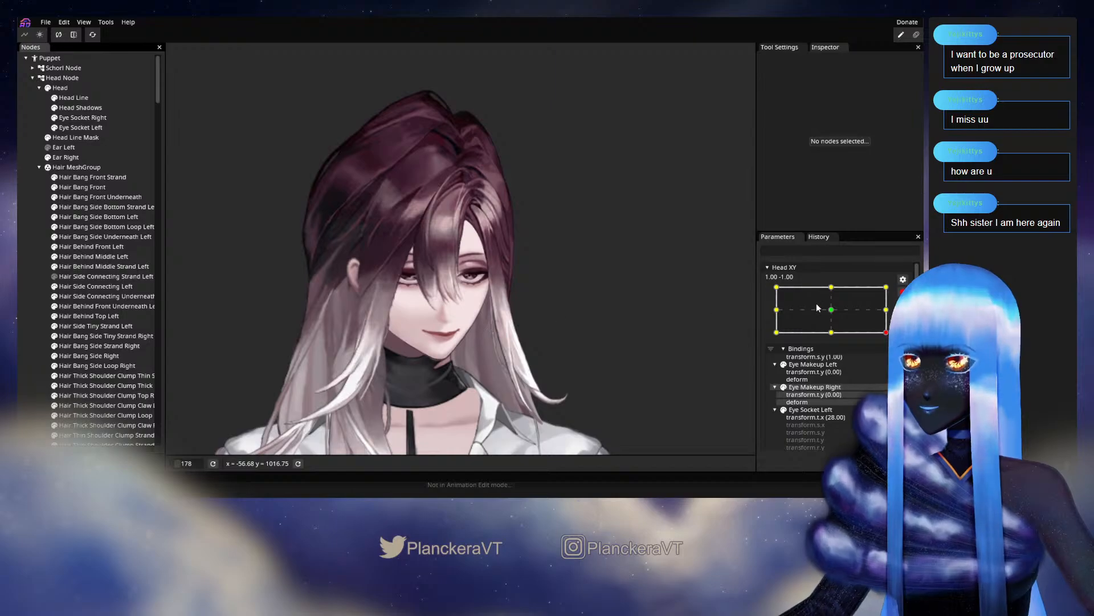
click(901, 292)
drag(893, 360, 835, 366)
Compare the hair shape at the Head XY 0.00, -1.00 keypoint with the neutral 0.00, 0.00 keypoint
click(908, 320)
scroll(511, 231, up, 5)
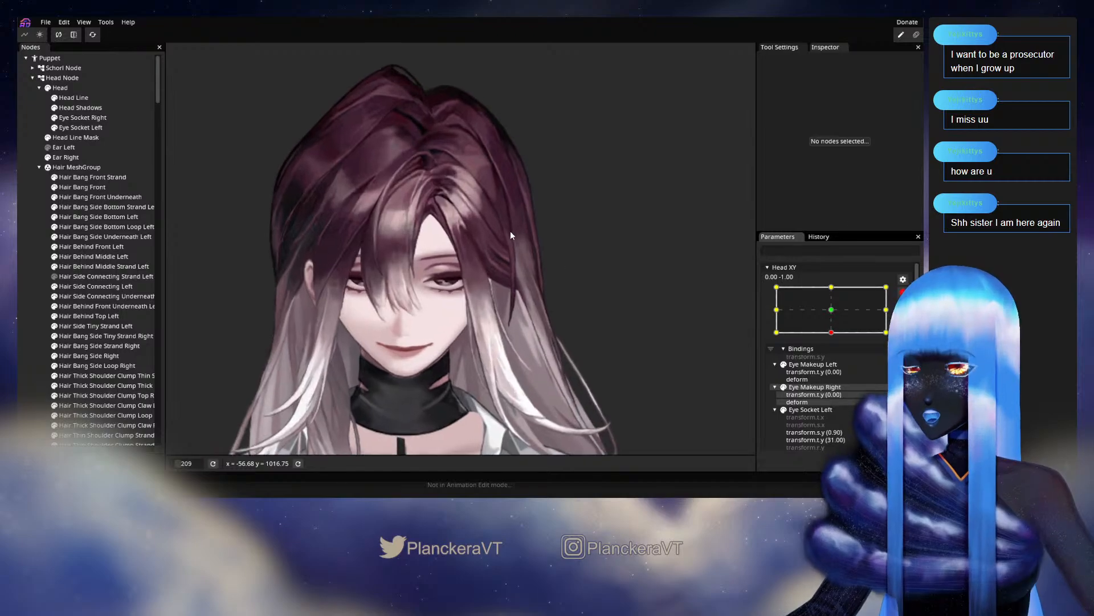
click(815, 312)
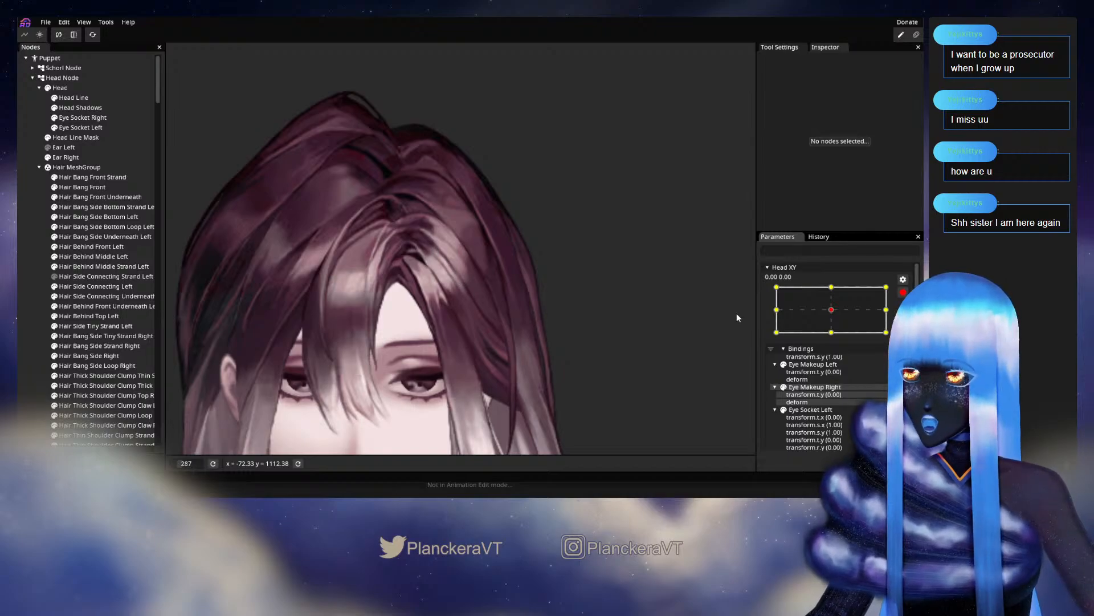
click(832, 333)
drag(412, 350, 424, 319)
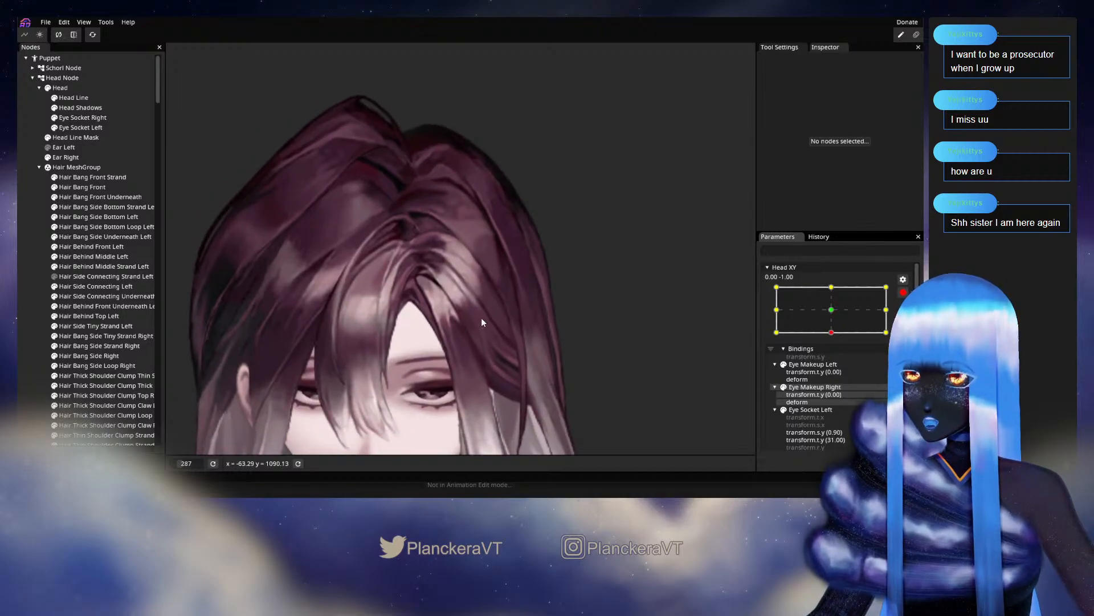
Leave keypoint editing and sweep Head XY between 0.00, -1.00 and 0.00, 0.00 to check the hair's vertical movement
scroll(481, 317, down, 5)
scroll(669, 330, down, 3)
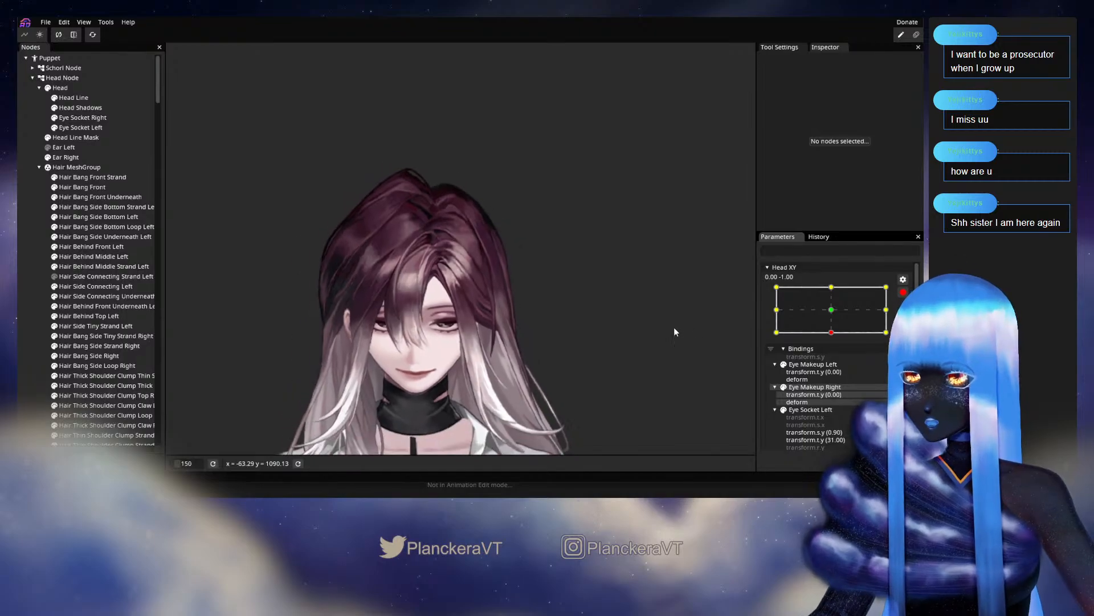
click(903, 292)
mouse_move(834, 363)
mouse_down()
mouse_move(831, 338)
mouse_move(843, 366)
mouse_move(838, 356)
mouse_up()
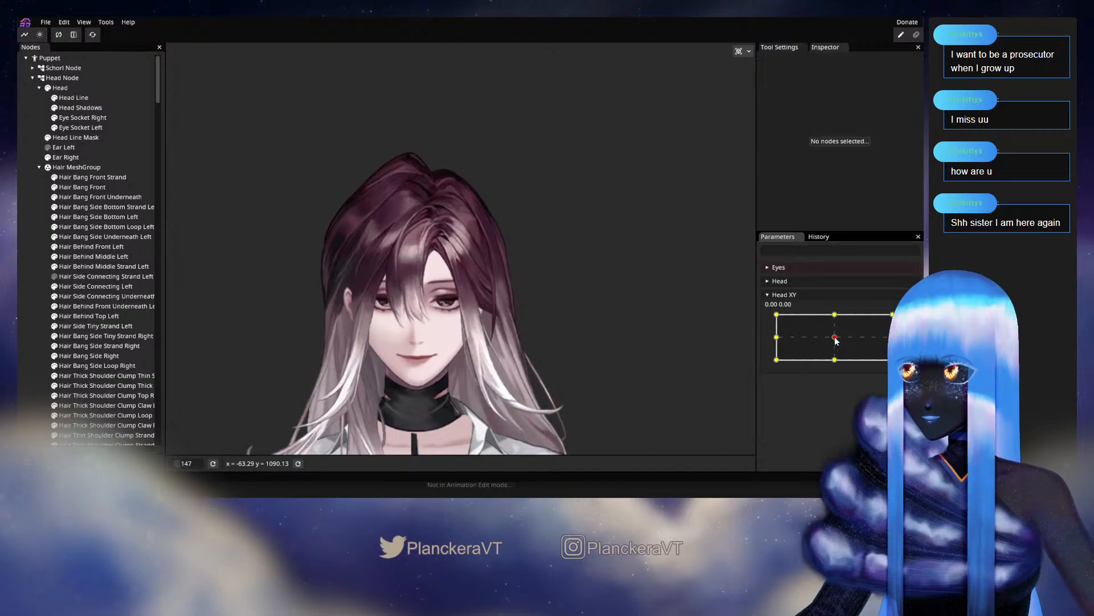
drag(839, 346, 834, 359)
At the Head XY 0.00, -1.00 keypoint, adjust the inner middle vertices of Hair Side Connecting Left and deselect the part
click(909, 320)
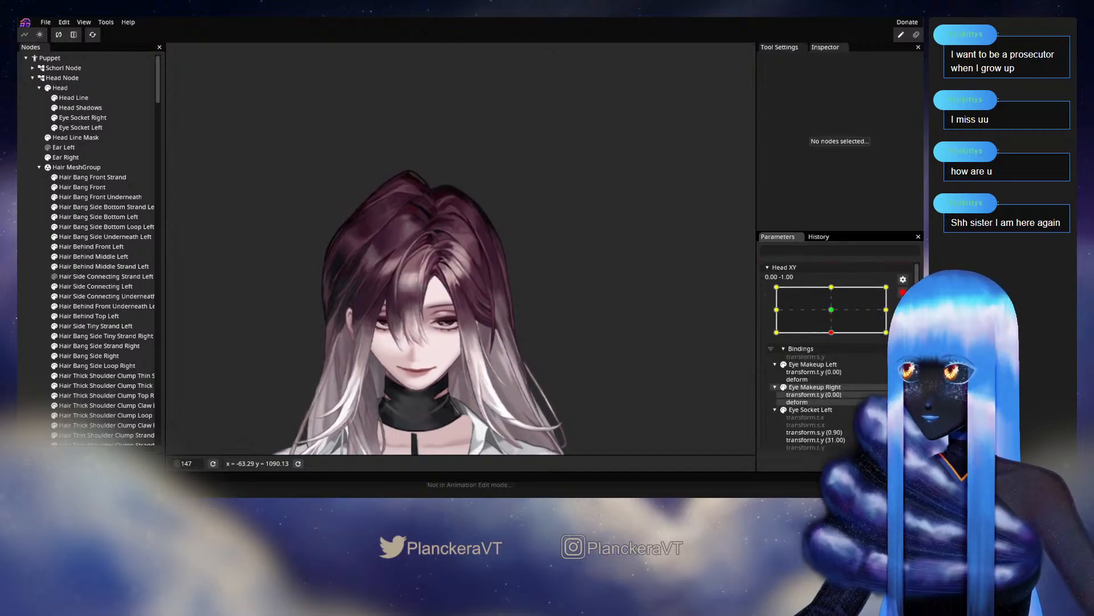
scroll(519, 355, up, 6)
scroll(522, 351, up, 5)
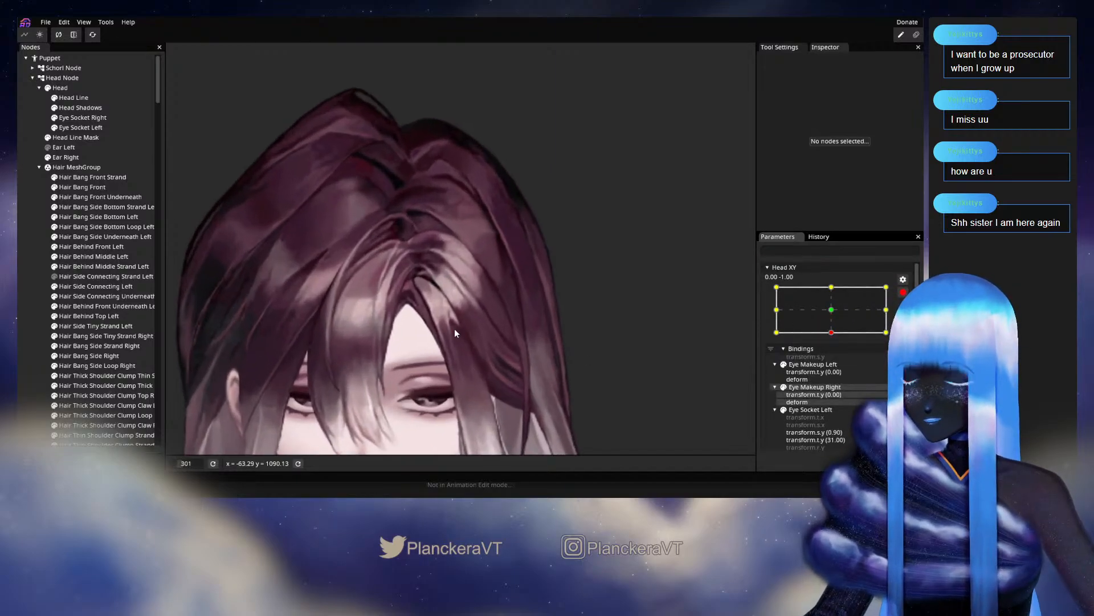
scroll(428, 310, up, 2)
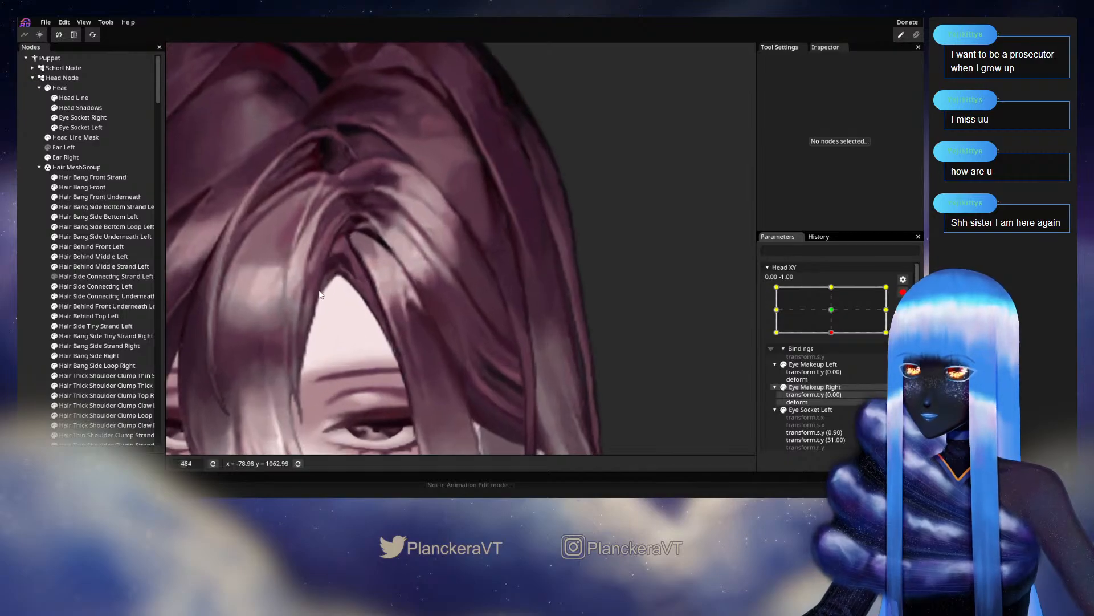
click(91, 286)
scroll(413, 311, up, 3)
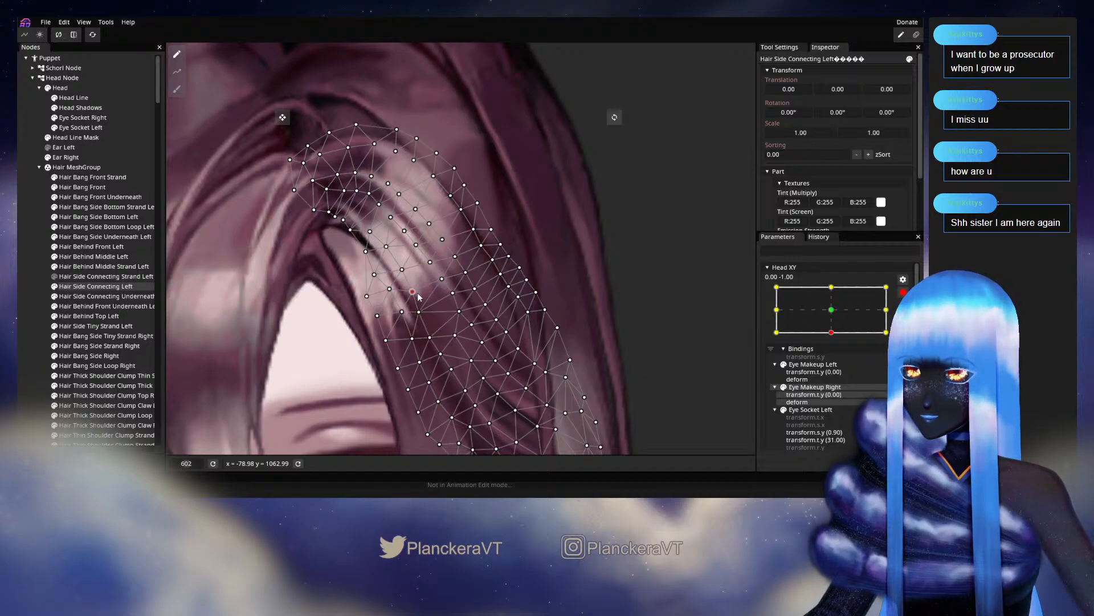
click(36, 295)
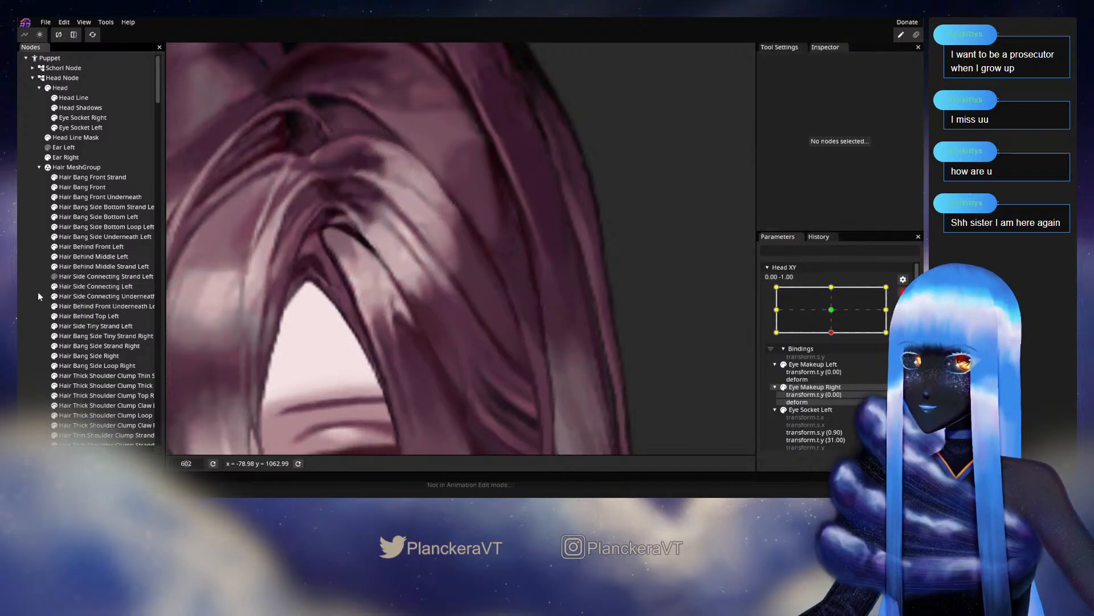
Leave keypoint editing and move Head XY from 0.00, -1.00 to 1.00, -1.00 to check the adjusted side hair
scroll(536, 334, down, 3)
scroll(539, 344, down, 4)
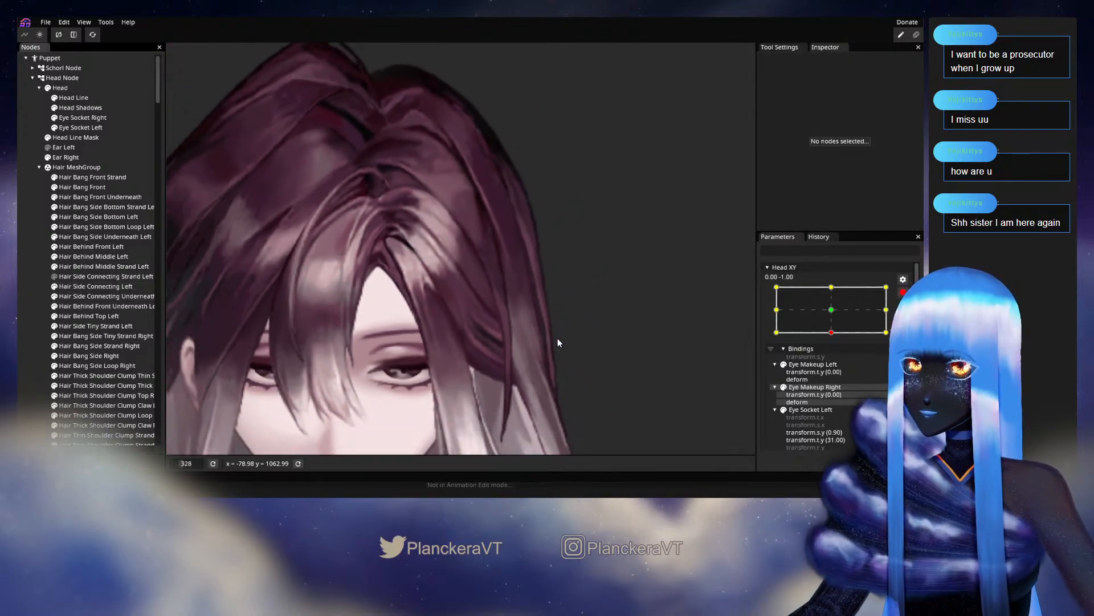
scroll(568, 330, down, 2)
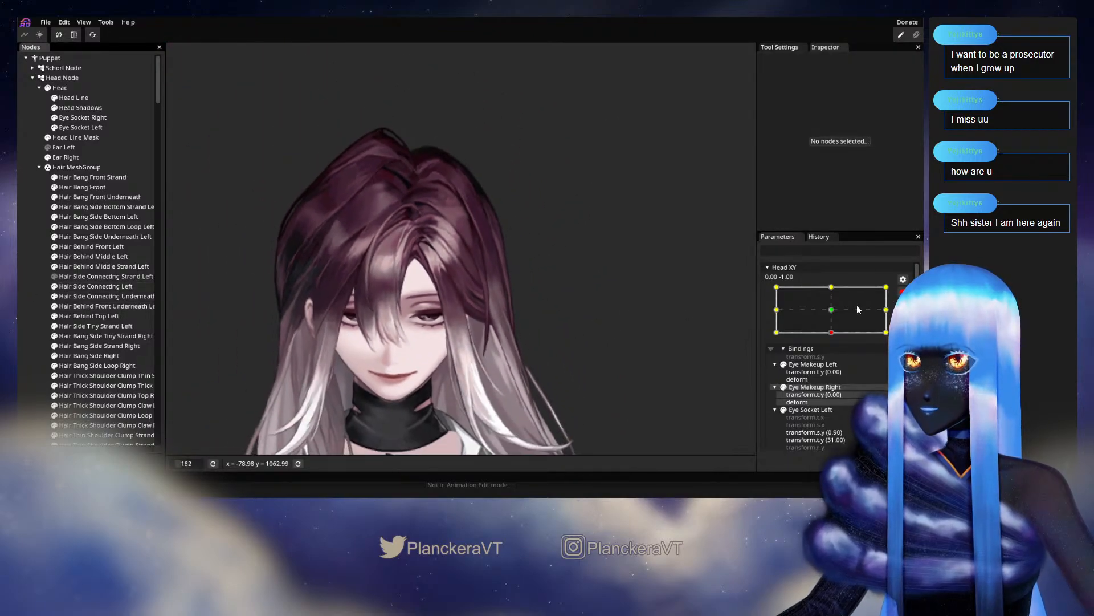
click(902, 292)
drag(836, 363, 895, 369)
At the Head XY 1.00, -1.00 keypoint, adjust the central vertices of Hair Side Connecting Left beside the highlight and deselect the part
scroll(546, 320, up, 8)
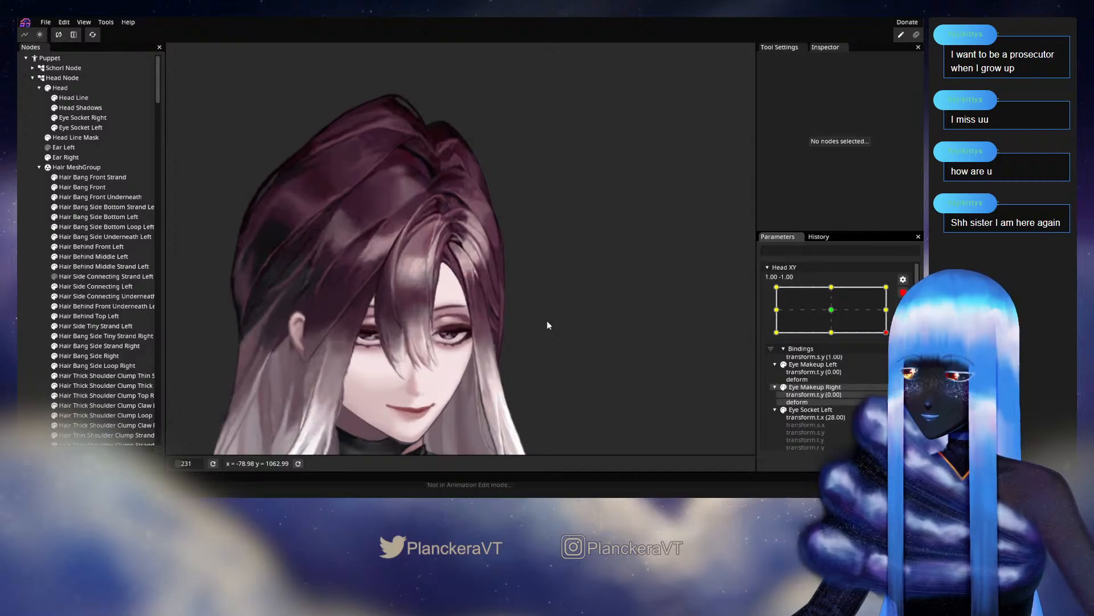
scroll(473, 314, up, 9)
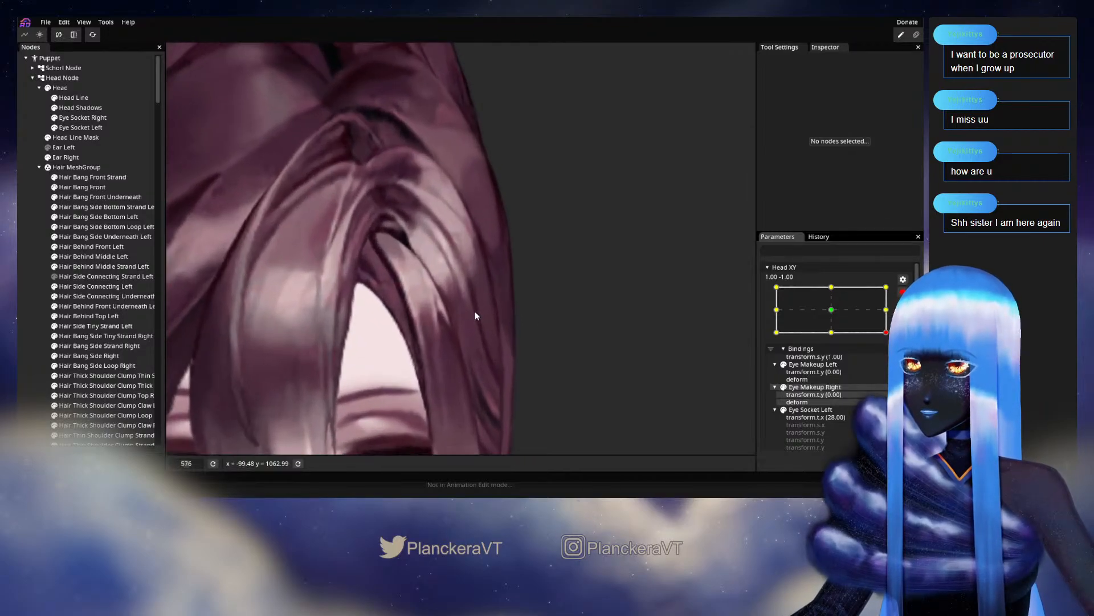
click(98, 286)
scroll(463, 313, up, 2)
scroll(441, 302, up, 2)
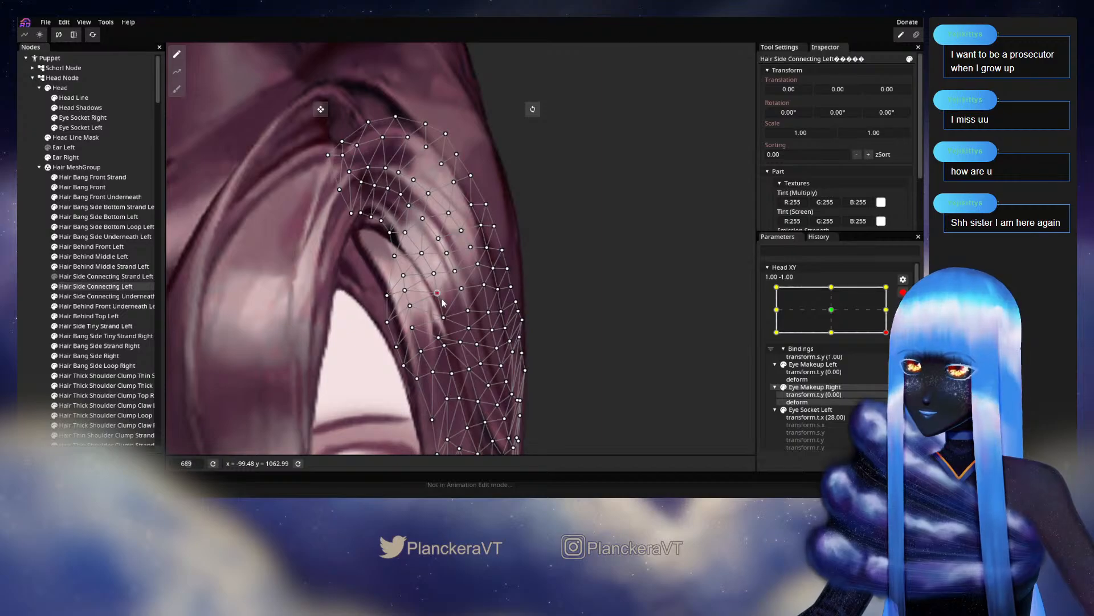
click(461, 289)
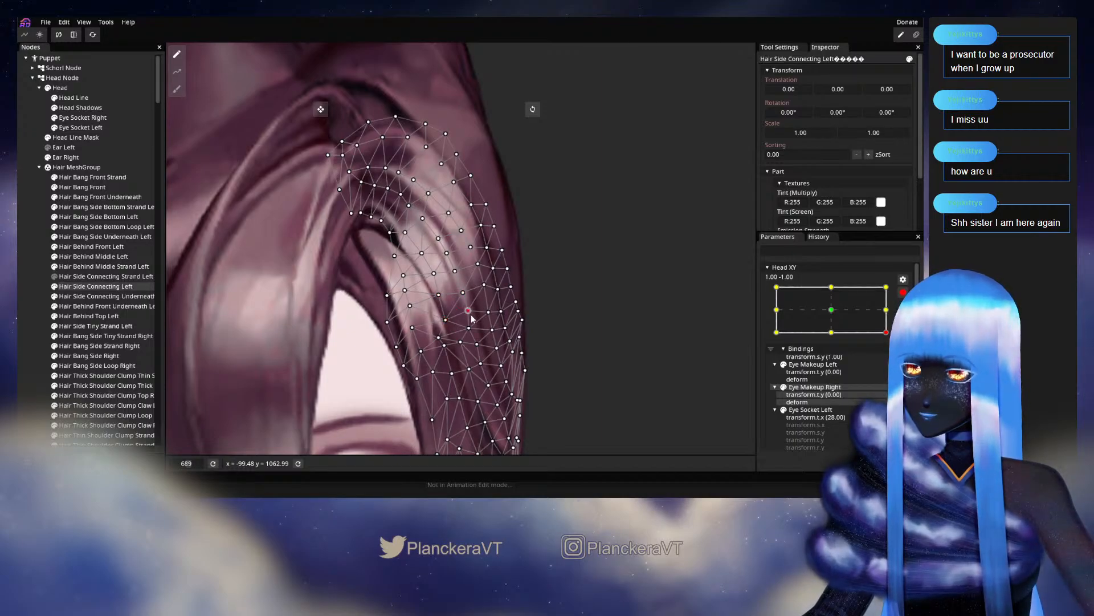
click(438, 296)
click(651, 341)
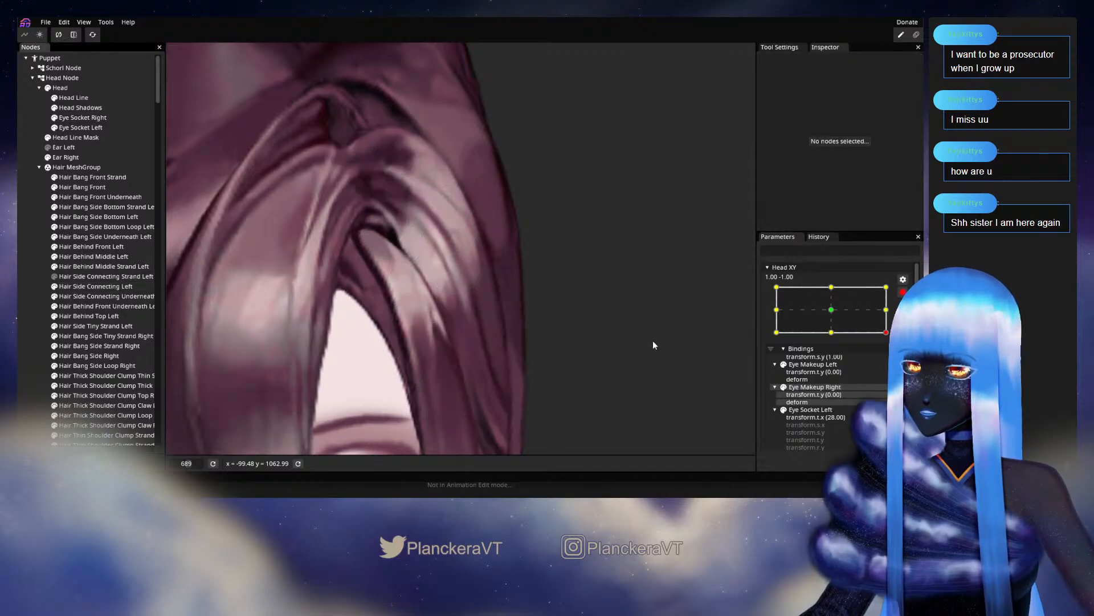
Leave keypoint editing and sweep Head XY horizontally and vertically, returning to 1.00, -1.00, to check the hair's motion
scroll(650, 346, down, 5)
scroll(665, 334, down, 4)
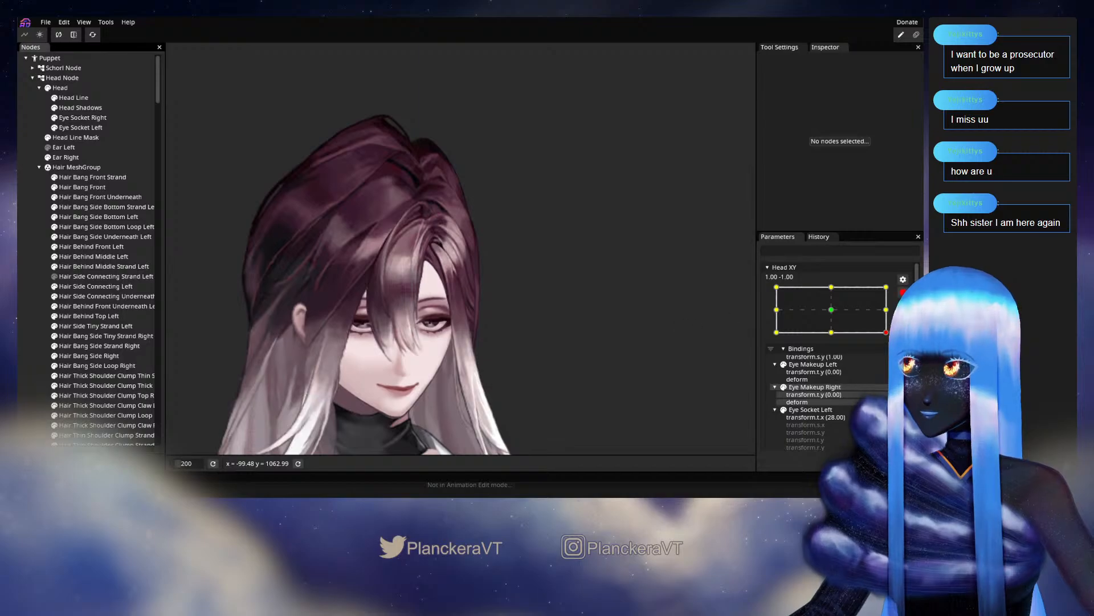
click(903, 292)
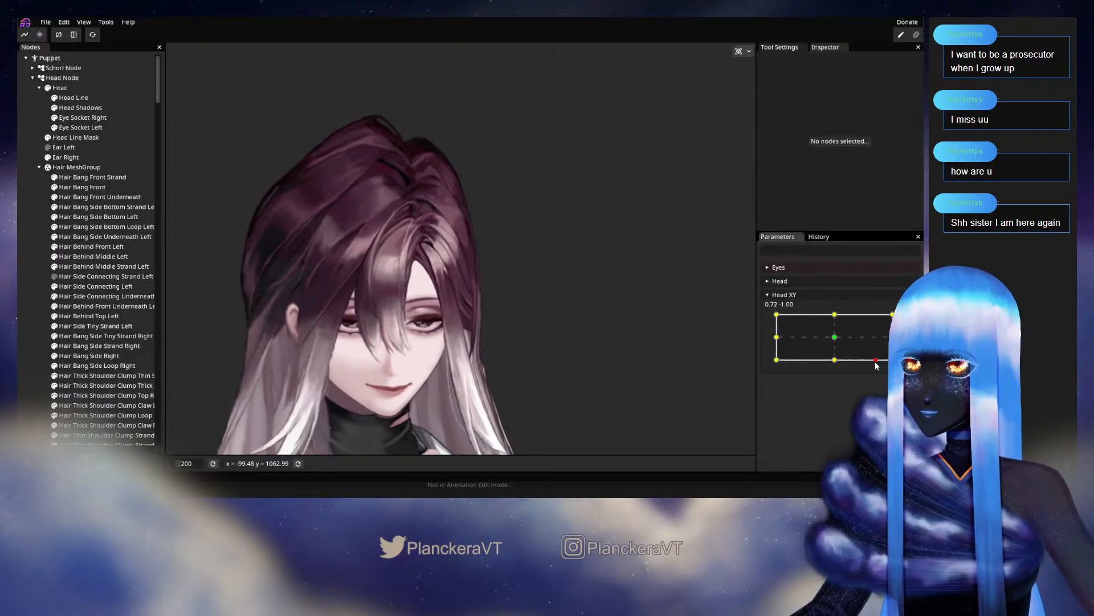
drag(834, 364, 894, 370)
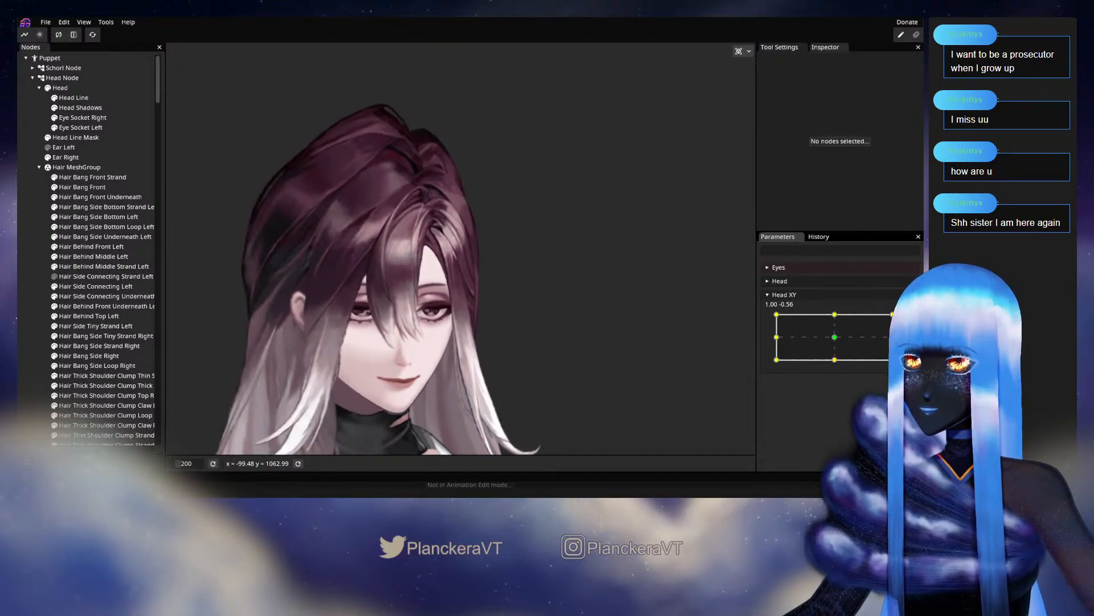
mouse_move(892, 369)
mouse_down()
mouse_move(836, 368)
mouse_move(895, 368)
mouse_up()
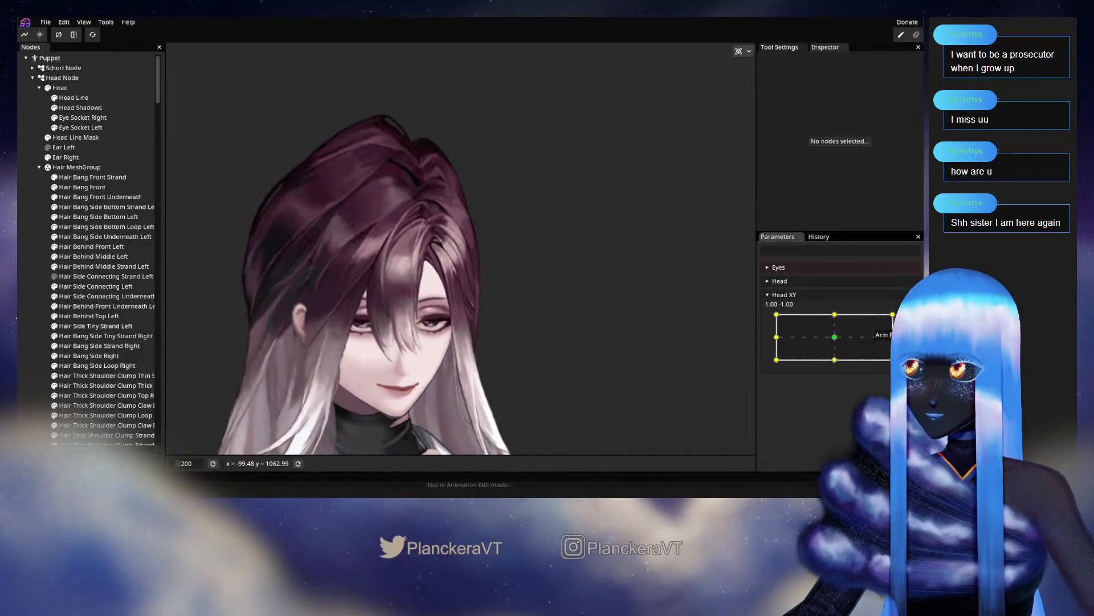
Reopen the Head XY 1.00, -1.00 keypoint for editing and adjust the upper outer vertices of Hair Side Connecting Left
click(910, 320)
scroll(588, 272, up, 1)
scroll(513, 245, up, 3)
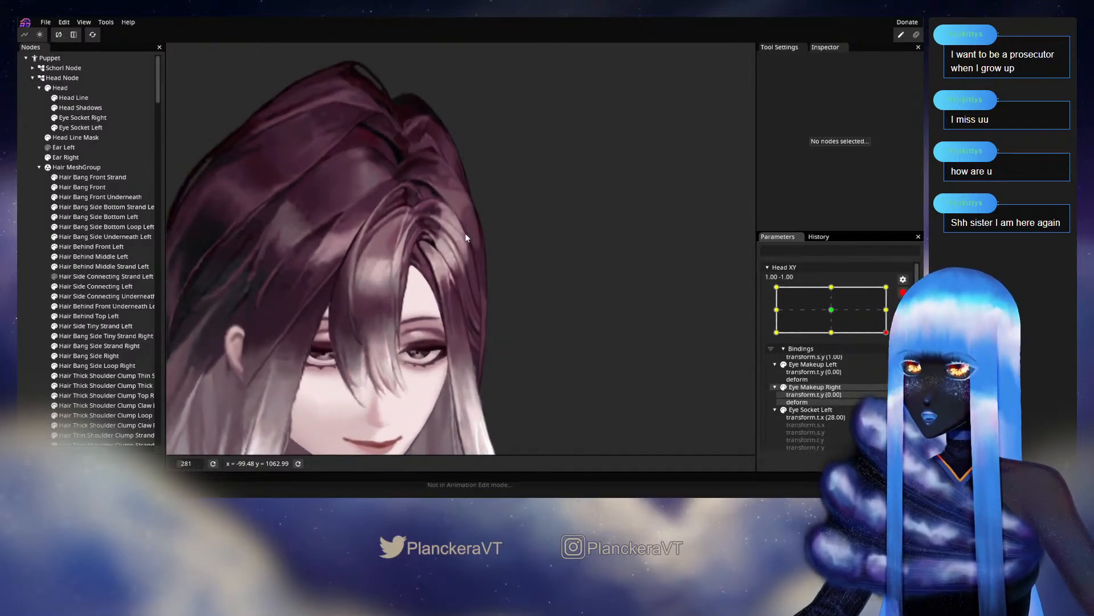
scroll(465, 246, up, 6)
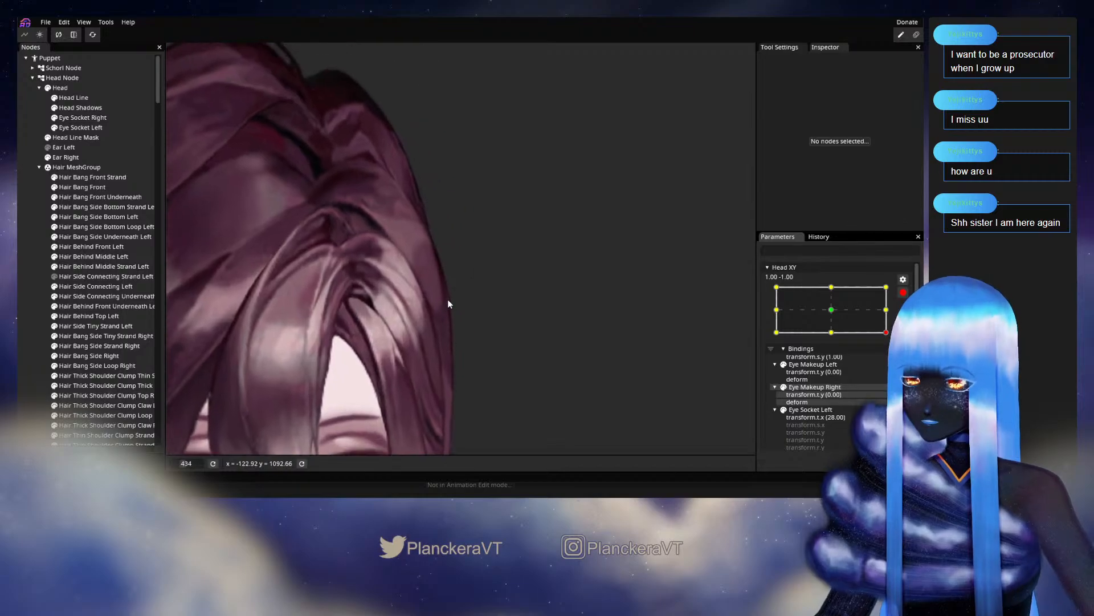
scroll(448, 294, up, 1)
click(98, 286)
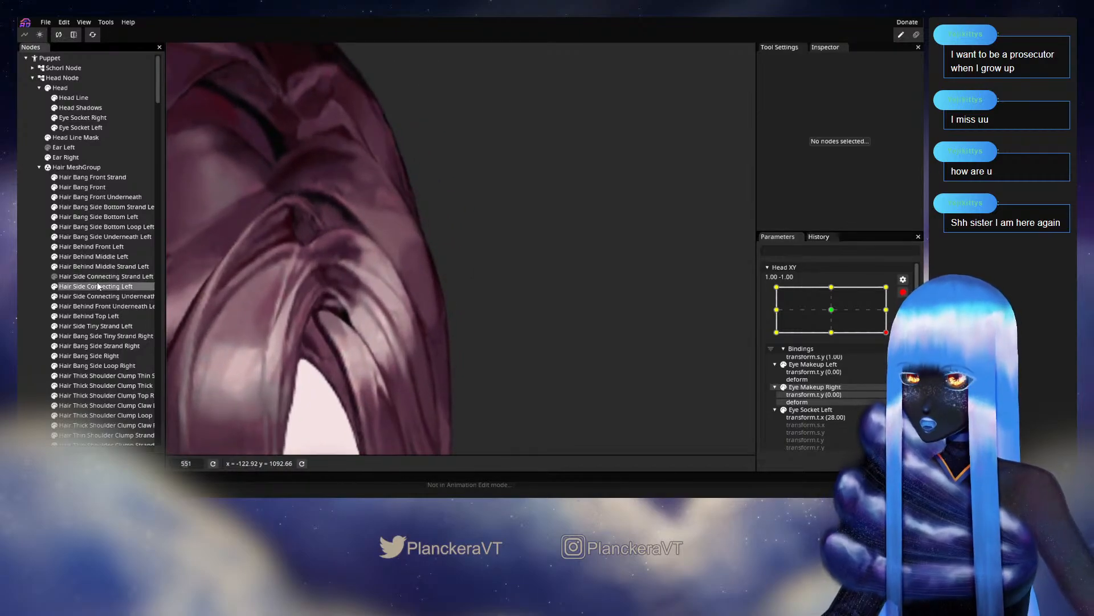
scroll(476, 325, up, 1)
scroll(477, 329, up, 3)
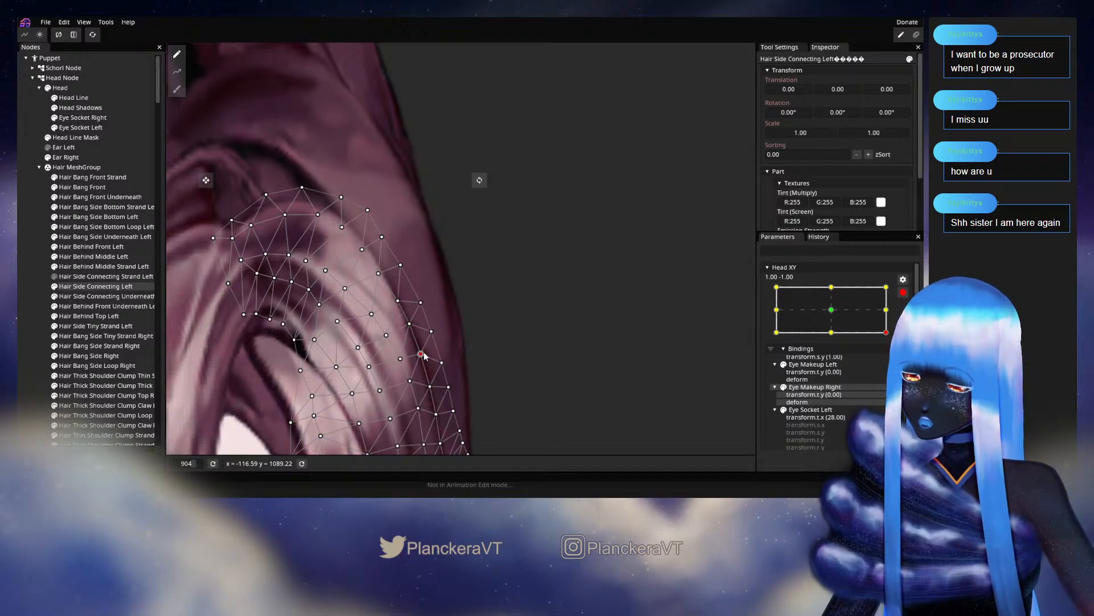
click(21, 282)
Leave keypoint editing and move Head XY toward 1.00, -1.00 to check the reshaped outer strands
scroll(545, 349, down, 6)
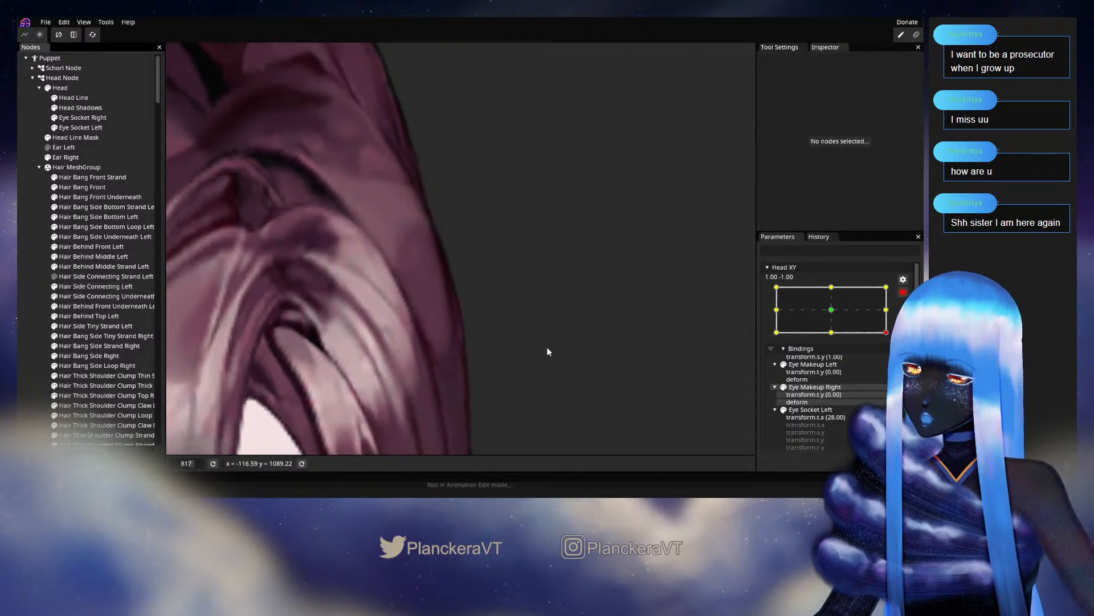
scroll(599, 341, down, 5)
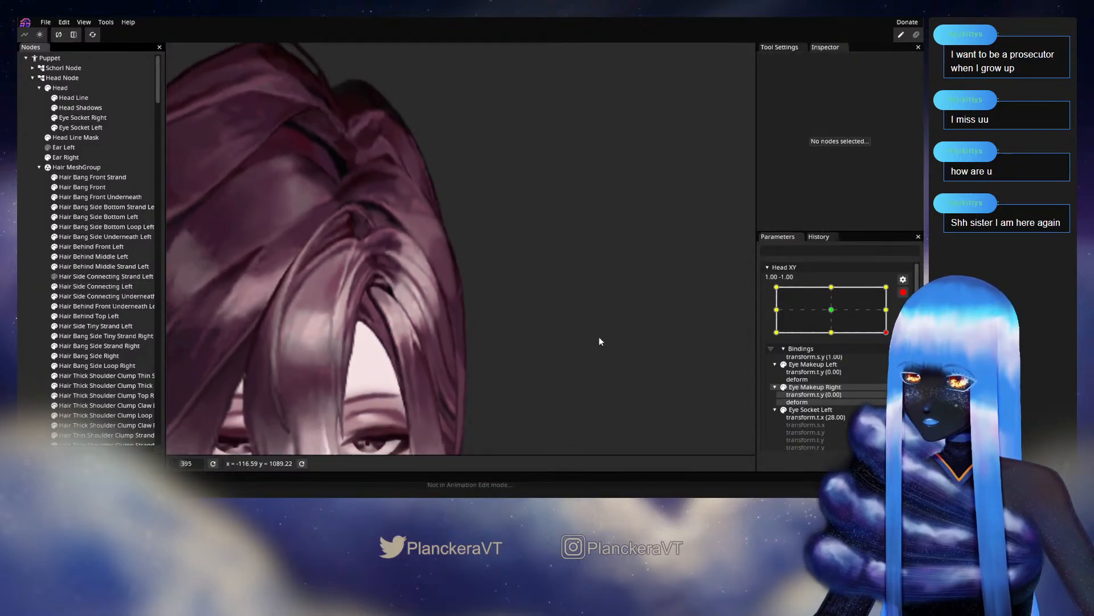
drag(600, 337, 619, 304)
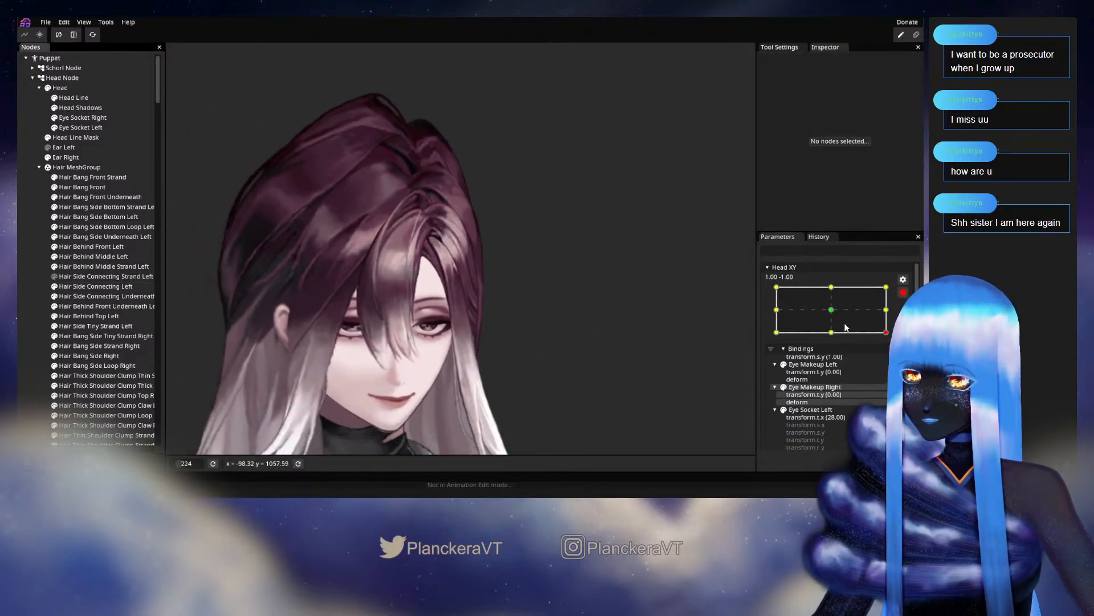
click(903, 292)
mouse_move(881, 365)
mouse_down()
mouse_move(835, 363)
mouse_move(887, 340)
mouse_move(894, 361)
mouse_move(836, 365)
mouse_move(909, 371)
mouse_move(833, 364)
mouse_move(898, 365)
mouse_up()
At the Head XY 1.00, -1.00 keypoint, refine the middle and outer vertices of Hair Side Connecting Left and deselect the part
click(910, 319)
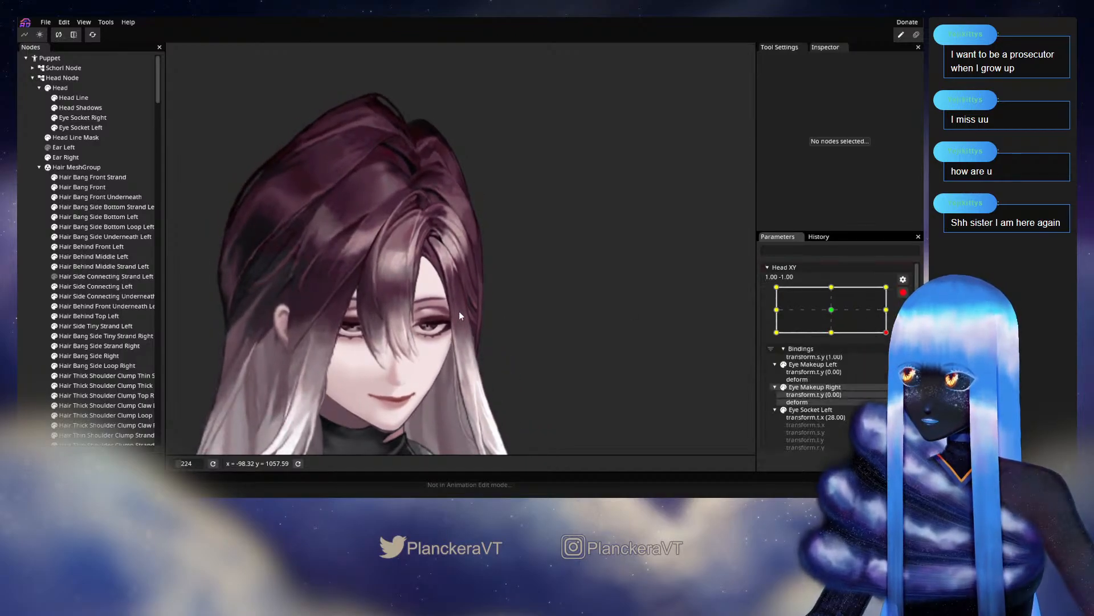
scroll(465, 313, up, 5)
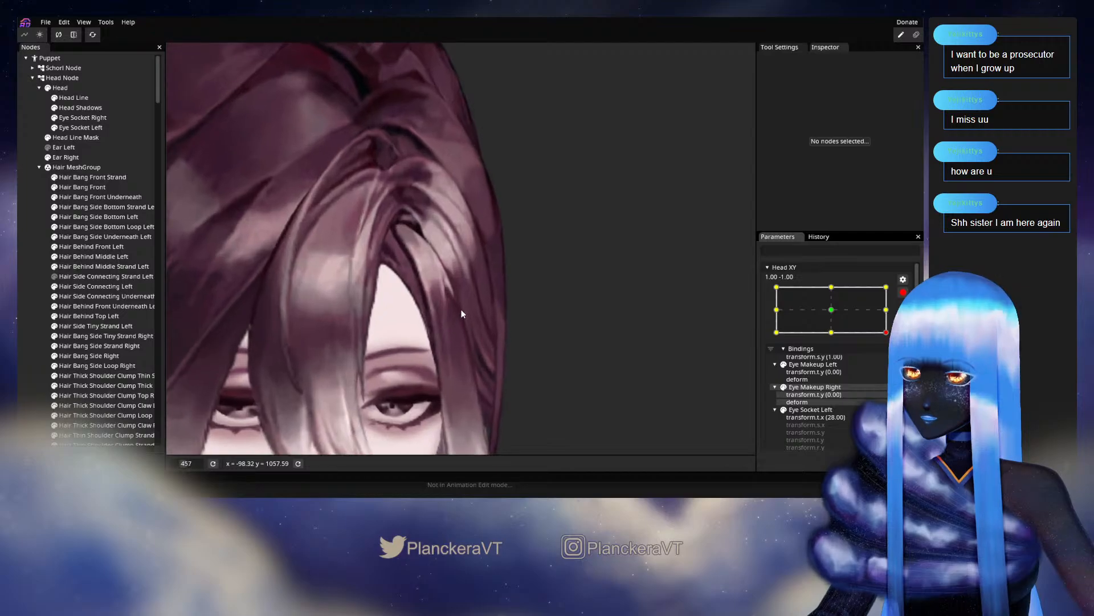
scroll(461, 313, up, 3)
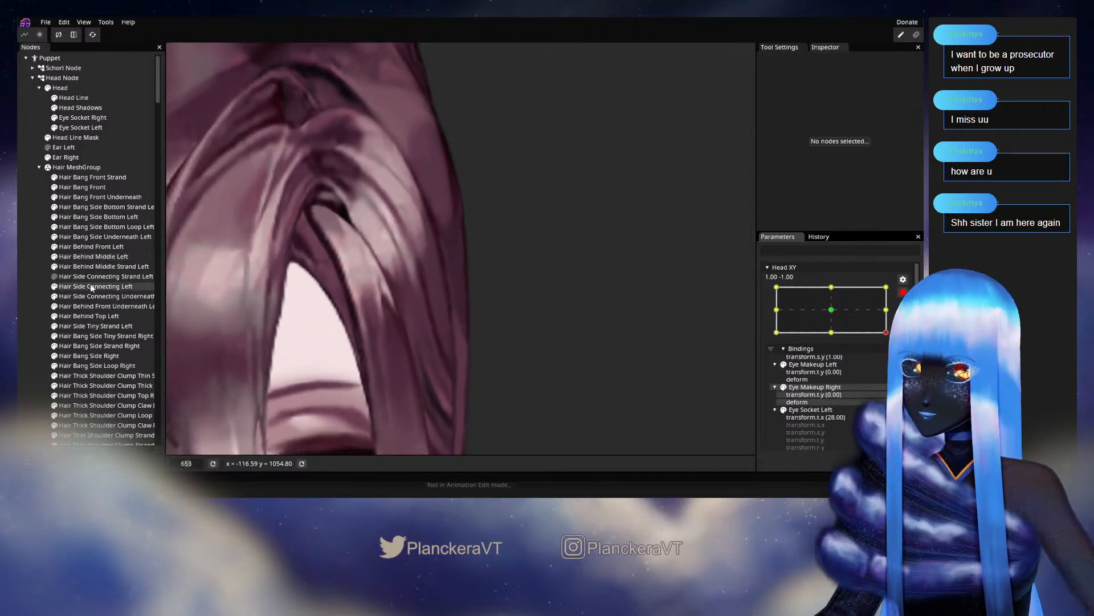
click(92, 287)
scroll(397, 301, up, 4)
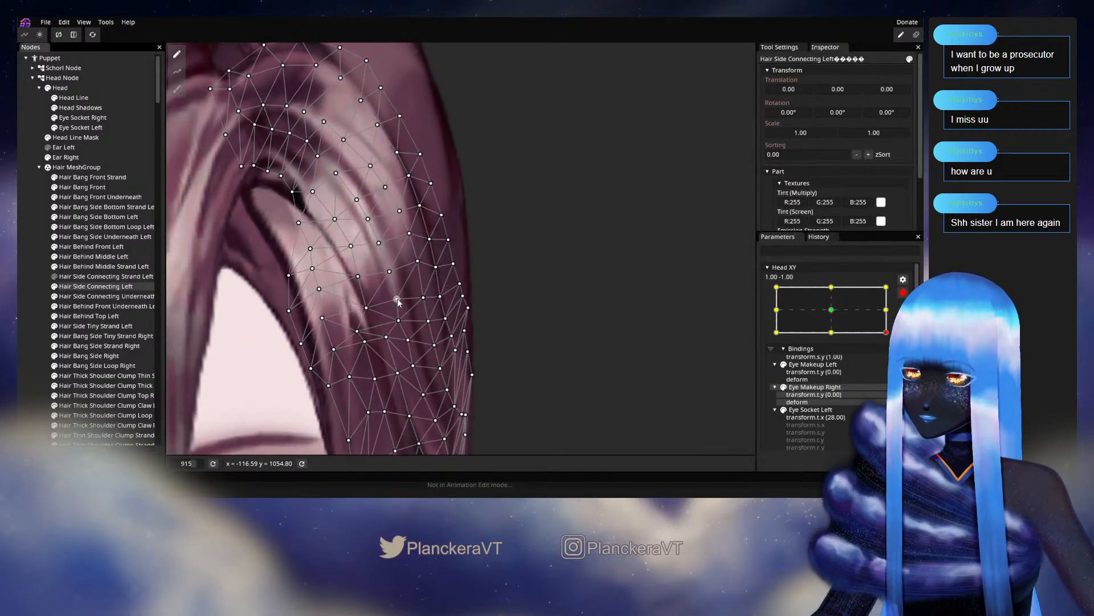
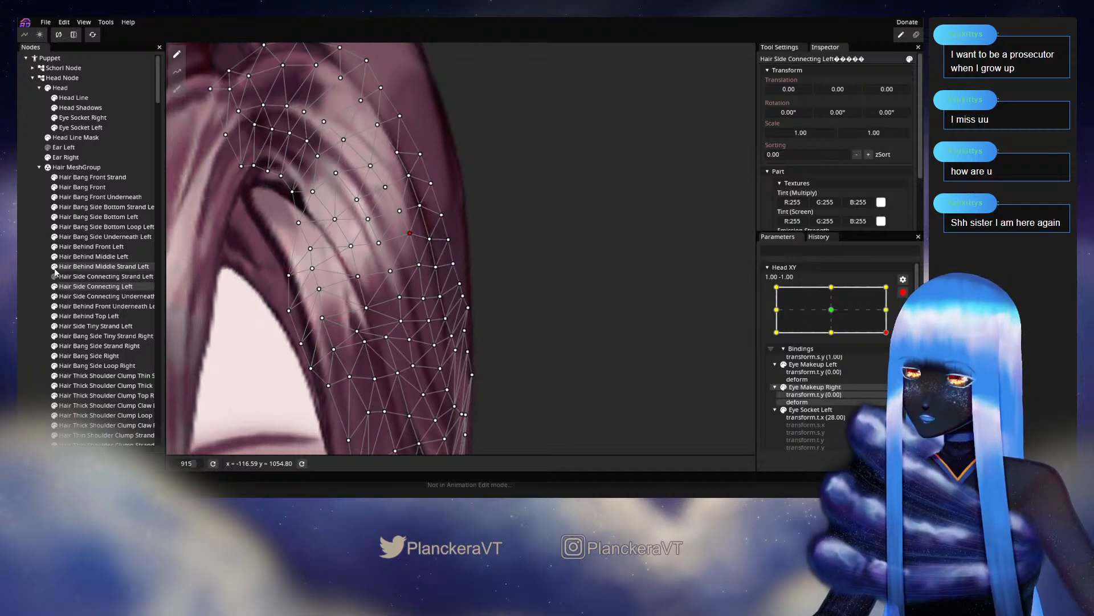
click(30, 290)
Leave keypoint editing and move Head XY around the 1.00, -1.00 corner to recheck the side hair
scroll(591, 342, down, 5)
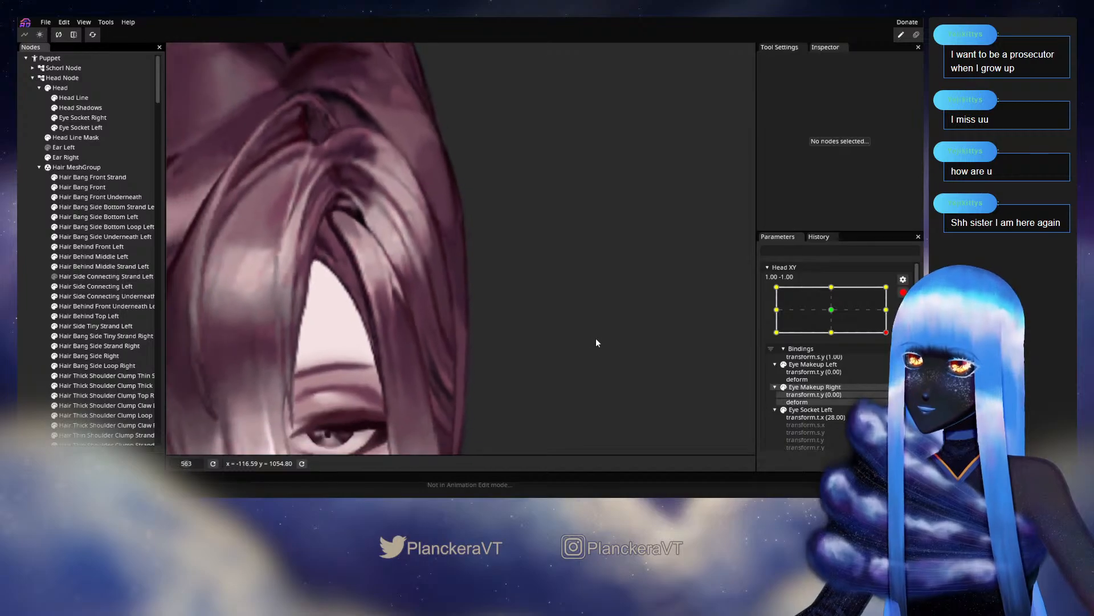
scroll(596, 341, down, 5)
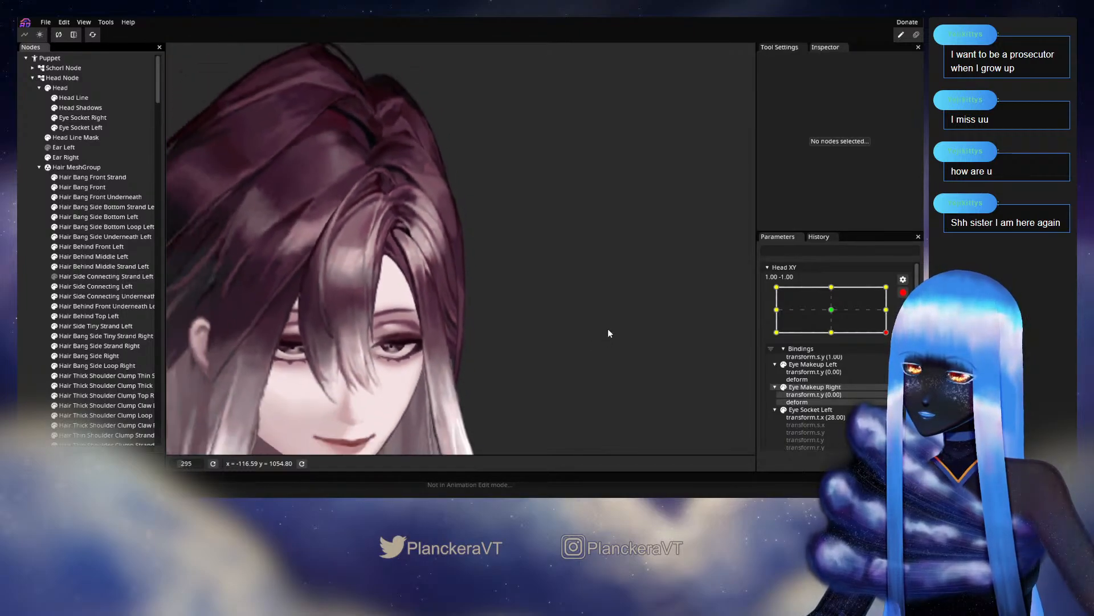
scroll(608, 330, down, 3)
scroll(840, 308, up, 2)
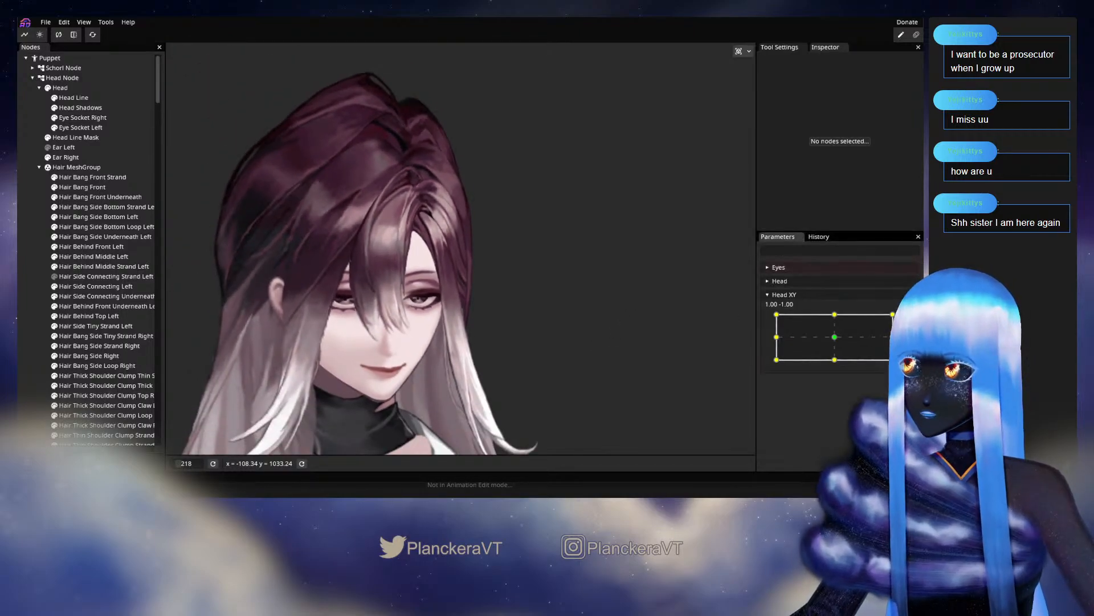
mouse_move(891, 360)
mouse_down()
mouse_move(837, 363)
mouse_move(893, 361)
mouse_move(893, 338)
mouse_move(892, 358)
mouse_move(892, 343)
mouse_move(869, 365)
mouse_move(892, 363)
mouse_up()
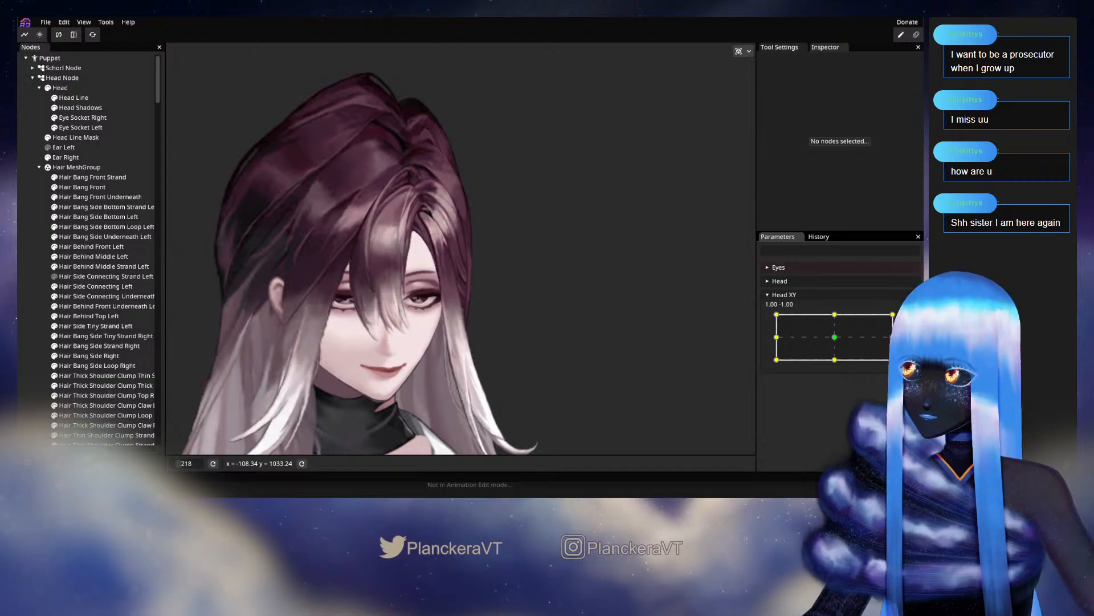
Reopen the Head XY 1.00, -1.00 keypoint for editing and adjust the middle vertices of Hair Side Connecting Left
click(909, 320)
scroll(512, 313, up, 5)
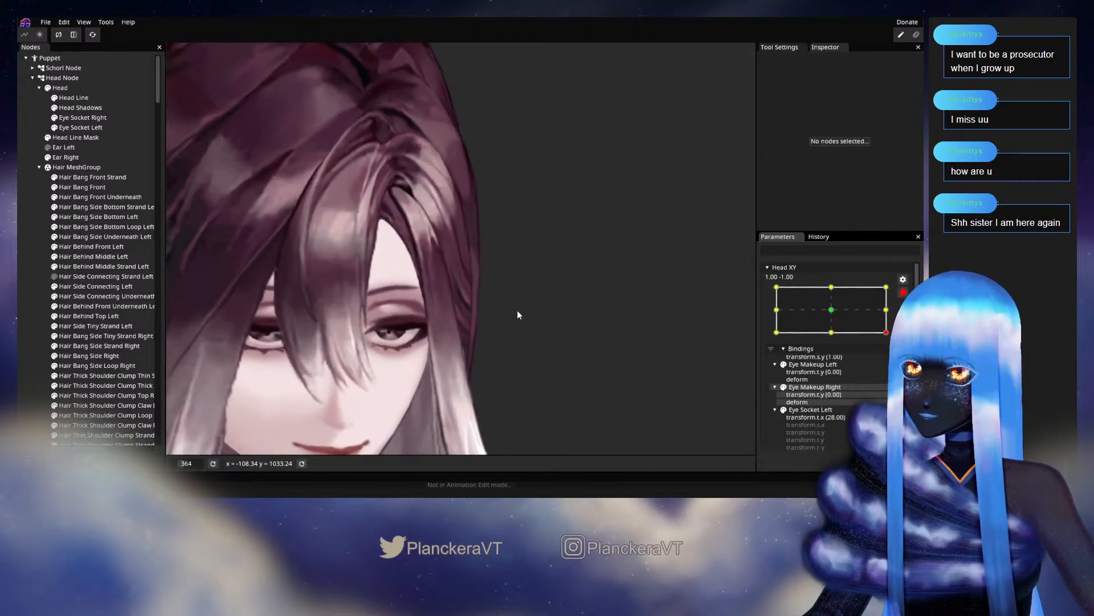
scroll(516, 314, up, 5)
click(101, 286)
scroll(455, 319, up, 3)
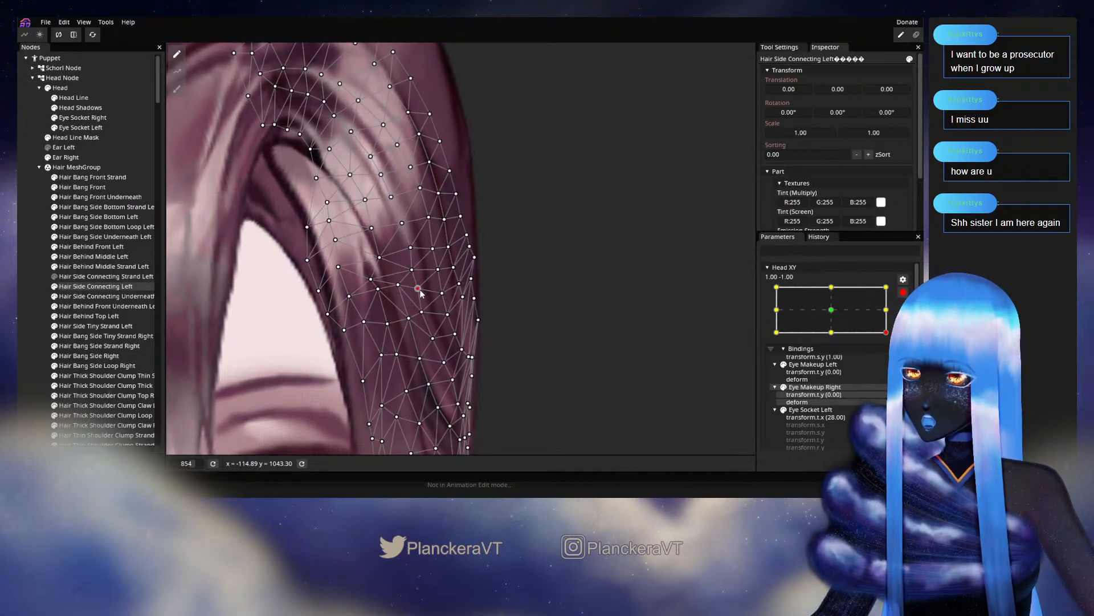
click(563, 365)
scroll(572, 362, down, 3)
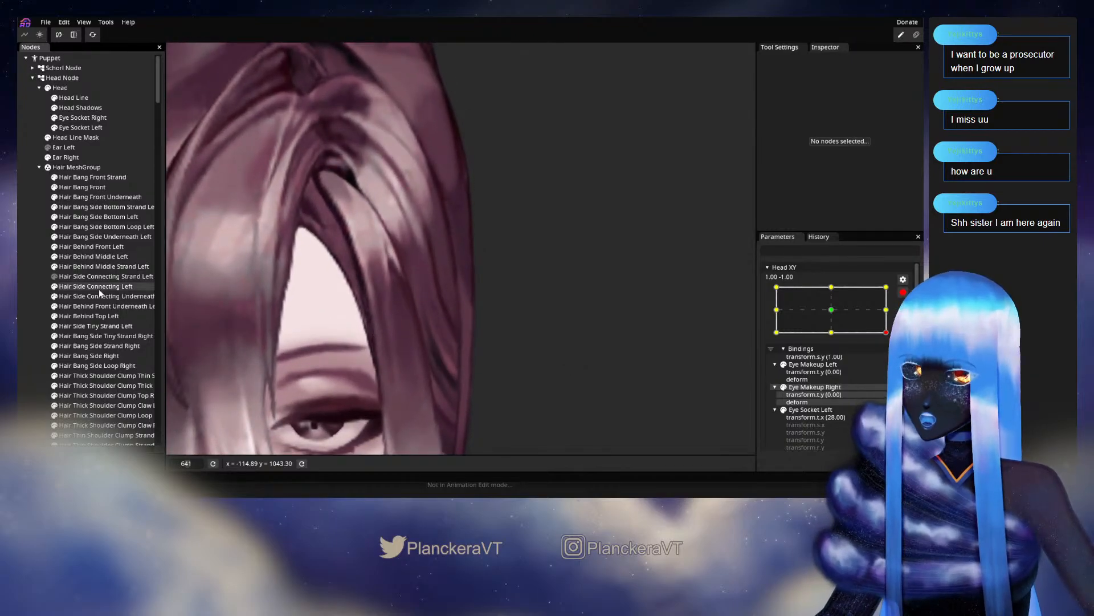
Reselect Hair Side Connecting Left, refine its lower middle vertices beside the outer strands, and deselect the part
click(100, 286)
scroll(446, 339, up, 2)
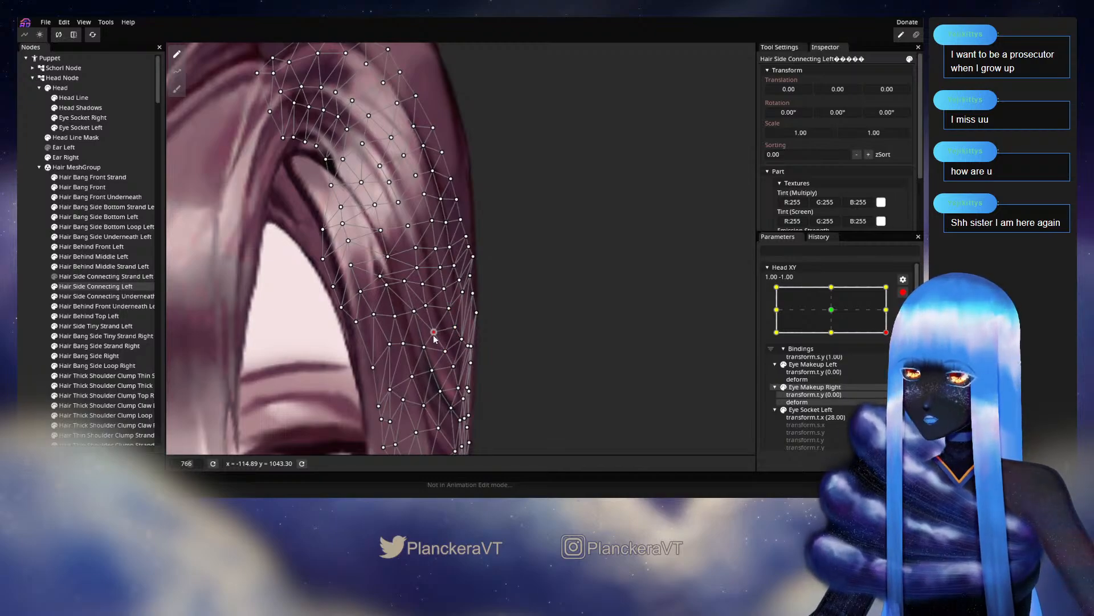
click(270, 354)
scroll(594, 385, down, 4)
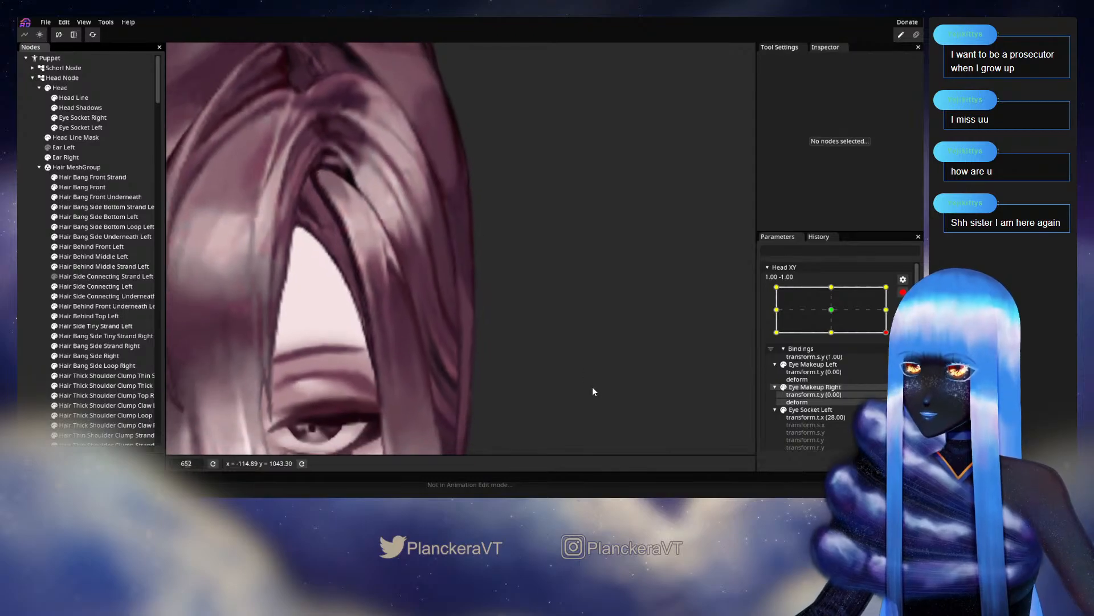
Leave keypoint editing and move Head XY between 1.00, -1.00 and 1.00, -0.60 to check the side hair's motion
scroll(605, 382, down, 5)
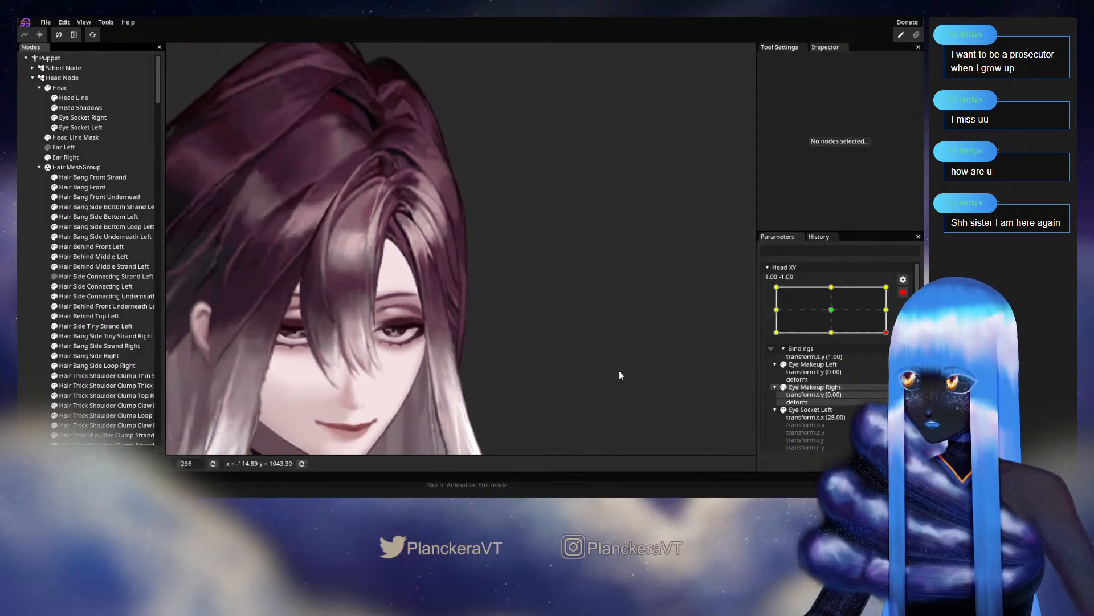
scroll(621, 372, down, 3)
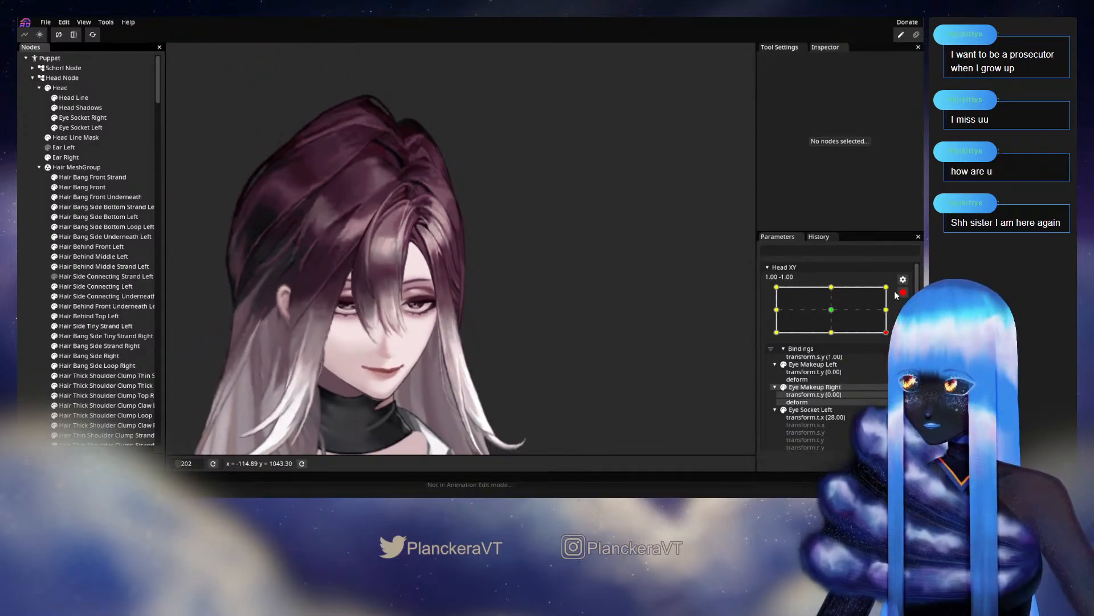
click(903, 292)
drag(893, 359, 893, 335)
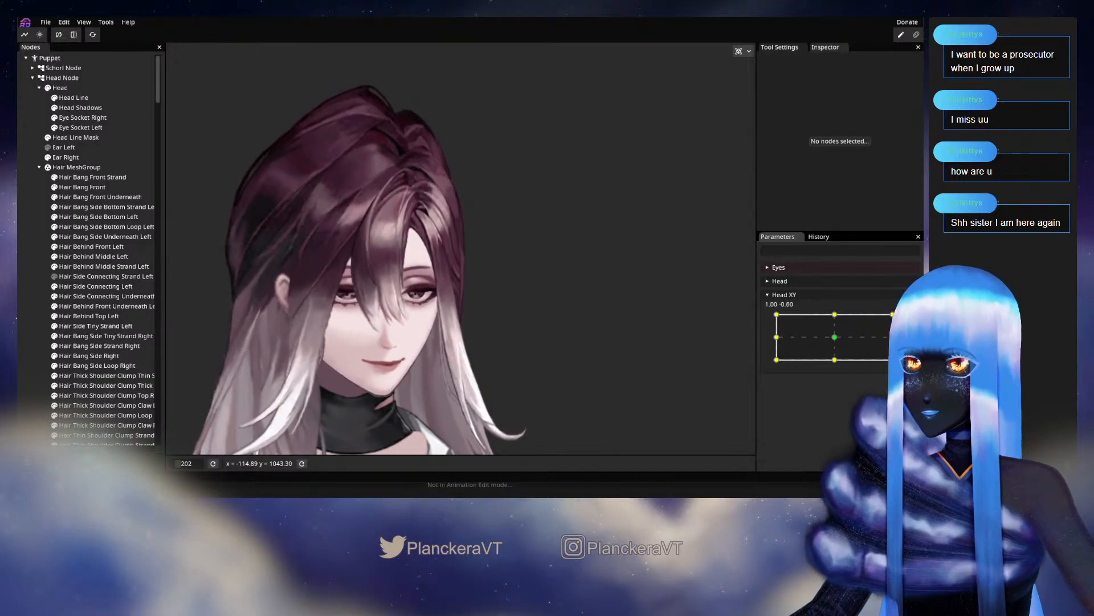
drag(895, 335, 892, 360)
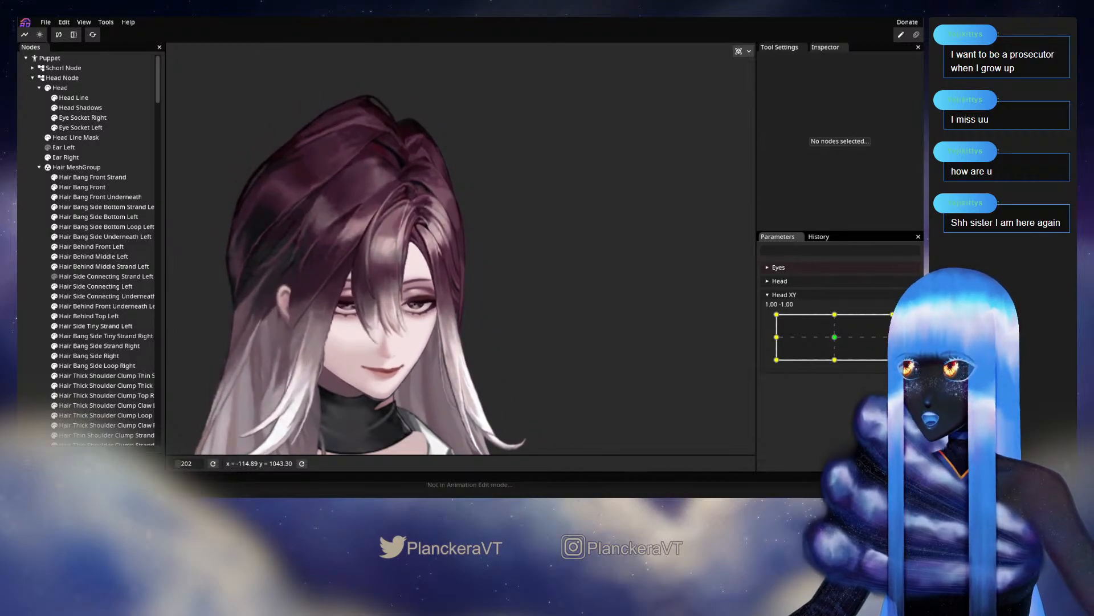
At the Head XY 1.00, -1.00 keypoint, nudge the lower outer edge of Hair Side Connecting Left with a Circle Brush of size 27
scroll(577, 324, up, 8)
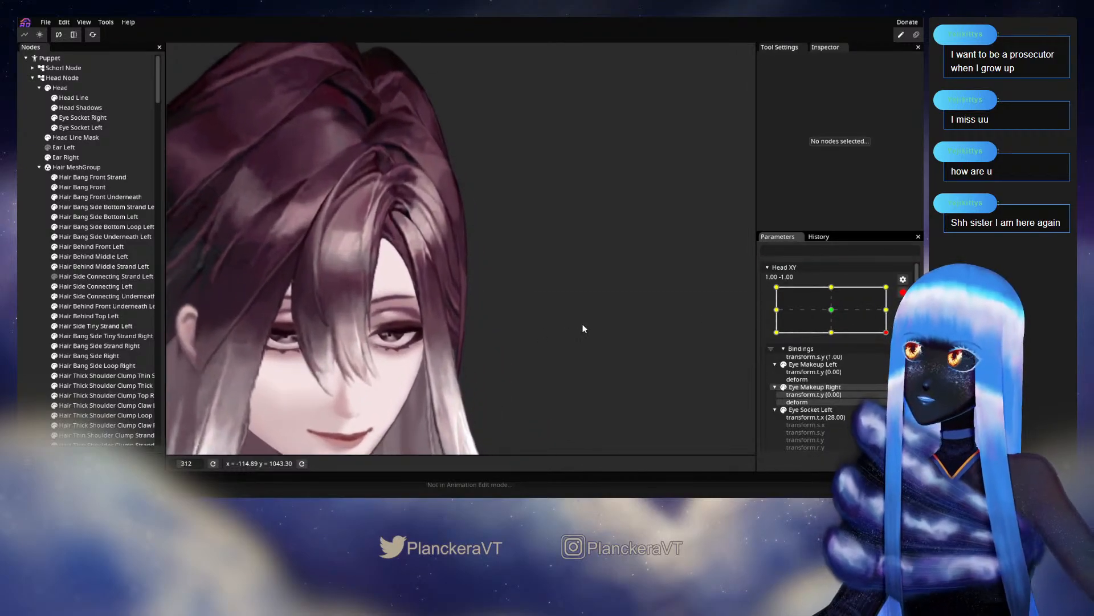
scroll(582, 327, up, 5)
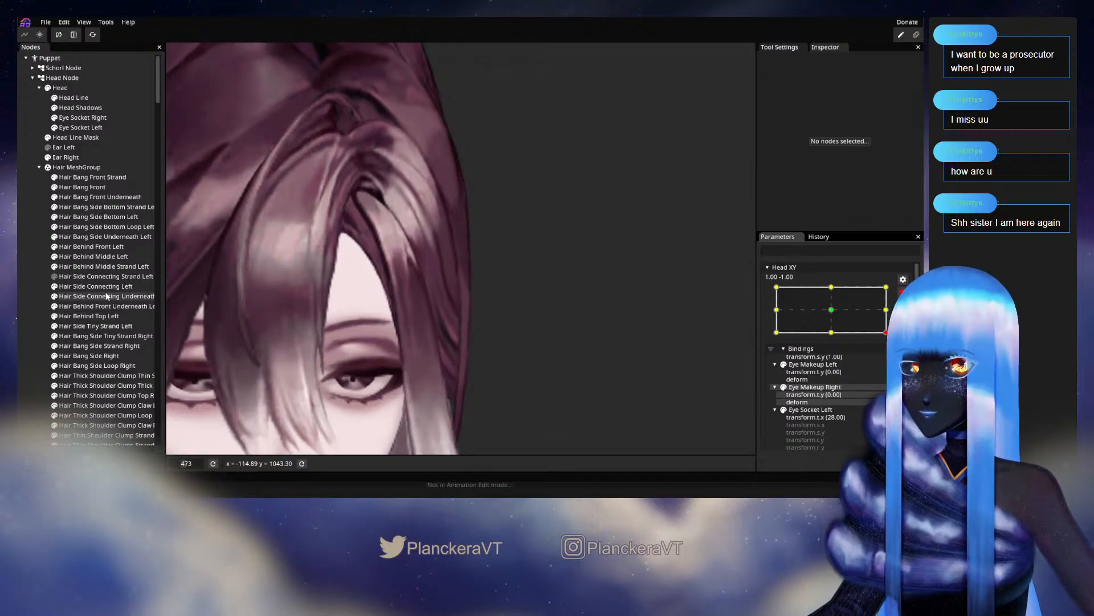
click(94, 286)
scroll(292, 243, up, 3)
click(178, 91)
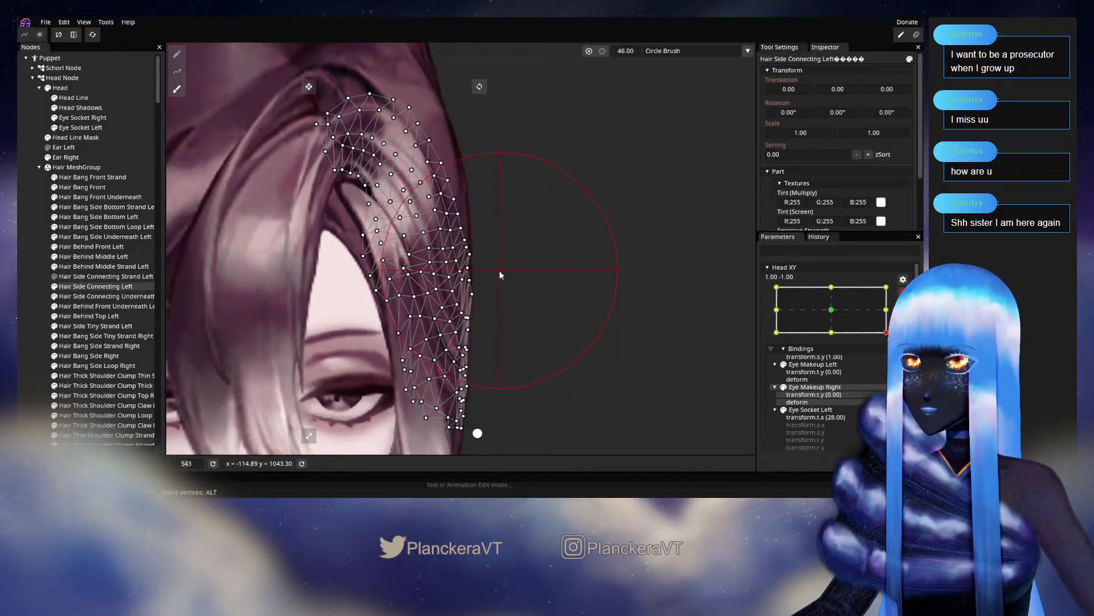
scroll(621, 51, down, 5)
scroll(569, 368, up, 4)
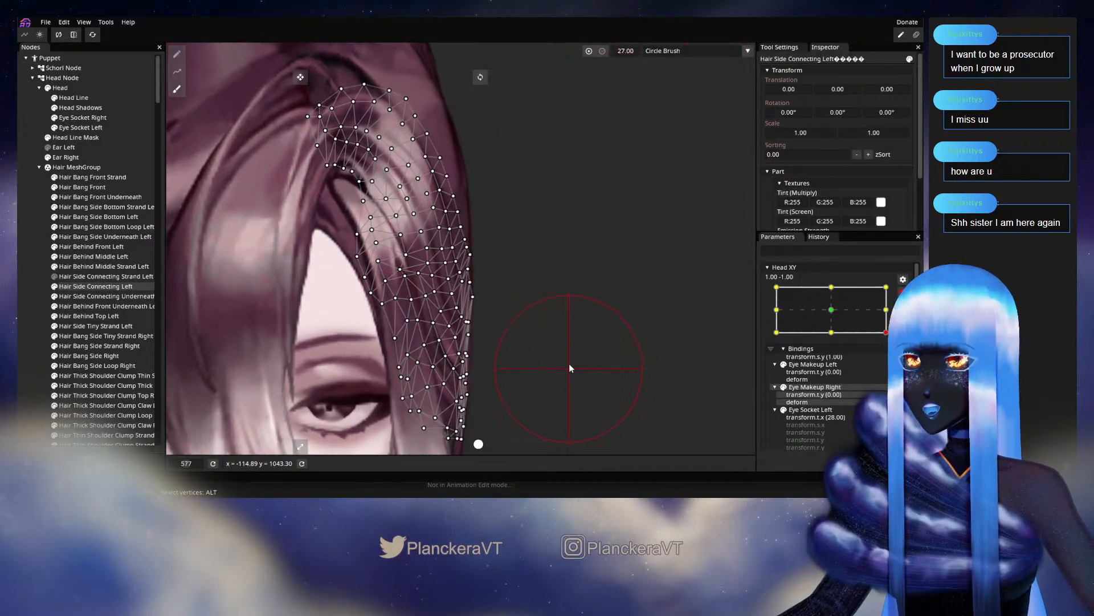
drag(484, 347, 487, 342)
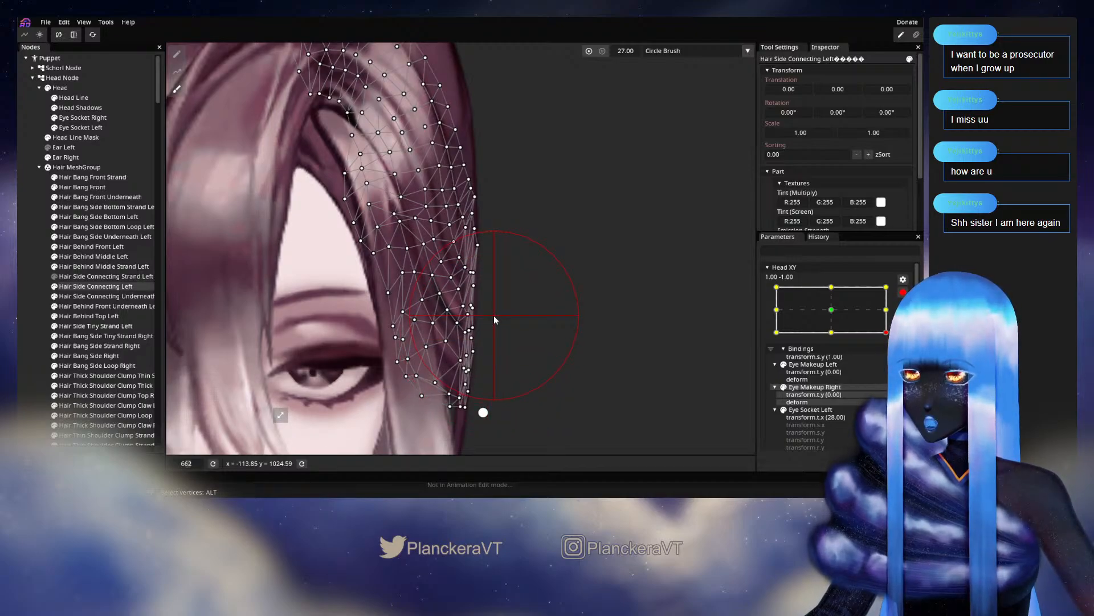
click(35, 296)
Leave keypoint editing and move Head XY near 1.00, -1.00 to check the brushed outer edge of the hair
scroll(592, 370, down, 6)
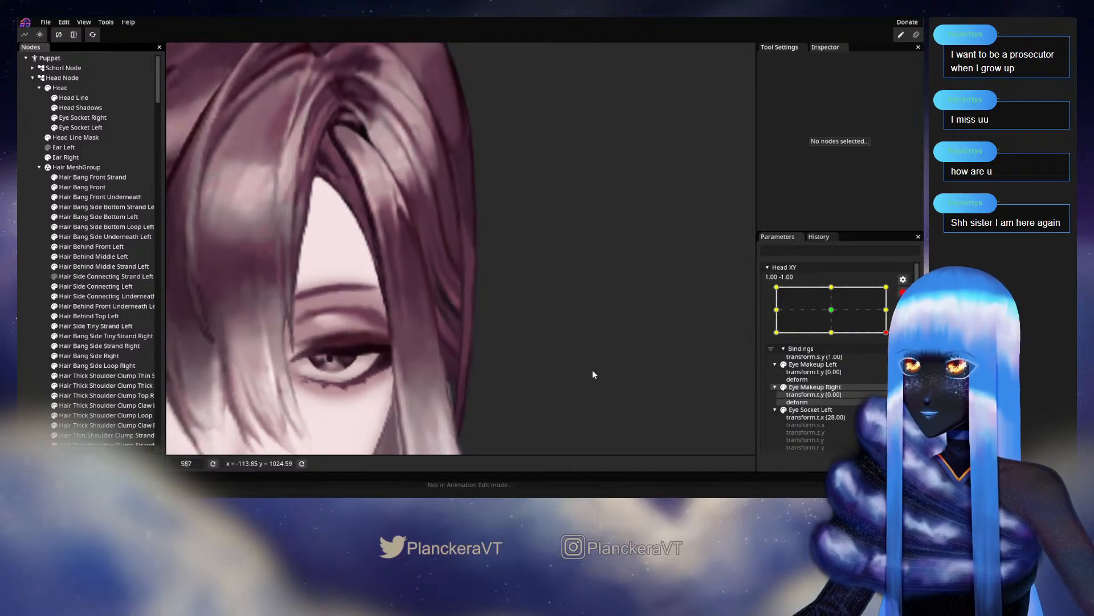
scroll(612, 365, down, 12)
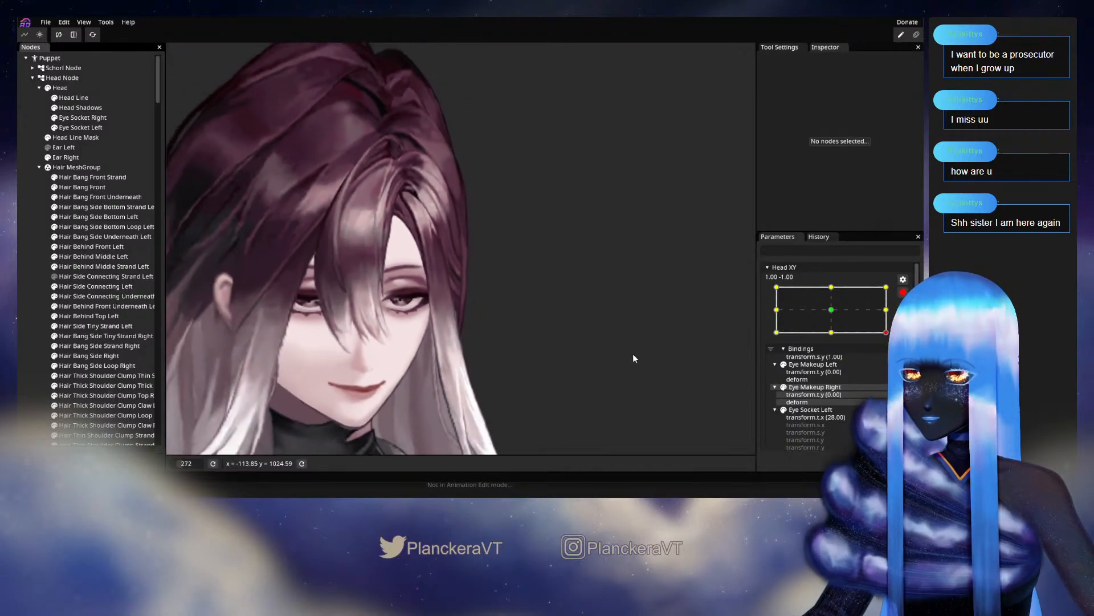
scroll(643, 355, down, 3)
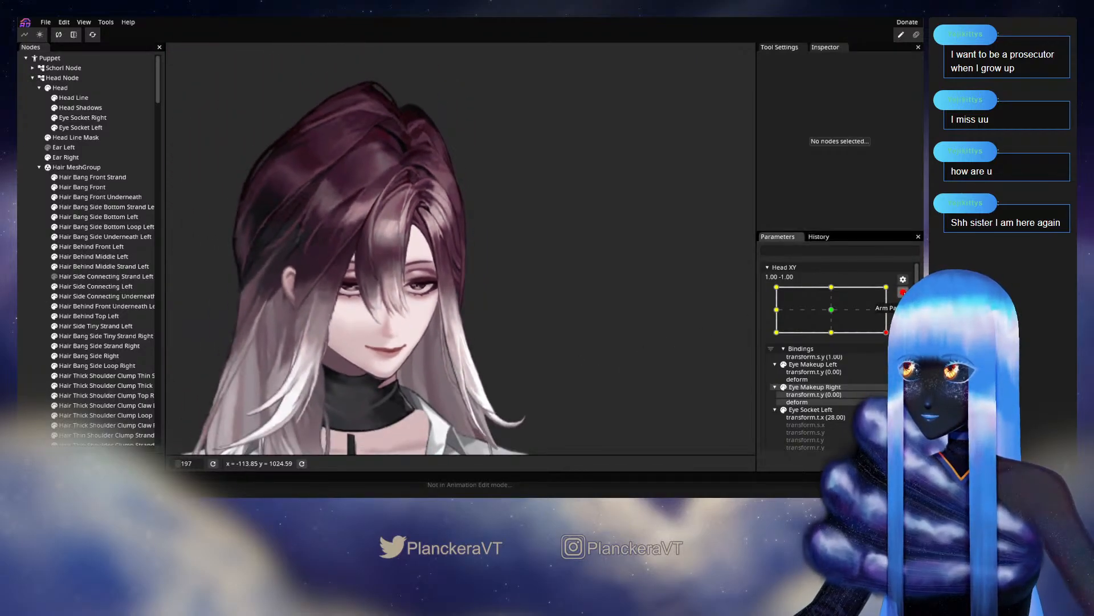
click(903, 293)
mouse_move(892, 360)
mouse_down()
mouse_move(893, 335)
mouse_move(893, 359)
mouse_move(834, 337)
mouse_move(871, 368)
mouse_move(894, 365)
mouse_up()
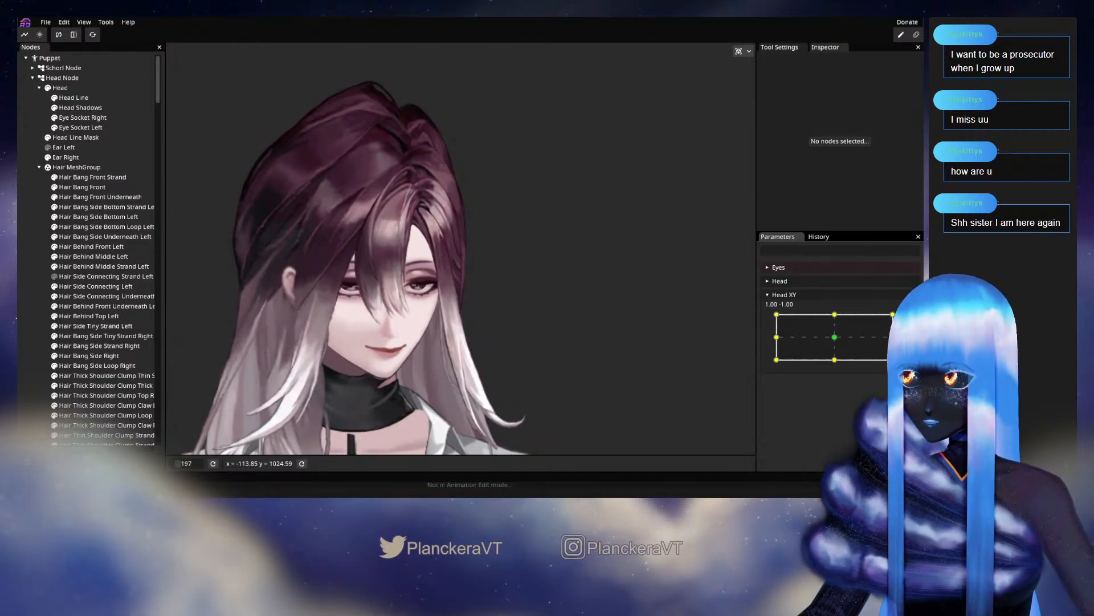
Edit the Head XY 1.00, -1.00 keypoint again, reshape the central and lower outer vertices of Hair Side Connecting Left, and deselect the part
click(910, 319)
scroll(603, 324, up, 2)
scroll(603, 323, up, 5)
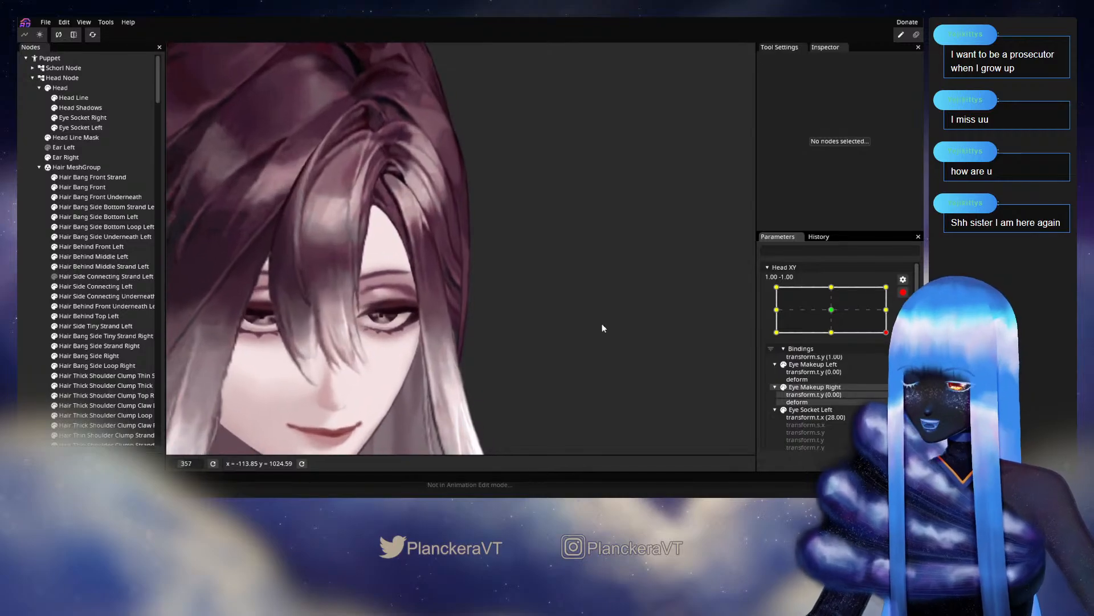
scroll(491, 306, up, 3)
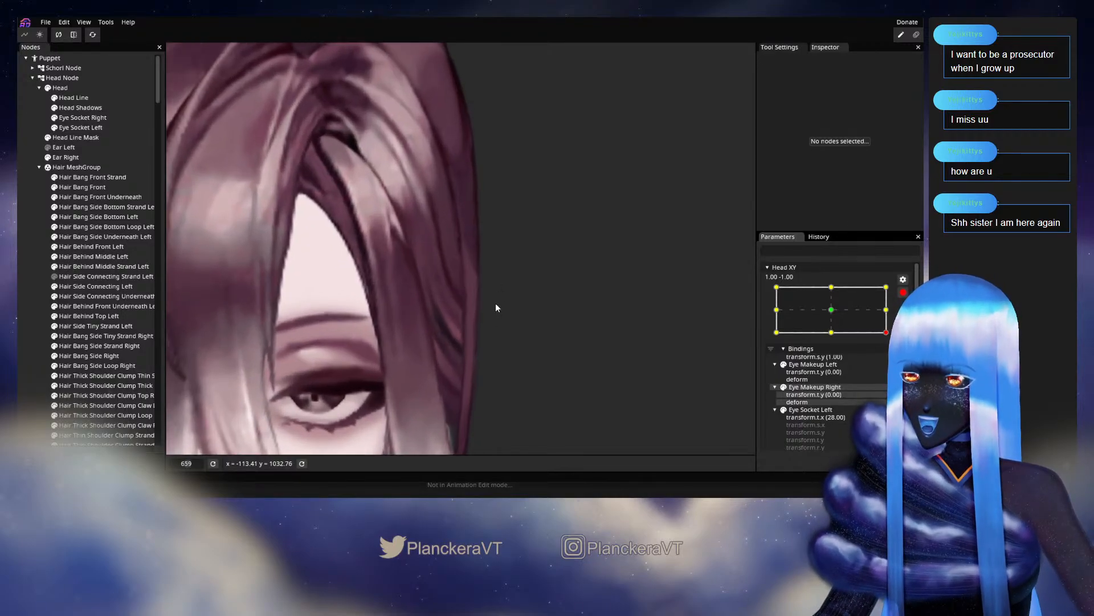
scroll(421, 285, up, 1)
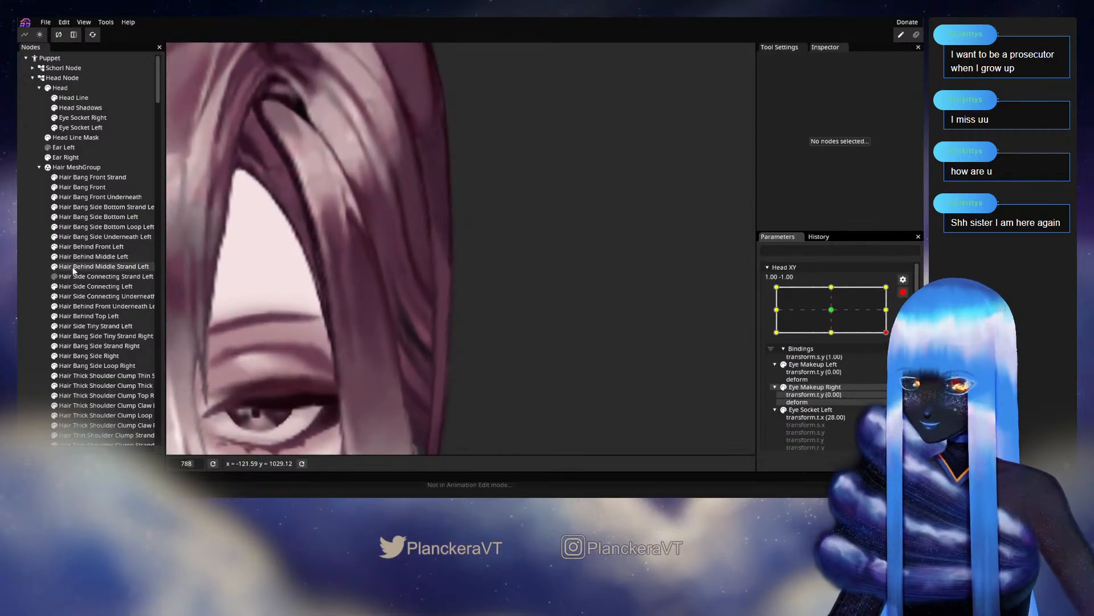
click(88, 291)
scroll(457, 313, up, 3)
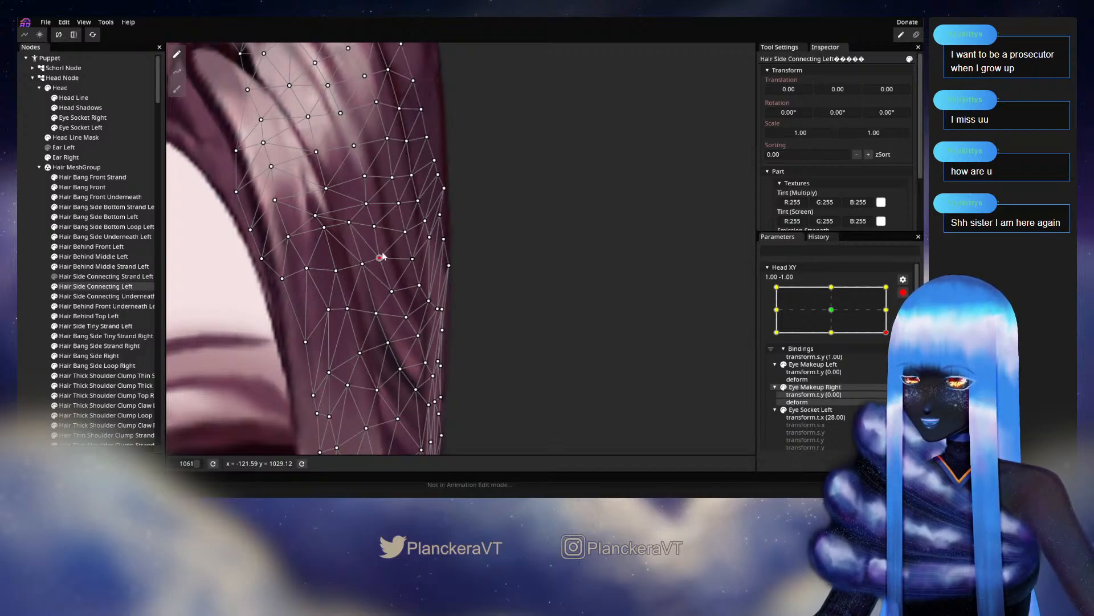
drag(412, 277, 386, 235)
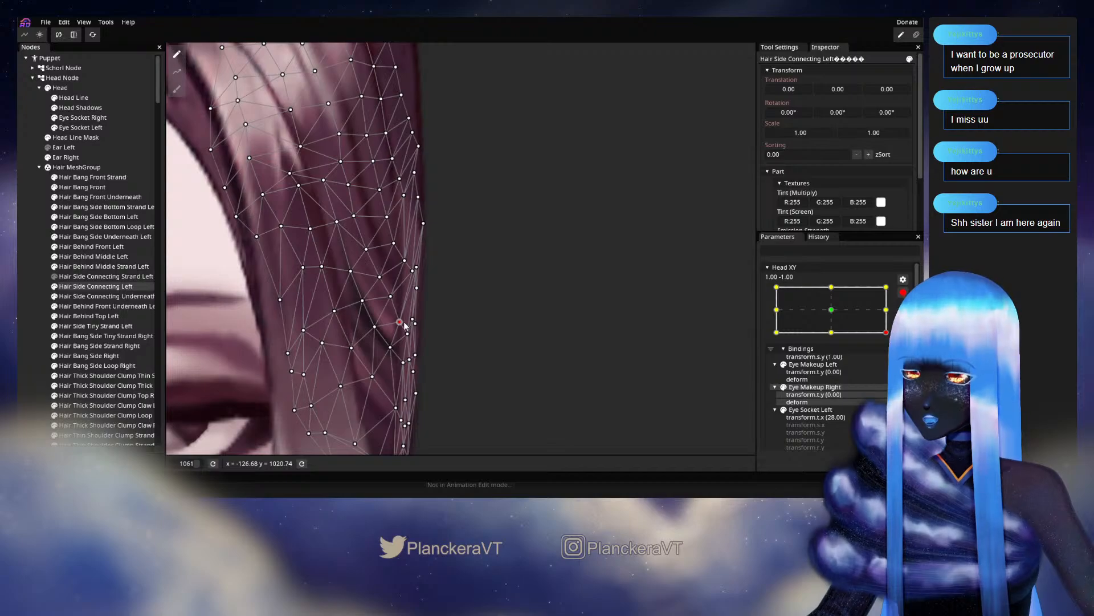
click(30, 296)
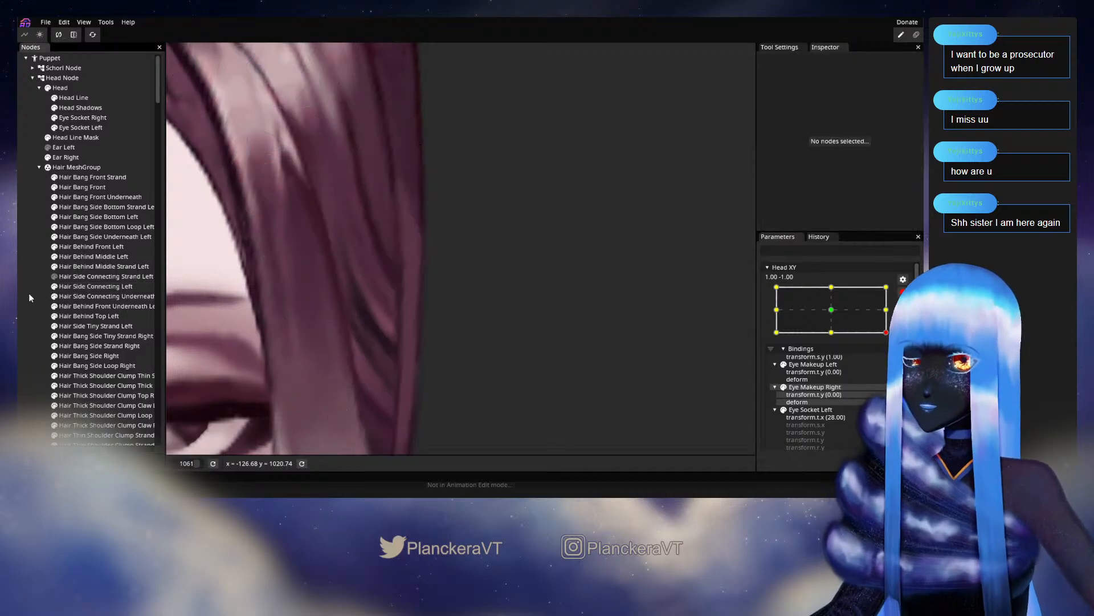
Leave keypoint editing and move Head XY around the 1.00, -1.00 corner to review the reshaped side strands
scroll(463, 313, down, 5)
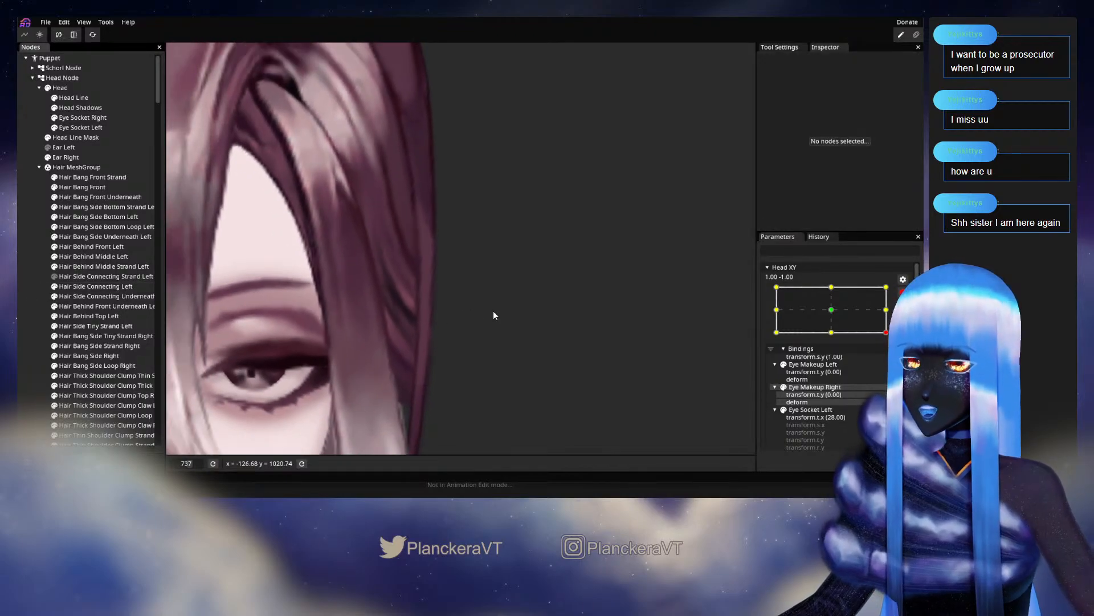
scroll(506, 311, down, 4)
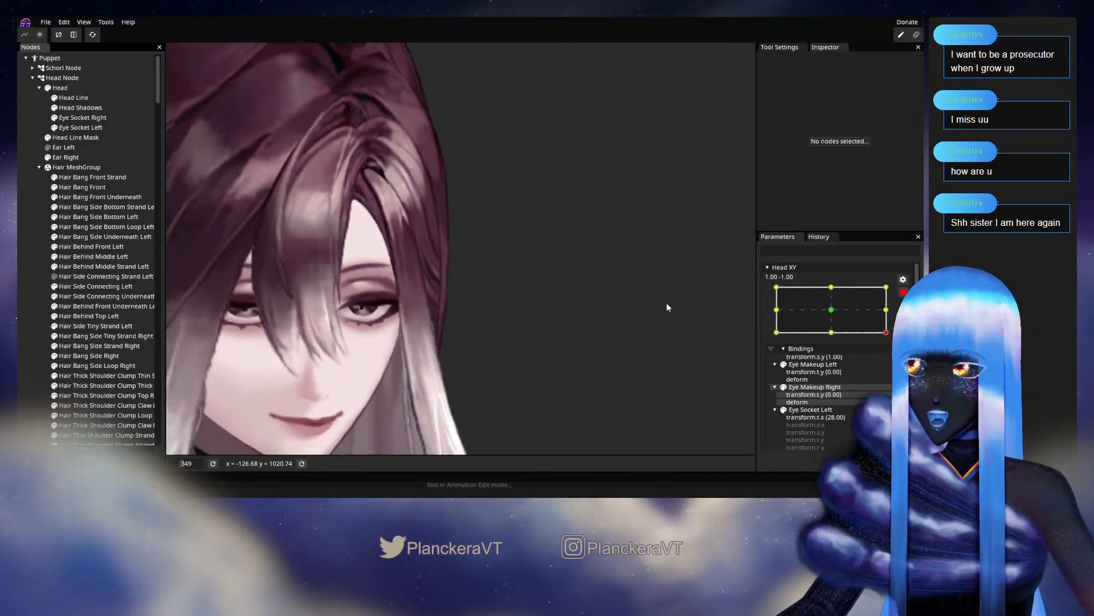
scroll(673, 300, down, 3)
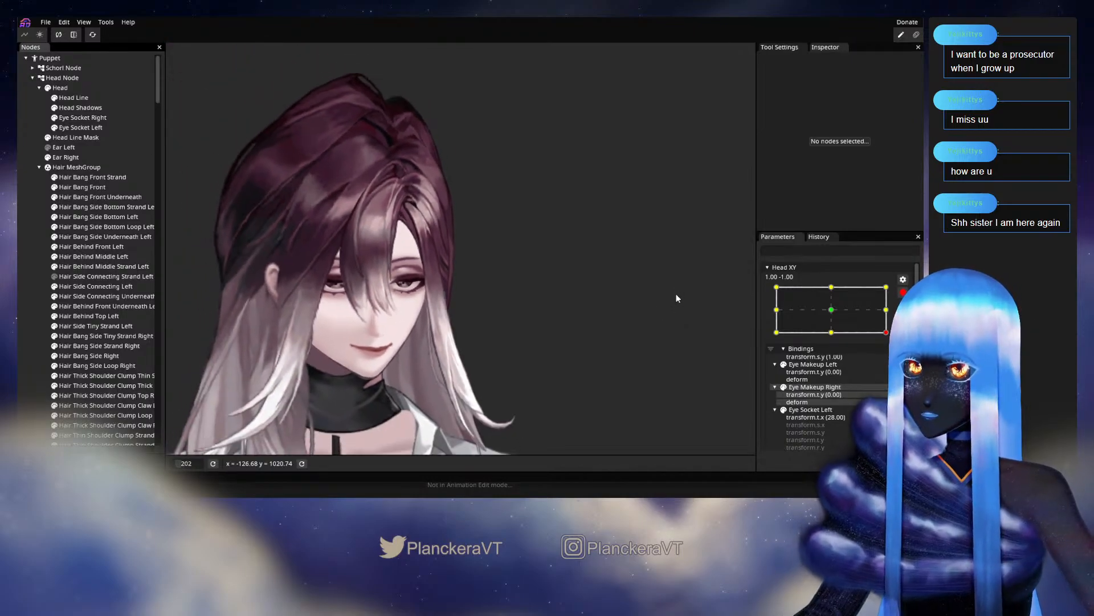
click(903, 292)
mouse_move(892, 360)
mouse_down()
mouse_move(838, 339)
mouse_move(894, 361)
mouse_move(893, 334)
mouse_move(894, 361)
mouse_up()
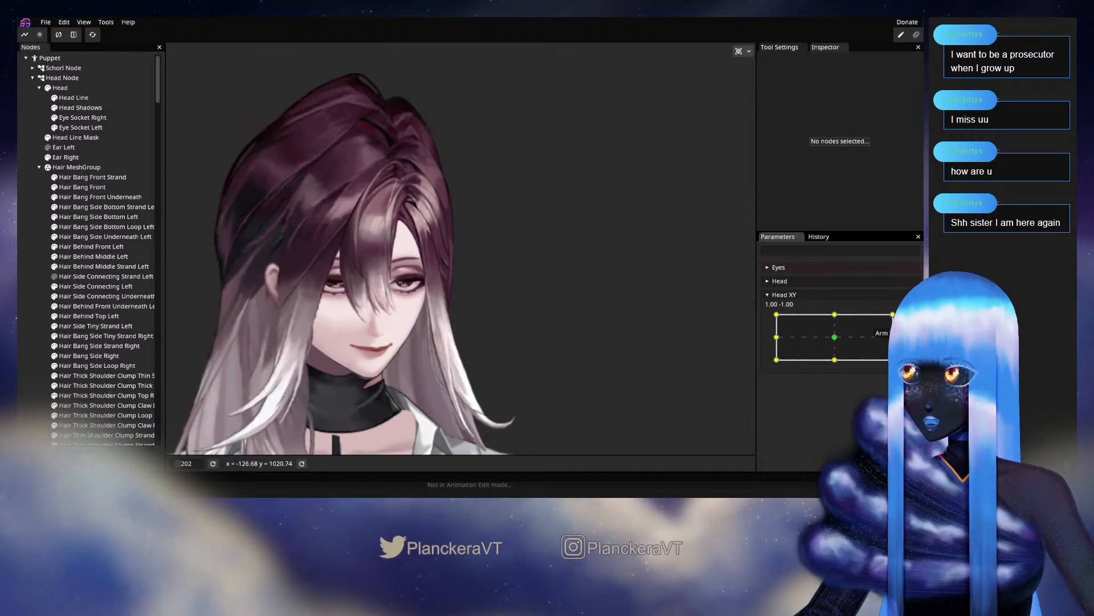
Reopen the Head XY 1.00, -1.00 keypoint, adjust the vertices near the lower end of Hair Side Connecting Left, and deselect the part
click(903, 319)
scroll(432, 316, up, 5)
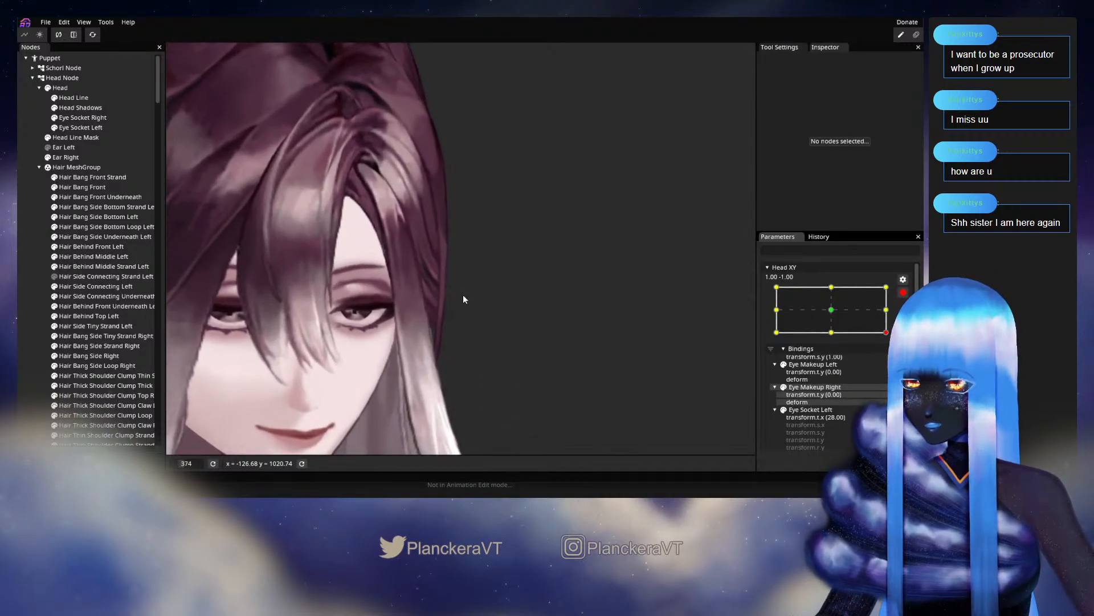
scroll(462, 294, up, 4)
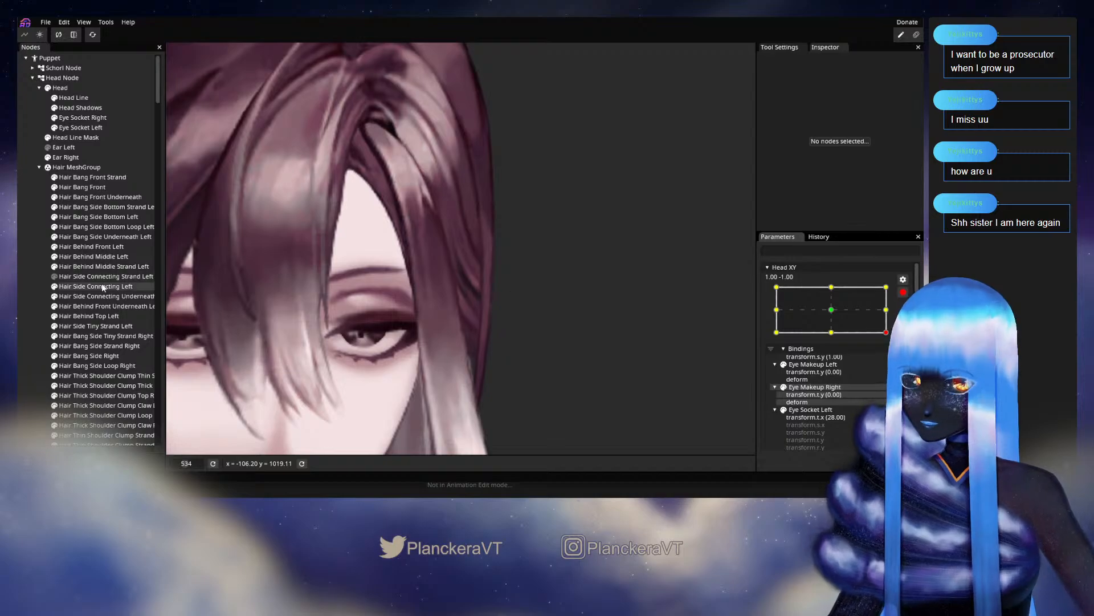
click(102, 287)
scroll(447, 291, up, 3)
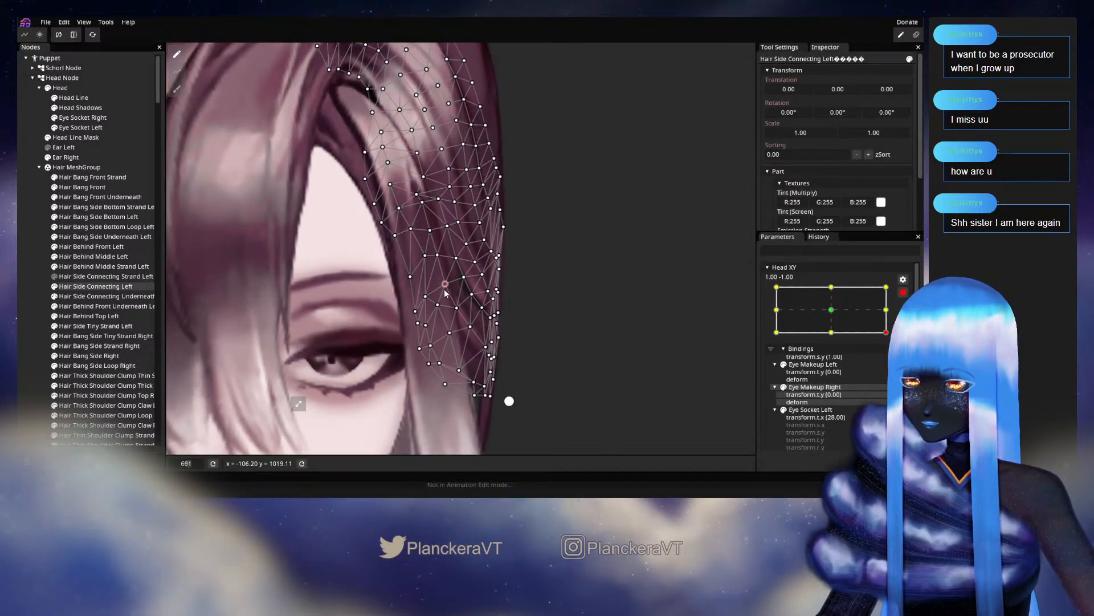
click(457, 309)
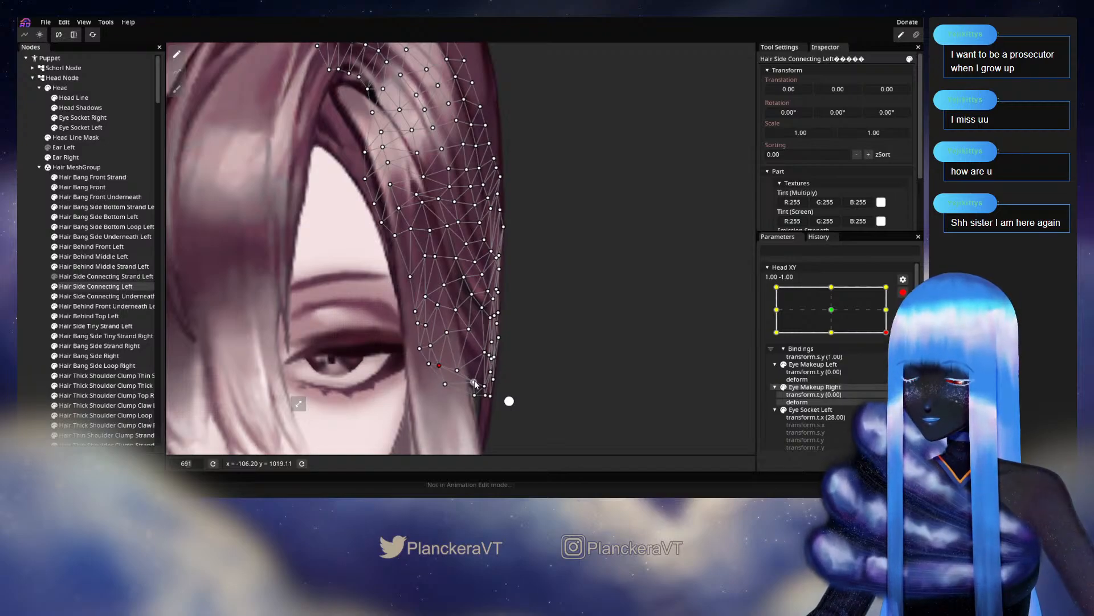
click(22, 296)
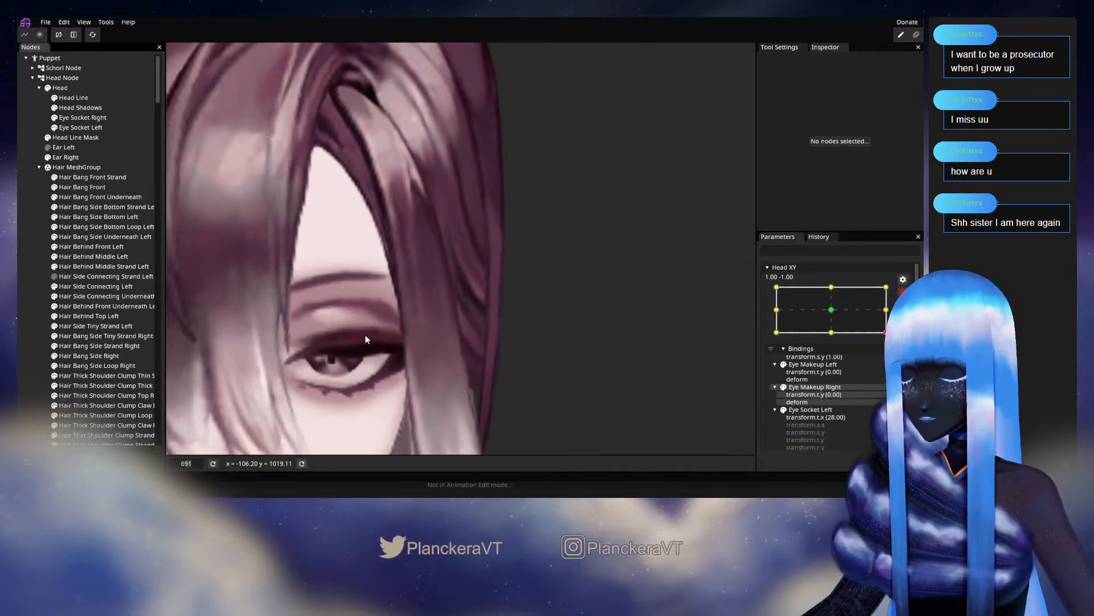
Leave keypoint editing to review the whole head and side hair at Head XY 1.00, -1.00
scroll(573, 325, down, 5)
scroll(583, 320, down, 5)
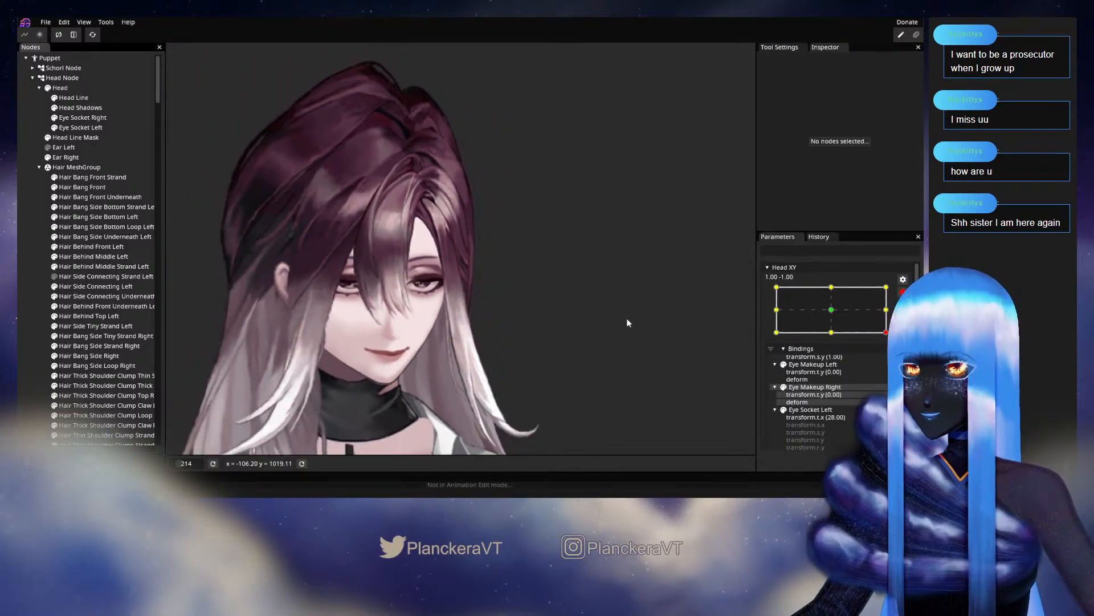
scroll(627, 322, down, 1)
click(903, 292)
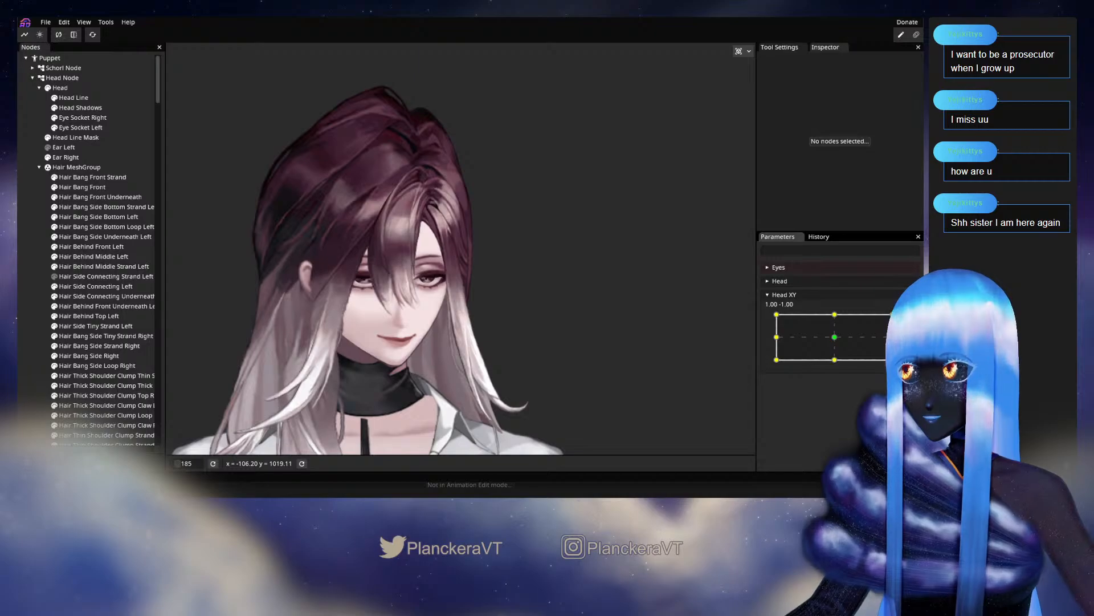
Reopen the Head XY 1.00, -1.00 keypoint, adjust the lower outer vertices of Hair Side Connecting Left, and deselect the part
mouse_move(893, 358)
mouse_down()
mouse_move(837, 338)
mouse_move(895, 361)
mouse_up()
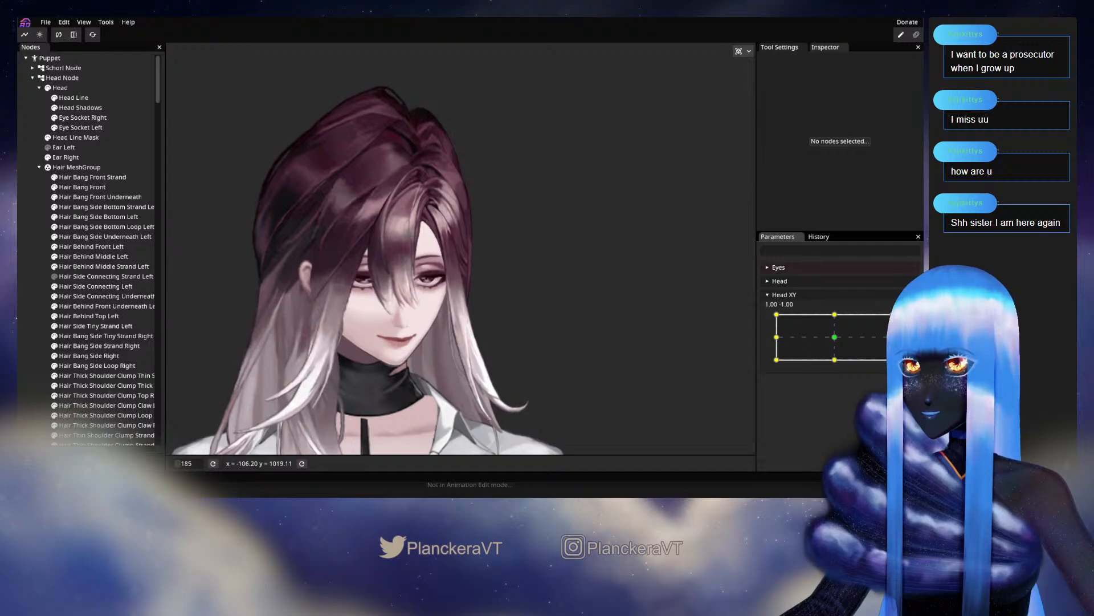
scroll(512, 289, up, 6)
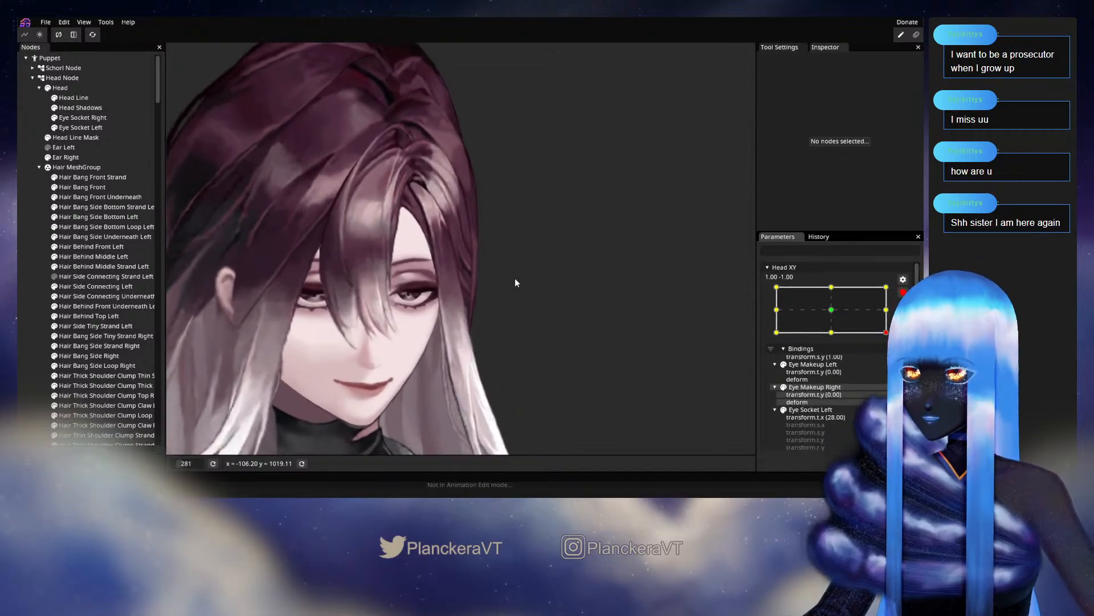
scroll(517, 283, up, 4)
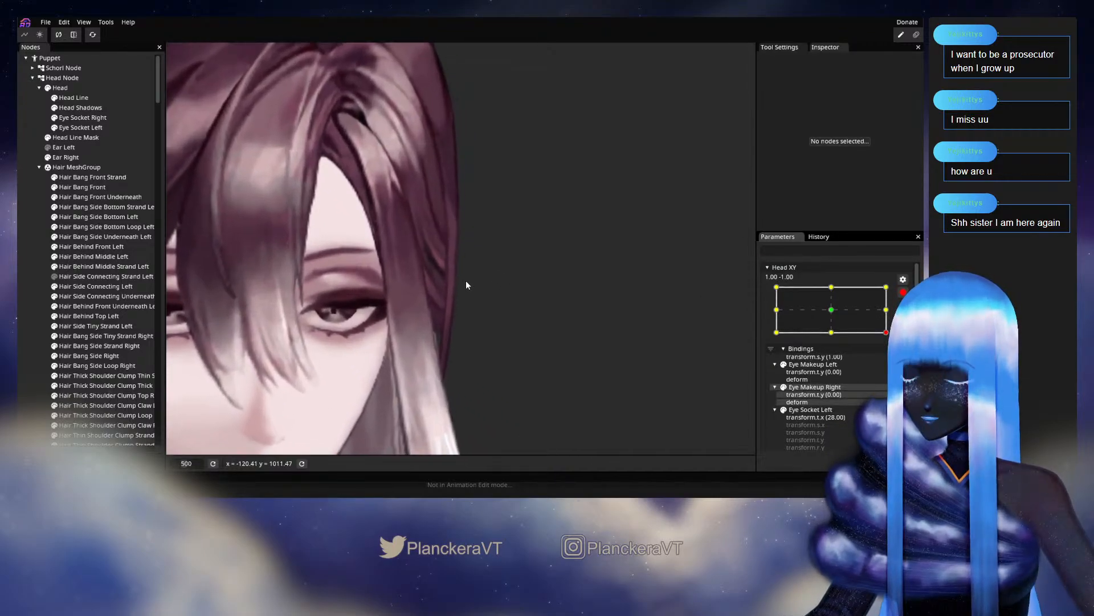
click(94, 286)
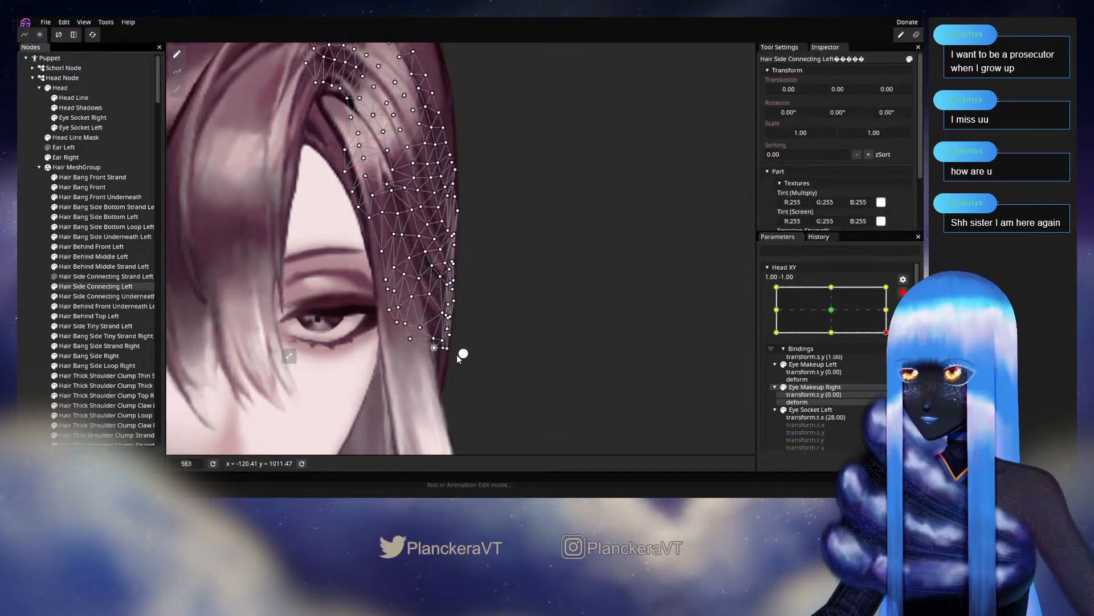
scroll(478, 357, up, 4)
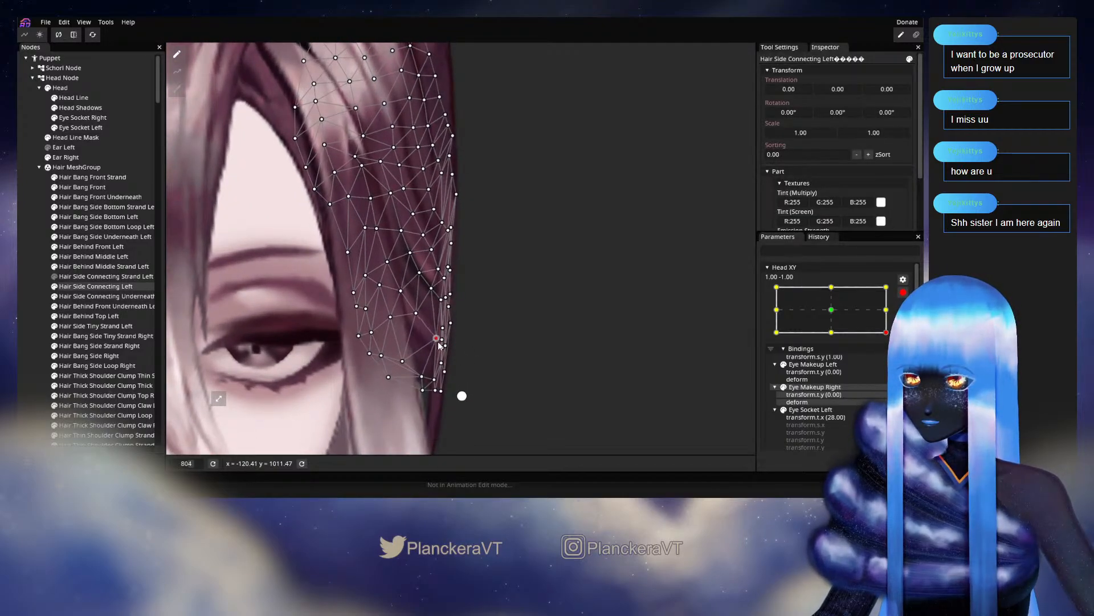
click(25, 304)
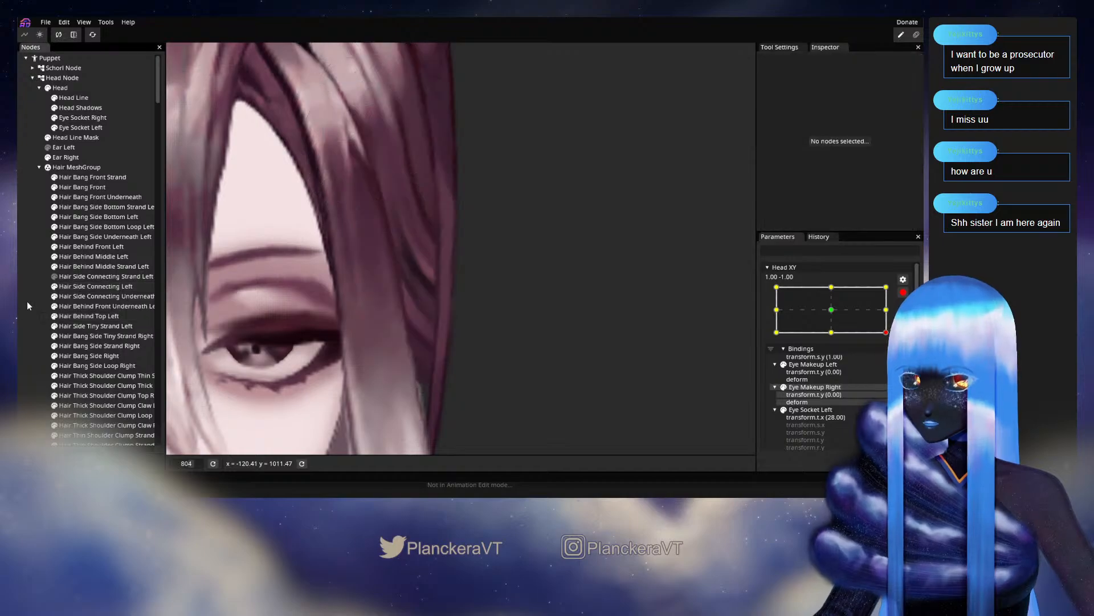
scroll(627, 347, down, 5)
scroll(636, 342, down, 5)
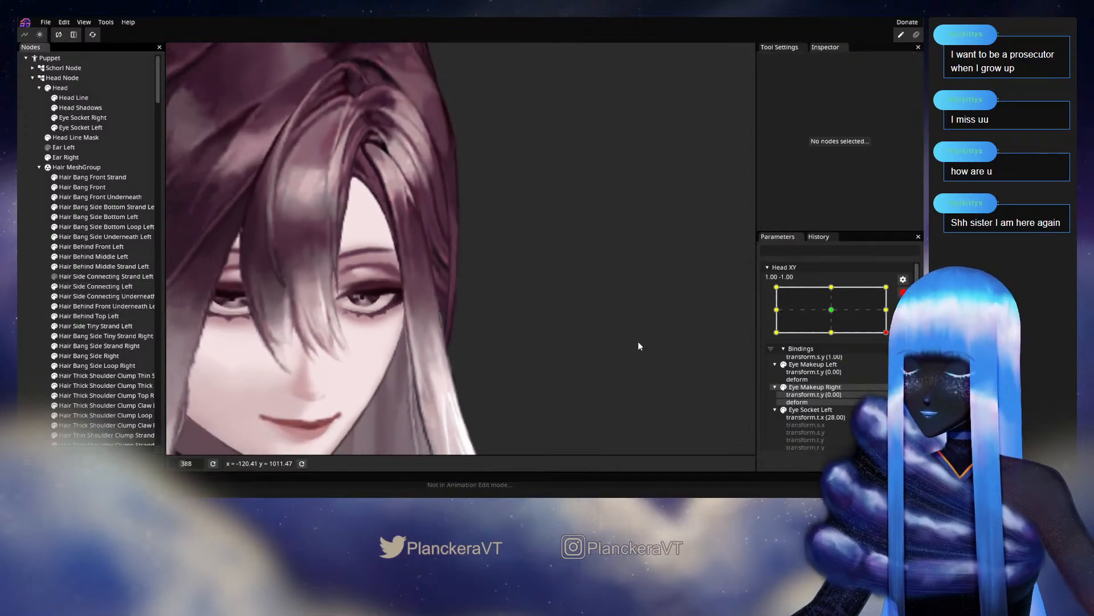
scroll(630, 331, down, 2)
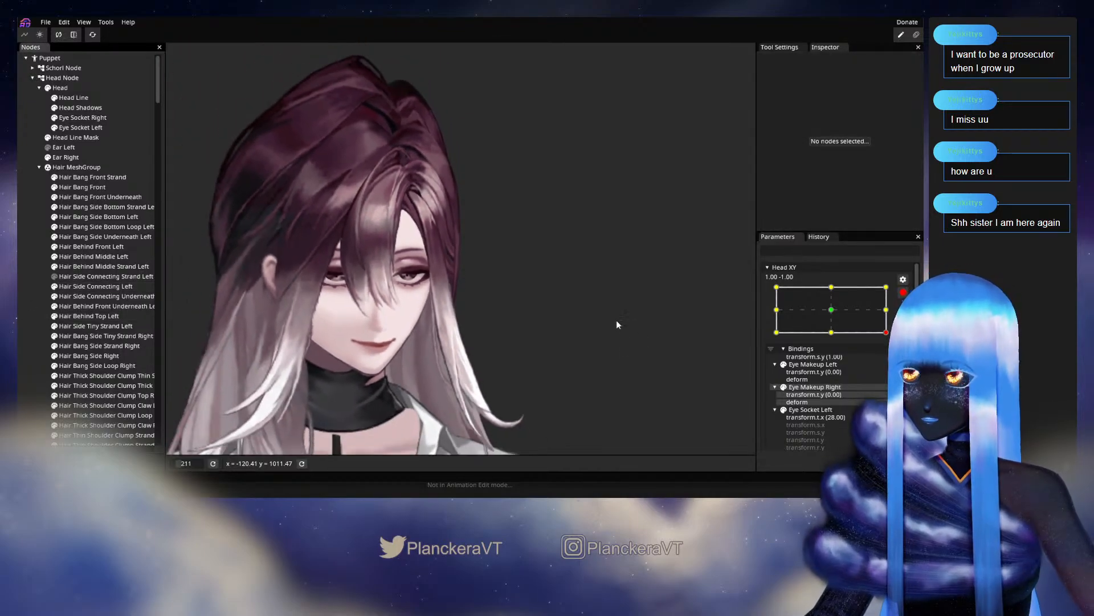
Check Head XY around the 1.00, -1.00 corner, refine the Hair Side Connecting Left mesh at that keypoint, and deselect the part
mouse_move(892, 359)
mouse_down()
mouse_move(846, 346)
mouse_move(901, 365)
mouse_move(831, 342)
mouse_move(899, 362)
mouse_up()
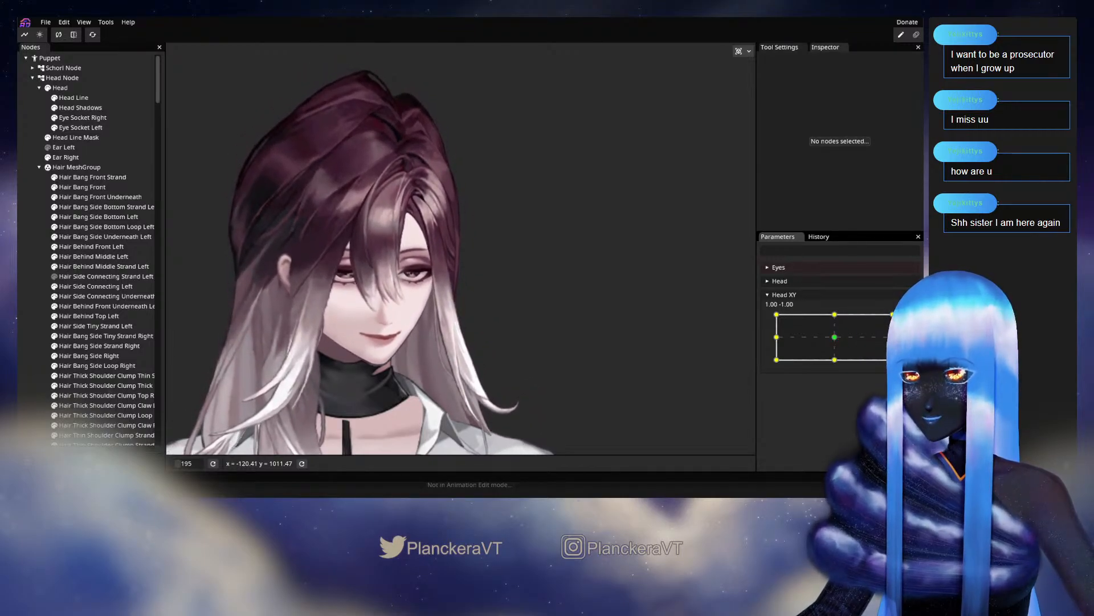
scroll(453, 303, up, 5)
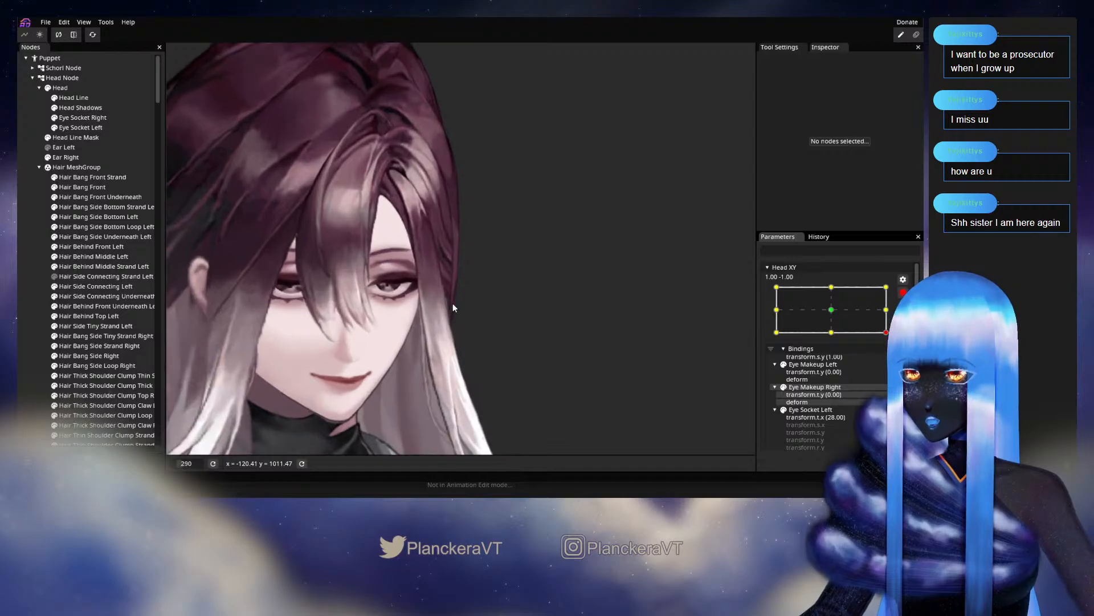
scroll(453, 302, up, 4)
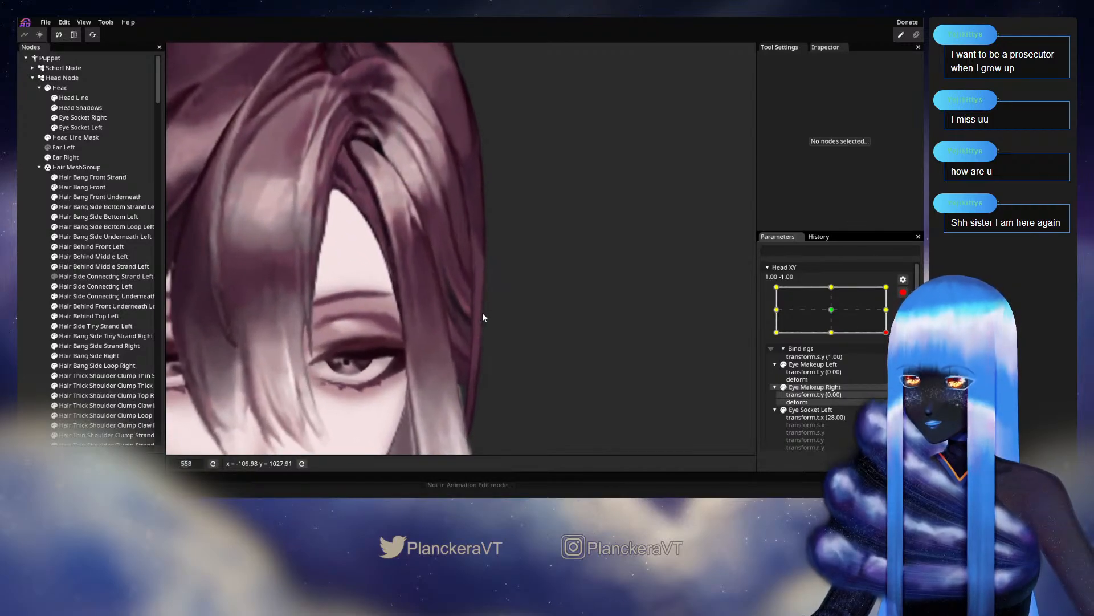
click(96, 286)
scroll(448, 308, up, 2)
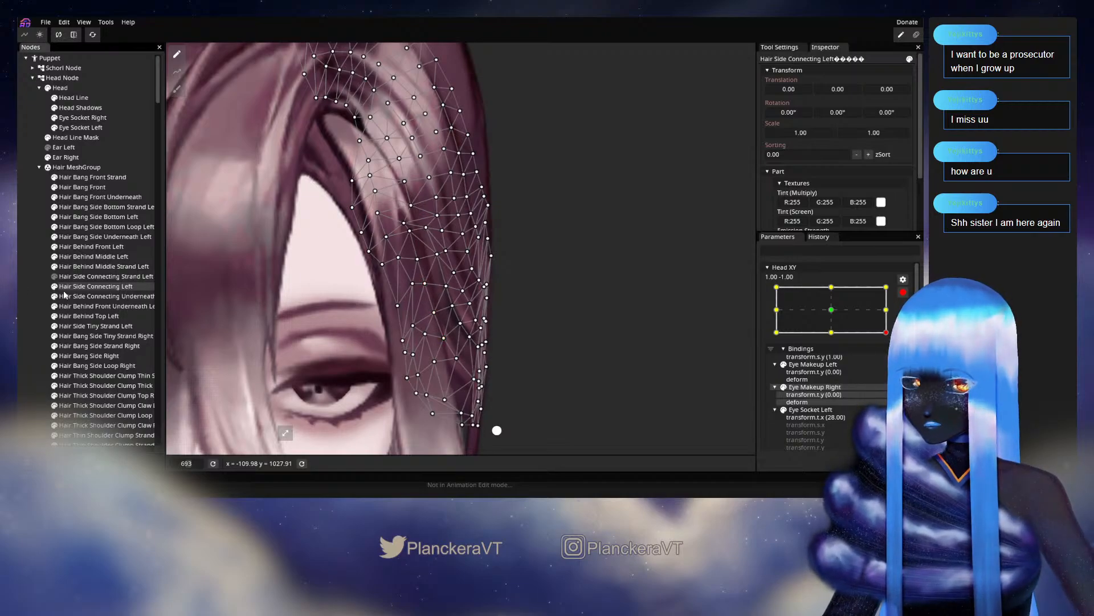
click(250, 317)
scroll(685, 344, down, 5)
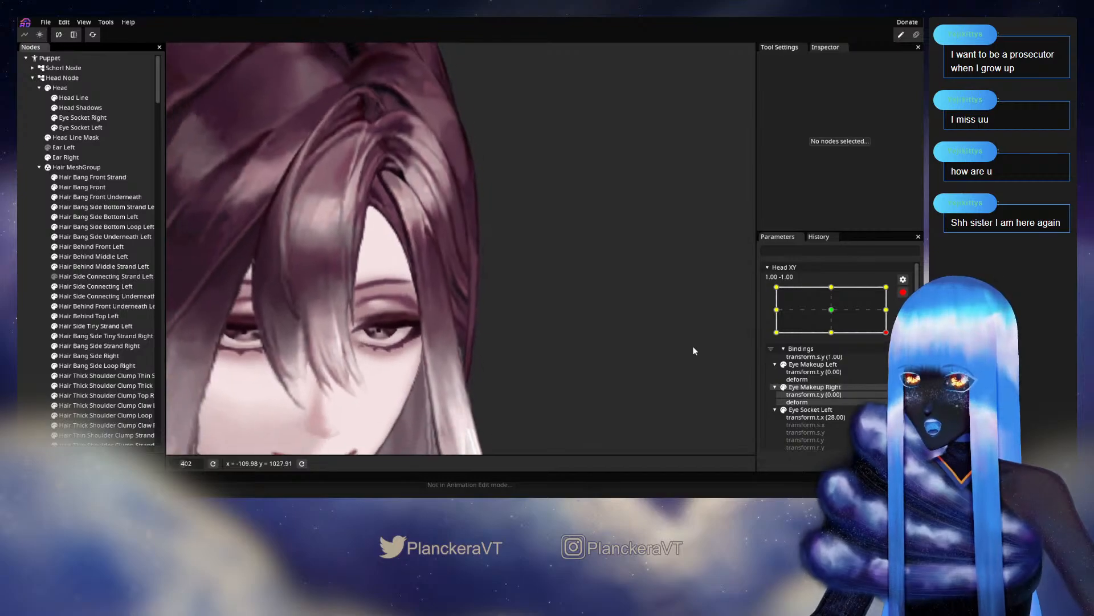
scroll(696, 346, down, 5)
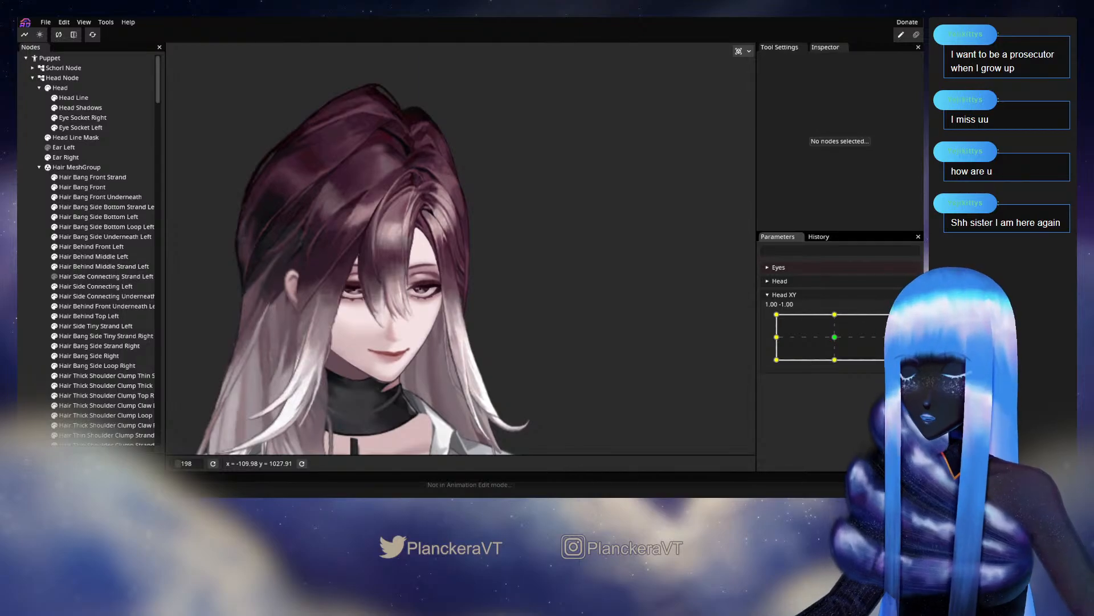
Edit the Head XY 1.00, -1.00 keypoint again, adjust the lower central vertices of Hair Side Connecting Left, and deselect the part
mouse_move(893, 359)
mouse_down()
mouse_move(831, 337)
mouse_move(893, 361)
mouse_up()
click(910, 319)
scroll(423, 316, up, 7)
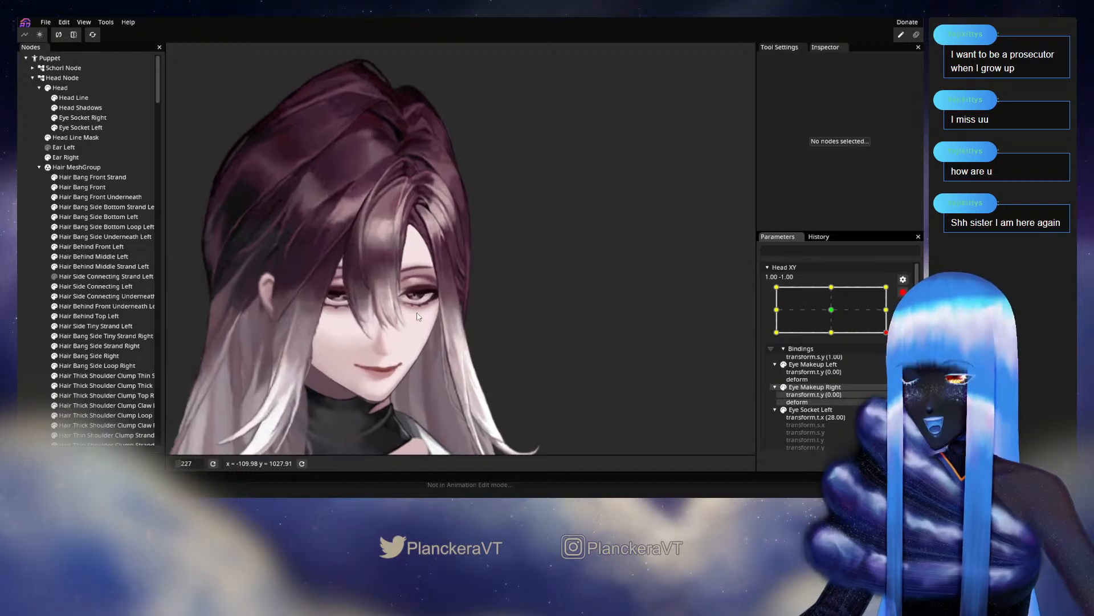
scroll(424, 313, up, 6)
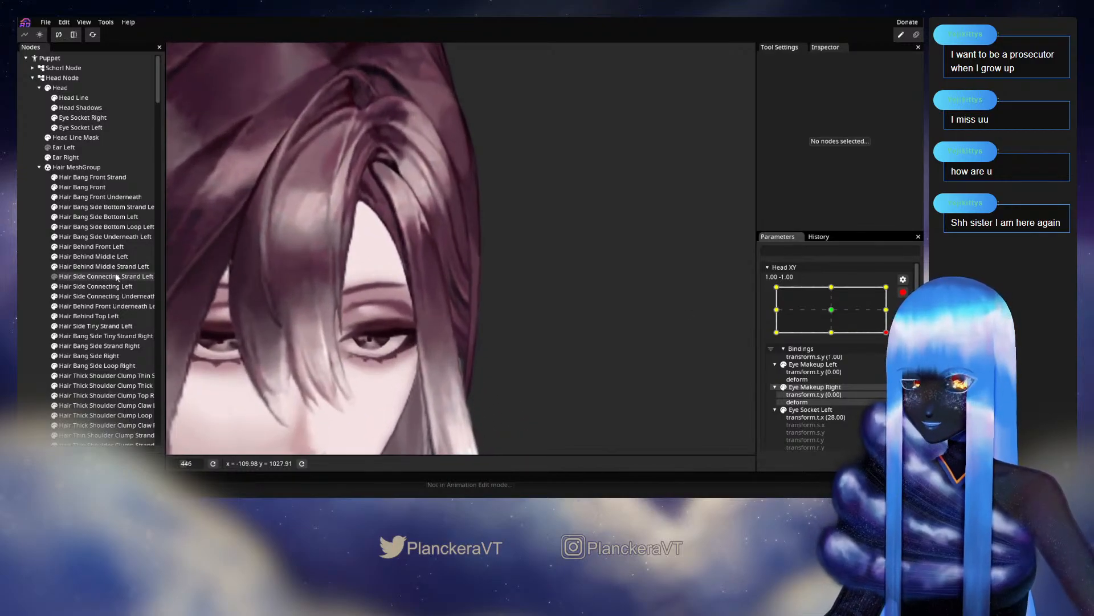
click(98, 288)
scroll(436, 326, up, 6)
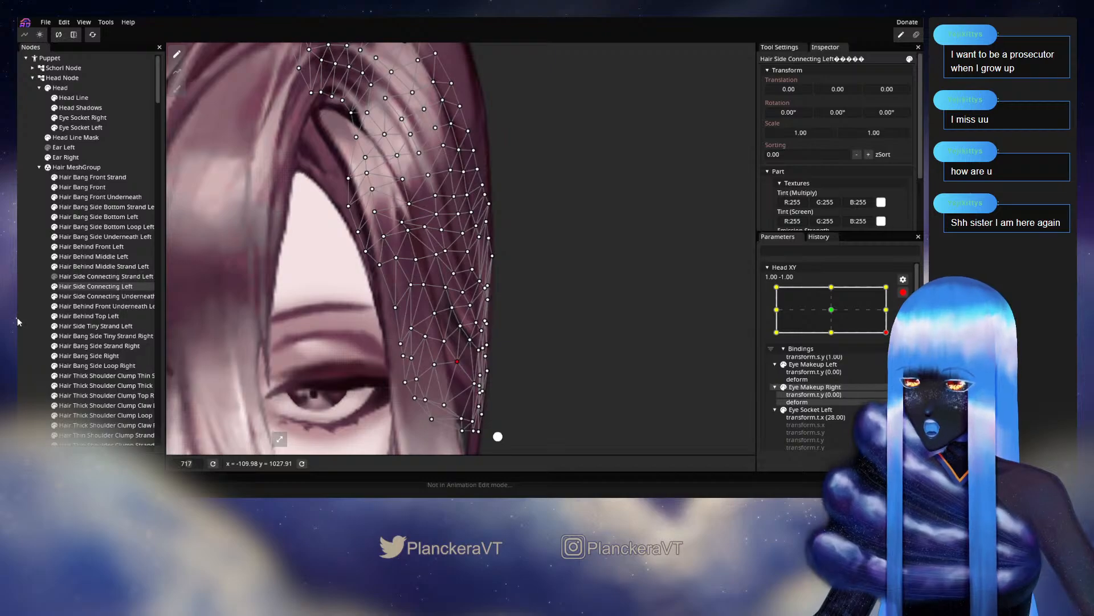
click(34, 311)
scroll(658, 343, down, 4)
scroll(657, 337, down, 5)
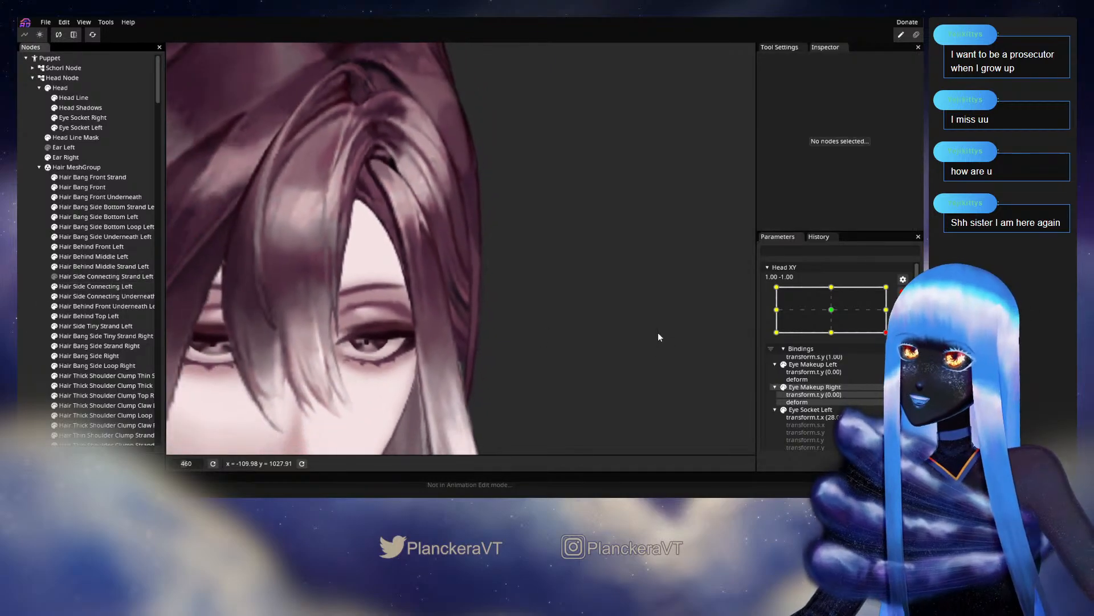
scroll(659, 338, down, 3)
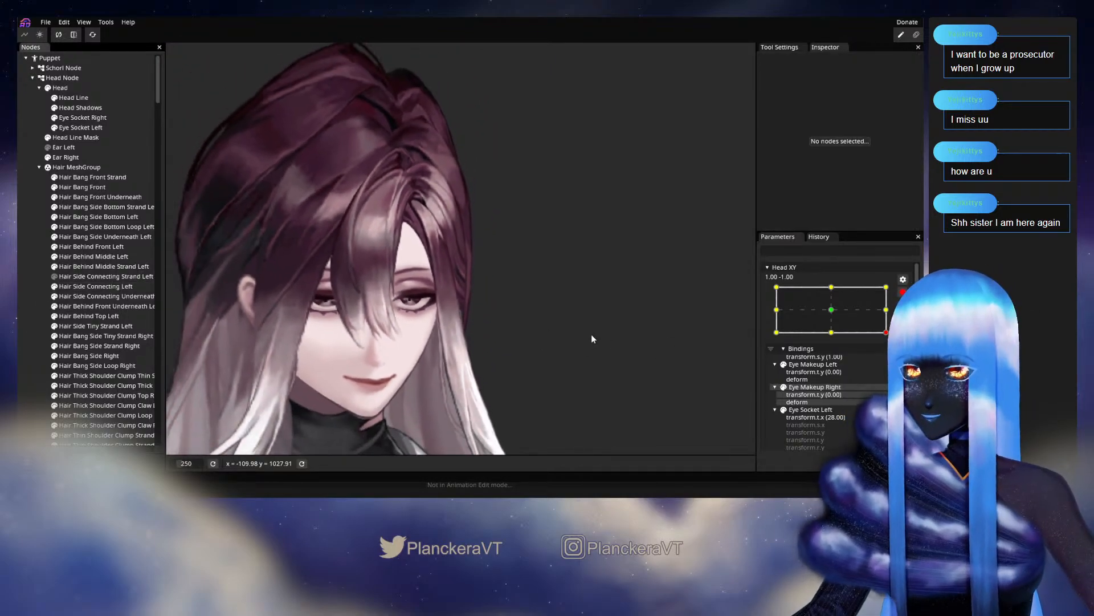
scroll(648, 338, down, 1)
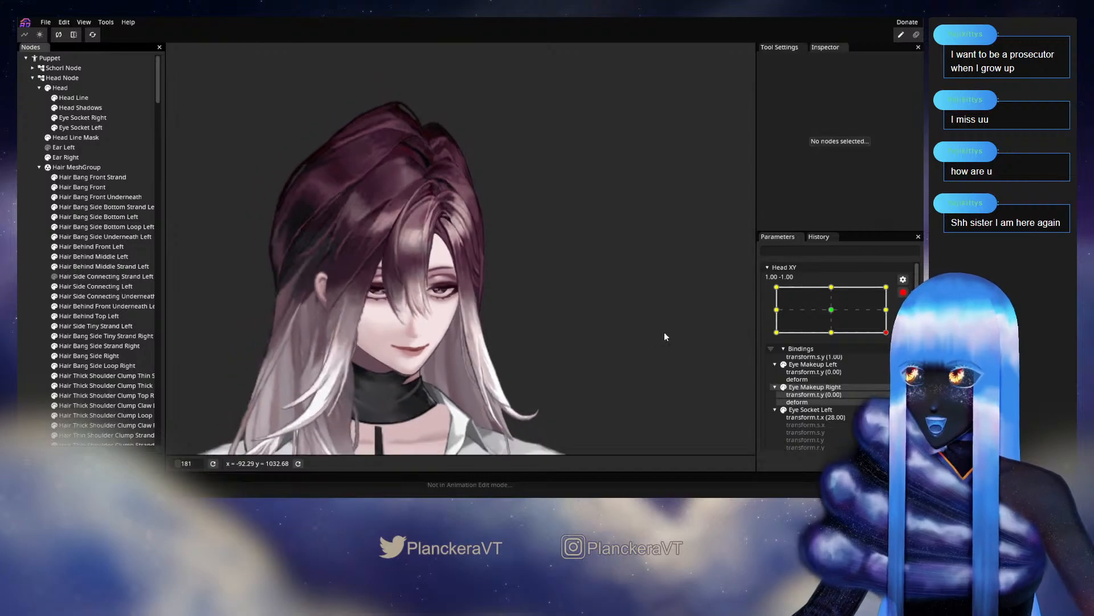
Switch keypoint editing to Head XY 1.00, 0.00, adjust the lower central vertices of Hair Side Connecting Left, and deselect the part
click(903, 291)
drag(893, 359, 893, 337)
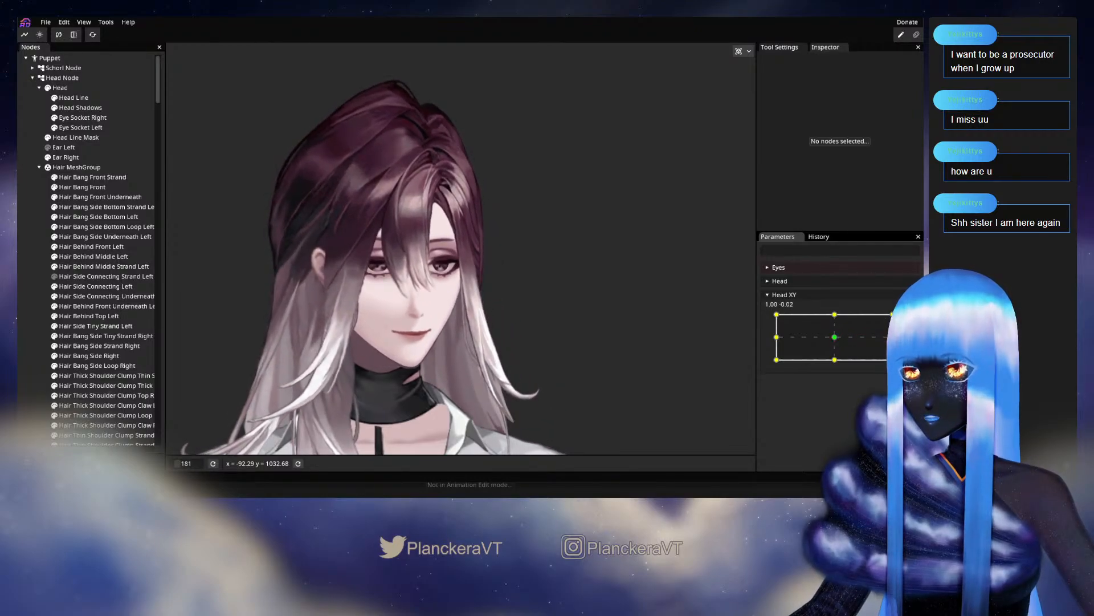
click(909, 319)
scroll(482, 286, up, 3)
scroll(482, 285, up, 6)
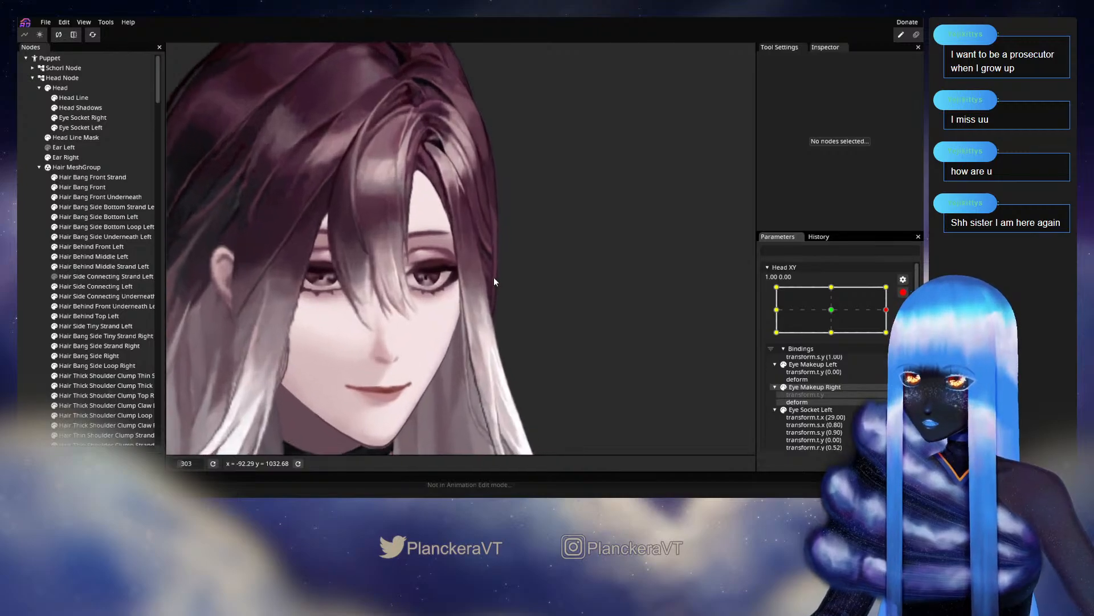
scroll(470, 306, up, 2)
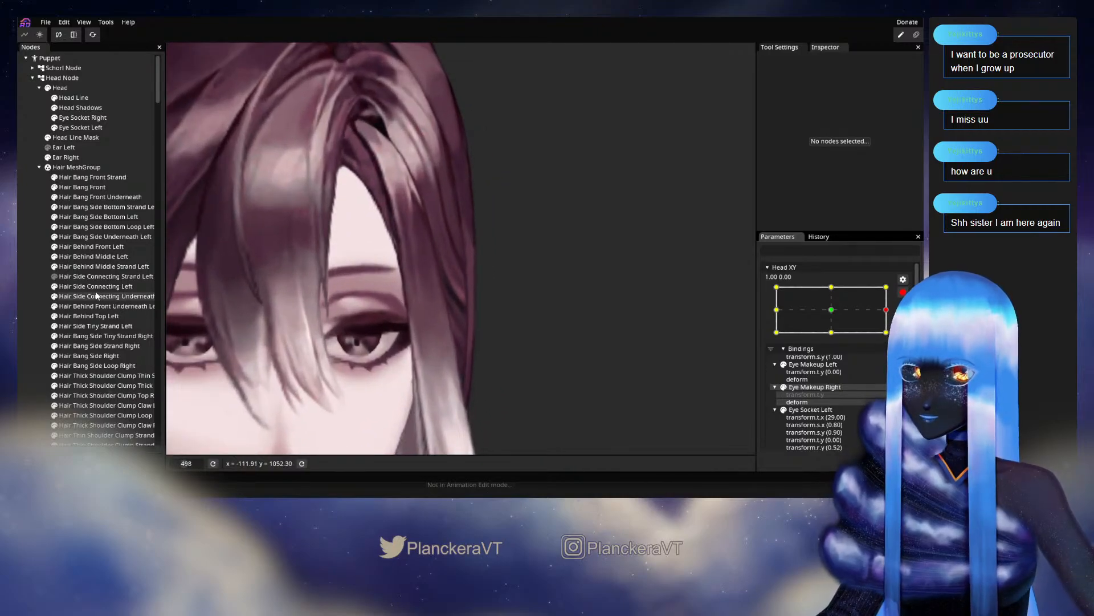
click(97, 287)
scroll(438, 310, up, 2)
scroll(439, 309, up, 1)
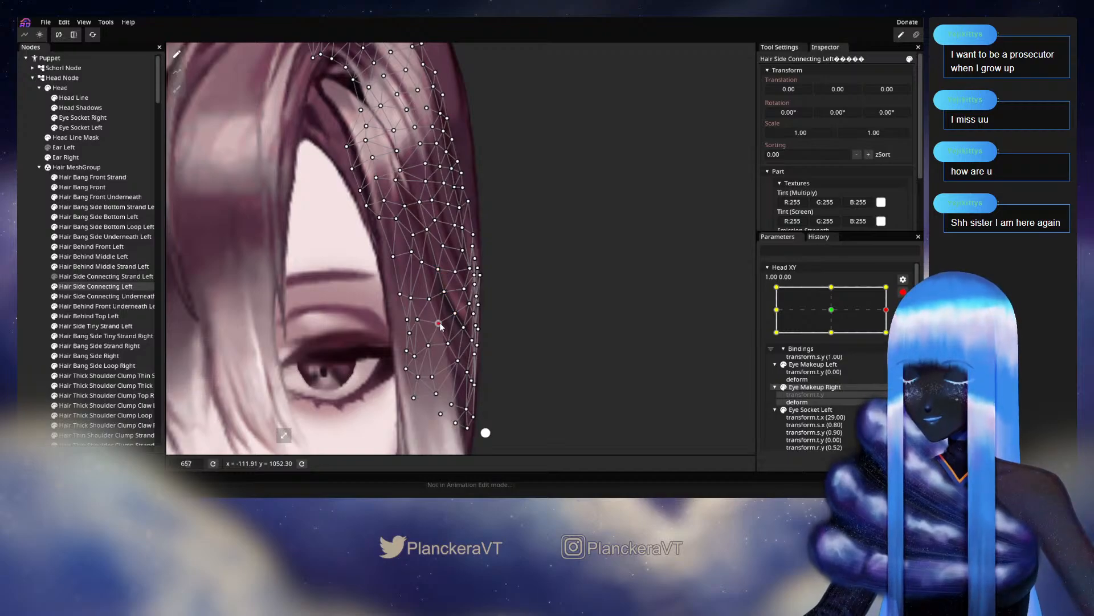
click(32, 295)
scroll(665, 338, down, 5)
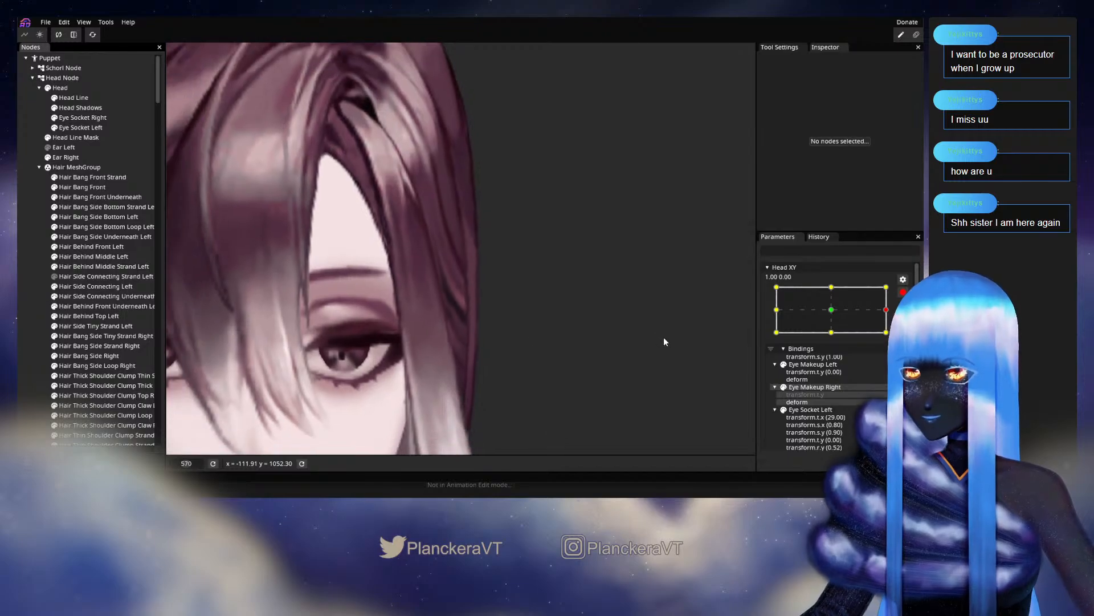
scroll(667, 338, down, 3)
Refine the central vertices of Hair Side Connecting Left beside the eye at Head XY 1.00, 0.00, and deselect the part
scroll(496, 350, up, 4)
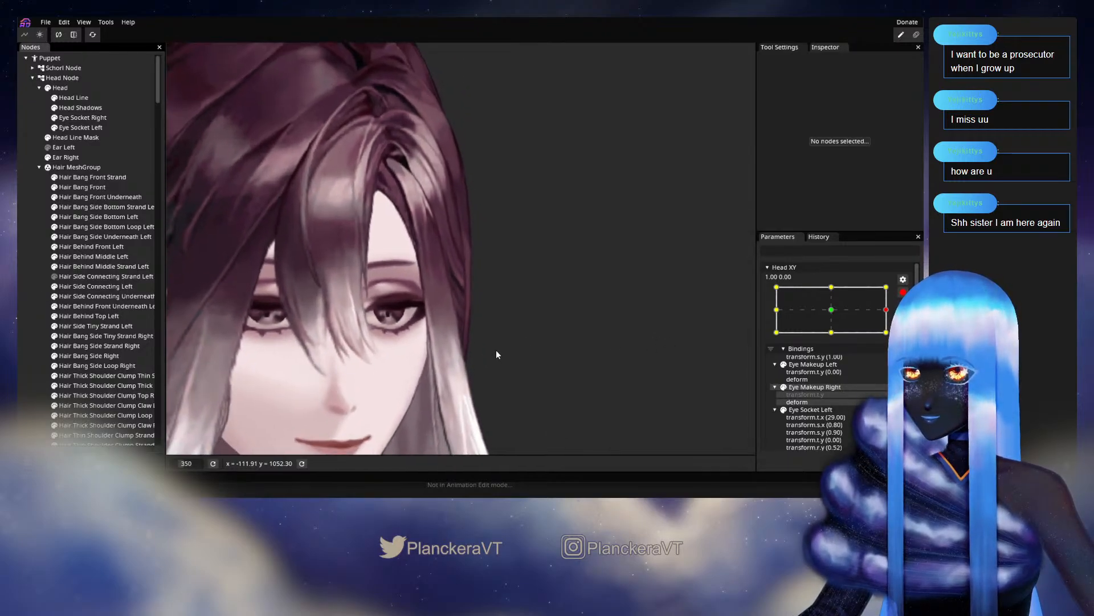
scroll(439, 338, up, 1)
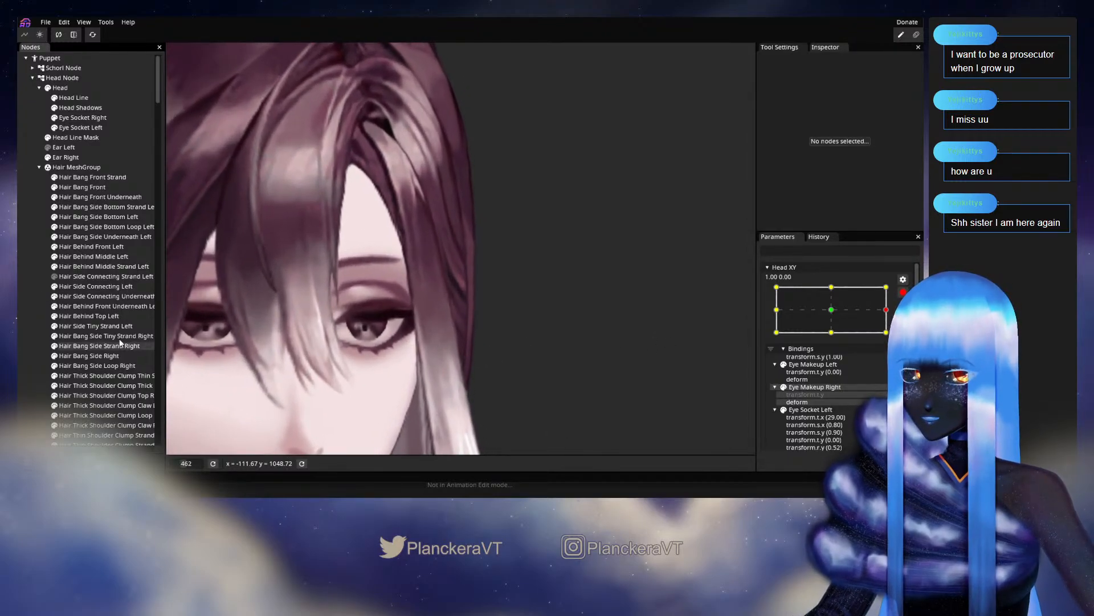
click(81, 289)
scroll(442, 371, up, 4)
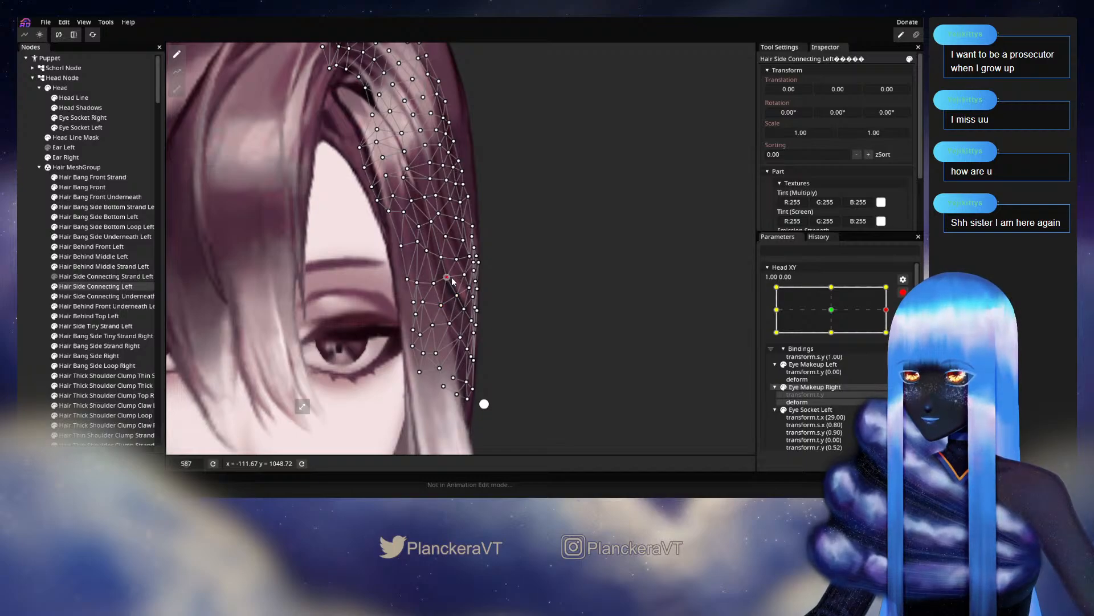
click(24, 307)
scroll(630, 367, down, 3)
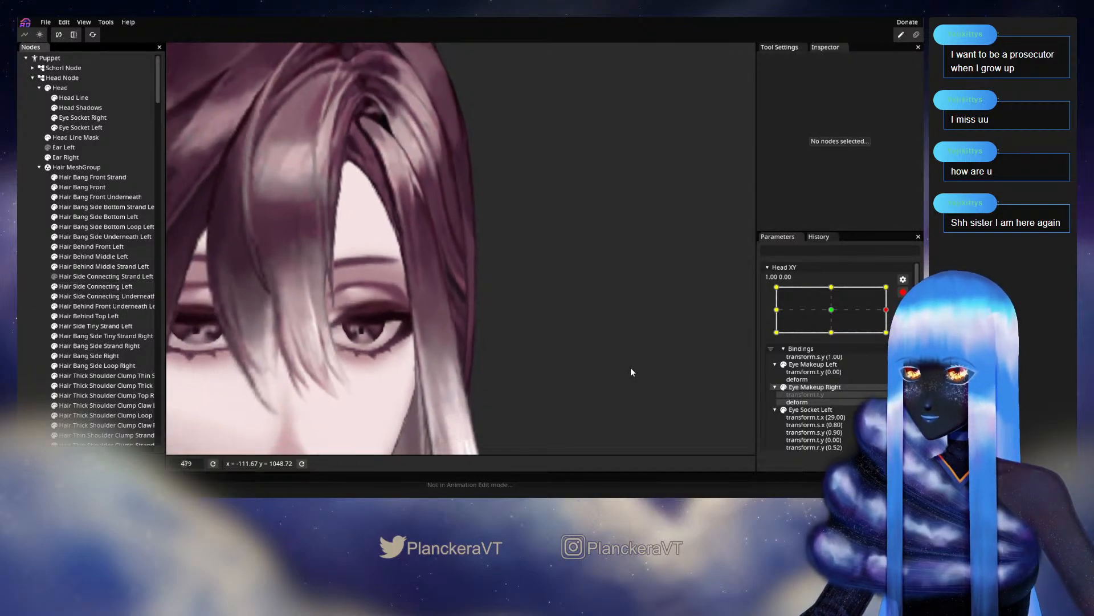
Reselect Hair Side Connecting Left at Head XY 1.00, 0.00, fine-tune the vertices around its lower dark strand, and deselect it
scroll(252, 337, up, 2)
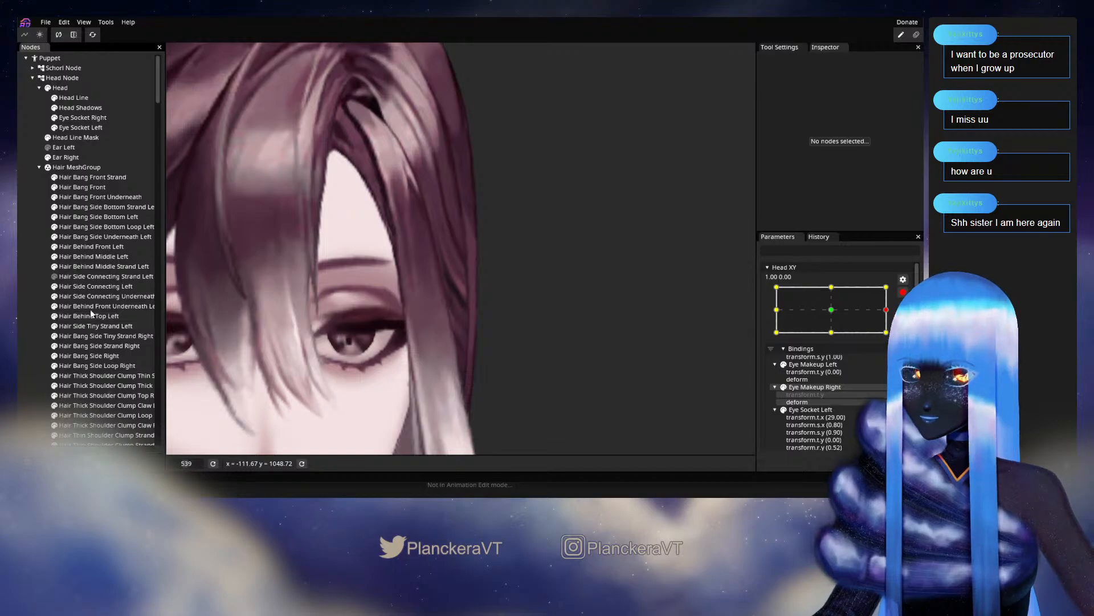
click(98, 287)
scroll(451, 358, up, 3)
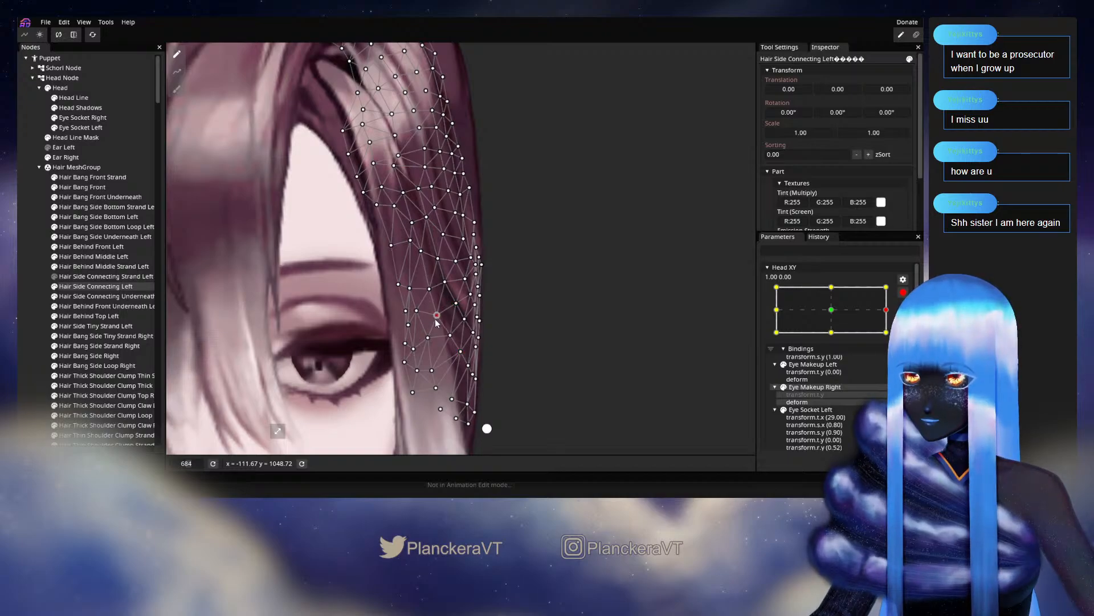
click(576, 354)
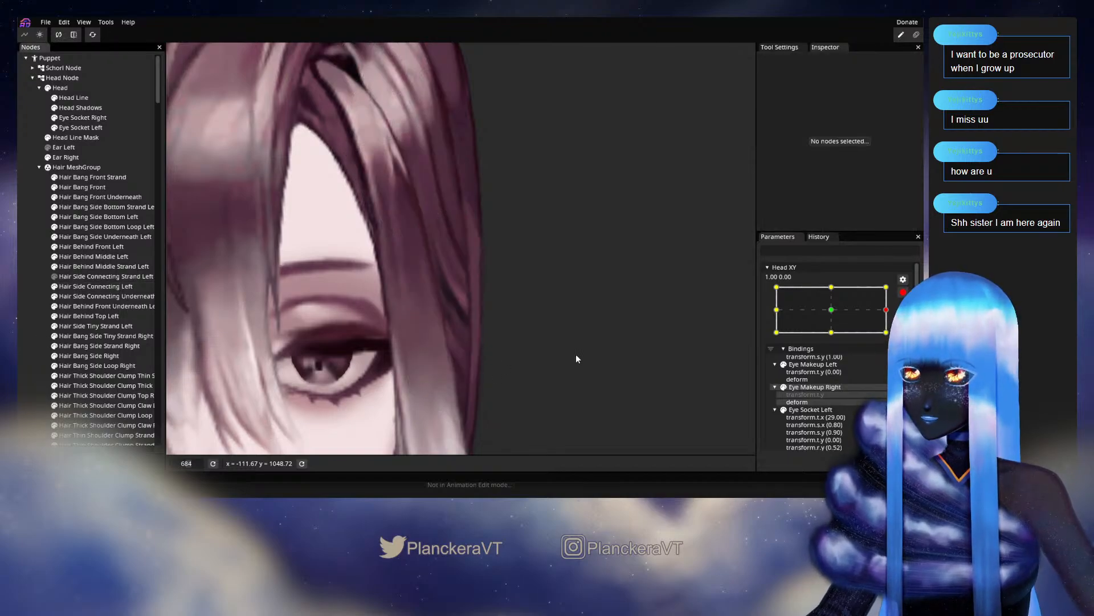
Leave keypoint editing and move Head XY from 1.00, 0.00 to about 1.00, -0.48 to review the side hair
scroll(591, 381, down, 4)
scroll(598, 377, down, 4)
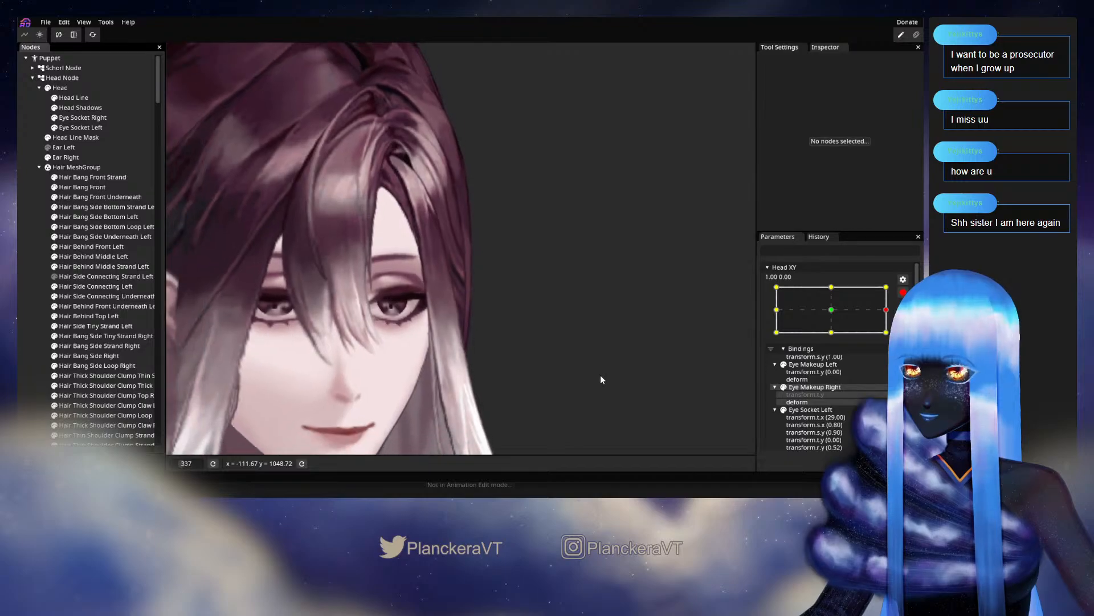
scroll(614, 367, down, 1)
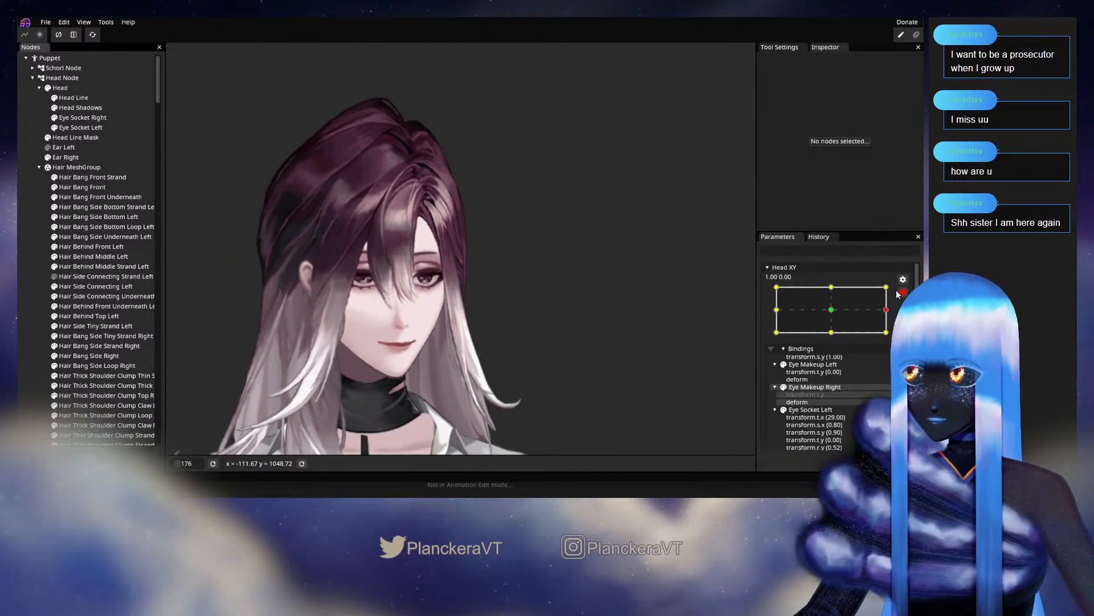
mouse_move(892, 337)
mouse_down()
mouse_move(838, 341)
mouse_move(890, 337)
mouse_move(892, 358)
mouse_move(892, 338)
mouse_move(892, 359)
mouse_move(892, 325)
mouse_move(892, 359)
mouse_move(892, 348)
mouse_up()
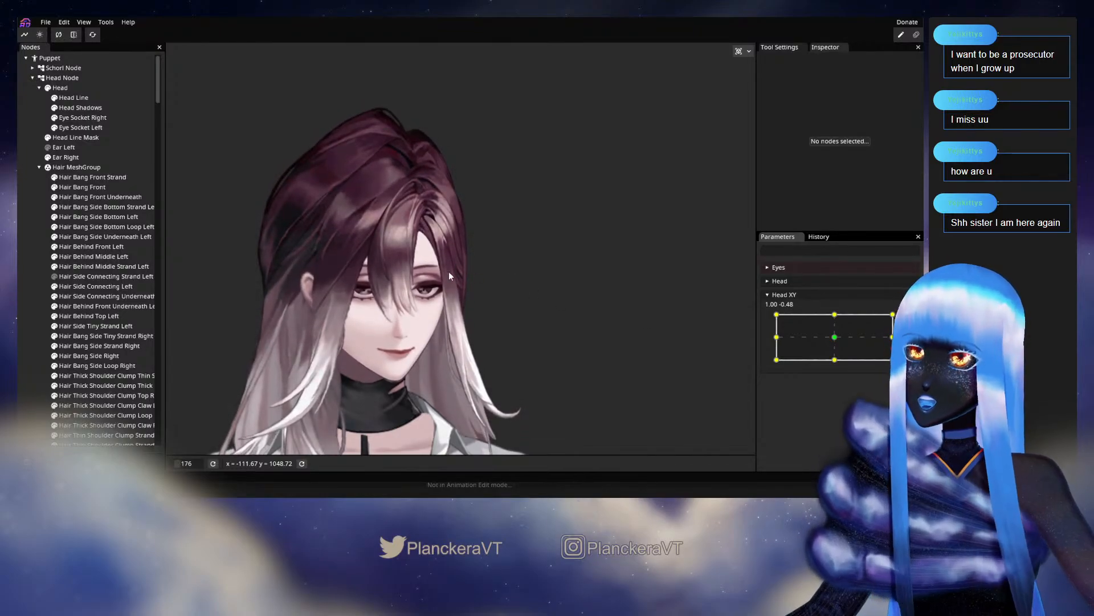
Move Head XY to 1.00, -1.00 to review the side hair, and open the 1.00, 0.00 keypoint for editing
scroll(512, 333, up, 5)
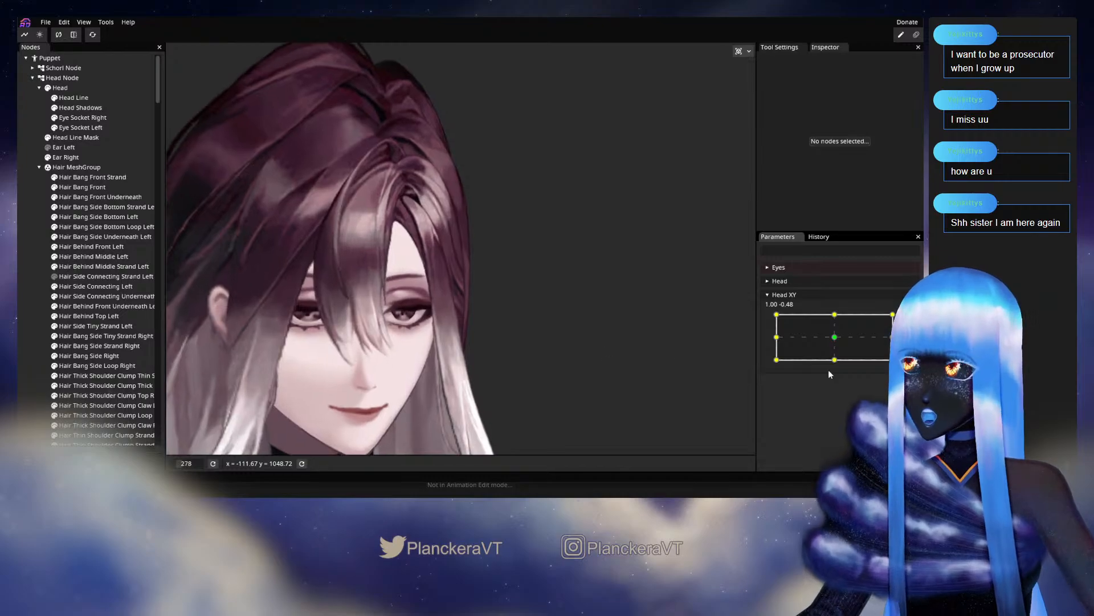
mouse_move(892, 348)
mouse_down()
mouse_move(893, 333)
mouse_move(893, 360)
mouse_move(893, 337)
mouse_move(840, 342)
mouse_move(893, 359)
mouse_up()
click(903, 319)
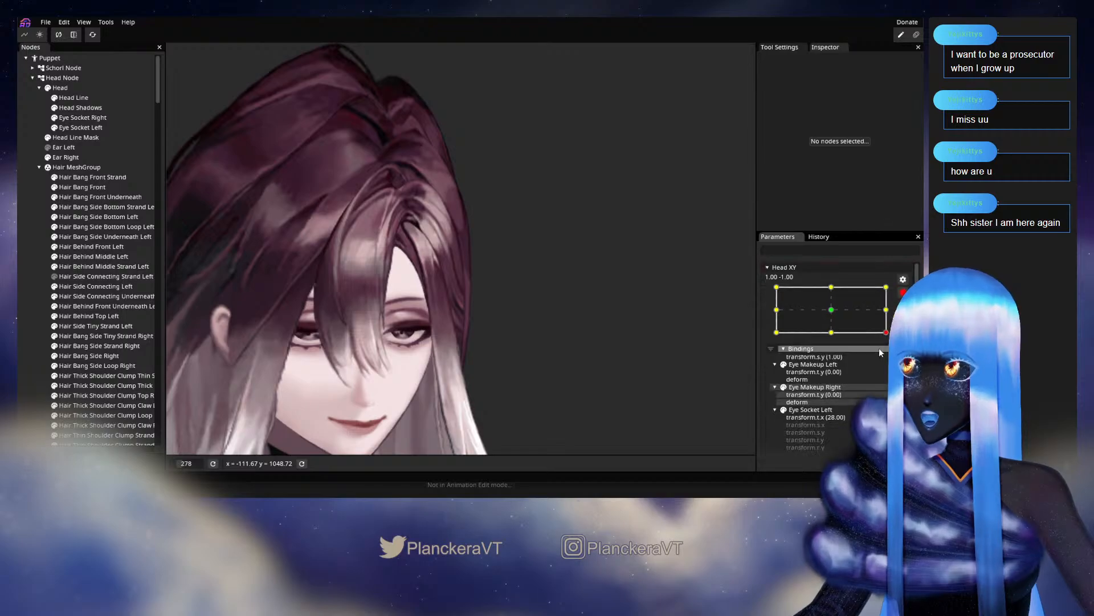
click(886, 309)
scroll(503, 340, up, 4)
scroll(510, 340, up, 4)
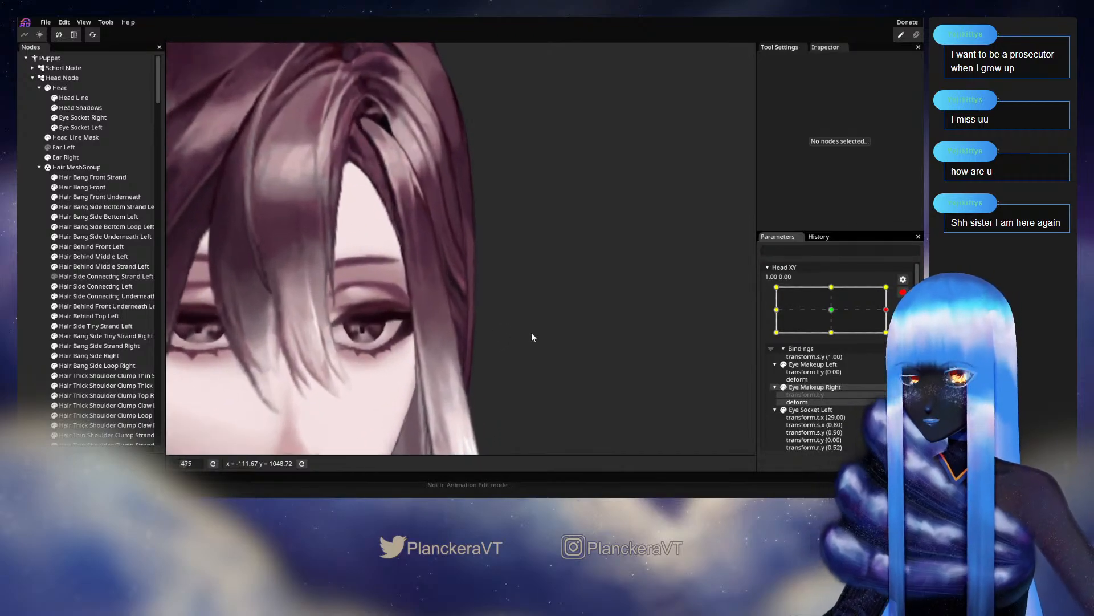
Select Hair Side Connecting Left at Head XY 1.00, 0.00, undo its last vertex adjustment, and deselect the part
click(84, 314)
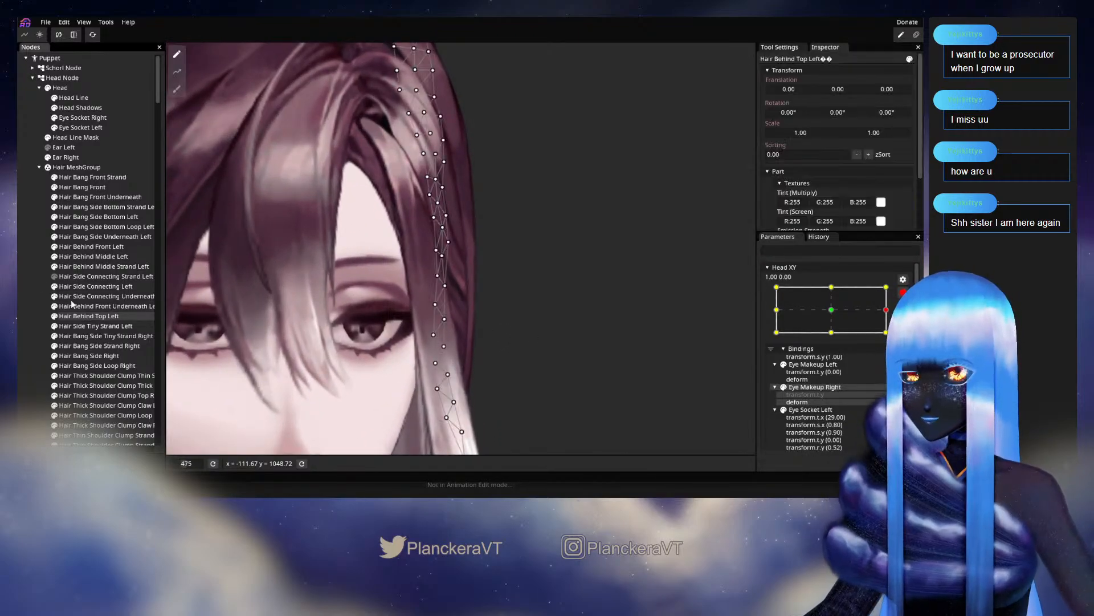
click(73, 287)
scroll(454, 318, up, 6)
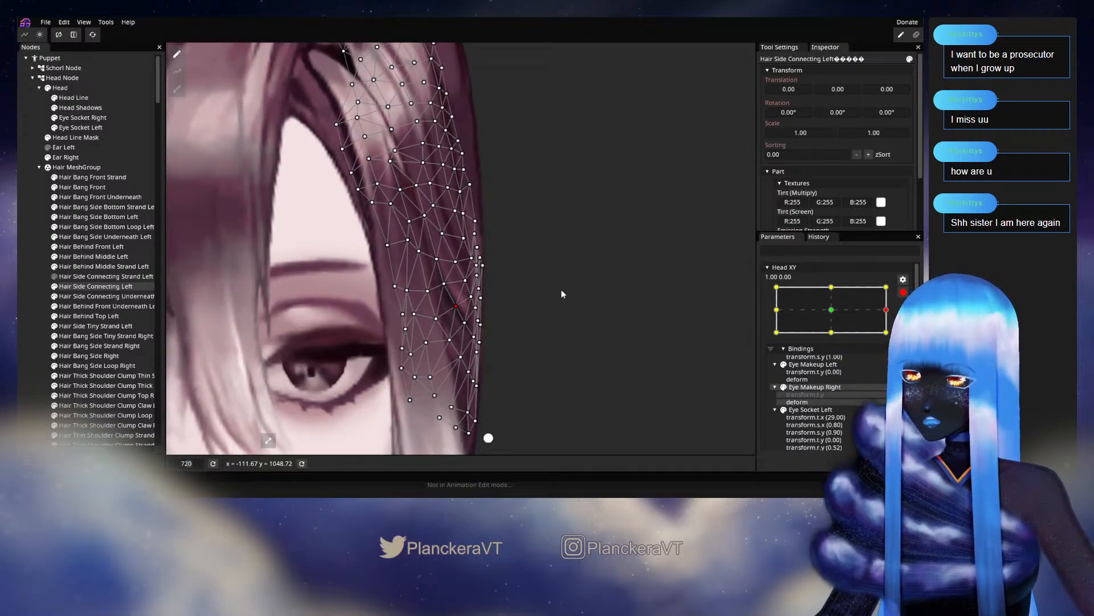
key(ctrl+z)
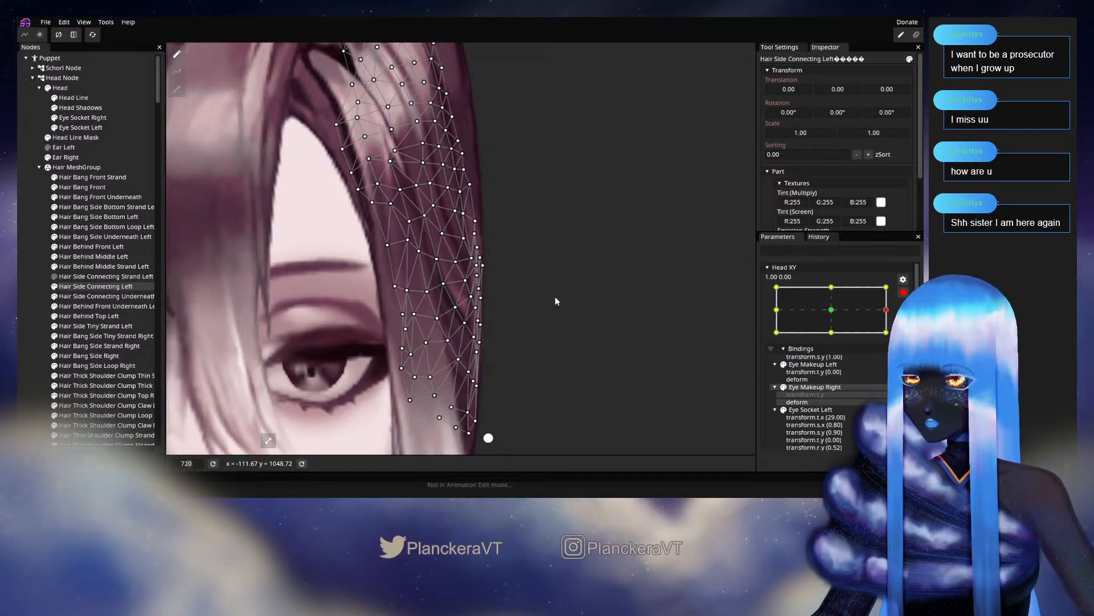
click(34, 306)
scroll(617, 340, down, 3)
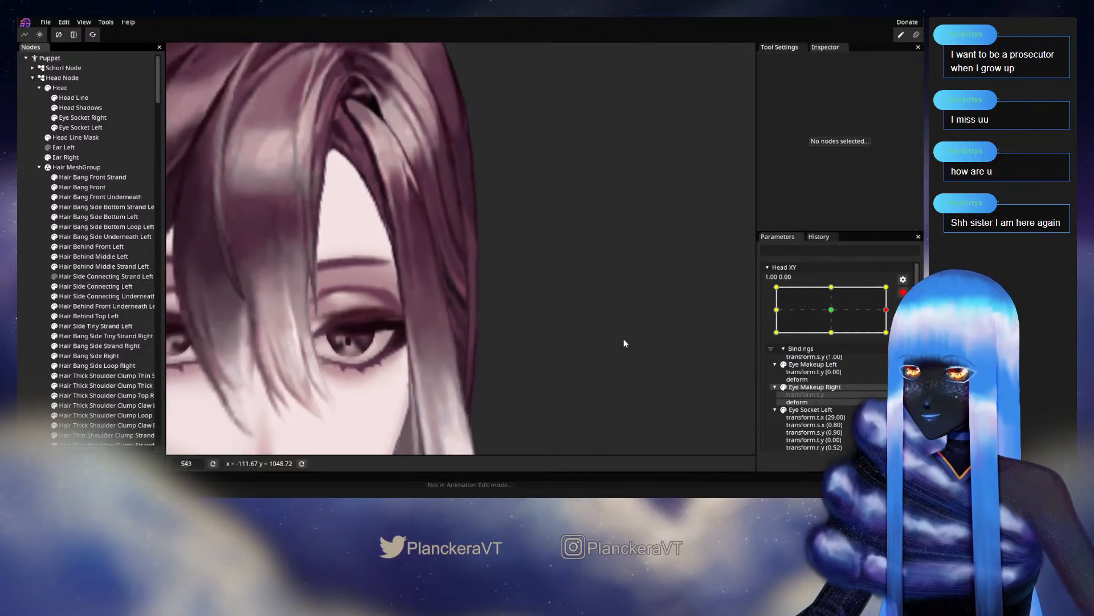
scroll(623, 339, down, 1)
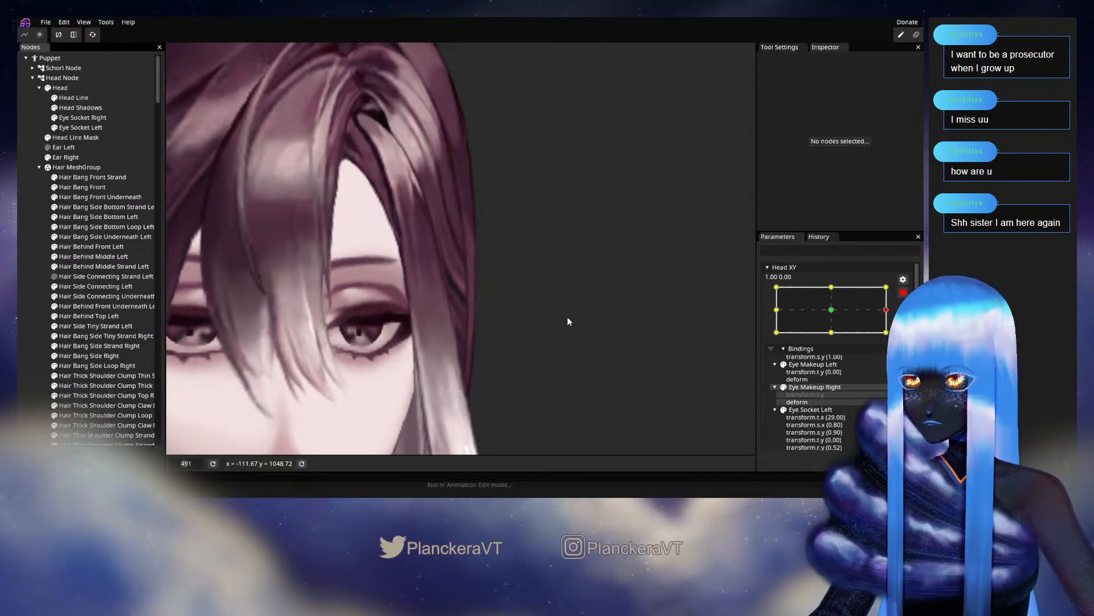
Leave keypoint editing and move Head XY from 1.00, 0.00 to 1.00, -1.00 to review the side hair's motion
click(903, 292)
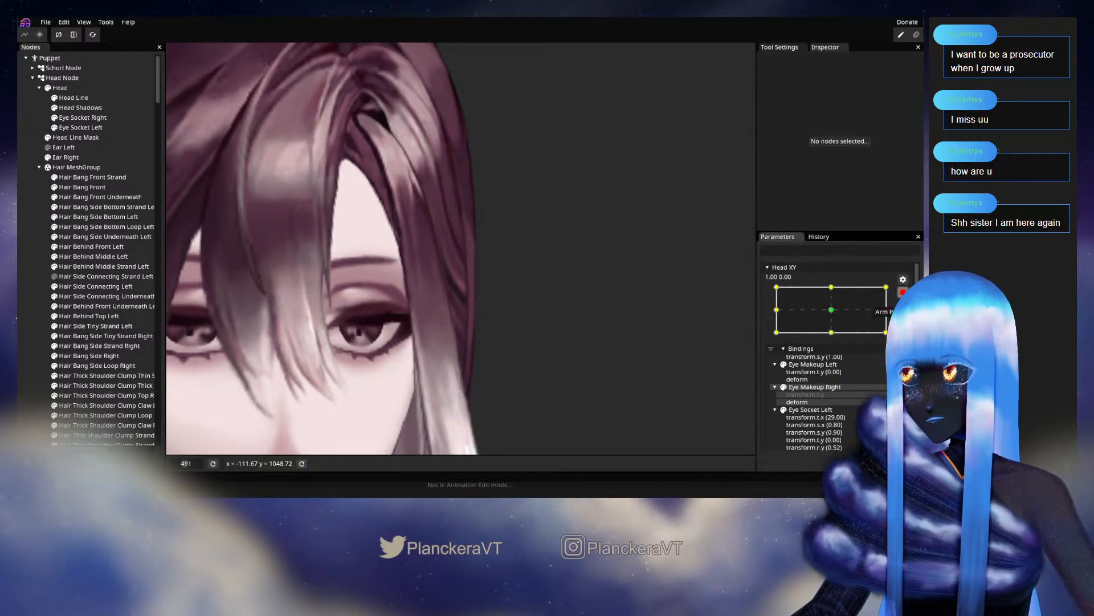
scroll(634, 357, down, 2)
scroll(640, 359, down, 1)
drag(891, 337, 894, 361)
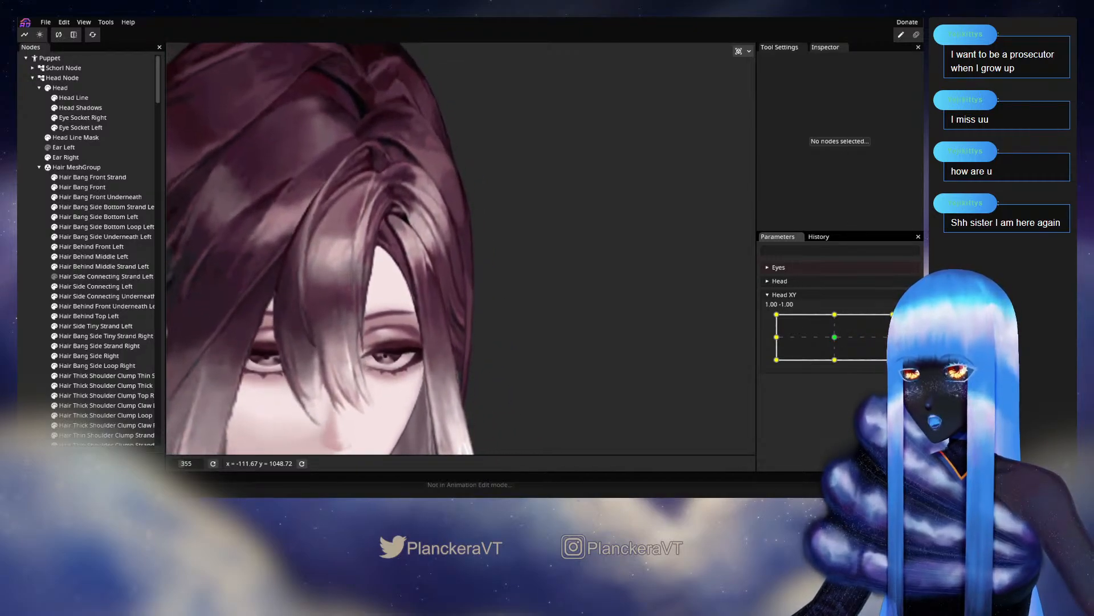
Enter keypoint editing at Head XY 1.00, -1.00 and adjust the Hair Side Connecting Left vertices around its lower dark strand
click(909, 319)
scroll(455, 366, up, 3)
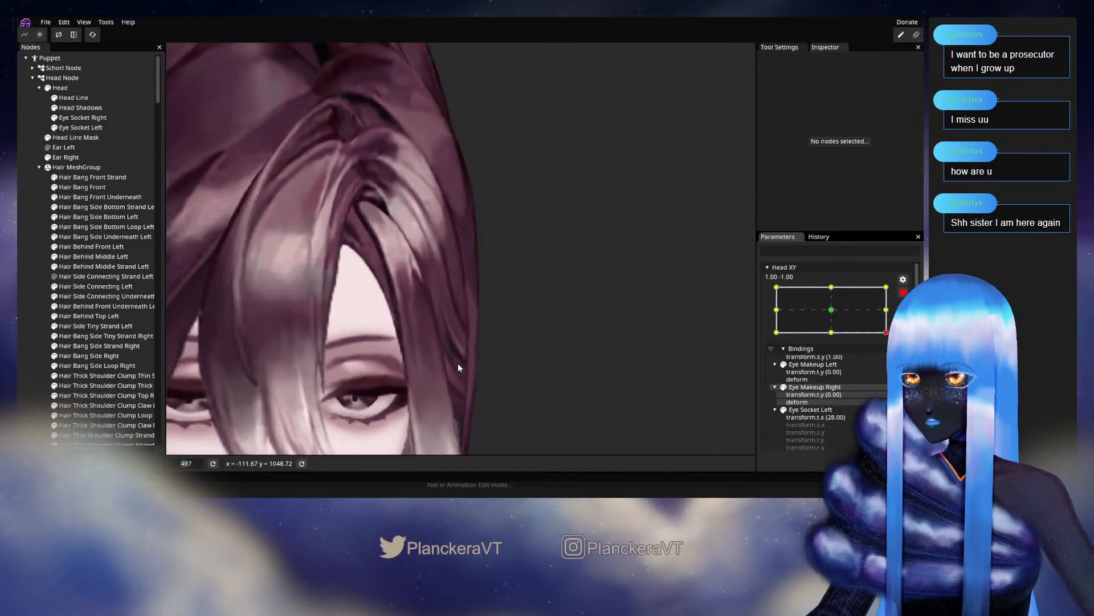
scroll(459, 367, up, 2)
click(430, 312)
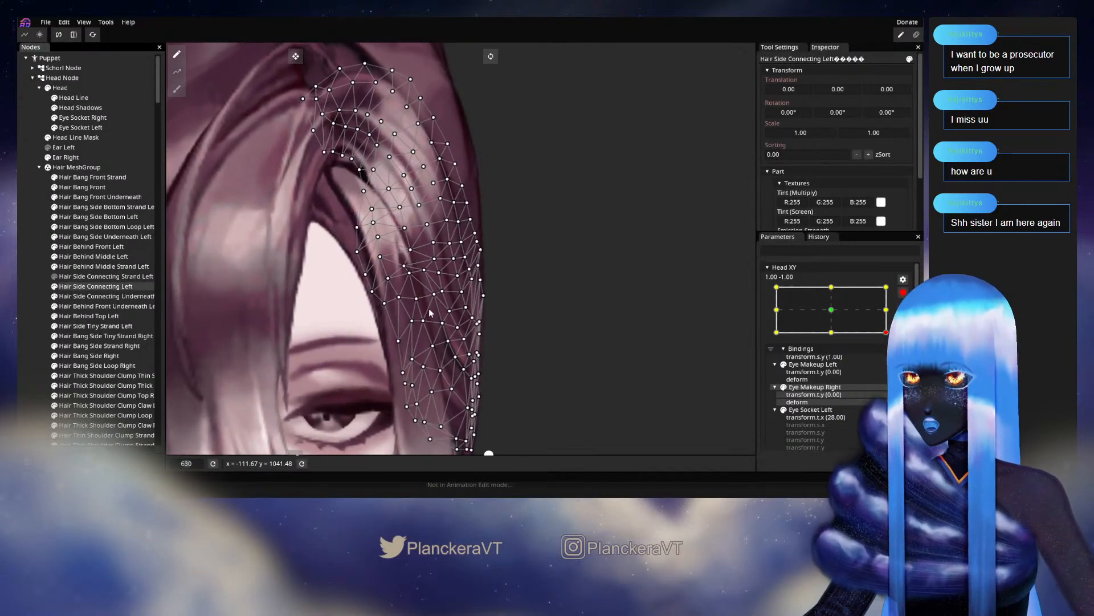
scroll(430, 313, up, 1)
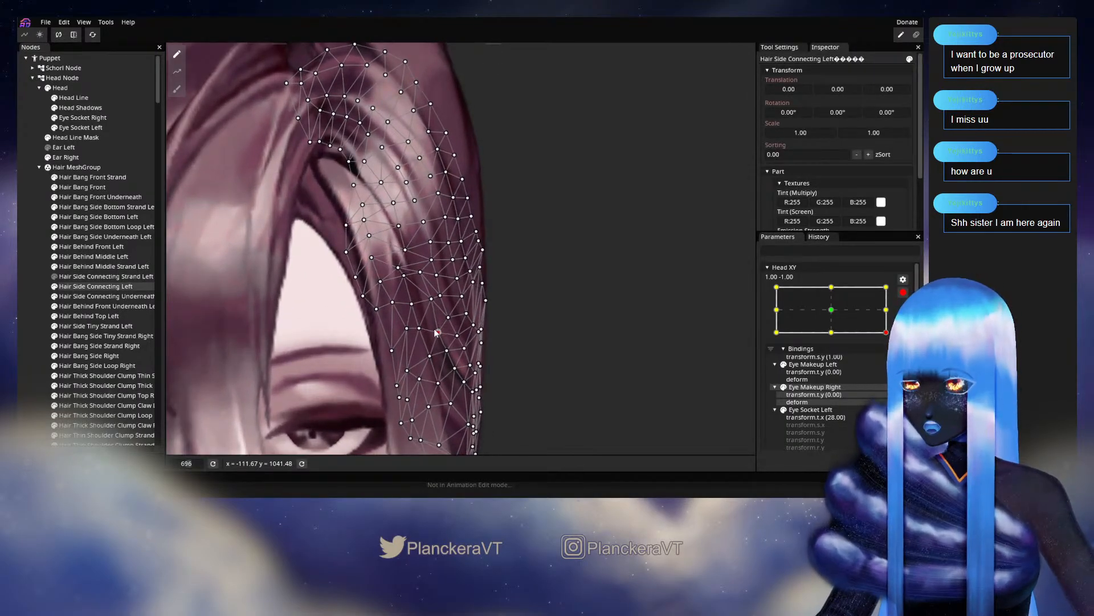
drag(446, 350, 445, 352)
click(454, 369)
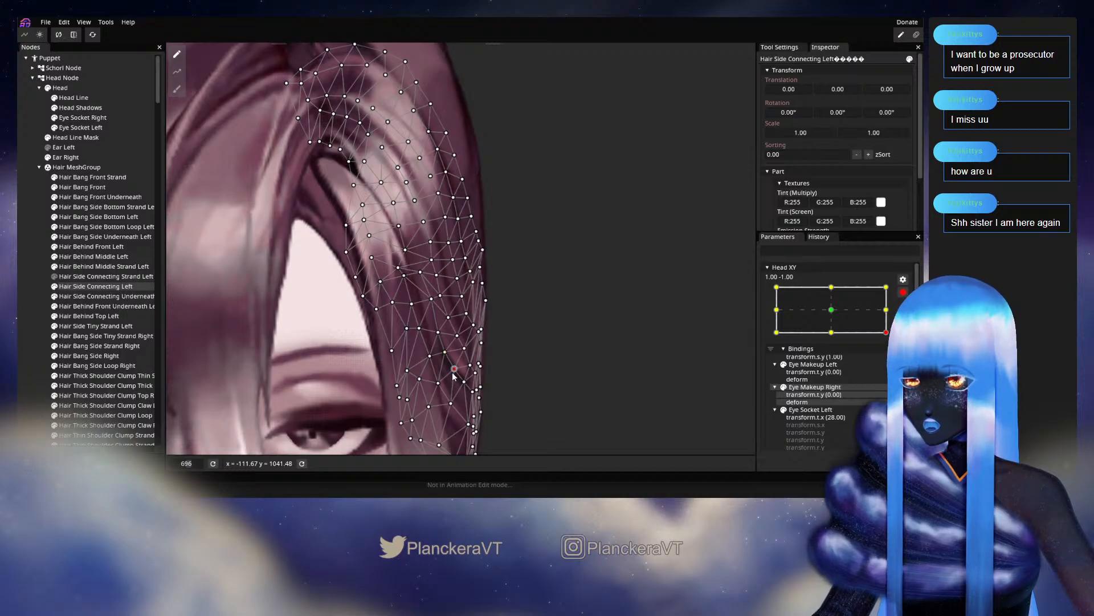
click(436, 333)
drag(428, 306, 424, 308)
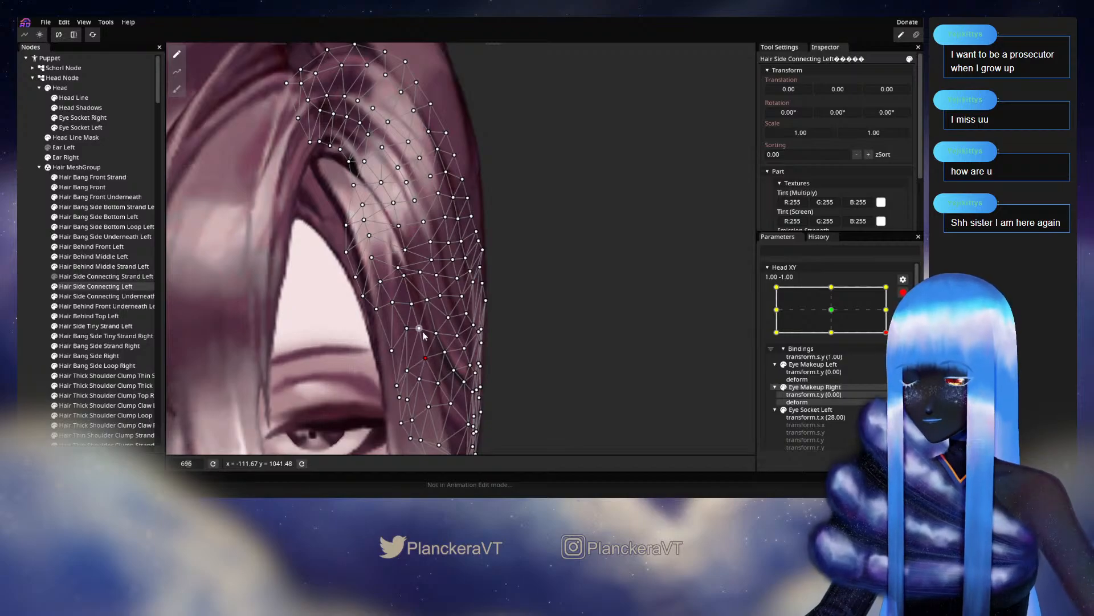
Save the puppet project and deselect Hair Side Connecting Left
drag(416, 338, 393, 290)
key(ctrl+s)
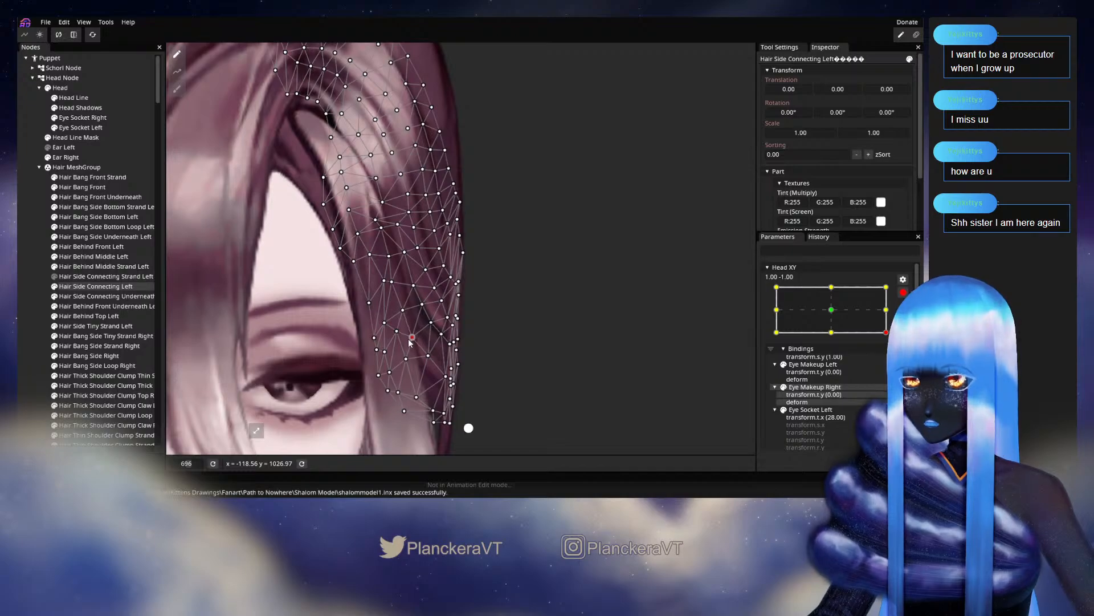
click(20, 296)
scroll(601, 353, down, 4)
scroll(609, 364, down, 5)
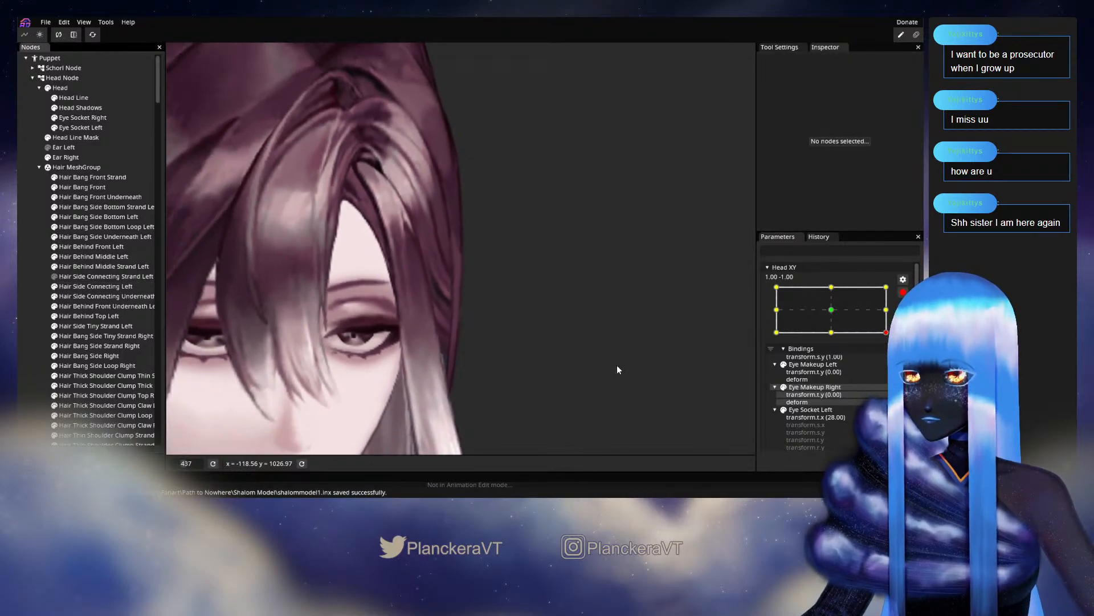
Leave keypoint editing, test the Head XY motion near 1.00, -1.00, and reopen that keypoint for editing
click(903, 293)
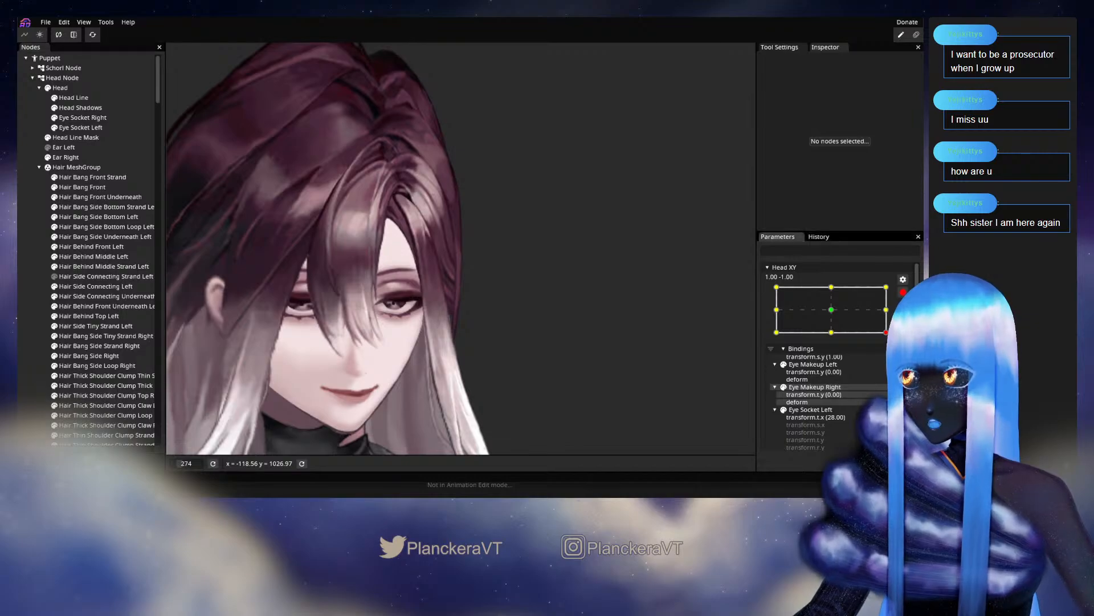
mouse_move(893, 360)
mouse_down()
mouse_move(893, 334)
mouse_move(893, 359)
mouse_up()
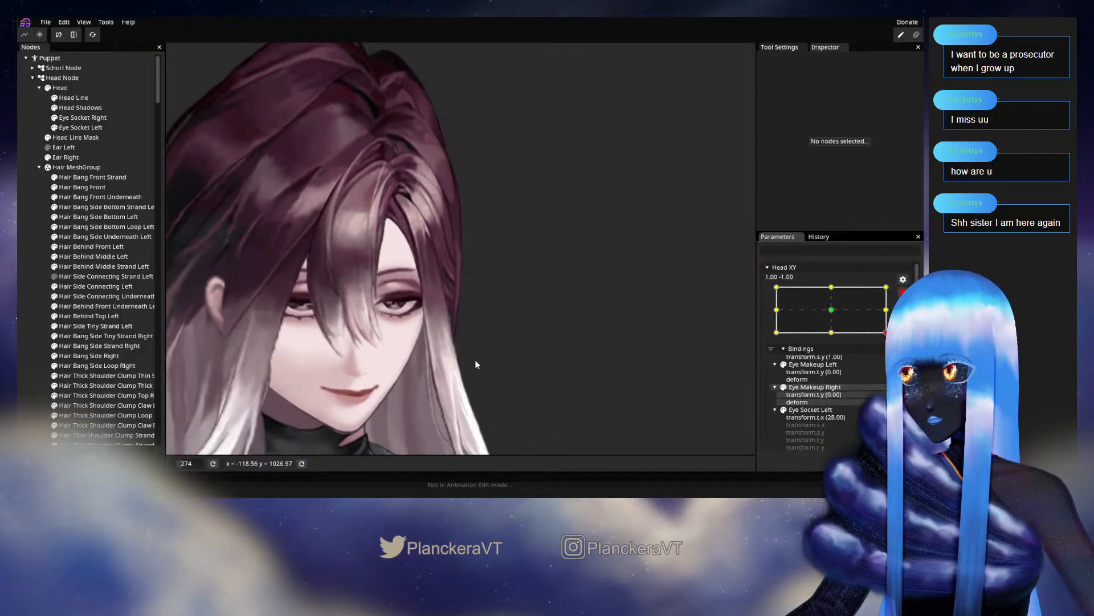
scroll(485, 348, up, 6)
scroll(469, 344, up, 3)
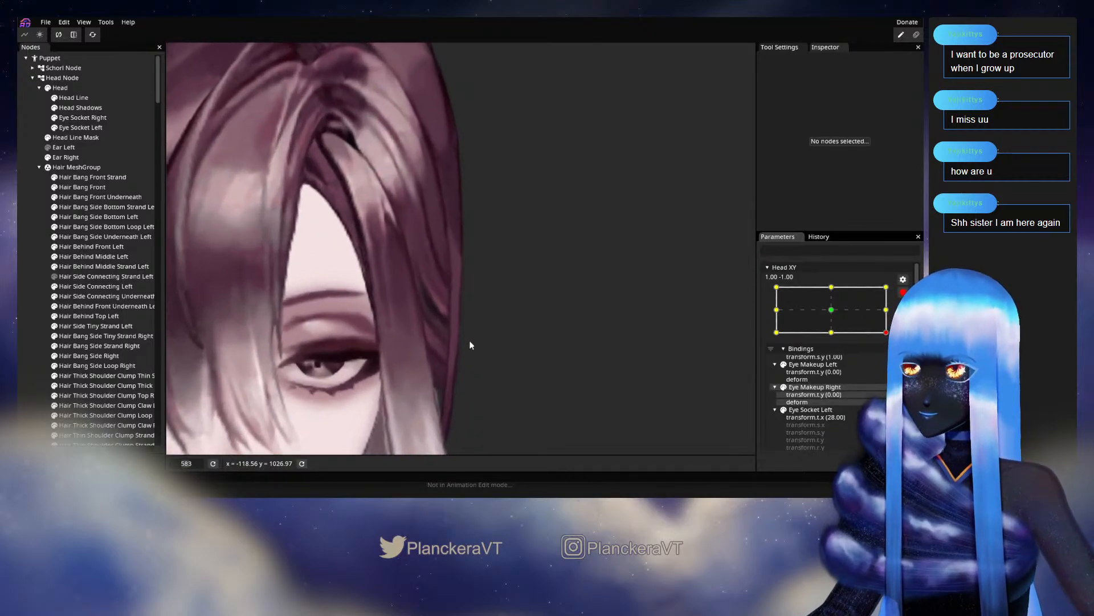
Reselect Hair Side Connecting Left at Head XY 1.00, -1.00, refine its central vertices beside the eye, and deselect it
click(96, 286)
scroll(413, 368, up, 2)
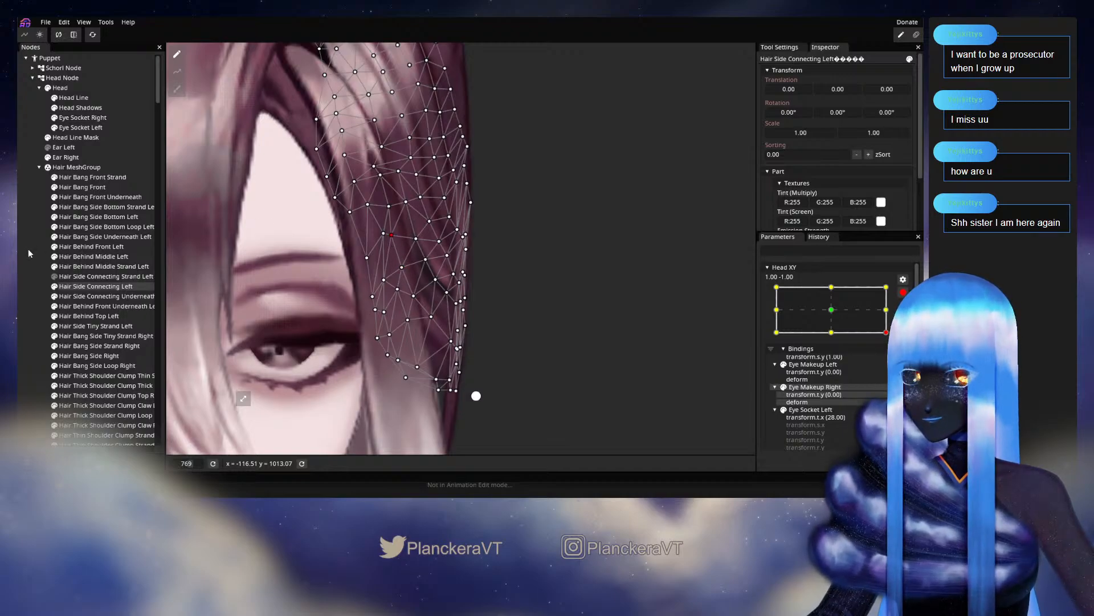
click(585, 249)
scroll(585, 249, down, 5)
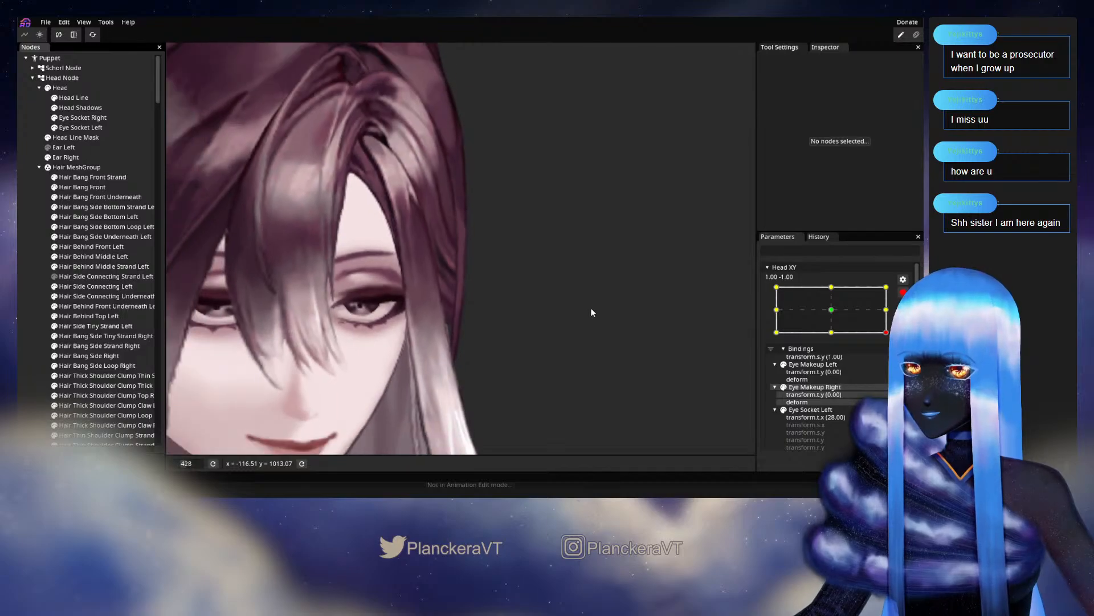
Review the whole head's hair while testing Head XY outside keypoint editing, and resume editing at 1.00, -1.00
scroll(593, 311, down, 5)
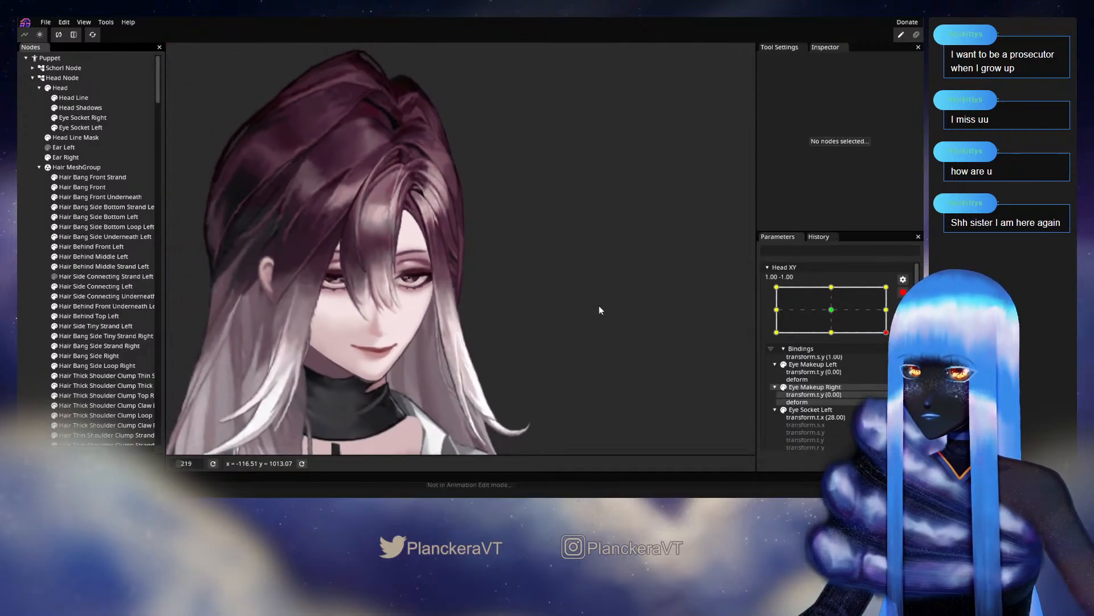
scroll(607, 307, down, 3)
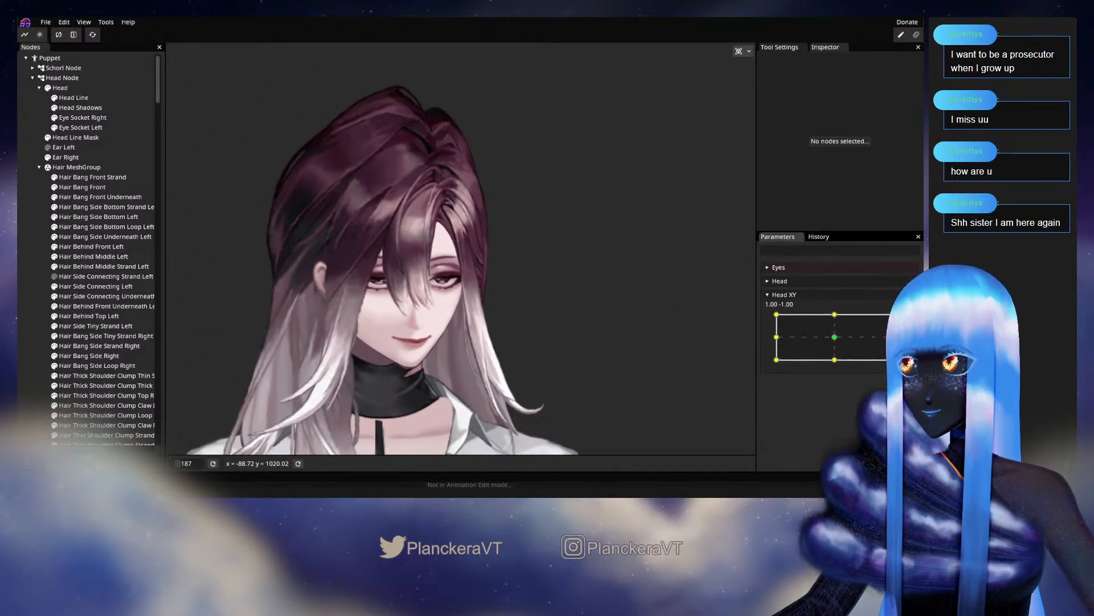
mouse_move(893, 360)
mouse_down()
mouse_move(893, 337)
mouse_move(893, 359)
mouse_up()
click(910, 320)
scroll(473, 312, up, 7)
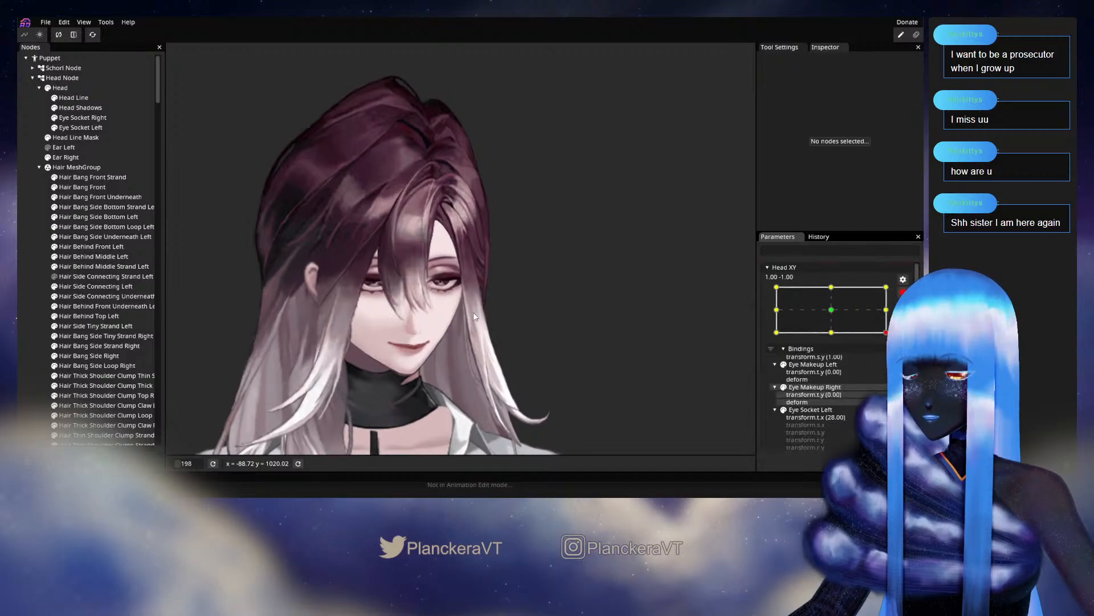
scroll(490, 314, up, 6)
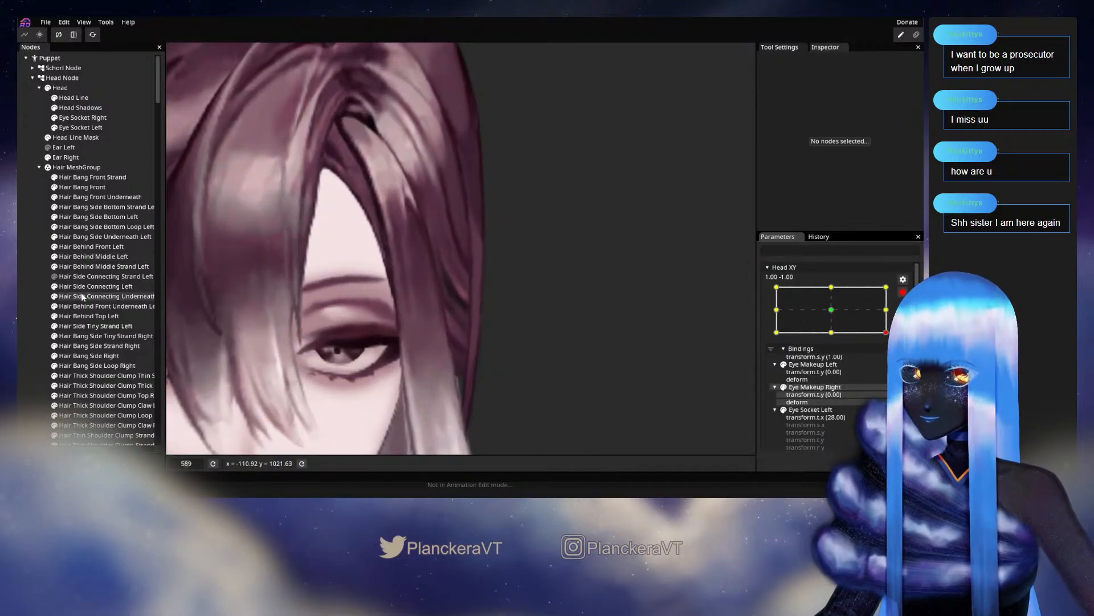
Fine-tune the Hair Side Connecting Left vertices along the dark strand at Head XY 1.00, -1.00, and deselect the part
click(83, 286)
scroll(507, 340, up, 4)
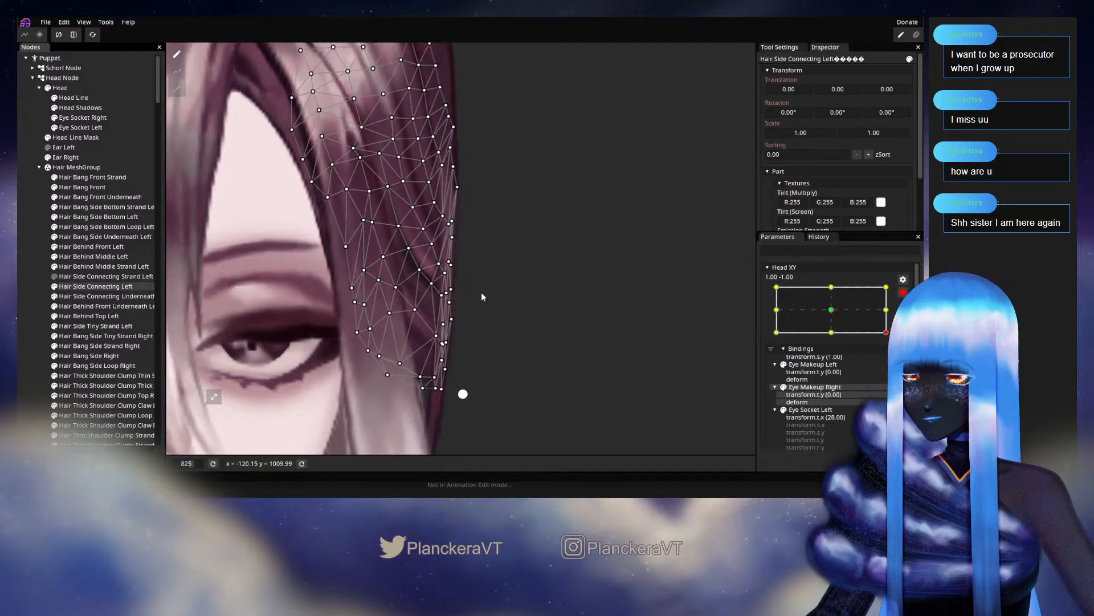
scroll(482, 295, up, 1)
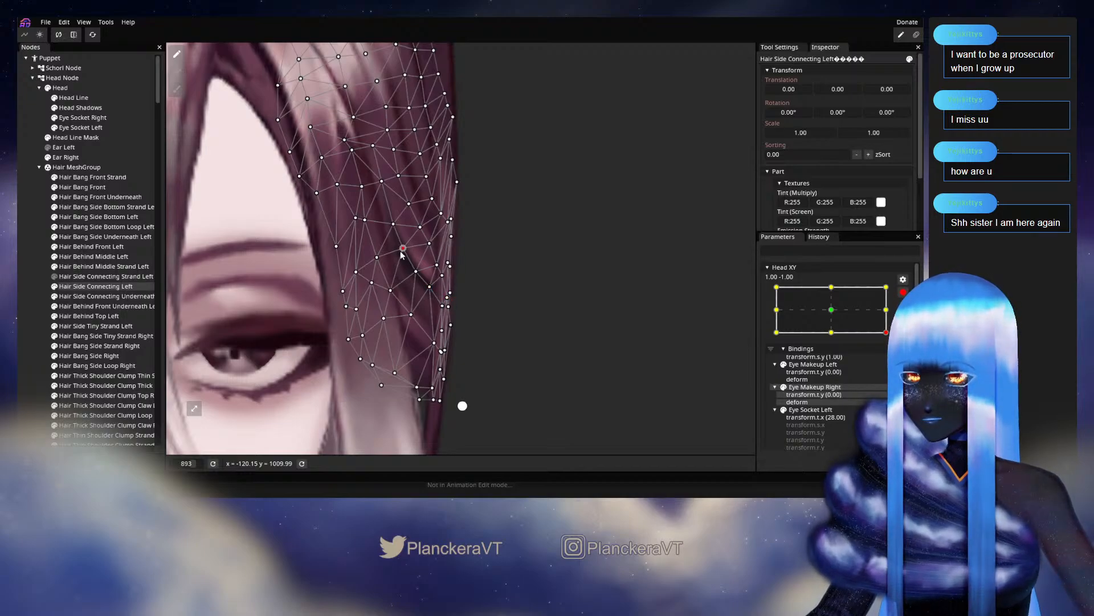
click(554, 320)
scroll(556, 319, down, 5)
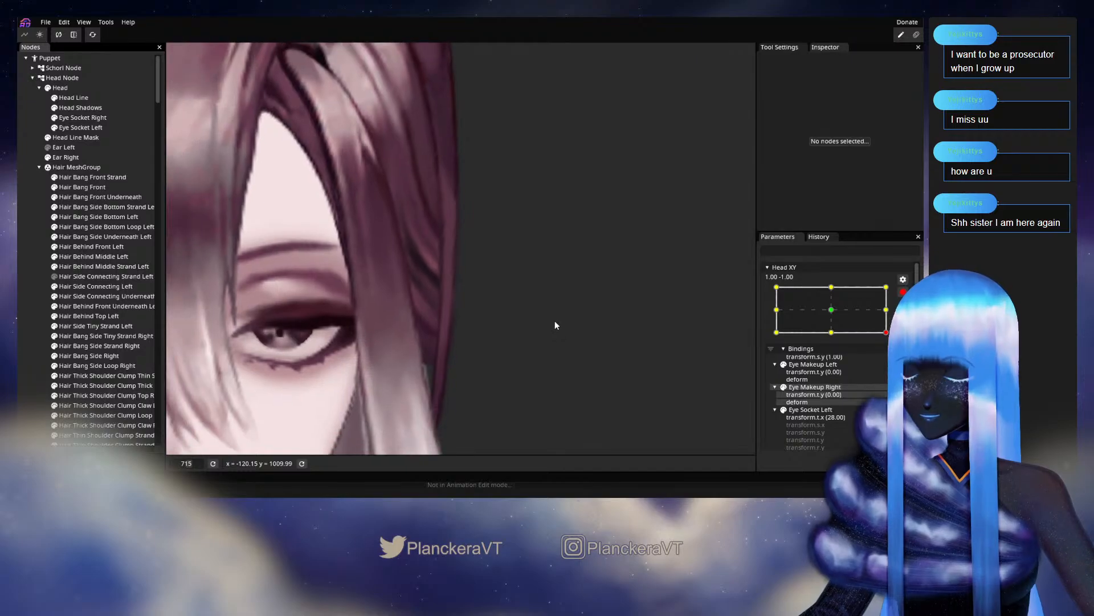
Leave keypoint editing, move Head XY between about 1.00, -0.79 and 1.00, -1.00 to check the side hair, and re-enter editing at 1.00, -1.00
scroll(570, 316, down, 6)
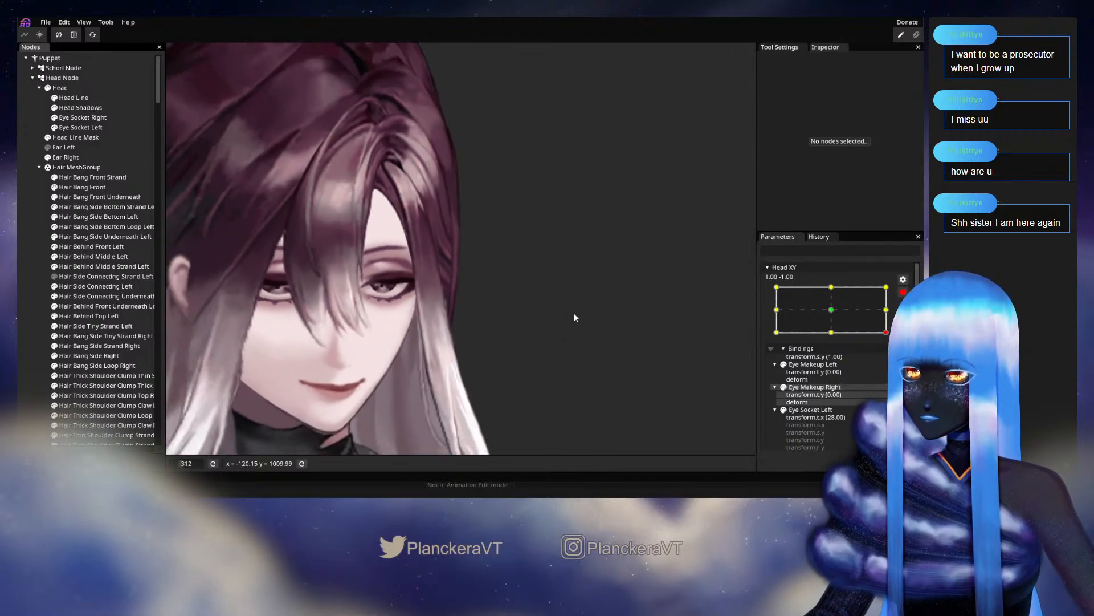
scroll(579, 318, down, 2)
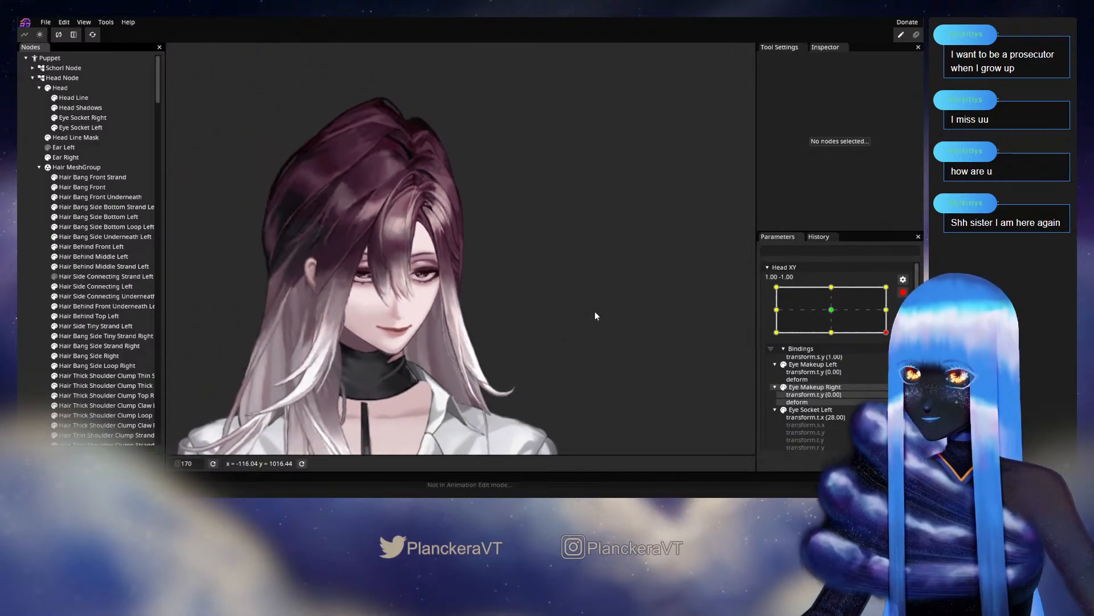
click(903, 293)
mouse_move(893, 359)
mouse_down()
mouse_move(892, 336)
mouse_move(893, 359)
mouse_up()
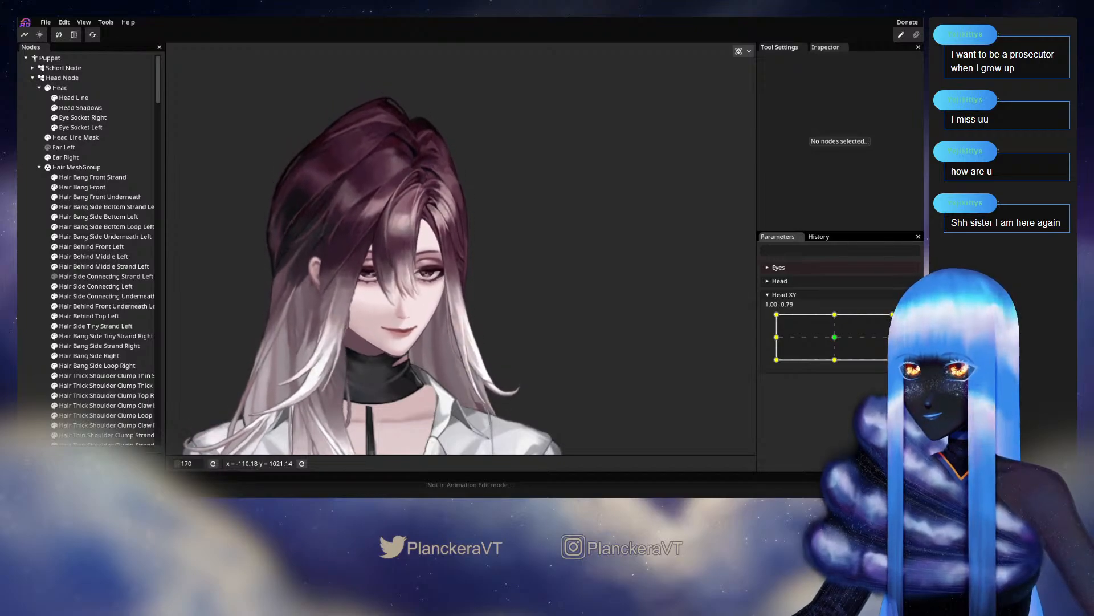
scroll(459, 270, up, 6)
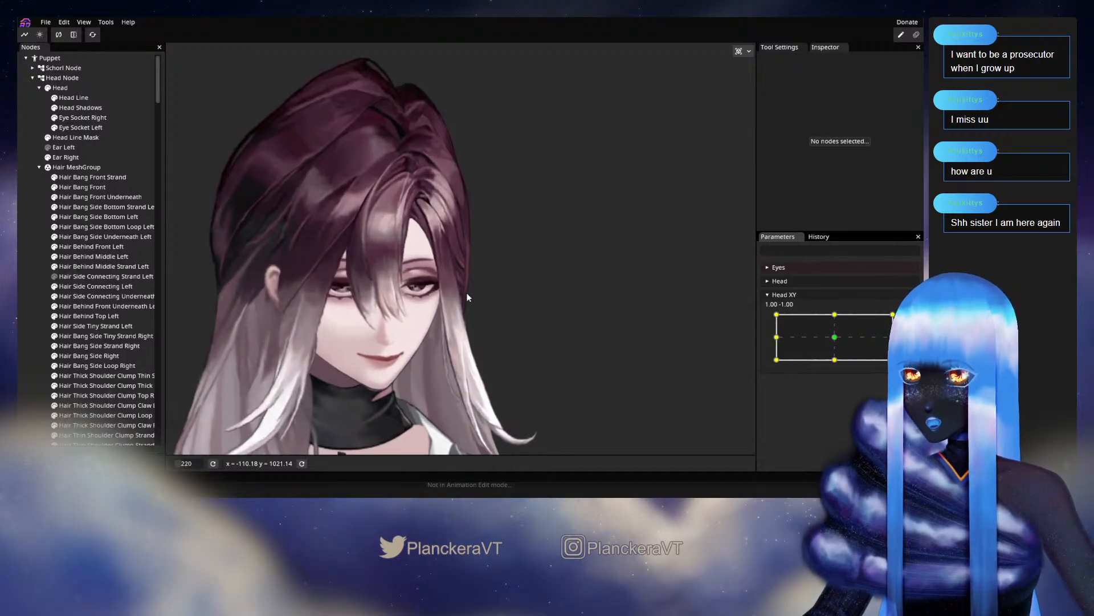
scroll(476, 284, up, 5)
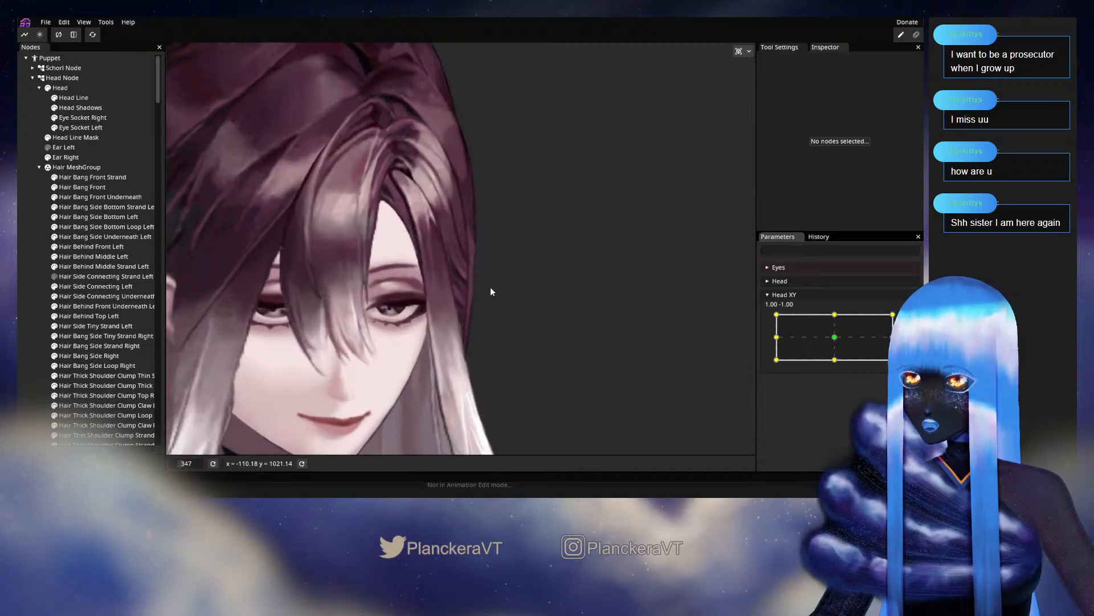
click(910, 320)
scroll(566, 345, up, 2)
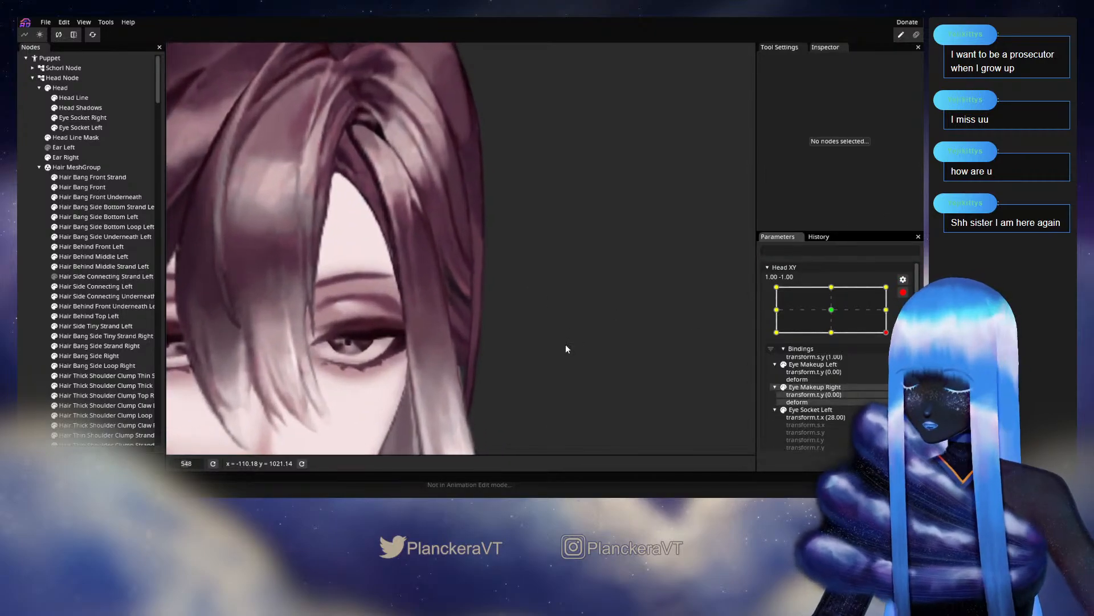
Select Hair Side Connecting Left at Head XY 1.00, -1.00, adjust its inner vertices beside the eye's outer corner, and deselect it
click(102, 288)
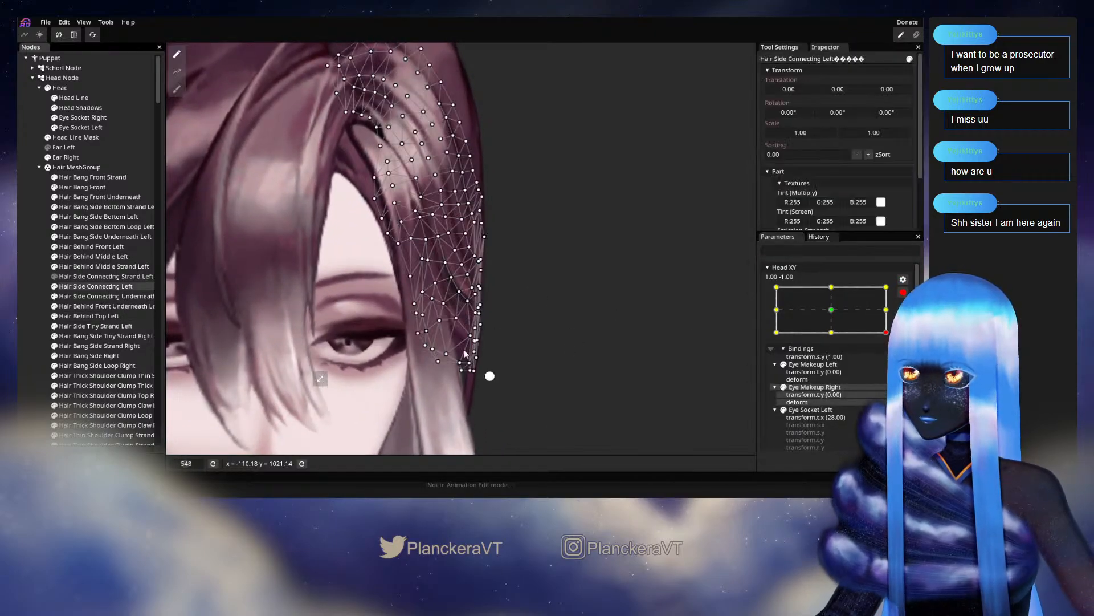
scroll(461, 345, up, 3)
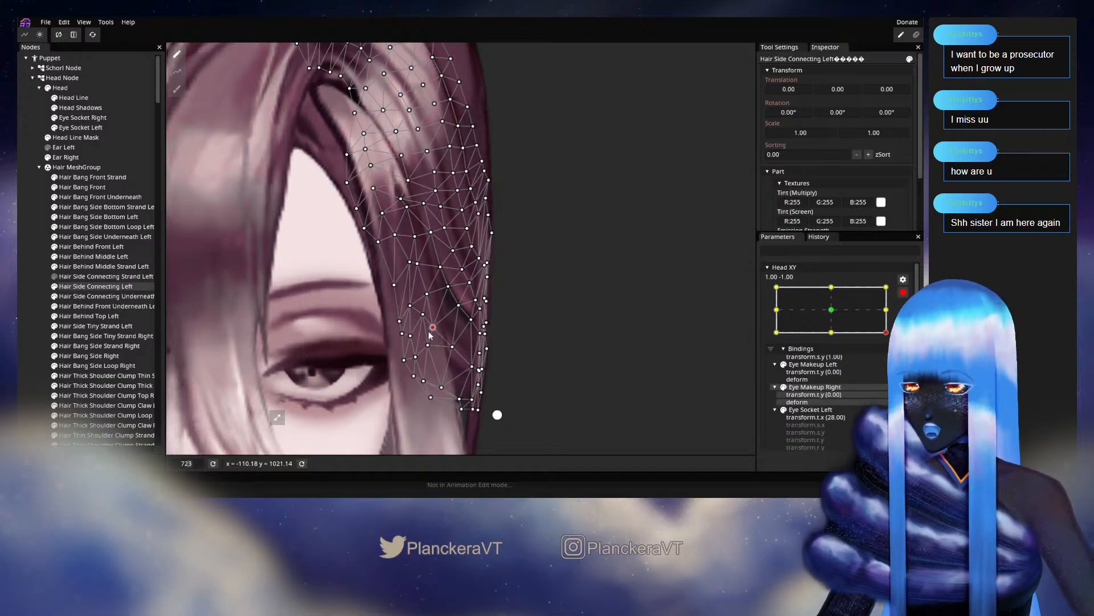
click(25, 295)
Review the whole head, test Head XY near 1.00, -1.00 outside keypoint editing, and resume editing that keypoint
scroll(583, 359, down, 5)
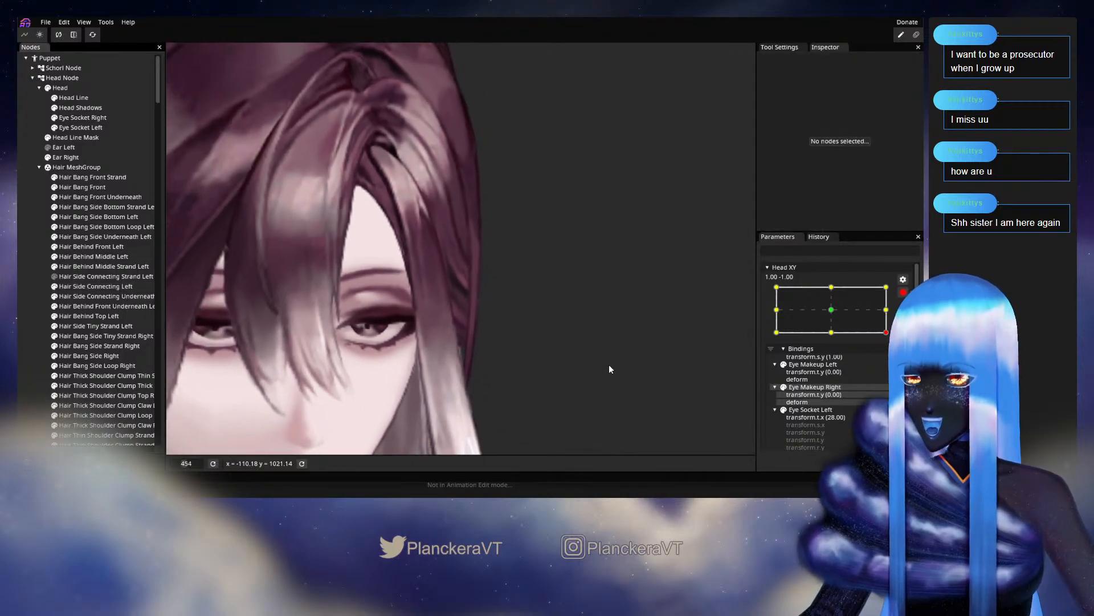
scroll(610, 368, down, 5)
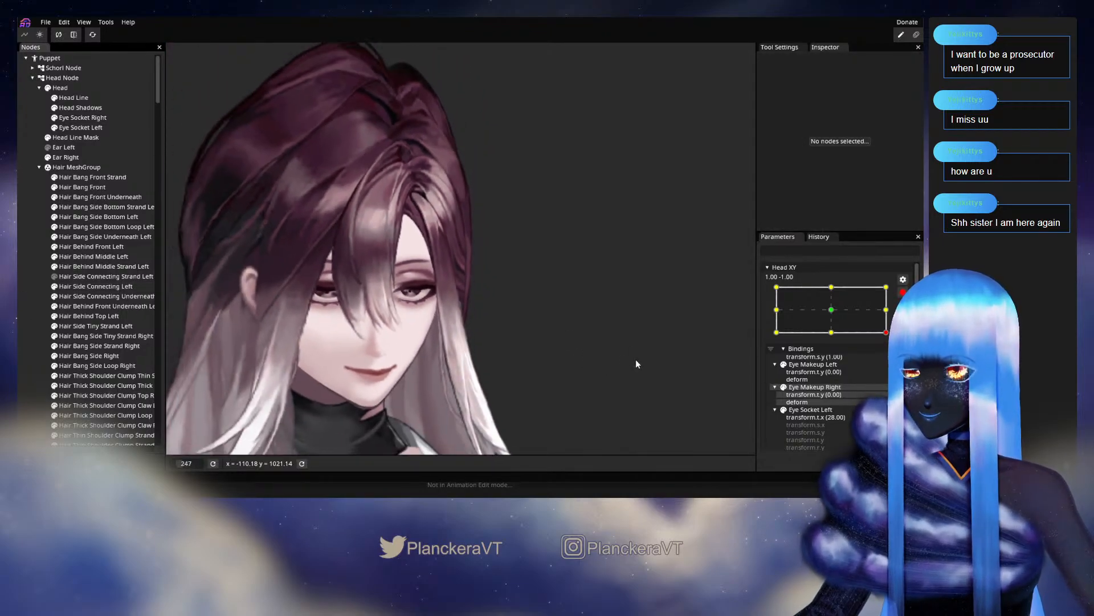
scroll(635, 364, down, 2)
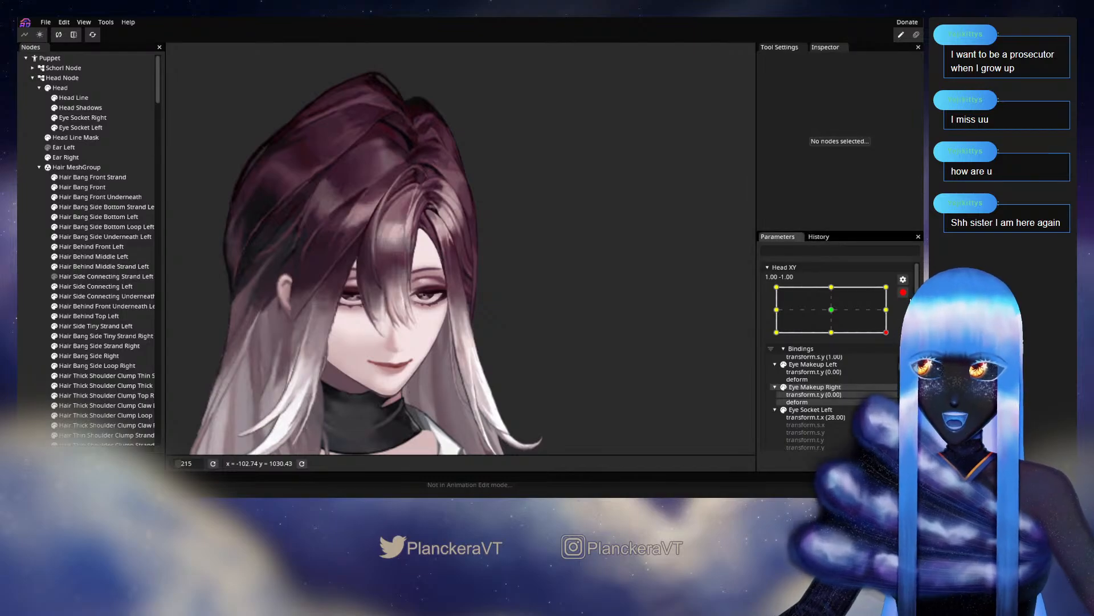
click(903, 292)
mouse_move(892, 360)
mouse_down()
mouse_move(893, 331)
mouse_move(893, 359)
mouse_up()
Reshape the lower tip of Hair Side Connecting Left downward with the 27.00 Circle Brush at Head XY 1.00, -1.00, and deselect the part
scroll(515, 353, up, 5)
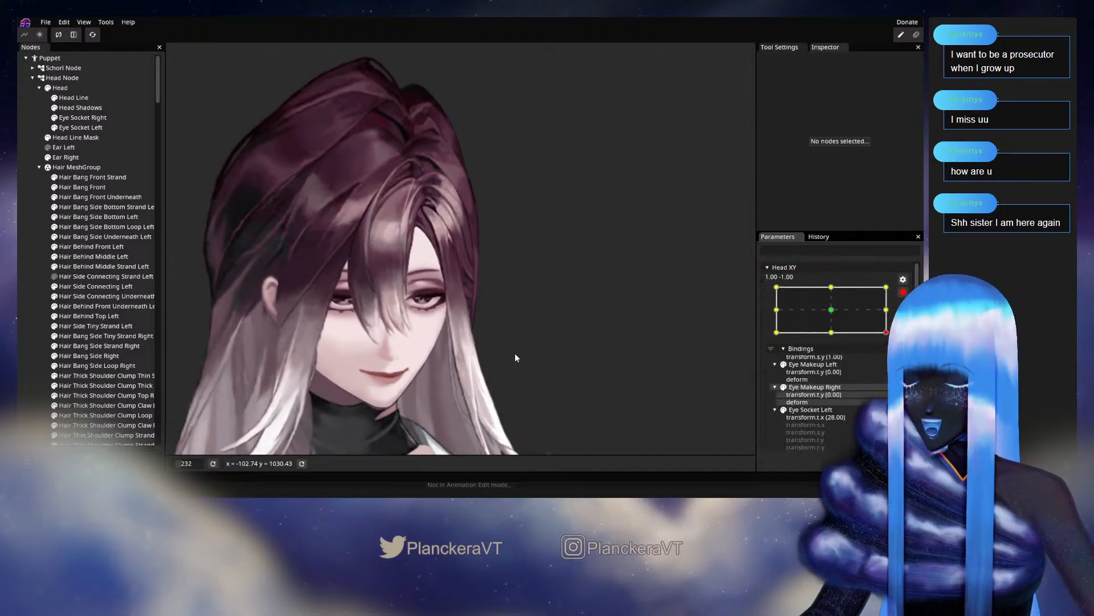
scroll(537, 352, up, 5)
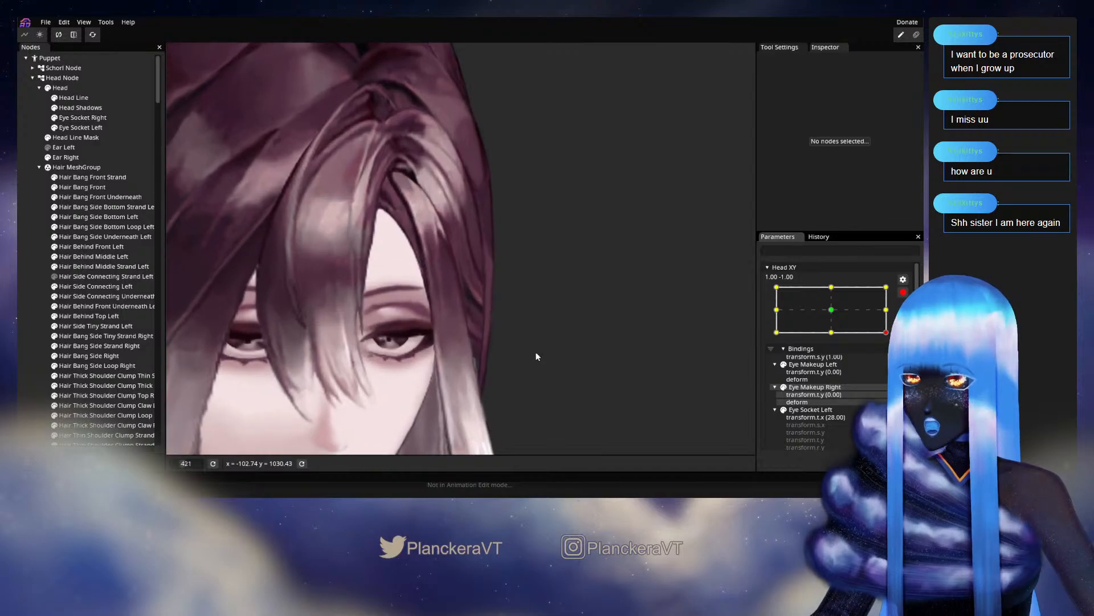
scroll(505, 333, up, 3)
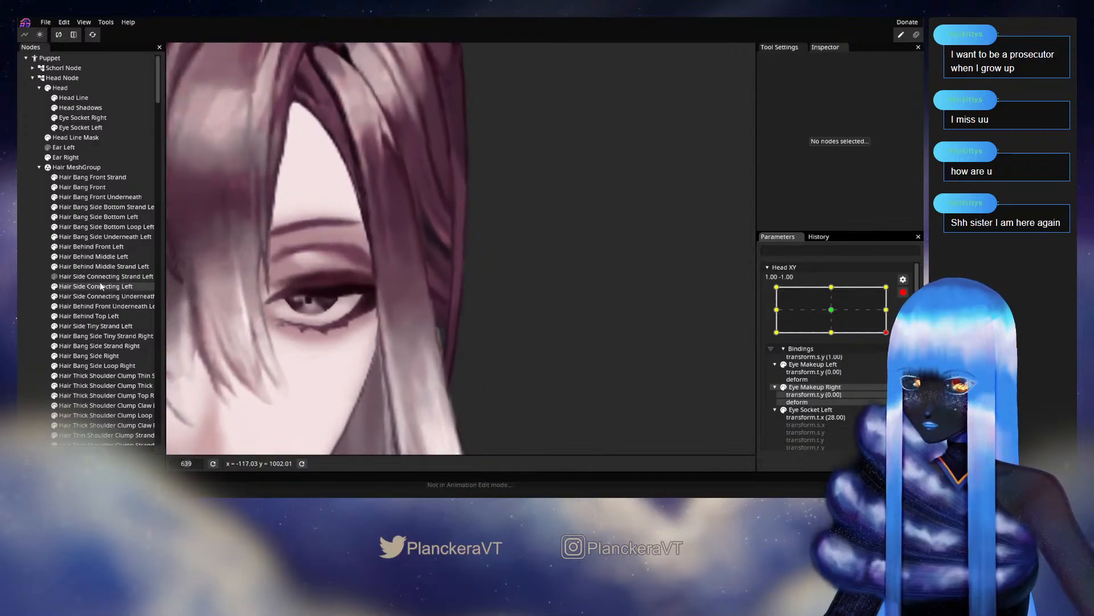
click(95, 286)
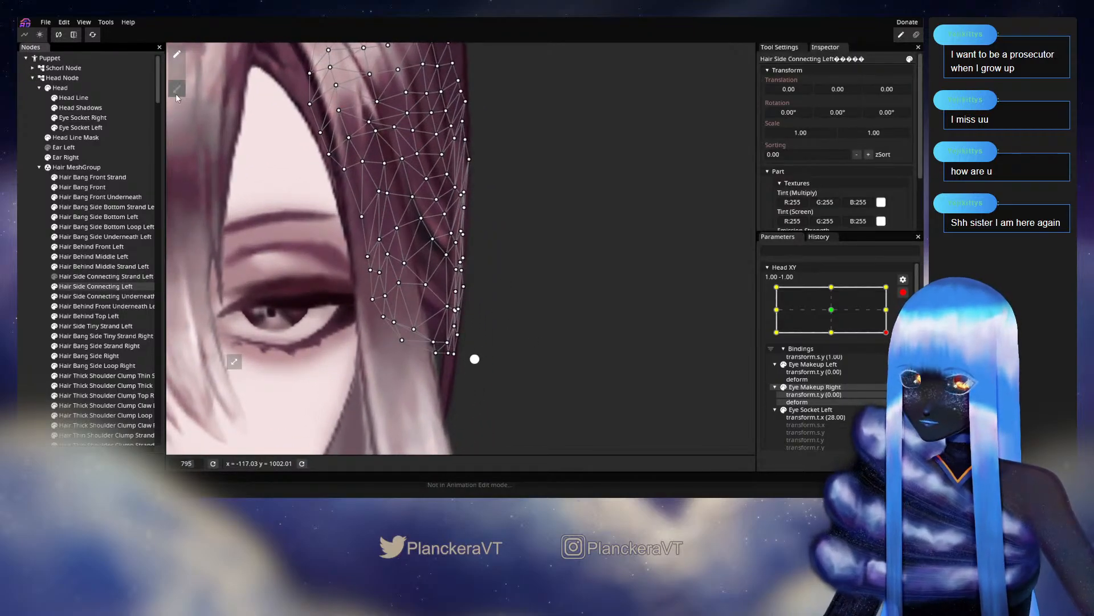
click(180, 89)
drag(468, 392, 465, 408)
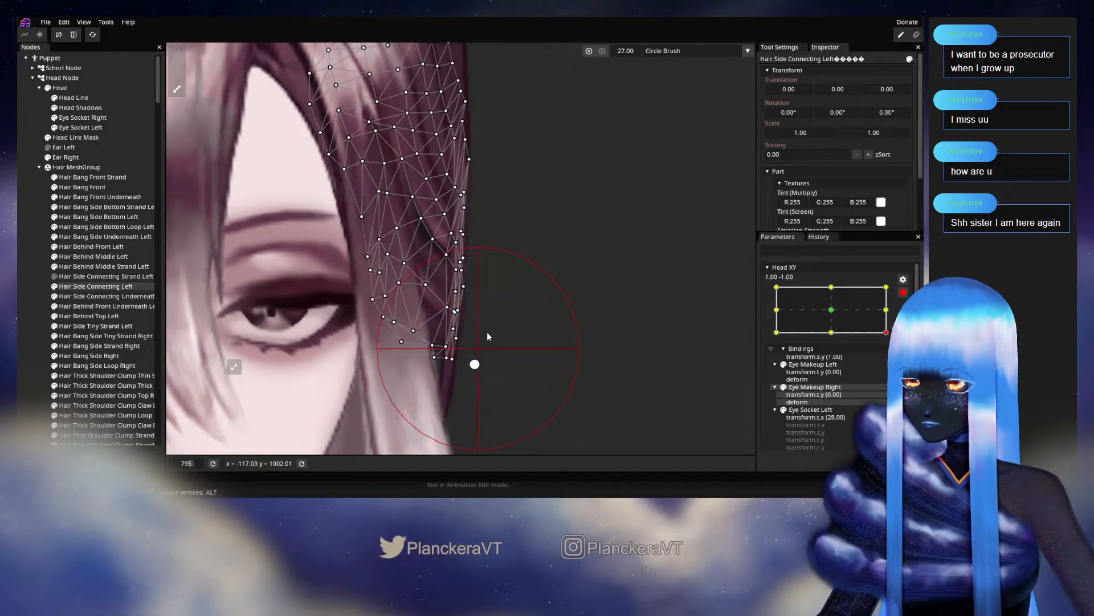
click(154, 228)
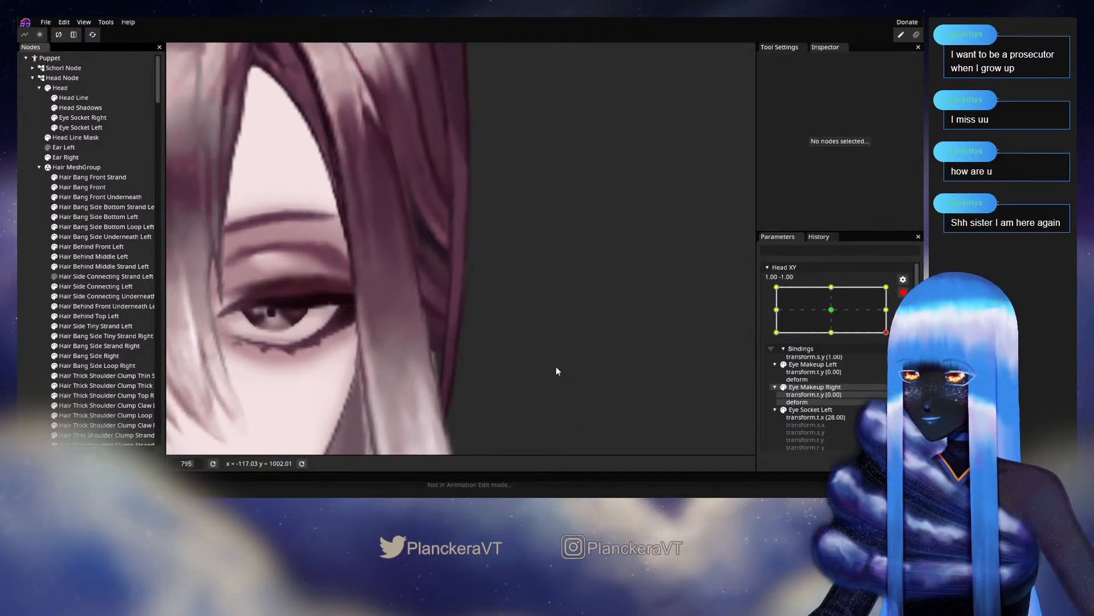
Check the reshaped side hair on the whole head by testing Head XY outside keypoint editing, and re-enter editing at 1.00, -1.00
scroll(548, 371, down, 5)
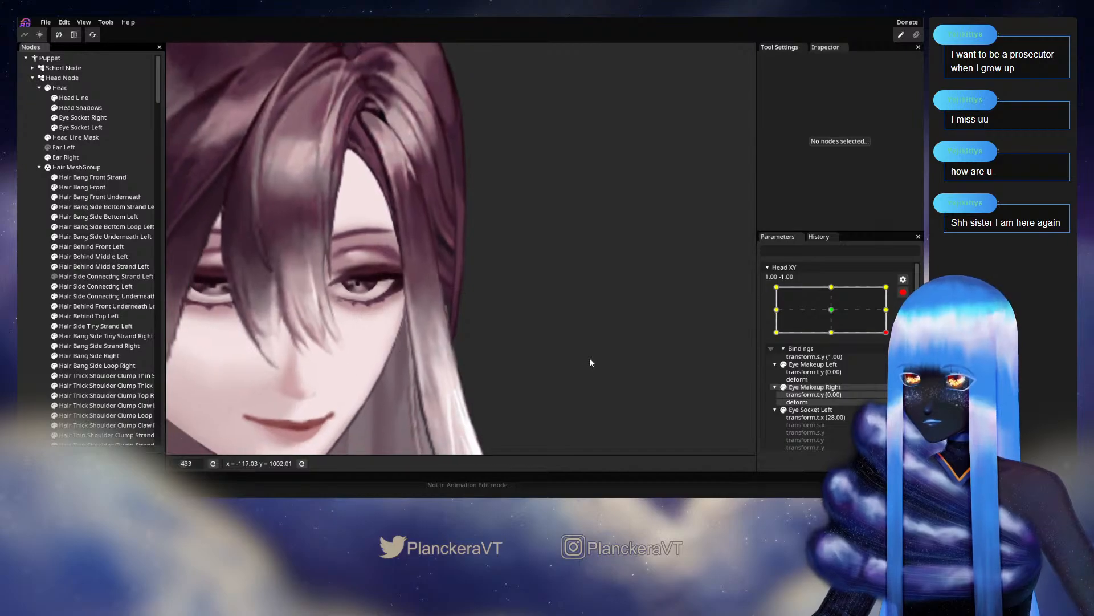
scroll(590, 360, down, 5)
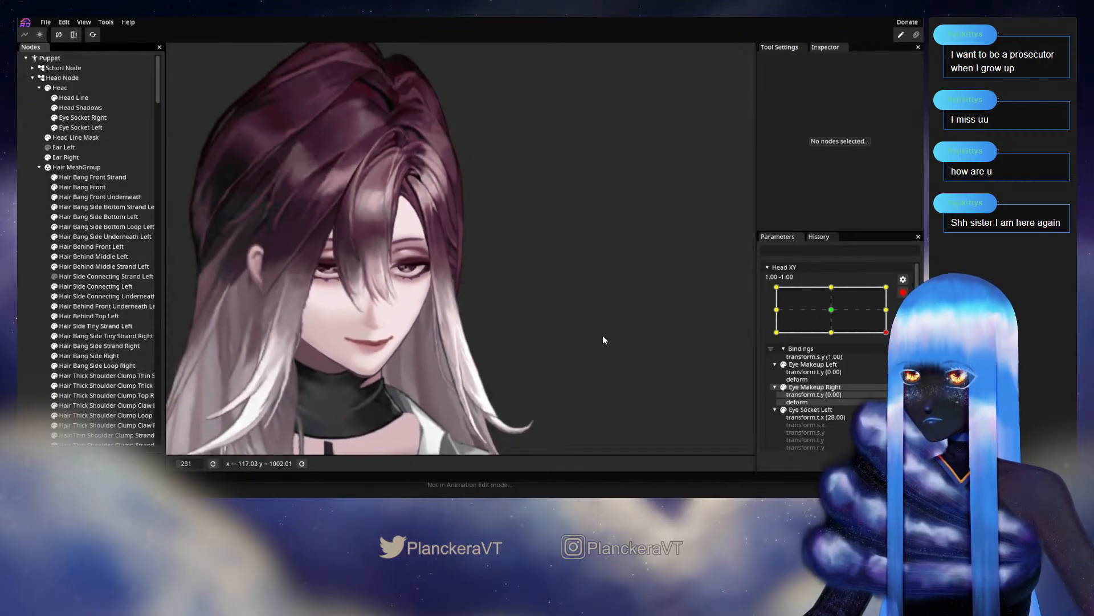
scroll(631, 350, down, 1)
click(903, 292)
mouse_move(892, 360)
mouse_down()
mouse_move(893, 335)
mouse_move(893, 360)
mouse_up()
click(903, 292)
Nudge the lower outer-edge vertices of Hair Side Connecting Left at Head XY 1.00, -1.00, and deselect the part
scroll(514, 342, up, 7)
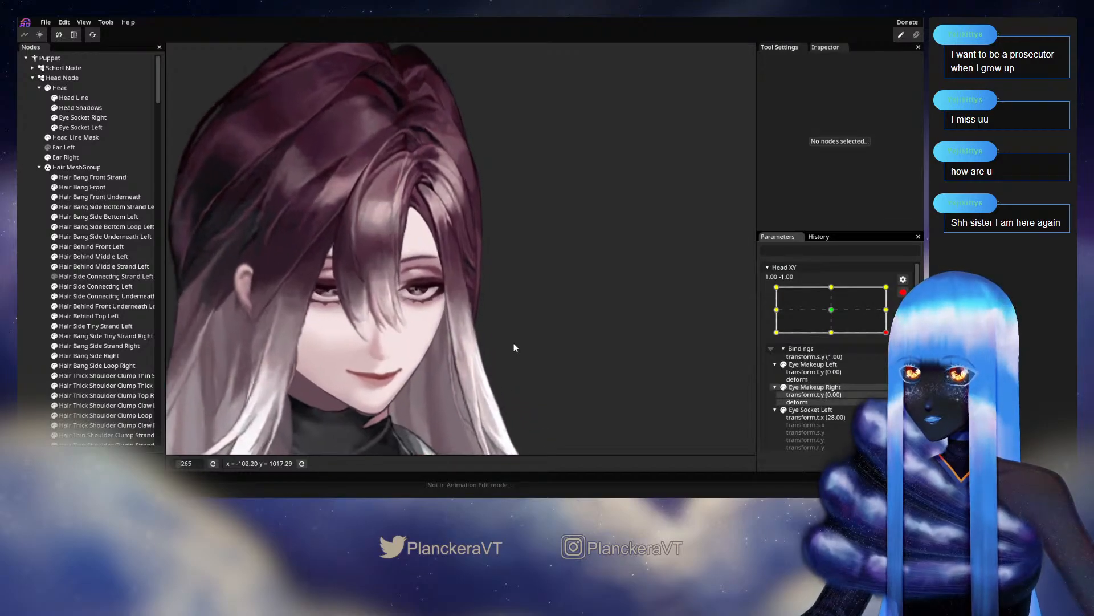
scroll(459, 322, up, 7)
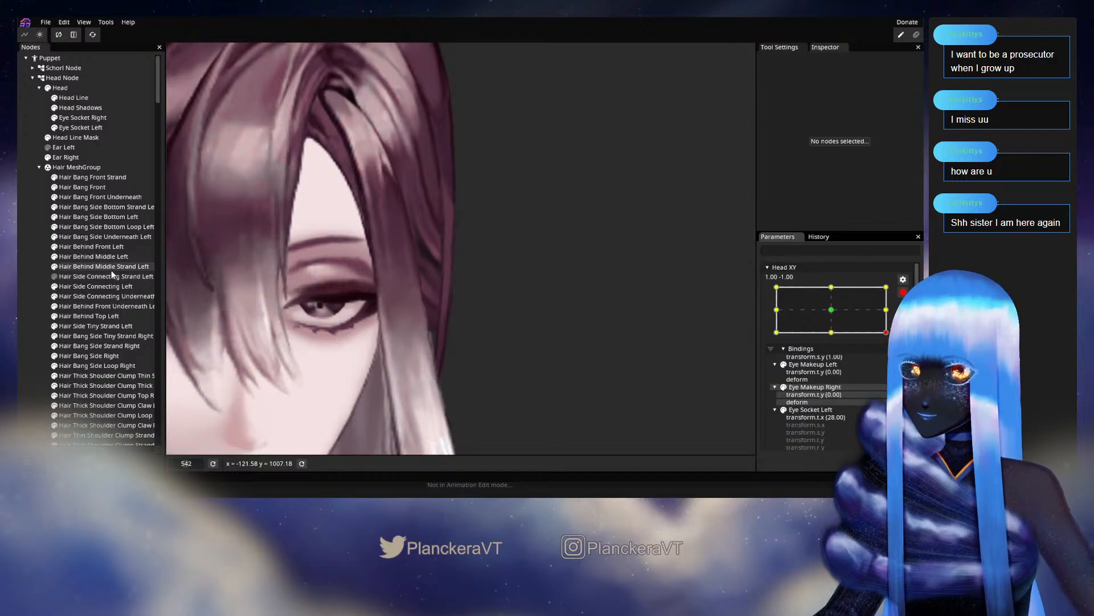
click(94, 286)
scroll(477, 346, up, 3)
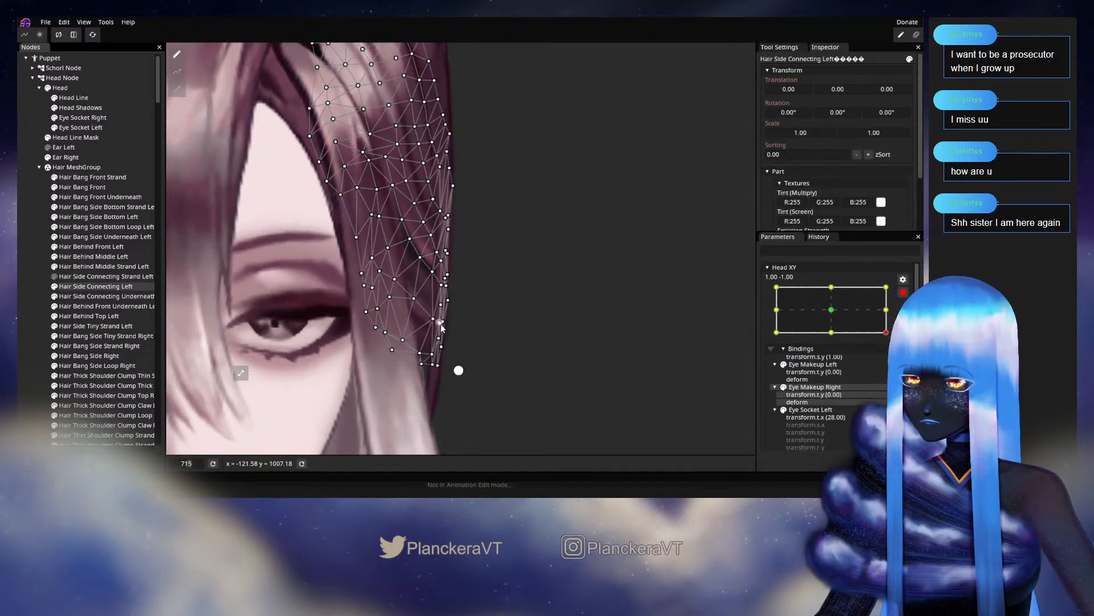
scroll(468, 327, up, 6)
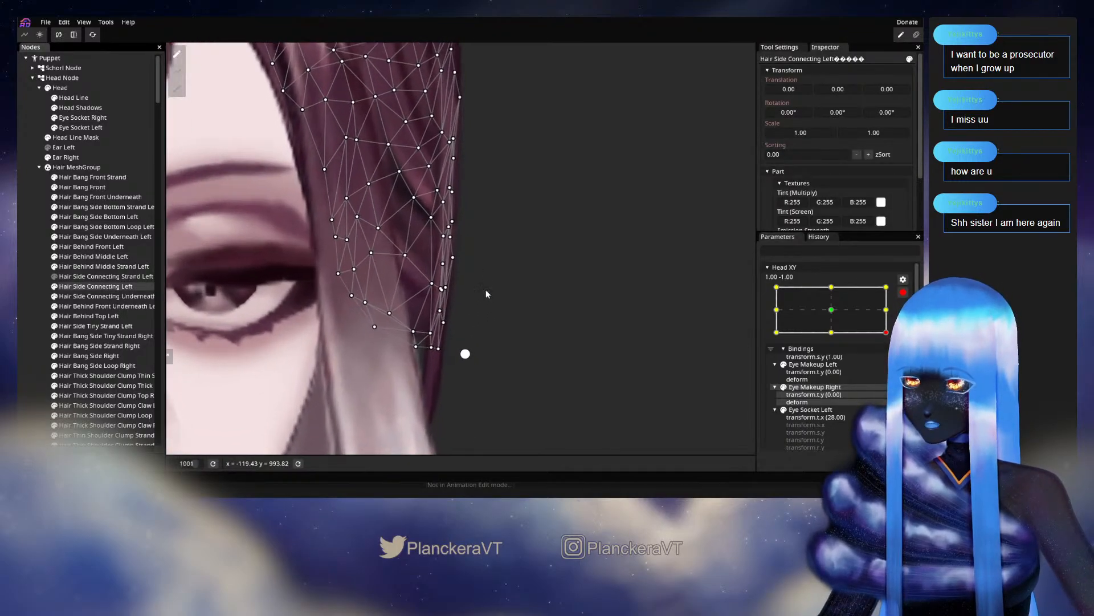
drag(446, 290, 448, 294)
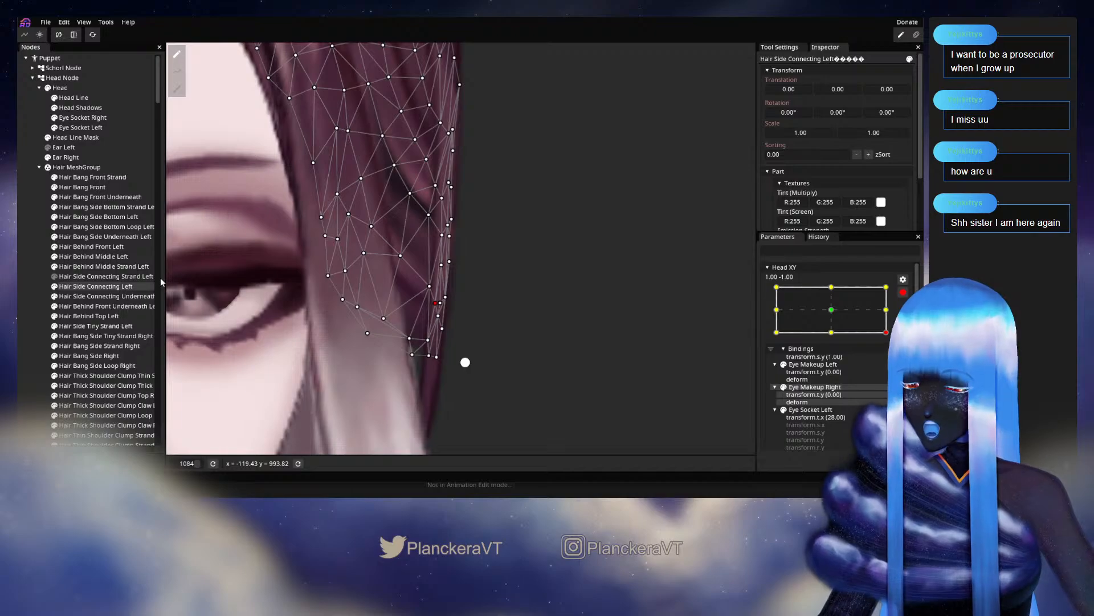
click(26, 269)
Leave keypoint editing, move Head XY between about 1.00, 0.08 and 1.00, -1.00 to check the hair, and resume editing at 1.00, -1.00
scroll(631, 334, down, 6)
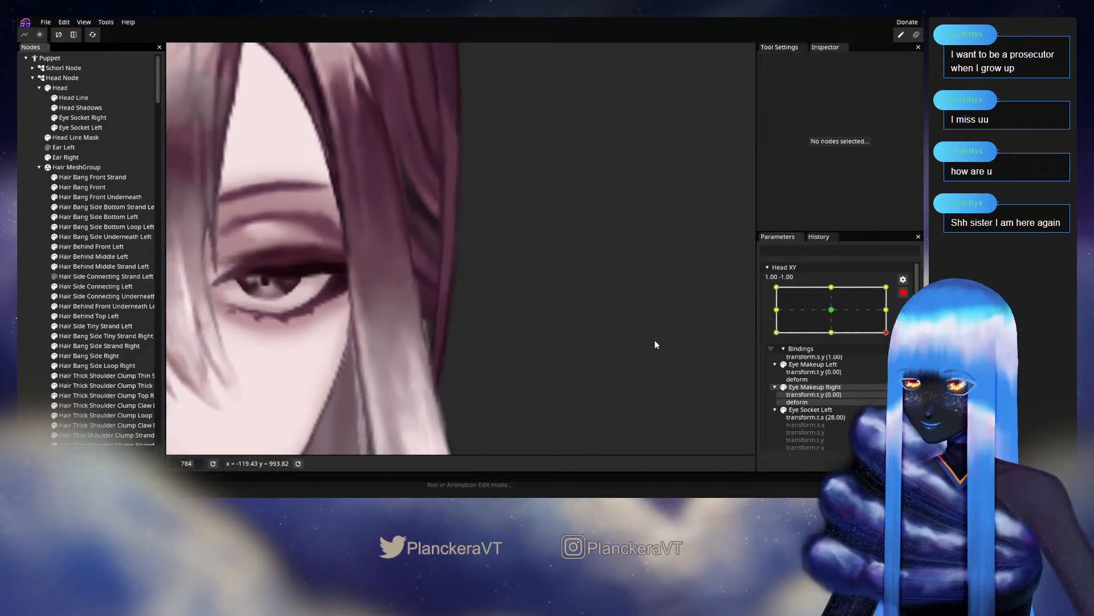
scroll(651, 298, down, 5)
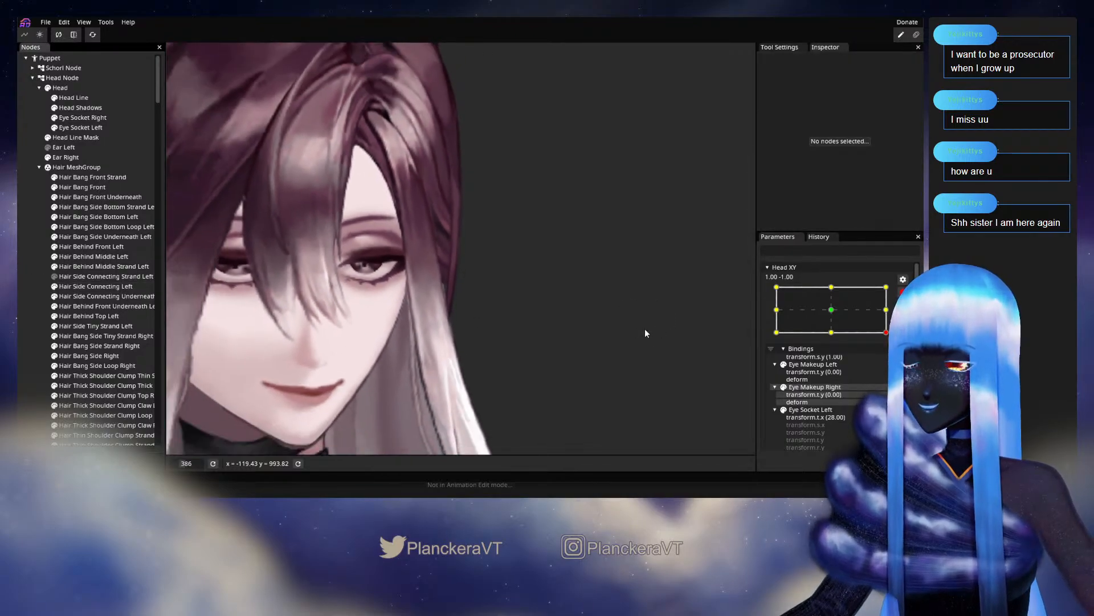
scroll(606, 293, down, 4)
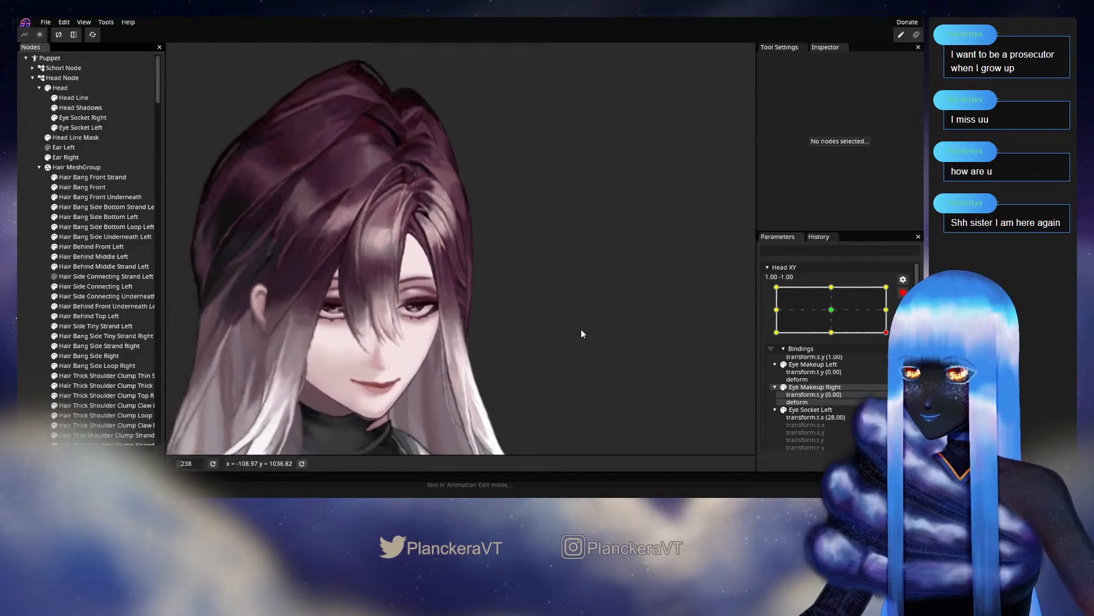
click(903, 292)
mouse_move(893, 360)
mouse_down()
mouse_move(893, 333)
mouse_move(893, 360)
mouse_up()
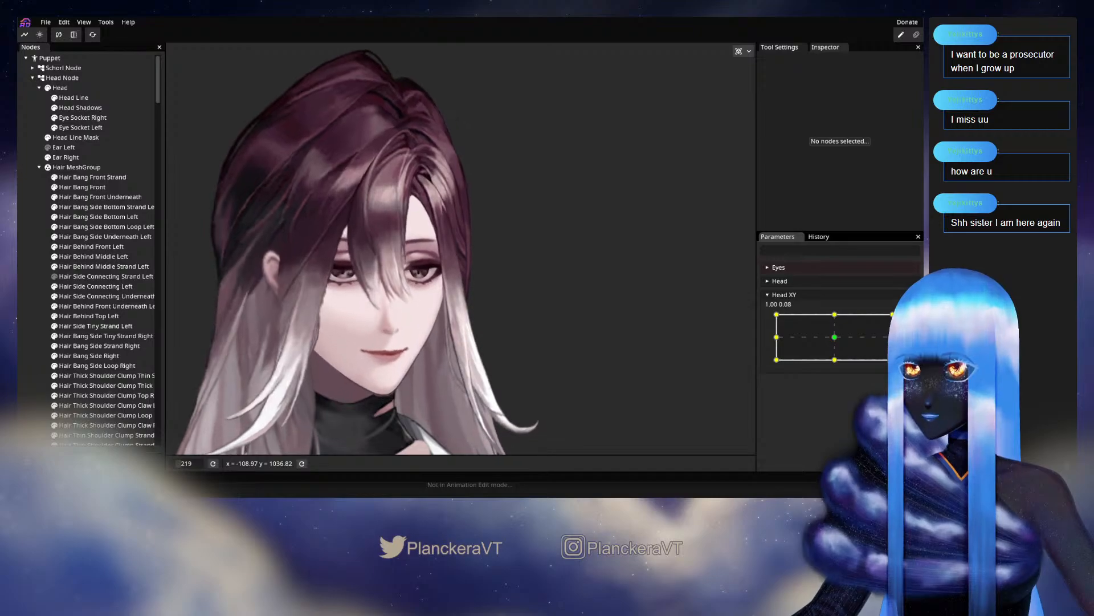
scroll(549, 318, up, 2)
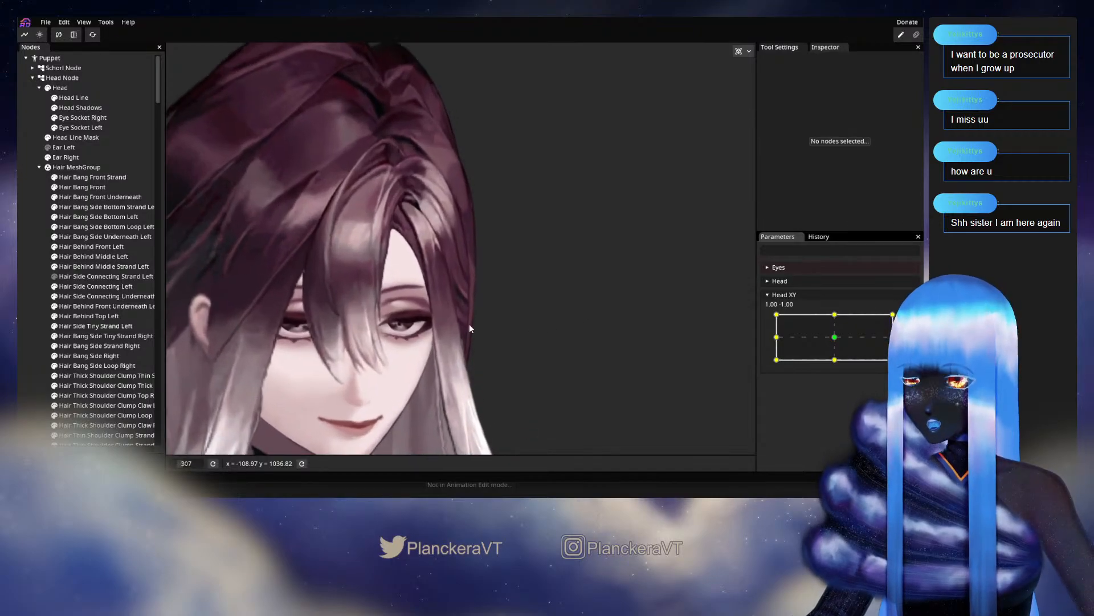
scroll(485, 323, up, 4)
scroll(488, 323, up, 3)
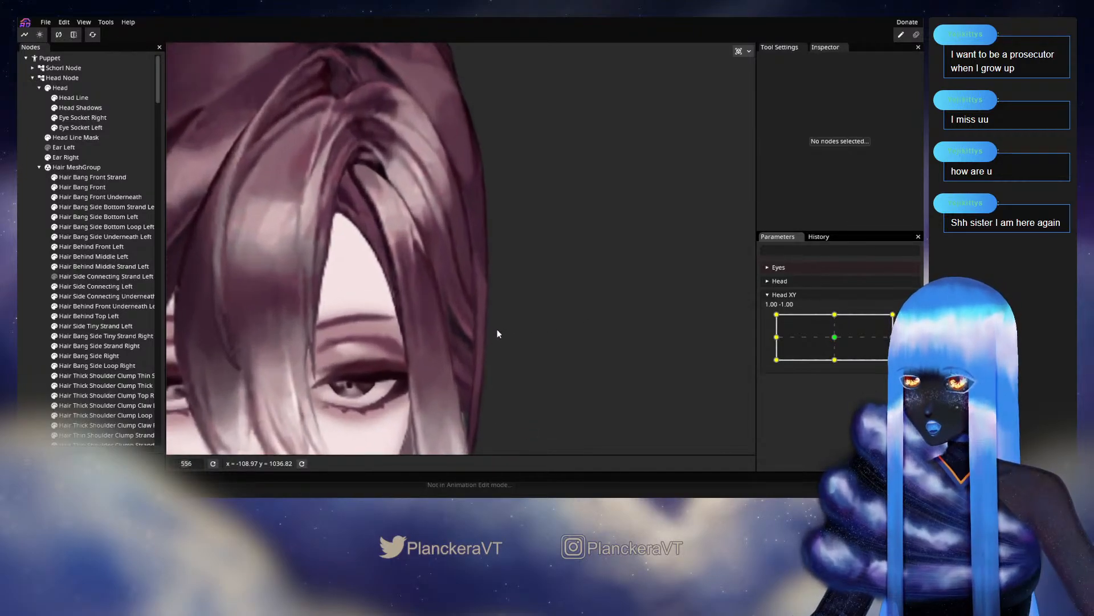
click(909, 320)
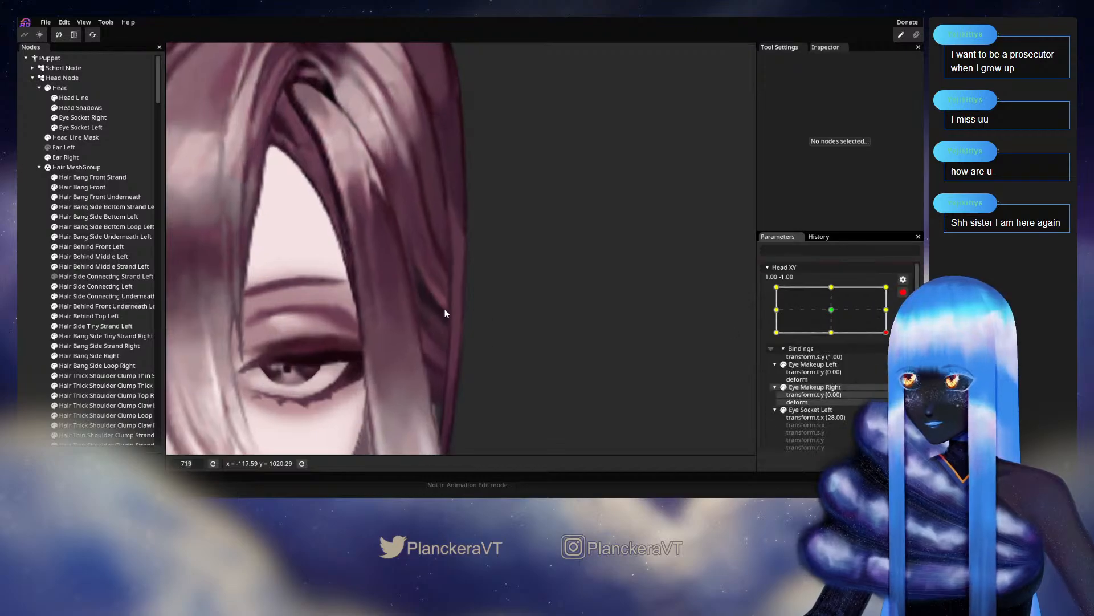
Reselect Hair Side Connecting Left, adjust a vertex midway along its outer edge at Head XY 1.00, -1.00, and deselect the part
scroll(444, 310, up, 2)
click(94, 287)
scroll(453, 330, up, 1)
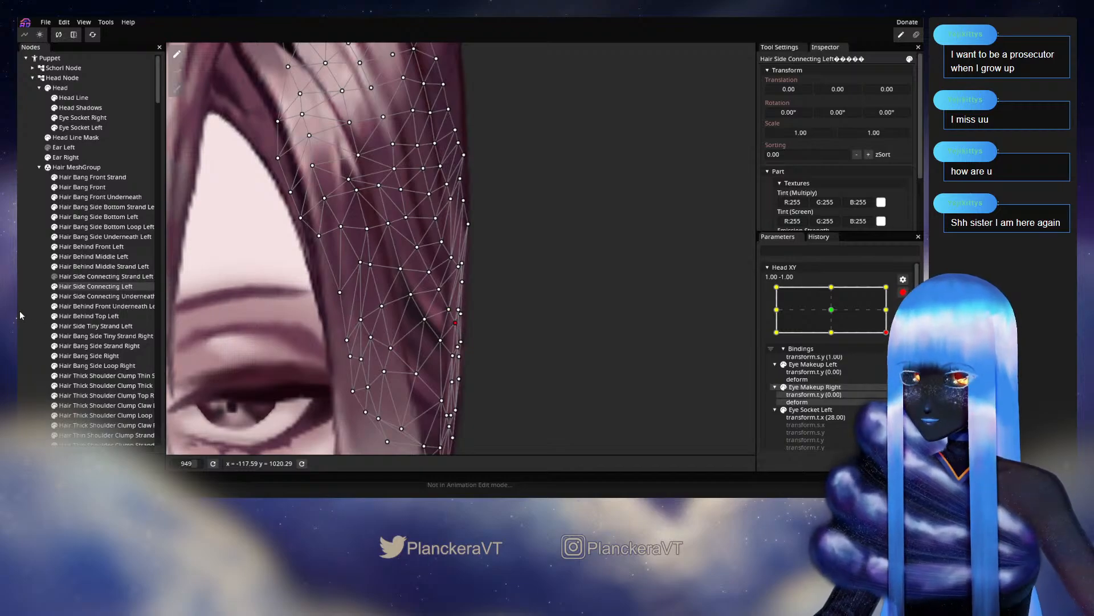
click(629, 341)
Review the whole head's hair while moving Head XY up and down from 1.00, -1.00 outside keypoint editing
scroll(628, 340, down, 2)
scroll(638, 351, down, 6)
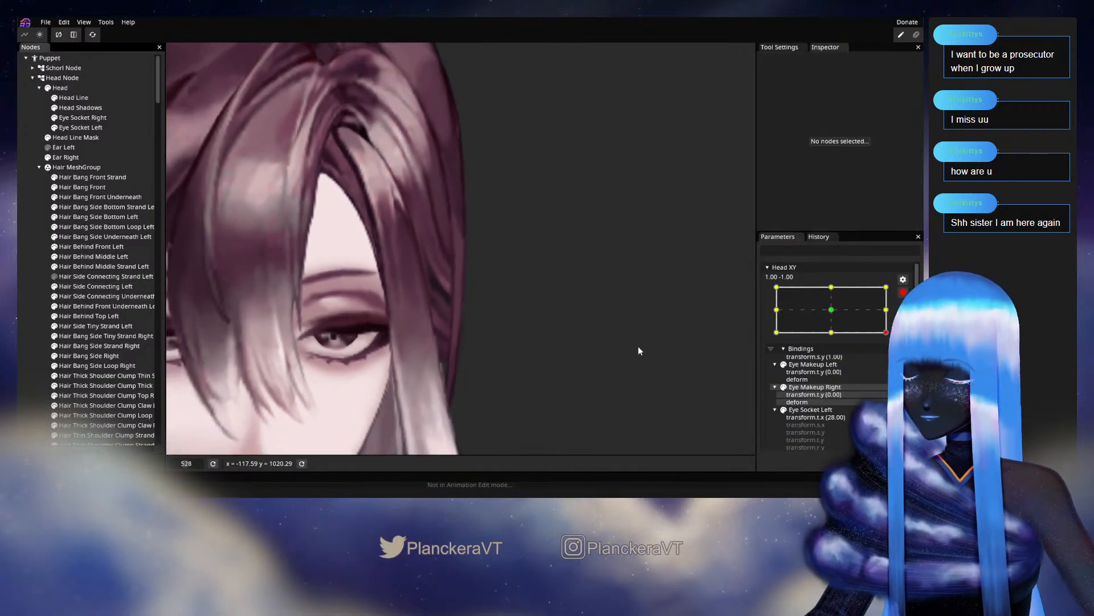
scroll(654, 330, down, 4)
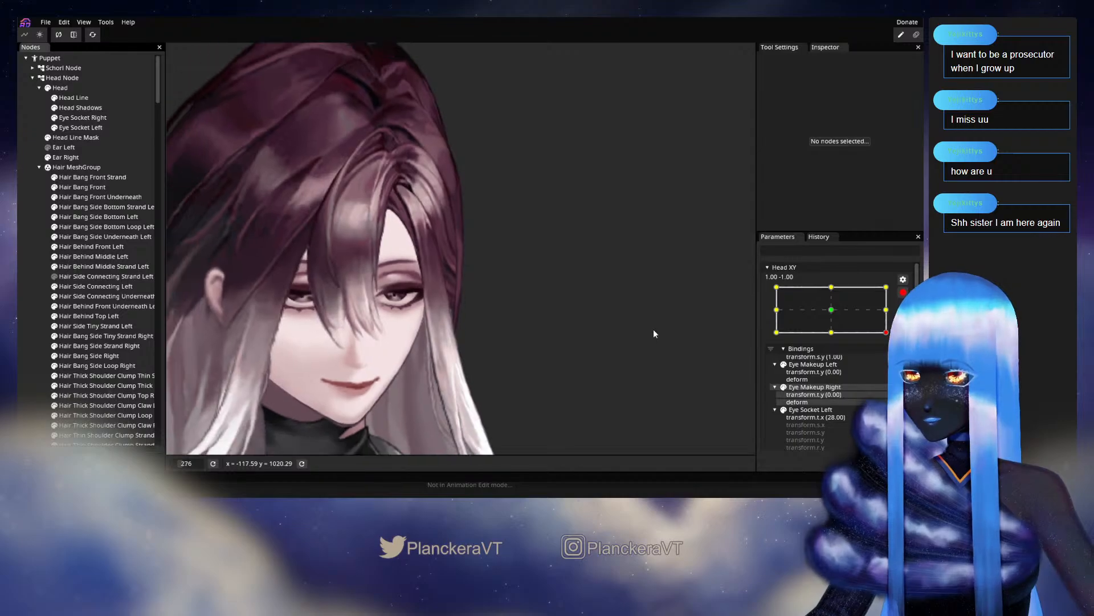
scroll(604, 303, down, 1)
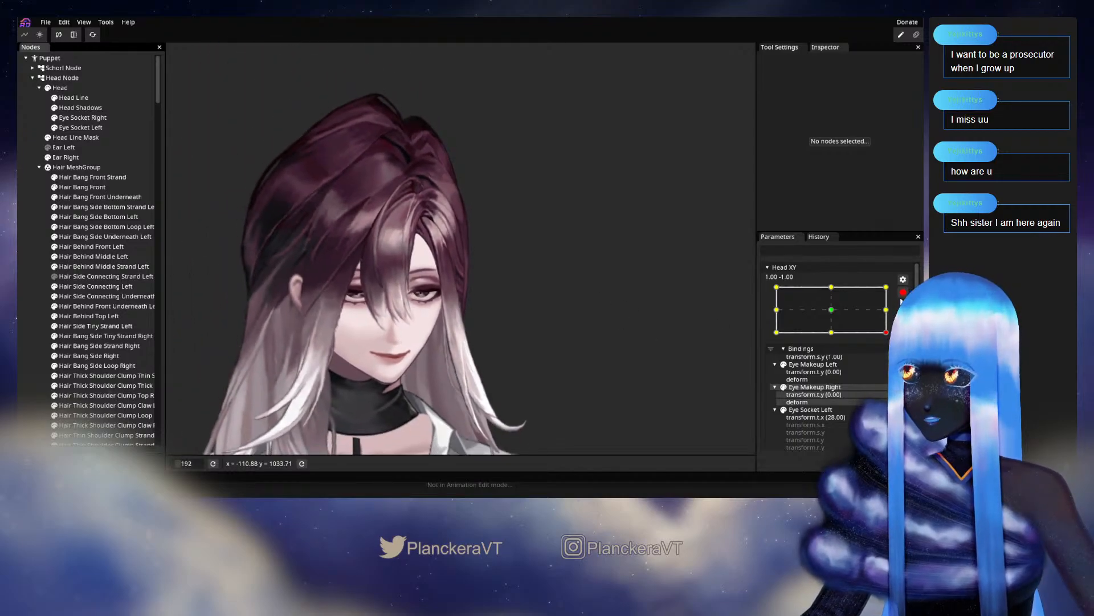
drag(892, 359, 892, 348)
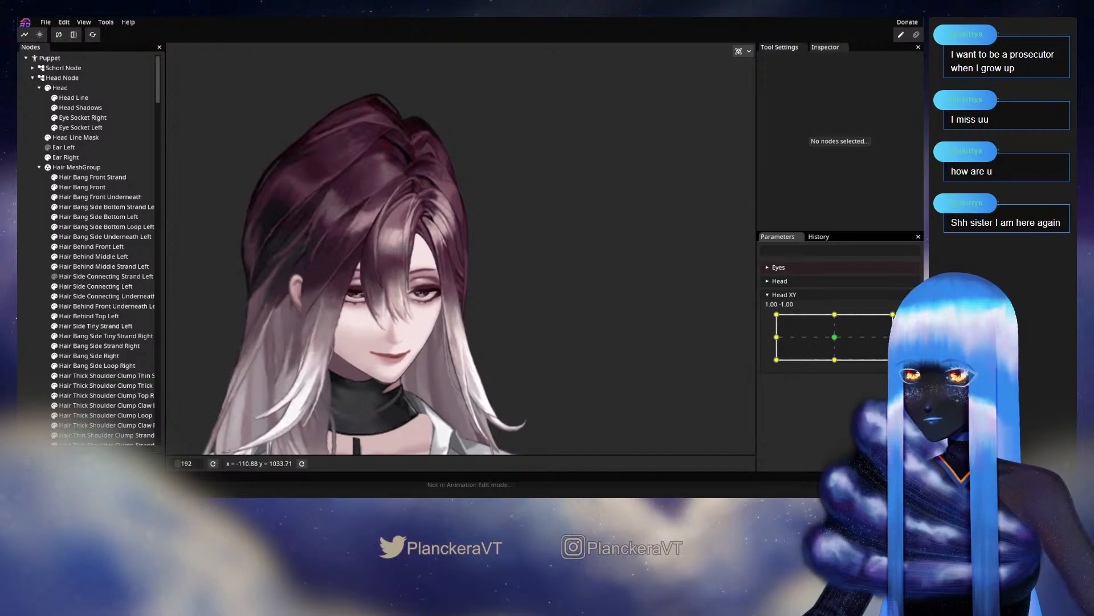
Move Head XY to about 0.02, -1.00 and begin editing the keypoint at 0.00, -1.00
drag(893, 361, 836, 361)
scroll(594, 316, up, 5)
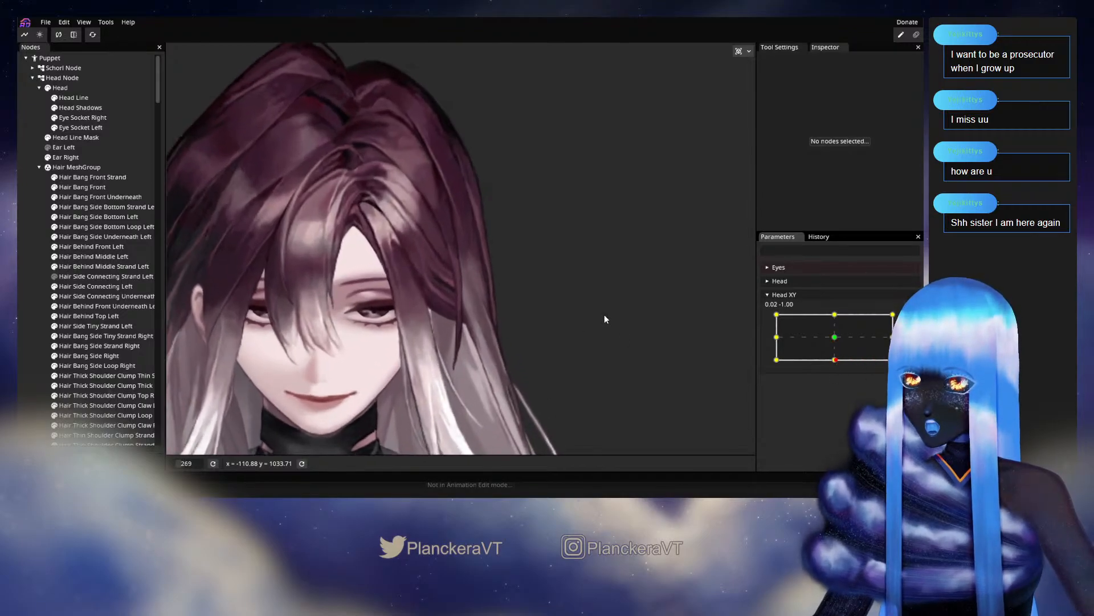
click(909, 319)
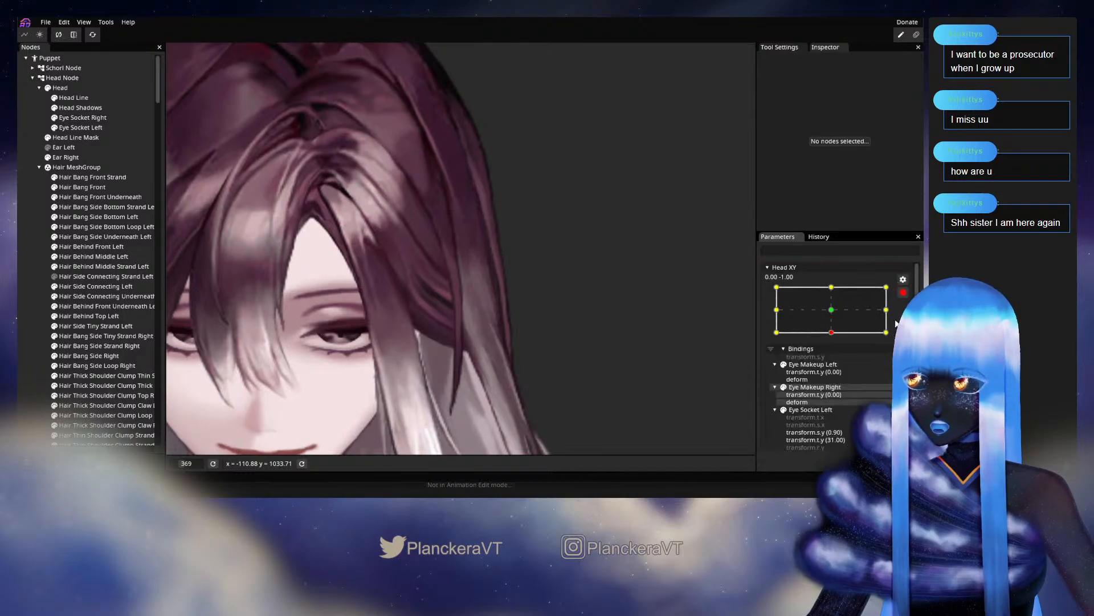
Select Hair Side Connecting Left, adjust mesh vertices near its lower edge at Head XY 0.00, -1.00, and deselect the part
scroll(412, 350, up, 2)
drag(412, 350, 443, 305)
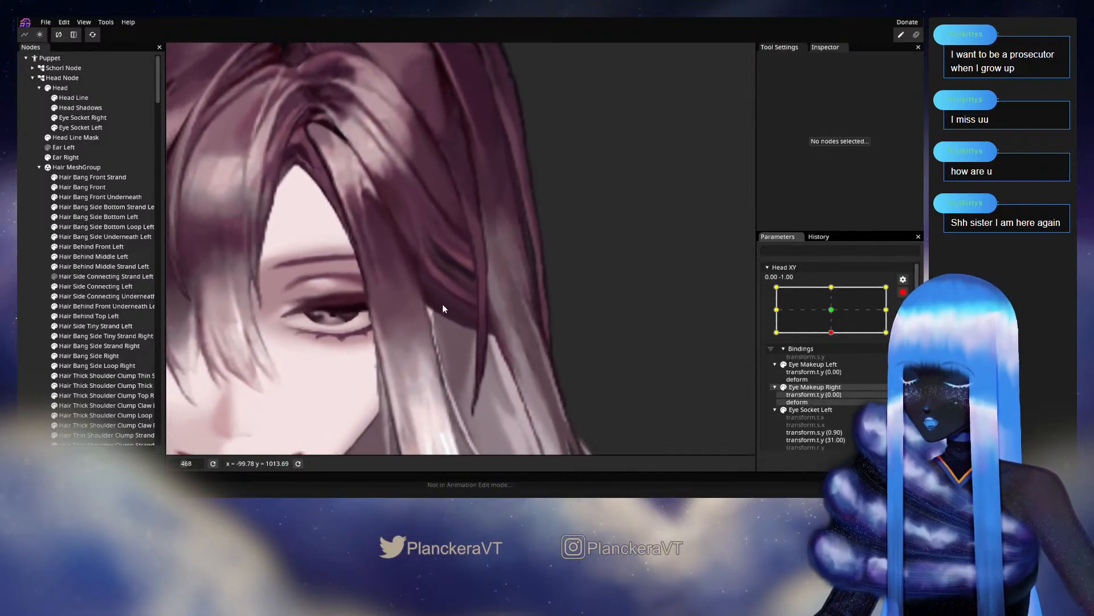
click(116, 286)
scroll(465, 307, up, 3)
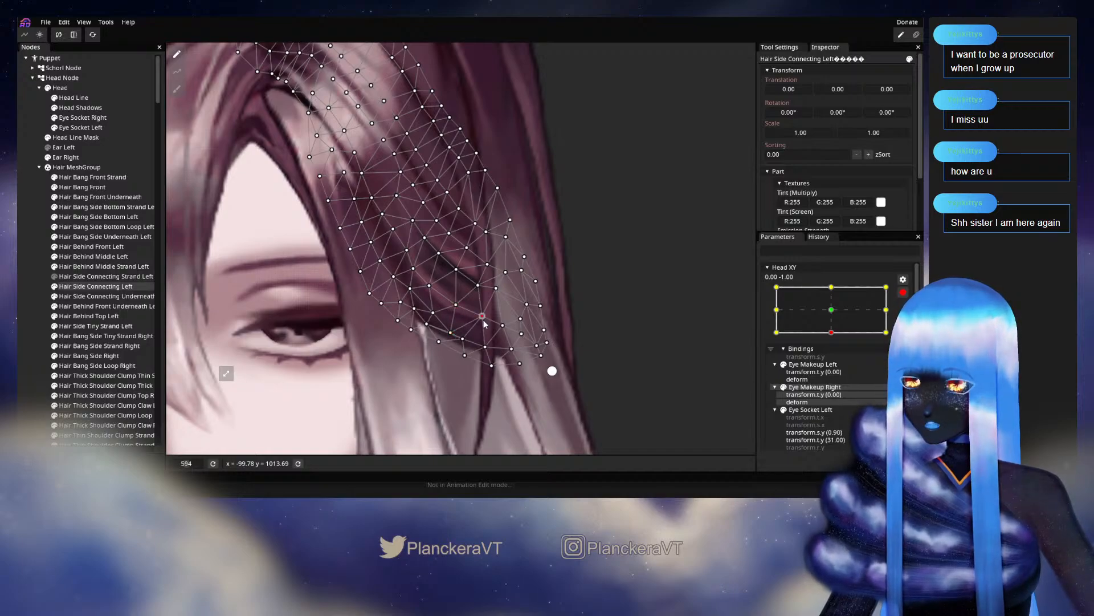
scroll(482, 329, up, 2)
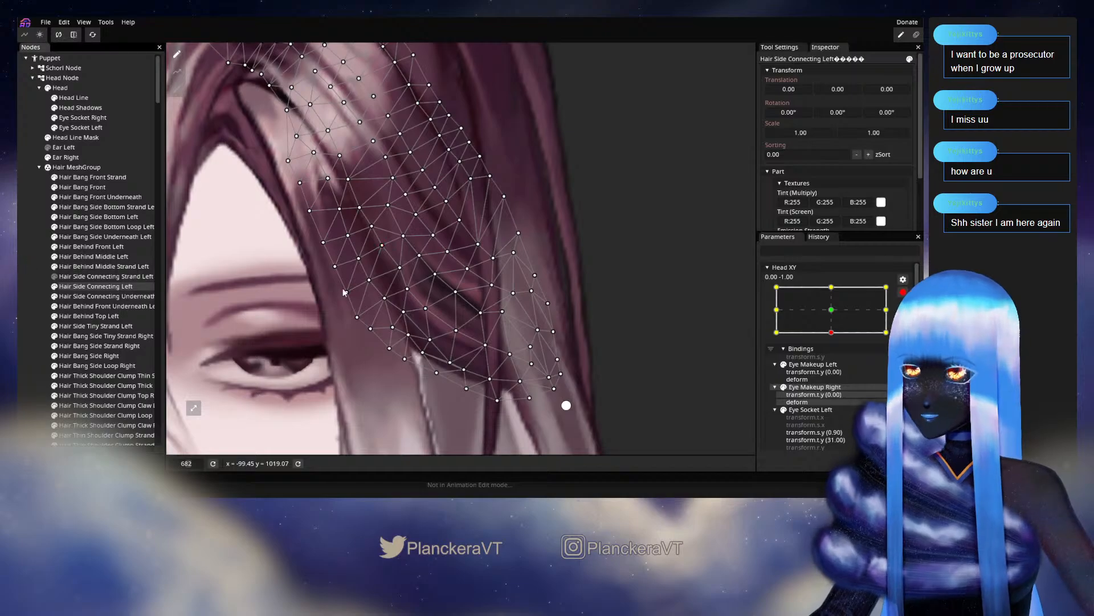
click(33, 278)
scroll(577, 336, down, 4)
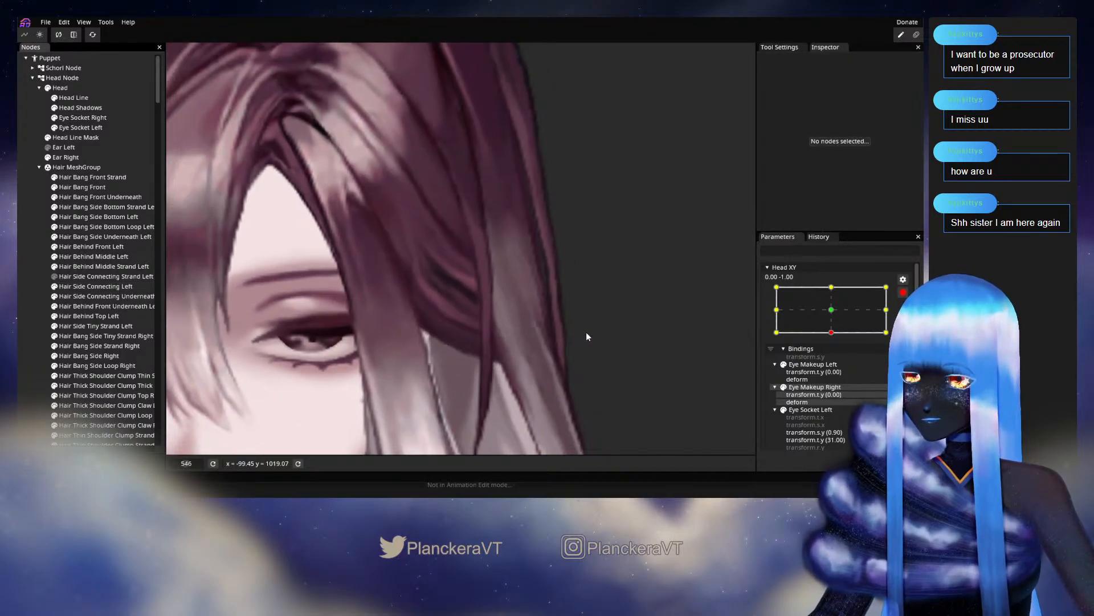
Reselect Hair Side Connecting Left, adjust interior vertices above its lower inner edge, and deselect the part
scroll(276, 280, up, 2)
click(83, 287)
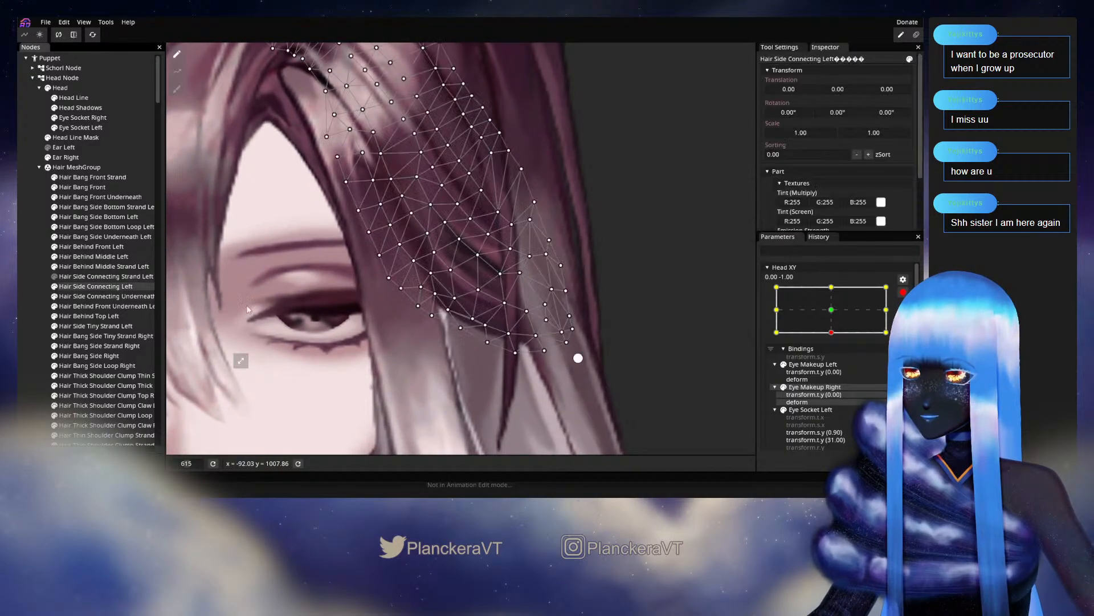
scroll(418, 318, up, 3)
click(449, 274)
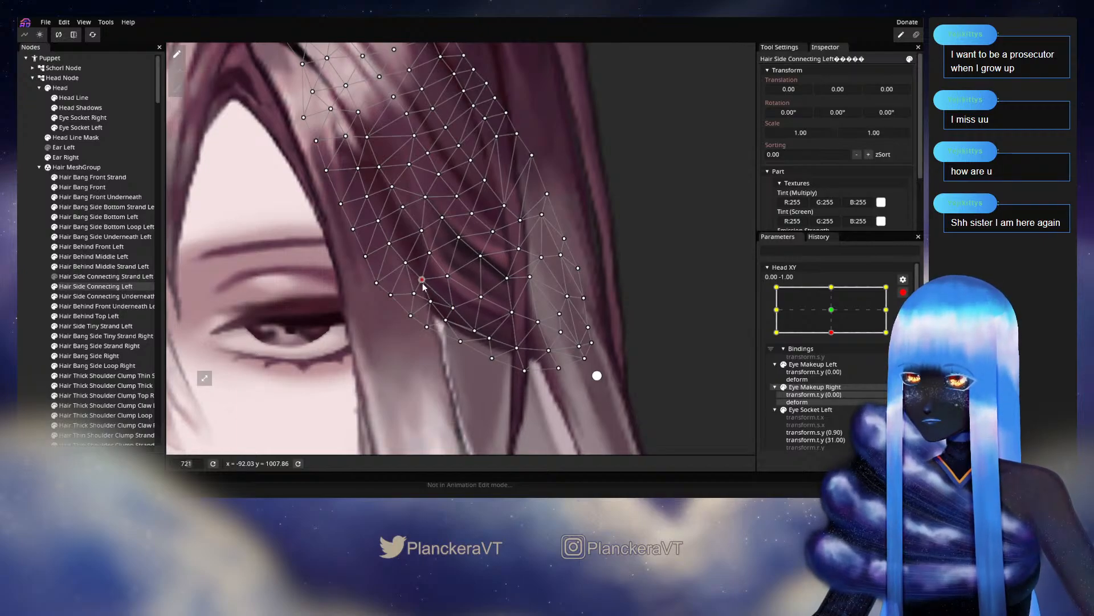
drag(419, 231, 411, 231)
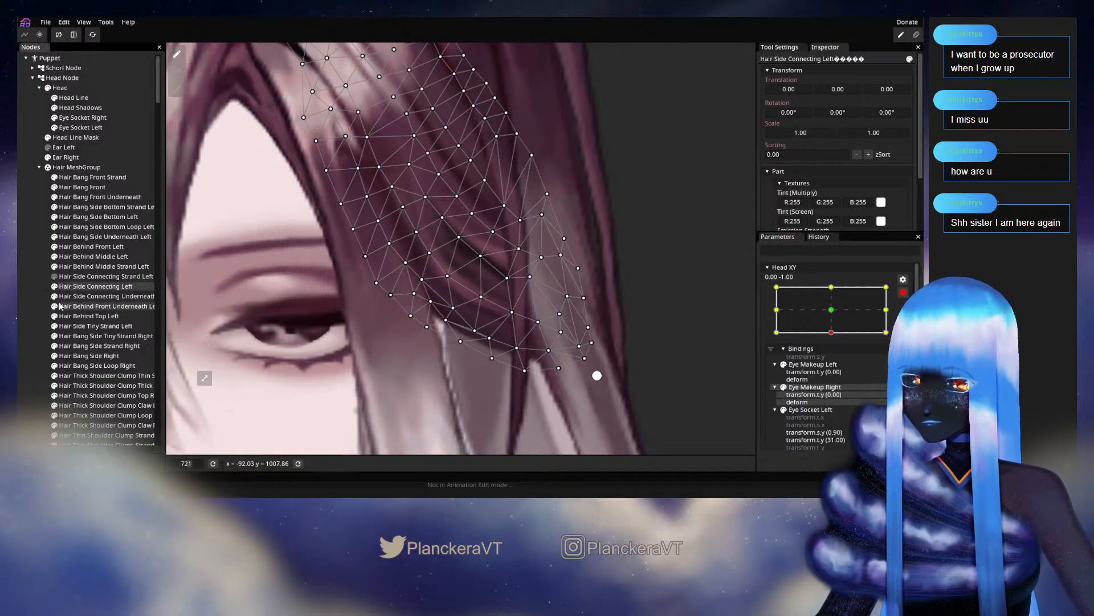
click(34, 310)
scroll(619, 348, down, 4)
scroll(624, 352, down, 5)
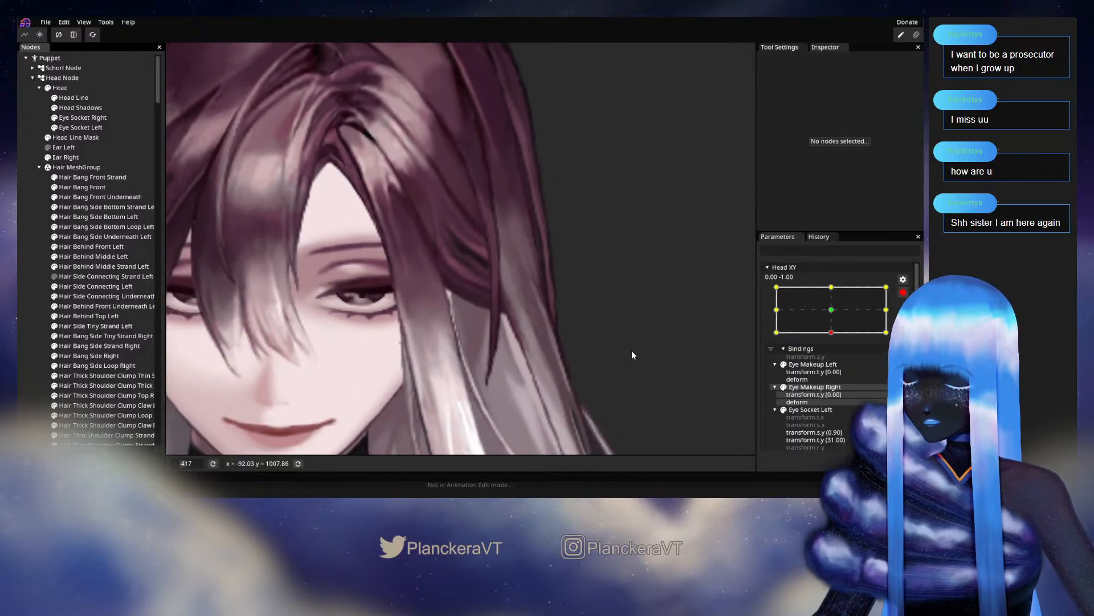
Leave keypoint editing, move Head XY around 0.00, -1.00 to check the hair, and resume editing that keypoint
scroll(642, 349, down, 1)
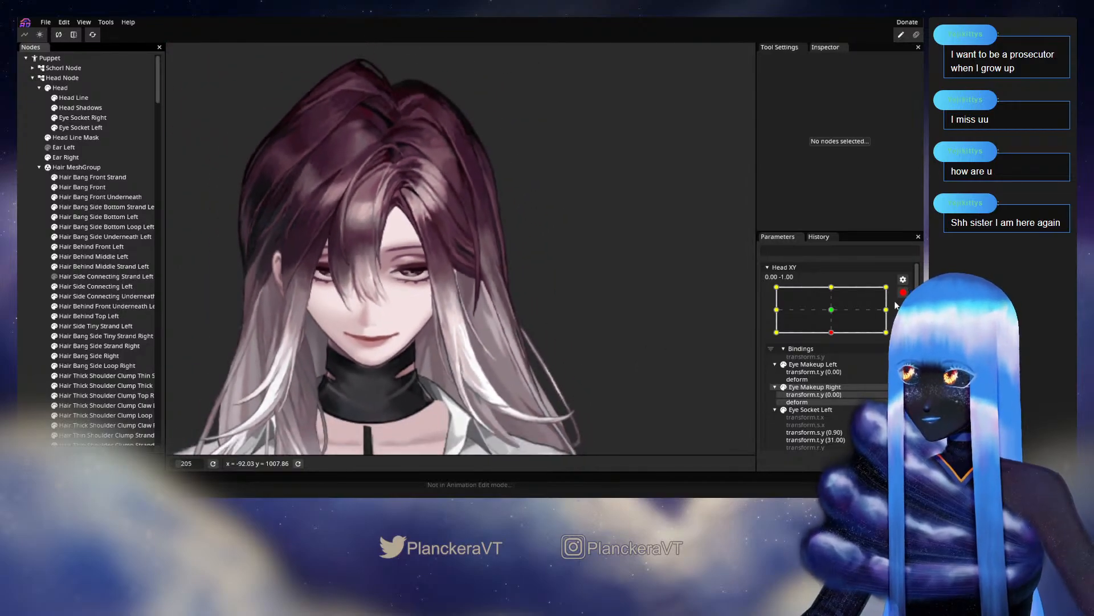
click(903, 292)
mouse_move(835, 360)
mouse_down()
mouse_move(898, 363)
mouse_move(836, 369)
mouse_up()
scroll(470, 320, up, 6)
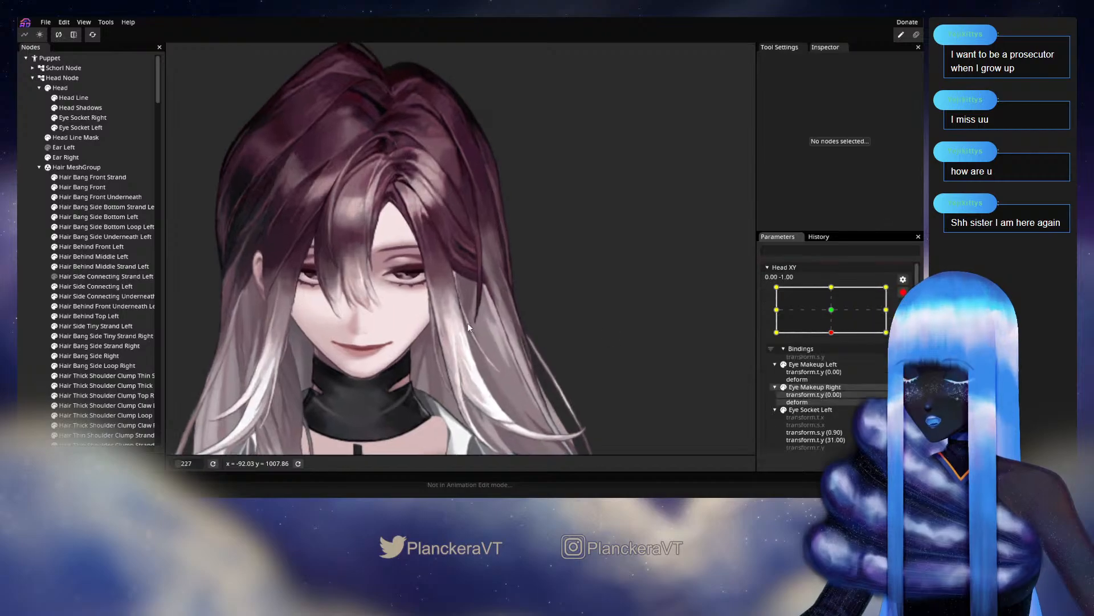
Reselect Hair Side Connecting Left and adjust the vertices along its lower edge, from the tip towards the inner corner
scroll(472, 318, up, 3)
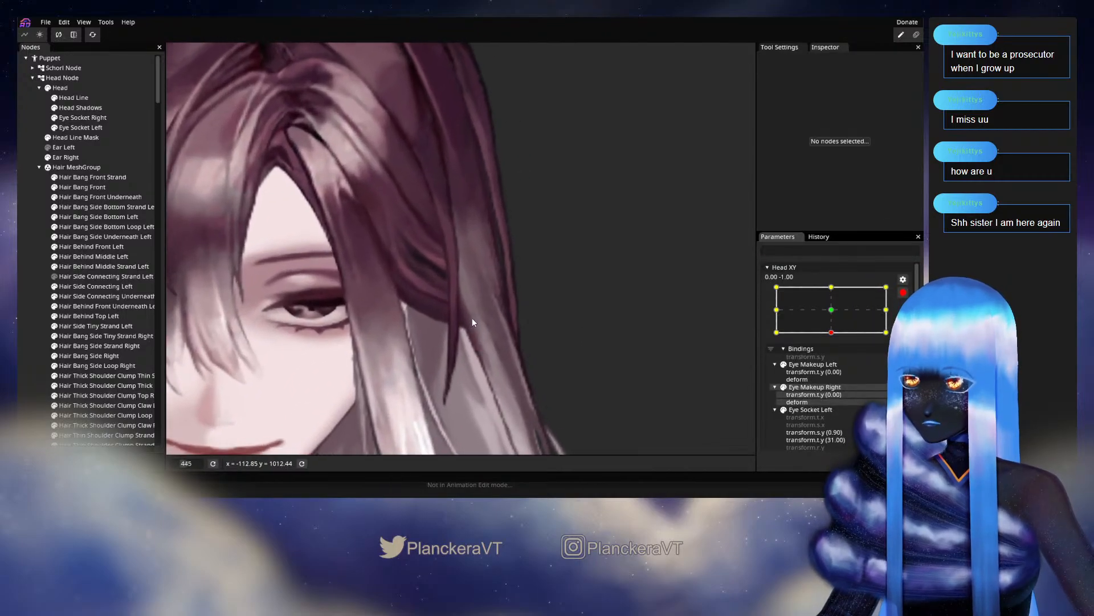
click(465, 340)
scroll(464, 341, up, 2)
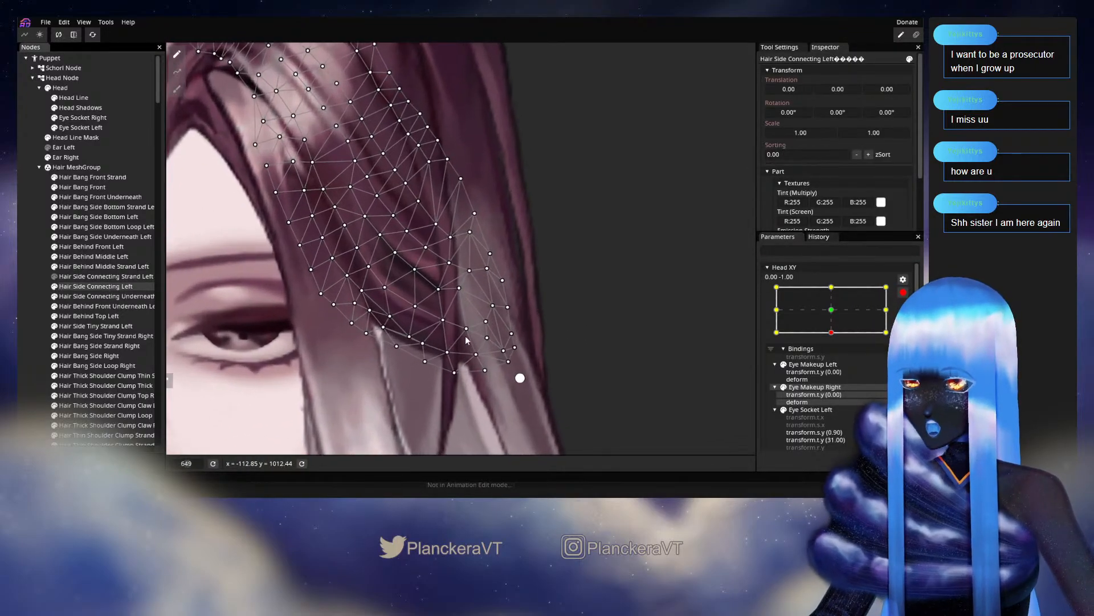
drag(448, 323, 447, 328)
click(428, 349)
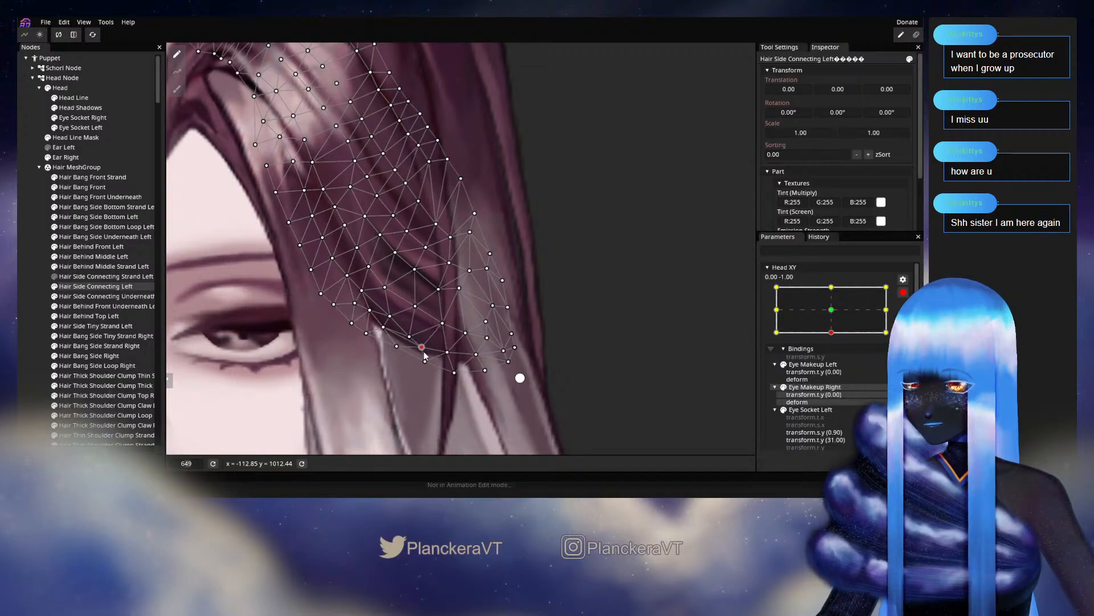
drag(399, 352, 397, 358)
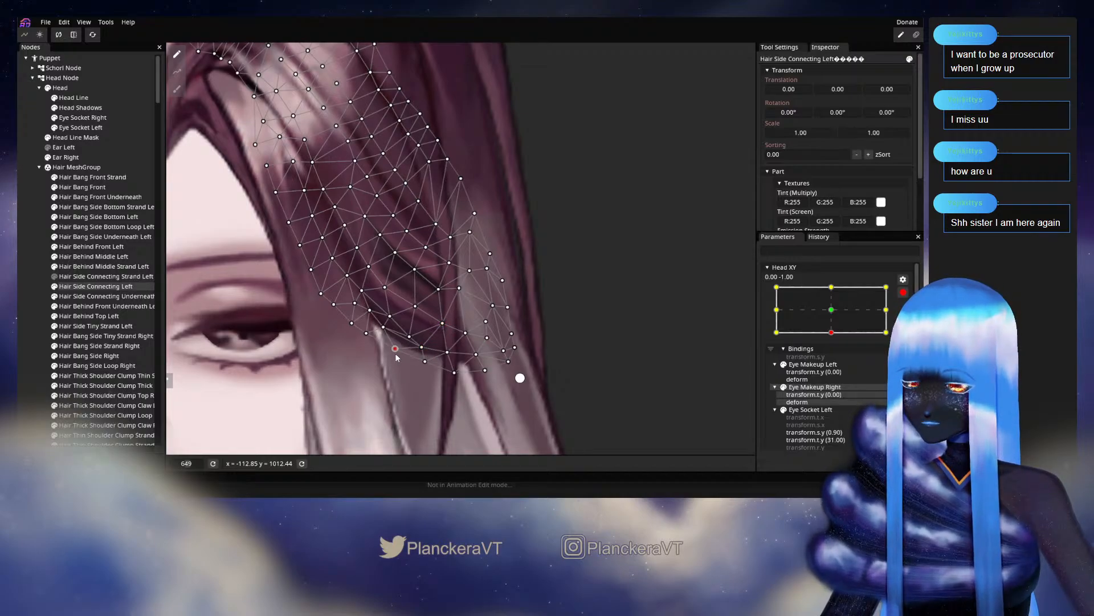
click(368, 321)
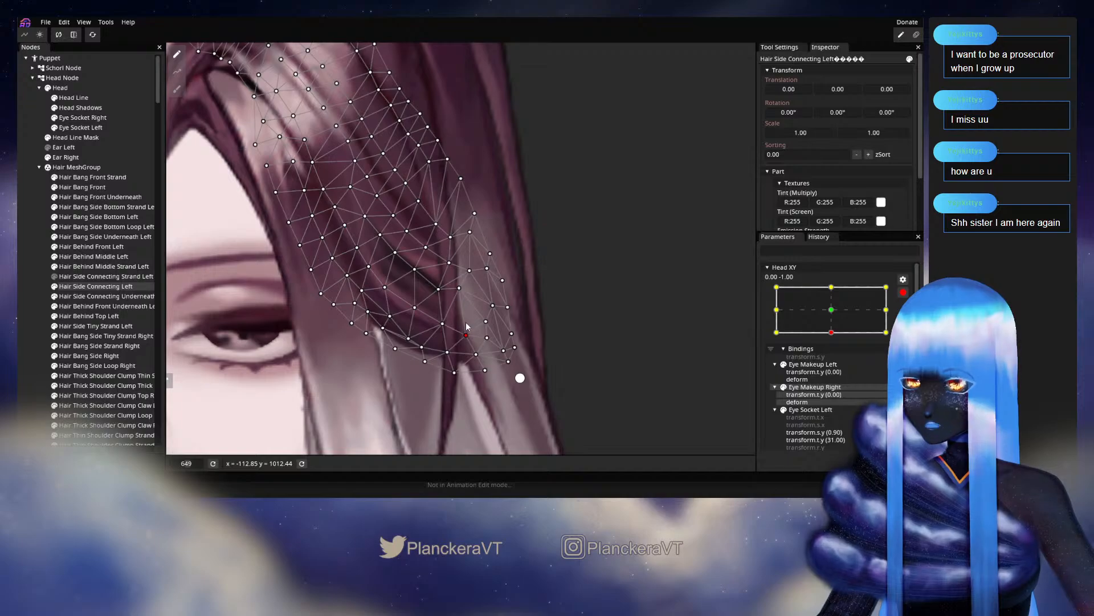
Adjust the interior vertices around the dark strands of Hair Side Connecting Left and deselect the part
drag(417, 278, 415, 280)
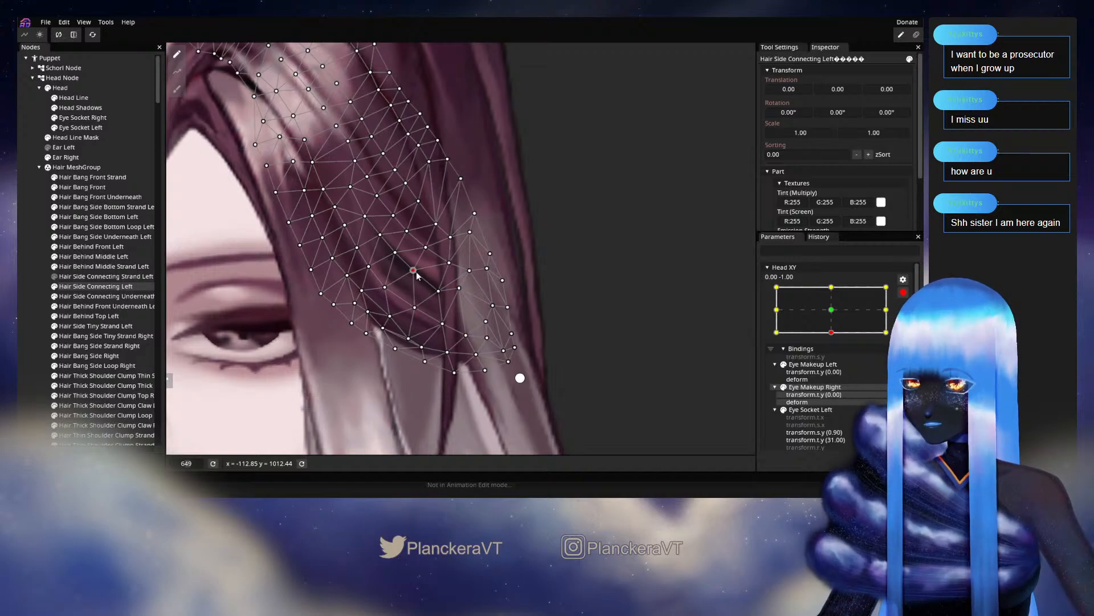
click(451, 238)
click(406, 232)
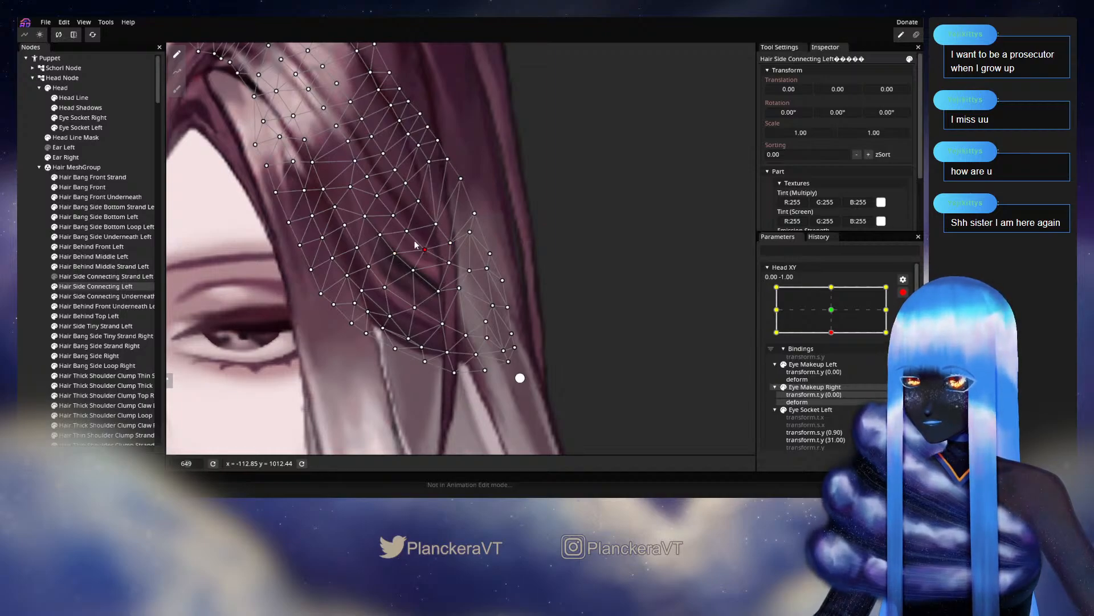
click(393, 216)
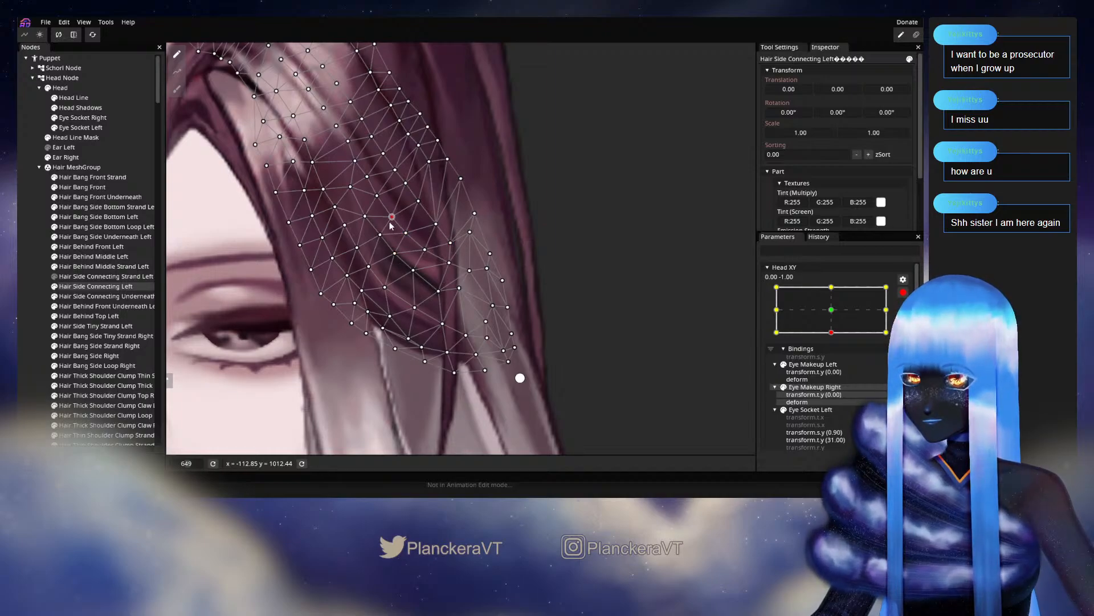
click(25, 304)
scroll(511, 317, down, 3)
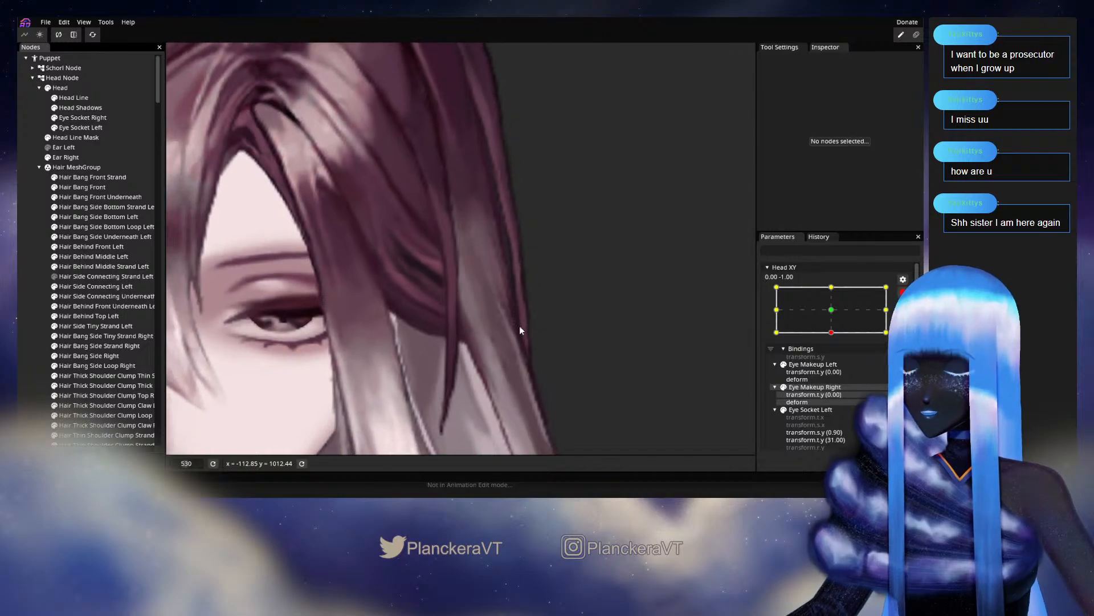
Review the whole head's hair while moving Head XY near 0.00, -1.00 outside keypoint editing, and resume editing the keypoint
scroll(520, 332, down, 5)
scroll(578, 337, down, 3)
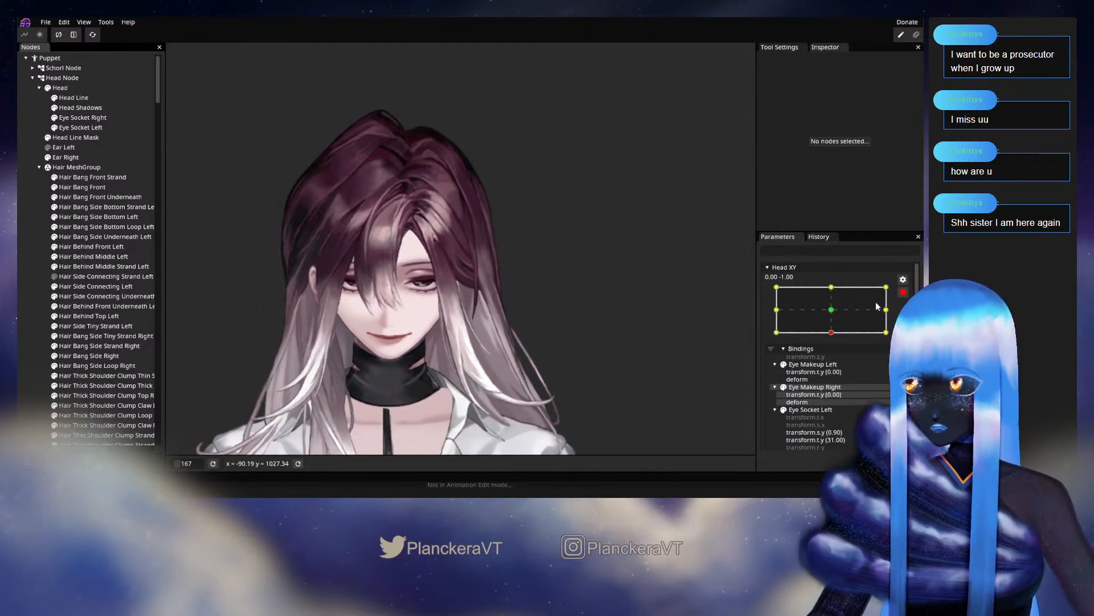
click(903, 279)
mouse_move(834, 363)
mouse_down()
mouse_move(895, 367)
mouse_move(834, 367)
mouse_up()
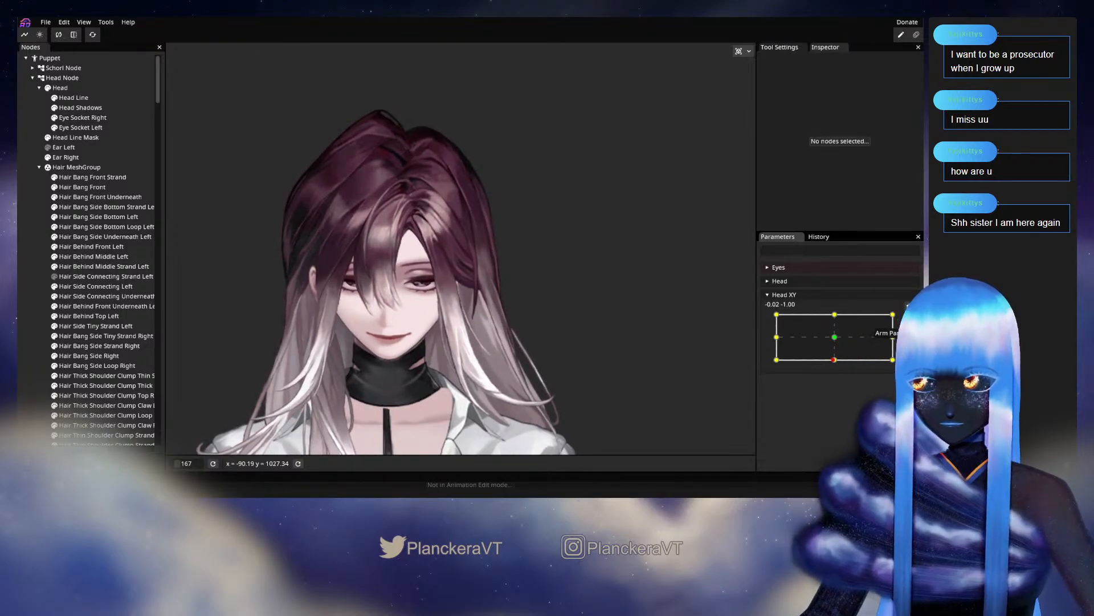
click(910, 319)
Select Hair Side Connecting Left, work over its lower outer end with a circle deform brush of size 42, and deselect it
scroll(491, 348, up, 5)
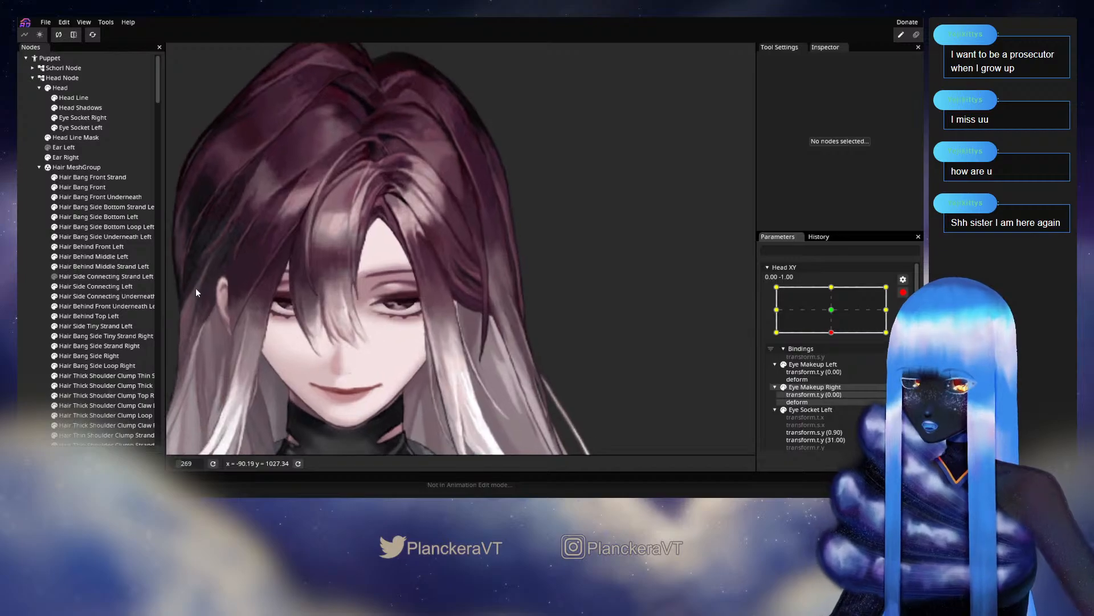
click(102, 286)
click(177, 89)
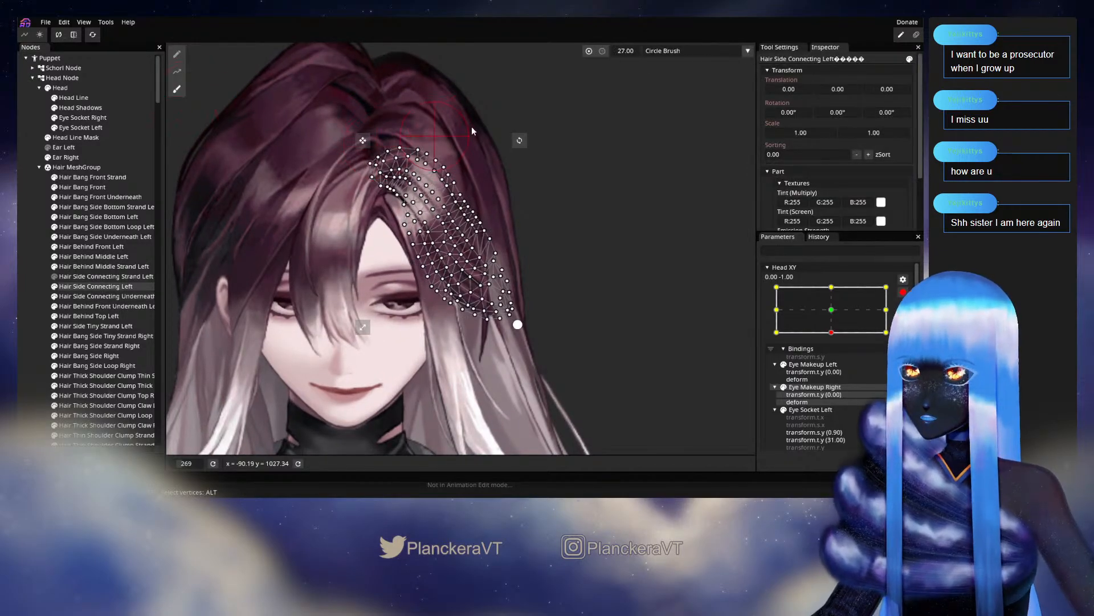
drag(622, 52, 630, 53)
scroll(553, 263, up, 1)
scroll(465, 241, up, 3)
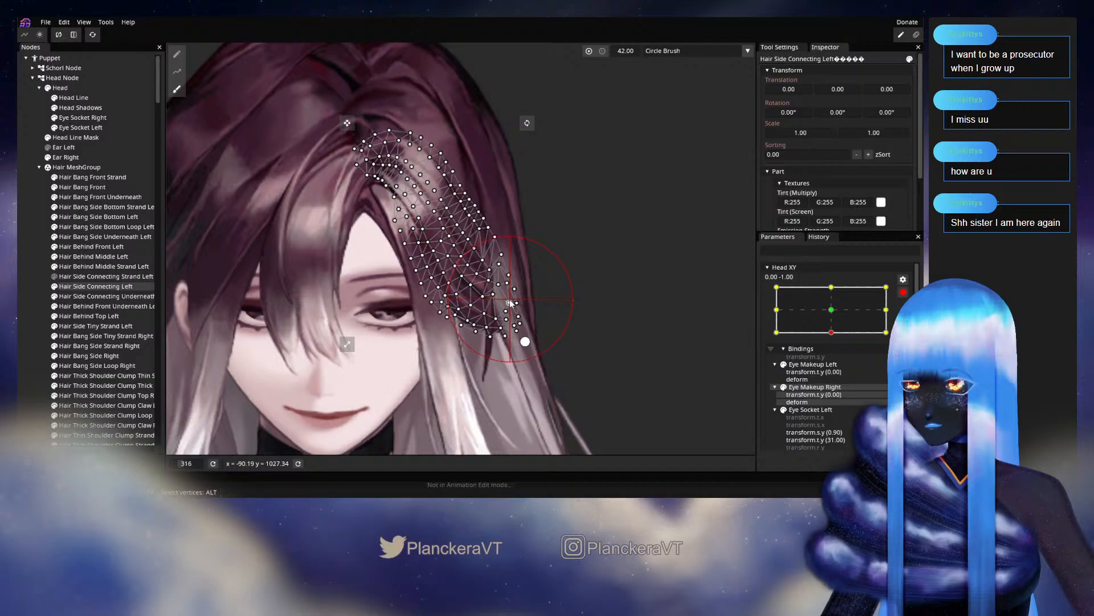
click(48, 308)
scroll(606, 332, down, 4)
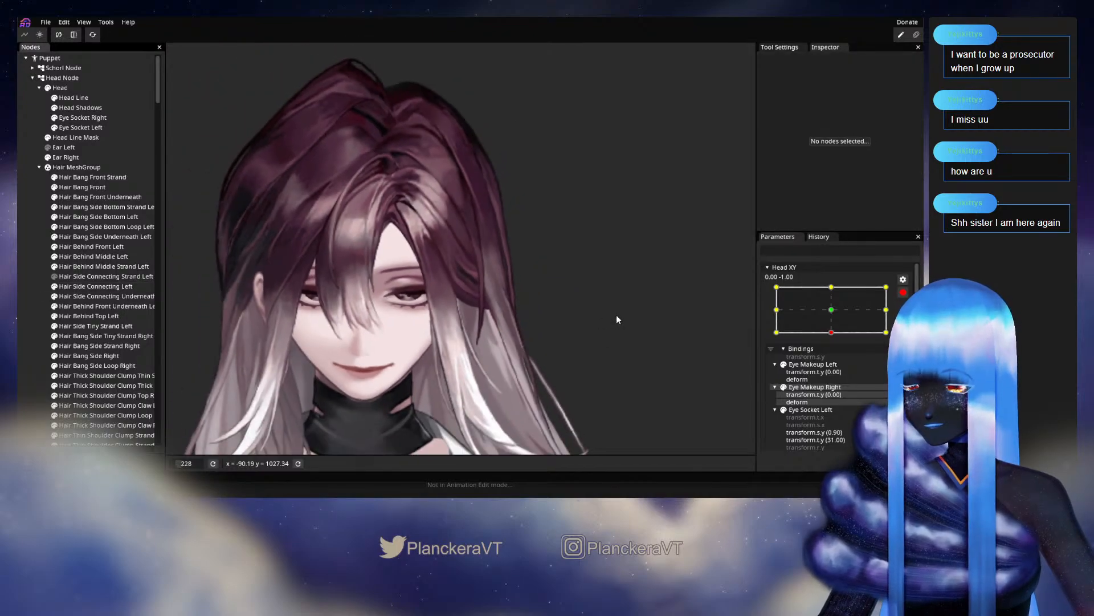
Leave keypoint editing, move Head XY around 0.02, -1.00 to check the hair motion, and resume editing at 0.00, -1.00
scroll(617, 319, down, 3)
click(903, 292)
mouse_move(835, 361)
mouse_down()
mouse_move(877, 370)
mouse_move(835, 365)
mouse_up()
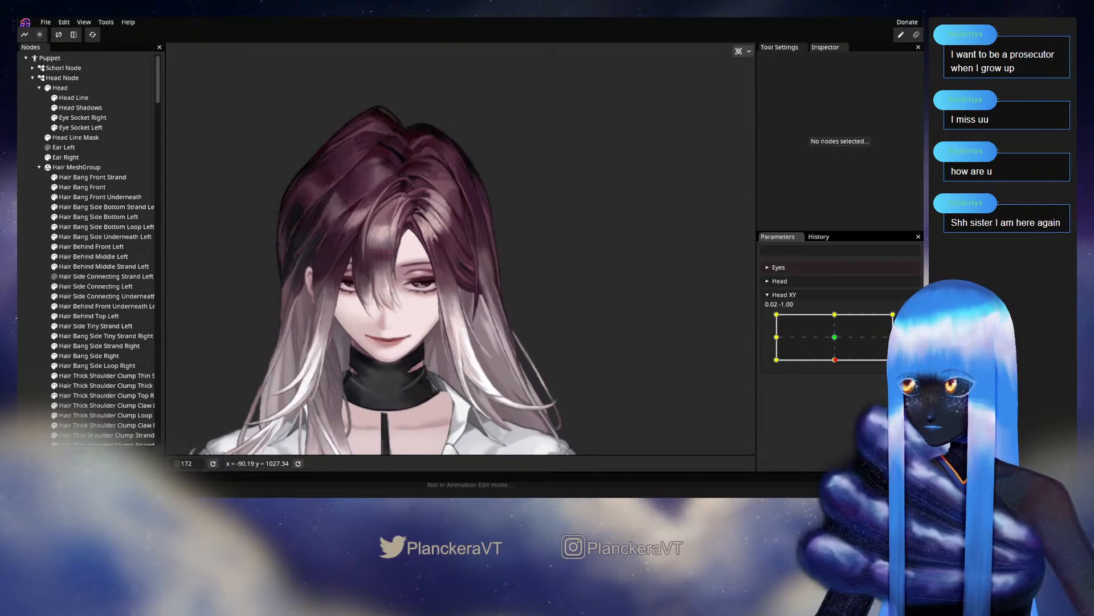
click(910, 320)
Reselect Hair Side Connecting Left, adjust vertices beside the dark strands and near its outer edge, and deselect the part
scroll(472, 319, up, 4)
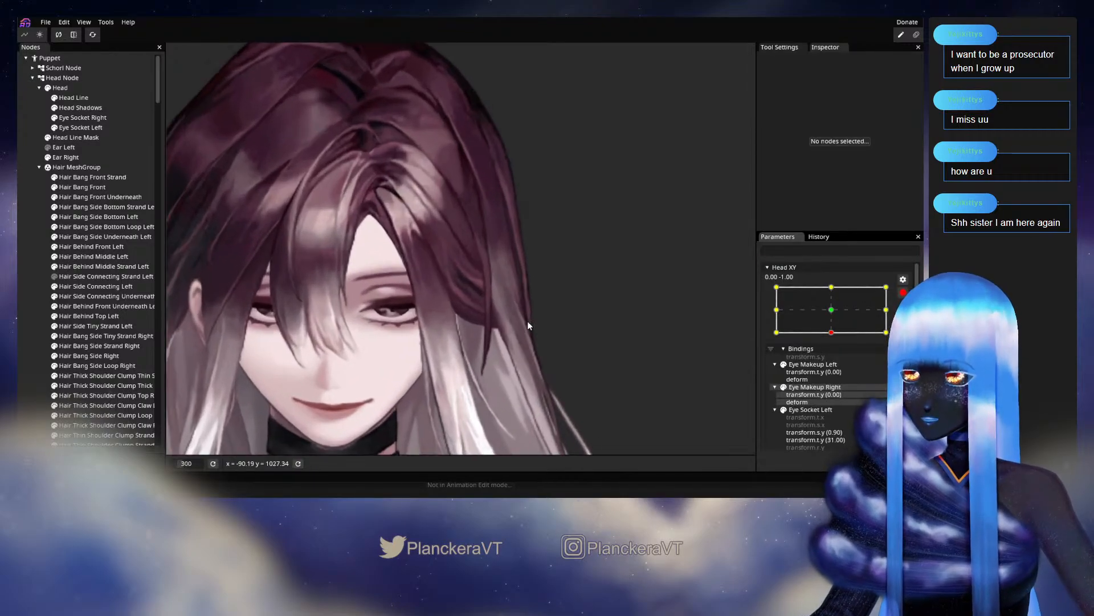
scroll(527, 322, up, 5)
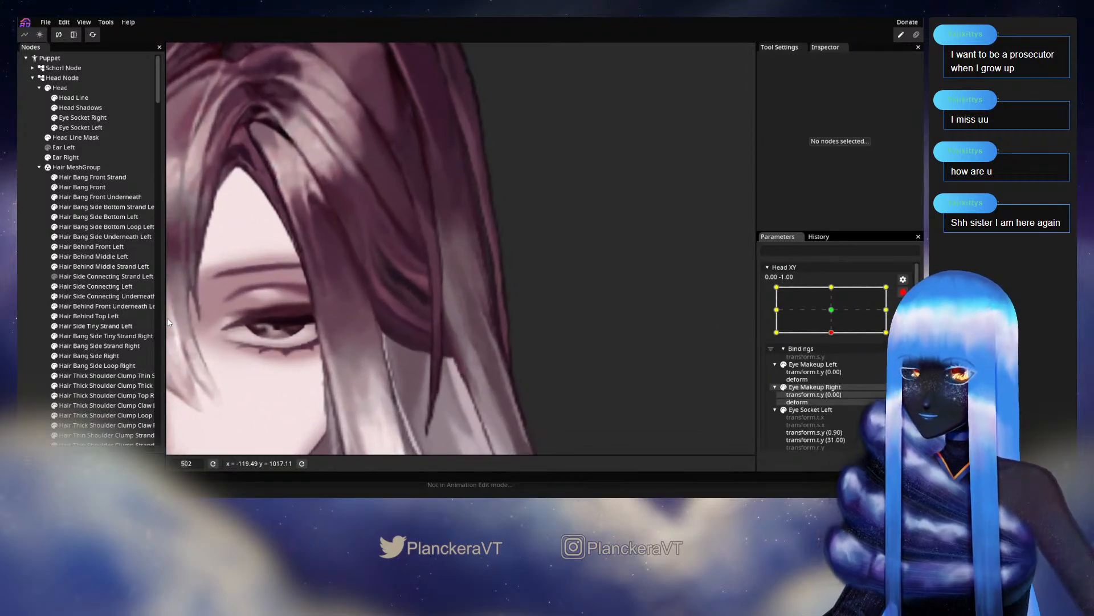
click(121, 287)
scroll(374, 306, up, 1)
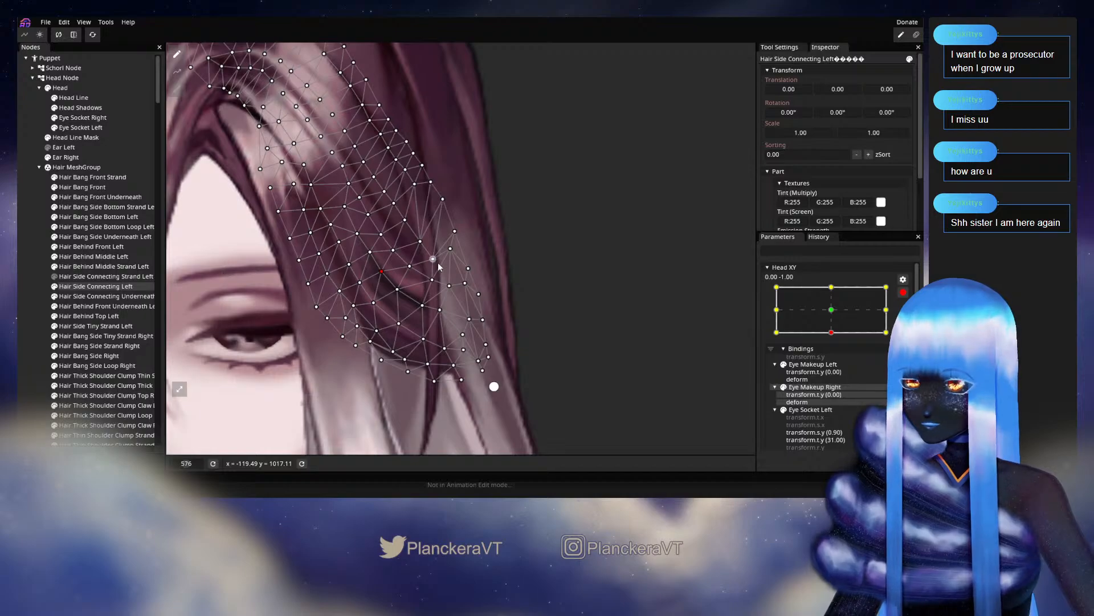
drag(441, 267, 442, 269)
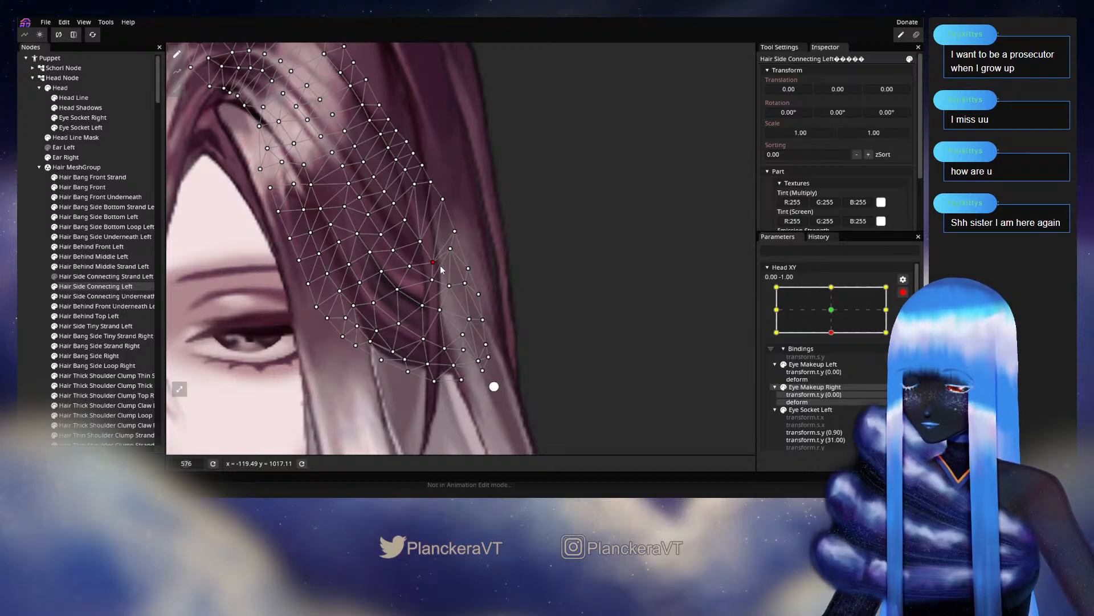
click(23, 284)
scroll(562, 358, down, 5)
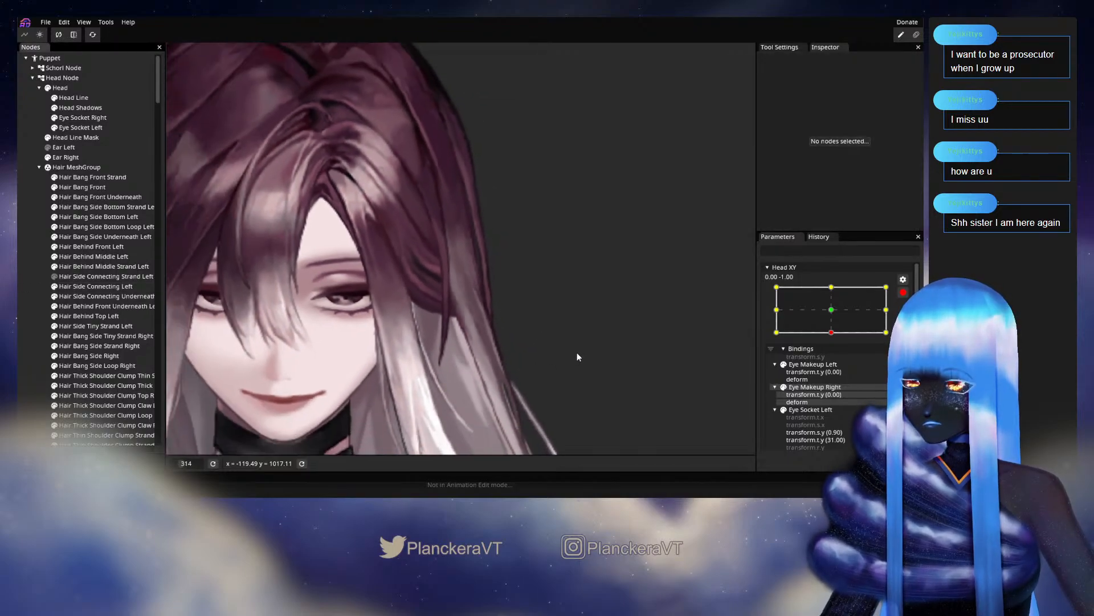
Check the whole head's hair while moving Head XY around -0.01, -1.00 outside keypoint editing, and resume editing at 0.00, -1.00
scroll(578, 356, down, 4)
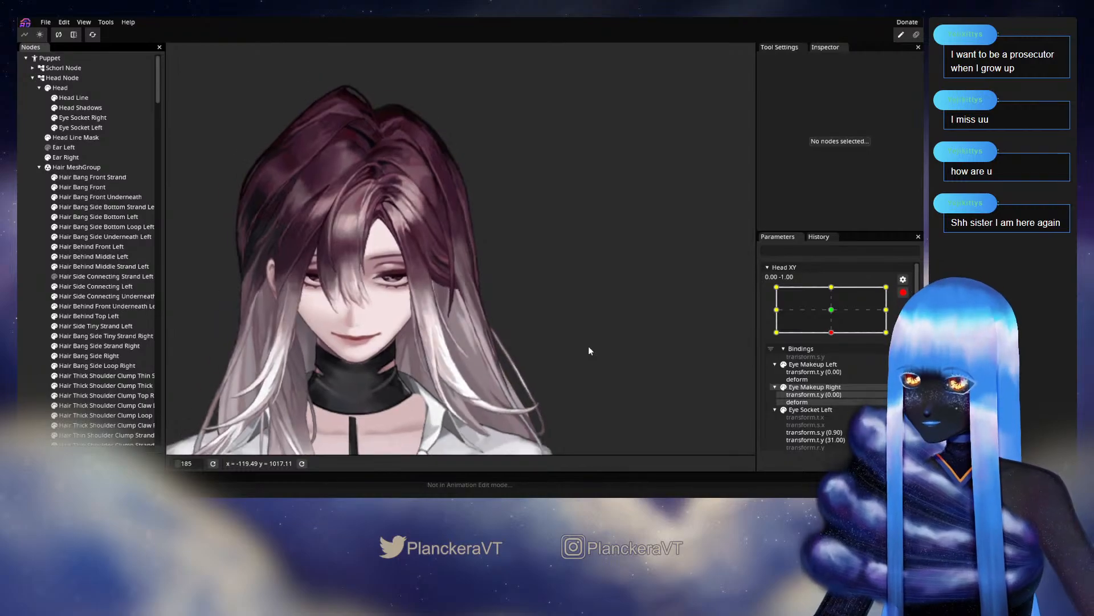
drag(589, 347, 611, 357)
click(903, 292)
mouse_move(835, 360)
mouse_down()
mouse_move(884, 360)
mouse_move(839, 371)
mouse_move(887, 372)
mouse_move(835, 368)
mouse_up()
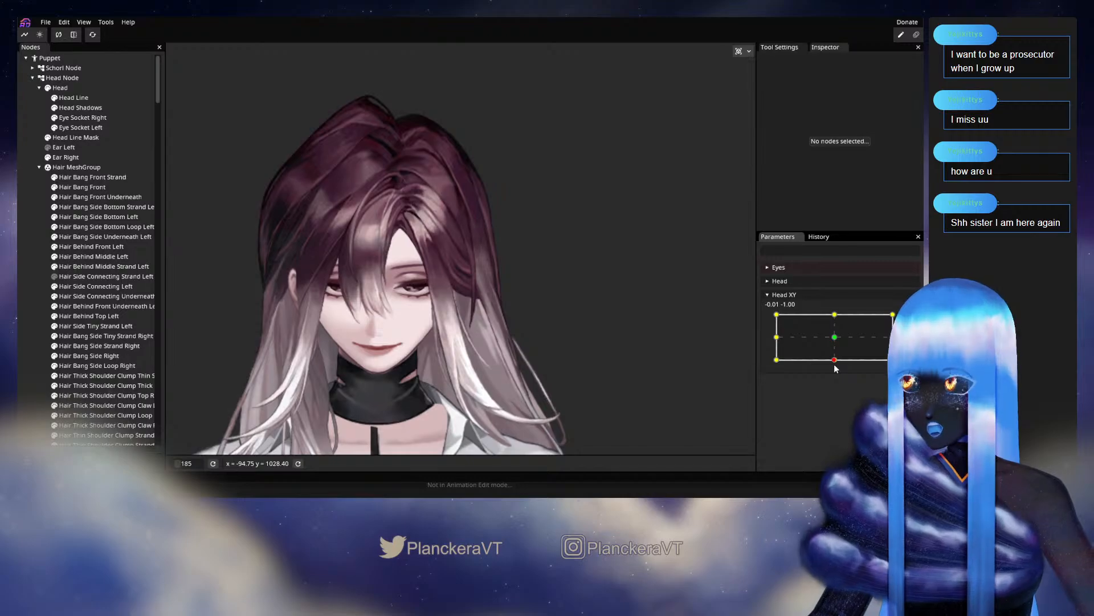
click(910, 320)
Reselect Hair Side Connecting Left, adjust mesh vertices around the dark strands near its lower end, and deselect the part
scroll(439, 350, up, 4)
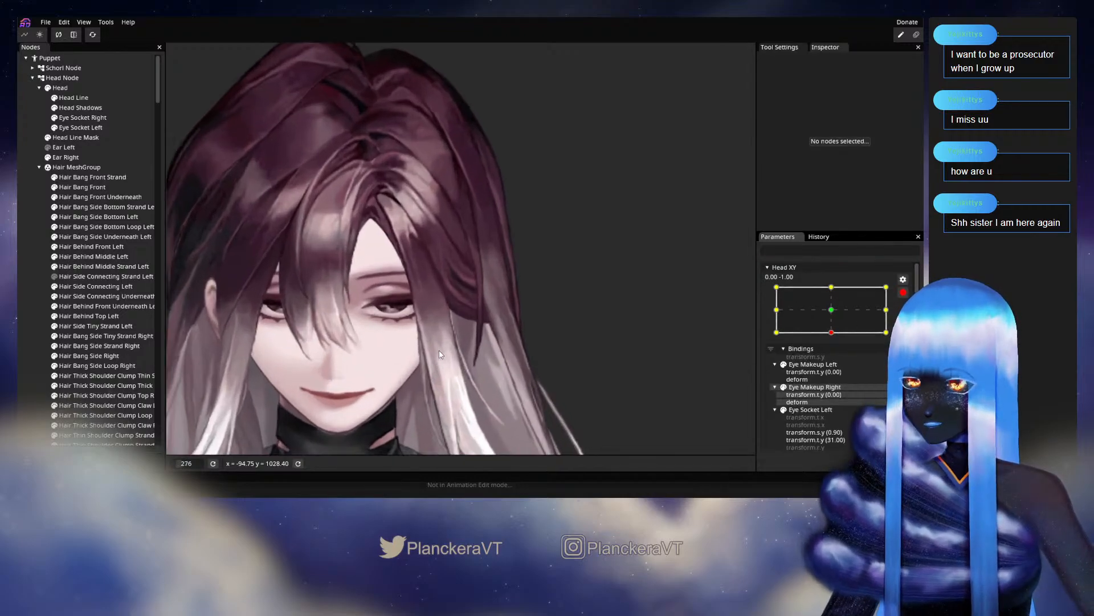
scroll(439, 354, up, 3)
click(528, 306)
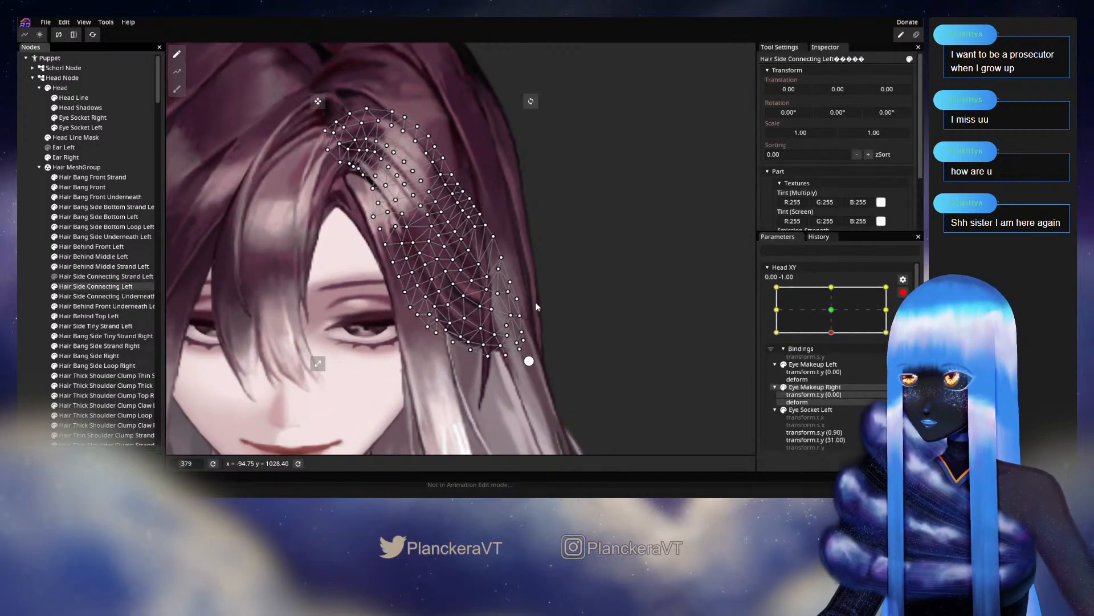
scroll(465, 253, up, 3)
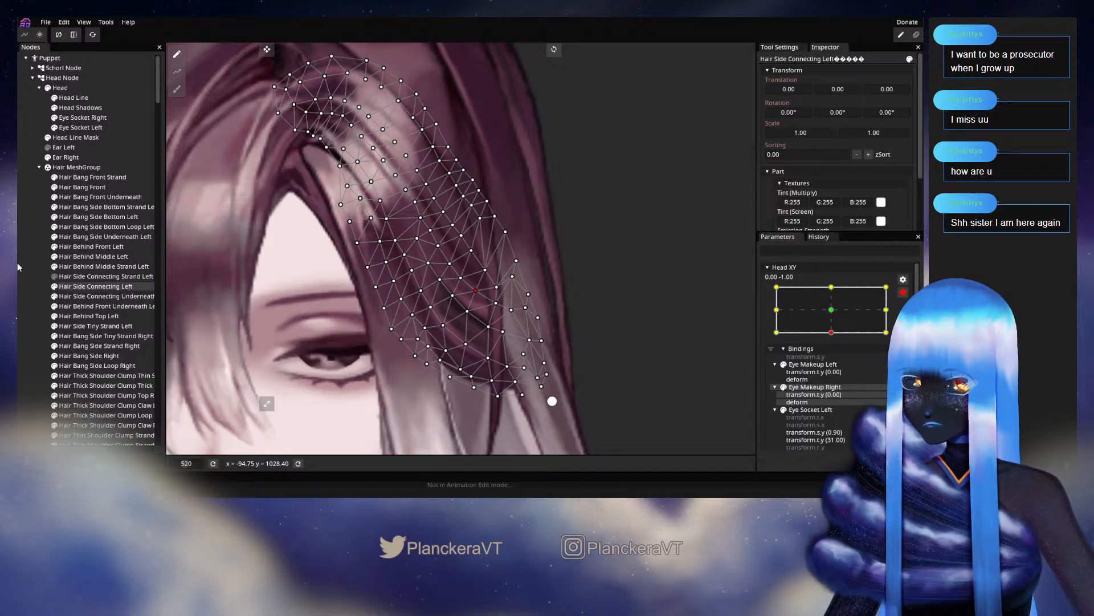
click(587, 328)
Leave keypoint editing, move Head XY to 0.20, -1.00, and select Hair Side Connecting Left to inspect its mesh closely
scroll(588, 328, down, 5)
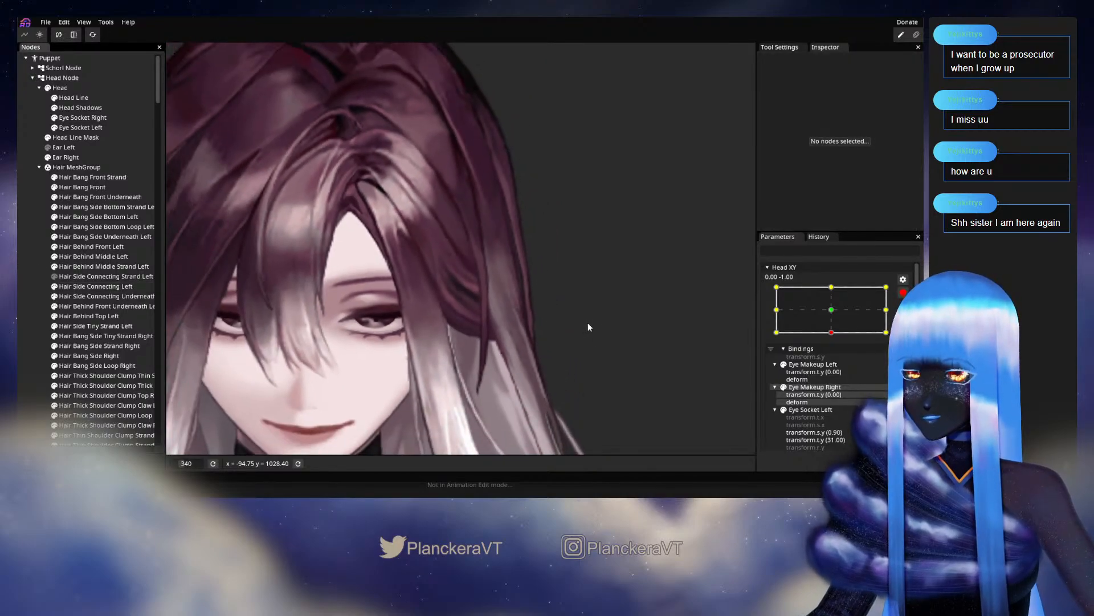
scroll(588, 327, down, 4)
scroll(597, 326, down, 3)
click(902, 292)
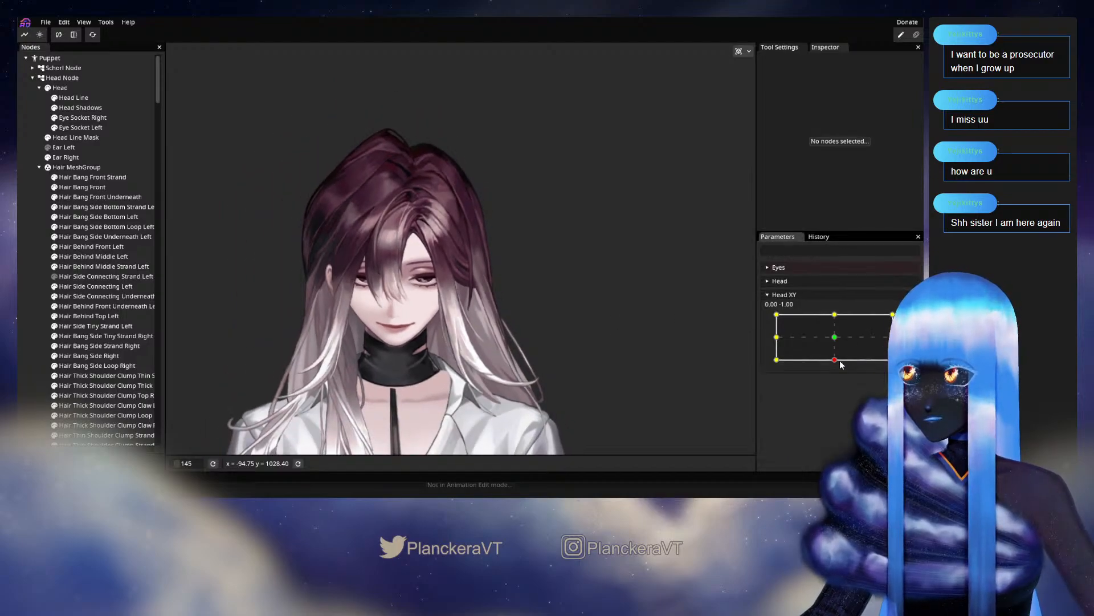
mouse_move(835, 360)
mouse_down()
mouse_move(894, 369)
mouse_move(833, 362)
mouse_move(894, 368)
mouse_move(846, 360)
mouse_up()
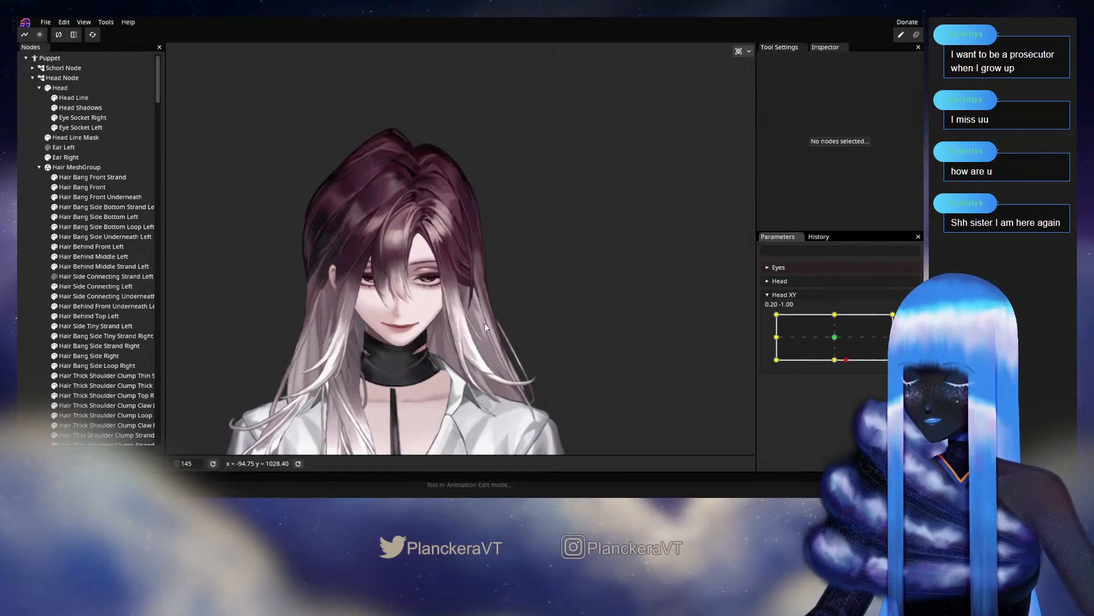
click(91, 286)
scroll(487, 313, up, 3)
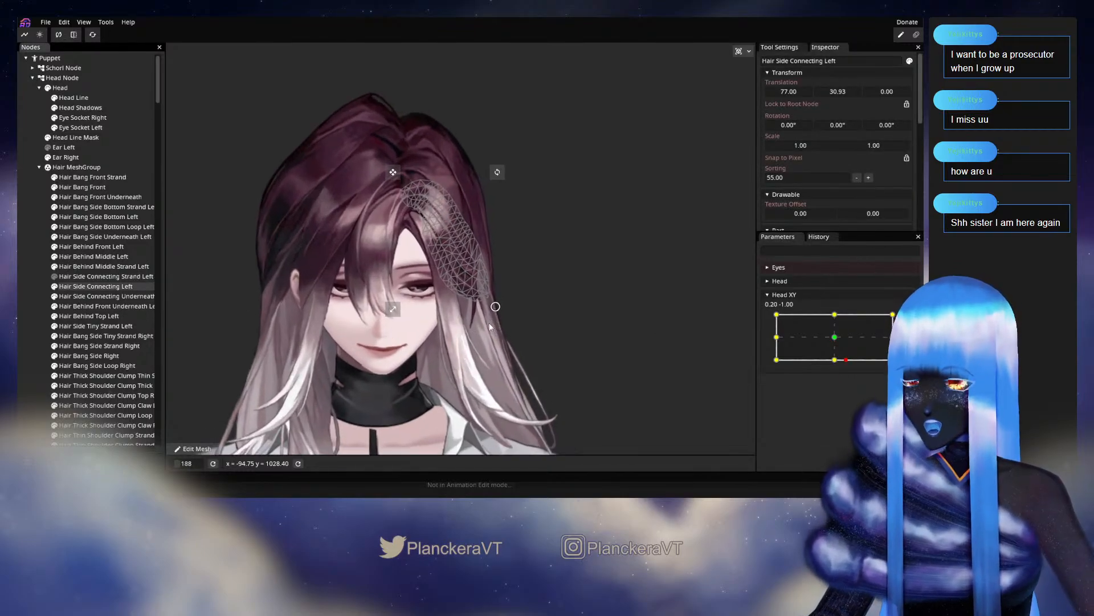
scroll(485, 320, up, 5)
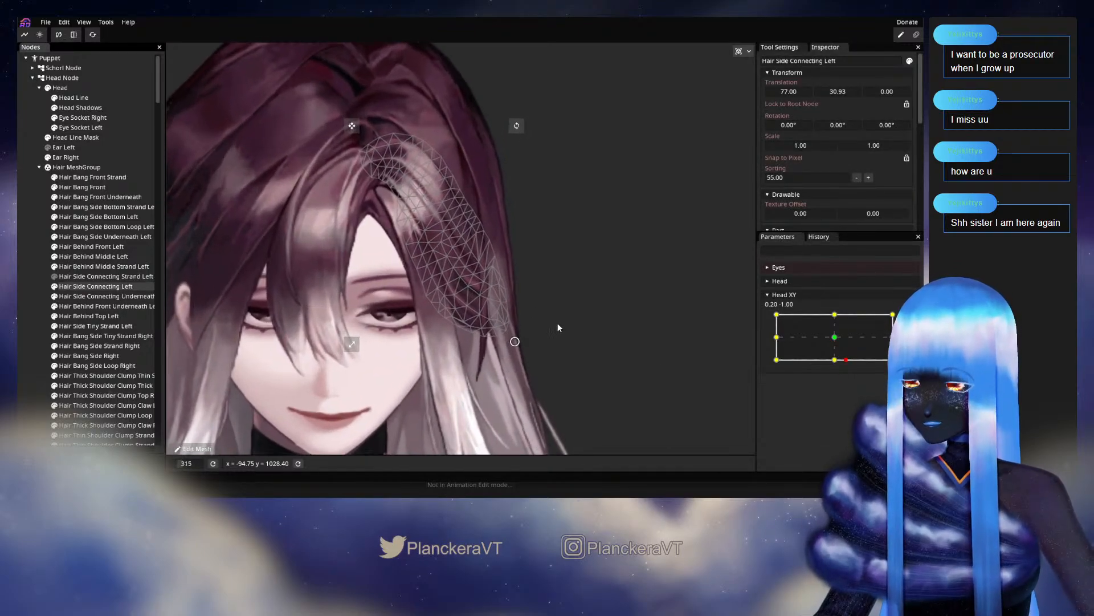
scroll(583, 324, up, 1)
Resume editing Head XY keypoint 0.00, -1.00, adjust Hair Side Connecting Left's vertices near its lower outer edge, and deselect the part
mouse_move(845, 361)
mouse_down()
mouse_move(835, 363)
mouse_move(887, 361)
mouse_move(833, 361)
mouse_move(878, 373)
mouse_move(833, 368)
mouse_move(897, 371)
mouse_move(835, 370)
mouse_up()
click(910, 319)
scroll(495, 325, up, 3)
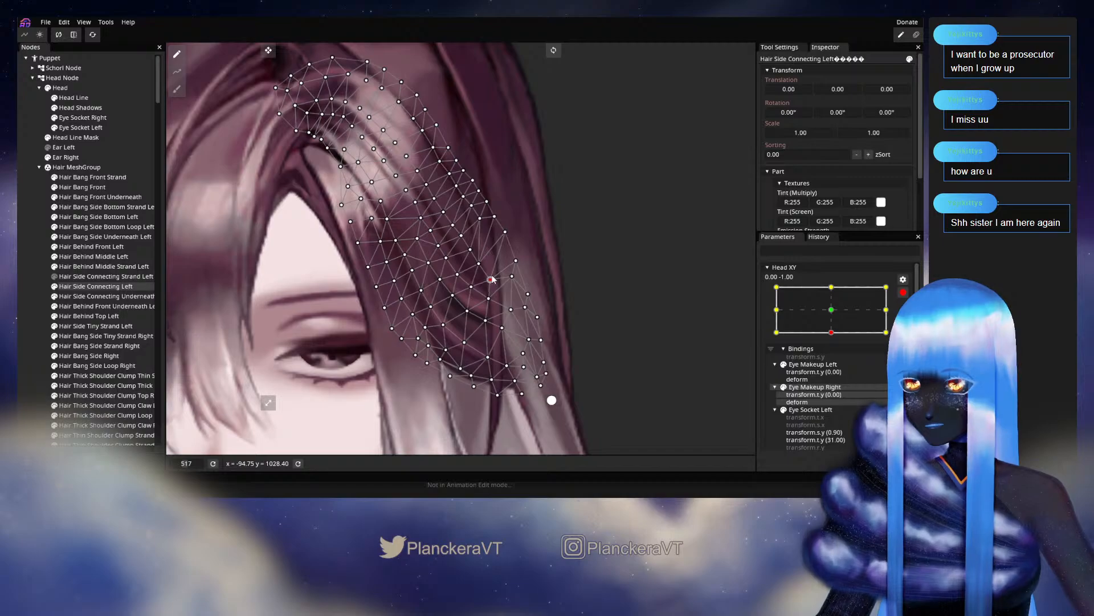
click(540, 356)
scroll(558, 358, down, 5)
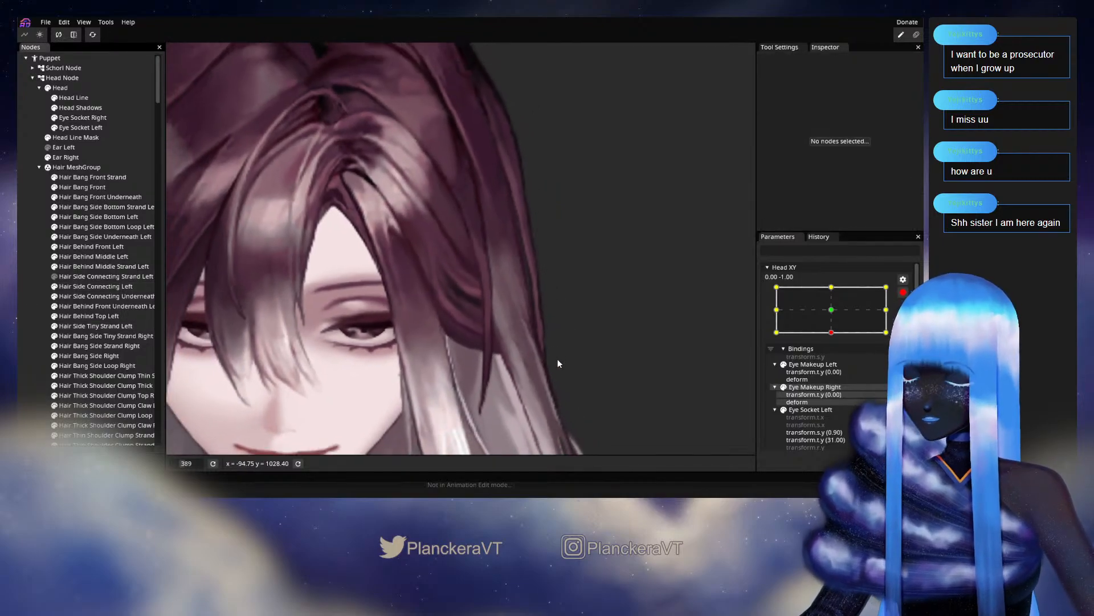
scroll(567, 358, down, 5)
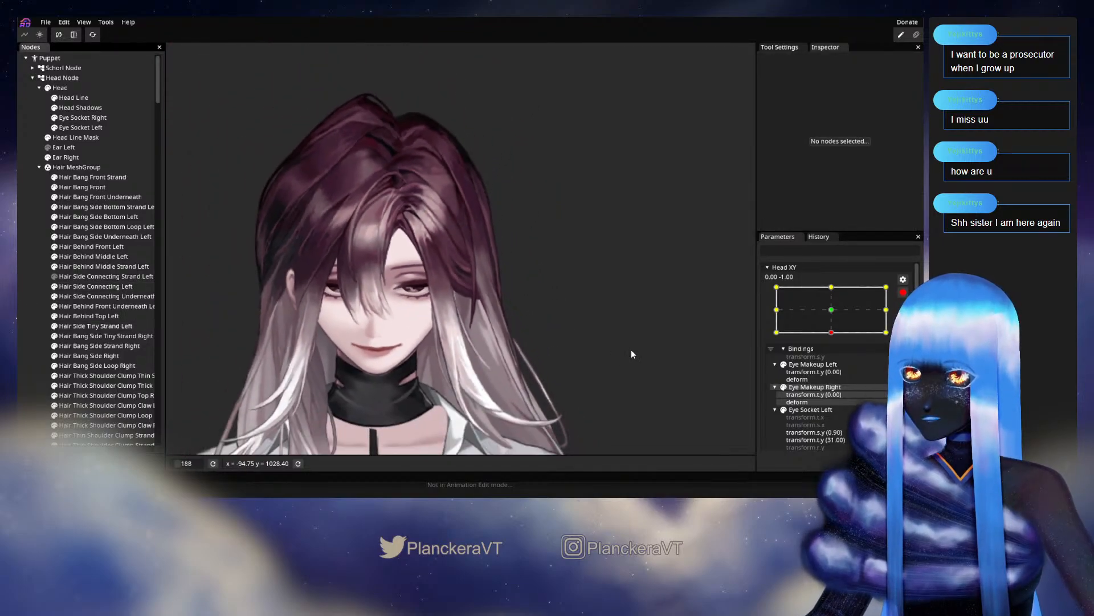
Leave keypoint editing and move Head XY to 1.00, -1.00 to examine the hair beside the face
click(903, 292)
drag(835, 361, 898, 366)
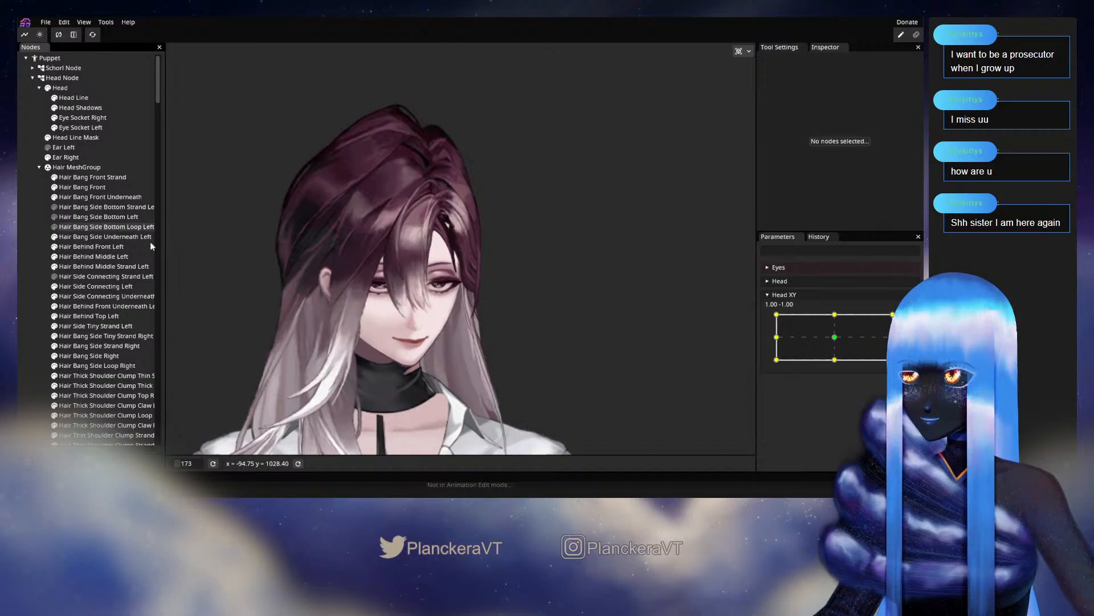
scroll(442, 341, up, 5)
scroll(492, 289, up, 2)
scroll(751, 352, up, 2)
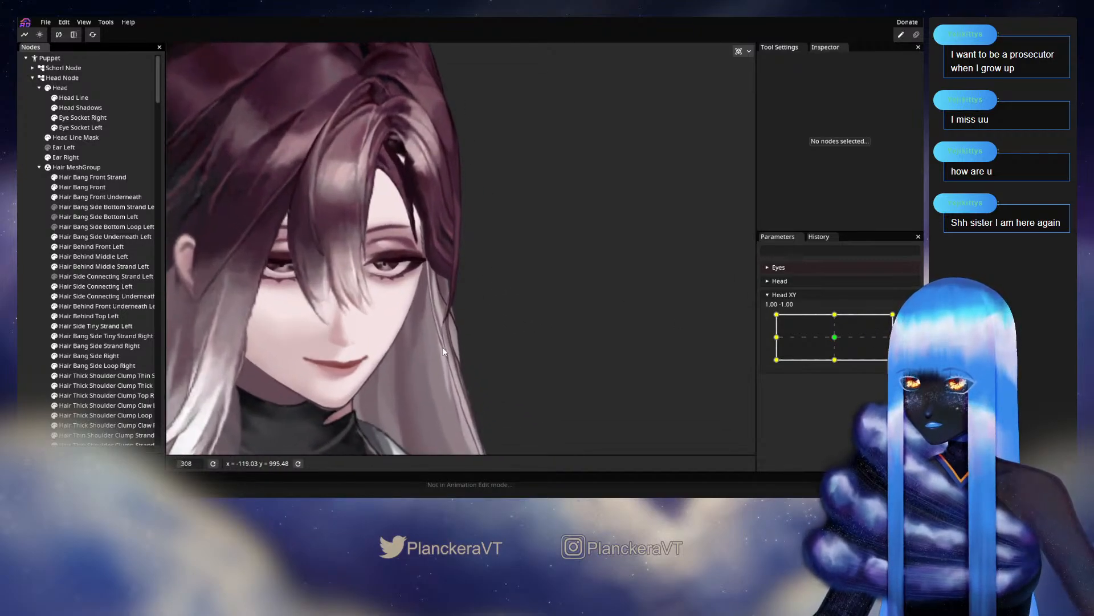
Edit Head XY keypoint 1.00, -1.00, nudge Hair Behind Front Left's lower tip with a circle deform brush of size 42, and deselect it
click(910, 319)
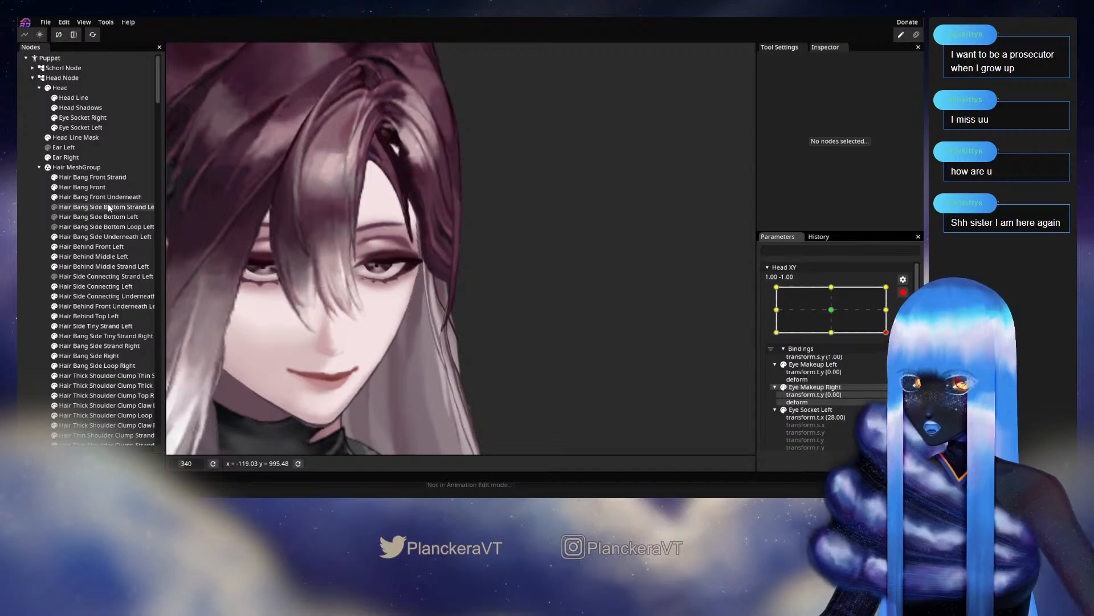
click(91, 246)
scroll(329, 279, up, 1)
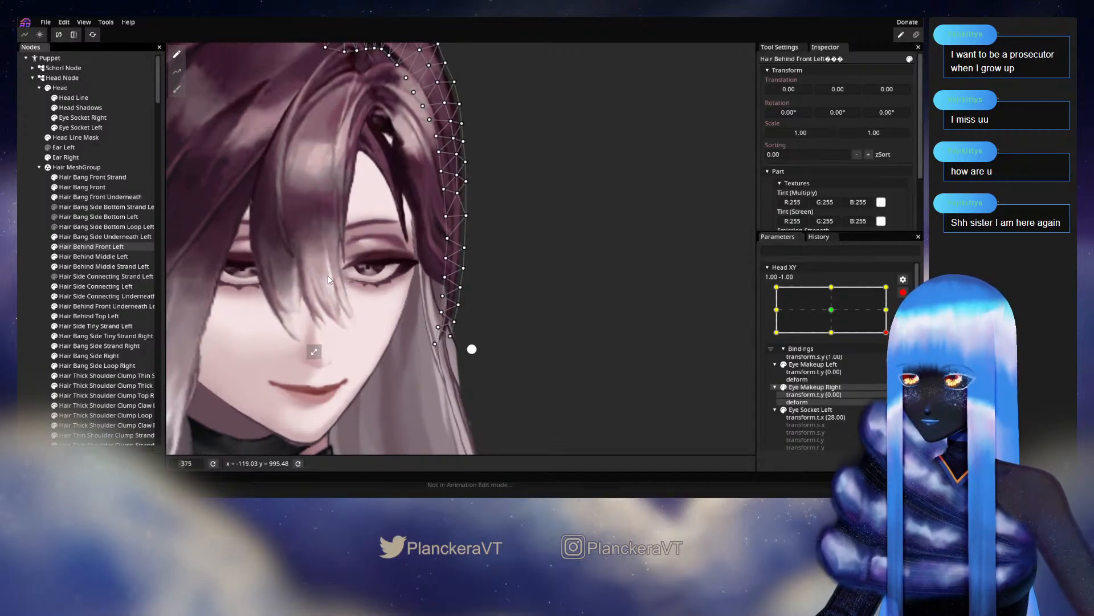
scroll(329, 279, up, 1)
click(177, 89)
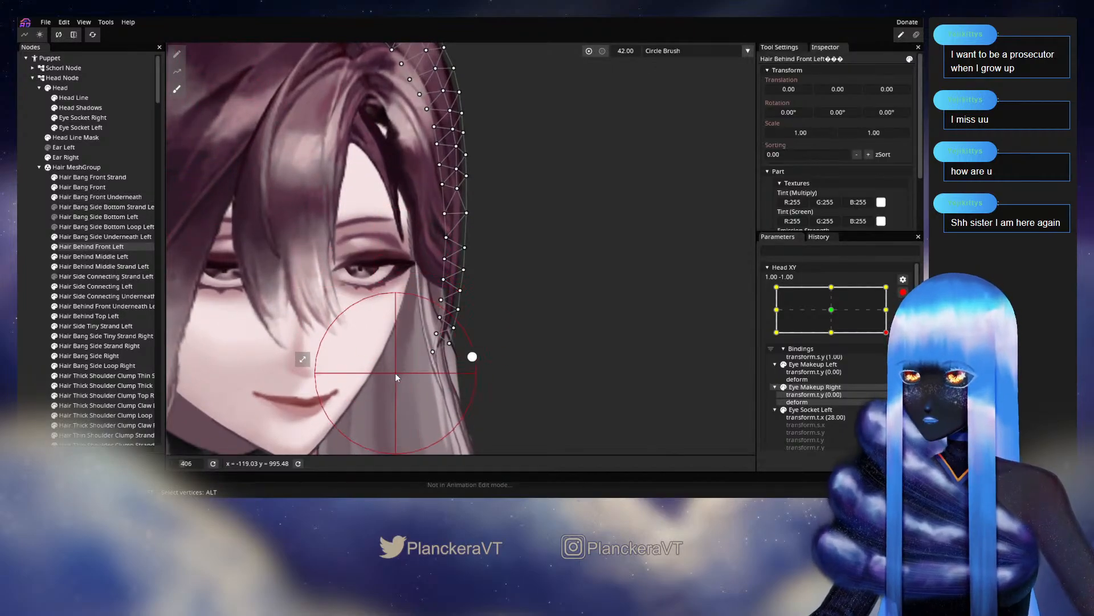
drag(391, 396, 400, 398)
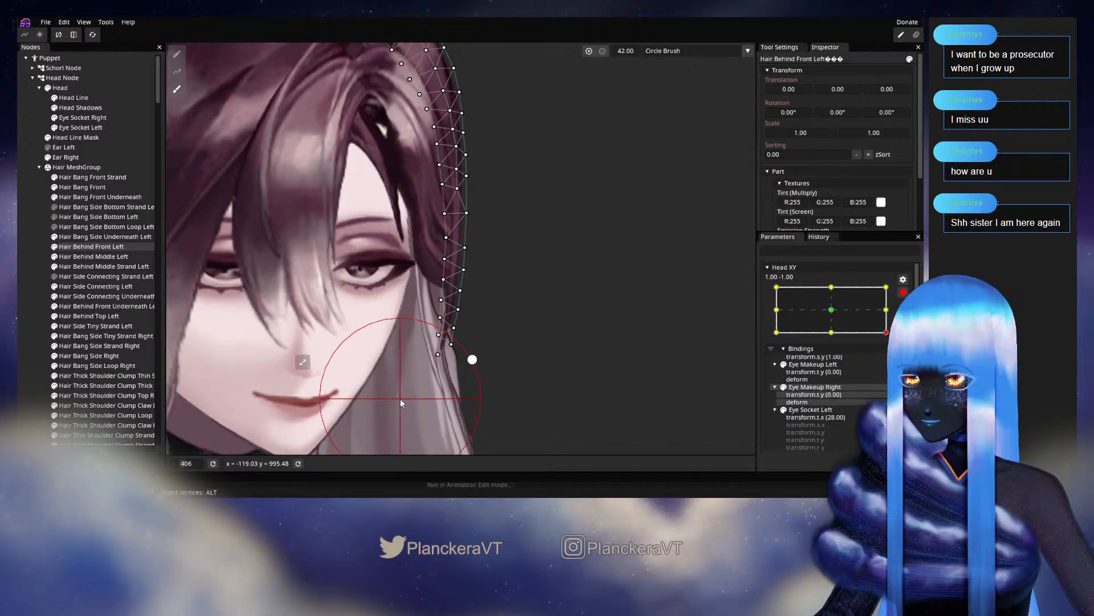
click(29, 306)
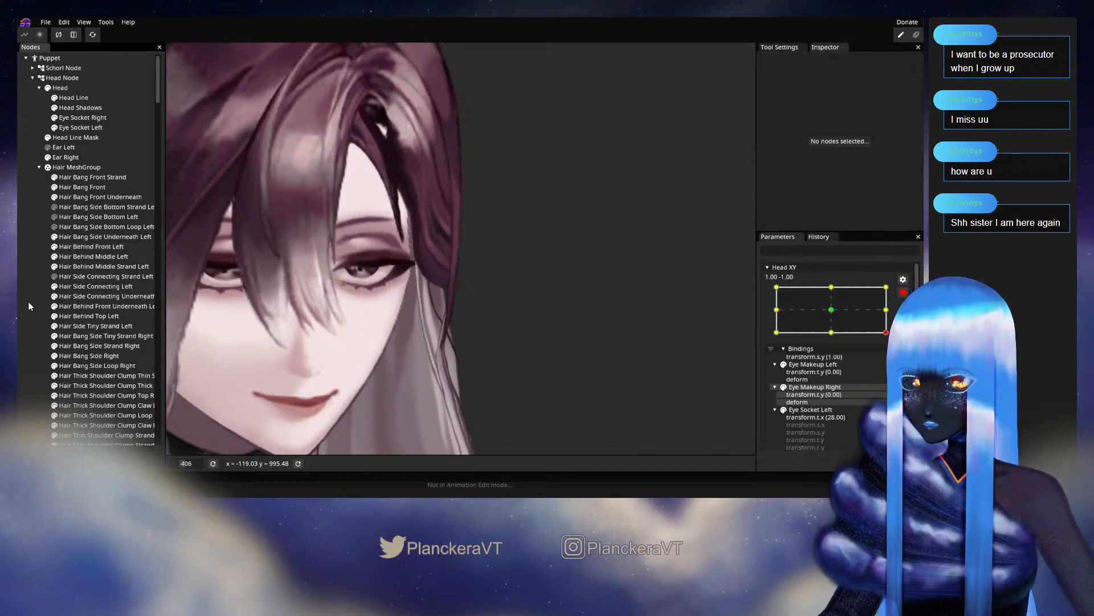
Leave keypoint editing, move Head XY around 1.00, -1.00 to check the side hair, and resume editing at that keypoint
scroll(565, 313, down, 4)
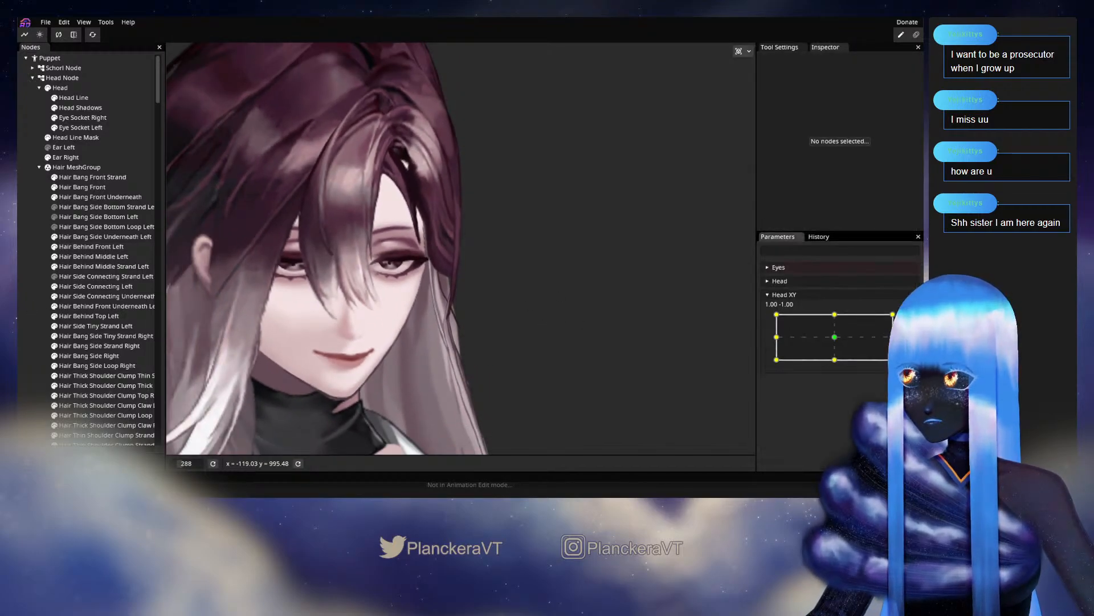
mouse_move(892, 360)
mouse_down()
mouse_move(837, 367)
mouse_move(893, 368)
mouse_up()
scroll(505, 275, up, 1)
scroll(283, 313, up, 1)
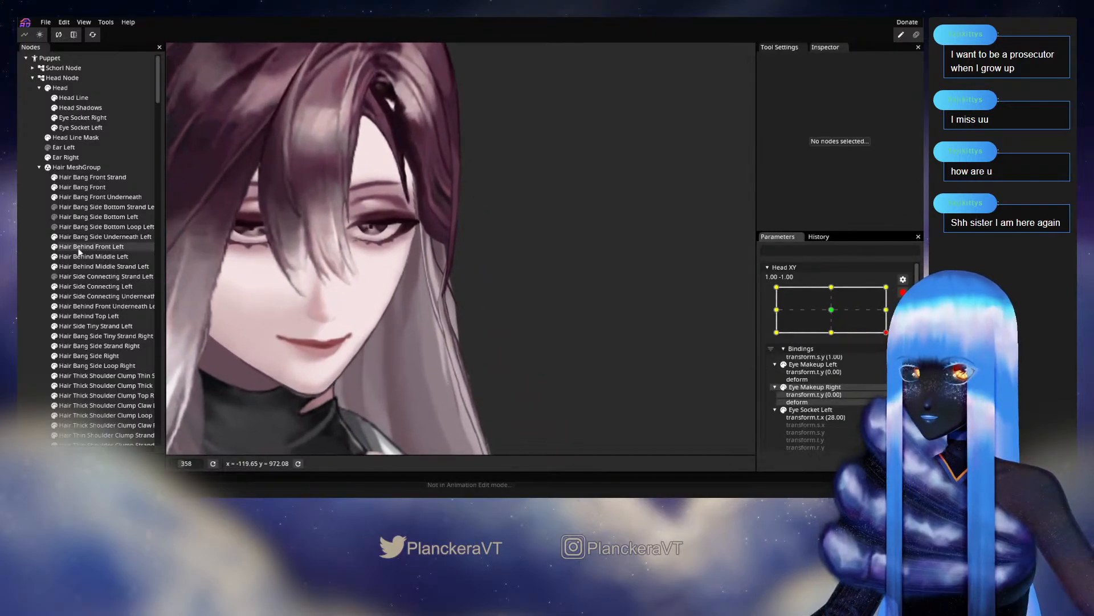
Reselect Hair Behind Front Left, rework its lower tip with the size 42 circle deform brush, and deselect it
click(86, 247)
scroll(241, 187, up, 2)
click(175, 91)
drag(402, 333, 395, 374)
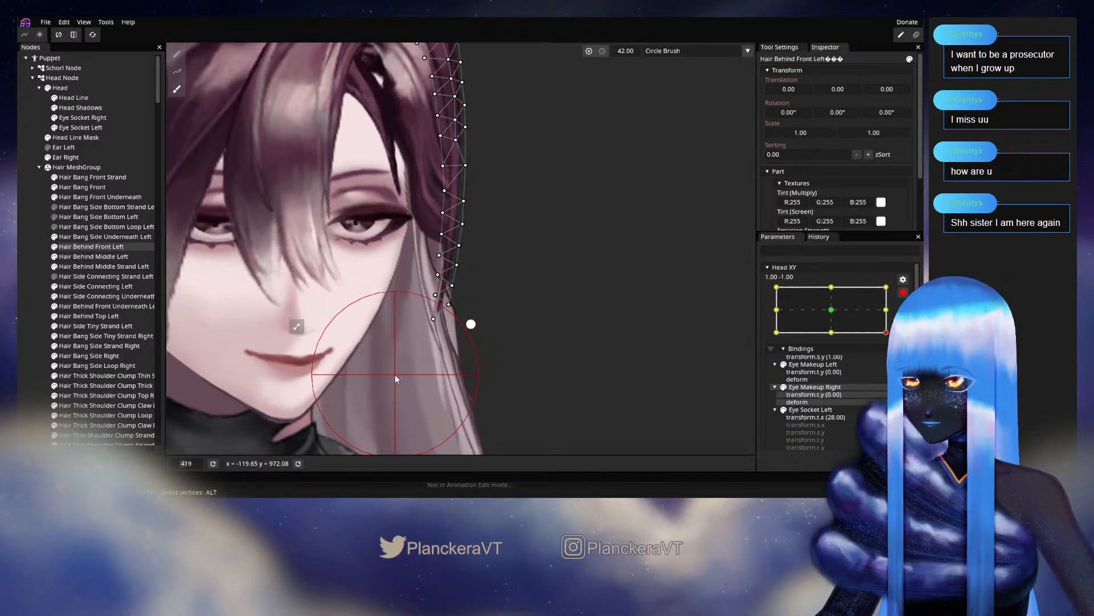
click(29, 314)
Check the whole head's hair outside keypoint editing around Head XY 1.00, -1.00, inspect the side strands closely, and resume editing there
scroll(610, 375, down, 5)
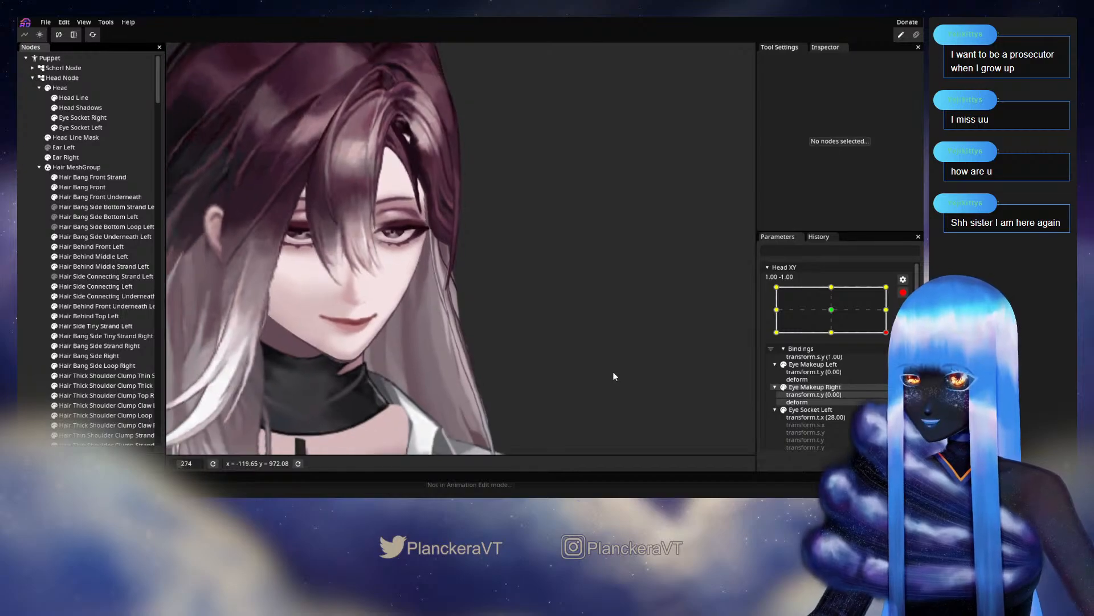
scroll(613, 371, down, 2)
drag(579, 330, 599, 363)
click(903, 291)
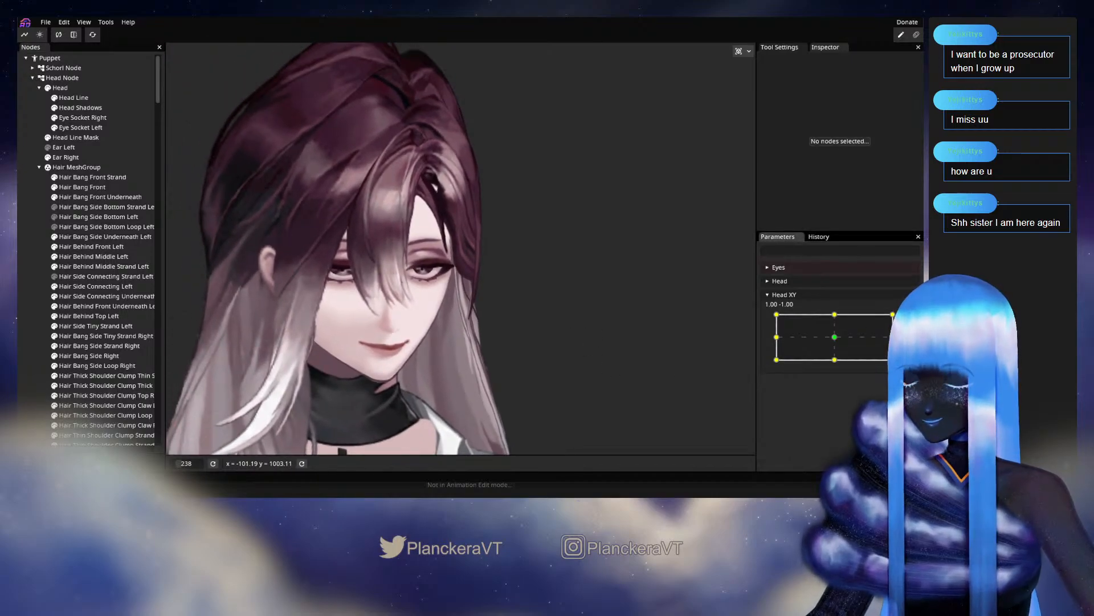
mouse_move(893, 360)
mouse_down()
mouse_move(837, 363)
mouse_move(893, 360)
mouse_up()
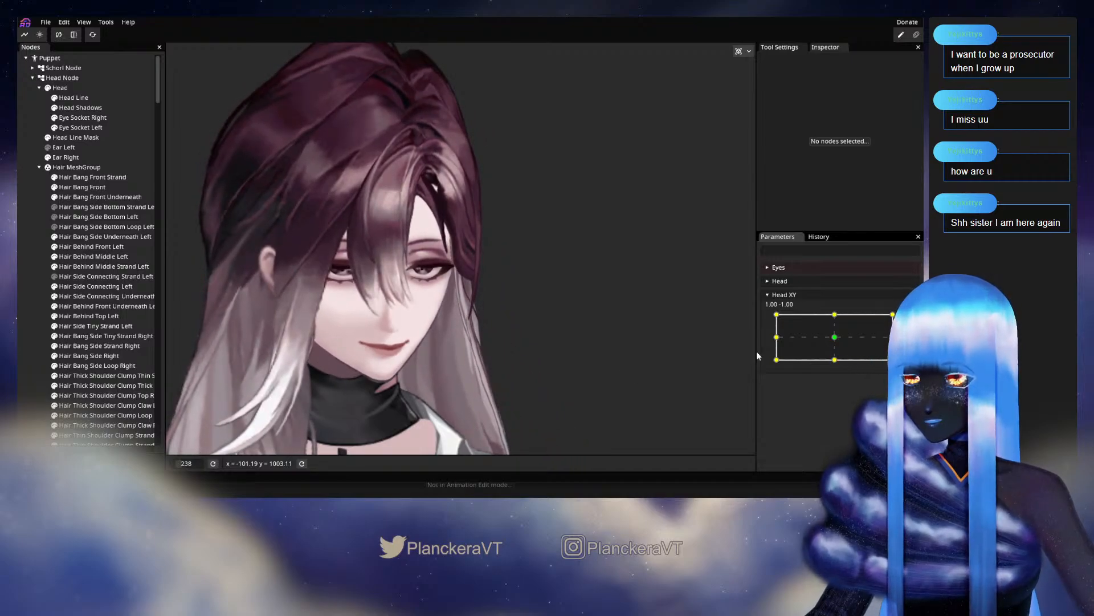
scroll(505, 374, up, 5)
scroll(550, 363, up, 5)
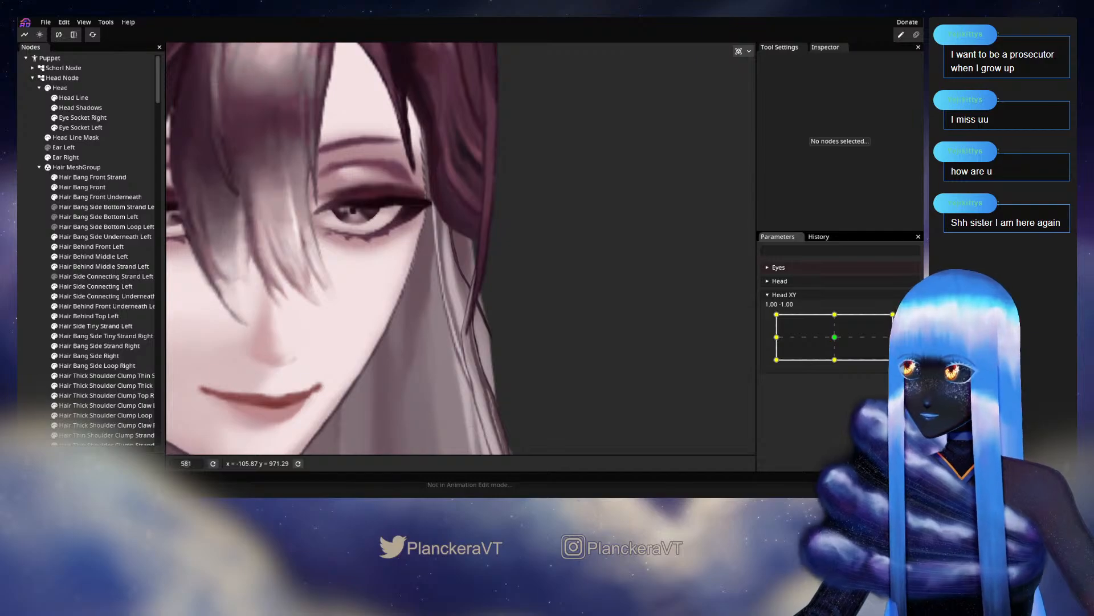
scroll(423, 338, up, 2)
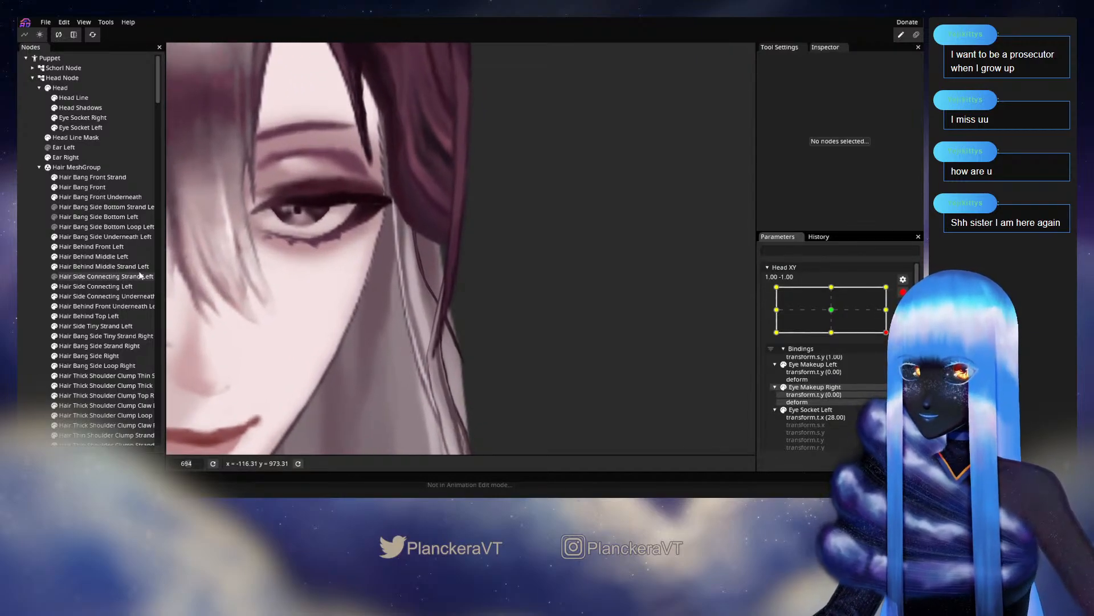
Reselect Hair Behind Front Left, adjust individual vertices at its lower tip and along its outer edge, and deselect it
click(91, 246)
scroll(420, 361, up, 2)
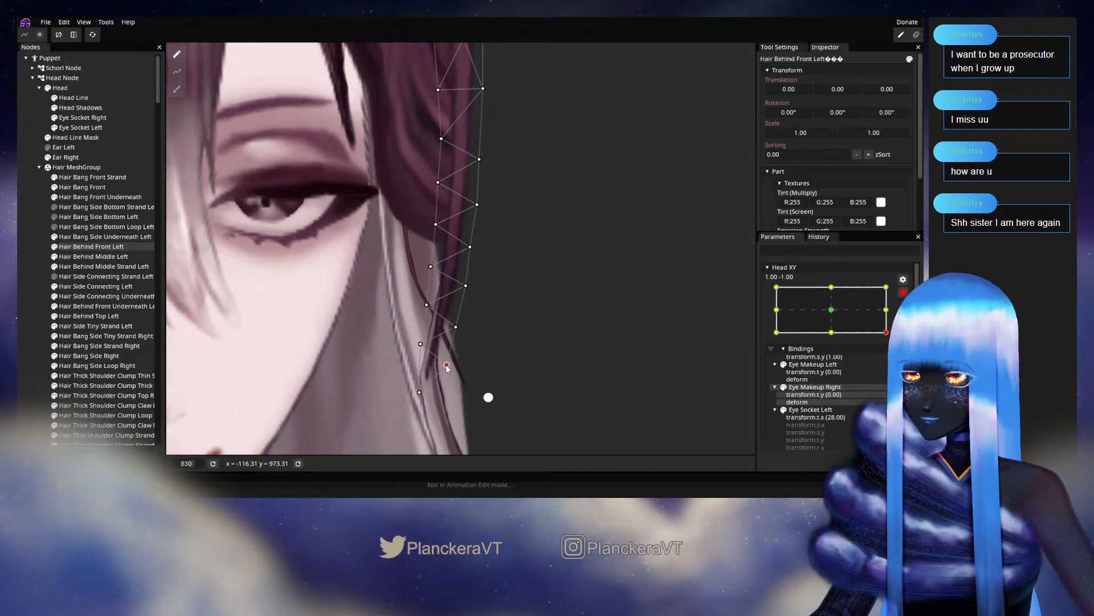
click(419, 392)
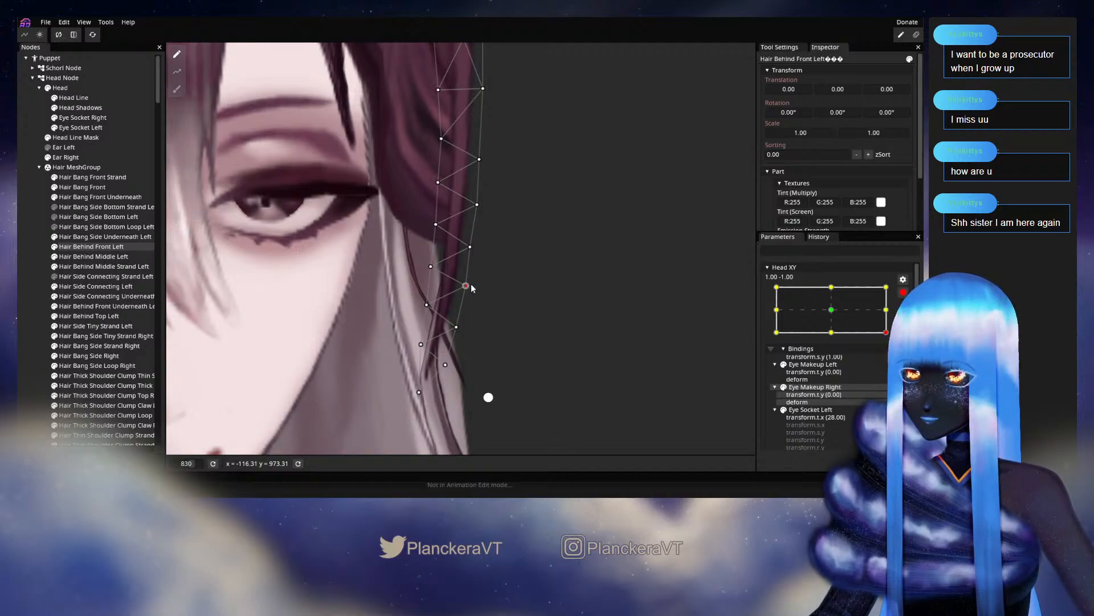
click(470, 248)
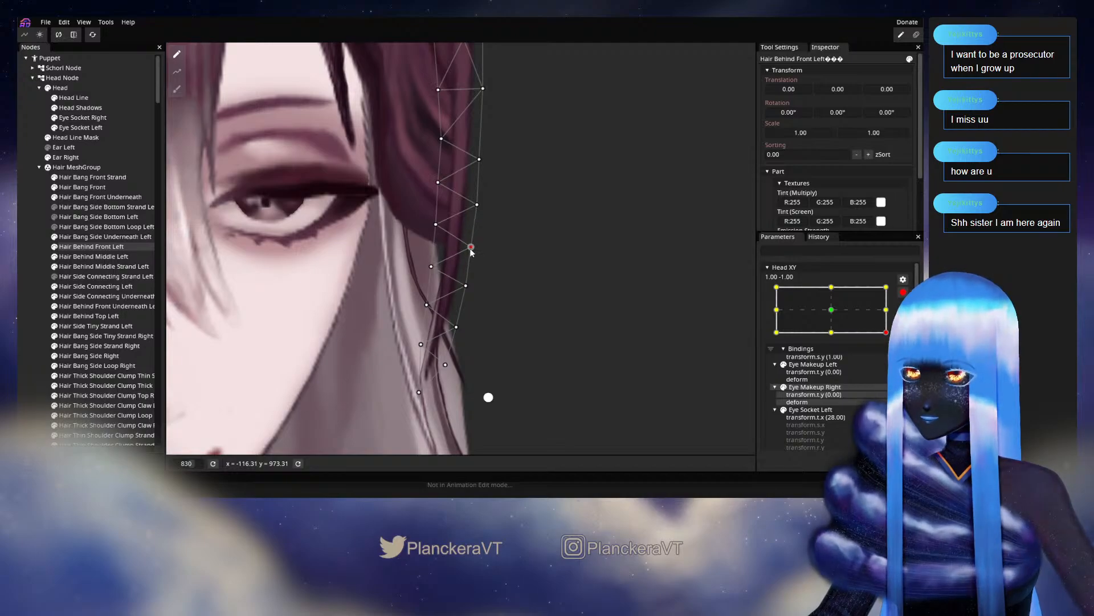
click(31, 305)
Leave keypoint editing and move Head XY around 1.00, -1.00, selecting Hair Behind Front Left to examine how its mesh moves
scroll(466, 326, down, 5)
scroll(494, 341, down, 6)
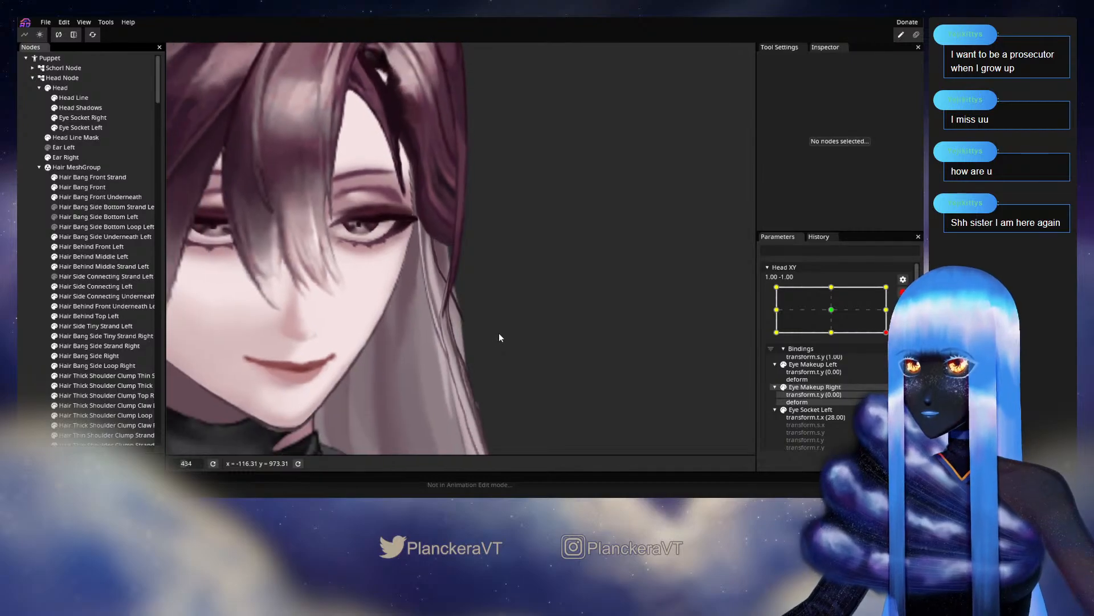
scroll(566, 312, down, 1)
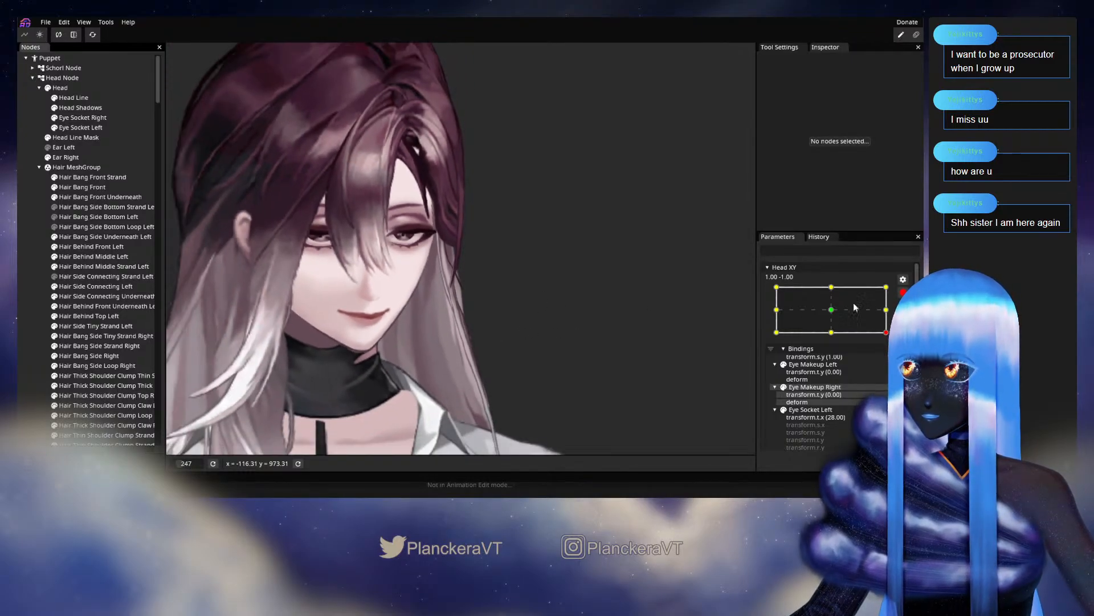
click(902, 293)
mouse_move(892, 360)
mouse_down()
mouse_move(835, 371)
mouse_move(892, 371)
mouse_up()
scroll(637, 318, up, 4)
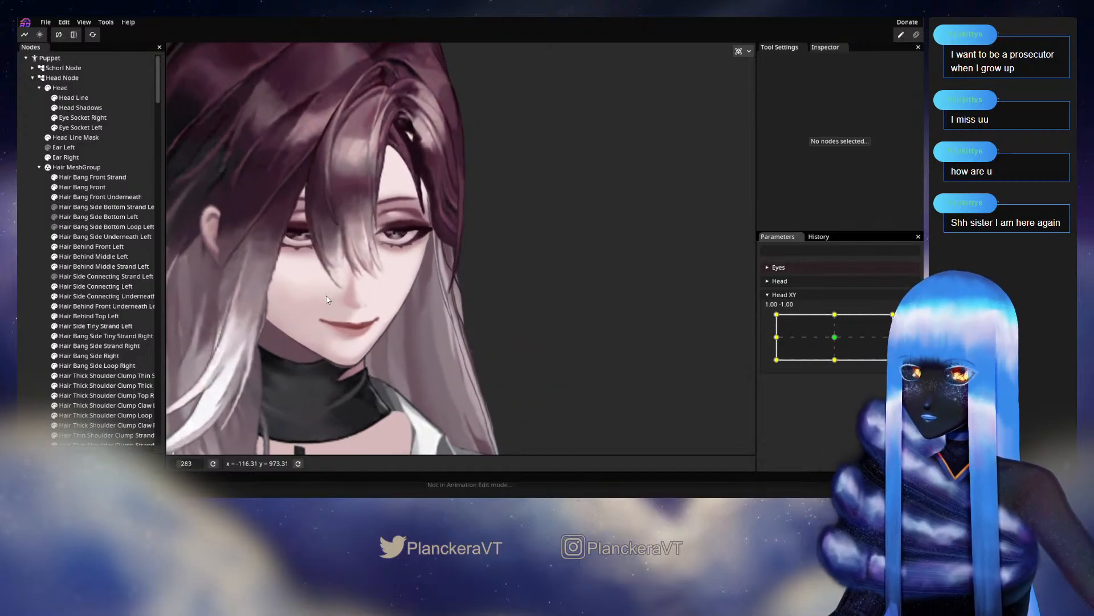
click(77, 246)
scroll(491, 311, up, 7)
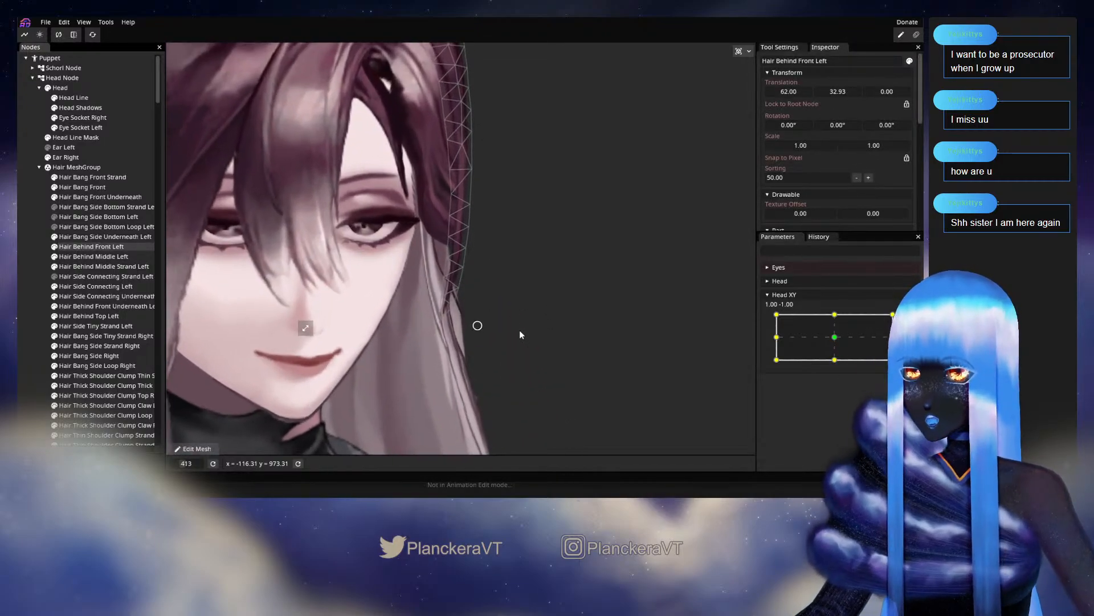
scroll(533, 331, up, 1)
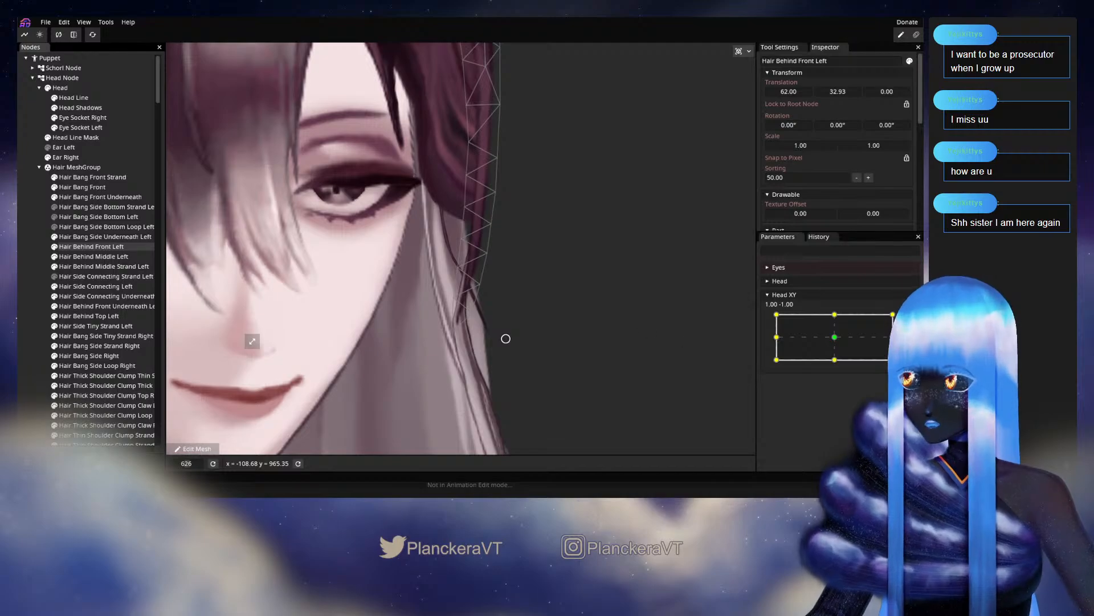
mouse_move(893, 371)
mouse_down()
mouse_move(835, 374)
mouse_move(893, 371)
mouse_up()
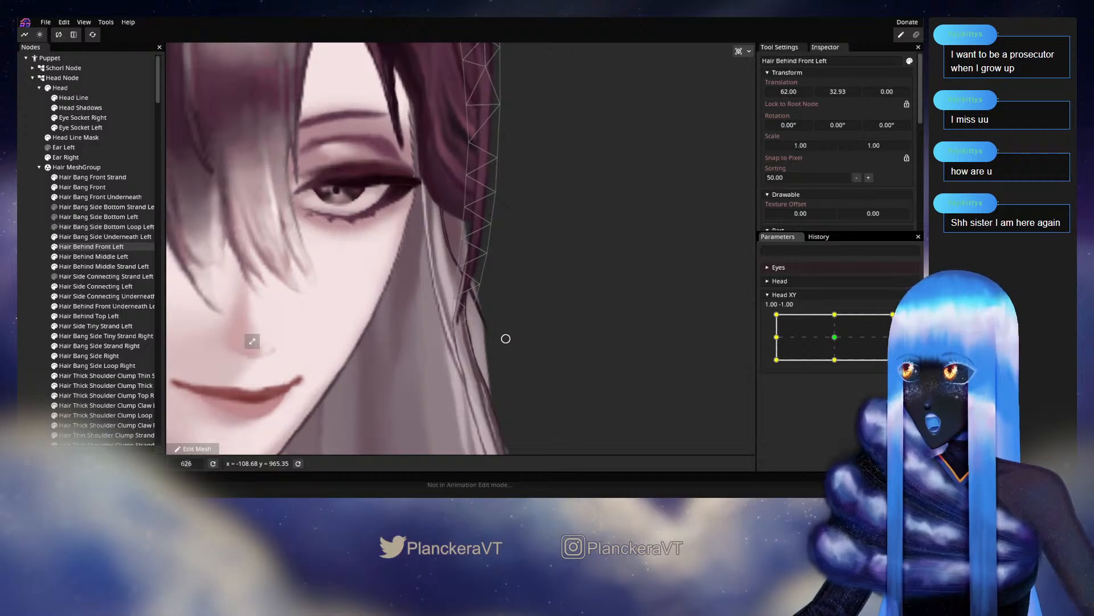
Resume editing at Head XY 1.00, -1.00, nudge Hair Behind Front Left's lower vertices, and check the mesh's movement outside keypoint editing
click(910, 320)
drag(472, 312, 475, 309)
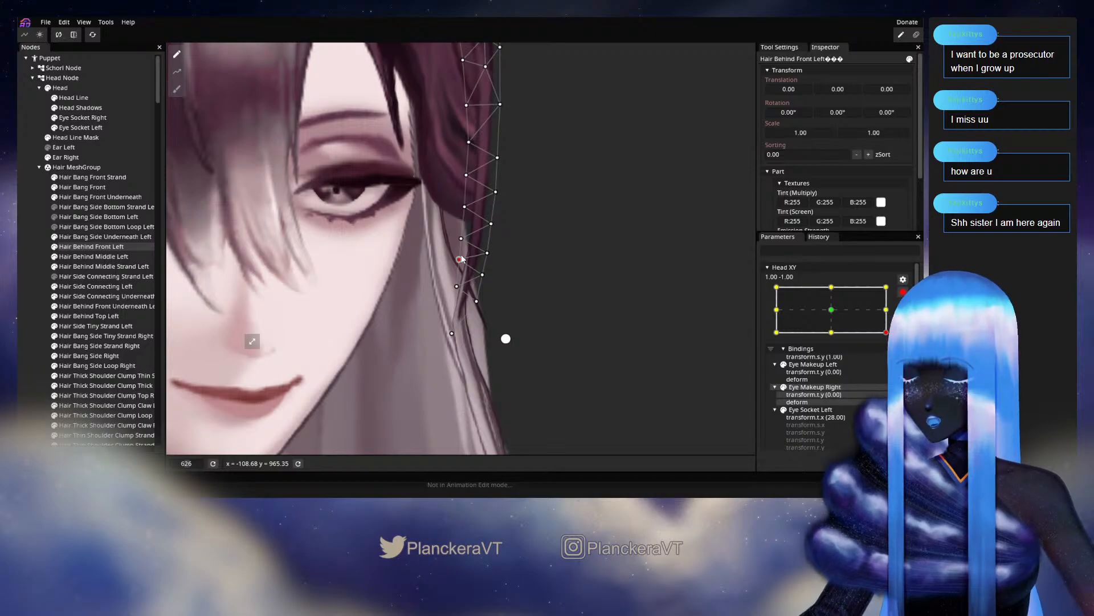
click(902, 292)
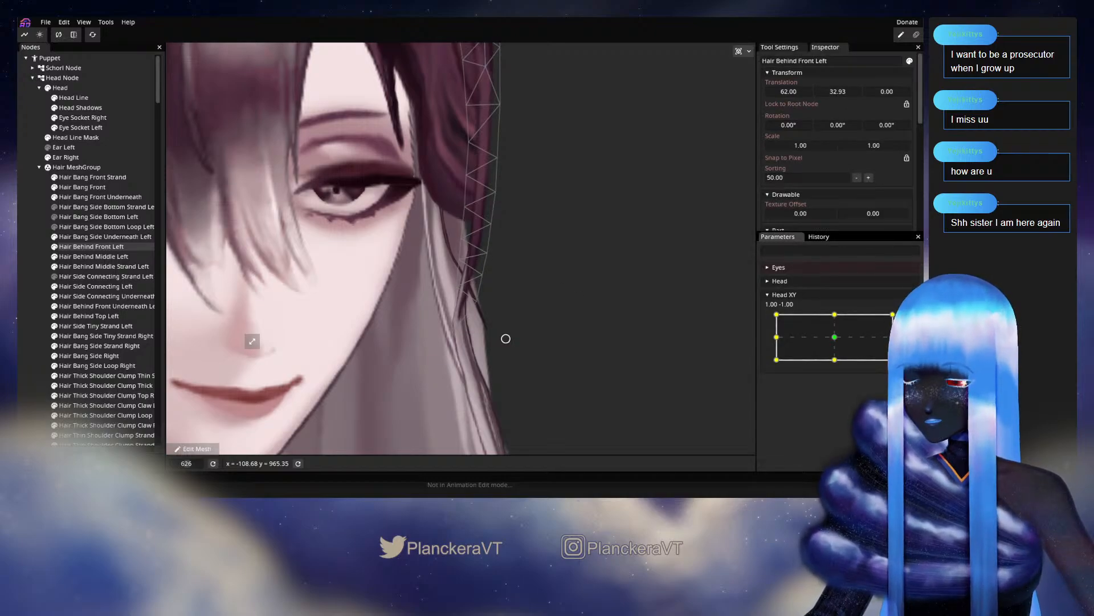
mouse_move(892, 360)
mouse_down()
mouse_move(834, 360)
mouse_move(893, 360)
mouse_up()
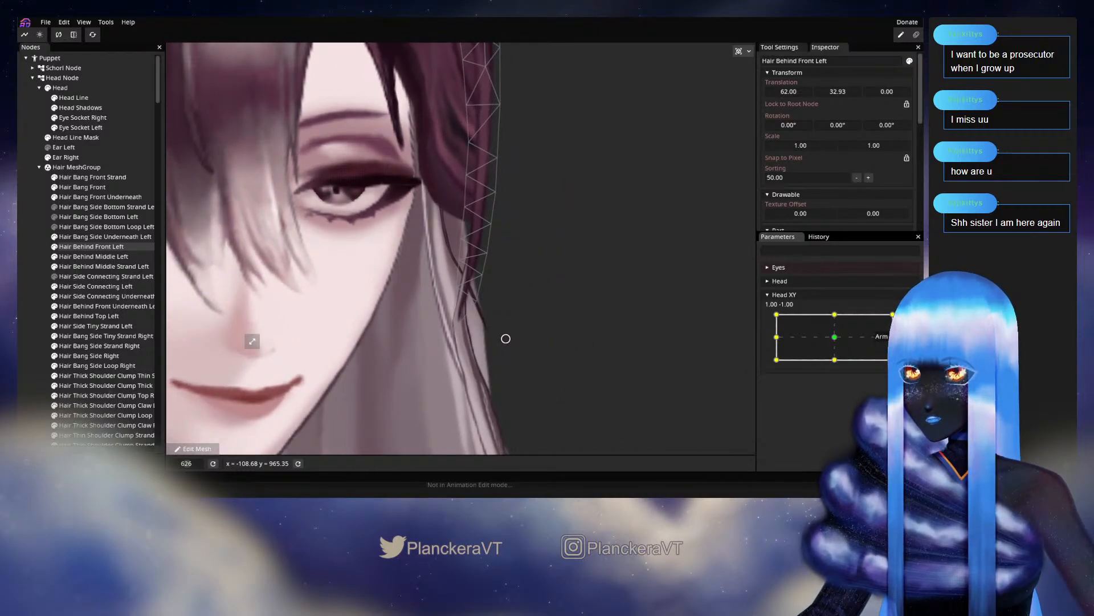
Reopen the 1.00, -1.00 keypoint, reposition Hair Behind Front Left's vertices along both edges of its lower half, and deselect it
click(908, 319)
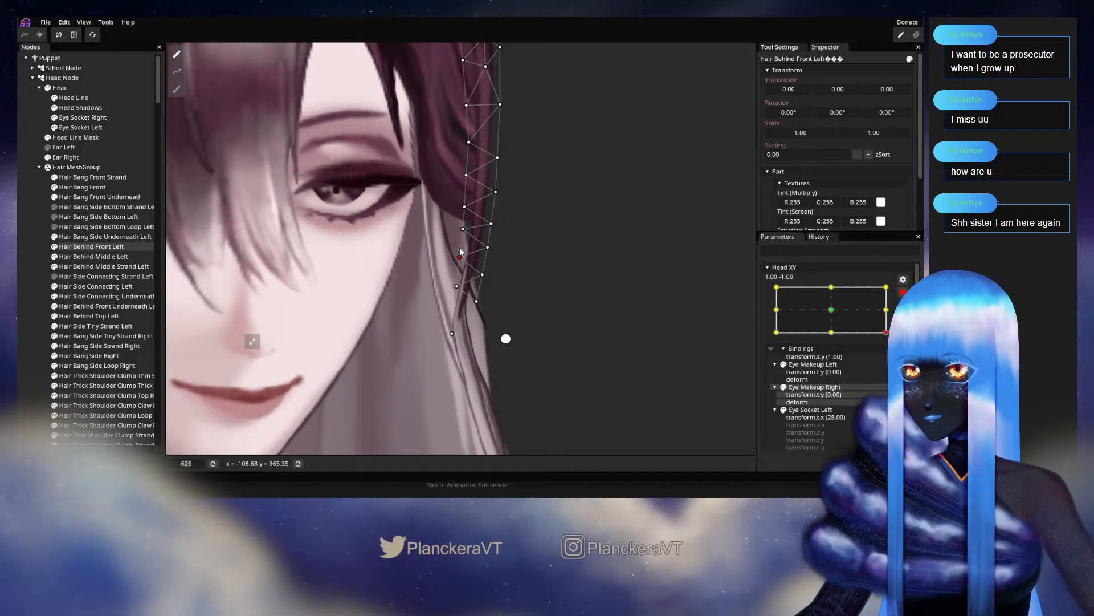
drag(489, 274, 457, 281)
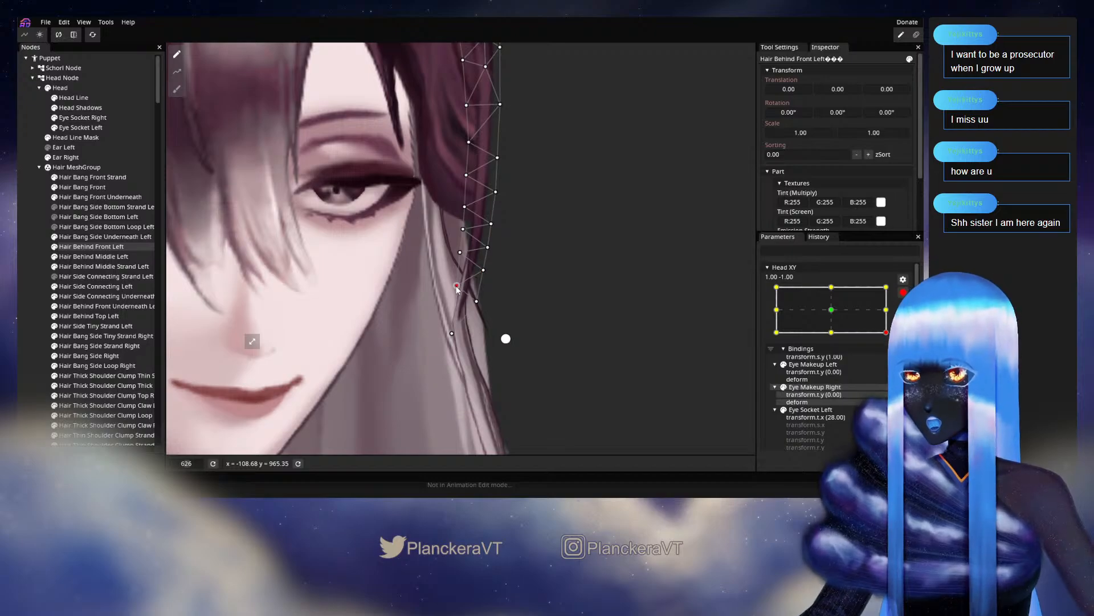
click(477, 301)
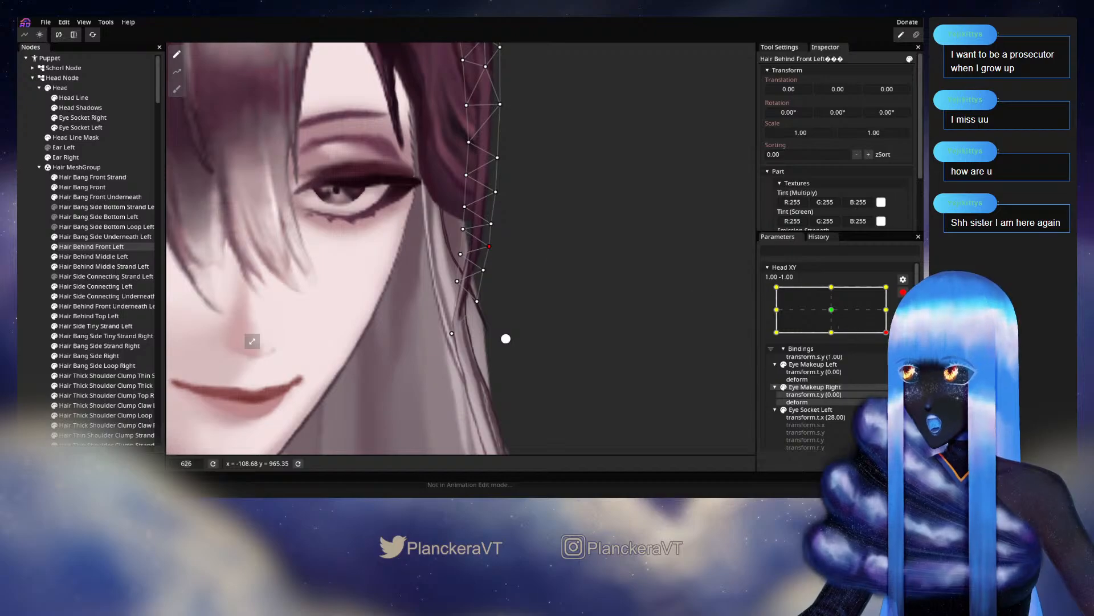
drag(485, 257, 495, 315)
click(475, 266)
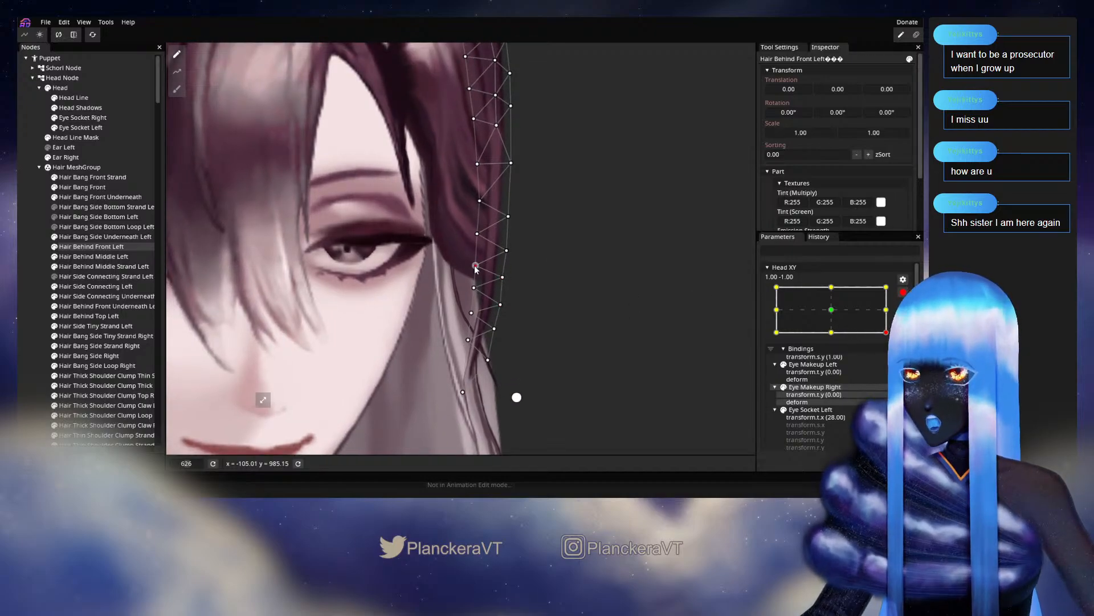
click(507, 250)
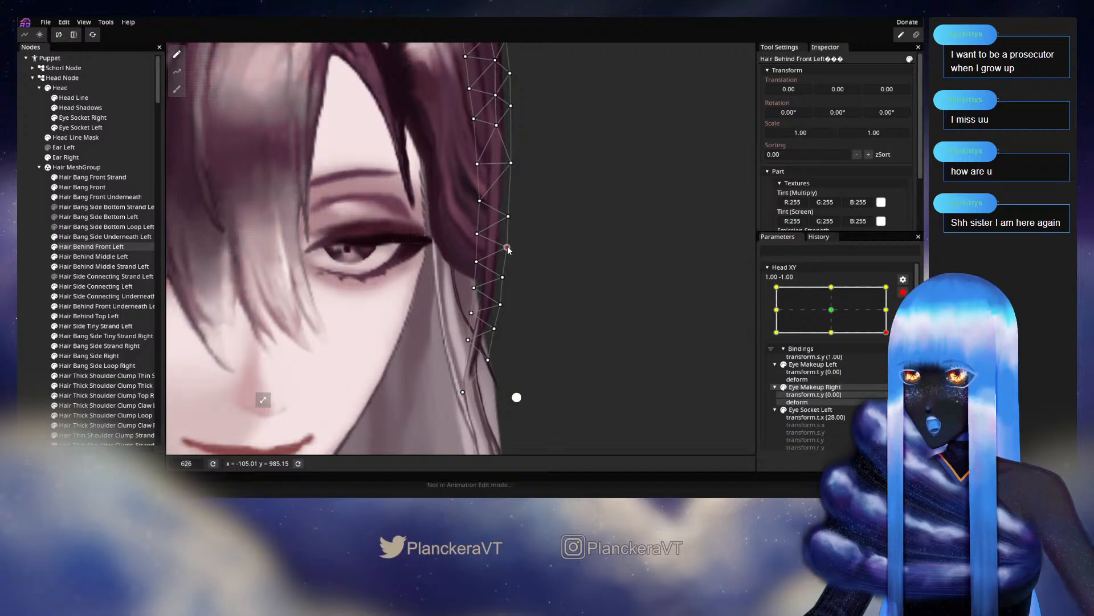
click(598, 333)
Examine the whole head outside keypoint editing while moving Head XY near 1.00, -1.00, and resume editing at that keypoint
scroll(591, 351, down, 3)
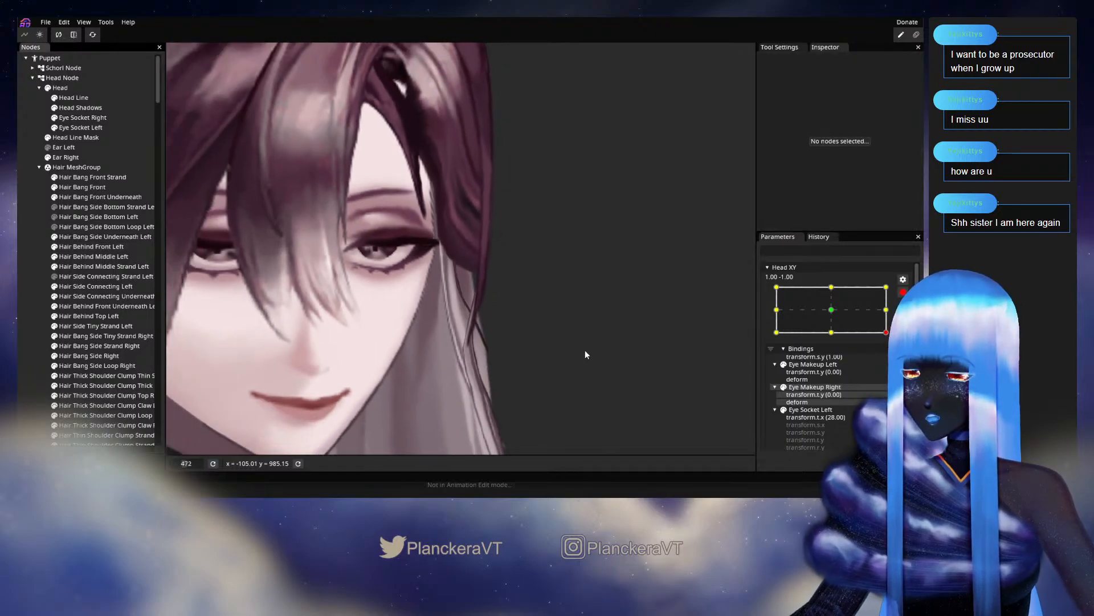
scroll(591, 355, down, 5)
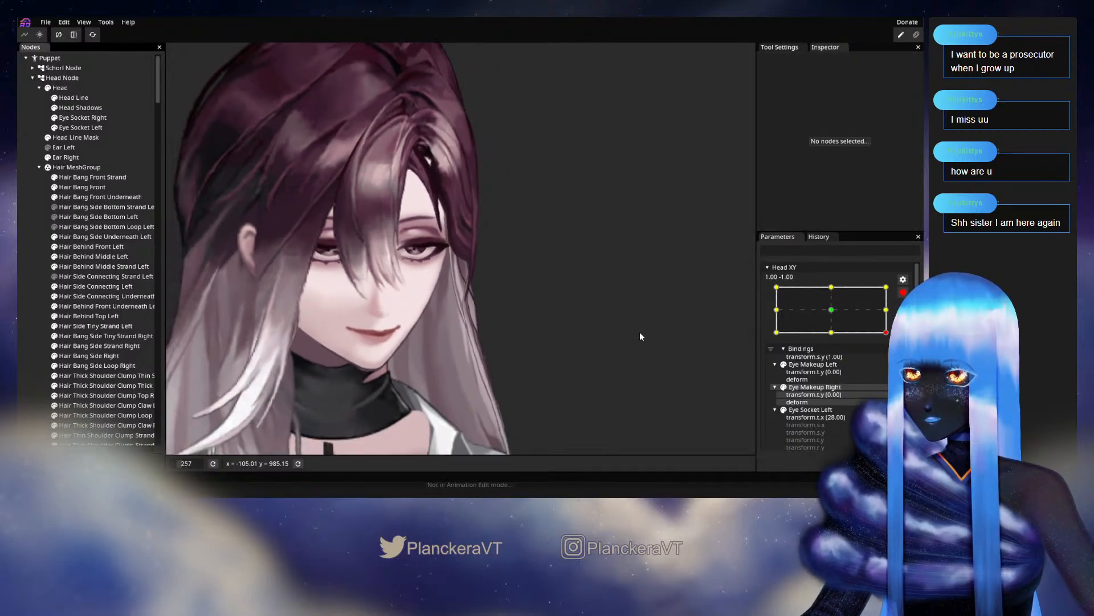
click(903, 292)
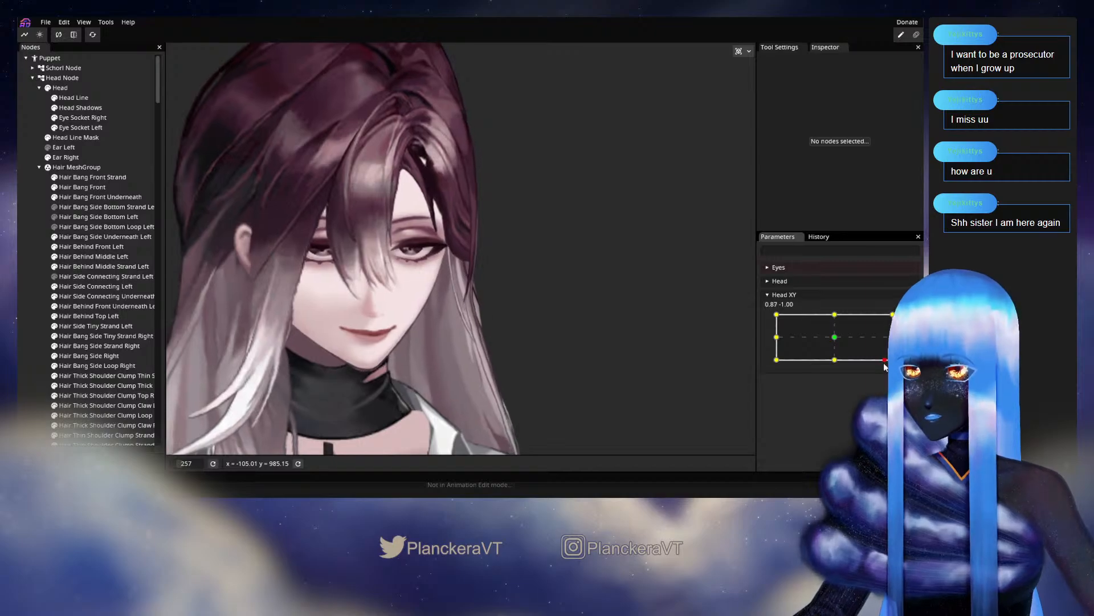
mouse_move(893, 359)
mouse_down()
mouse_move(833, 369)
mouse_move(894, 364)
mouse_up()
click(910, 320)
Reselect Hair Behind Front Left, fine-tune the vertices just above and at its lower tip, and deselect it
scroll(444, 341, up, 9)
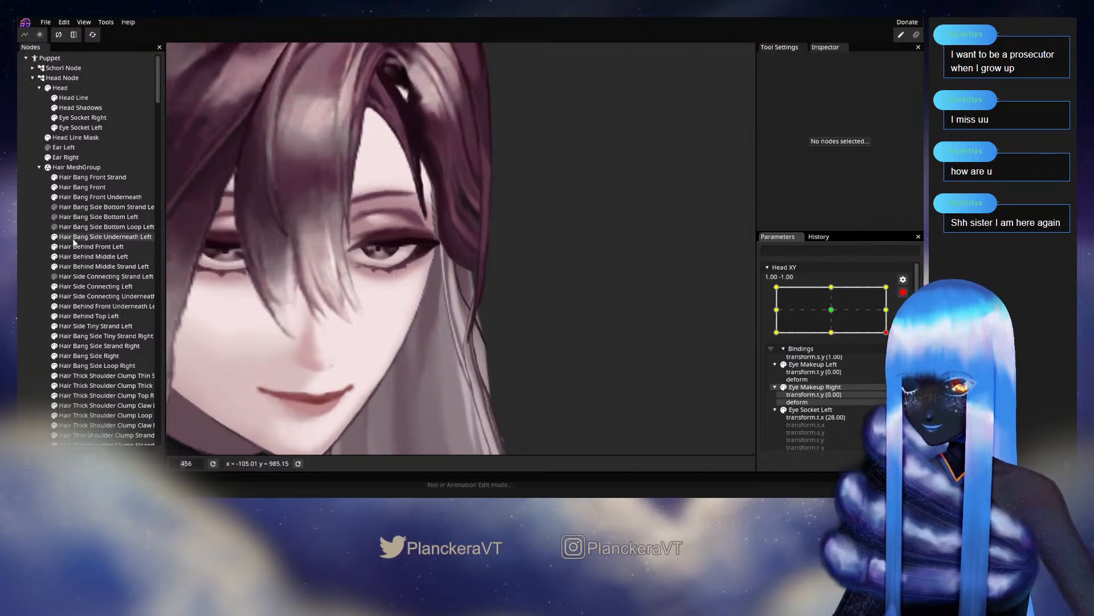
click(73, 246)
scroll(500, 322, up, 5)
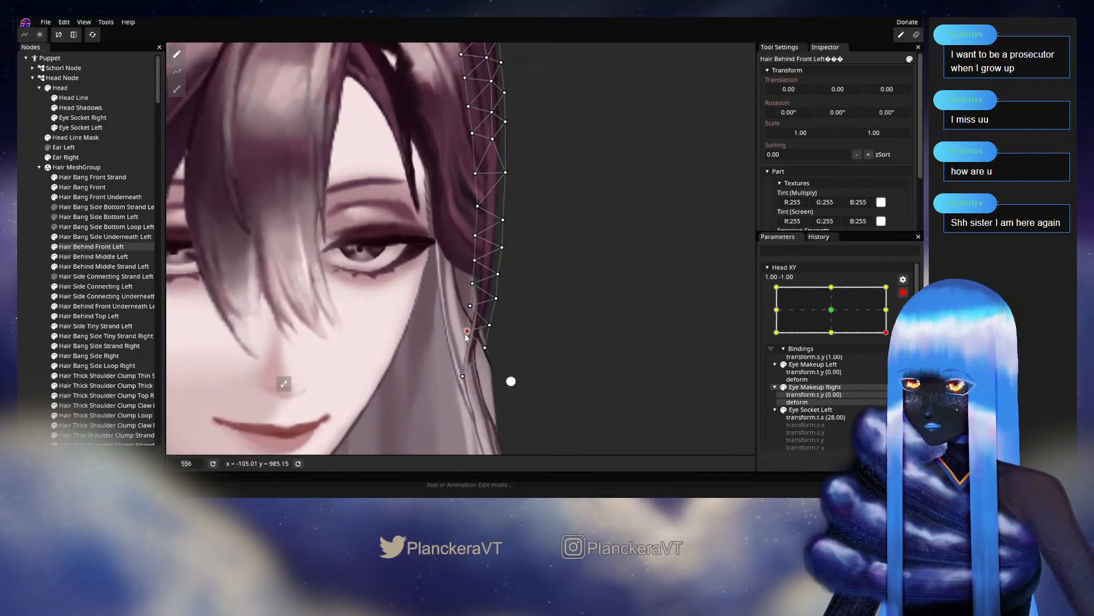
drag(489, 346, 488, 347)
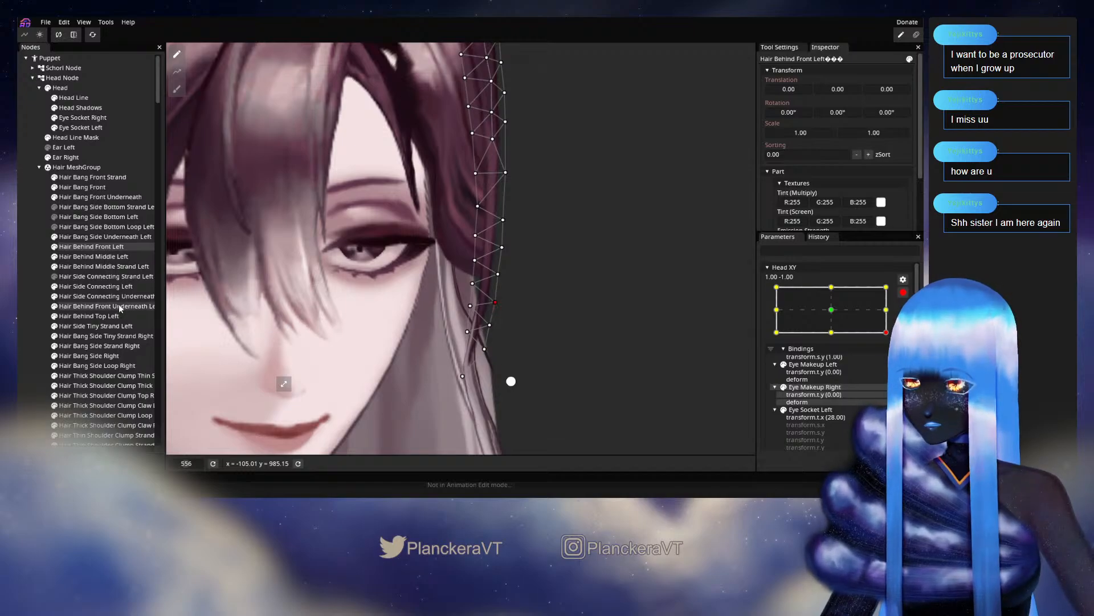
click(32, 310)
Leave keypoint editing and move Head XY around 1.00, -1.00 to examine the reshaped side hair on the full head
scroll(670, 368, down, 5)
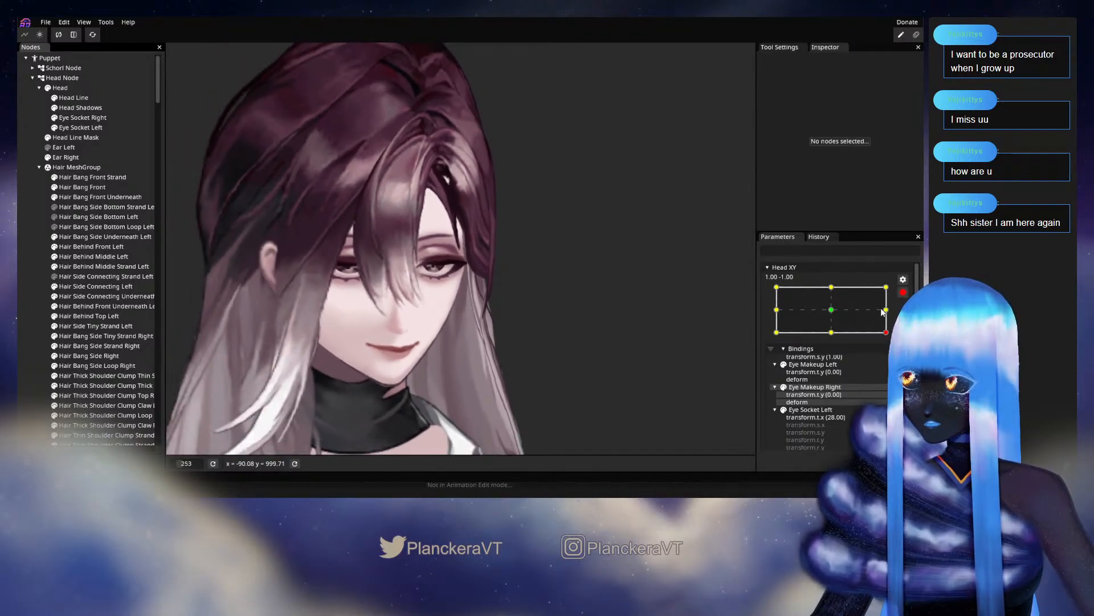
click(903, 292)
mouse_move(892, 359)
mouse_down()
mouse_move(836, 365)
mouse_move(888, 365)
mouse_move(894, 347)
mouse_move(894, 364)
mouse_up()
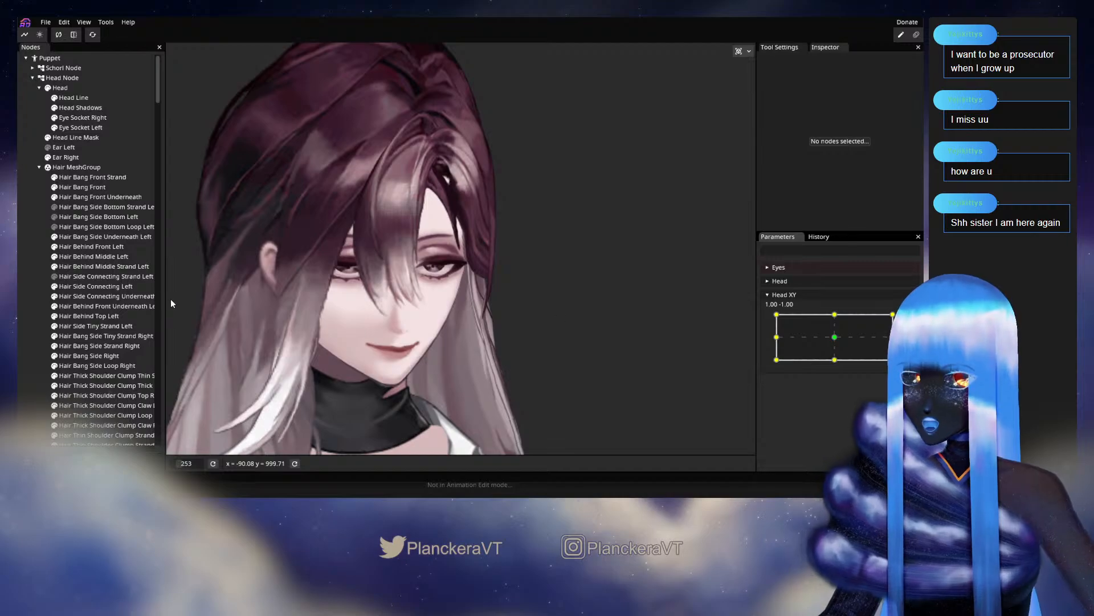
Show the Hair Bang Side Bottom Strand Left, Bottom Left and Bottom Loop Left nodes, and test the hair by moving Head XY
click(54, 207)
click(54, 217)
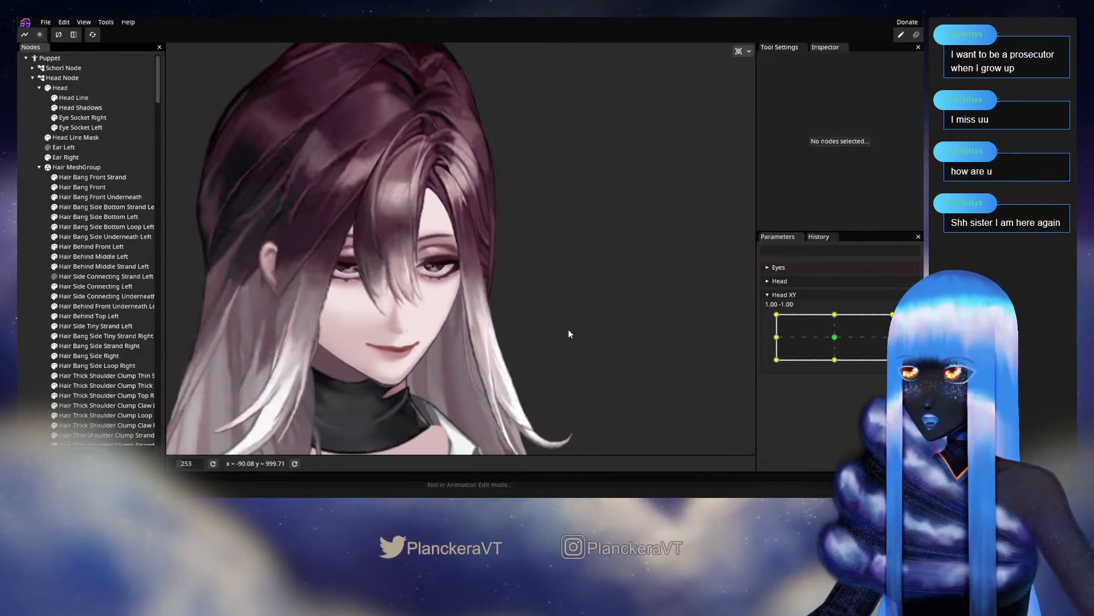
drag(885, 365, 860, 346)
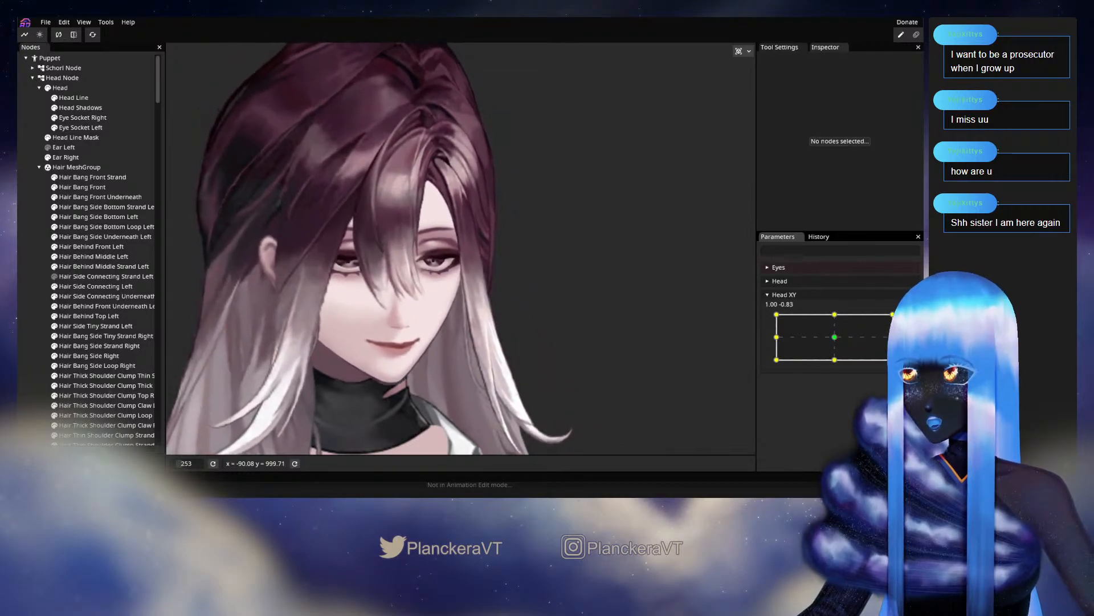
drag(839, 348, 894, 361)
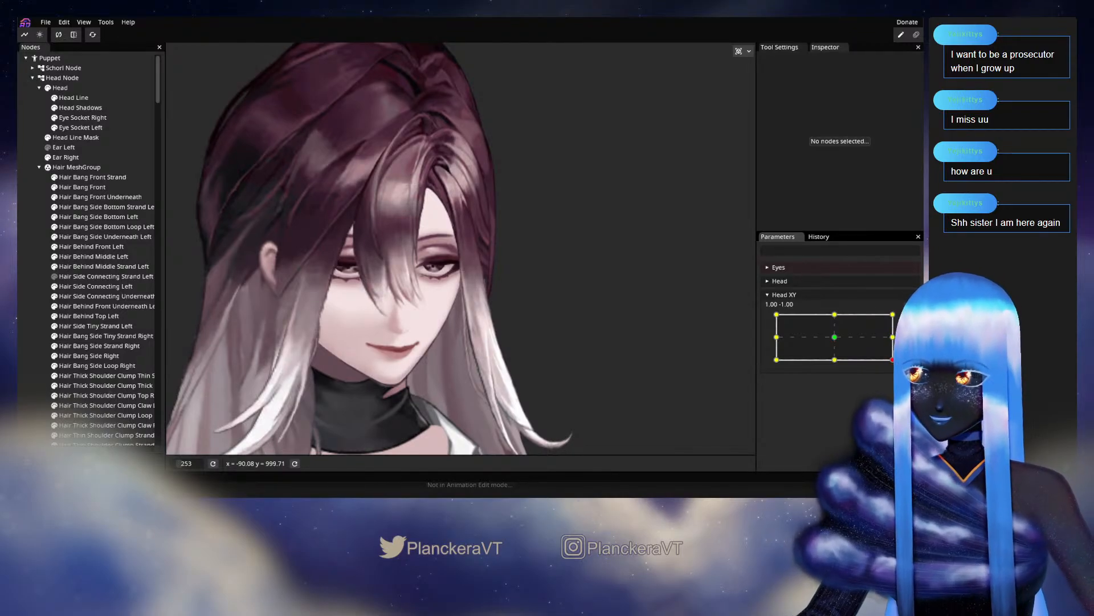
mouse_move(893, 360)
mouse_down()
mouse_move(838, 342)
mouse_move(893, 361)
mouse_up()
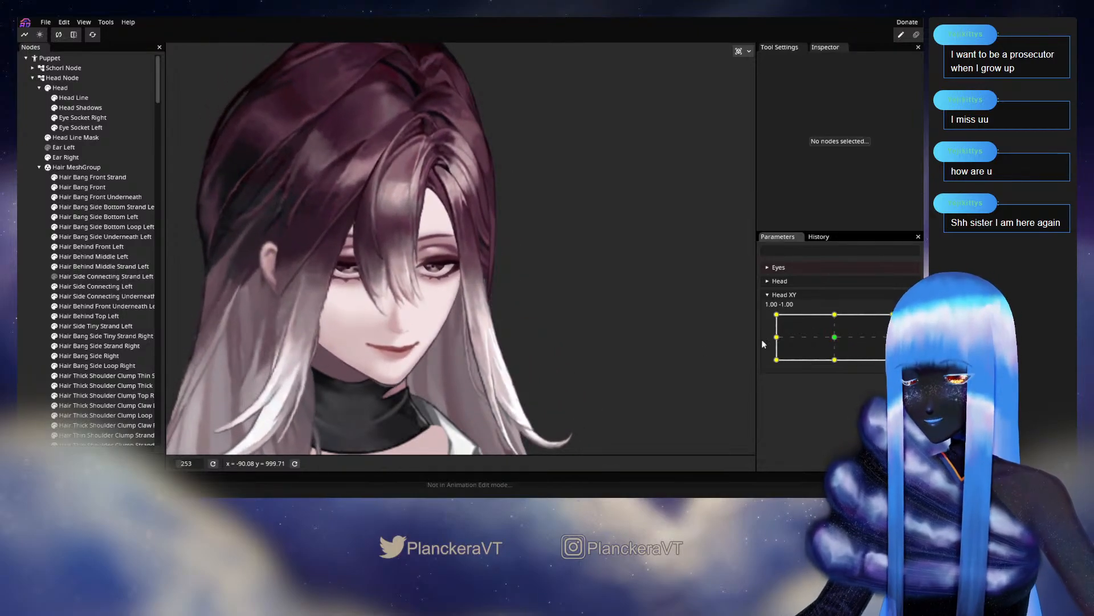
Save the puppet project and view the full head and shoulders
drag(474, 330, 468, 373)
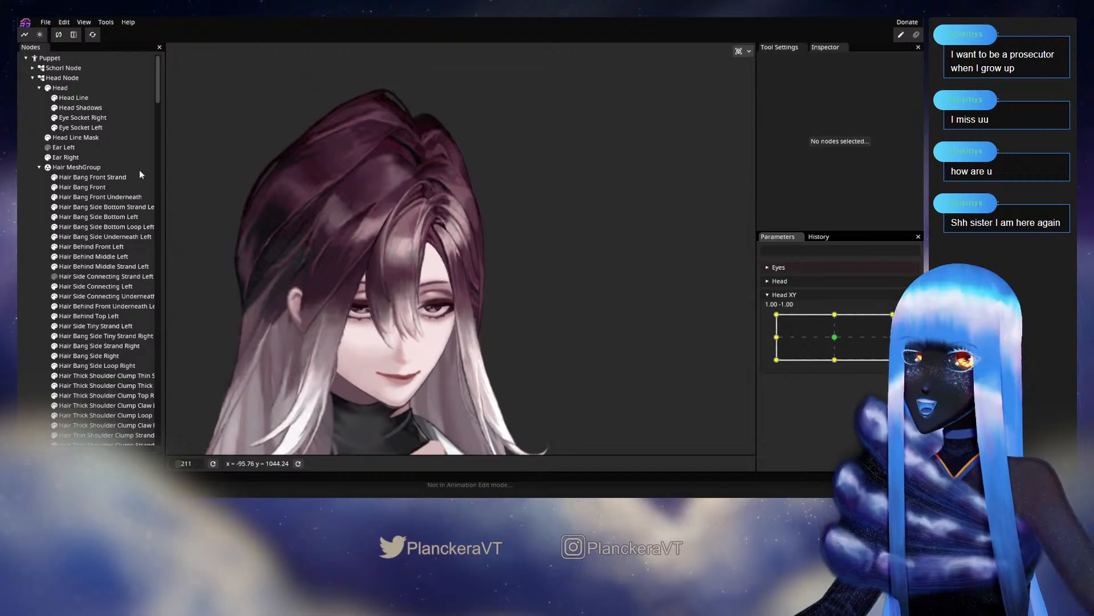
click(46, 23)
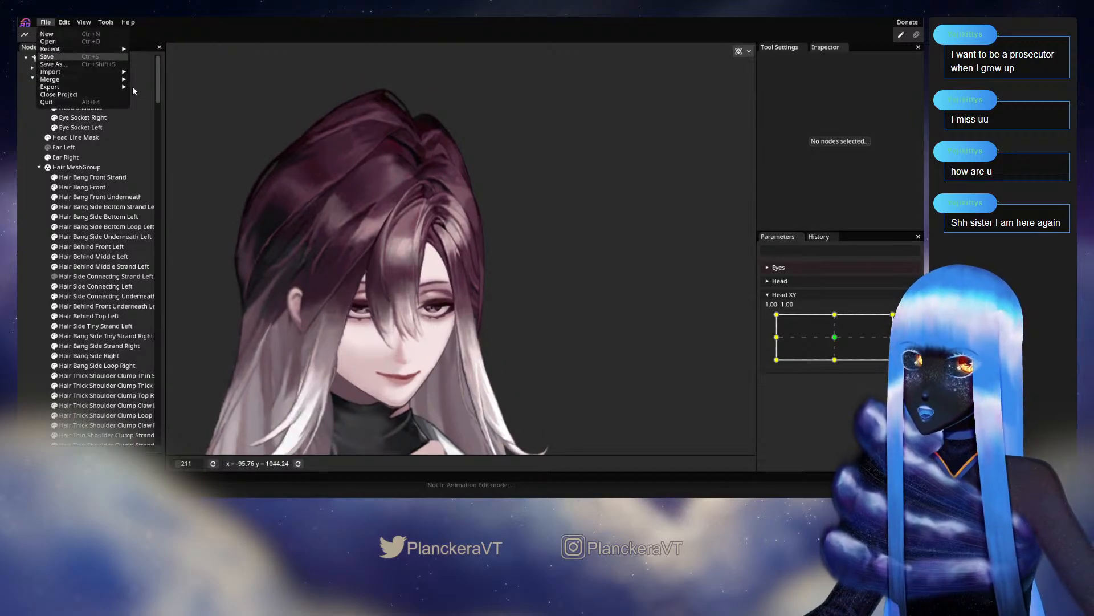
key(ctrl+s)
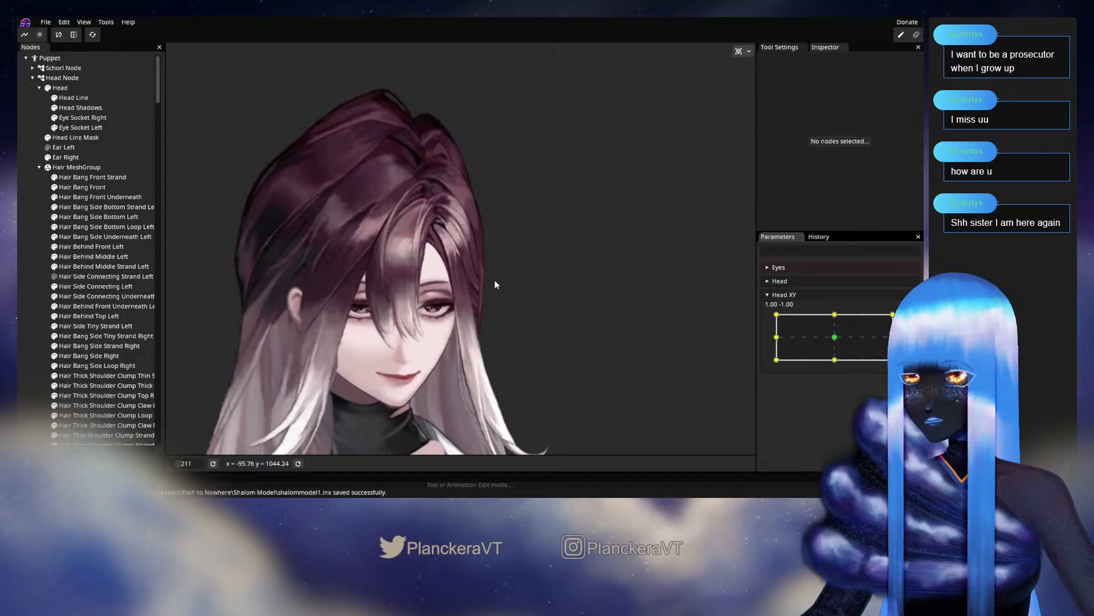
scroll(563, 315, down, 4)
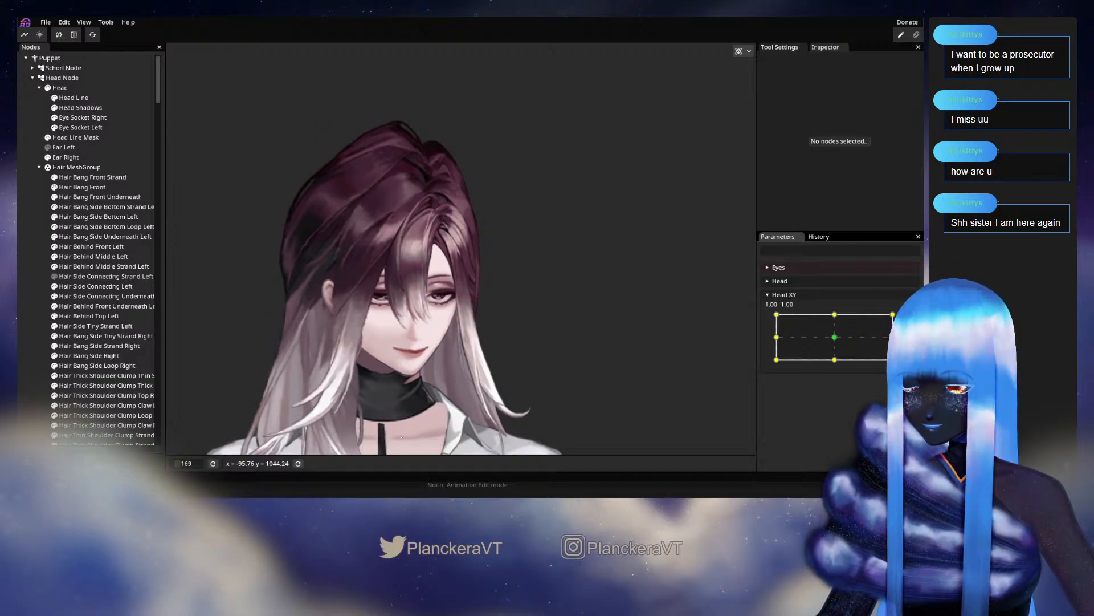